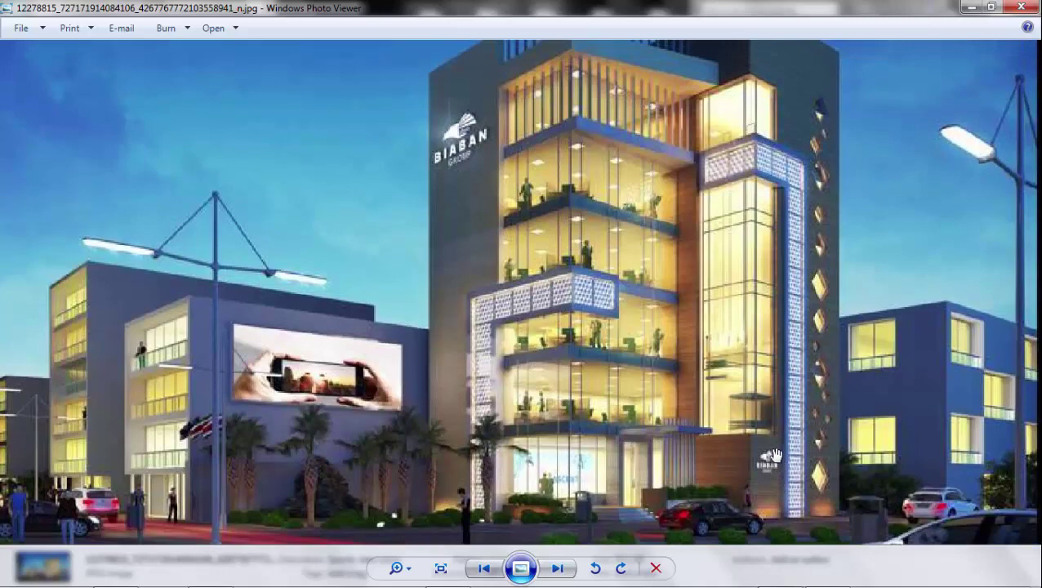
# - Examine the massing and facade of the tall BIABAN GROUP building in the reference rendering
pyautogui.scroll(-3, 775, 456)
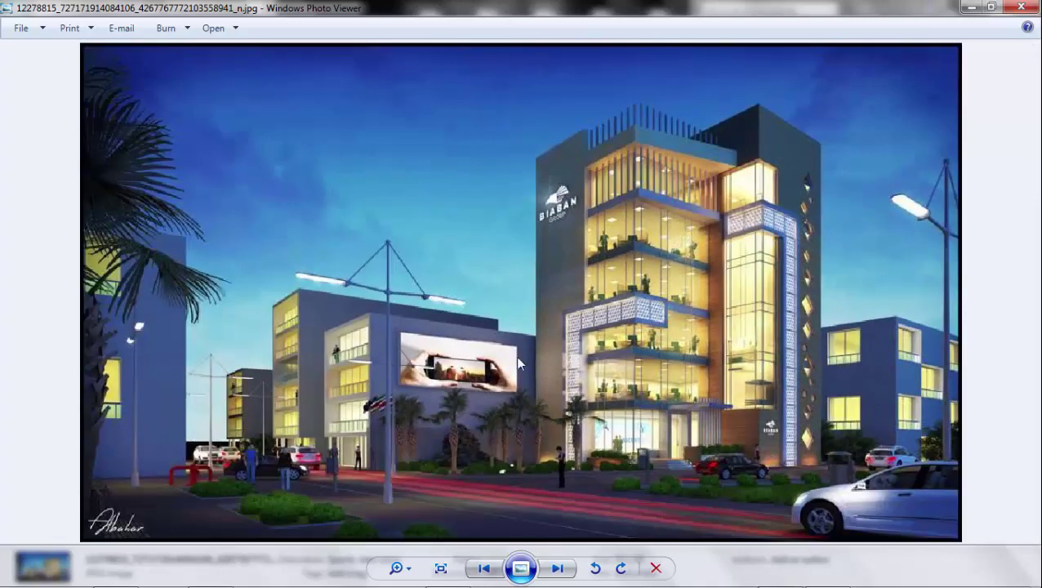
pyautogui.scroll(1, 518, 365)
pyautogui.scroll(2, 818, 464)
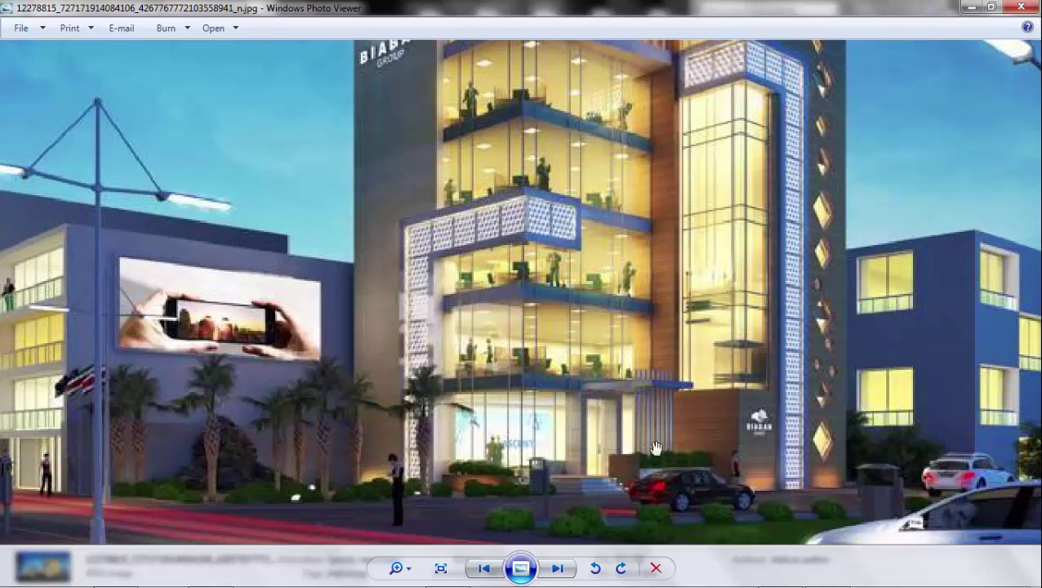
pyautogui.moveTo(662, 412); pyautogui.dragTo(675, 452)
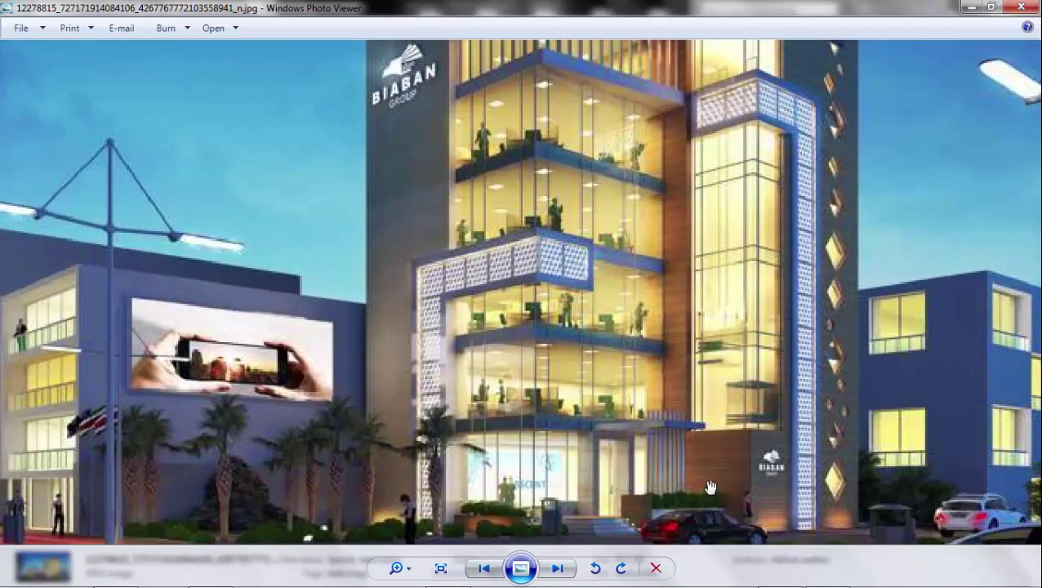
# - Switch to 3ds Max and show a single maximized Top view, clearing the screen recorder window out of the way
pyautogui.moveTo(411, 584)
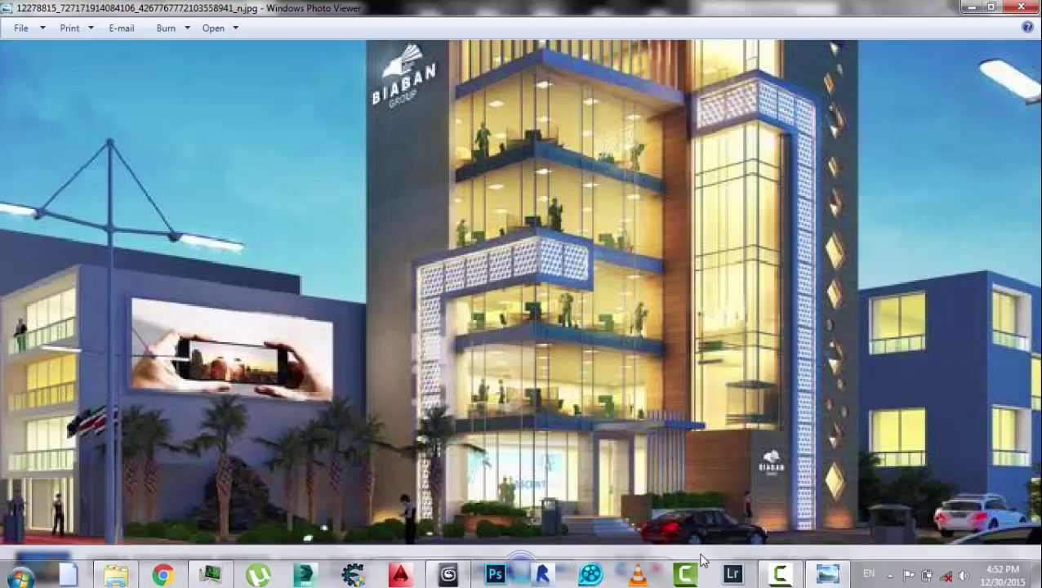
pyautogui.click(449, 574)
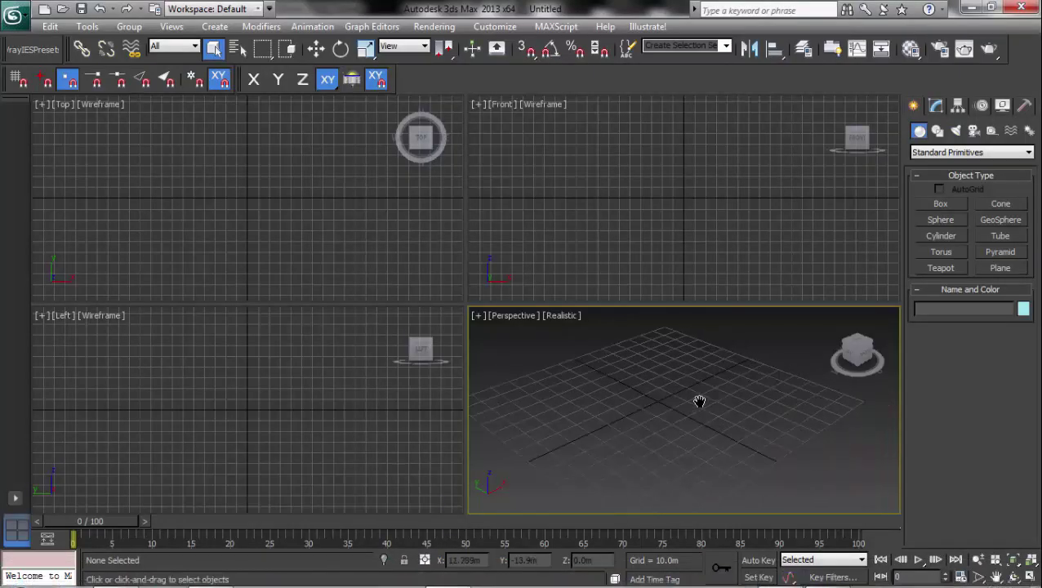
pyautogui.hotkey('alt', 'w')
pyautogui.press('t')
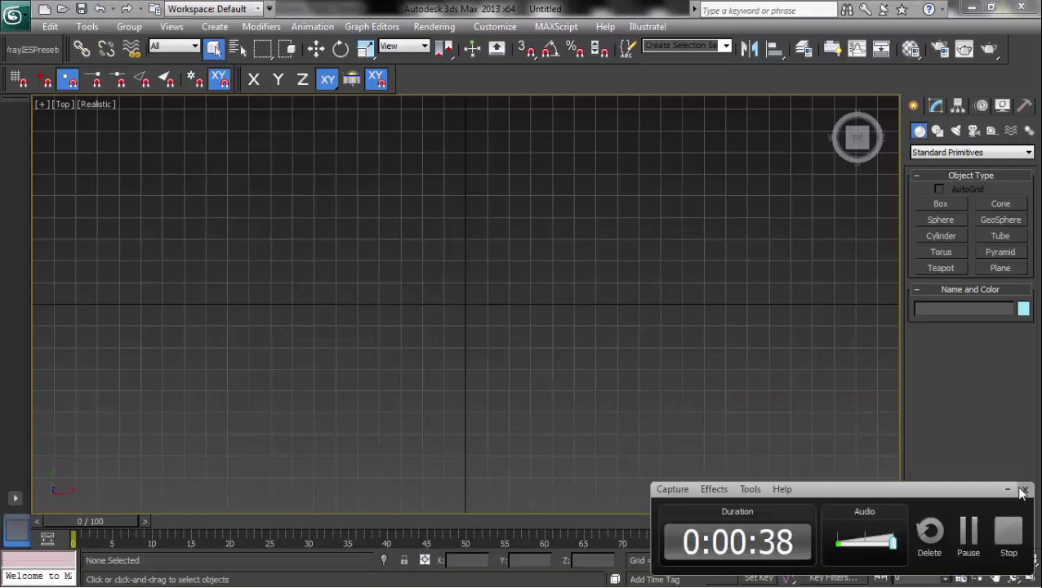
pyautogui.click(1004, 491)
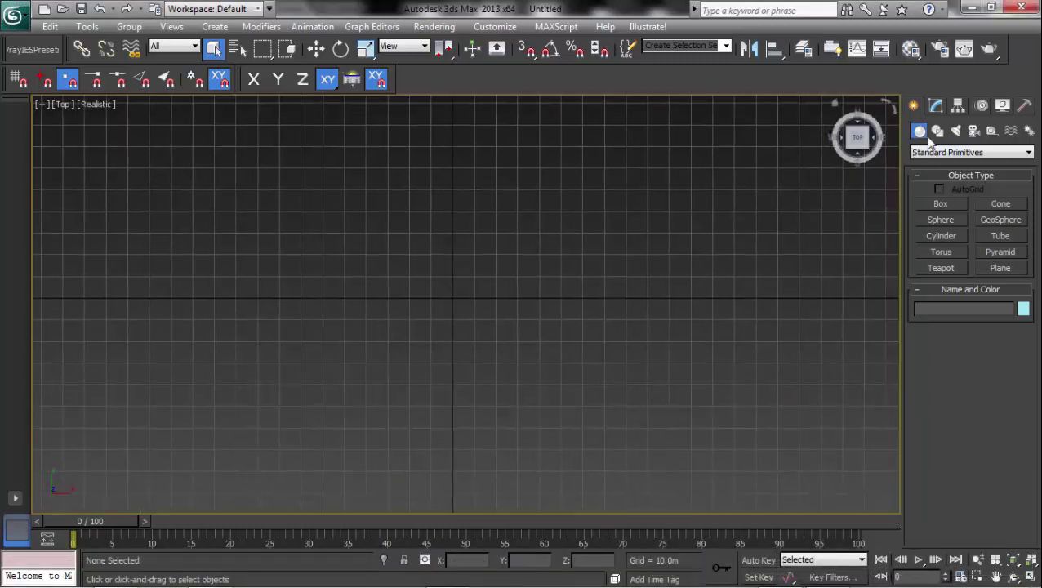
# - Start a Line spline and turn on 3D snapping to grid points instead of vertices
pyautogui.click(937, 131)
pyautogui.click(941, 215)
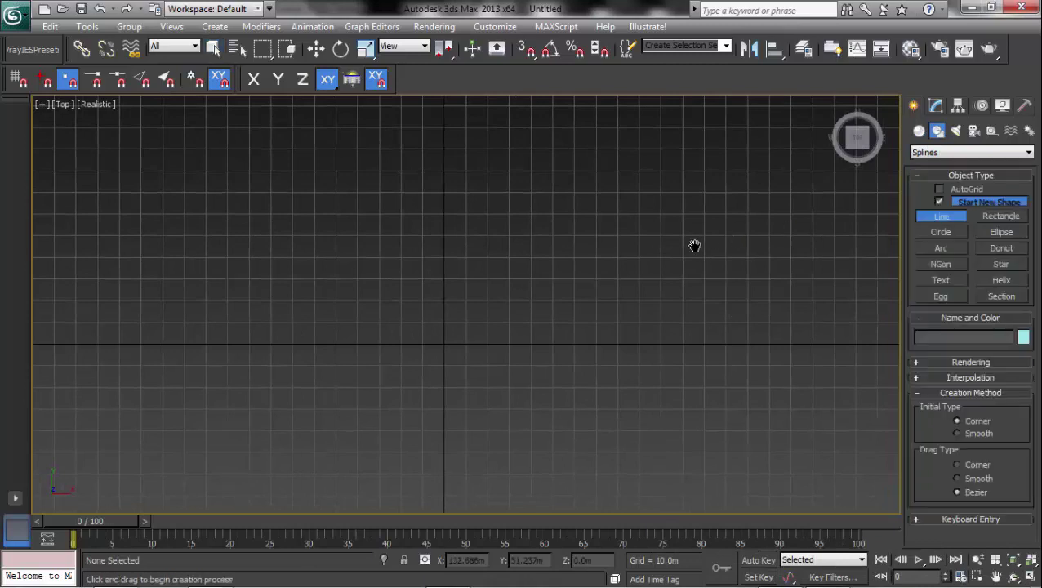
pyautogui.click(530, 48)
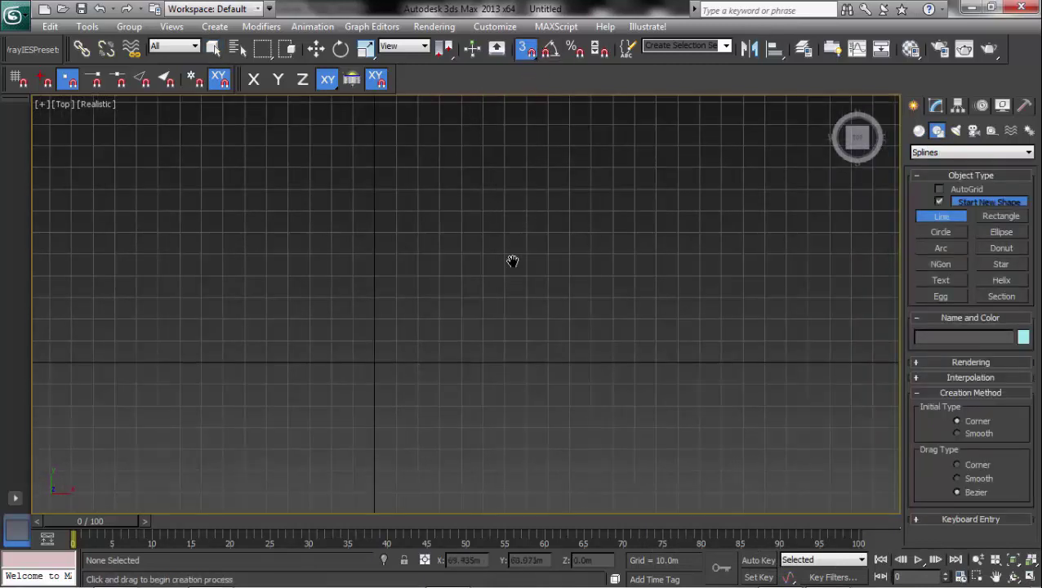
pyautogui.moveTo(512, 261); pyautogui.dragTo(482, 342, button='middle')
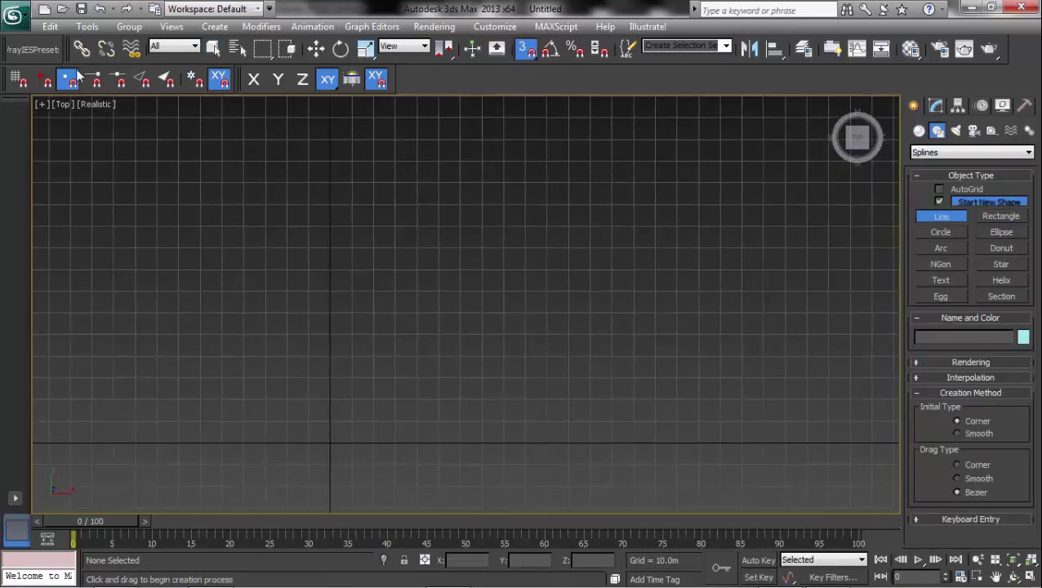
pyautogui.click(20, 81)
pyautogui.scroll(6, 457, 408)
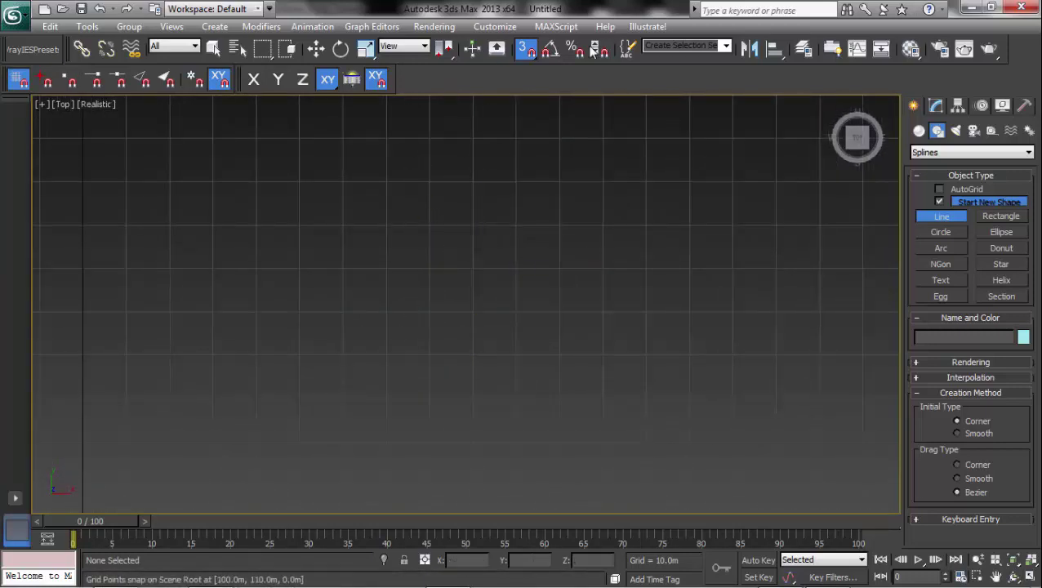
# - Set the home grid spacing to 1 m with major lines every 2nd grid line
pyautogui.rightClick(520, 50)
pyautogui.click(533, 219)
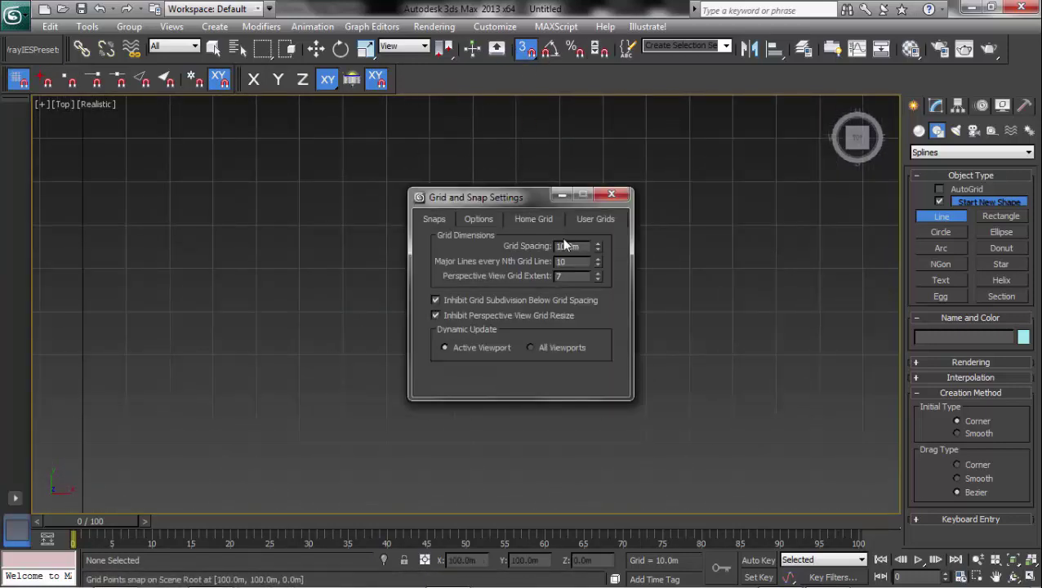
pyautogui.doubleClick(578, 246)
pyautogui.write('1')
pyautogui.press('Tab')
pyautogui.write('2')
pyautogui.press('Return')
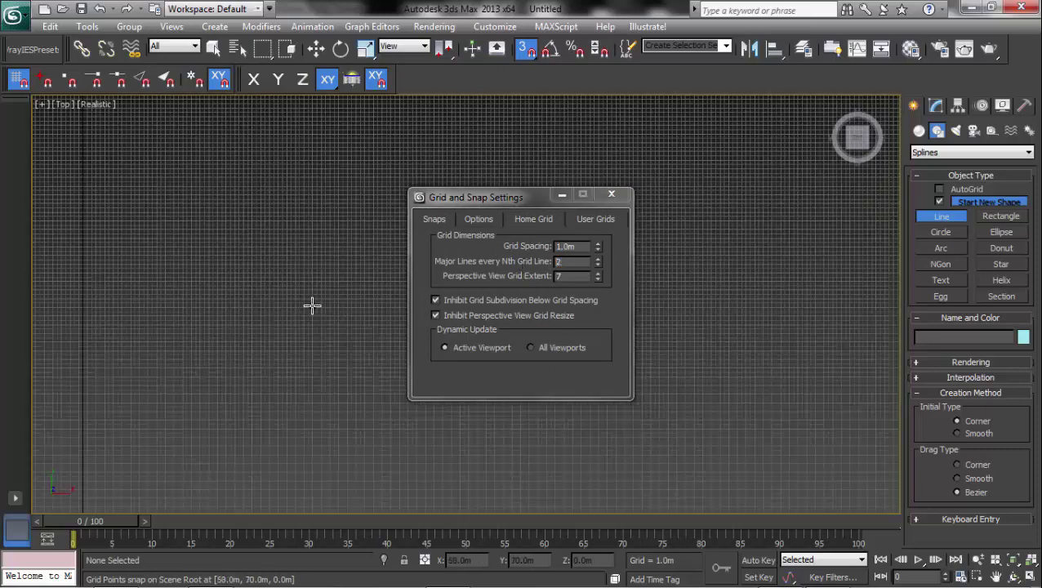
pyautogui.click(625, 200)
# - Begin the building footprint near the origin with grid-snapped points at X 5, Y 2 m, then 5, 7 m and 10, 7 m
pyautogui.moveTo(288, 386); pyautogui.dragTo(501, 96, button='middle')
pyautogui.scroll(10, 382, 286)
pyautogui.moveTo(306, 286); pyautogui.dragTo(375, 284, button='middle')
pyautogui.moveTo(268, 313); pyautogui.dragTo(624, 321, button='middle')
pyautogui.scroll(-3, 525, 321)
pyautogui.moveTo(326, 340); pyautogui.dragTo(616, 349, button='middle')
pyautogui.scroll(3, 495, 338)
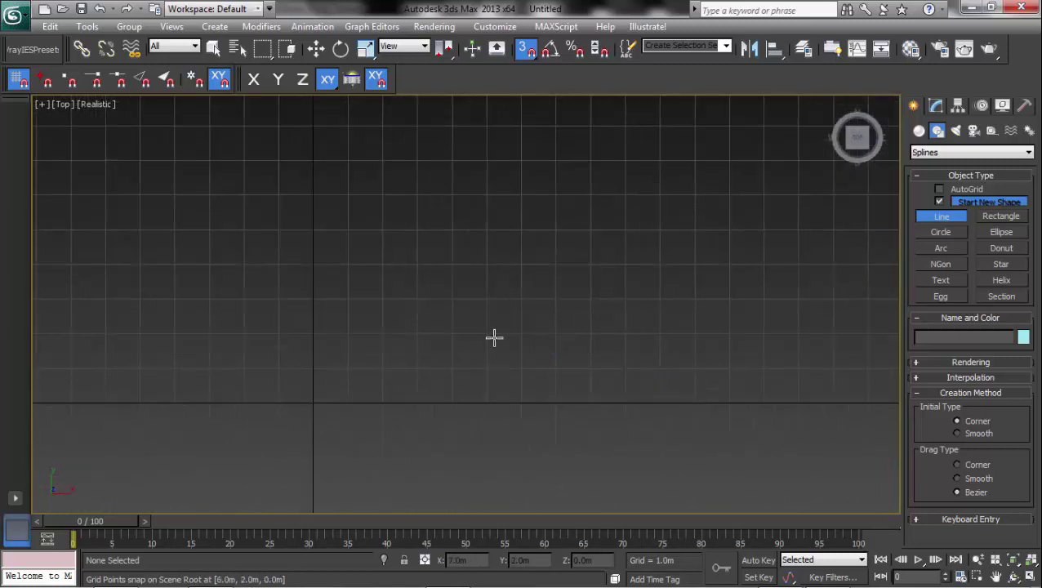
pyautogui.click(486, 333)
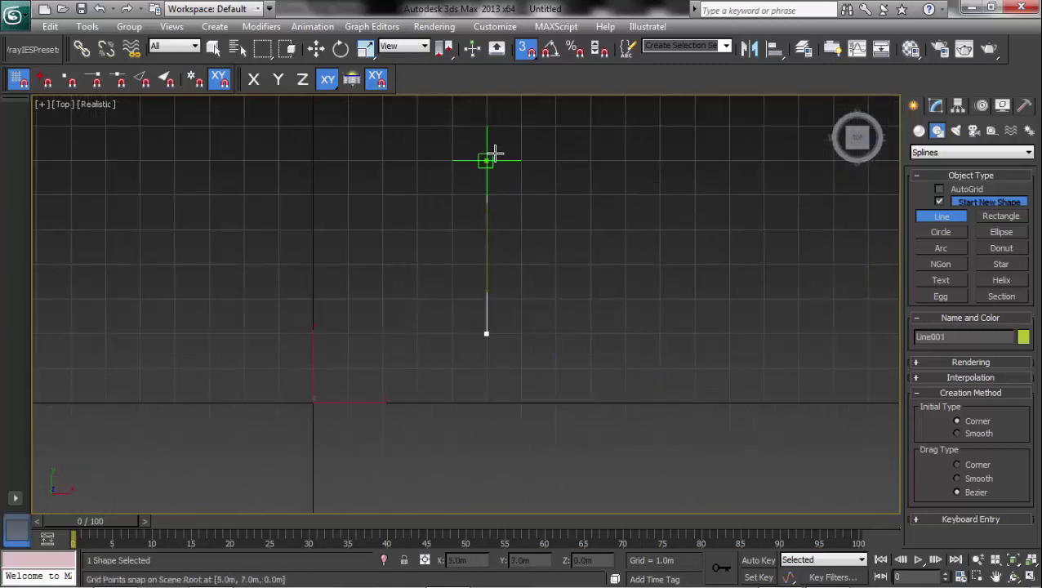
pyautogui.click(489, 158)
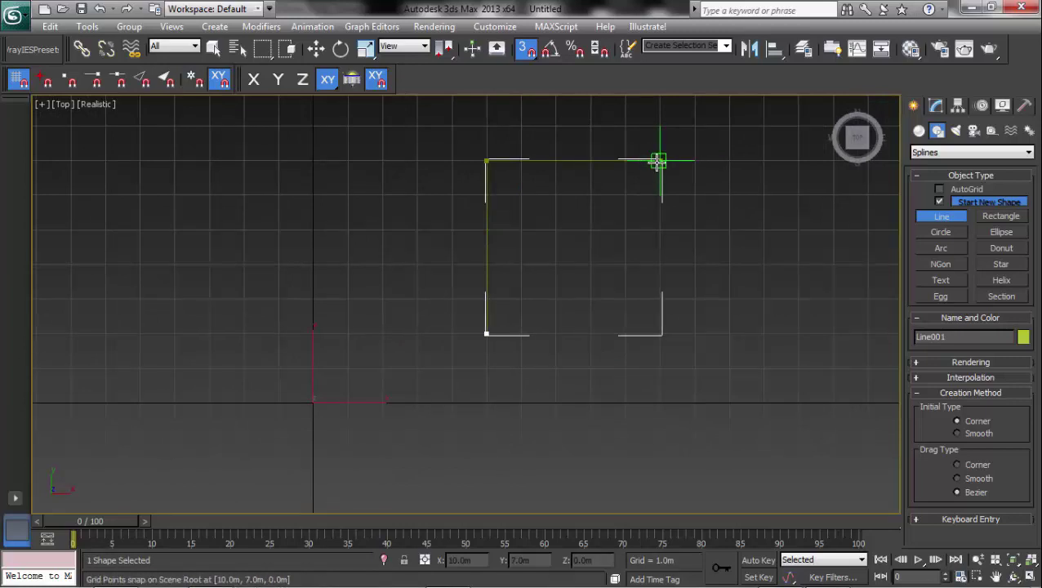
pyautogui.moveTo(660, 162); pyautogui.dragTo(629, 302, button='middle')
pyautogui.click(627, 303)
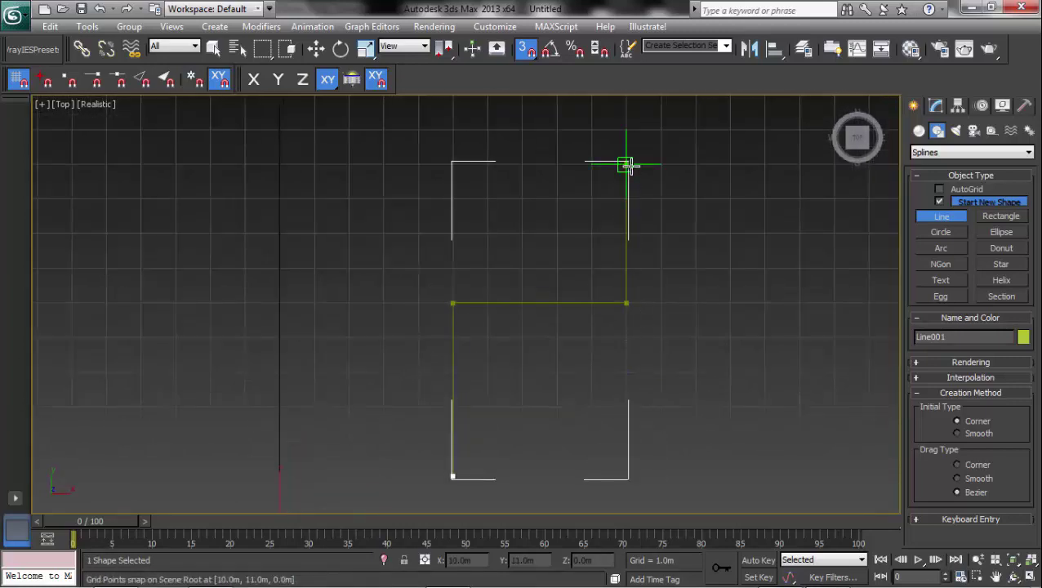
# - Continue the footprint 8 m along +Y, 8 m along +X and 13 m along -Y, and close the spline at its first point
pyautogui.moveTo(627, 163); pyautogui.dragTo(571, 272, button='middle')
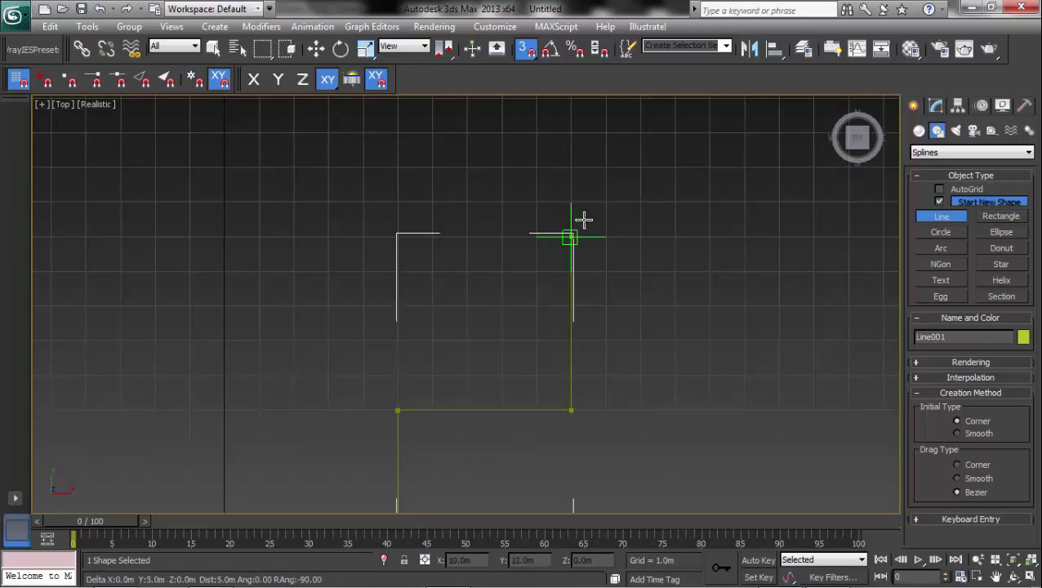
pyautogui.click(575, 133)
pyautogui.moveTo(613, 151); pyautogui.dragTo(471, 177, button='middle')
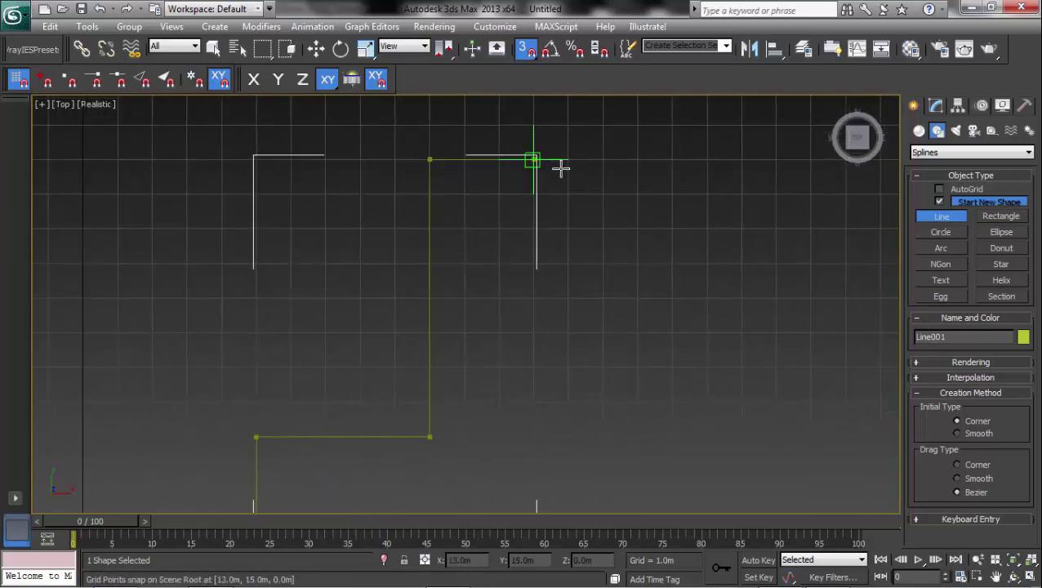
pyautogui.click(700, 162)
pyautogui.moveTo(687, 314); pyautogui.dragTo(706, 153, button='middle')
pyautogui.scroll(-2, 707, 155)
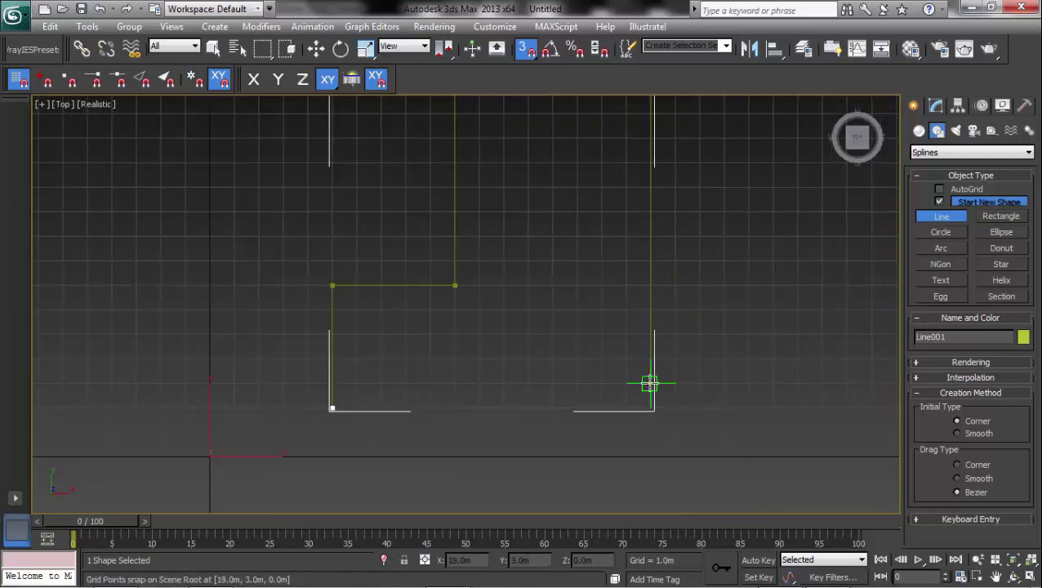
pyautogui.click(650, 408)
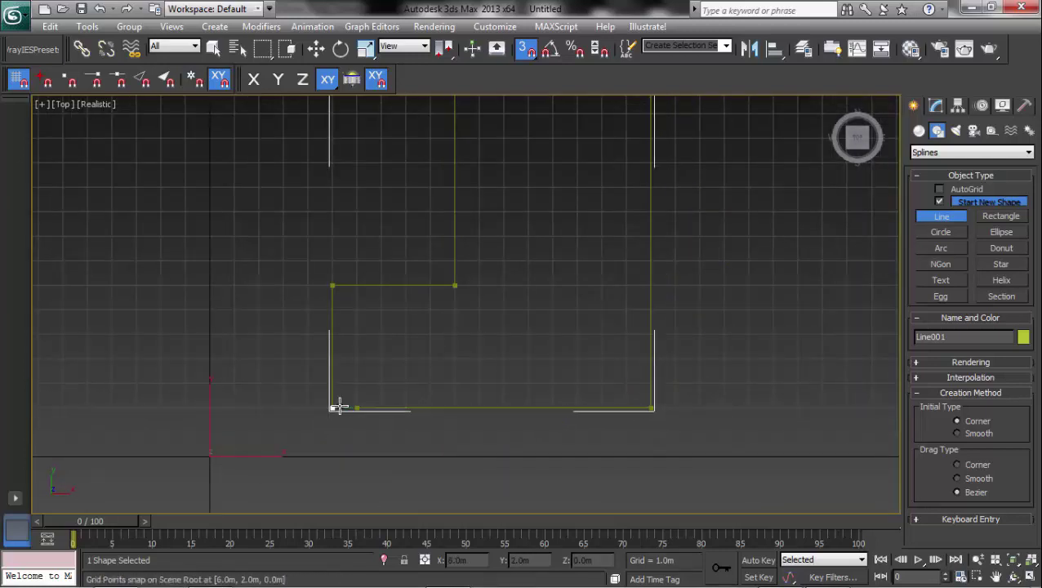
pyautogui.click(329, 406)
pyautogui.click(500, 347)
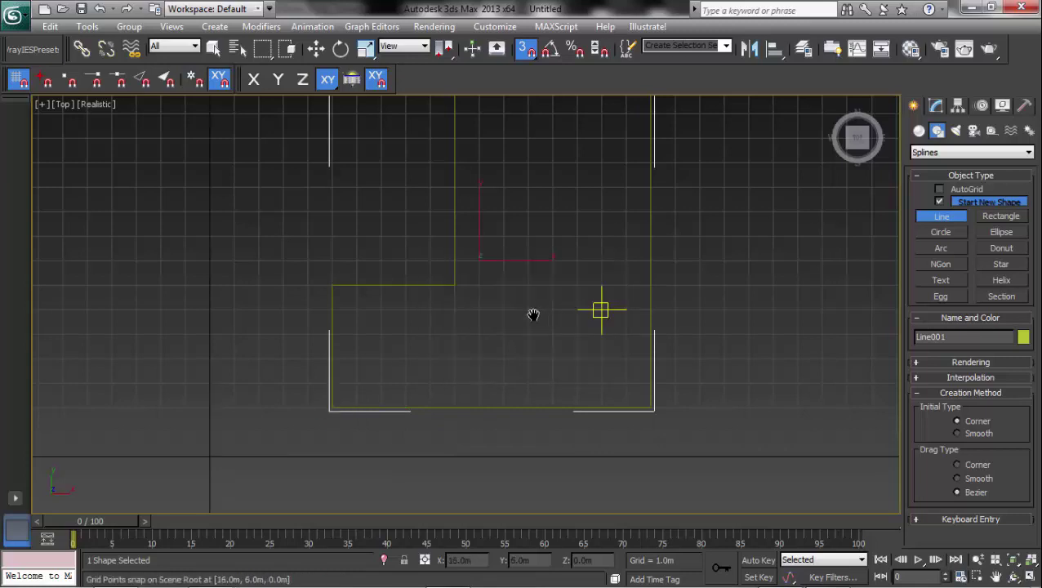
# - Switch to the reference rendering and examine the building's floors, roofline and overall height
pyautogui.moveTo(600, 309); pyautogui.dragTo(522, 418, button='middle')
pyautogui.moveTo(758, 571)
pyautogui.click(826, 572)
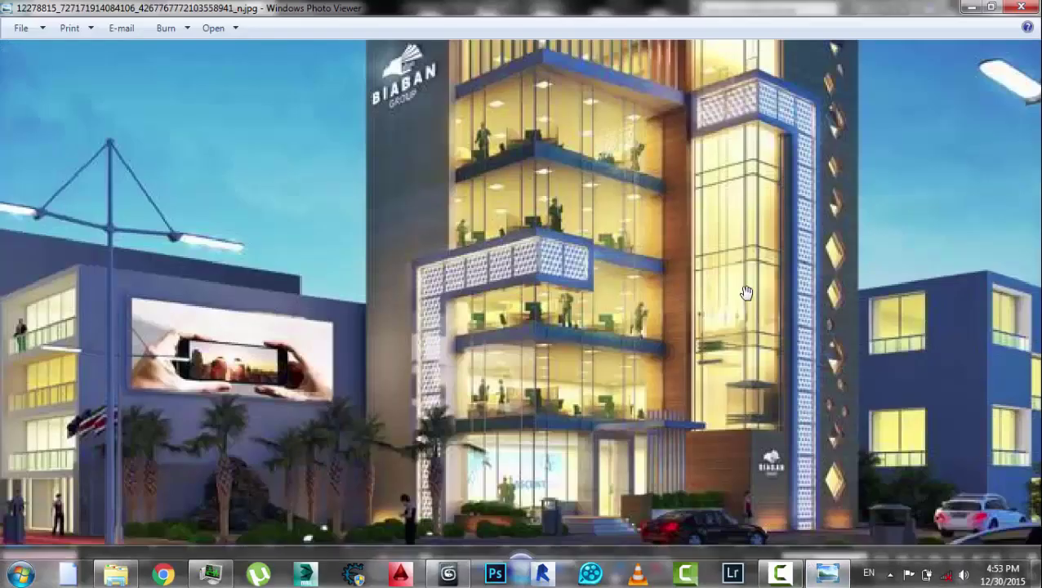
pyautogui.scroll(-2, 736, 347)
pyautogui.moveTo(750, 343); pyautogui.dragTo(750, 394)
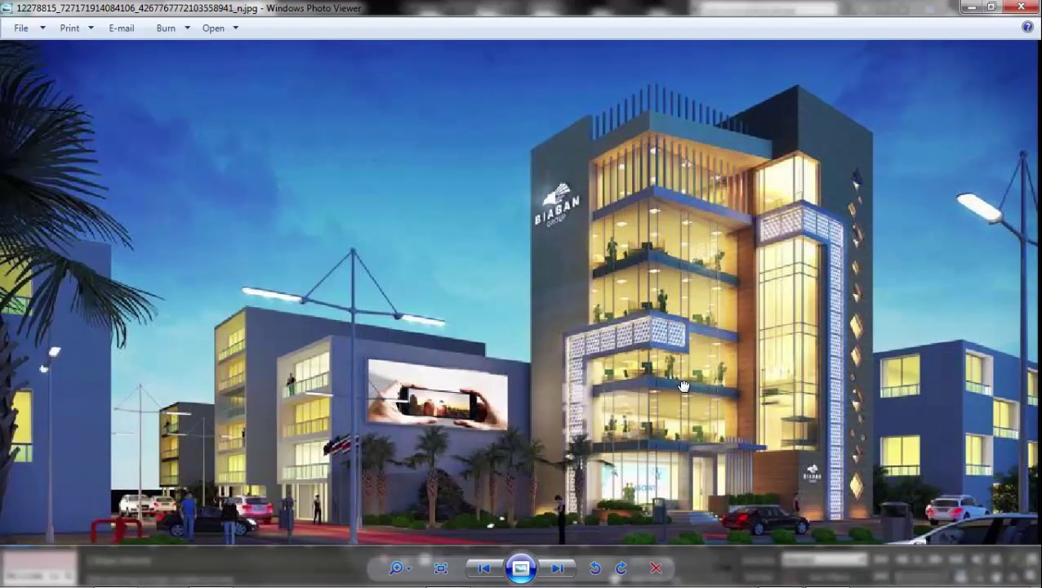
pyautogui.moveTo(685, 386); pyautogui.dragTo(675, 442)
pyautogui.scroll(2, 657, 442)
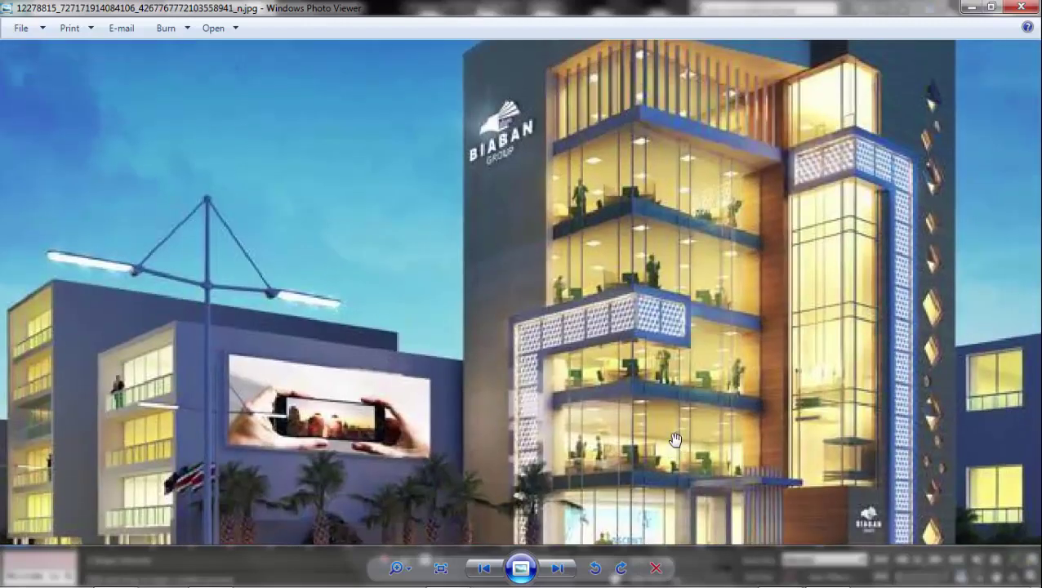
pyautogui.scroll(-1, 673, 438)
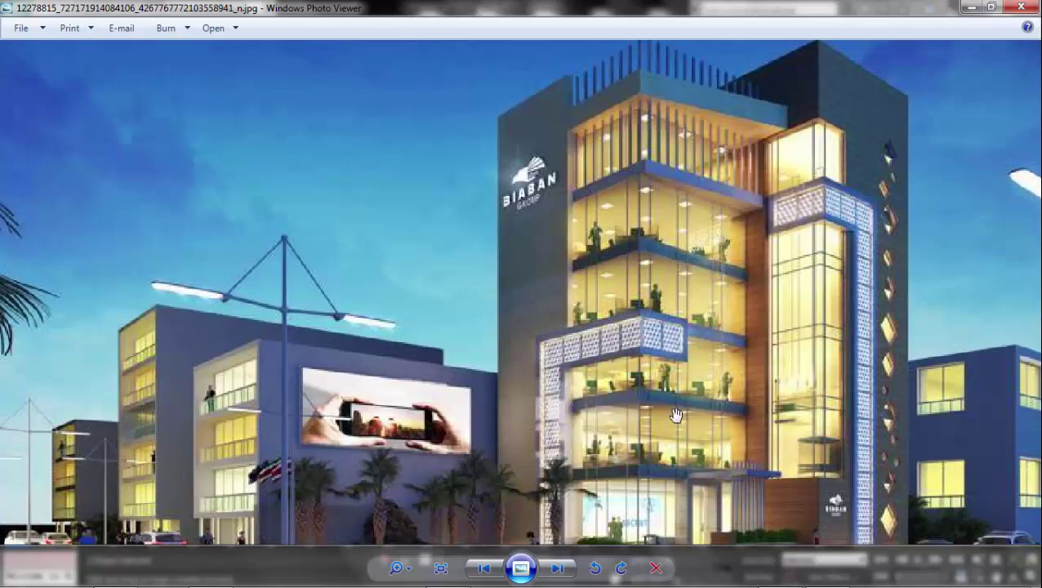
pyautogui.moveTo(677, 405); pyautogui.dragTo(675, 243)
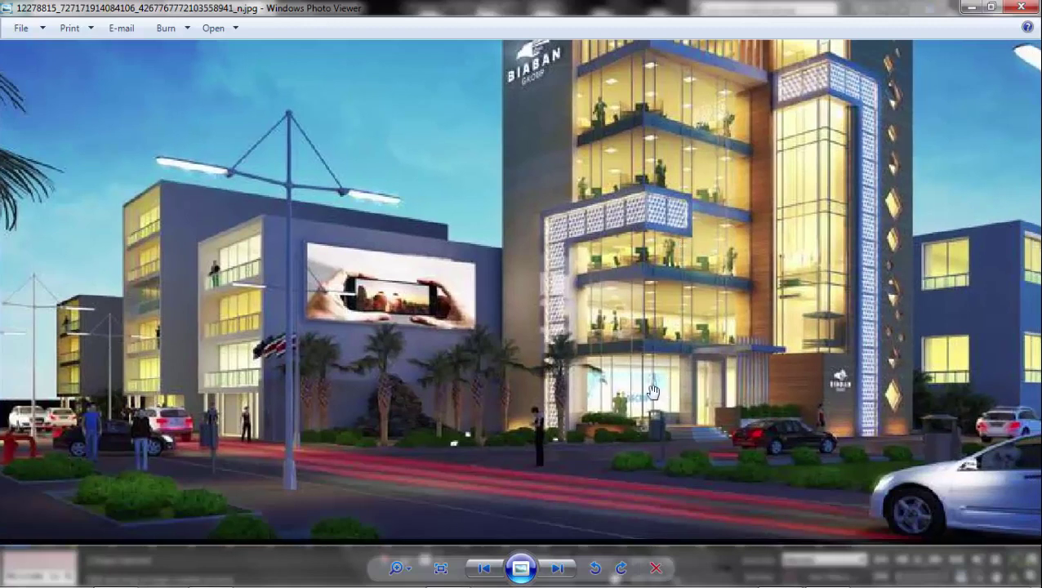
pyautogui.moveTo(706, 274); pyautogui.dragTo(685, 431)
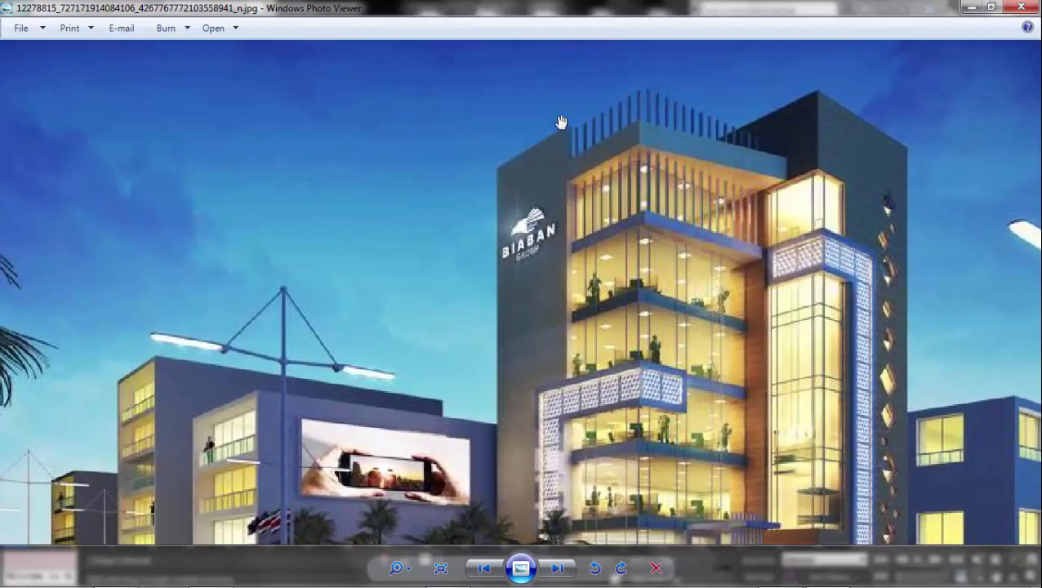
pyautogui.moveTo(591, 374); pyautogui.dragTo(593, 240)
# - Switch back to 3ds Max, extrude the closed L-shaped footprint by 20 m and show the solid in perspective
pyautogui.click(449, 573)
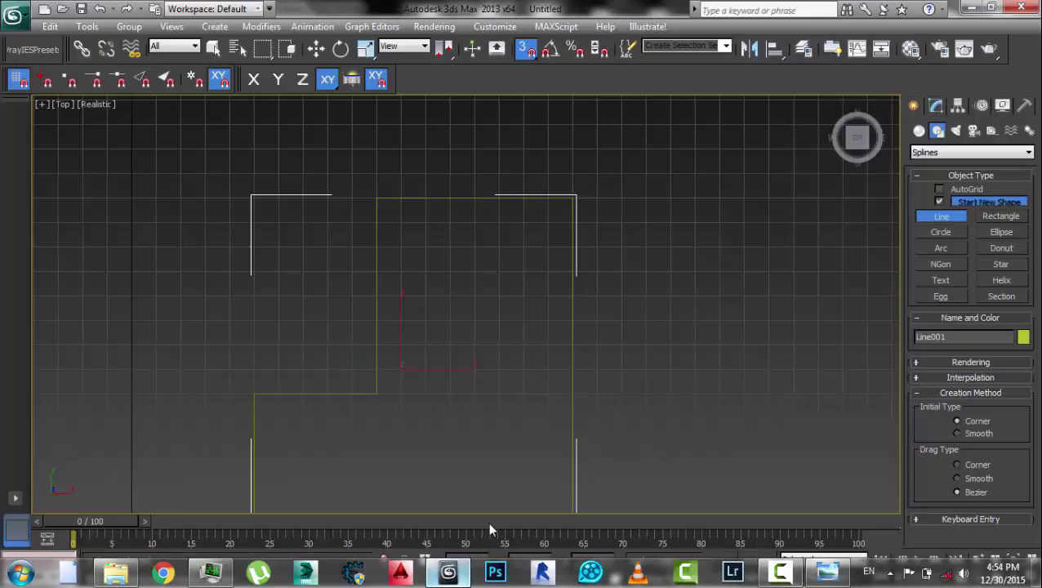
pyautogui.moveTo(572, 351); pyautogui.dragTo(570, 338, button='middle')
pyautogui.click(936, 105)
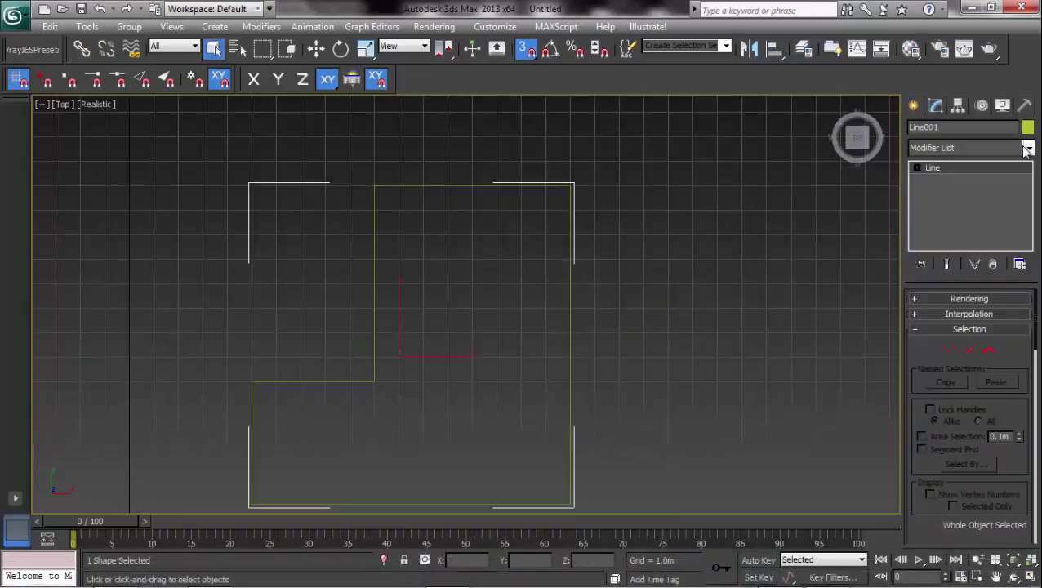
pyautogui.click(1028, 149)
pyautogui.press('e')
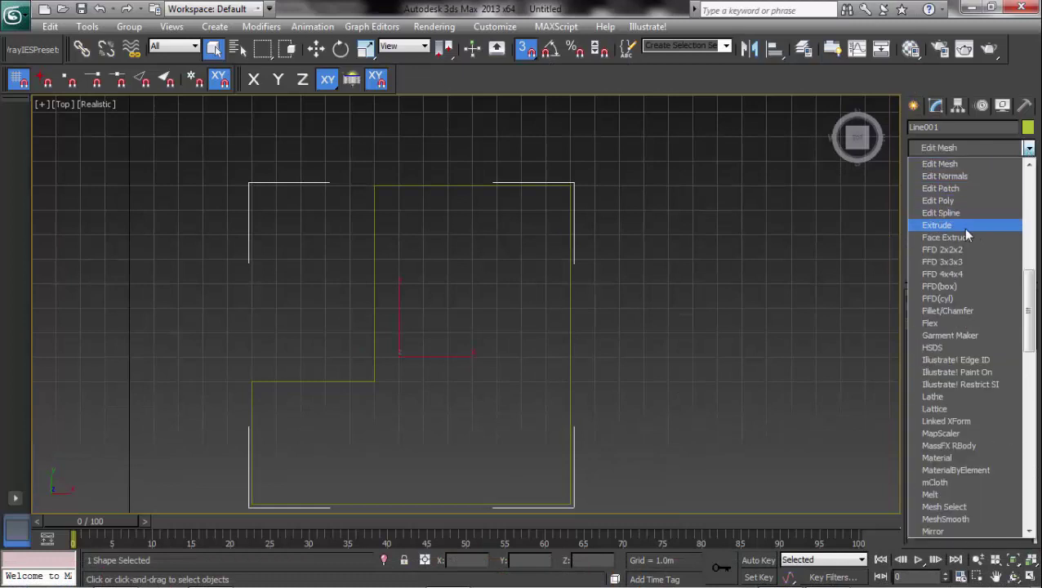
pyautogui.click(967, 231)
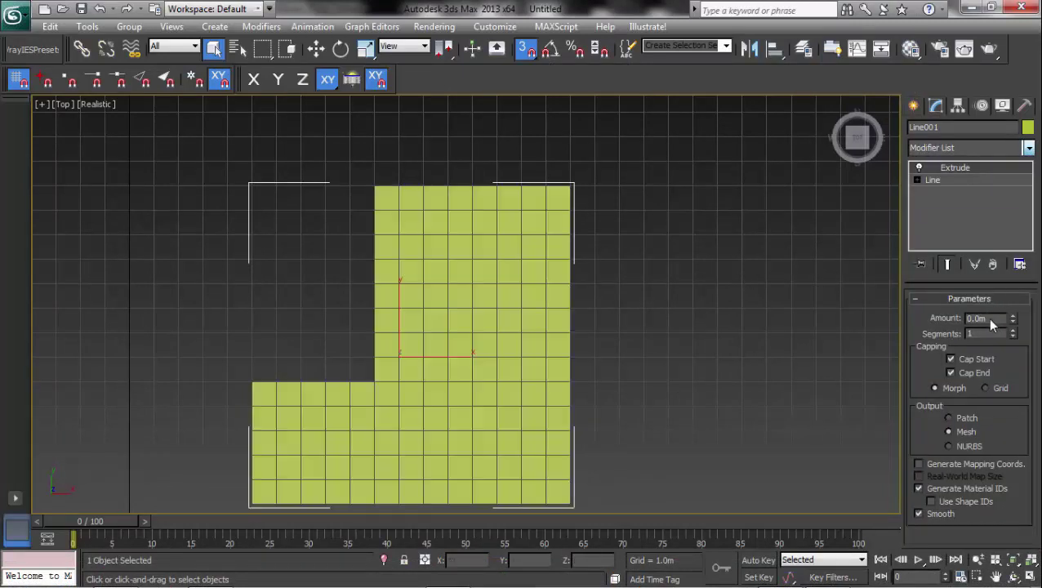
pyautogui.write('20')
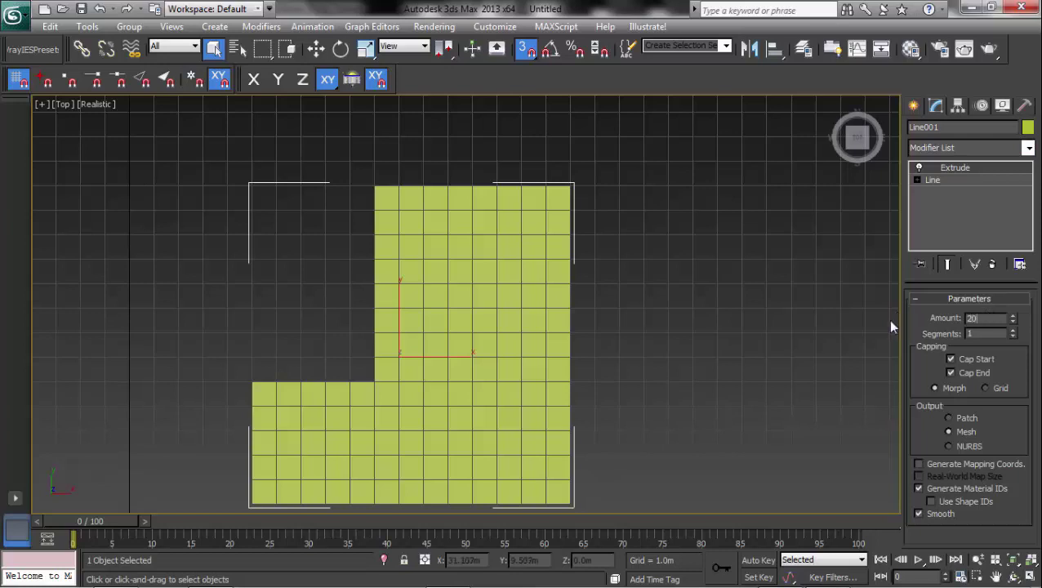
pyautogui.press('Return')
pyautogui.scroll(-3, 542, 258)
pyautogui.press('p')
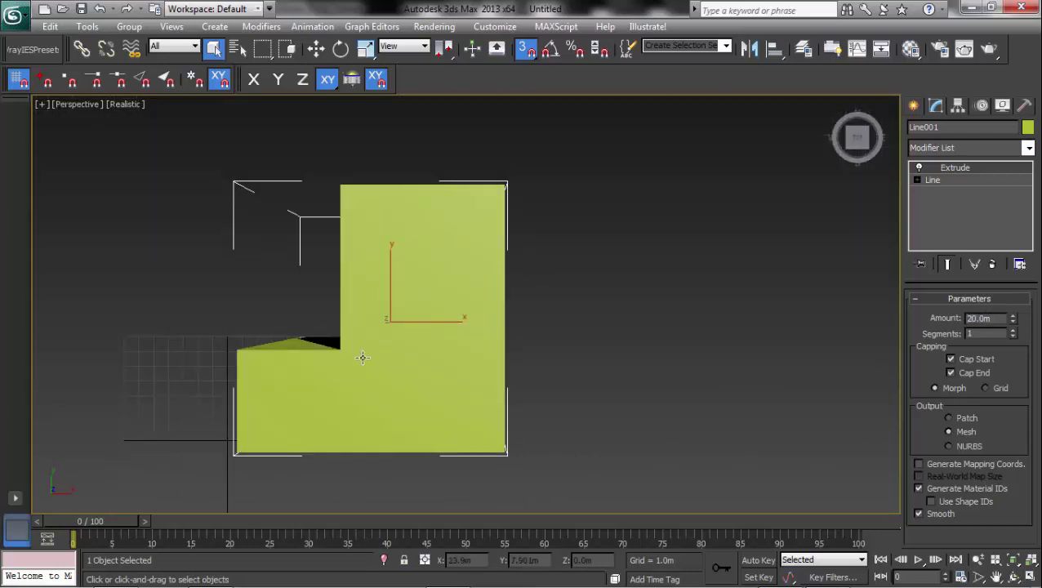
pyautogui.keyDown('alt'); pyautogui.moveTo(363, 357); pyautogui.dragTo(549, 262, button='middle'); pyautogui.keyUp('alt')
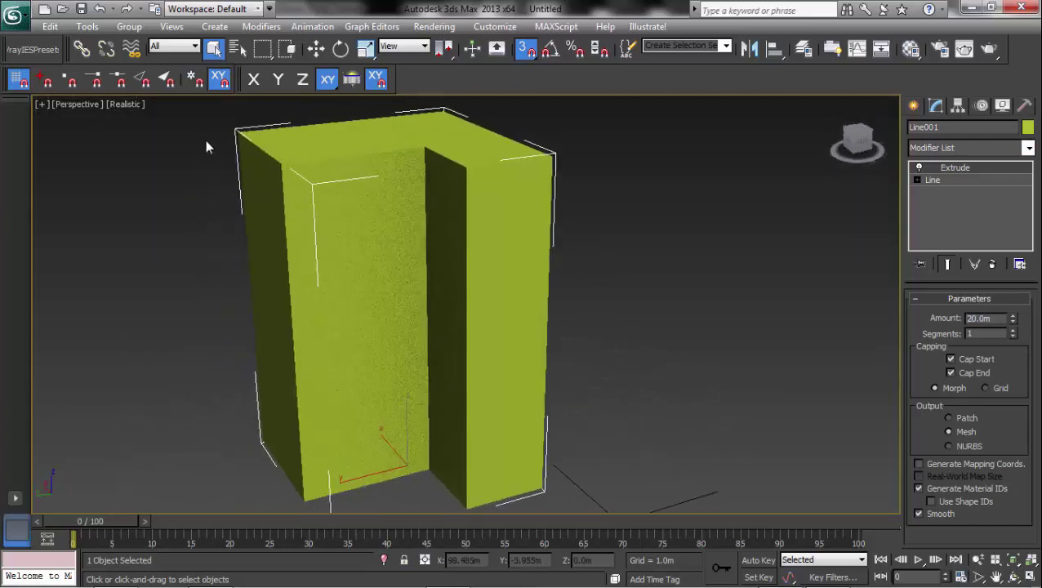
# - Set the perspective viewport to Shaded display, check the whole building in the reference rendering and return to 3ds Max
pyautogui.click(132, 107)
pyautogui.click(151, 137)
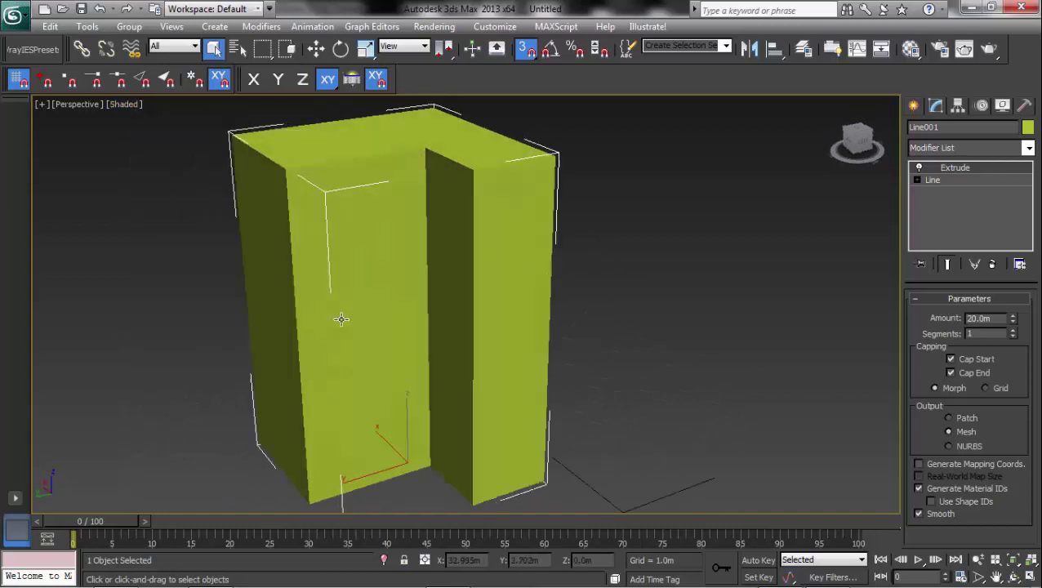
pyautogui.click(828, 573)
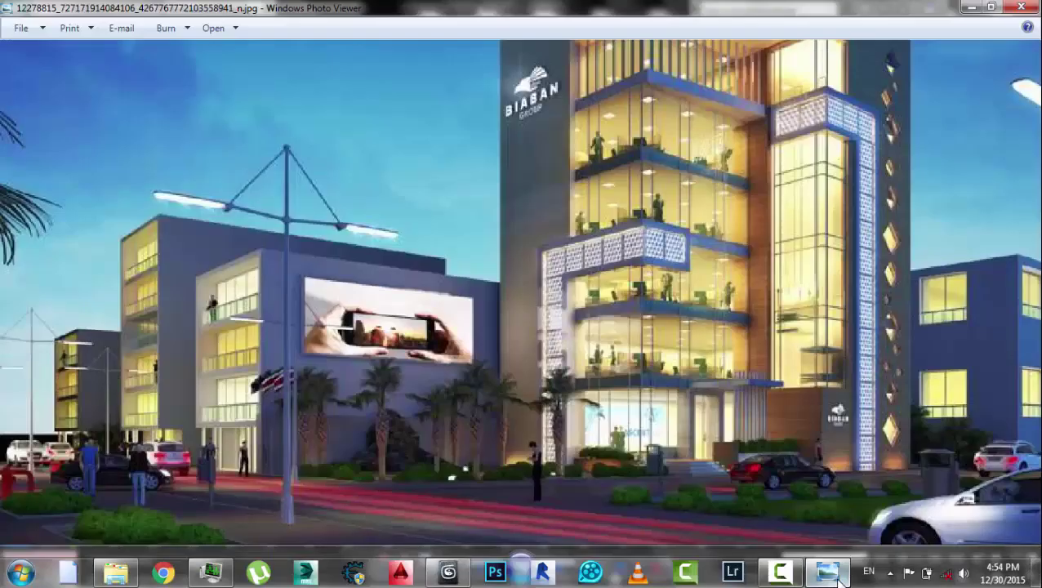
pyautogui.scroll(-3, 761, 299)
pyautogui.scroll(2, 800, 212)
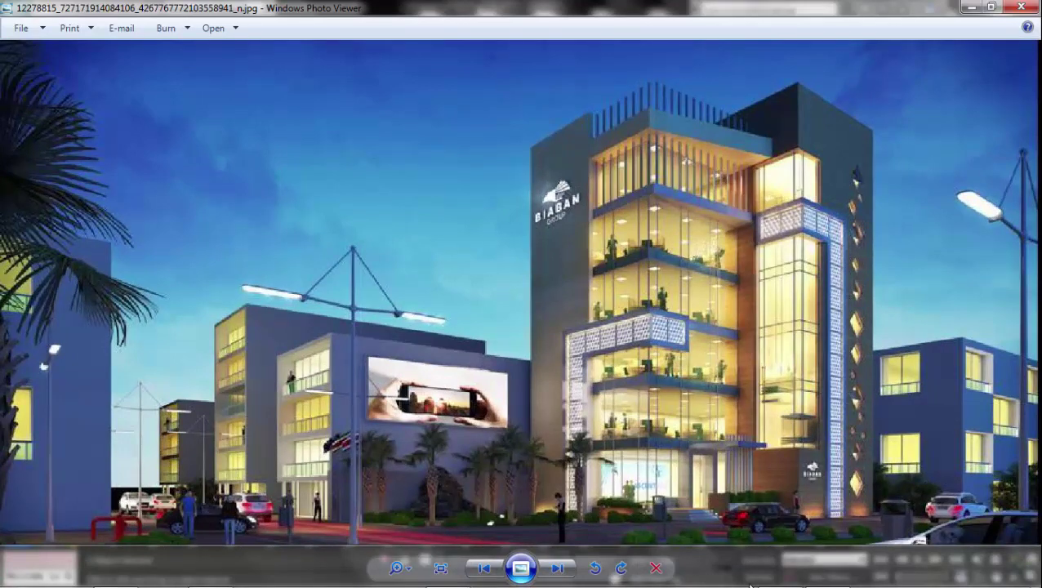
pyautogui.moveTo(717, 580)
pyautogui.click(442, 576)
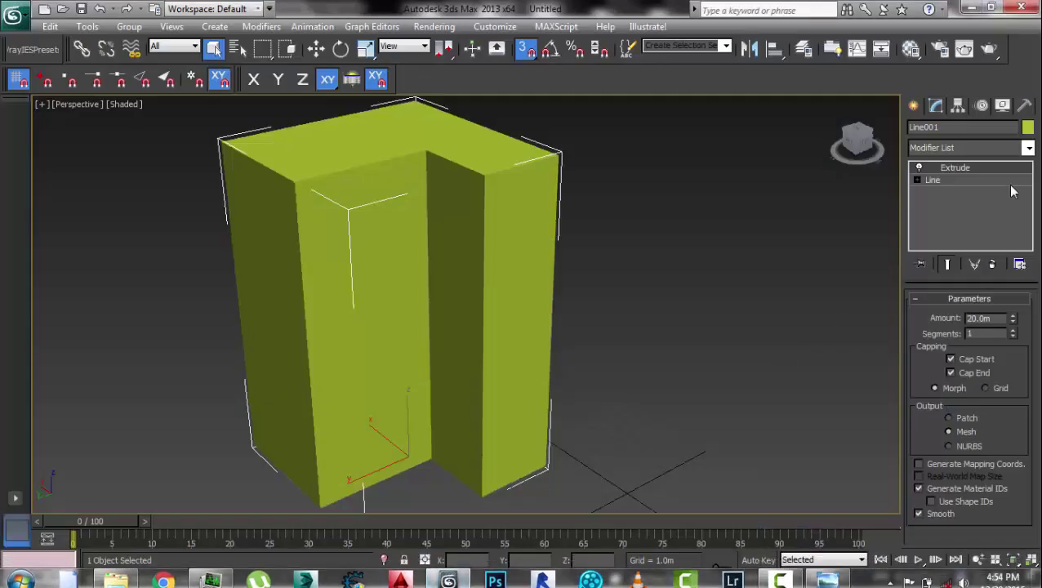
# - Add an Edit Poly modifier above the Extrude on the L-shaped building mass
pyautogui.click(1028, 150)
pyautogui.press('w')
pyautogui.press('w')
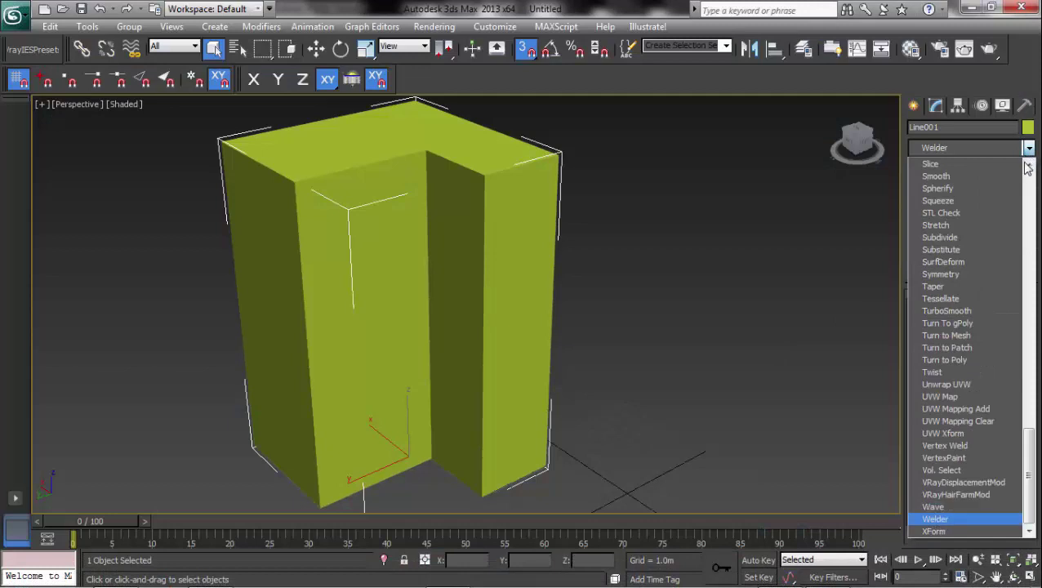
pyautogui.click(1028, 151)
pyautogui.click(1028, 150)
pyautogui.scroll(-10, 955, 197)
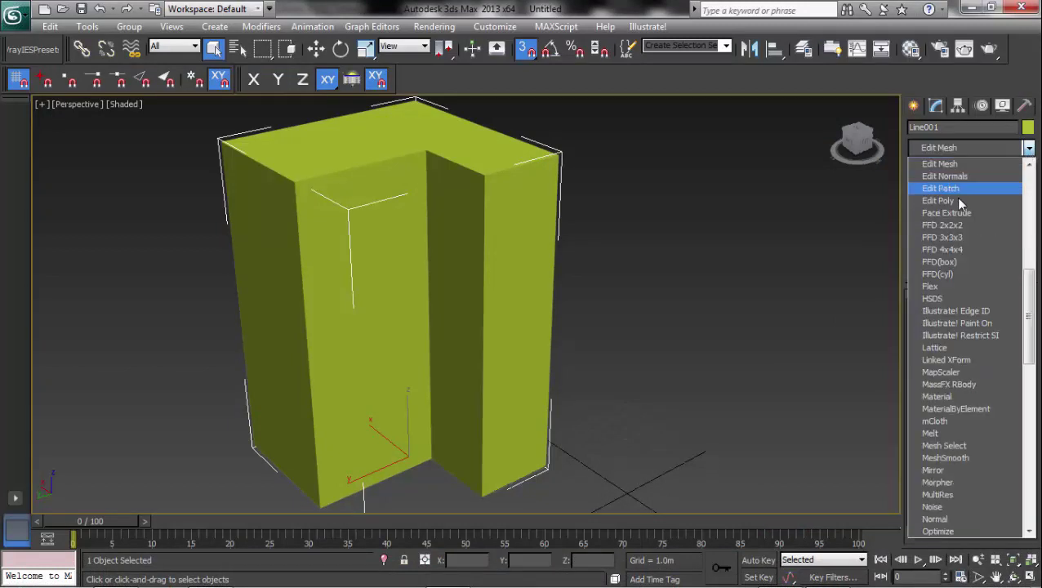
pyautogui.click(955, 198)
pyautogui.keyDown('alt'); pyautogui.moveTo(542, 377); pyautogui.dragTo(561, 362, button='middle'); pyautogui.keyUp('alt')
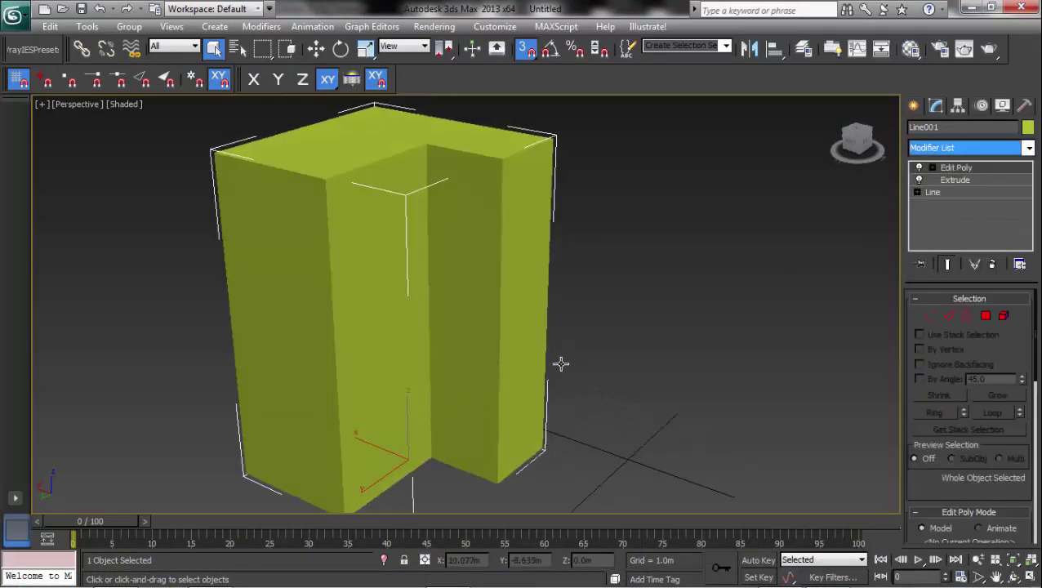
# - Switch to the reference rendering, examine how the floors divide the facade, and return to 3ds Max
pyautogui.click(826, 575)
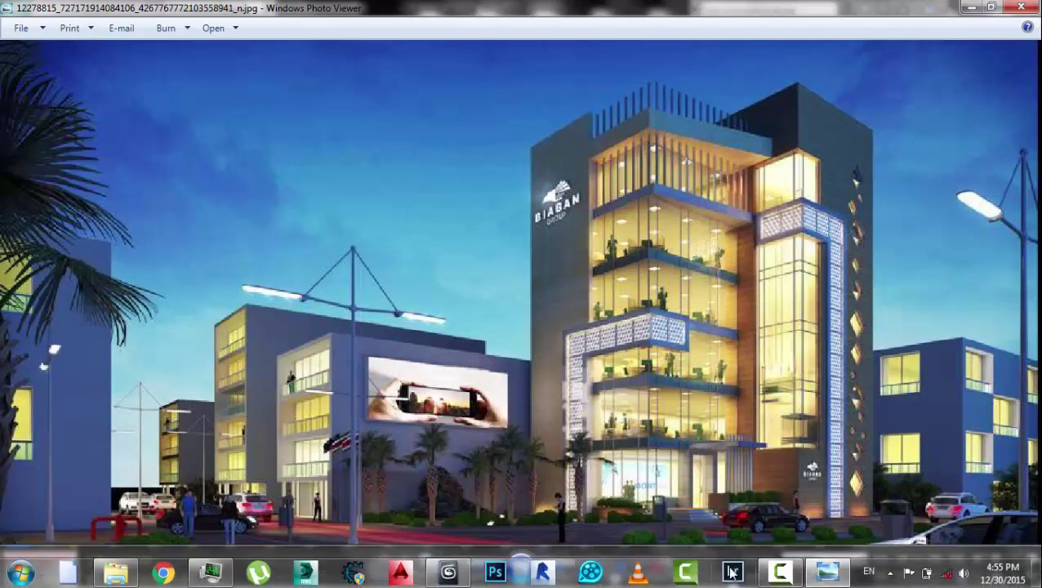
pyautogui.moveTo(688, 570)
pyautogui.click(449, 572)
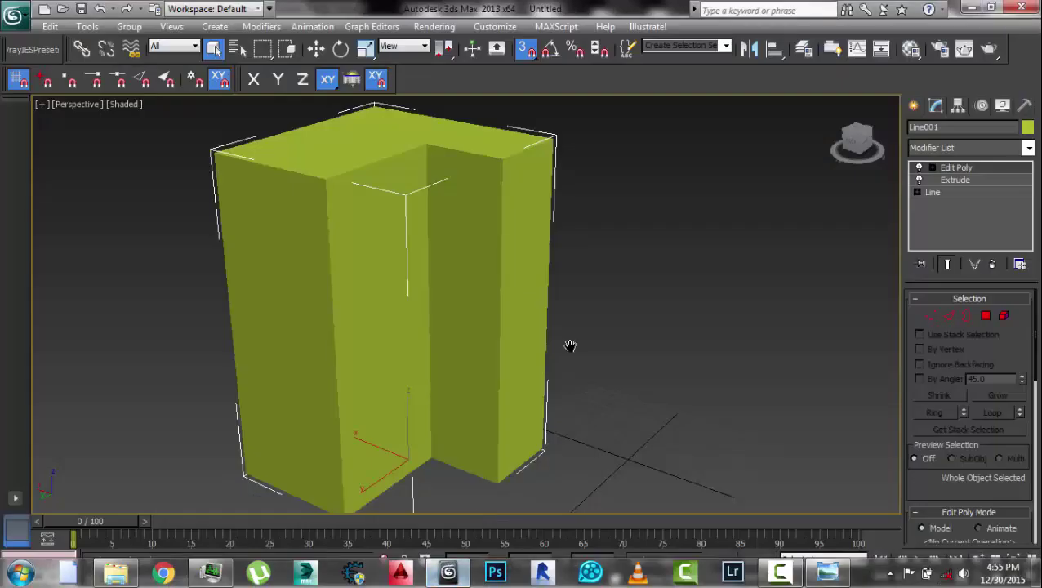
# - Work at edge level, select the outer vertical corner edge of the projecting wing, and display edged faces in the viewport
pyautogui.click(948, 316)
pyautogui.moveTo(511, 347); pyautogui.dragTo(558, 333, button='middle')
pyautogui.click(546, 312)
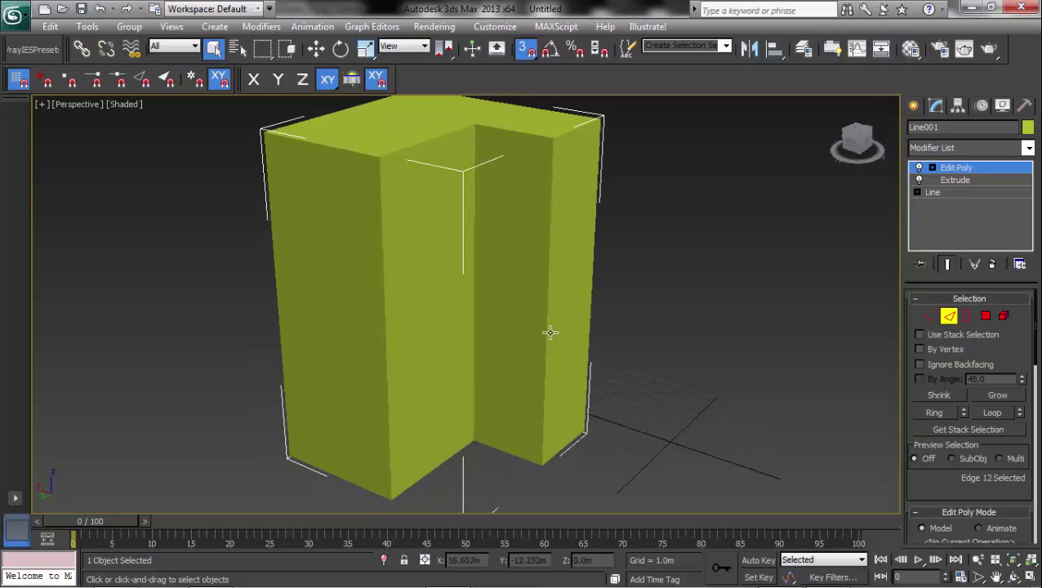
pyautogui.click(123, 104)
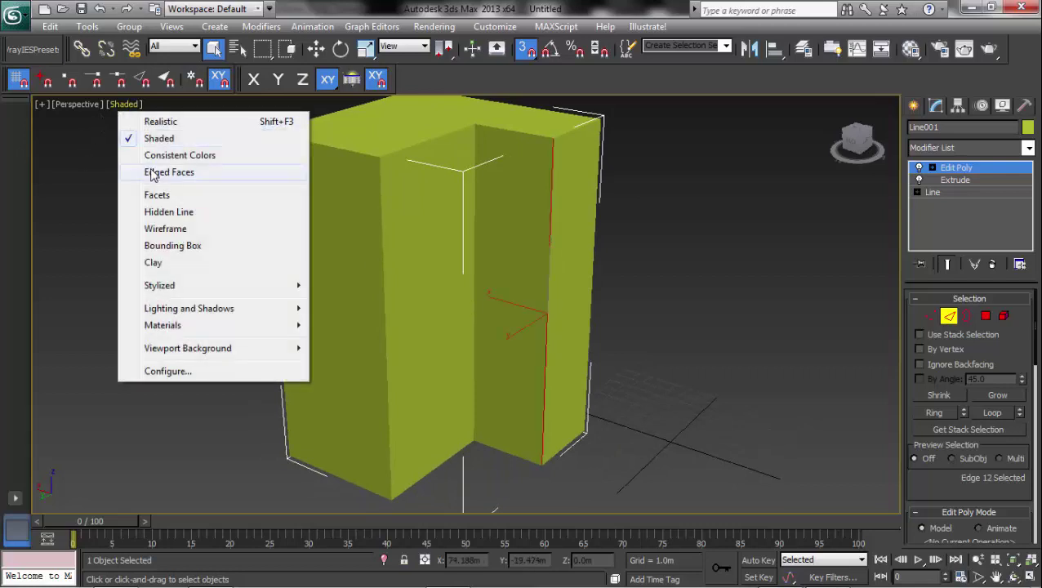
pyautogui.click(151, 172)
pyautogui.keyDown('alt'); pyautogui.moveTo(305, 301); pyautogui.dragTo(347, 312, button='middle'); pyautogui.keyUp('alt')
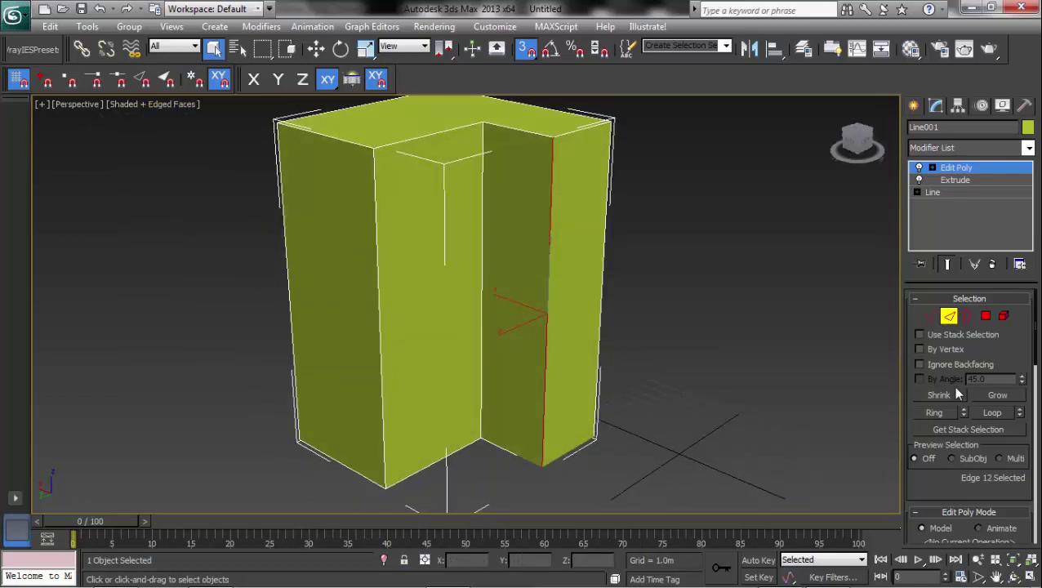
# - Extend the selection to the ring of vertical edges and connect them with one horizontal edge loop around the building
pyautogui.click(949, 415)
pyautogui.rightClick(641, 296)
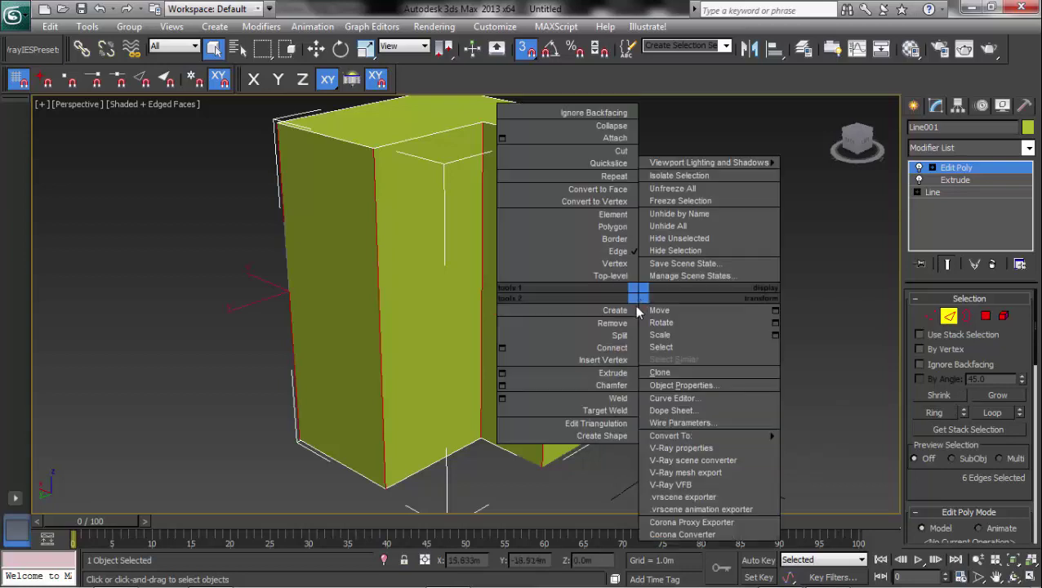
pyautogui.click(623, 350)
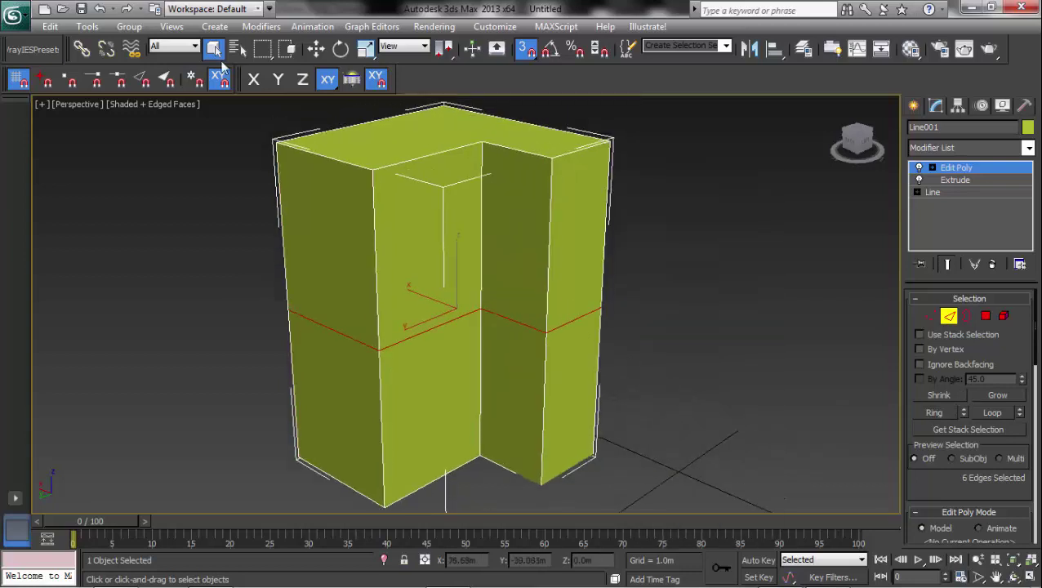
# - Move the new edge loop up along Z to the roof corner with vertex snapping, and open the Move Transform Type-In
pyautogui.click(316, 49)
pyautogui.moveTo(387, 242); pyautogui.dragTo(363, 258, button='middle')
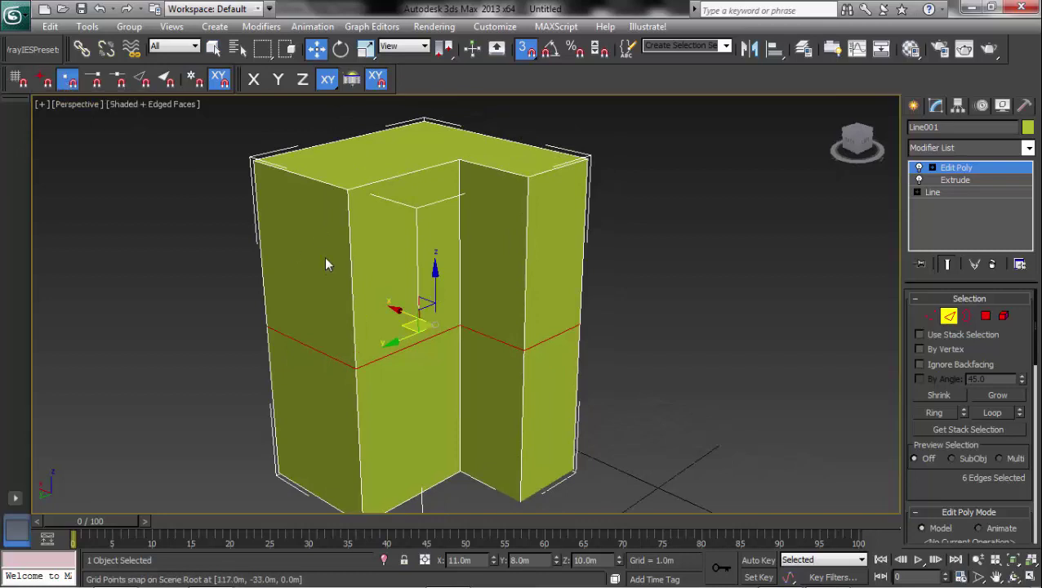
pyautogui.moveTo(326, 264); pyautogui.dragTo(319, 248, button='middle')
pyautogui.moveTo(429, 258); pyautogui.dragTo(520, 160)
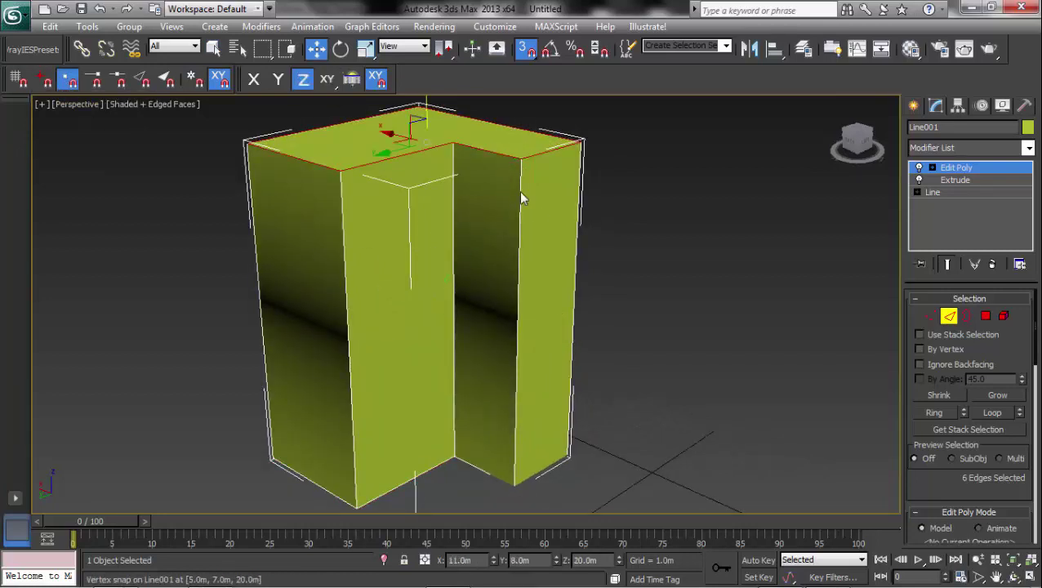
pyautogui.rightClick(316, 49)
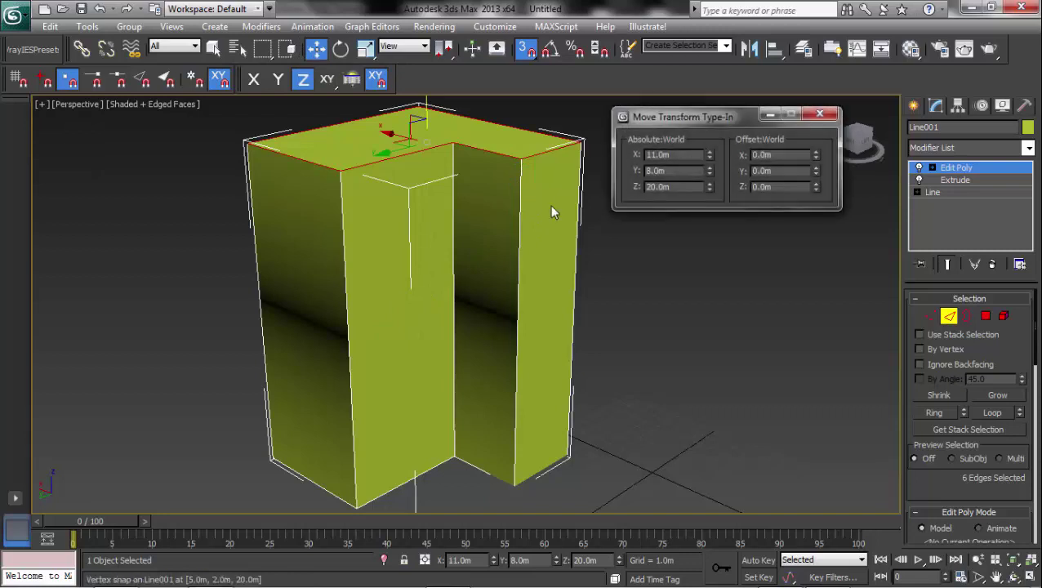
# - Try to offset the edge loop by 3 m along Z, and undo the move
pyautogui.click(774, 190)
pyautogui.write('3')
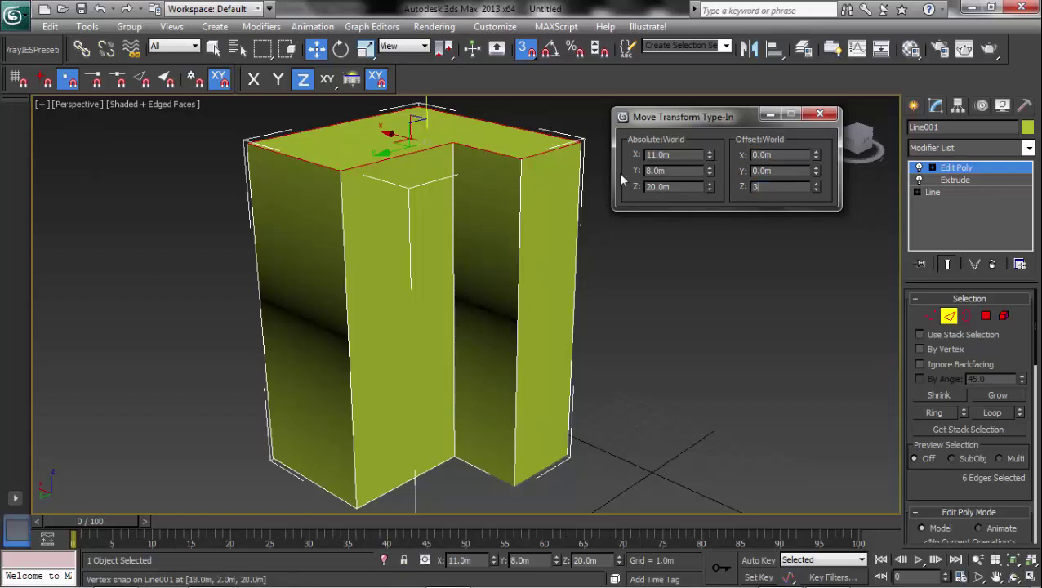
pyautogui.press('Return')
pyautogui.hotkey('ctrl', 'z')
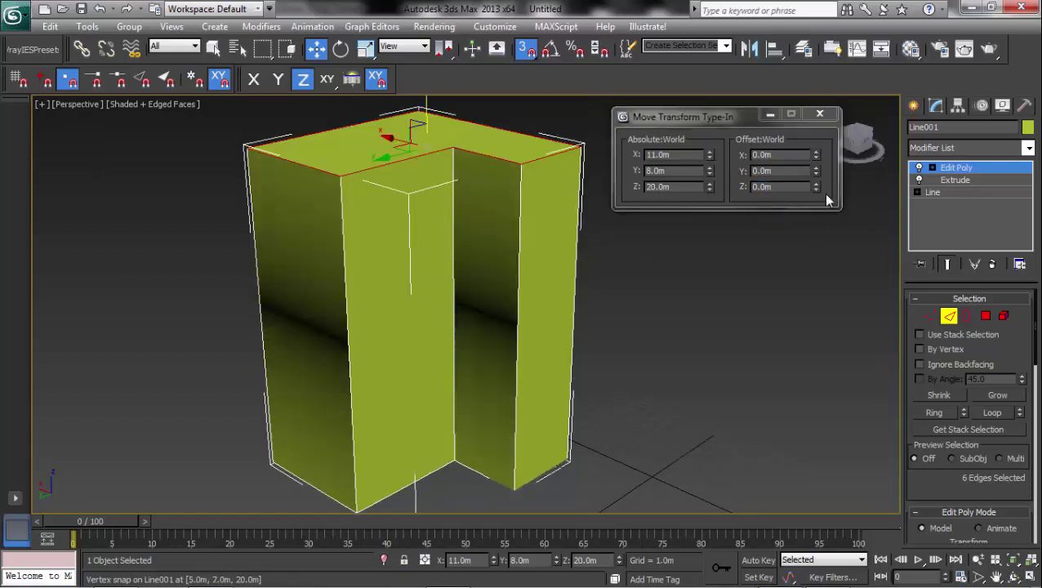
# - Offset the edge loop by -3 m along Z from the roof
pyautogui.click(775, 187)
pyautogui.write('-')
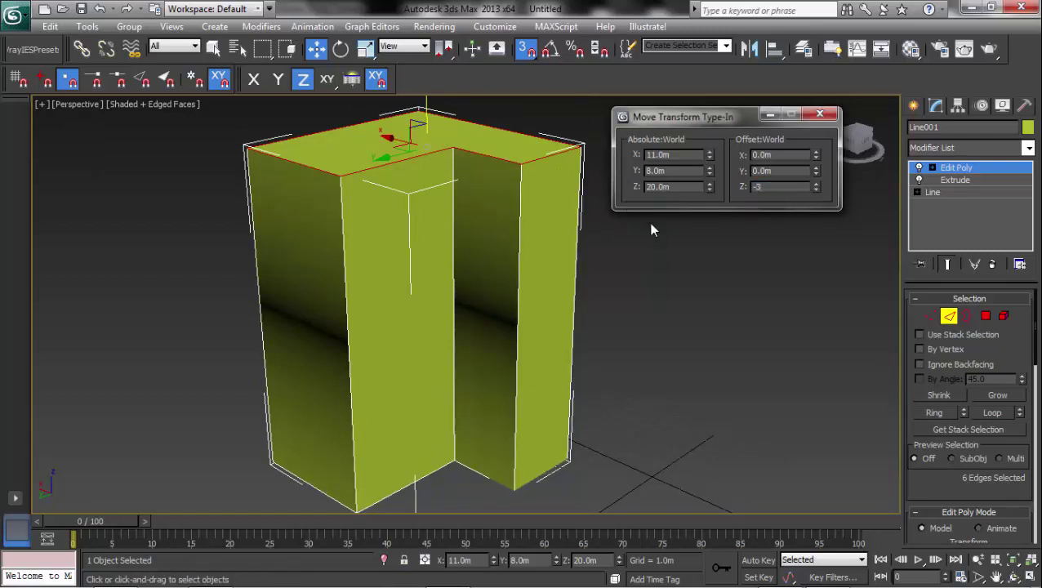
pyautogui.write('3')
pyautogui.press('Return')
# - Select the ring of vertical edges below the upper loop and connect them with a second horizontal edge loop
pyautogui.keyDown('alt'); pyautogui.moveTo(644, 234); pyautogui.dragTo(595, 251, button='middle'); pyautogui.keyUp('alt')
pyautogui.click(535, 362)
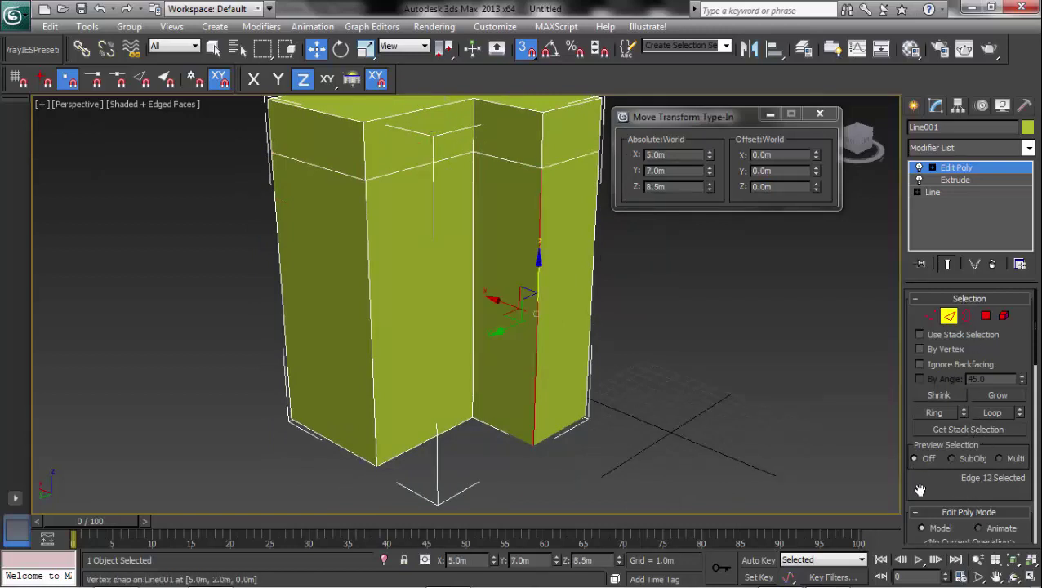
pyautogui.moveTo(920, 490); pyautogui.dragTo(923, 430)
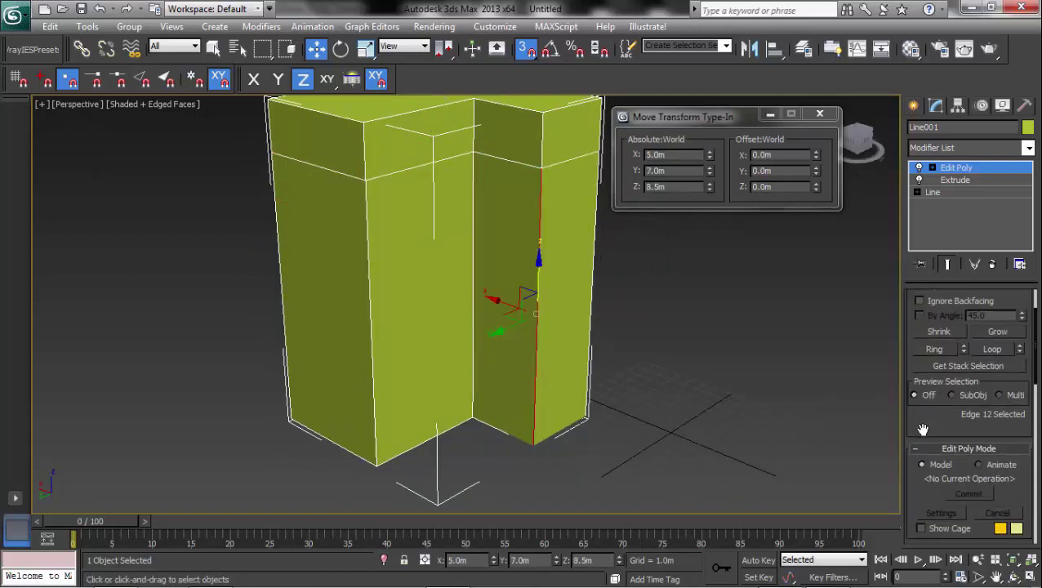
pyautogui.click(934, 349)
pyautogui.keyDown('alt'); pyautogui.moveTo(782, 371); pyautogui.dragTo(777, 309, button='middle'); pyautogui.keyUp('alt')
pyautogui.rightClick(775, 307)
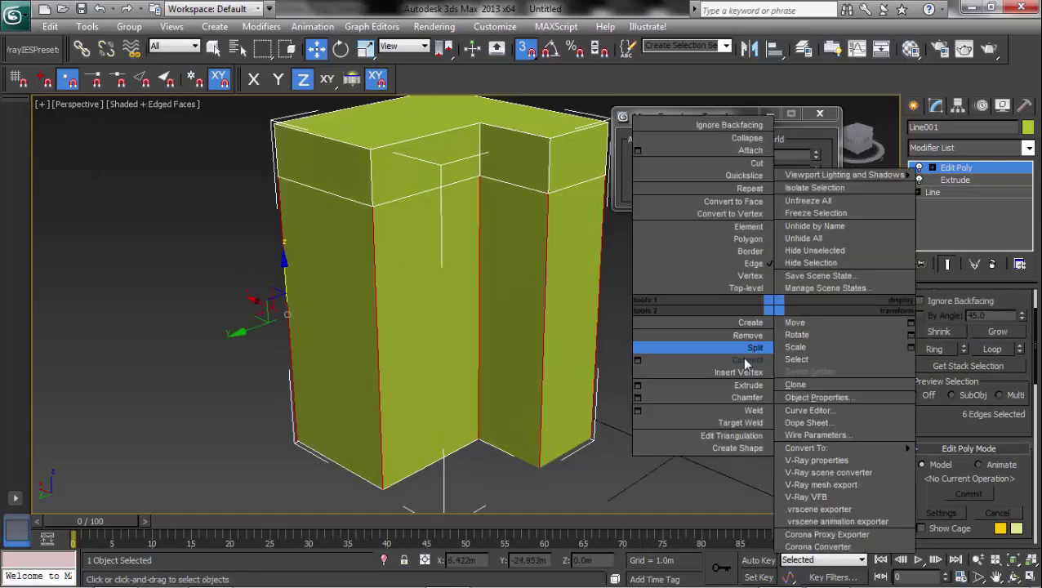
pyautogui.click(746, 360)
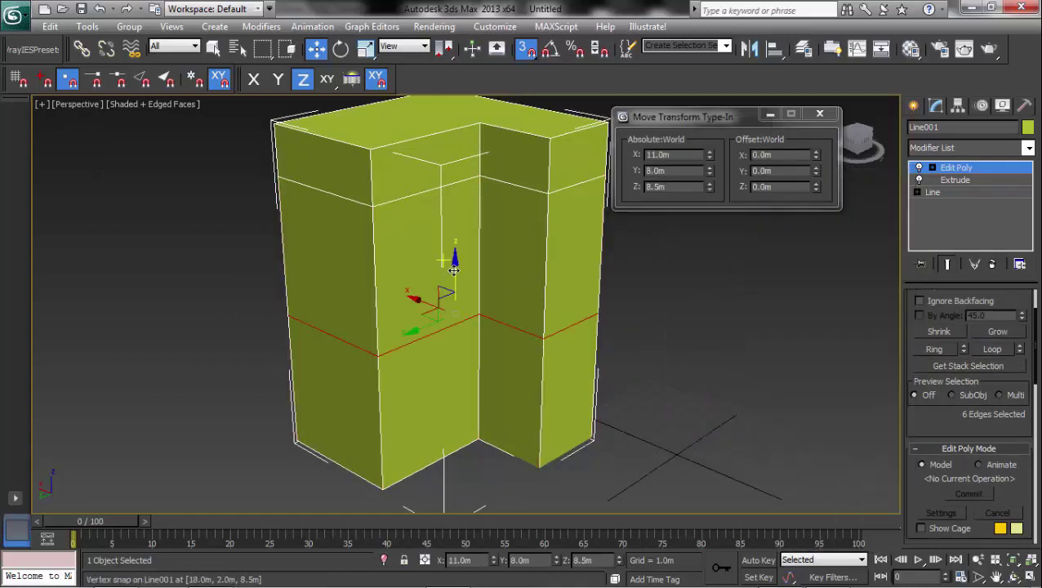
# - Snap the second edge loop down to the building's base and offset it 4 m up along Z
pyautogui.moveTo(454, 270); pyautogui.dragTo(643, 381)
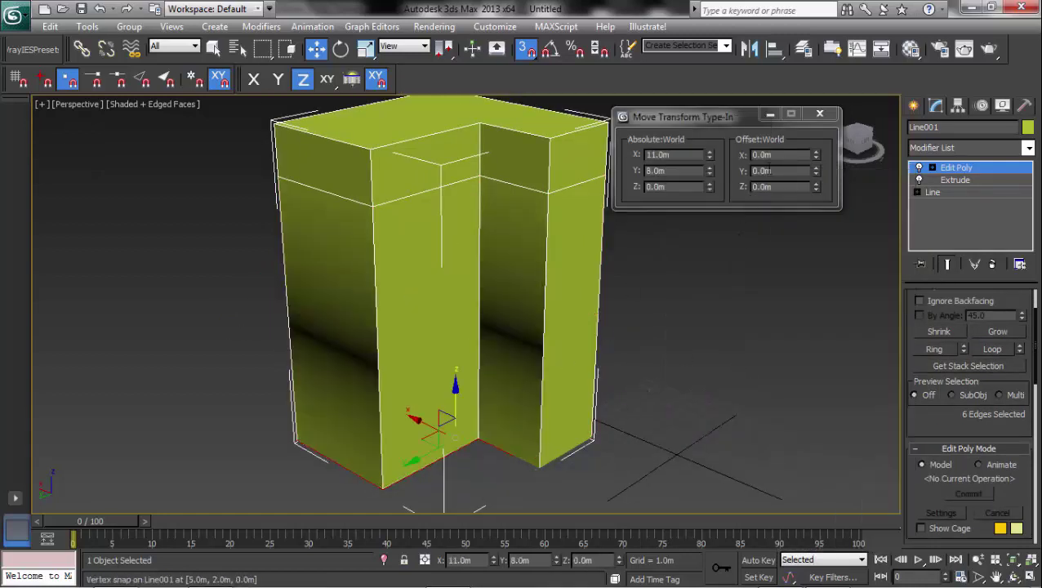
pyautogui.click(772, 187)
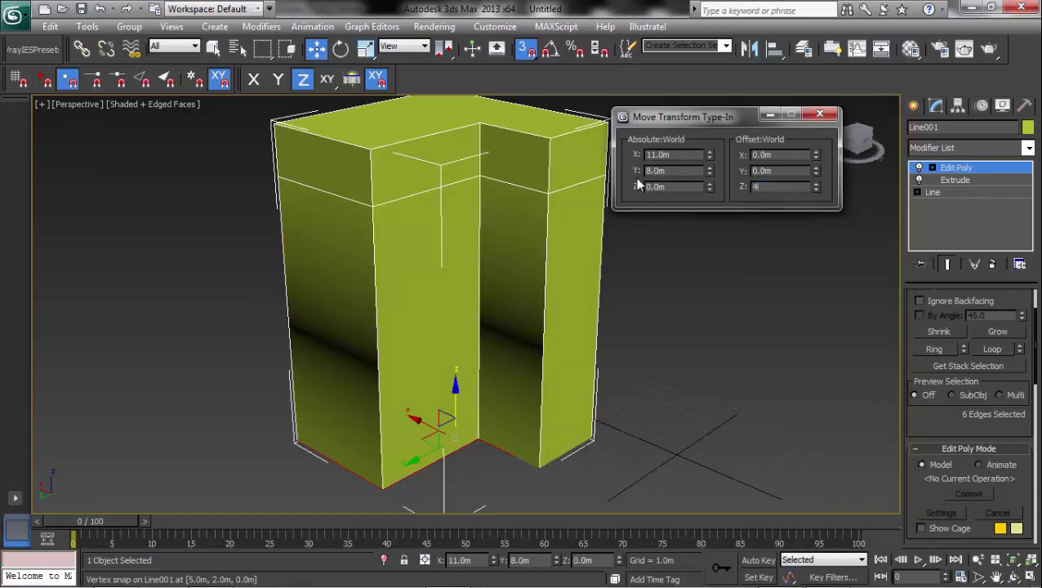
pyautogui.write('4')
pyautogui.press('Return')
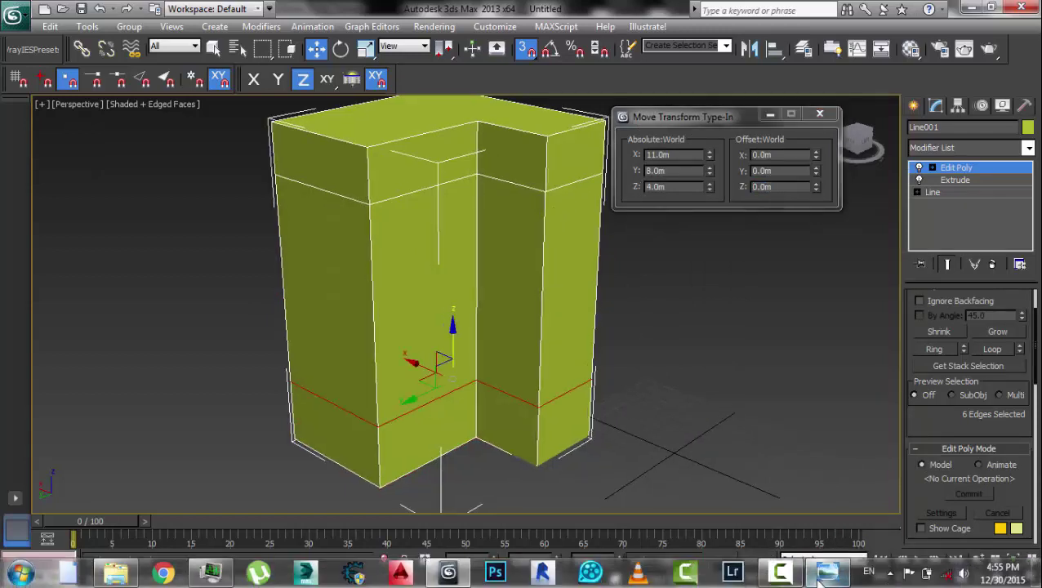
# - Check the reference rendering, then connect the four horizontal edges on the projecting wing's end face with a vertical edge line
pyautogui.click(825, 574)
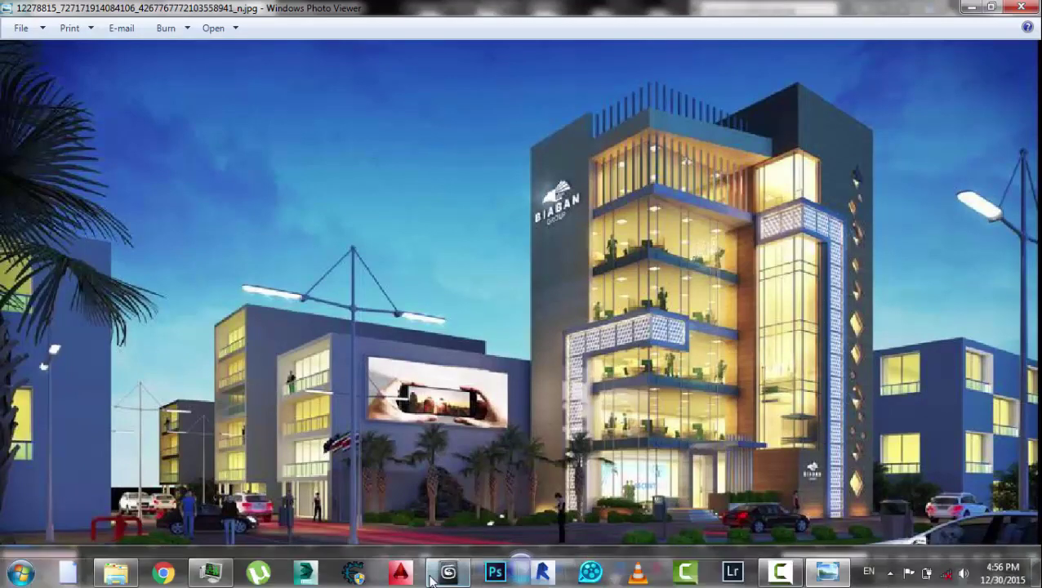
pyautogui.click(448, 572)
pyautogui.keyDown('alt'); pyautogui.moveTo(562, 313); pyautogui.dragTo(483, 394, button='middle'); pyautogui.keyUp('alt')
pyautogui.click(482, 478)
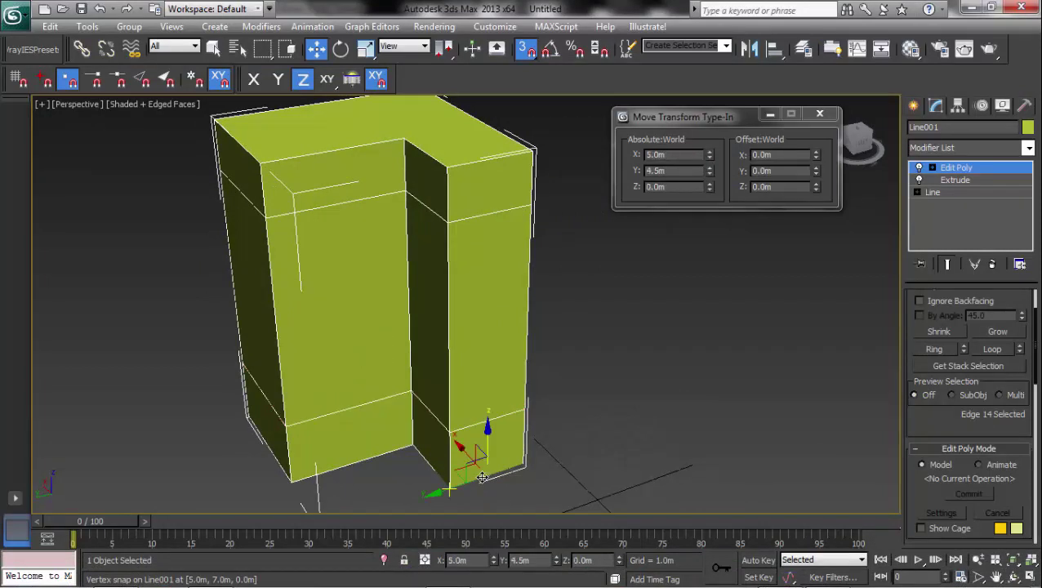
pyautogui.keyDown('ctrl'); pyautogui.click(482, 424); pyautogui.keyUp('ctrl')
pyautogui.keyDown('ctrl'); pyautogui.click(479, 216); pyautogui.keyUp('ctrl')
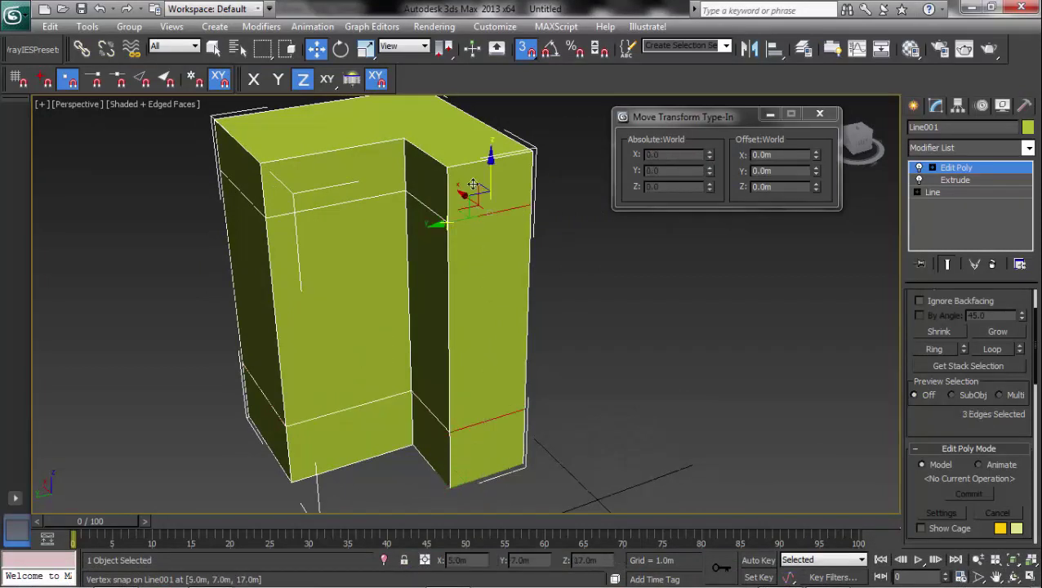
pyautogui.moveTo(489, 214); pyautogui.dragTo(489, 201, button='middle')
pyautogui.rightClick(488, 204)
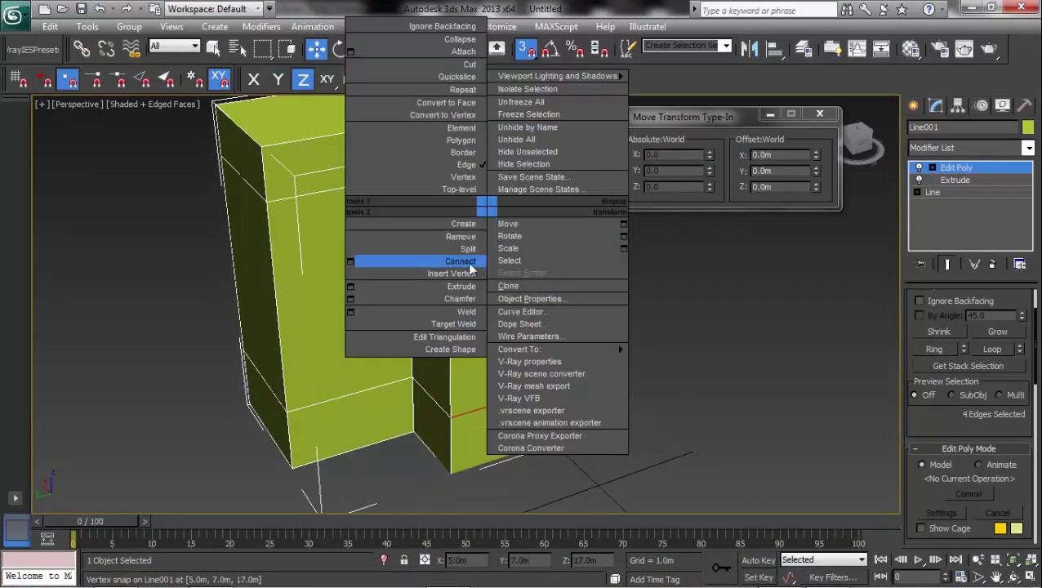
pyautogui.click(396, 260)
# - Snap the new vertical edge line to the end face's corner at Y 7 m and offset it -1.5 m along Y
pyautogui.moveTo(448, 331); pyautogui.dragTo(451, 415)
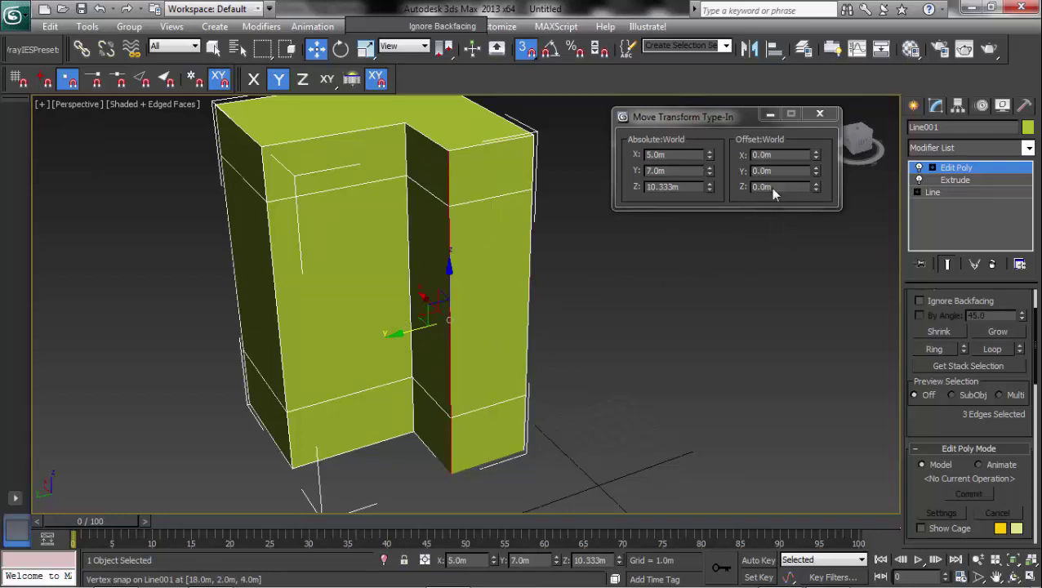
pyautogui.doubleClick(779, 171)
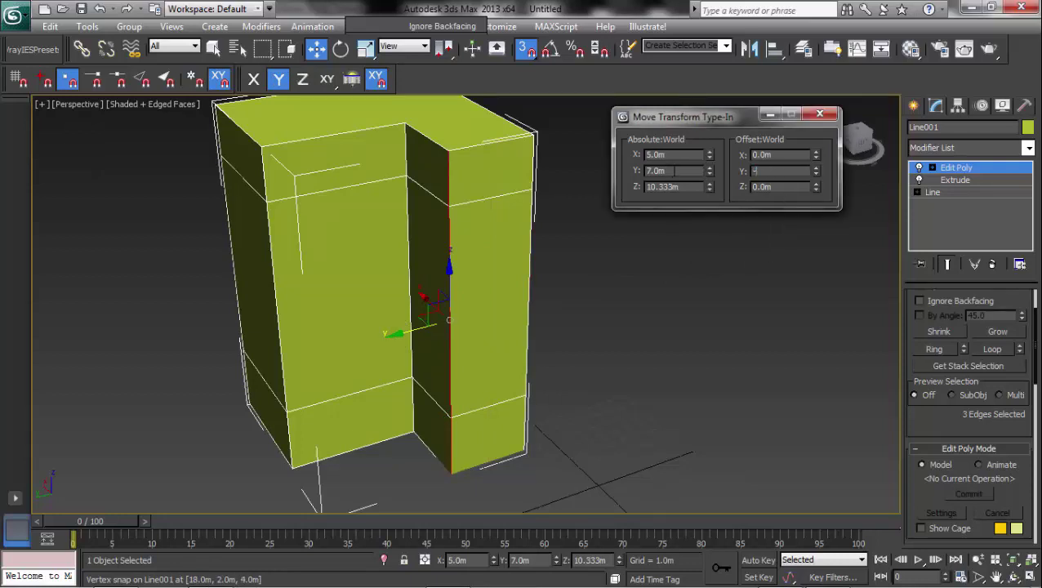
pyautogui.write('-1.5')
pyautogui.press('Return')
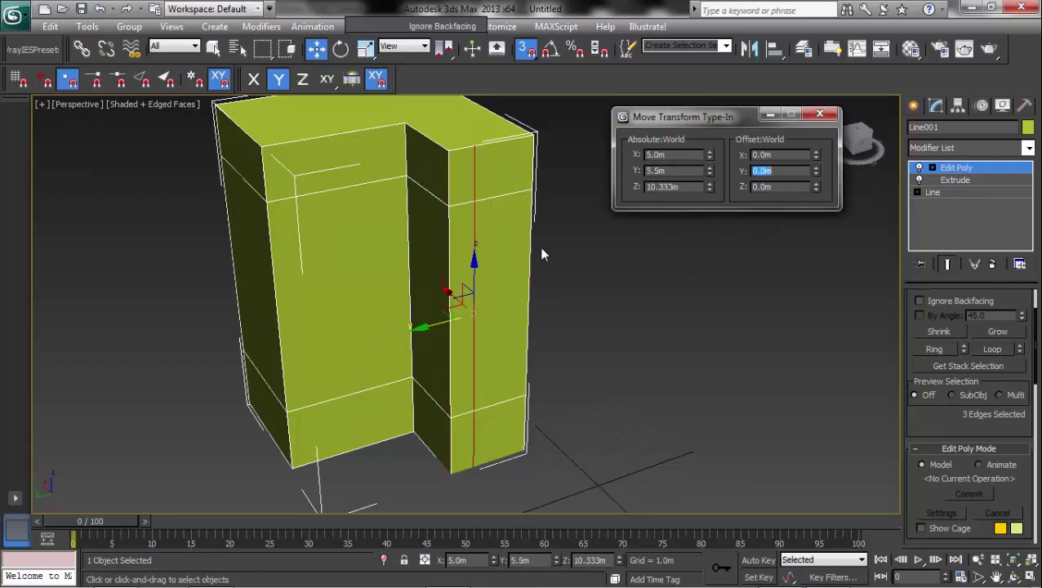
pyautogui.scroll(-1, 577, 226)
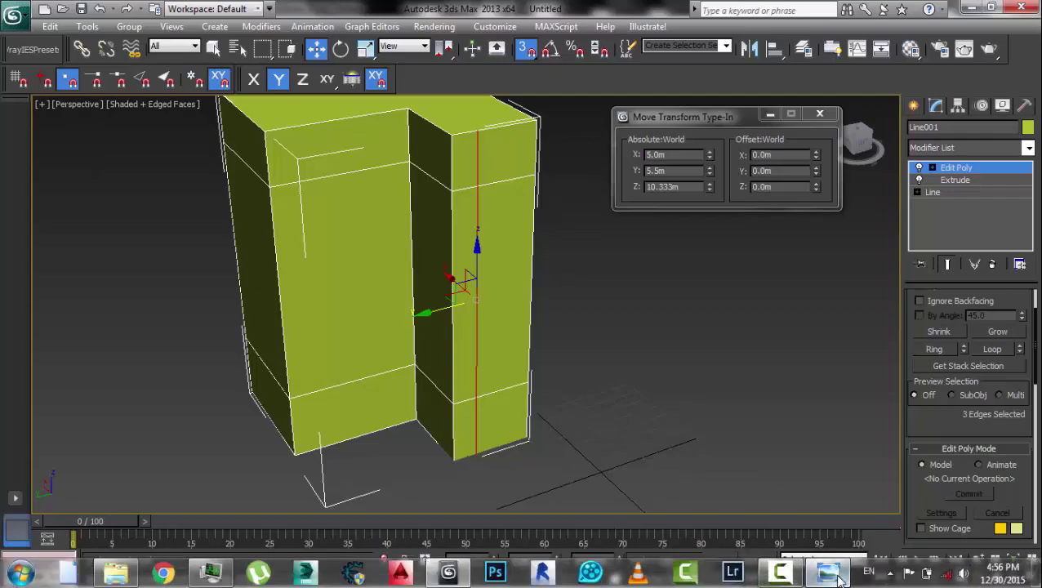
# - Check the reference rendering, then connect the four horizontal edges on the projecting wing's inner side face with a vertical edge line
pyautogui.click(833, 575)
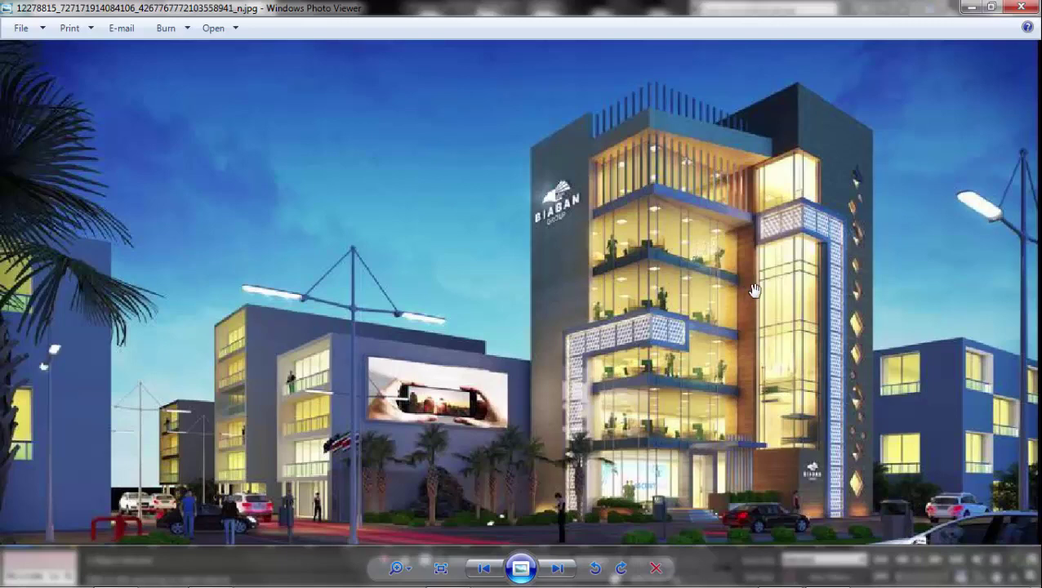
pyautogui.click(448, 572)
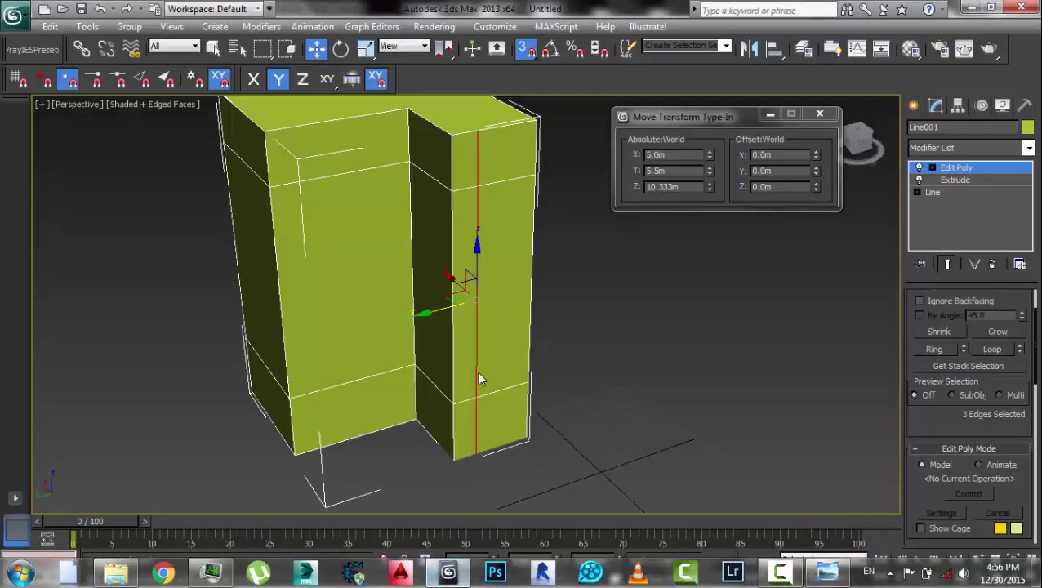
pyautogui.keyDown('alt'); pyautogui.moveTo(478, 375); pyautogui.dragTo(535, 377, button='middle'); pyautogui.keyUp('alt')
pyautogui.click(432, 200)
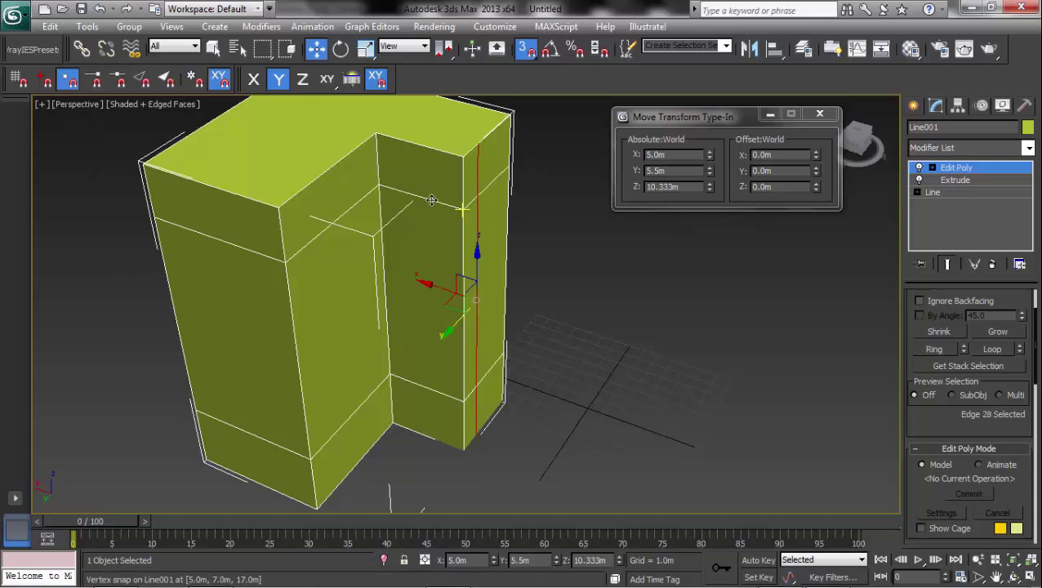
pyautogui.click(432, 200)
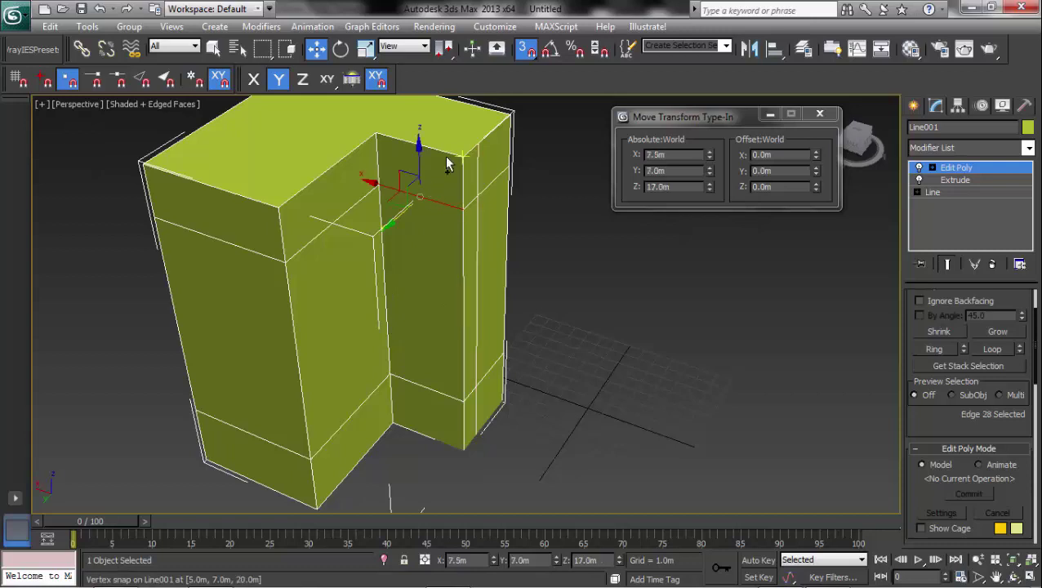
pyautogui.keyDown('ctrl'); pyautogui.click(437, 394); pyautogui.keyUp('ctrl')
pyautogui.rightClick(437, 351)
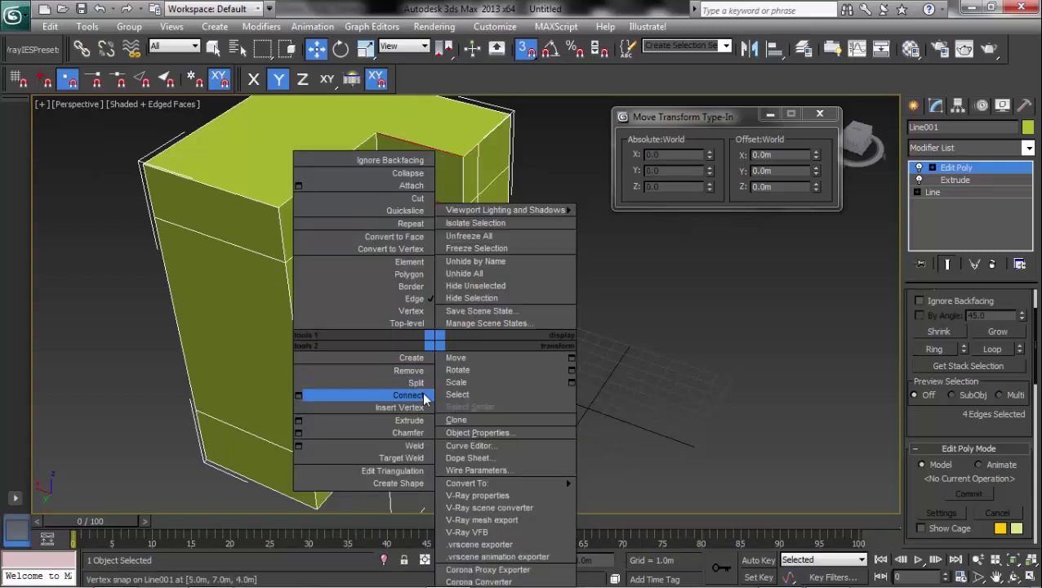
pyautogui.click(321, 396)
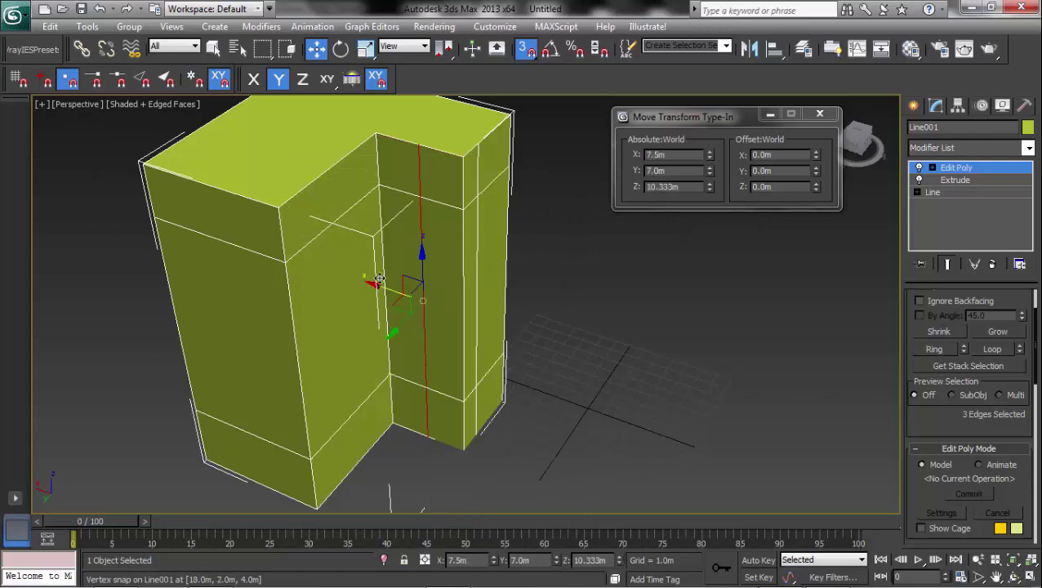
# - Snap the new vertical edge line to the inner corner at X 10 m and offset it -1.5 m along X
pyautogui.moveTo(381, 284); pyautogui.dragTo(377, 249)
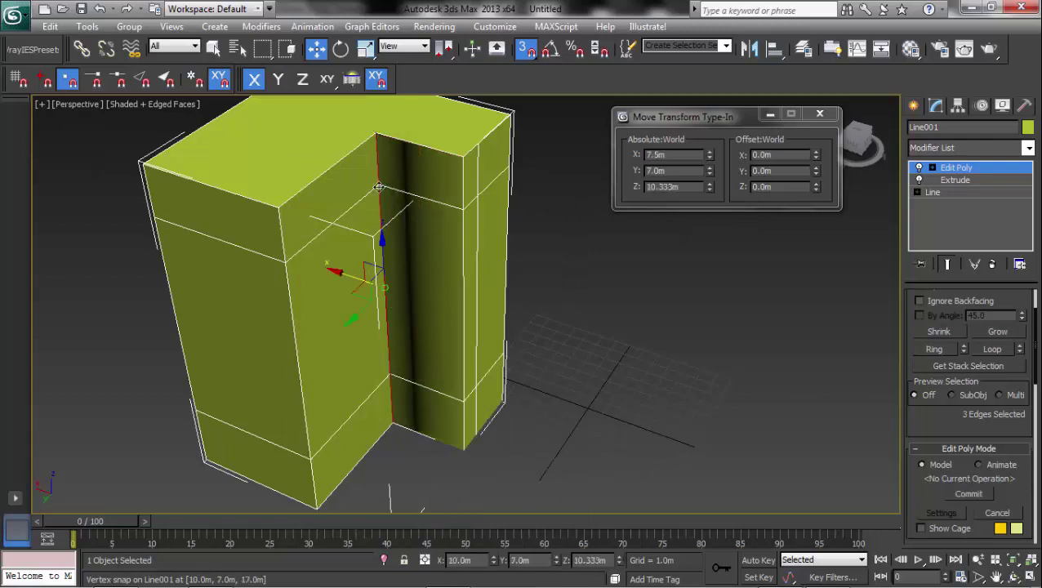
pyautogui.click(780, 156)
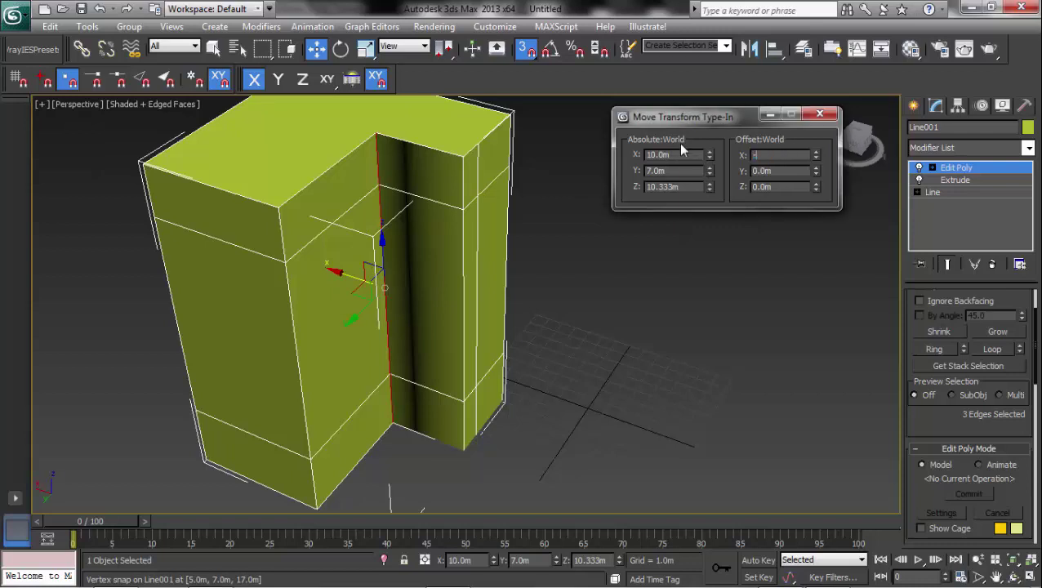
pyautogui.write('-1.5')
pyautogui.press('Return')
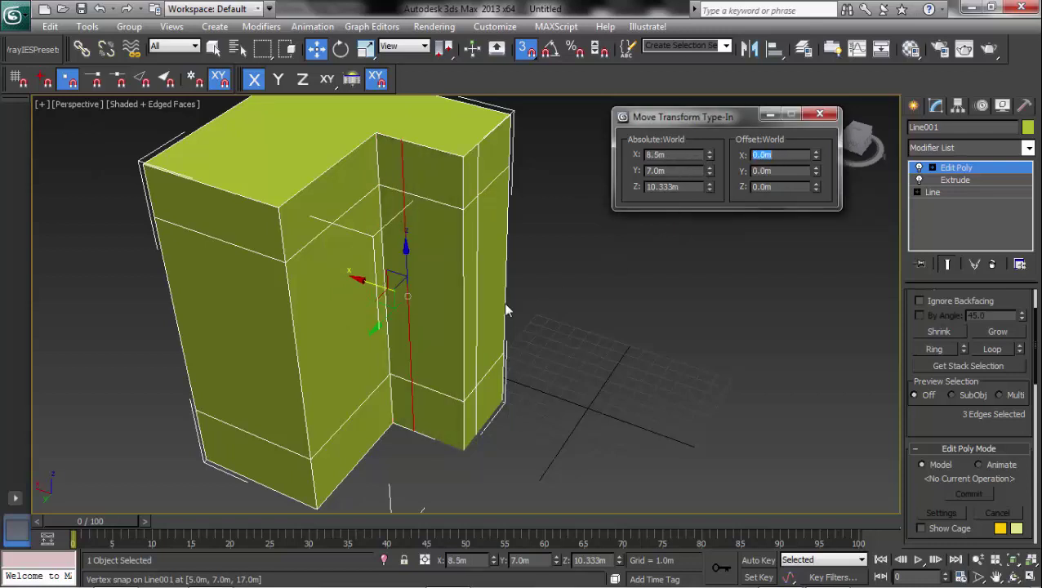
# - Compare with the reference rendering, then select the main block's three vertical edges between the upper and lower horizontal loops
pyautogui.click(826, 574)
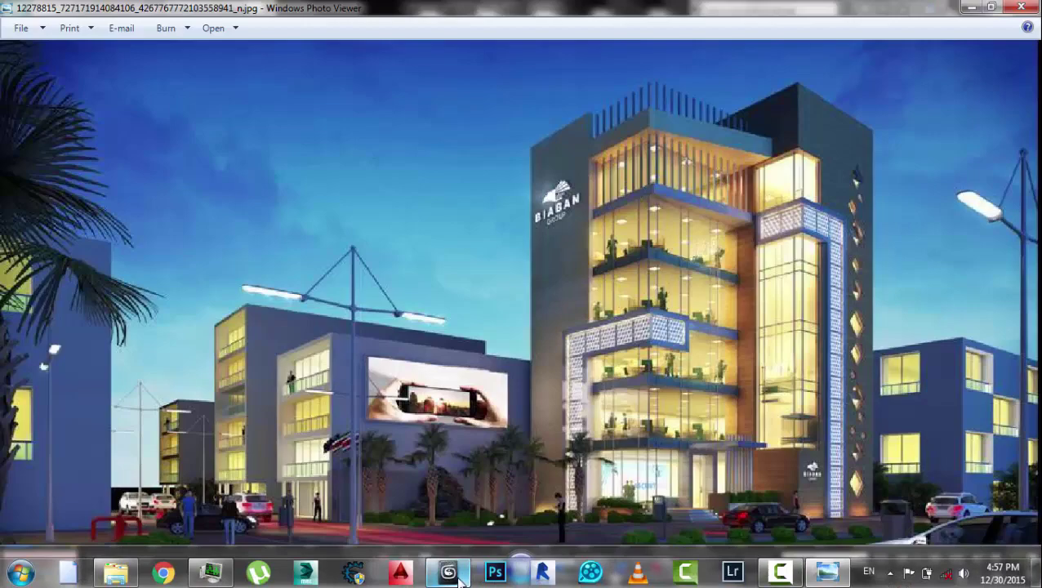
pyautogui.click(456, 577)
pyautogui.moveTo(464, 412); pyautogui.dragTo(496, 397, button='middle')
pyautogui.press('super')
pyautogui.click(828, 575)
pyautogui.click(827, 575)
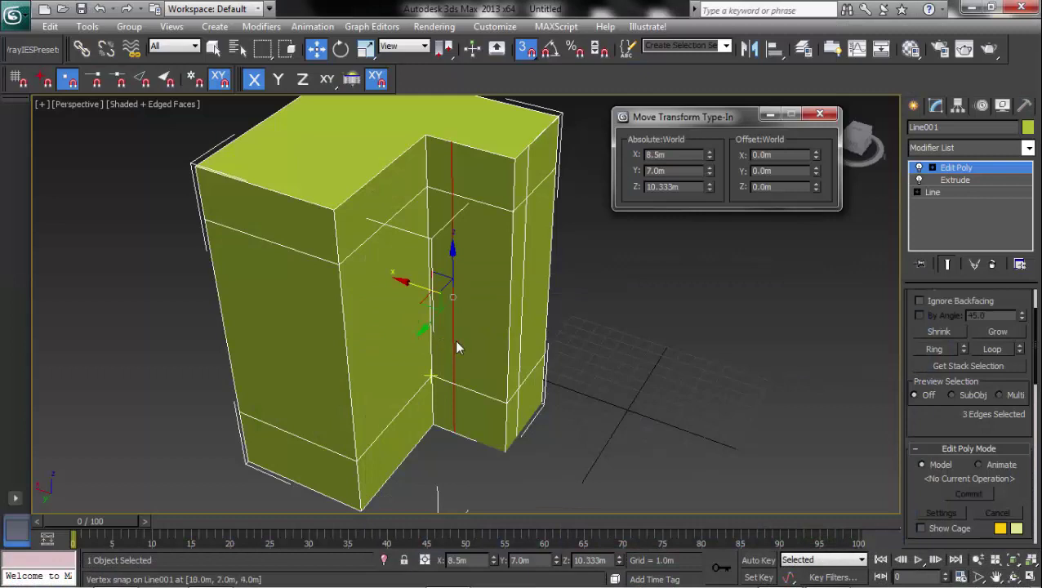
pyautogui.keyDown('alt'); pyautogui.moveTo(459, 342); pyautogui.dragTo(391, 265, button='middle'); pyautogui.keyUp('alt')
pyautogui.click(453, 291)
pyautogui.click(431, 242)
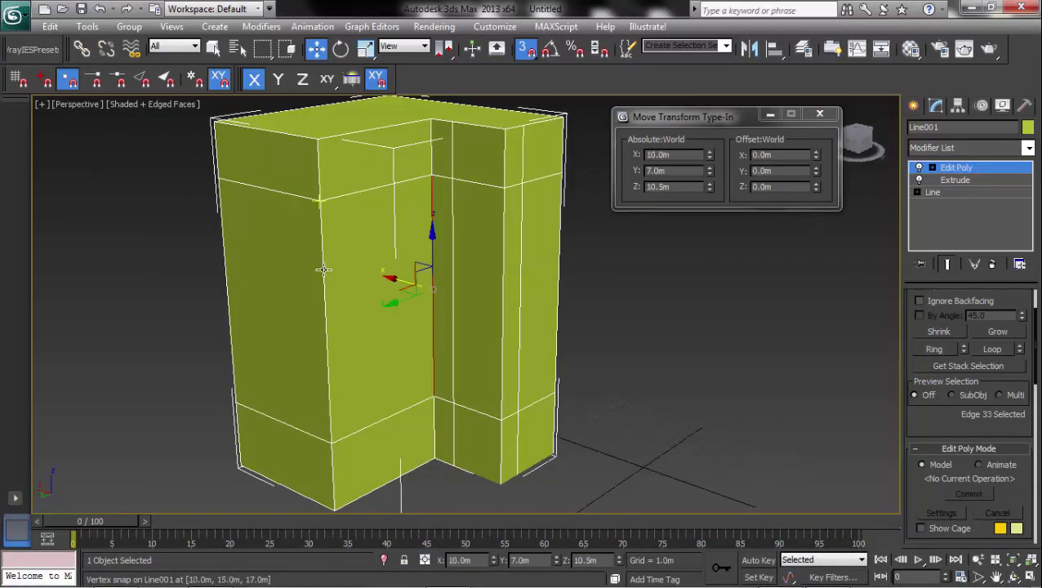
pyautogui.keyDown('ctrl'); pyautogui.click(323, 272); pyautogui.keyUp('ctrl')
pyautogui.keyDown('ctrl'); pyautogui.click(228, 276); pyautogui.keyUp('ctrl')
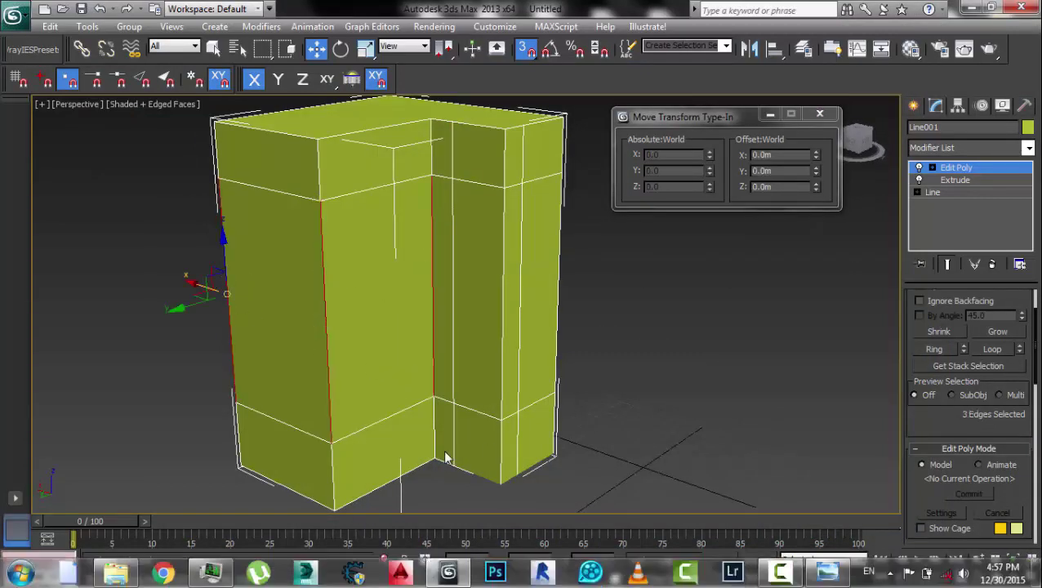
# - Try connecting the three vertical edges with one segment and snapping the new line up to Z 17 m, then undo both
pyautogui.keyDown('alt'); pyautogui.moveTo(625, 424); pyautogui.dragTo(386, 328, button='middle'); pyautogui.keyUp('alt')
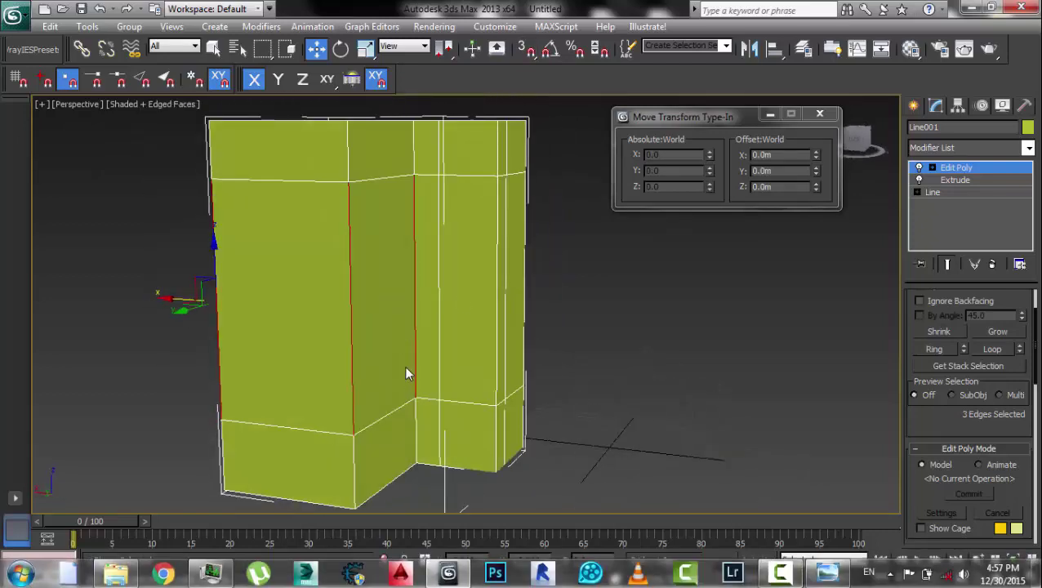
pyautogui.rightClick(568, 266)
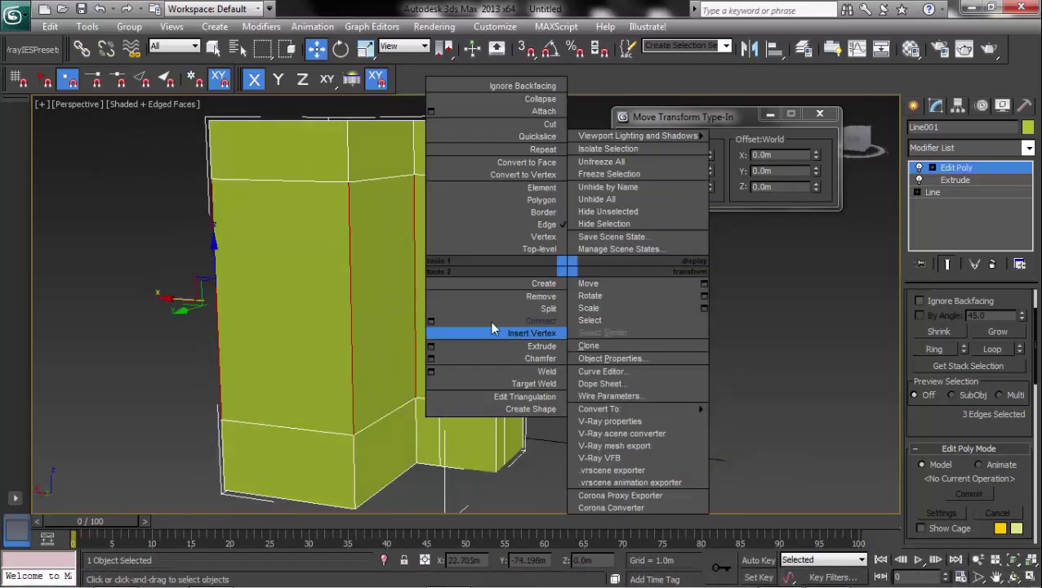
pyautogui.click(432, 320)
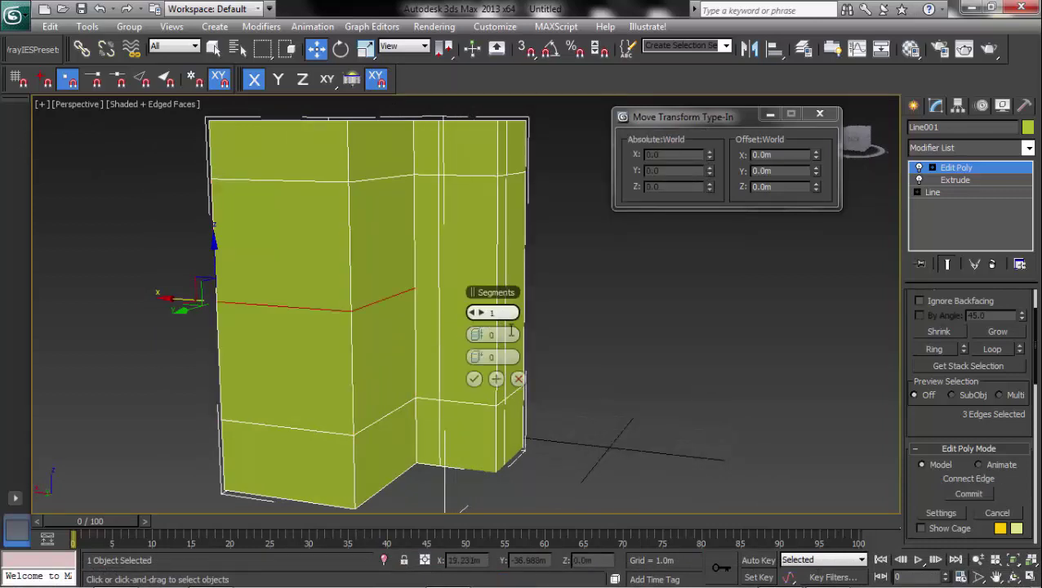
pyautogui.click(474, 379)
pyautogui.keyDown('alt'); pyautogui.moveTo(420, 378); pyautogui.dragTo(356, 332, button='middle'); pyautogui.keyUp('alt')
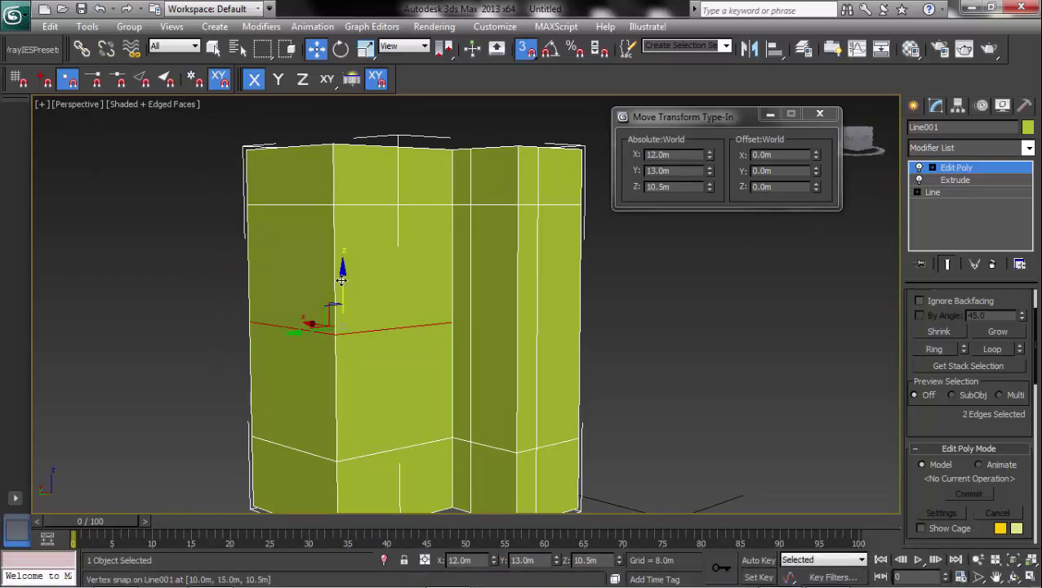
pyautogui.moveTo(340, 276); pyautogui.dragTo(333, 204)
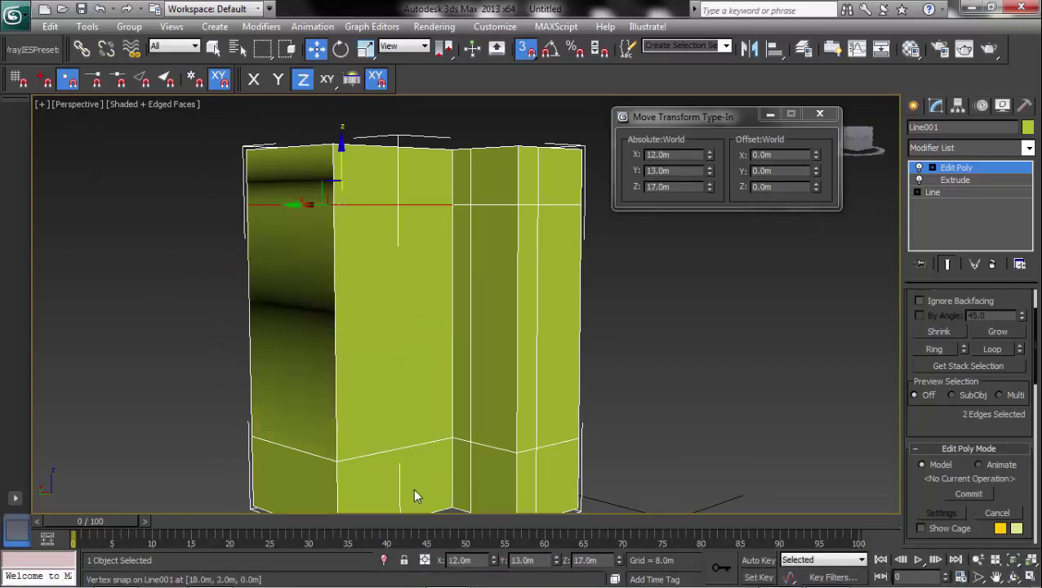
pyautogui.hotkey('ctrl', 'z')
pyautogui.hotkey('ctrl', 'z')
pyautogui.hotkey('ctrl', 'z')
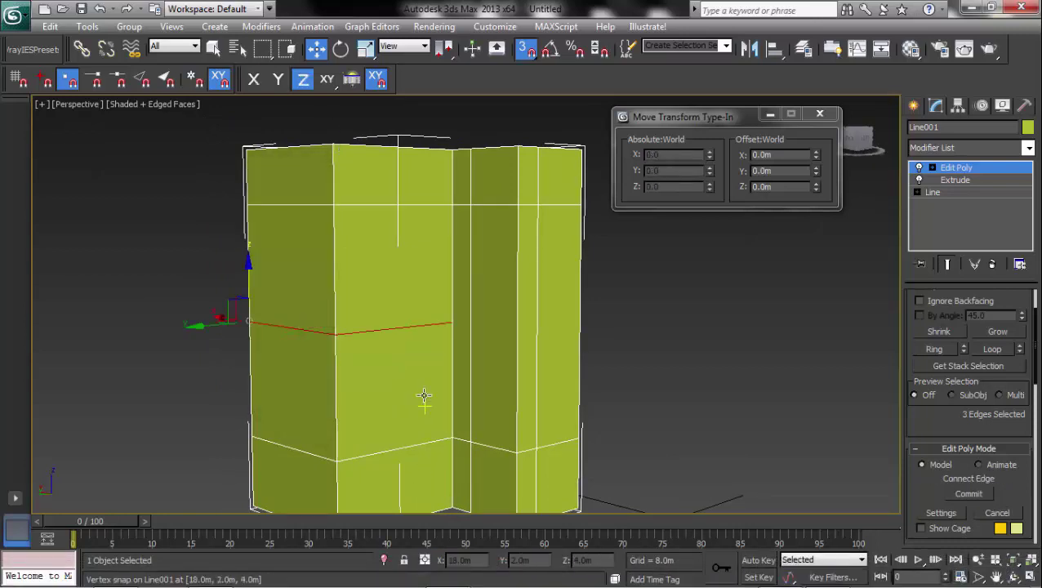
# - Check the floors in the reference rendering, then connect the three selected vertical edges with 3 segments
pyautogui.moveTo(404, 342); pyautogui.dragTo(403, 338, button='middle')
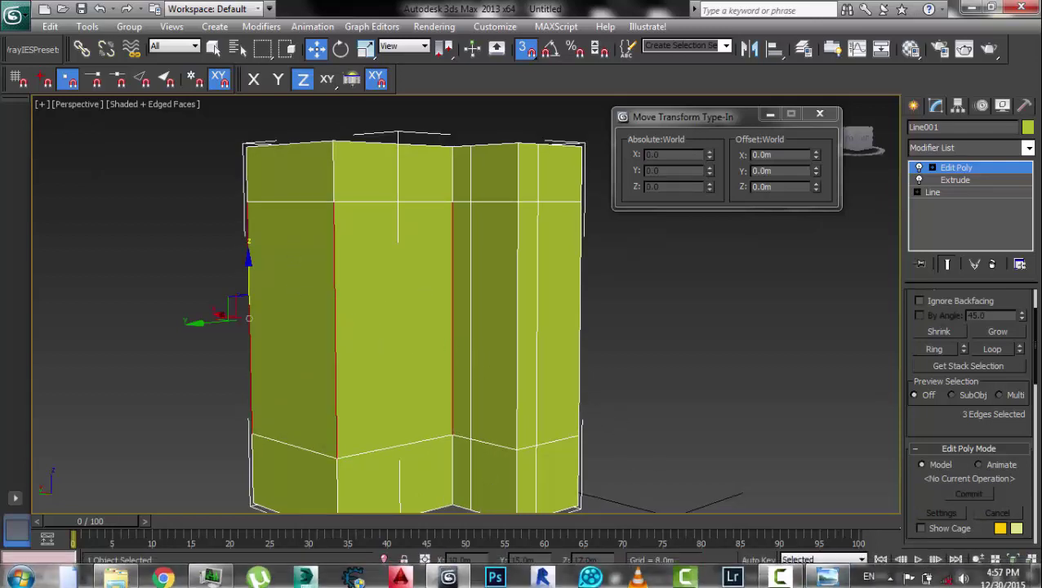
pyautogui.click(828, 576)
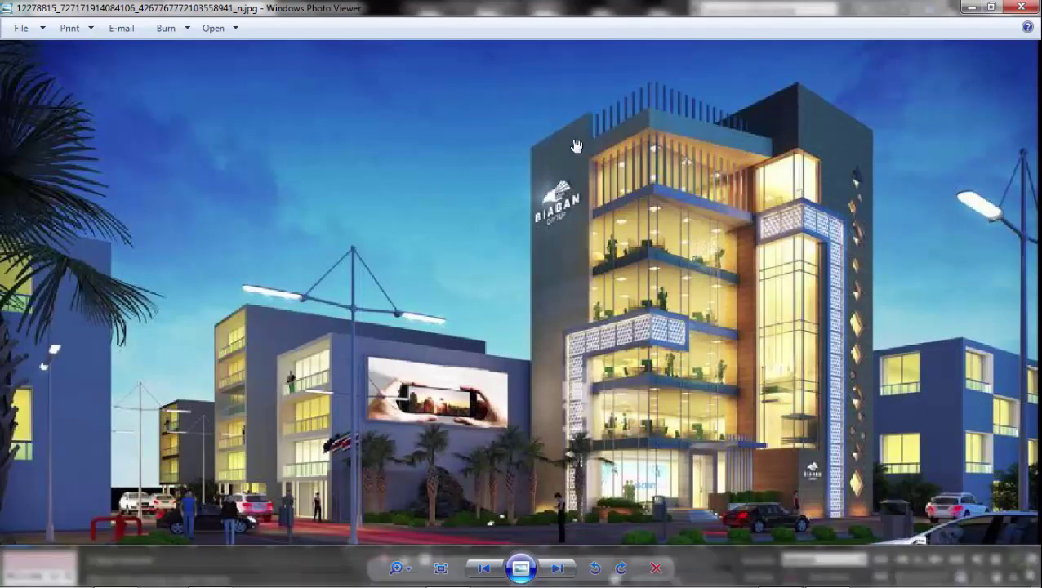
pyautogui.click(830, 575)
pyautogui.moveTo(421, 317); pyautogui.dragTo(398, 305, button='middle')
pyautogui.rightClick(395, 307)
pyautogui.click(255, 351)
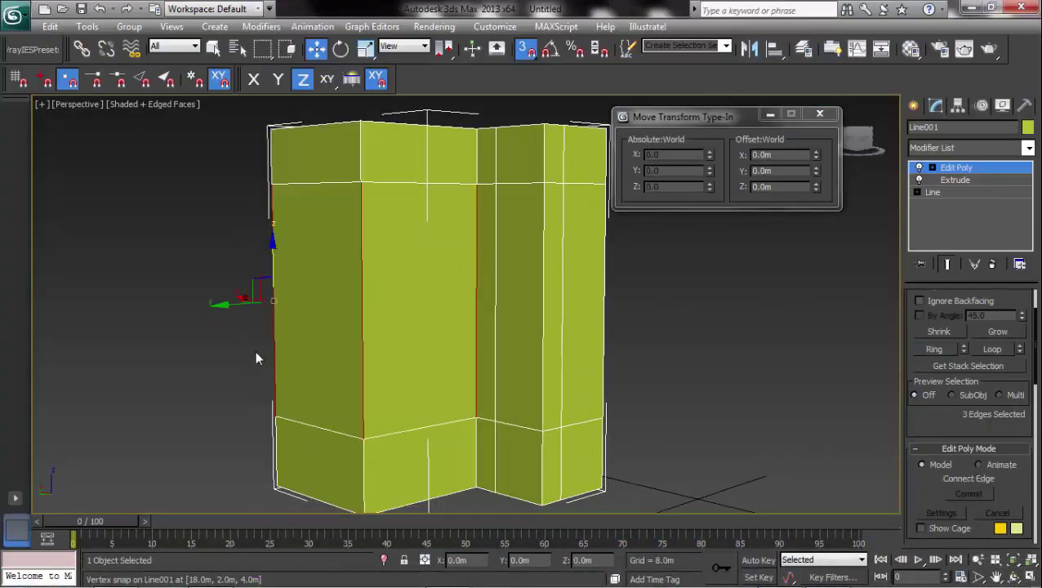
pyautogui.moveTo(479, 313); pyautogui.dragTo(483, 313)
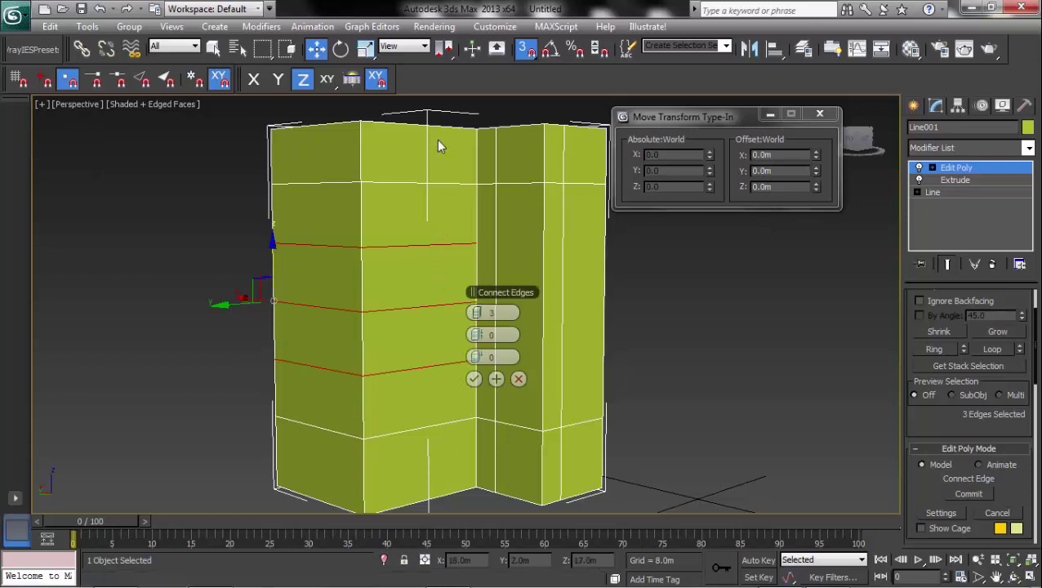
pyautogui.click(474, 381)
# - Check the reference rendering, then select all seven horizontal edges, from base to roof, on the main block's face at Y 15 m
pyautogui.keyDown('alt'); pyautogui.moveTo(438, 429); pyautogui.dragTo(501, 397, button='middle'); pyautogui.keyUp('alt')
pyautogui.click(824, 572)
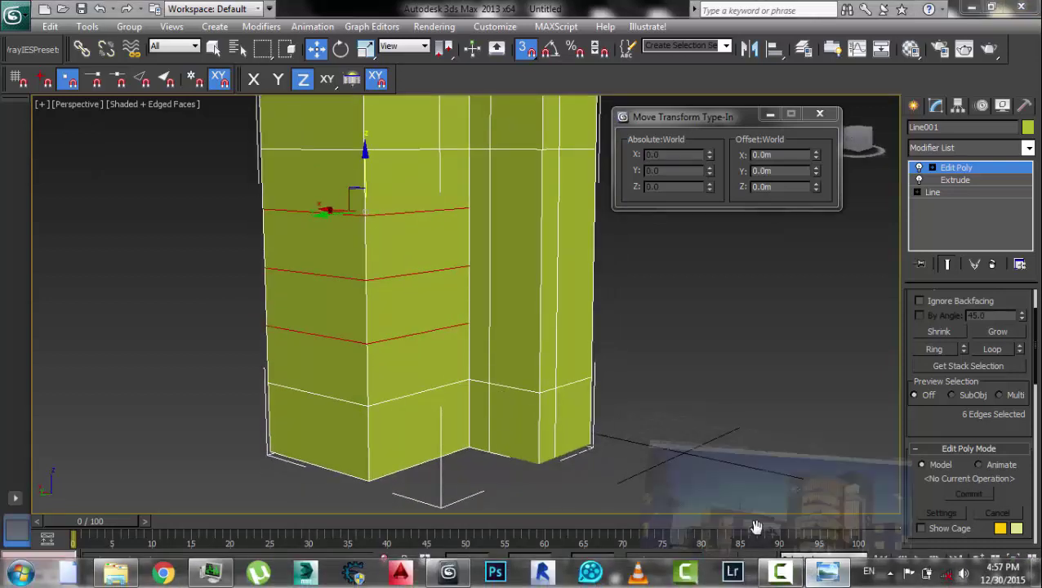
pyautogui.click(756, 526)
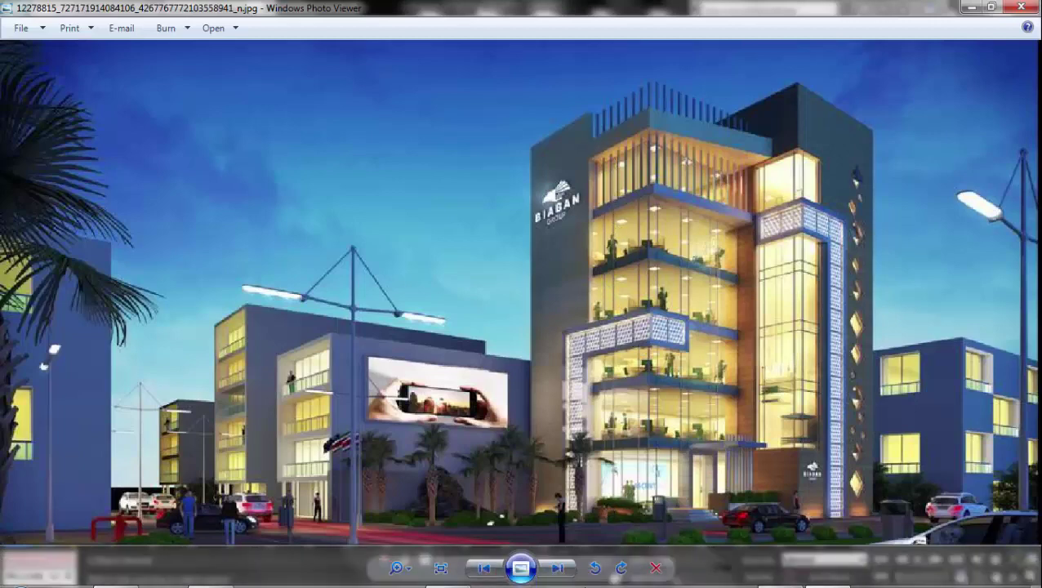
pyautogui.click(825, 572)
pyautogui.keyDown('alt'); pyautogui.moveTo(270, 262); pyautogui.dragTo(389, 293, button='middle'); pyautogui.keyUp('alt')
pyautogui.click(360, 465)
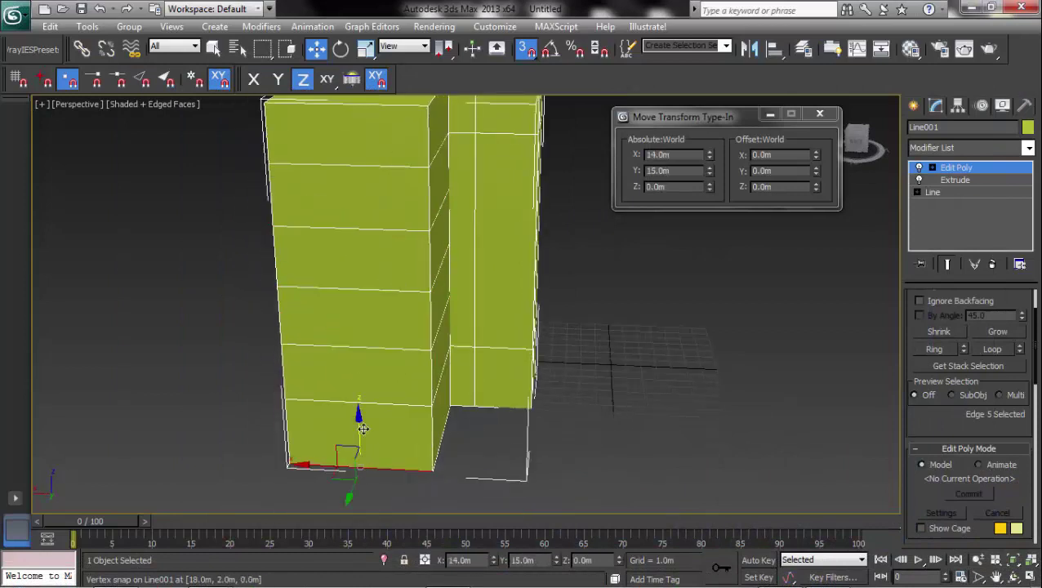
pyautogui.keyDown('ctrl'); pyautogui.click(365, 401); pyautogui.keyUp('ctrl')
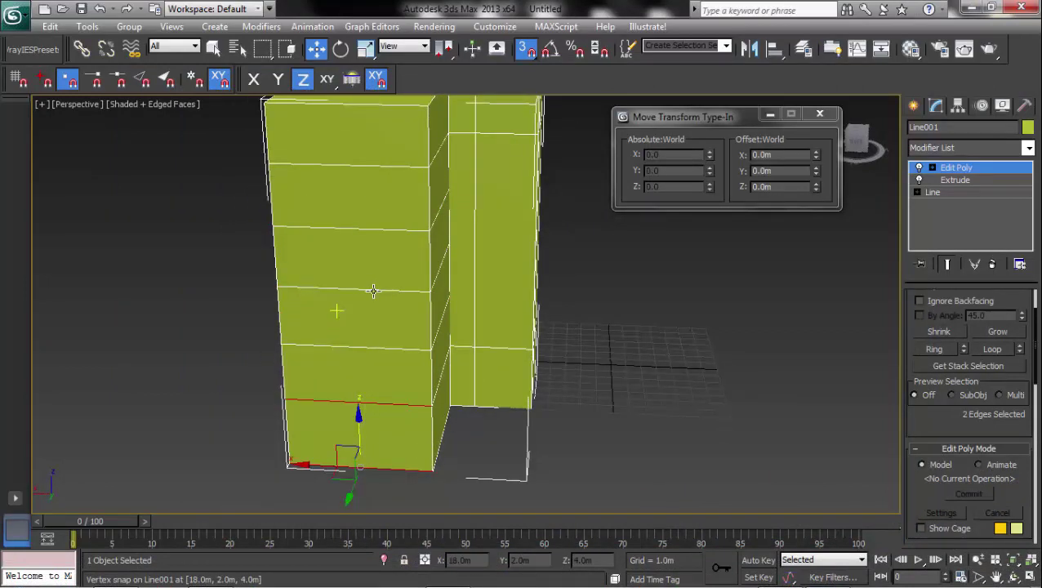
pyautogui.keyDown('ctrl'); pyautogui.click(374, 290); pyautogui.keyUp('ctrl')
pyautogui.keyDown('ctrl'); pyautogui.click(374, 349); pyautogui.keyUp('ctrl')
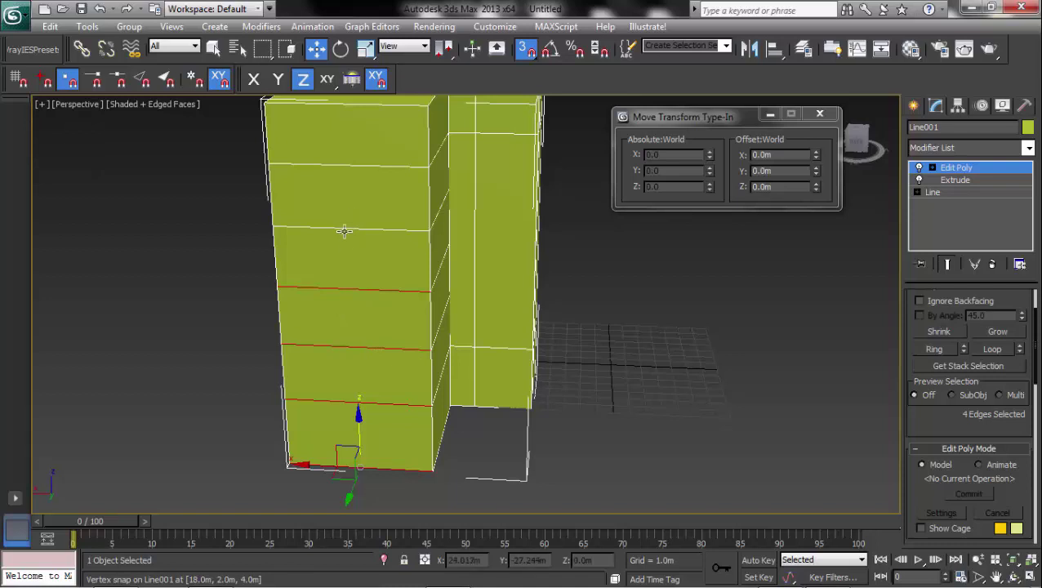
pyautogui.keyDown('ctrl'); pyautogui.click(344, 228); pyautogui.keyUp('ctrl')
pyautogui.keyDown('ctrl'); pyautogui.click(375, 166); pyautogui.keyUp('ctrl')
pyautogui.moveTo(376, 177); pyautogui.dragTo(377, 198, button='middle')
pyautogui.keyDown('ctrl'); pyautogui.click(394, 126); pyautogui.keyUp('ctrl')
pyautogui.rightClick(374, 271)
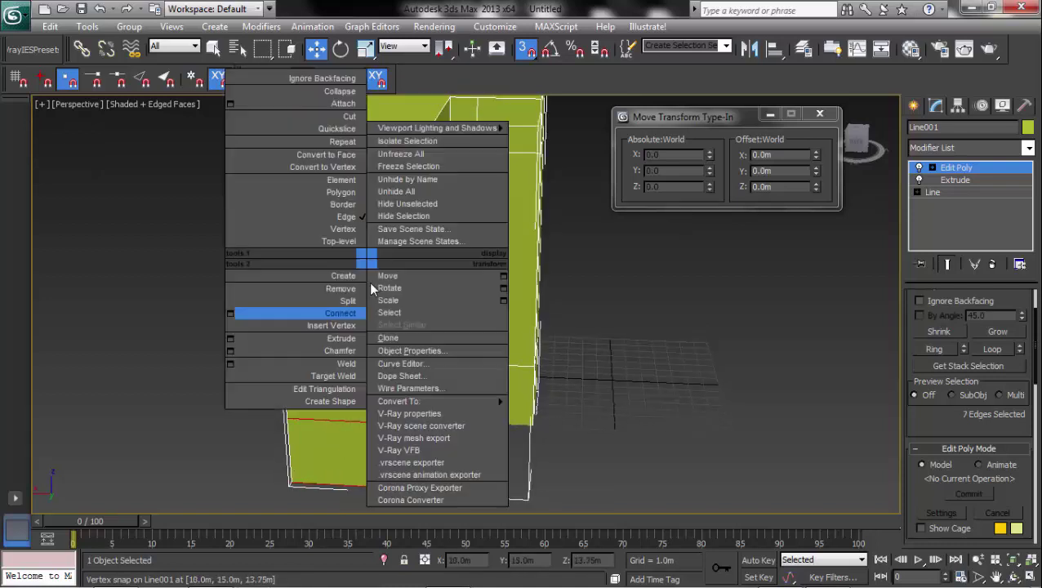
pyautogui.click(347, 314)
pyautogui.hotkey('ctrl', 'z')
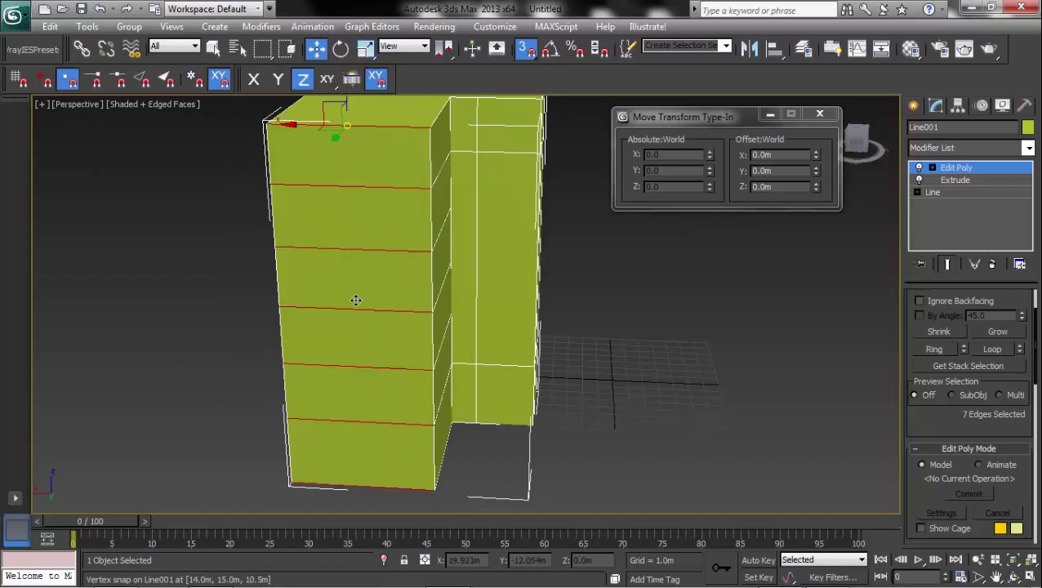
# - Connect the seven selected horizontal edges with 1 segment to form a vertical edge line, and compare the result with the reference rendering
pyautogui.rightClick(354, 271)
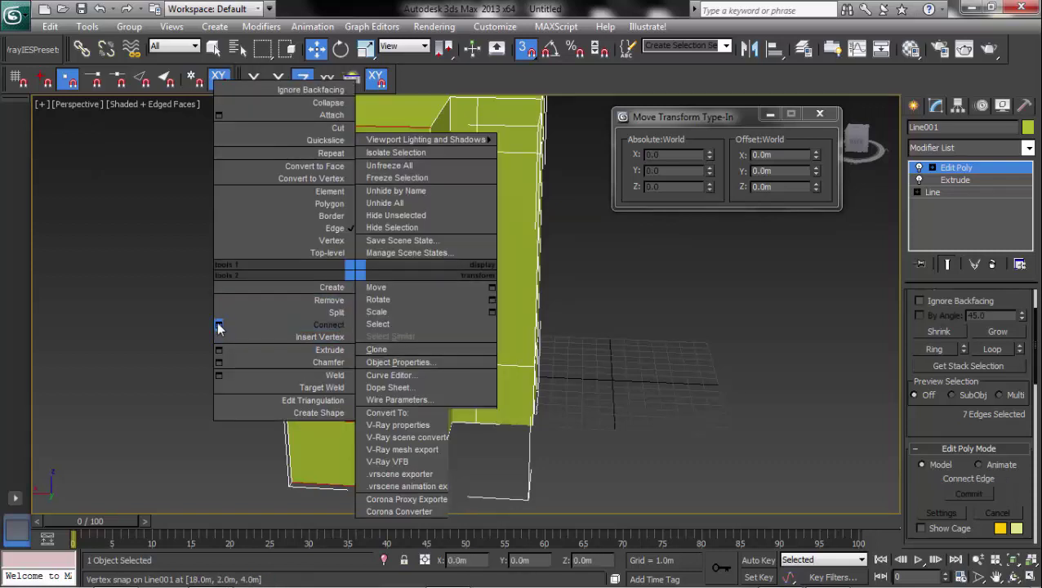
pyautogui.click(218, 324)
pyautogui.moveTo(475, 314); pyautogui.dragTo(479, 324)
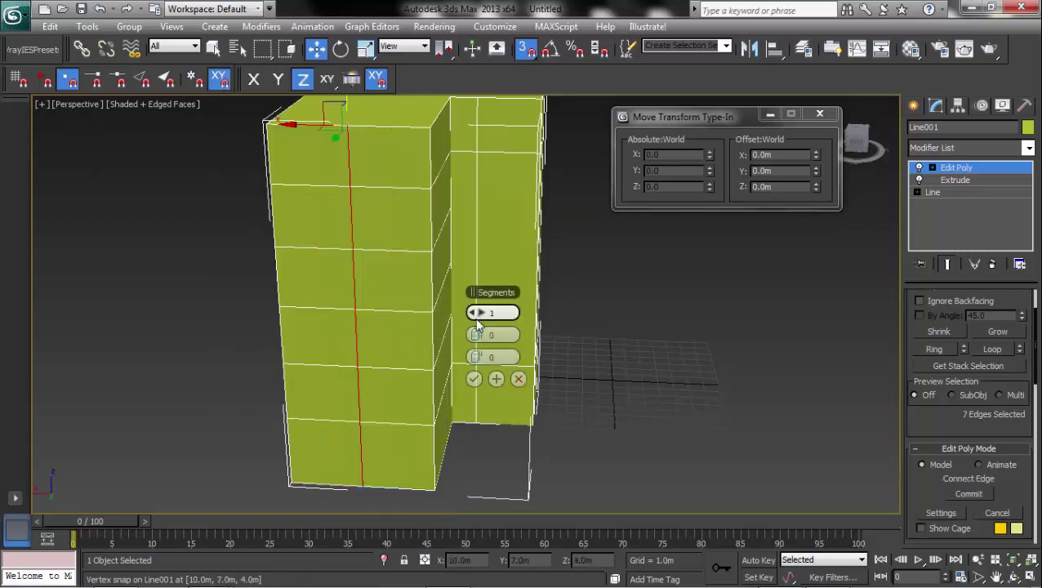
pyautogui.click(474, 379)
pyautogui.keyDown('alt'); pyautogui.moveTo(388, 359); pyautogui.dragTo(339, 356, button='middle'); pyautogui.keyUp('alt')
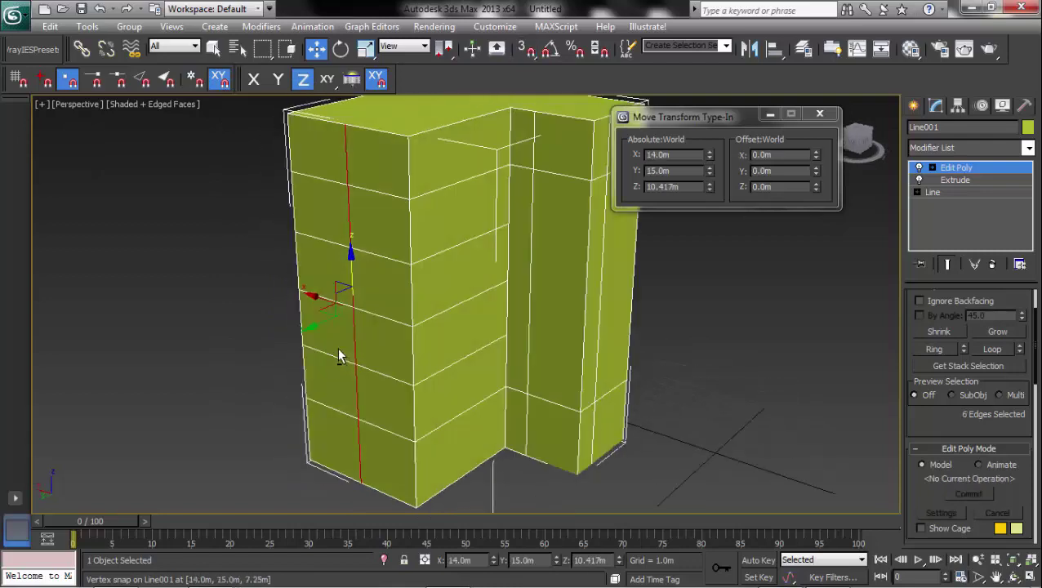
pyautogui.click(812, 578)
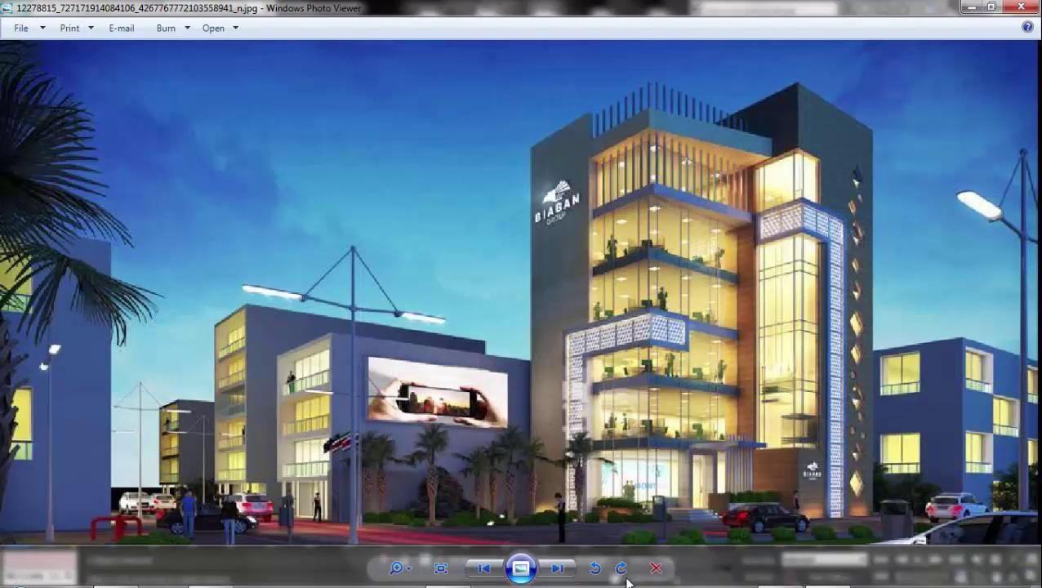
pyautogui.click(448, 570)
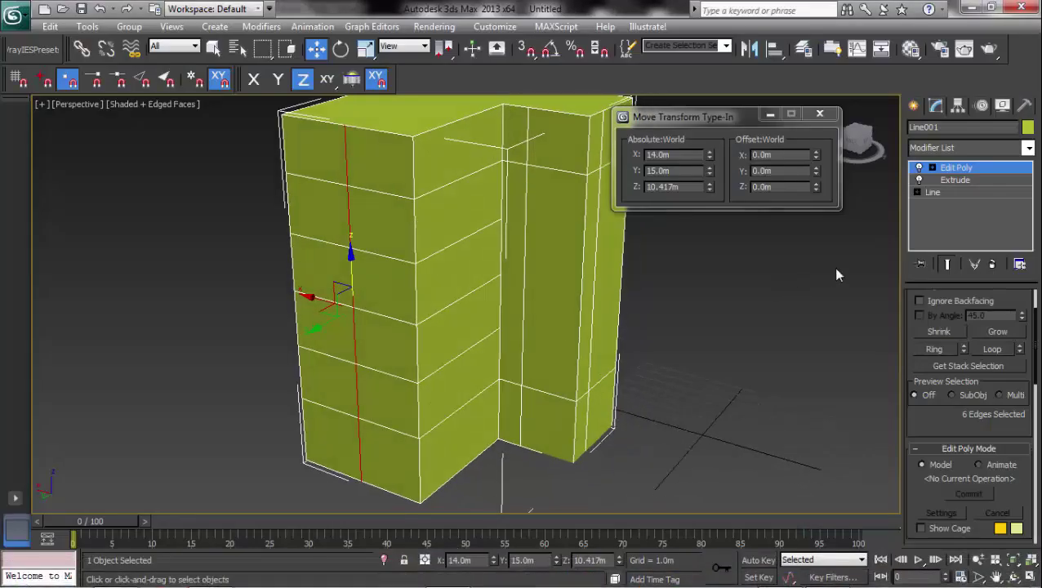
# - Select the five intermediate floor edges on one half of the Y 15 m face and extend the selection to full loops
pyautogui.click(933, 168)
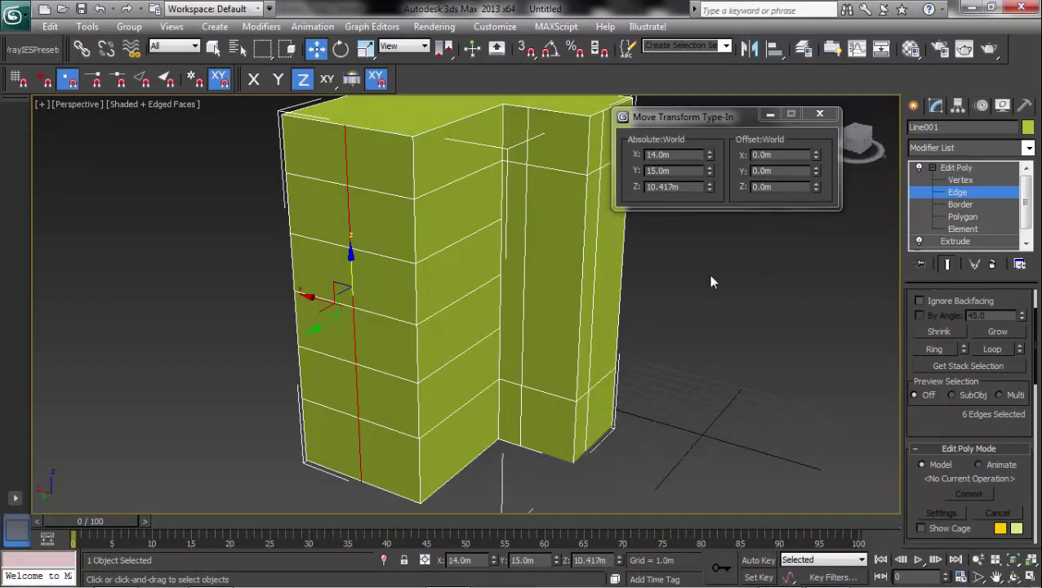
pyautogui.click(387, 256)
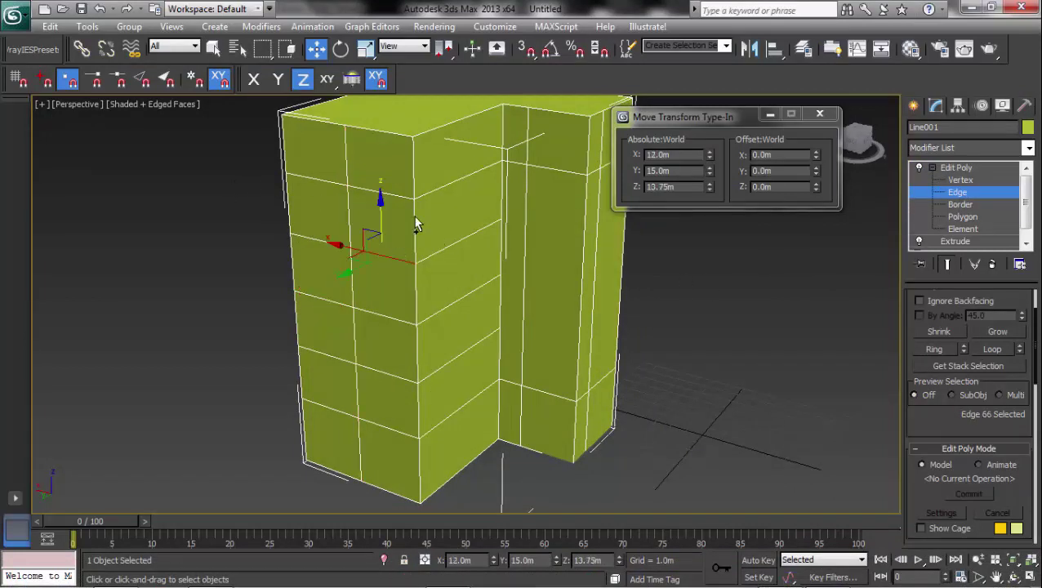
pyautogui.keyDown('ctrl'); pyautogui.click(393, 317); pyautogui.keyUp('ctrl')
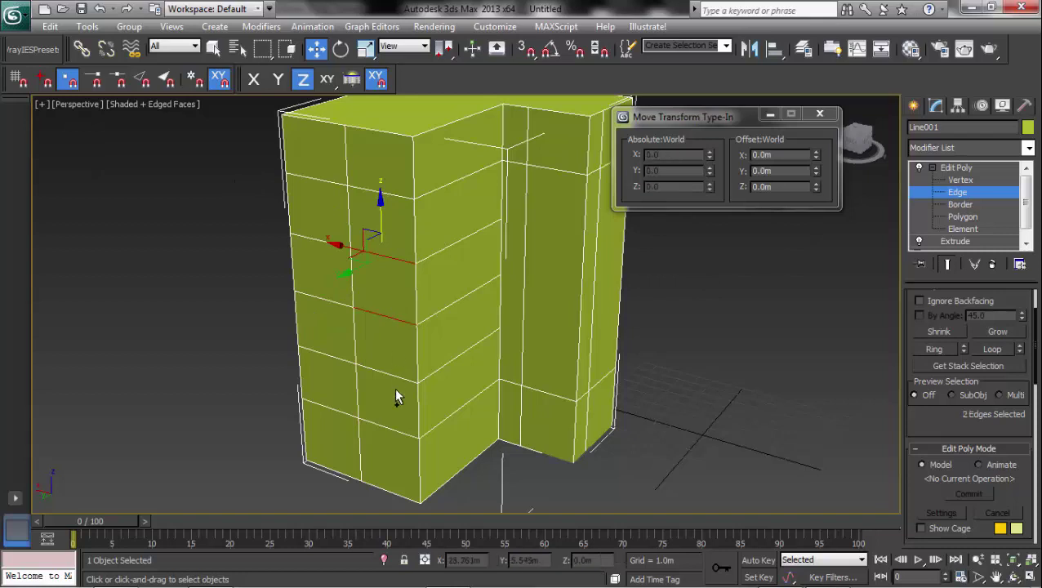
pyautogui.keyDown('ctrl'); pyautogui.click(392, 429); pyautogui.keyUp('ctrl')
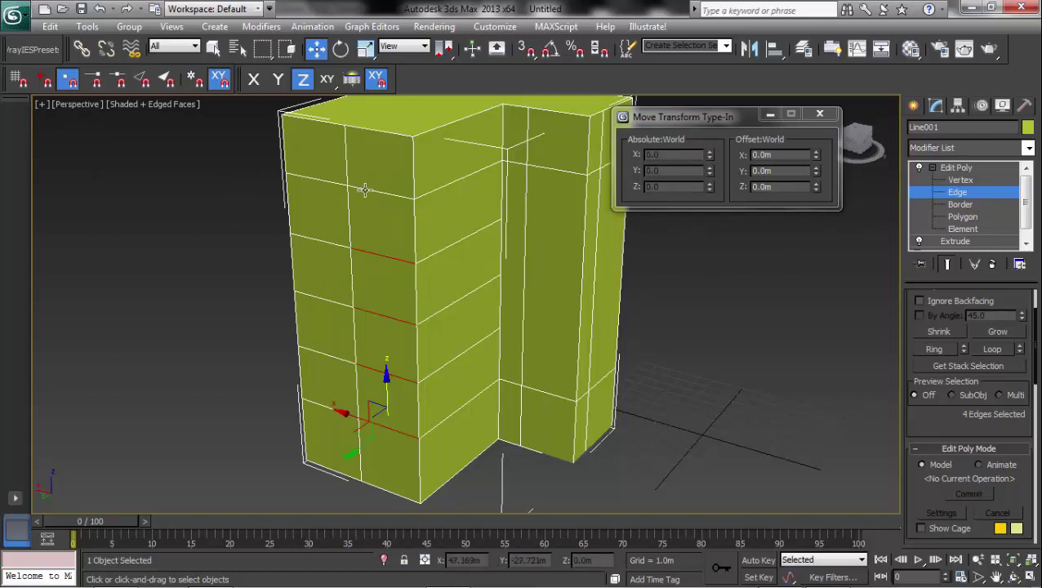
pyautogui.keyDown('ctrl'); pyautogui.click(364, 190); pyautogui.keyUp('ctrl')
pyautogui.moveTo(515, 258); pyautogui.dragTo(499, 256, button='middle')
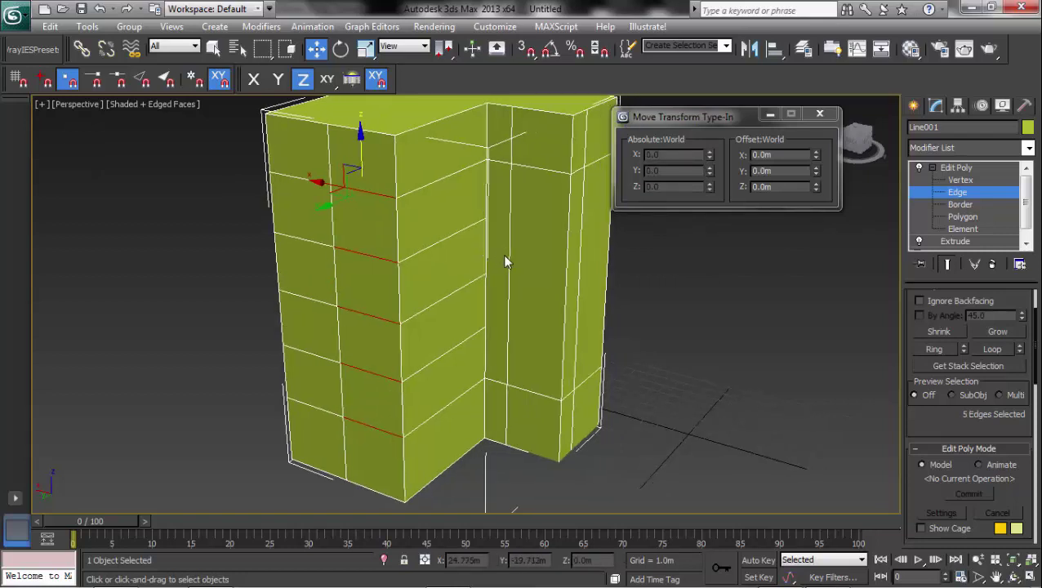
pyautogui.hotkey('alt', 'l')
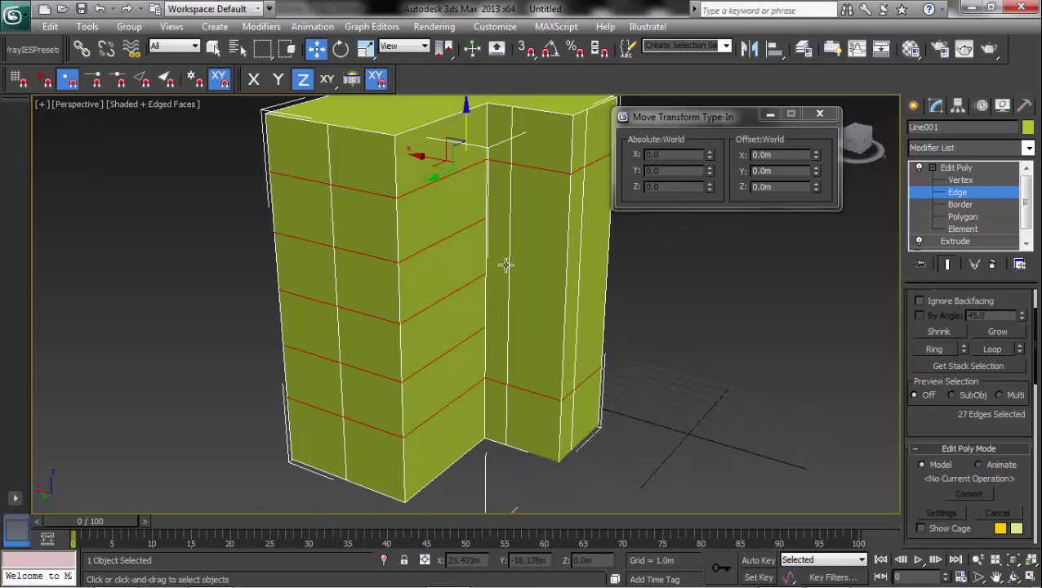
# - Deselect the loop edges on the projecting wing, keeping the main block's floor edges, and check them against the reference rendering
pyautogui.keyDown('alt'); pyautogui.moveTo(506, 265); pyautogui.dragTo(466, 281, button='middle'); pyautogui.keyUp('alt')
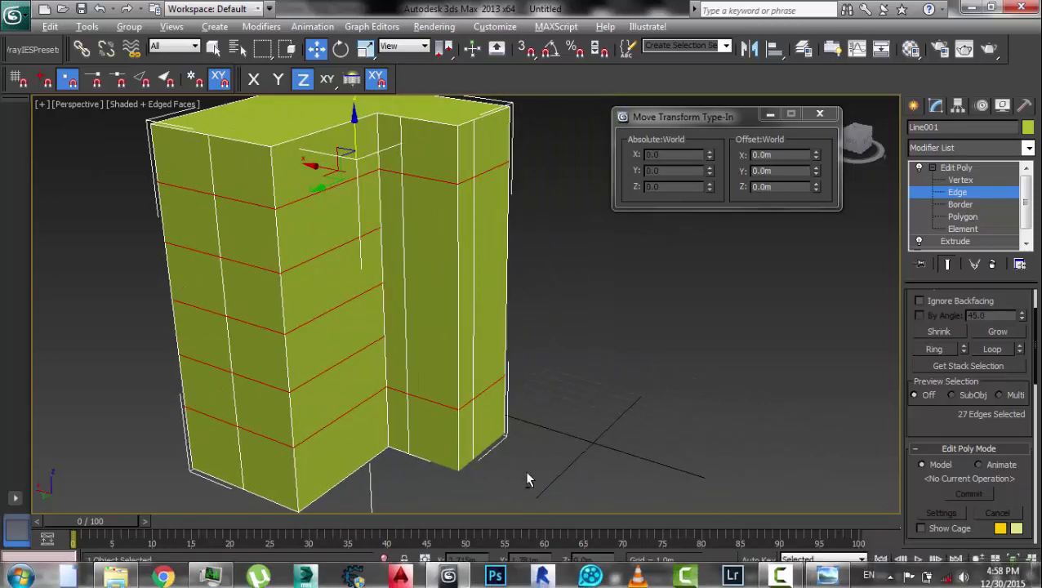
pyautogui.keyDown('alt'); pyautogui.moveTo(525, 469); pyautogui.dragTo(442, 367); pyautogui.keyUp('alt')
pyautogui.keyDown('alt'); pyautogui.doubleClick(496, 168); pyautogui.keyUp('alt')
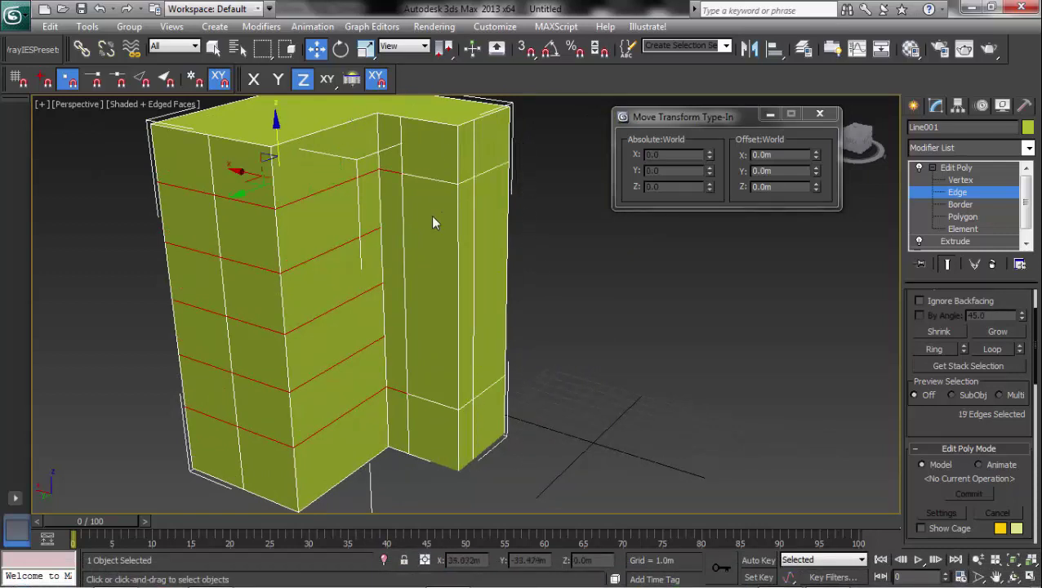
pyautogui.keyDown('alt'); pyautogui.click(392, 172); pyautogui.keyUp('alt')
pyautogui.click(831, 583)
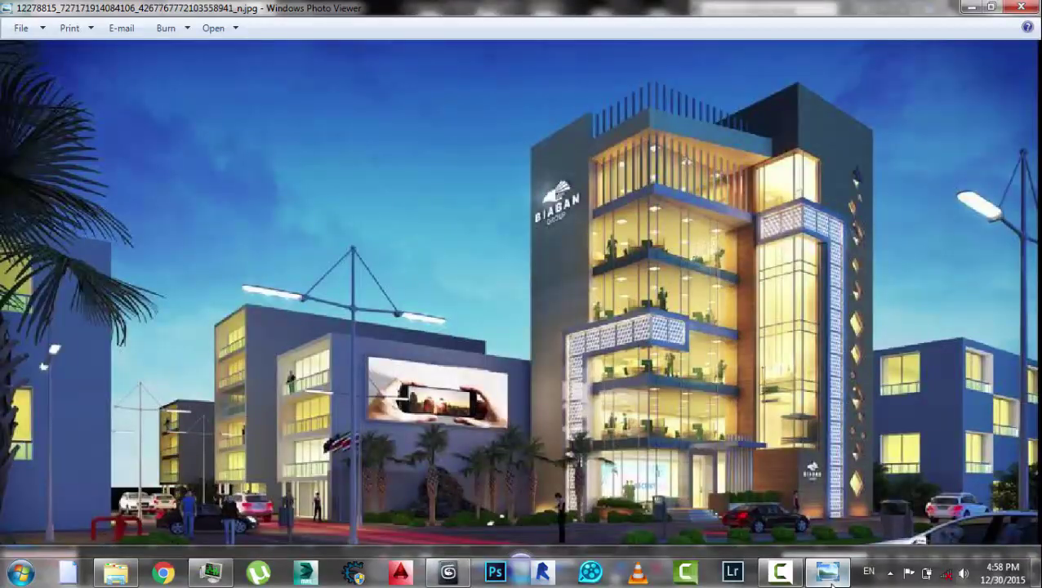
pyautogui.click(832, 583)
pyautogui.keyDown('alt'); pyautogui.moveTo(448, 406); pyautogui.dragTo(464, 398, button='middle'); pyautogui.keyUp('alt')
pyautogui.moveTo(349, 389); pyautogui.dragTo(414, 356, button='middle')
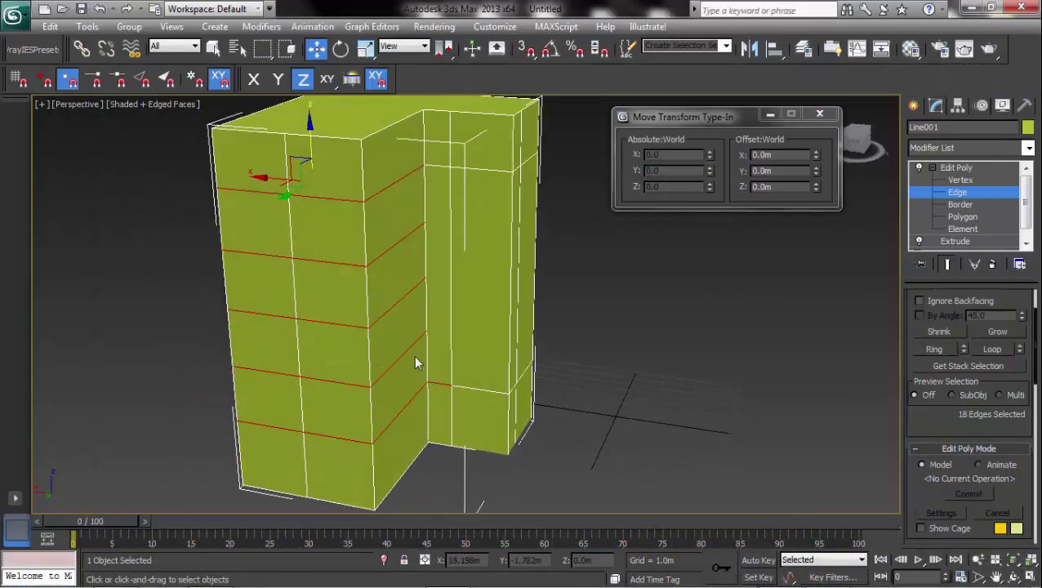
# - Start a Chamfer on the floor edges with the amount at 0 m and deselect the short leftover edge beside the inner corner
pyautogui.rightClick(413, 355)
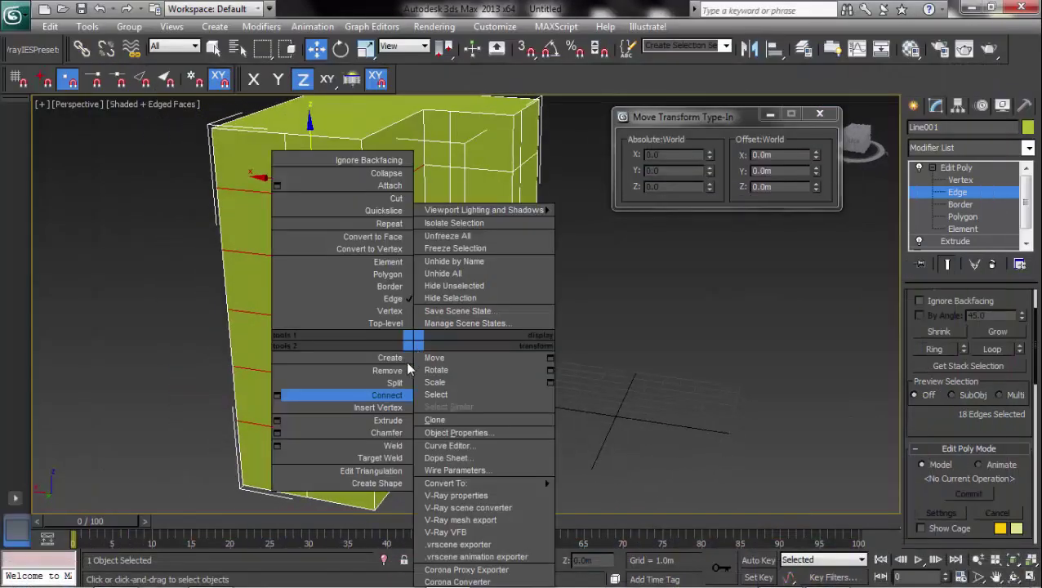
pyautogui.click(277, 433)
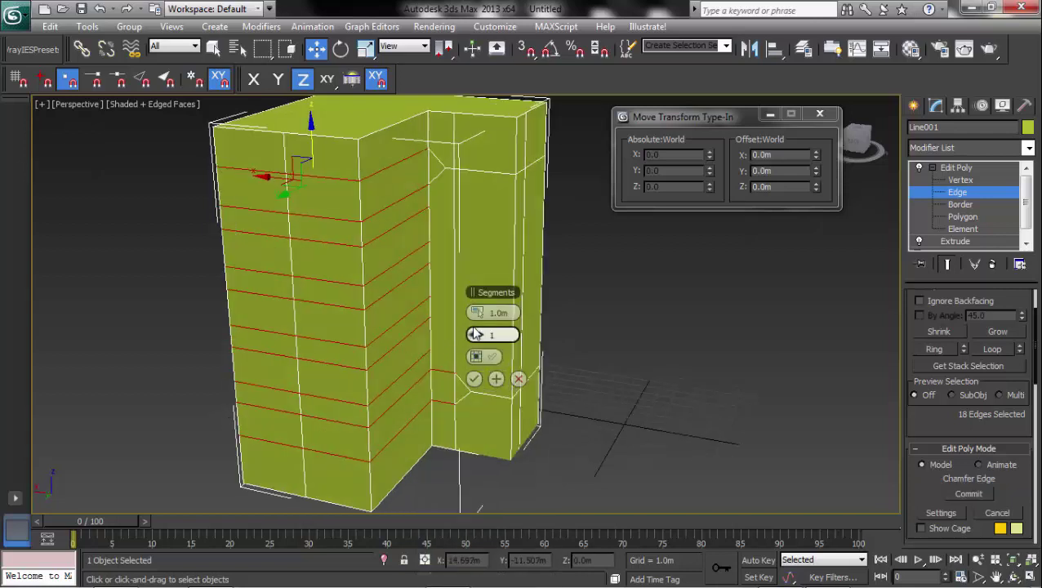
pyautogui.moveTo(491, 313); pyautogui.dragTo(365, 323)
pyautogui.moveTo(412, 401); pyautogui.dragTo(403, 401, button='middle')
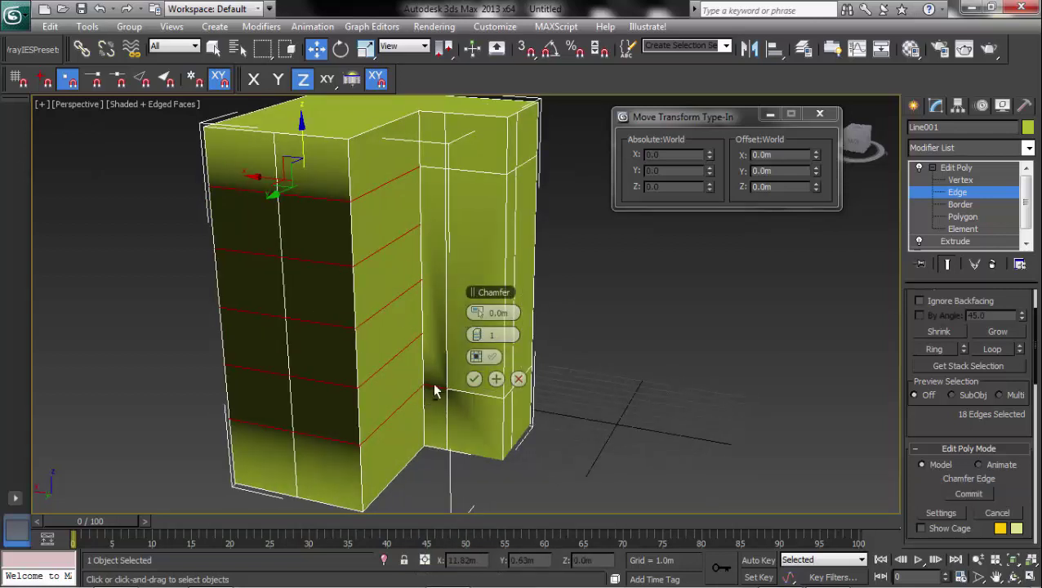
pyautogui.keyDown('alt'); pyautogui.moveTo(426, 356); pyautogui.dragTo(327, 374, button='middle'); pyautogui.keyUp('alt')
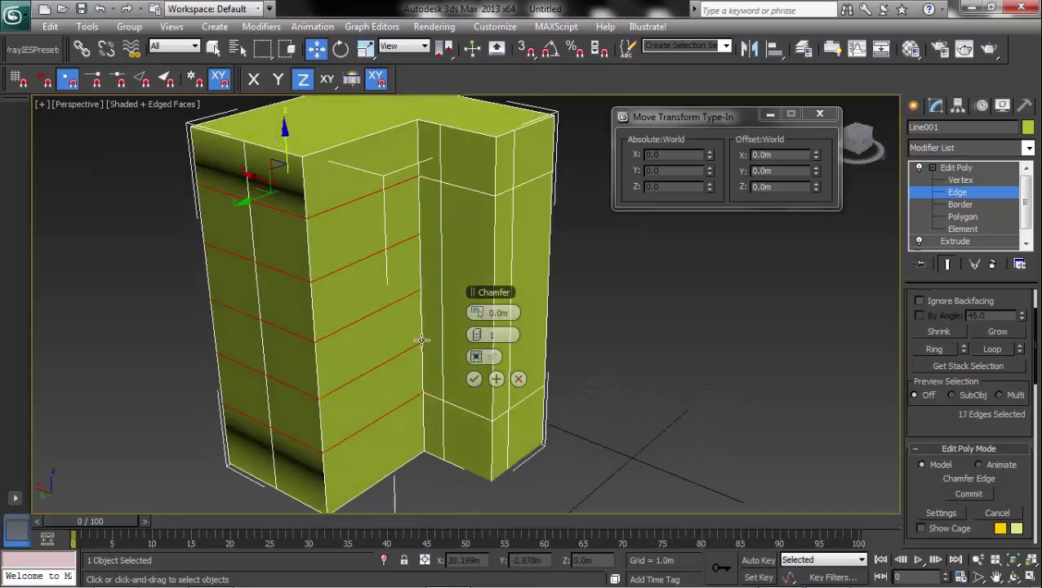
# - Try chamfer amounts of 0.01 m and 0.5 m on the floor edges, checking the slab thickness in the reference rendering
pyautogui.moveTo(479, 314); pyautogui.dragTo(478, 313)
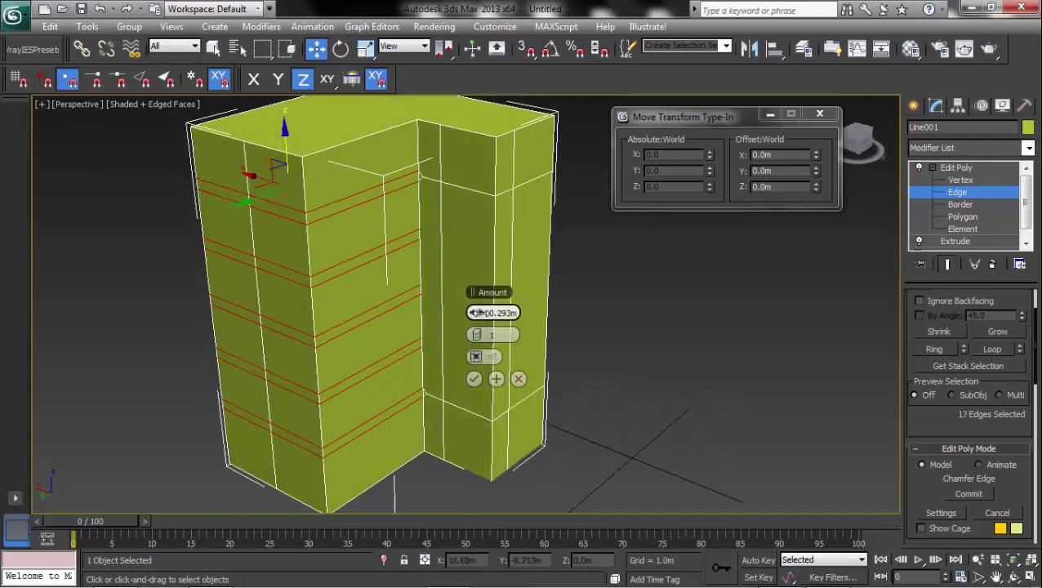
pyautogui.rightClick(479, 313)
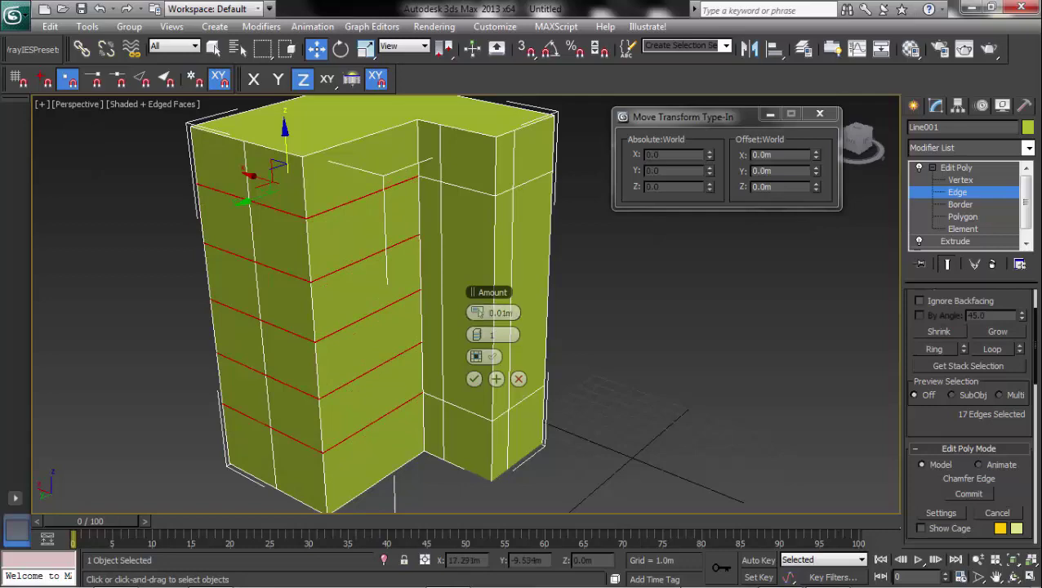
pyautogui.click(817, 575)
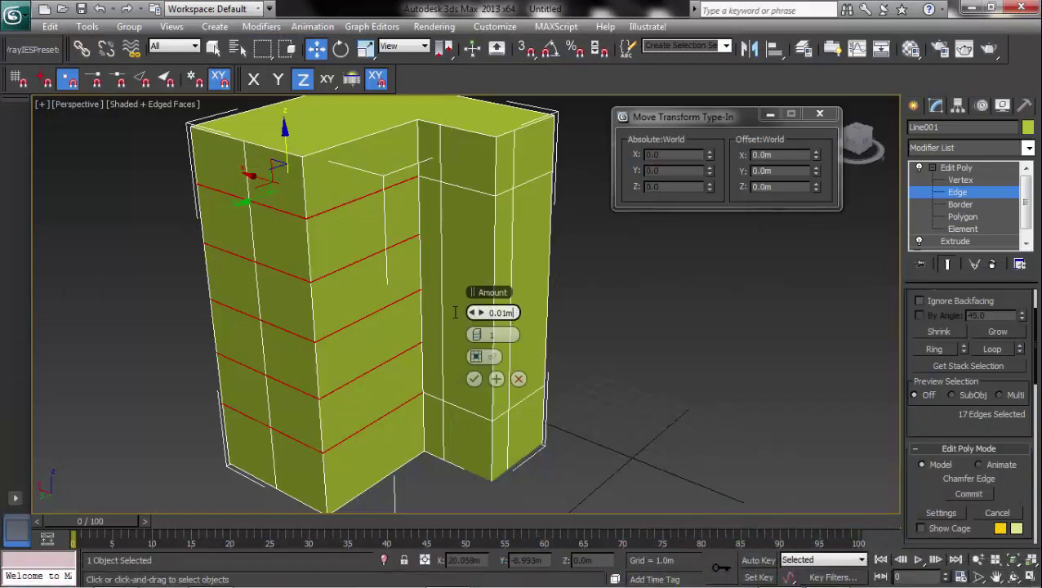
pyautogui.press('Return')
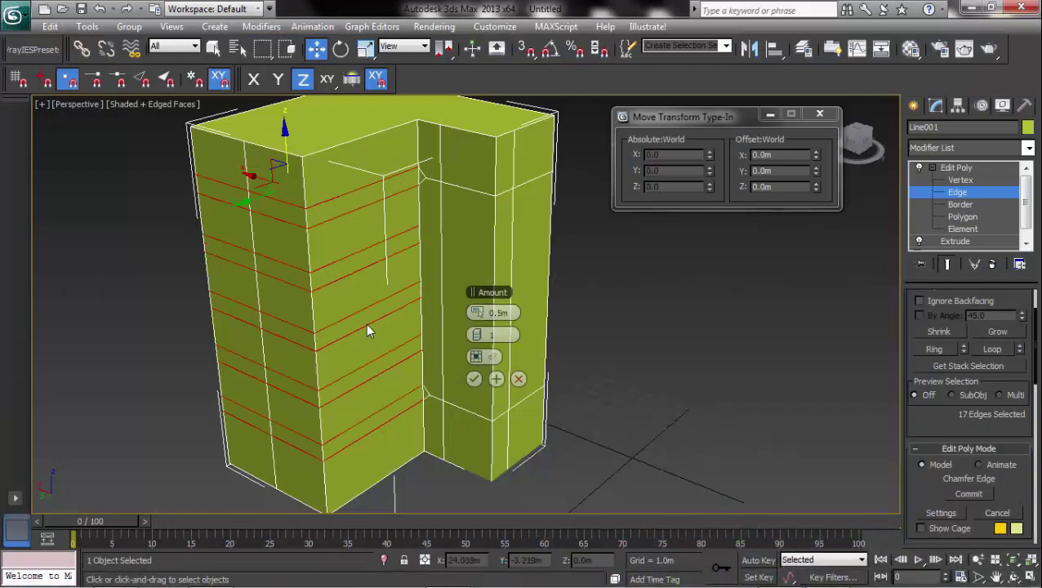
pyautogui.moveTo(366, 323); pyautogui.dragTo(358, 320, button='middle')
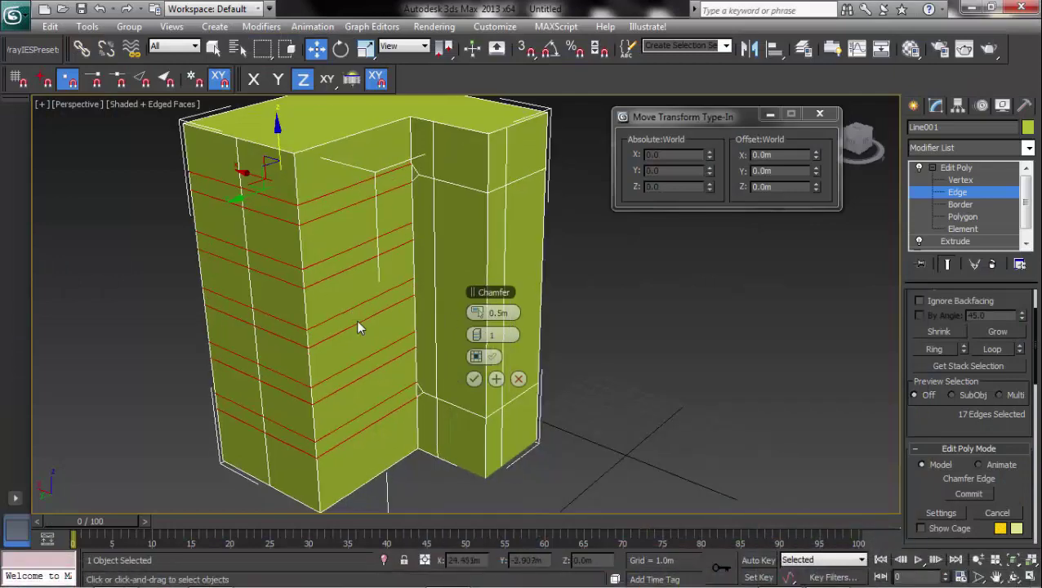
# - Chamfer the main block's floor edges with 1 segment and an amount smaller than 0.5 m
pyautogui.rightClick(474, 313)
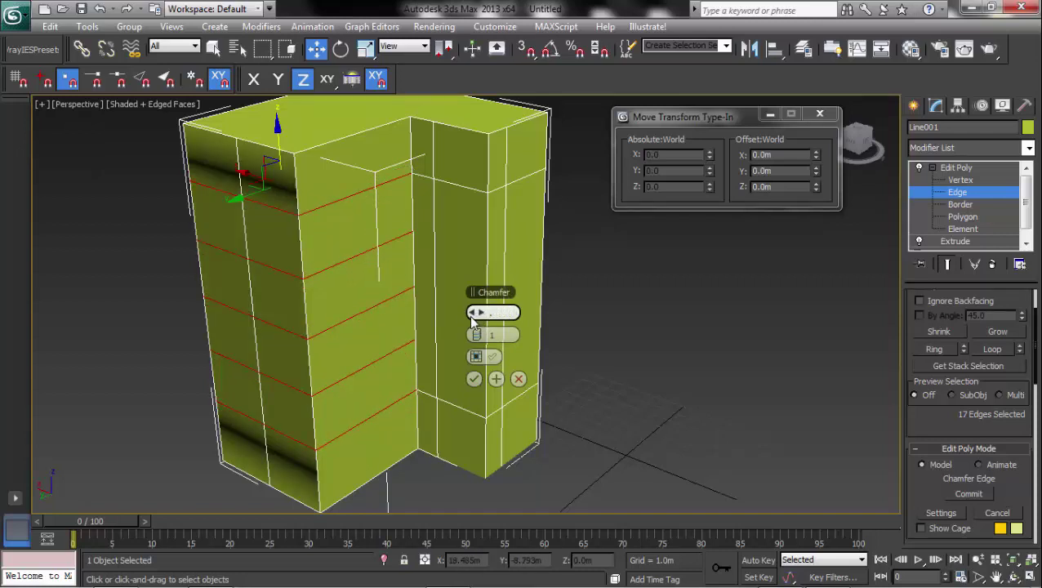
pyautogui.press('Return')
pyautogui.click(475, 378)
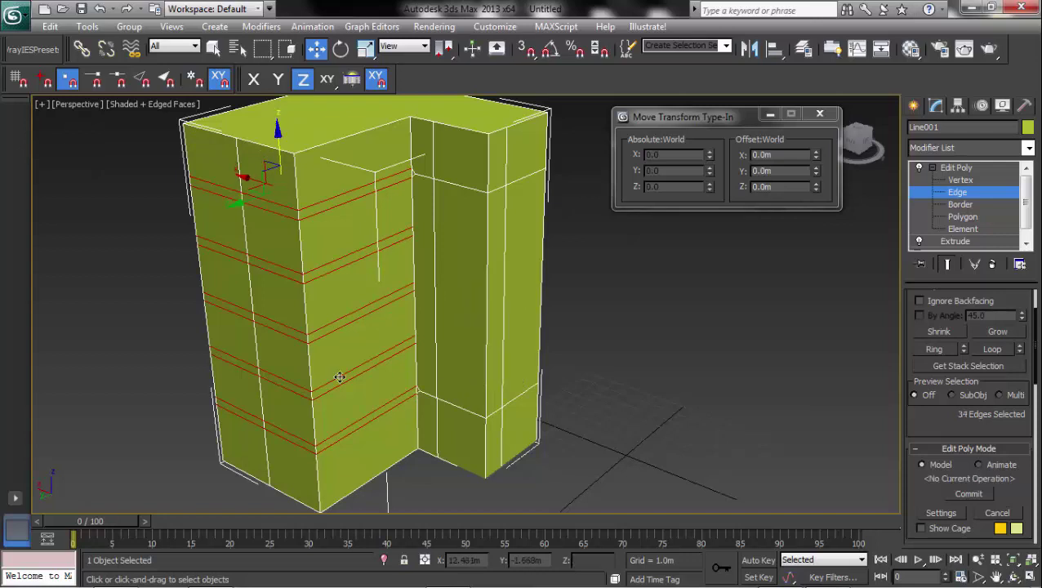
# - Close the Move Transform Type-In window and clear the edge selection
pyautogui.moveTo(420, 403); pyautogui.dragTo(442, 418, button='middle')
pyautogui.keyDown('alt'); pyautogui.moveTo(405, 380); pyautogui.dragTo(408, 365, button='middle'); pyautogui.keyUp('alt')
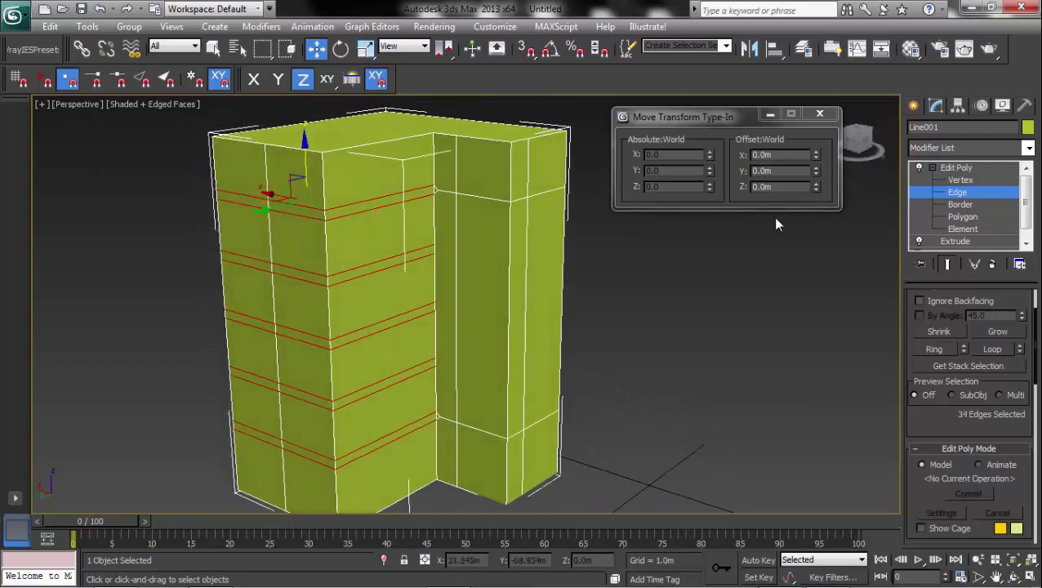
pyautogui.click(827, 121)
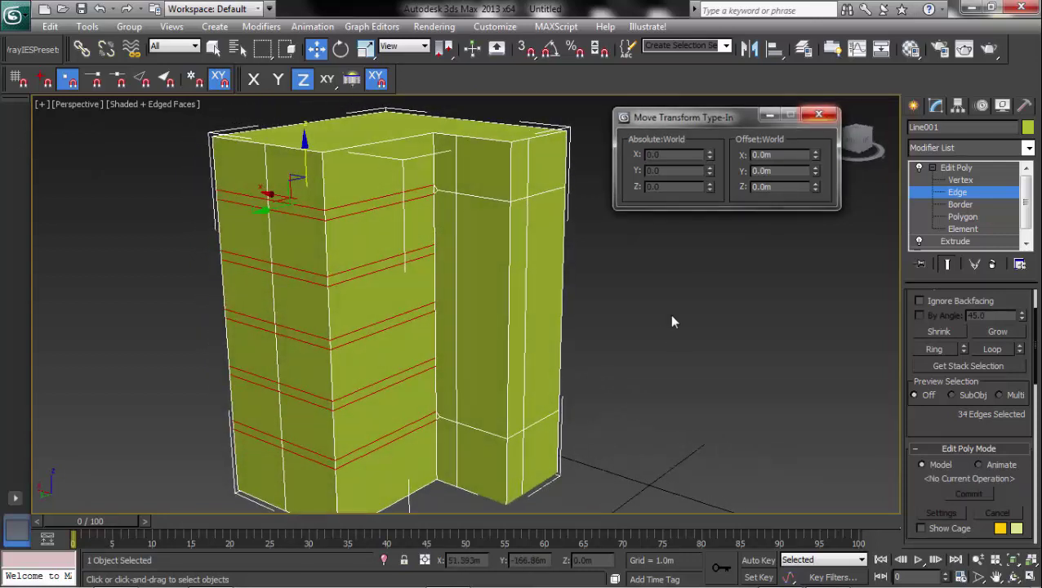
pyautogui.click(669, 314)
# - Select the two tall adjoining polygons at the projecting wing's outer corner and detach them as a separate object
pyautogui.keyDown('alt'); pyautogui.moveTo(542, 309); pyautogui.dragTo(529, 279, button='middle'); pyautogui.keyUp('alt')
pyautogui.click(963, 216)
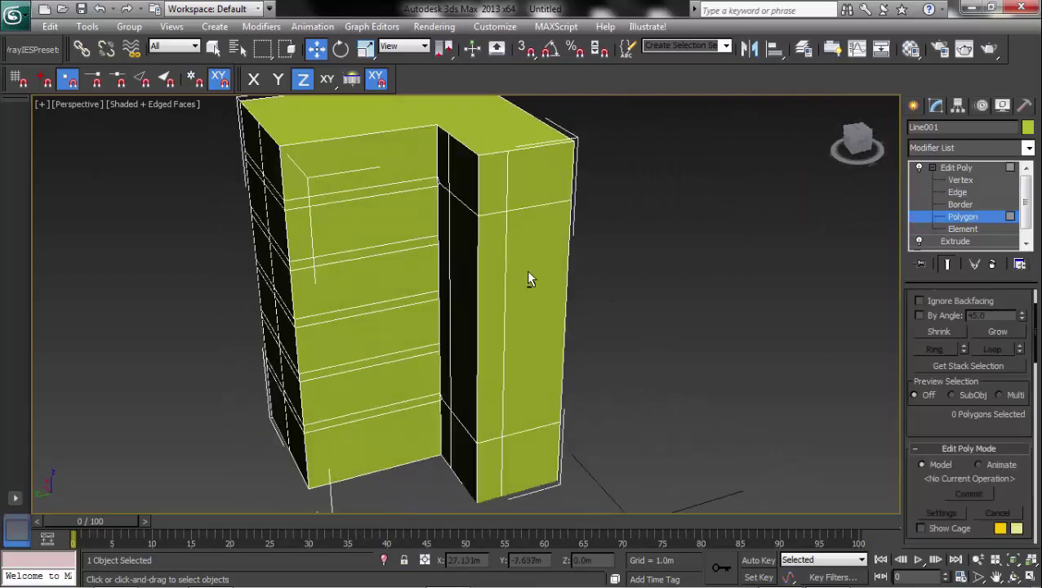
pyautogui.click(484, 245)
pyautogui.keyDown('alt'); pyautogui.moveTo(484, 245); pyautogui.dragTo(531, 261, button='middle'); pyautogui.keyUp('alt')
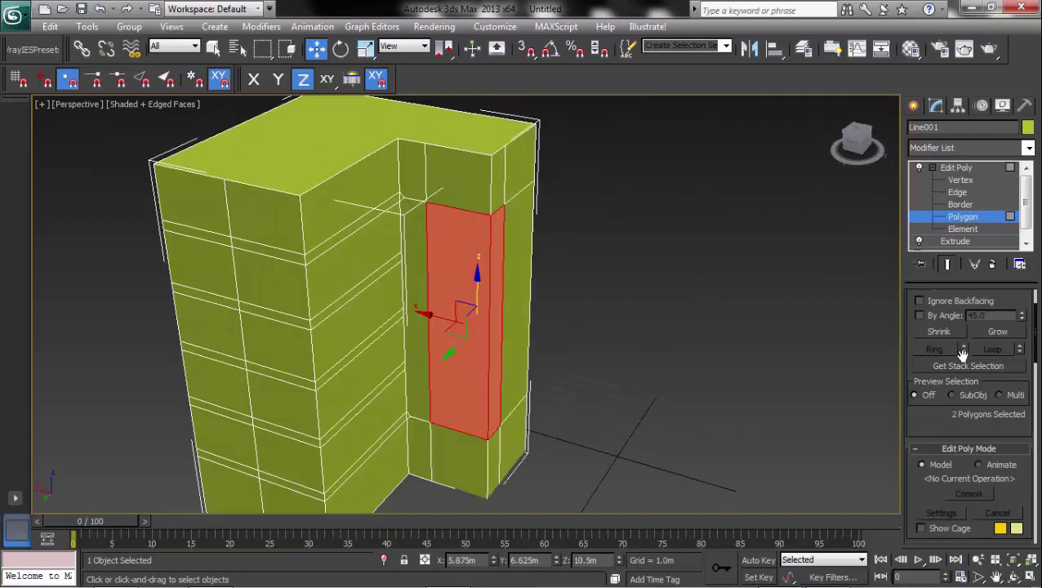
pyautogui.scroll(-10, 963, 351)
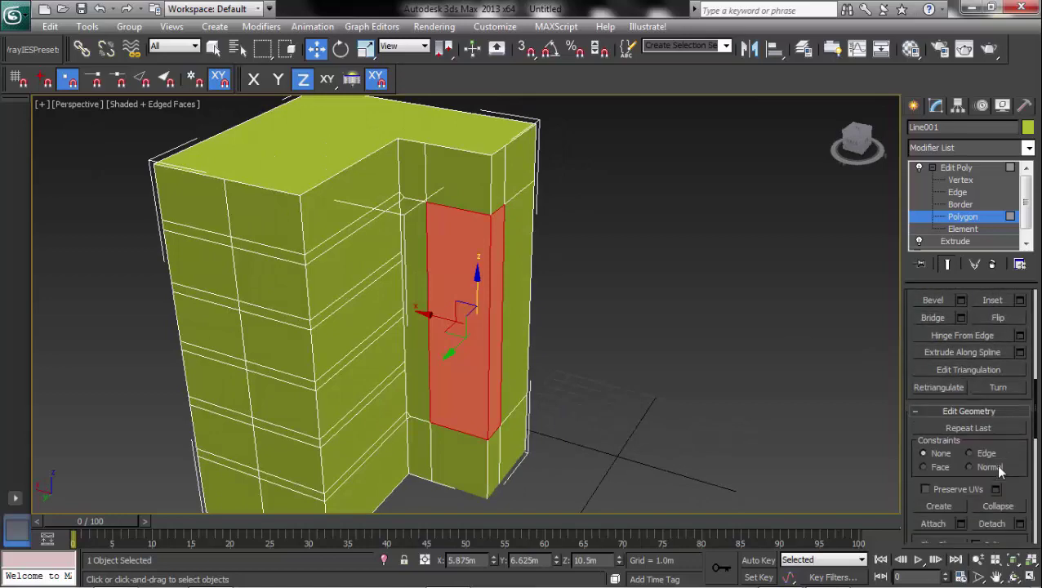
pyautogui.click(998, 523)
pyautogui.moveTo(649, 308); pyautogui.dragTo(663, 304, button='middle')
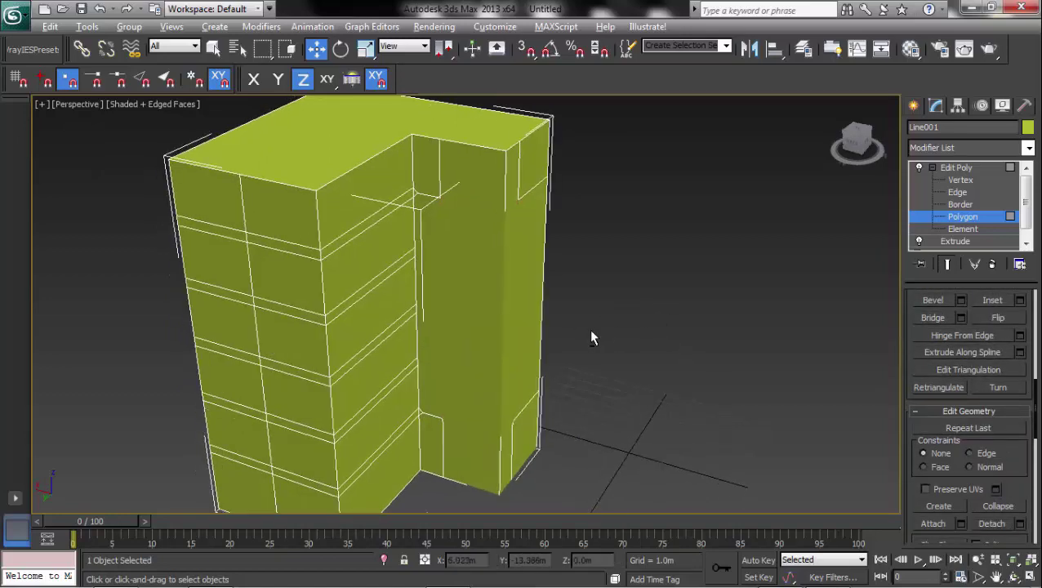
# - Detach the ten window polygons around the main block's corner, two per floor on the five floors below the top storey
pyautogui.keyDown('alt'); pyautogui.moveTo(589, 330); pyautogui.dragTo(724, 289, button='middle'); pyautogui.keyUp('alt')
pyautogui.click(554, 232)
pyautogui.keyDown('alt'); pyautogui.moveTo(553, 232); pyautogui.dragTo(587, 236, button='middle'); pyautogui.keyUp('alt')
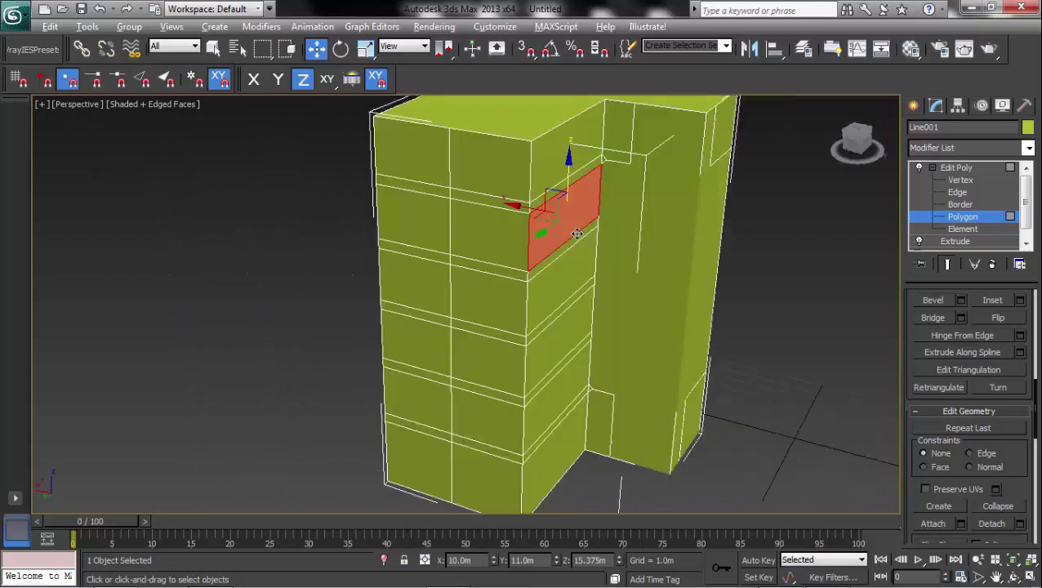
pyautogui.keyDown('ctrl'); pyautogui.click(498, 241); pyautogui.keyUp('ctrl')
pyautogui.keyDown('ctrl'); pyautogui.click(484, 308); pyautogui.keyUp('ctrl')
pyautogui.keyDown('ctrl'); pyautogui.click(558, 298); pyautogui.keyUp('ctrl')
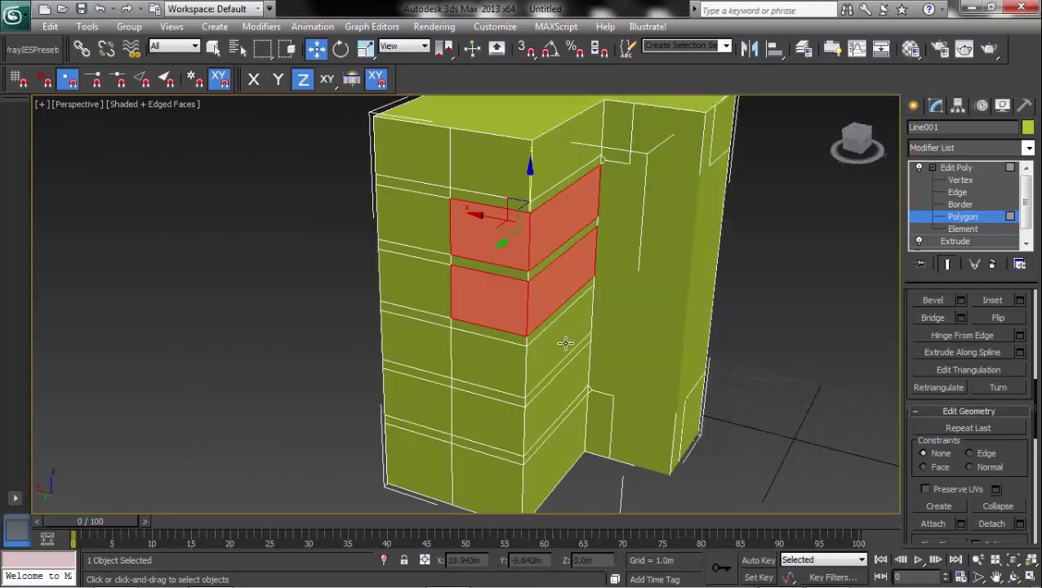
pyautogui.keyDown('ctrl'); pyautogui.click(565, 343); pyautogui.keyUp('ctrl')
pyautogui.keyDown('ctrl'); pyautogui.click(512, 355); pyautogui.keyUp('ctrl')
pyautogui.keyDown('ctrl'); pyautogui.click(480, 415); pyautogui.keyUp('ctrl')
pyautogui.keyDown('ctrl'); pyautogui.click(545, 398); pyautogui.keyUp('ctrl')
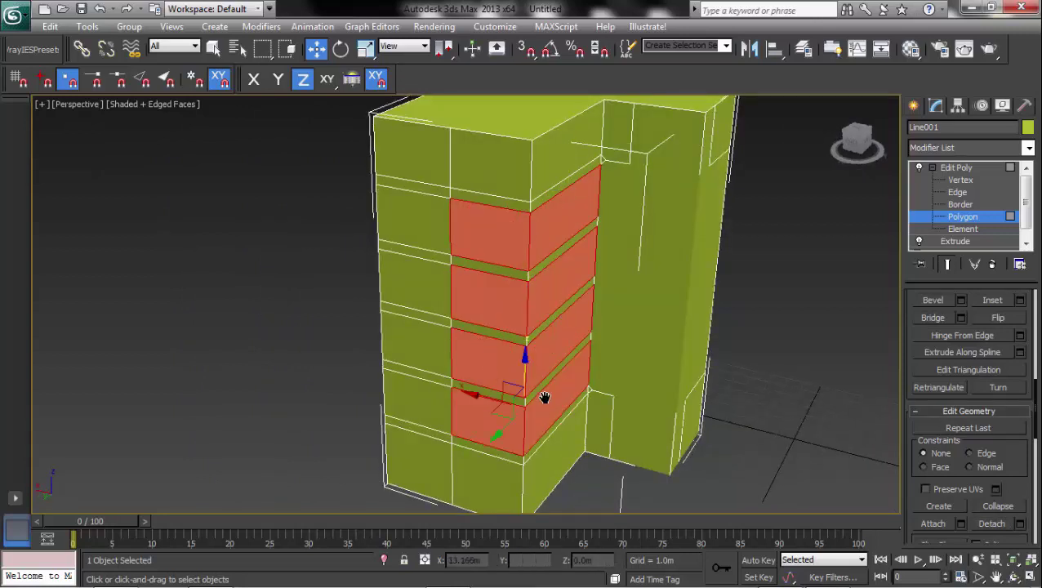
pyautogui.keyDown('alt'); pyautogui.moveTo(544, 398); pyautogui.dragTo(535, 420, button='middle'); pyautogui.keyUp('alt')
pyautogui.keyDown('ctrl'); pyautogui.click(535, 420); pyautogui.keyUp('ctrl')
pyautogui.keyDown('ctrl'); pyautogui.click(490, 425); pyautogui.keyUp('ctrl')
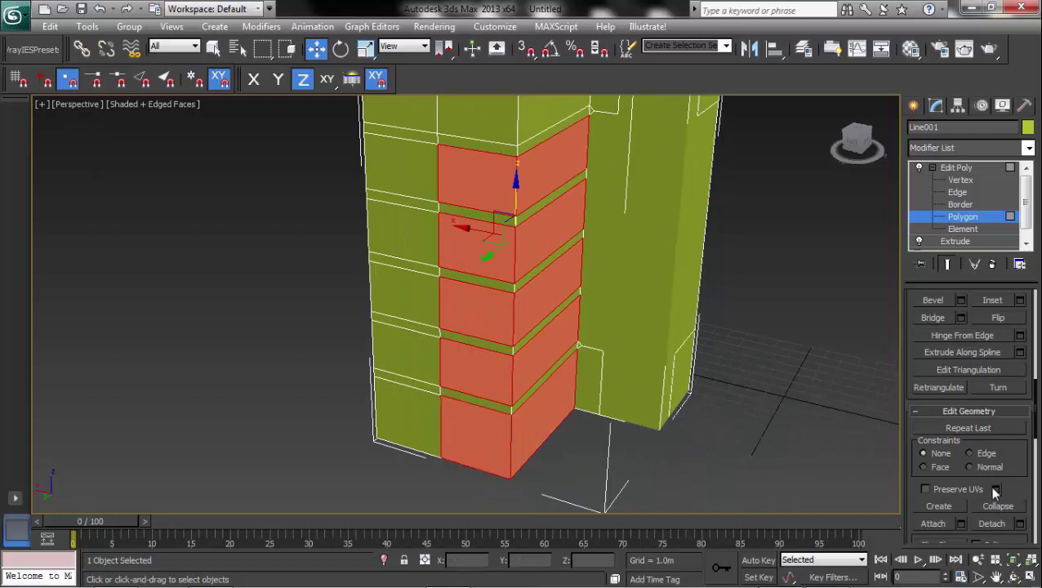
pyautogui.click(992, 524)
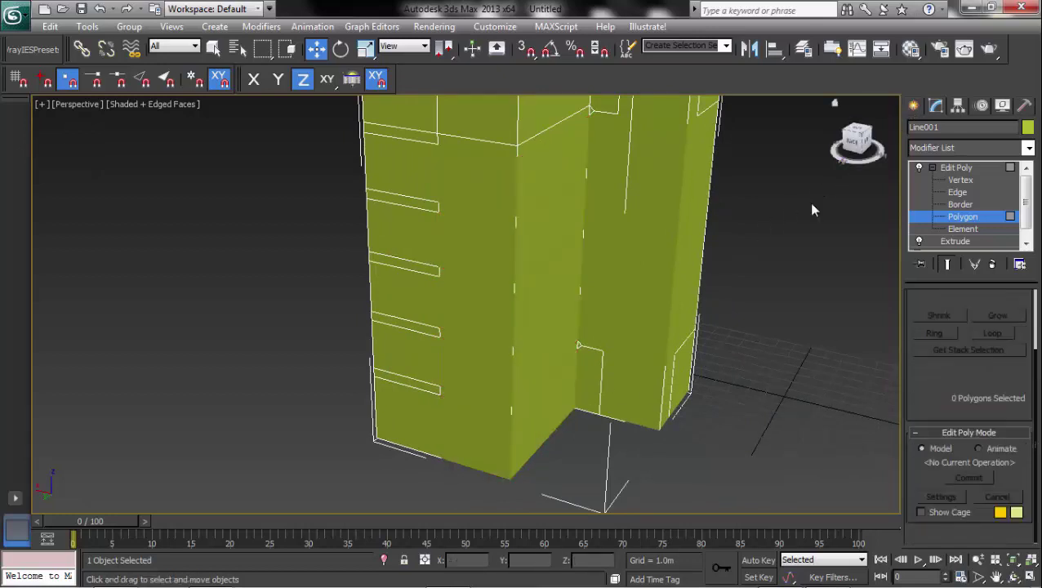
# - Select the detached corner windows and the wing's tall glazing together, set their object color to light blue, and clear the selection
pyautogui.click(542, 213)
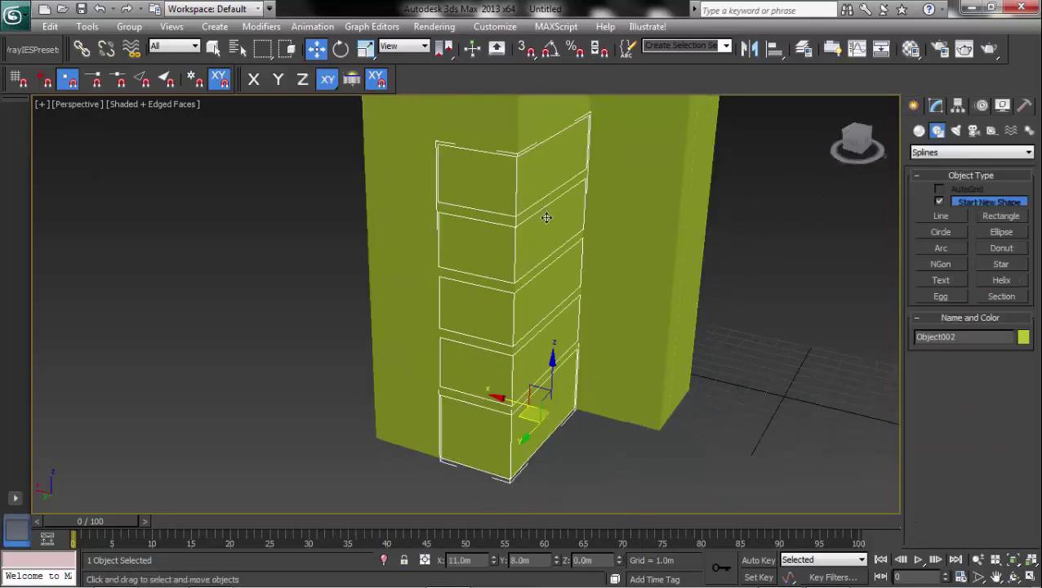
pyautogui.keyDown('ctrl'); pyautogui.click(675, 198); pyautogui.keyUp('ctrl')
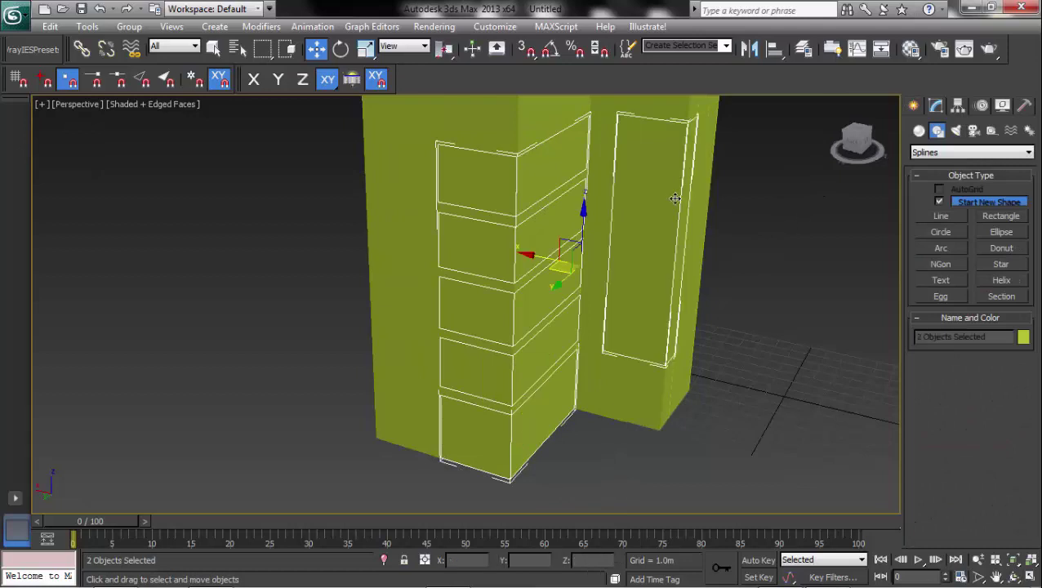
pyautogui.click(1024, 339)
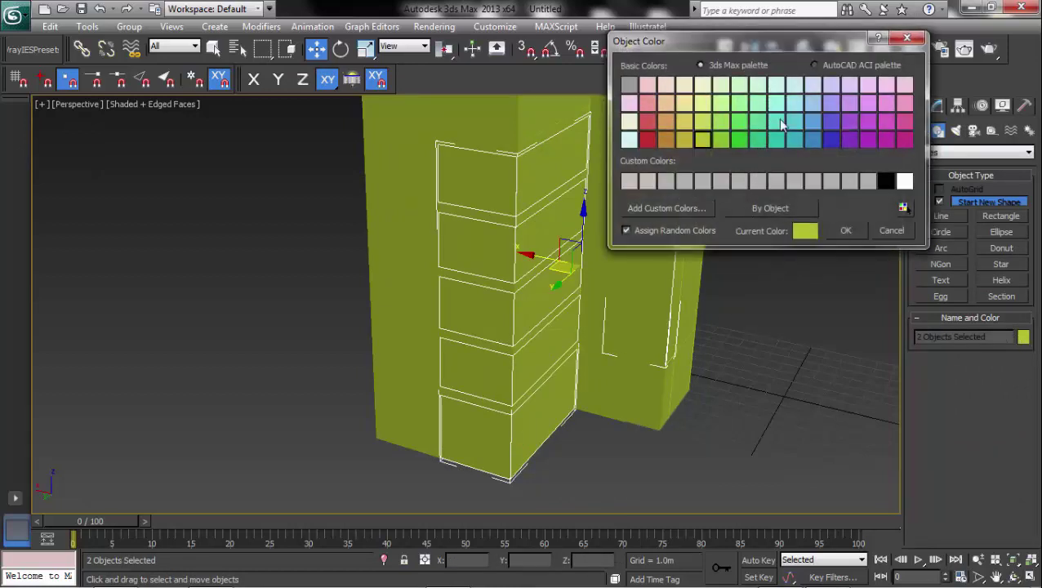
pyautogui.click(789, 103)
pyautogui.click(845, 232)
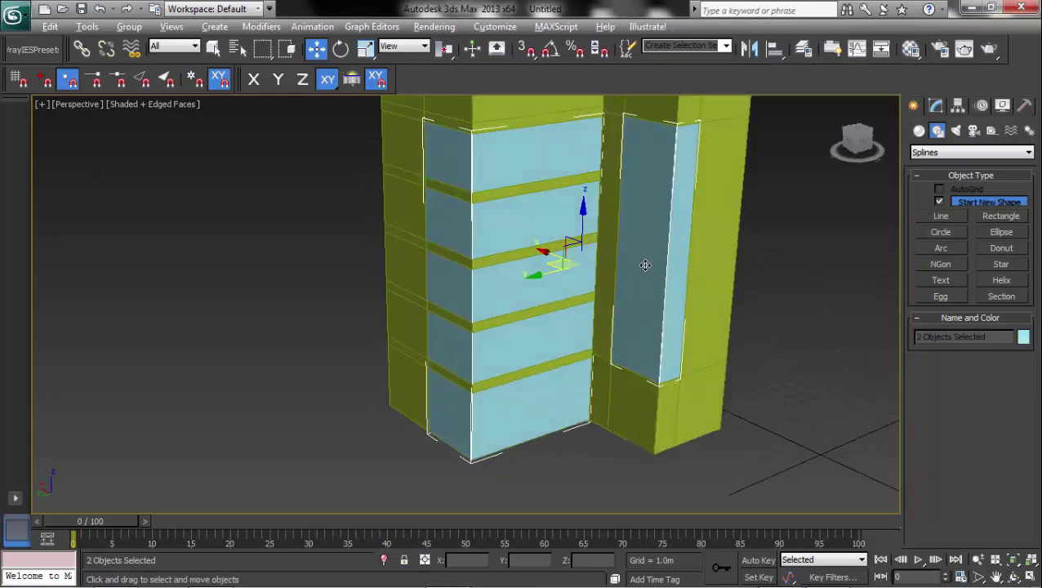
pyautogui.keyDown('alt'); pyautogui.moveTo(645, 265); pyautogui.dragTo(691, 259, button='middle'); pyautogui.keyUp('alt')
pyautogui.click(712, 323)
pyautogui.scroll(-3, 712, 324)
pyautogui.keyDown('alt'); pyautogui.moveTo(478, 258); pyautogui.dragTo(517, 277, button='middle'); pyautogui.keyUp('alt')
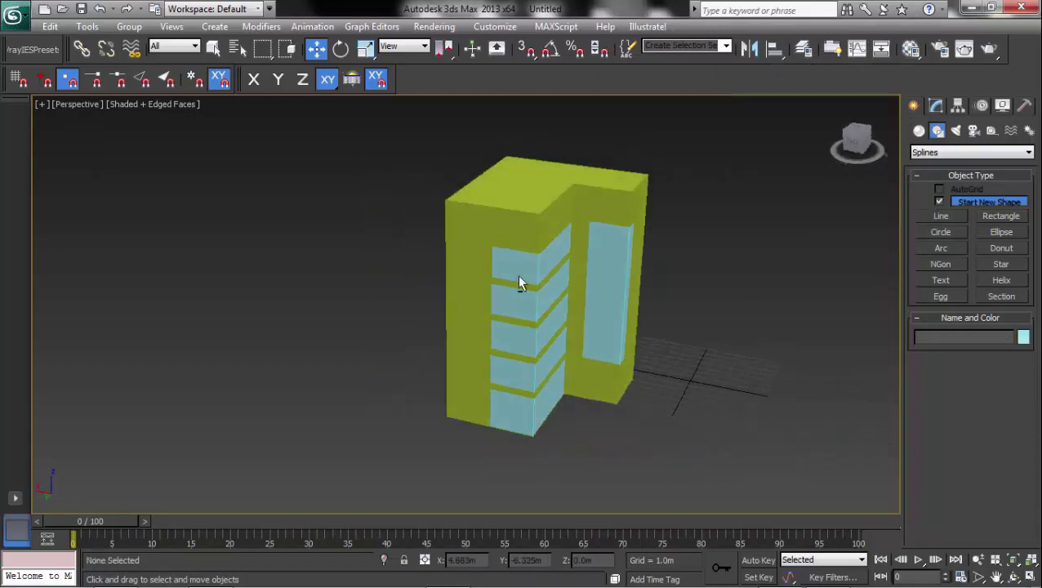
# - Select the green main building body
pyautogui.click(500, 234)
pyautogui.scroll(5, 650, 269)
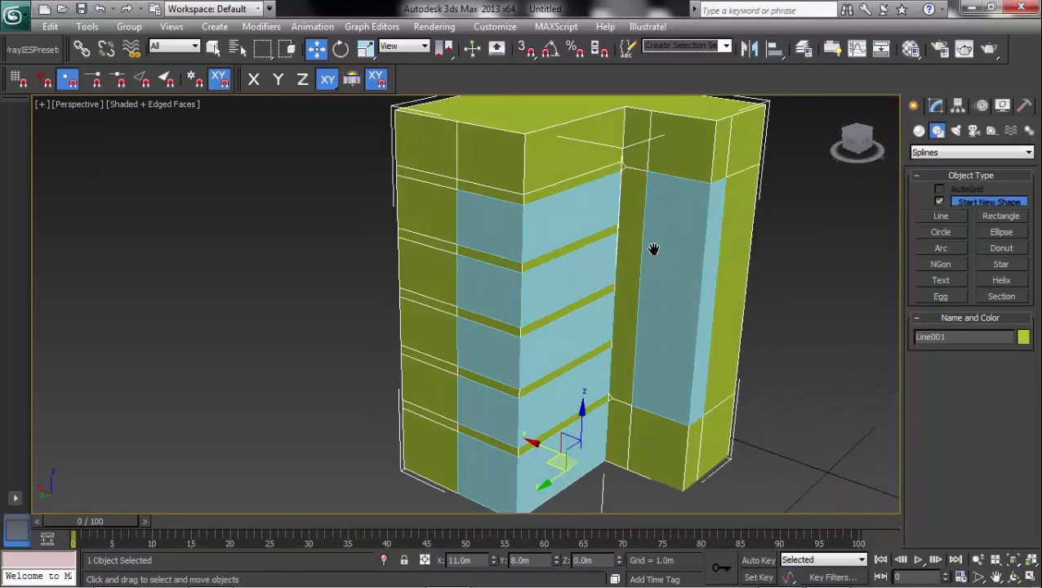
pyautogui.scroll(-3, 650, 274)
pyautogui.click(710, 331)
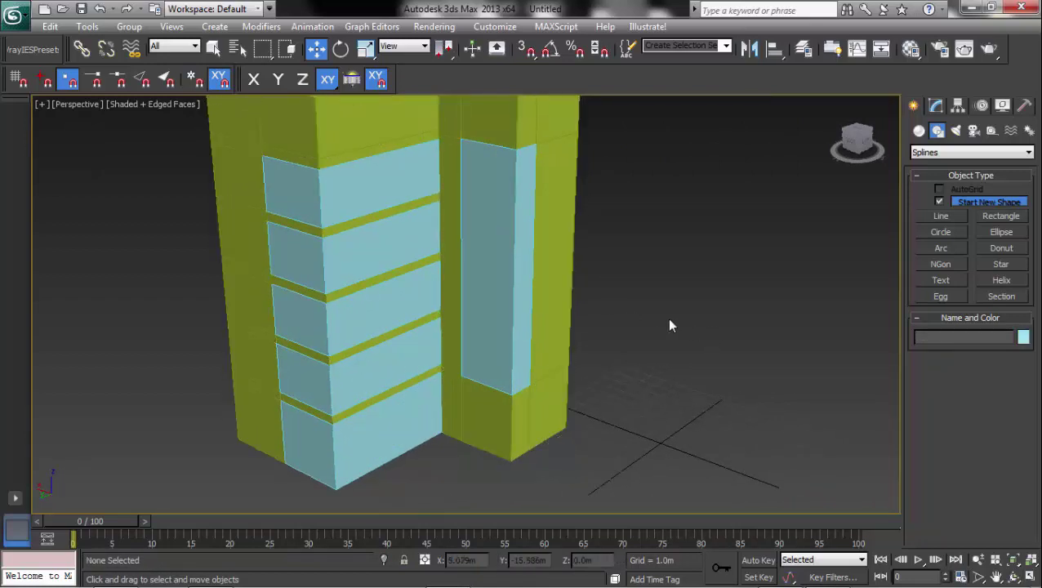
pyautogui.scroll(-3, 667, 318)
pyautogui.click(521, 216)
pyautogui.scroll(5, 554, 274)
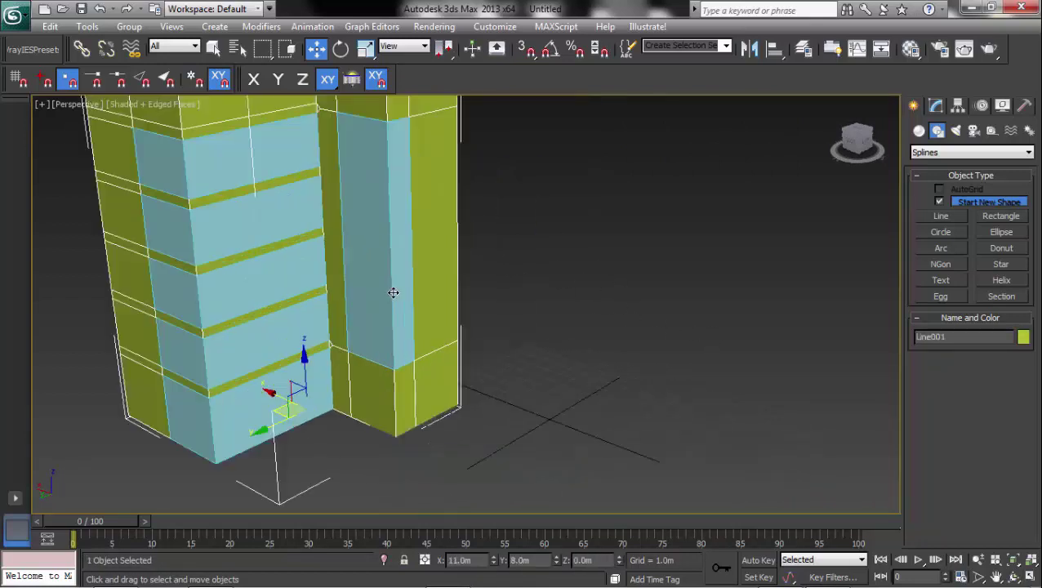
# - Extrude the top-storey side polygon of the projecting wing, the one beside its outer corner strip, a short distance outward
pyautogui.click(937, 130)
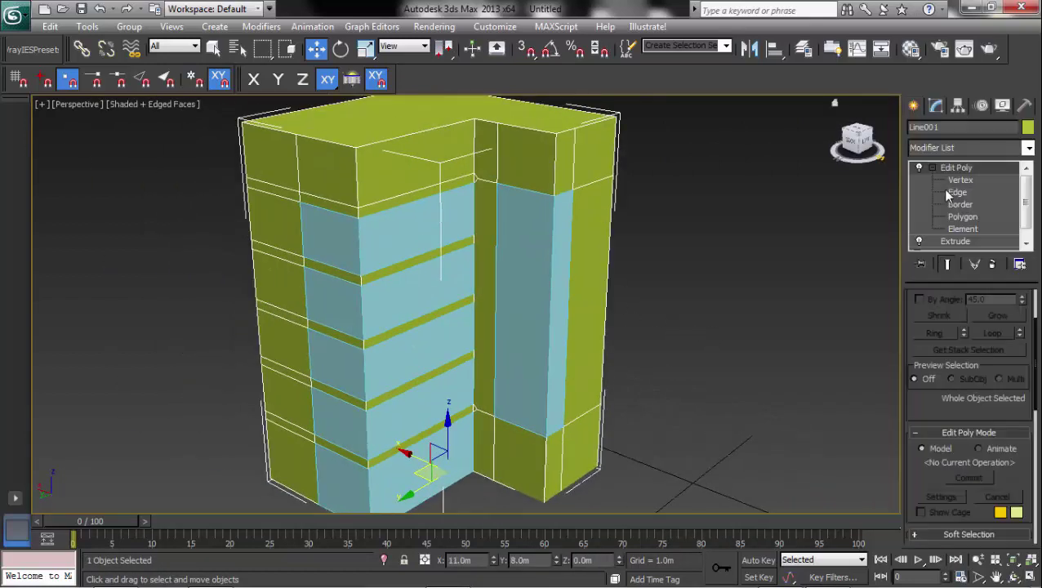
pyautogui.click(971, 219)
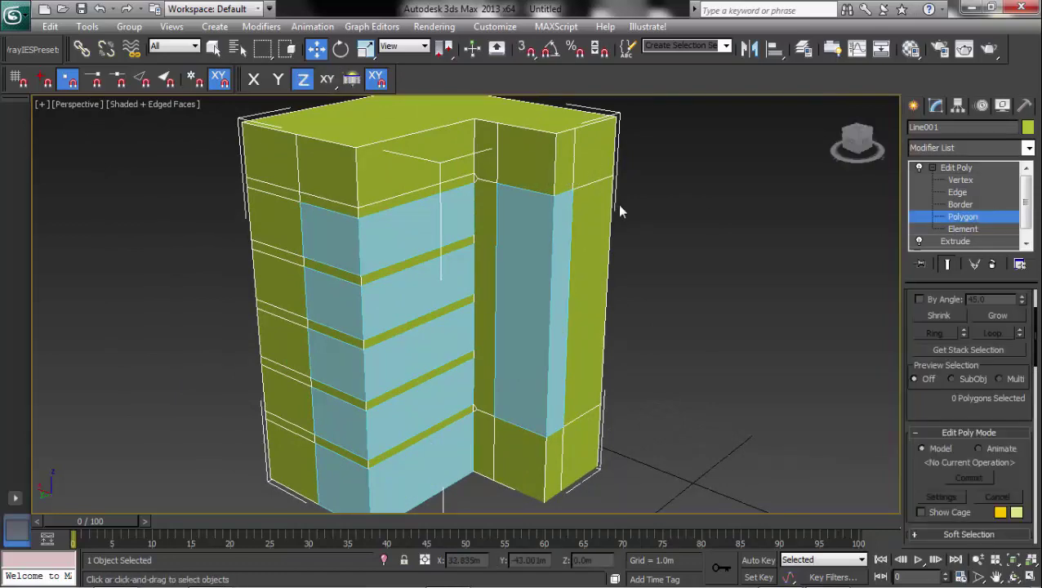
pyautogui.keyDown('alt'); pyautogui.moveTo(619, 212); pyautogui.dragTo(587, 183, button='middle'); pyautogui.keyUp('alt')
pyautogui.scroll(4, 566, 192)
pyautogui.moveTo(525, 228); pyautogui.dragTo(495, 267, button='middle')
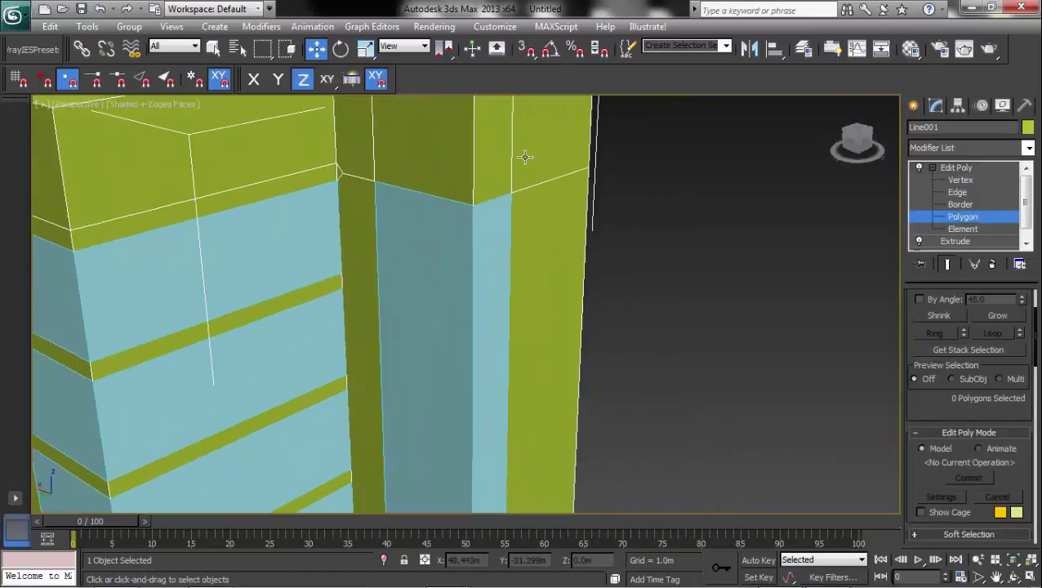
pyautogui.click(524, 157)
pyautogui.moveTo(525, 165); pyautogui.dragTo(506, 211, button='middle')
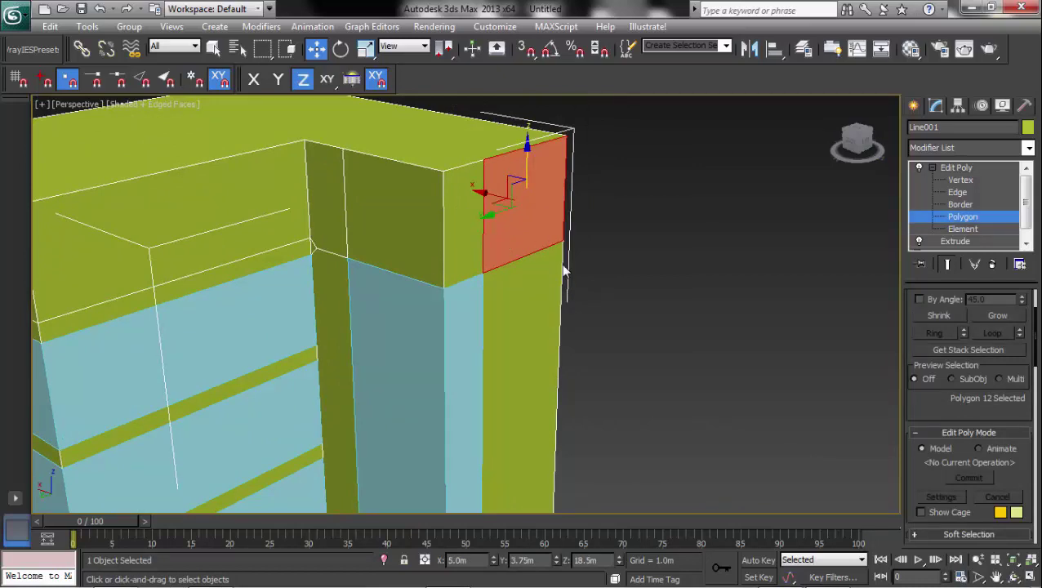
pyautogui.keyDown('alt'); pyautogui.moveTo(564, 271); pyautogui.dragTo(589, 254, button='middle'); pyautogui.keyUp('alt')
pyautogui.rightClick(589, 234)
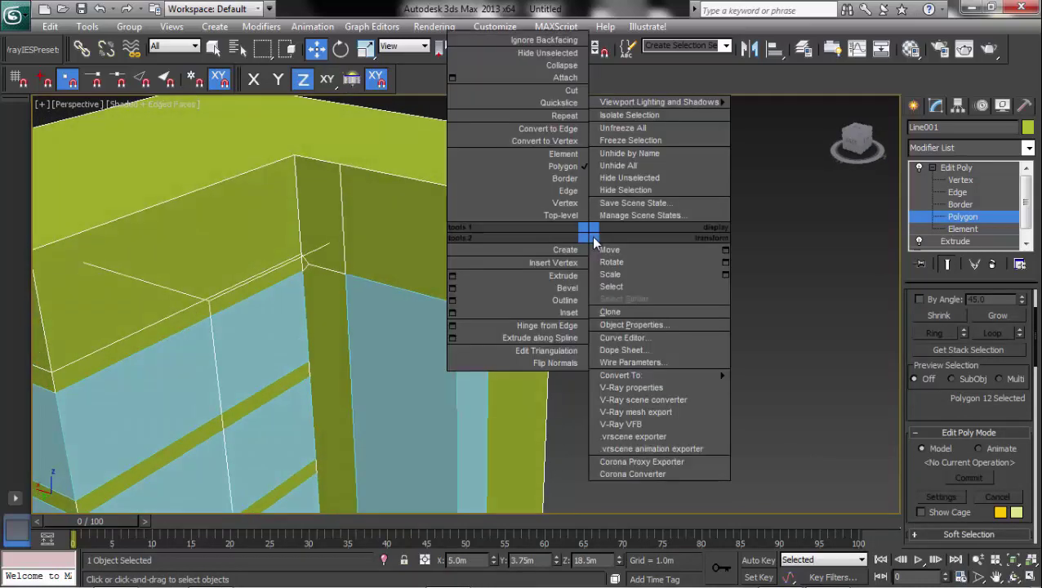
pyautogui.click(455, 277)
pyautogui.moveTo(481, 335)
pyautogui.mouseDown()
pyautogui.moveTo(513, 331)
pyautogui.moveTo(485, 332)
pyautogui.mouseUp()
pyautogui.click(475, 357)
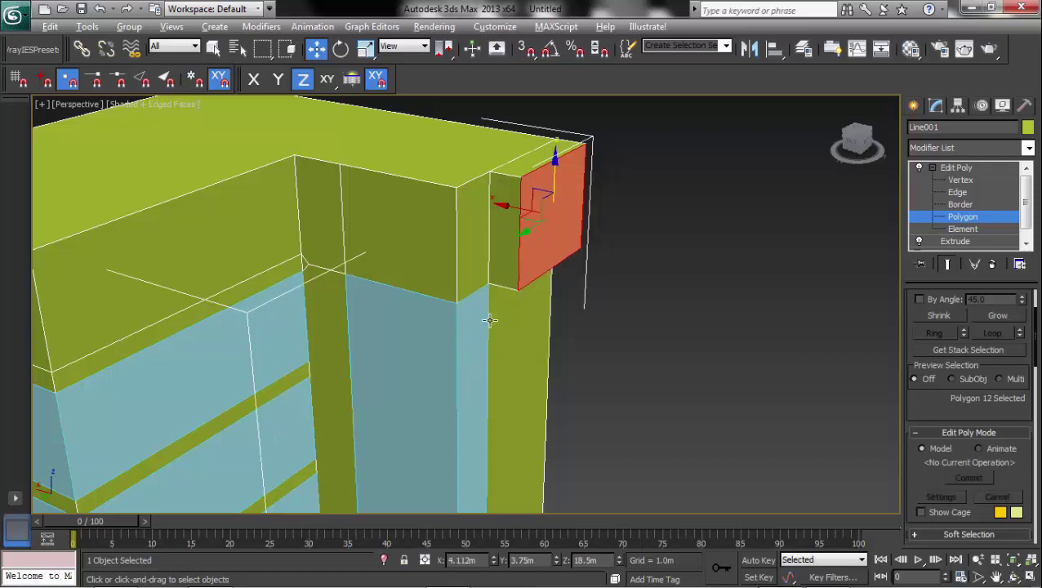
# - Isolate the main building body so the glazing objects are hidden
pyautogui.keyDown('alt'); pyautogui.moveTo(489, 320); pyautogui.dragTo(518, 294, button='middle'); pyautogui.keyUp('alt')
pyautogui.rightClick(540, 289)
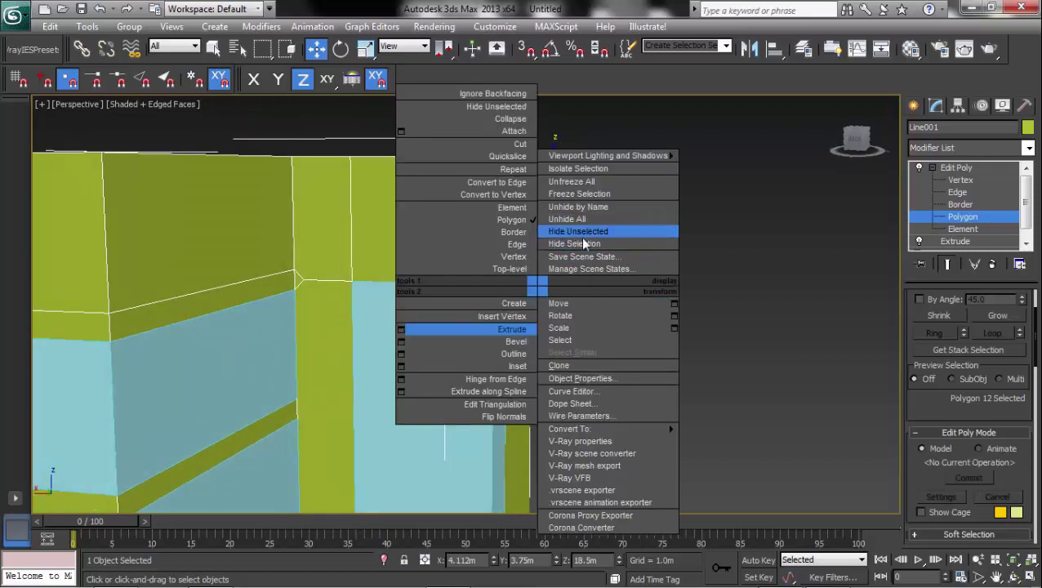
pyautogui.click(575, 212)
# - Examine the isolated body's hollow interior and the back of the extruded top-storey polygon at close range
pyautogui.keyDown('alt'); pyautogui.moveTo(515, 275); pyautogui.dragTo(624, 211, button='middle'); pyautogui.keyUp('alt')
pyautogui.scroll(5, 470, 214)
pyautogui.moveTo(470, 214); pyautogui.dragTo(205, 331, button='middle')
pyautogui.scroll(1, 572, 302)
pyautogui.moveTo(602, 286); pyautogui.dragTo(472, 378, button='middle')
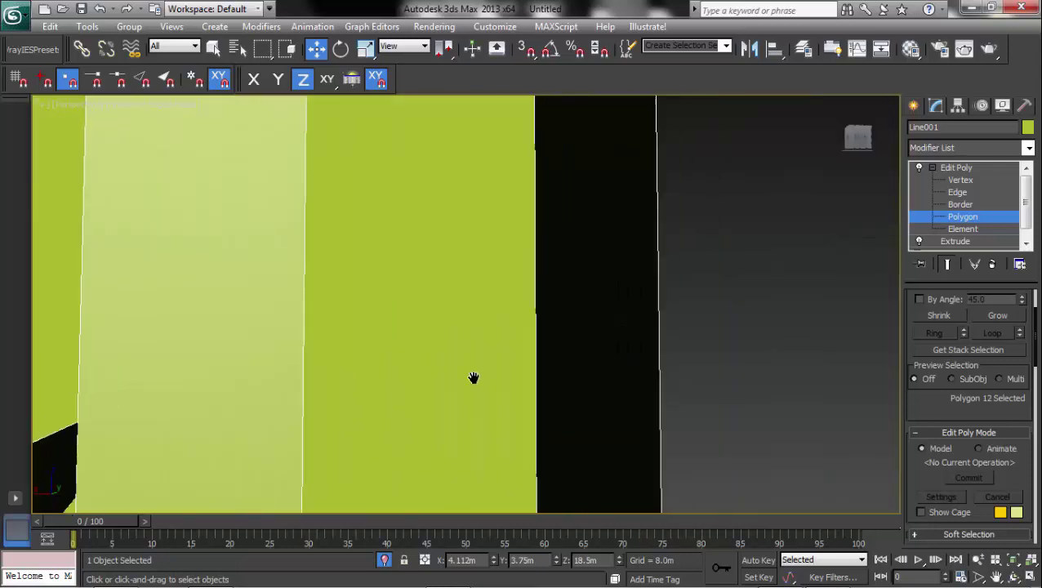
pyautogui.scroll(1, 472, 378)
pyautogui.scroll(-3, 482, 365)
pyautogui.moveTo(509, 301); pyautogui.dragTo(449, 458, button='middle')
pyautogui.moveTo(502, 259); pyautogui.dragTo(480, 305, button='middle')
pyautogui.scroll(2, 482, 268)
pyautogui.scroll(3, 484, 267)
pyautogui.moveTo(484, 266); pyautogui.dragTo(557, 373, button='middle')
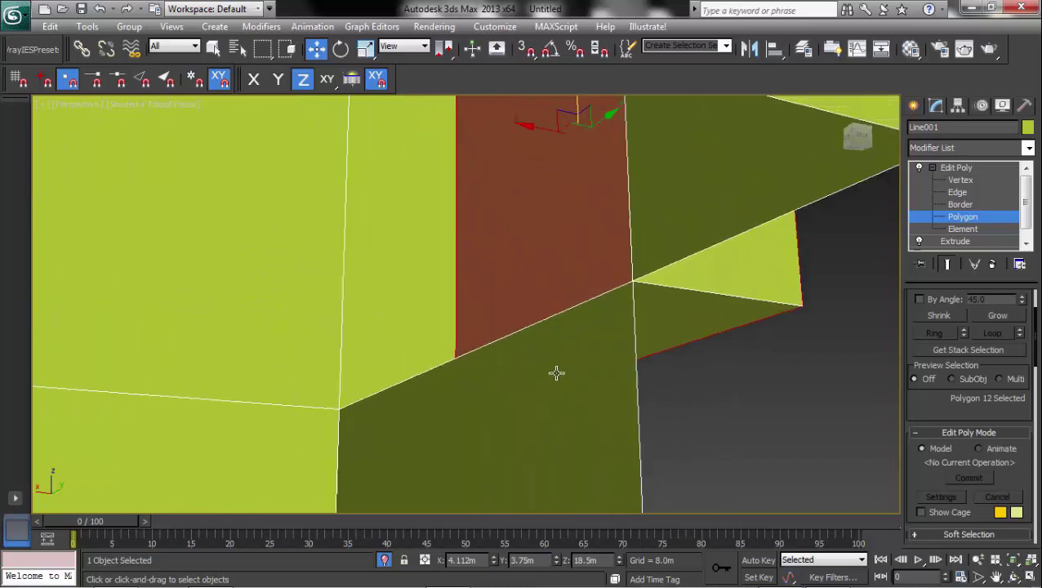
pyautogui.moveTo(486, 301)
pyautogui.keyDown('alt'); pyautogui.mouseDown(button='middle')
pyautogui.moveTo(497, 321)
pyautogui.moveTo(498, 301)
pyautogui.moveTo(486, 320)
pyautogui.mouseUp(button='middle'); pyautogui.keyUp('alt')
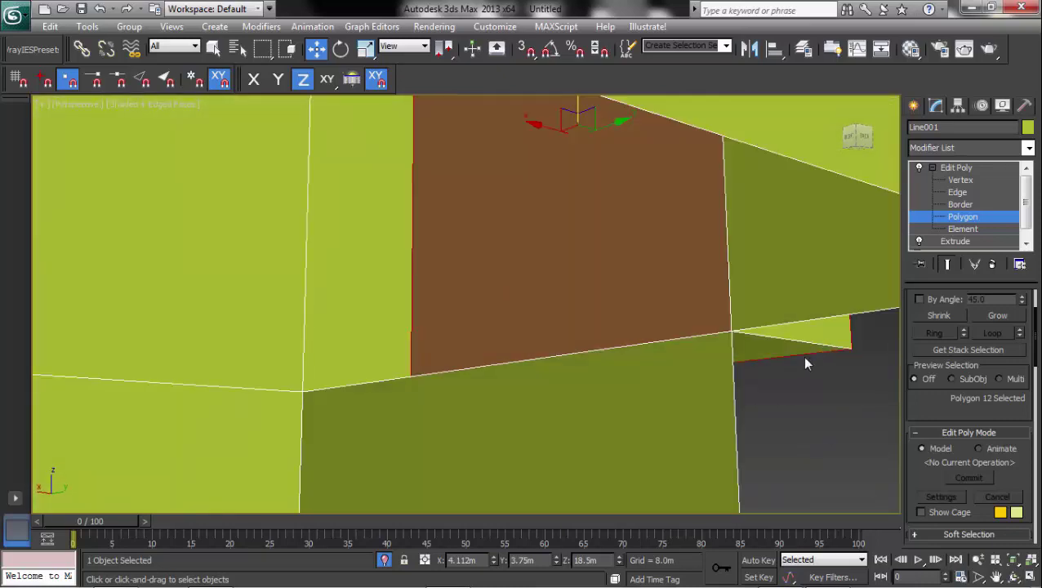
pyautogui.keyDown('alt'); pyautogui.moveTo(705, 346); pyautogui.dragTo(592, 312, button='middle'); pyautogui.keyUp('alt')
# - Undo the extrusion of the wing's top-storey polygon and leave polygon editing
pyautogui.hotkey('ctrl', 'z')
pyautogui.hotkey('ctrl', 'z')
pyautogui.scroll(-4, 605, 322)
pyautogui.click(604, 321)
pyautogui.moveTo(372, 338); pyautogui.dragTo(487, 244, button='middle')
pyautogui.scroll(-3, 463, 312)
pyautogui.keyDown('alt'); pyautogui.moveTo(466, 318); pyautogui.dragTo(495, 393, button='middle'); pyautogui.keyUp('alt')
pyautogui.scroll(3, 498, 328)
pyautogui.click(995, 218)
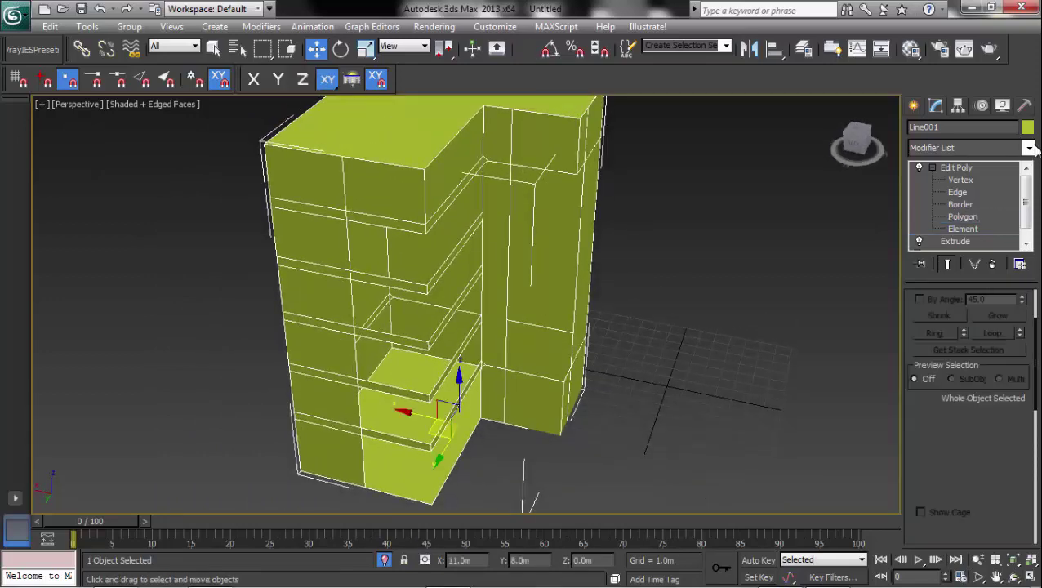
# - Add a Shell modifier to the main building body to give its walls and slab bands thickness
pyautogui.click(1029, 148)
pyautogui.write('hell')
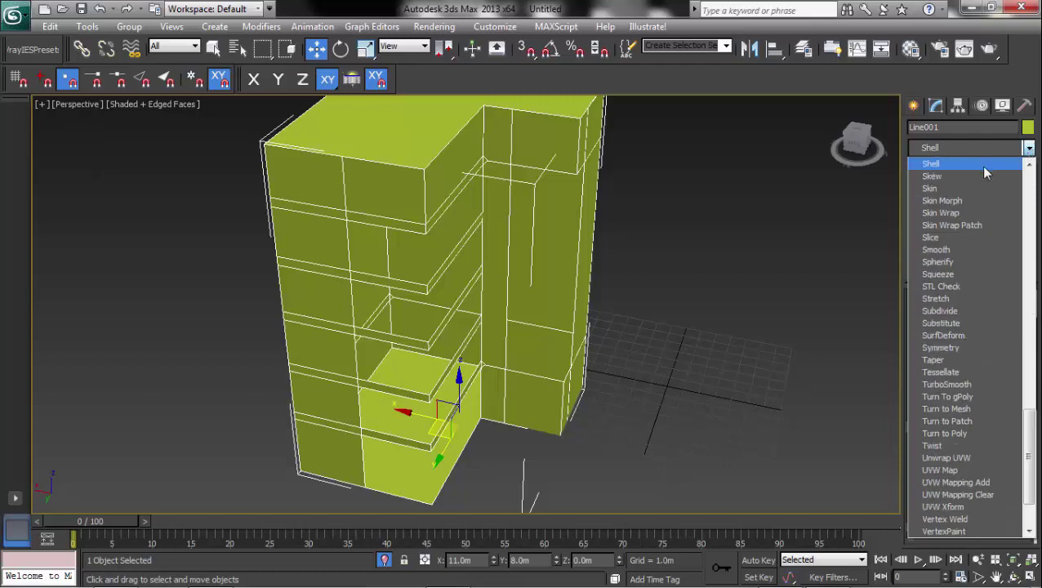
pyautogui.click(932, 168)
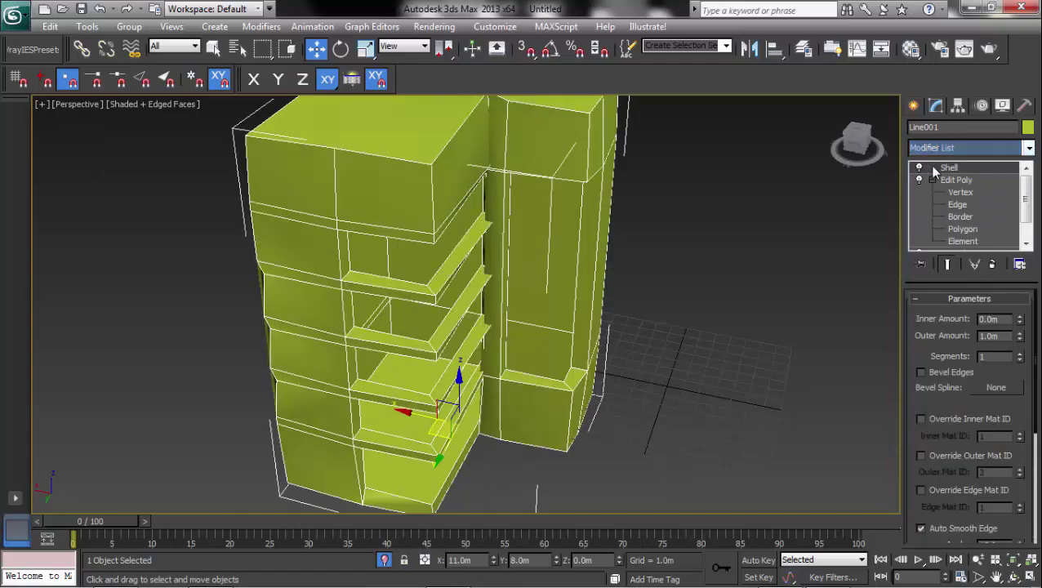
pyautogui.scroll(3, 547, 291)
pyautogui.scroll(-4, 547, 291)
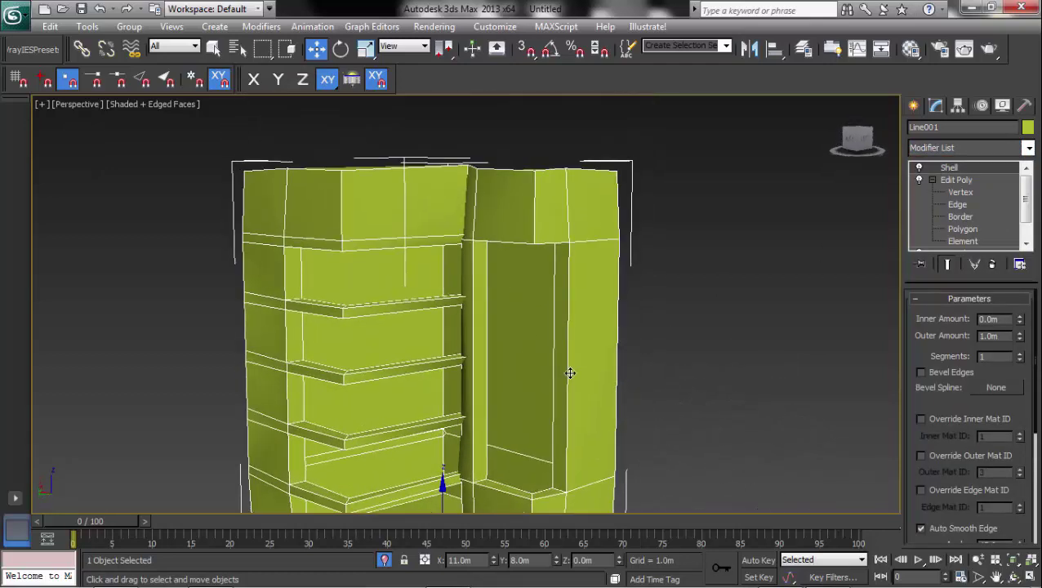
pyautogui.scroll(6, 566, 372)
pyautogui.keyDown('alt'); pyautogui.moveTo(607, 349); pyautogui.dragTo(664, 395, button='middle'); pyautogui.keyUp('alt')
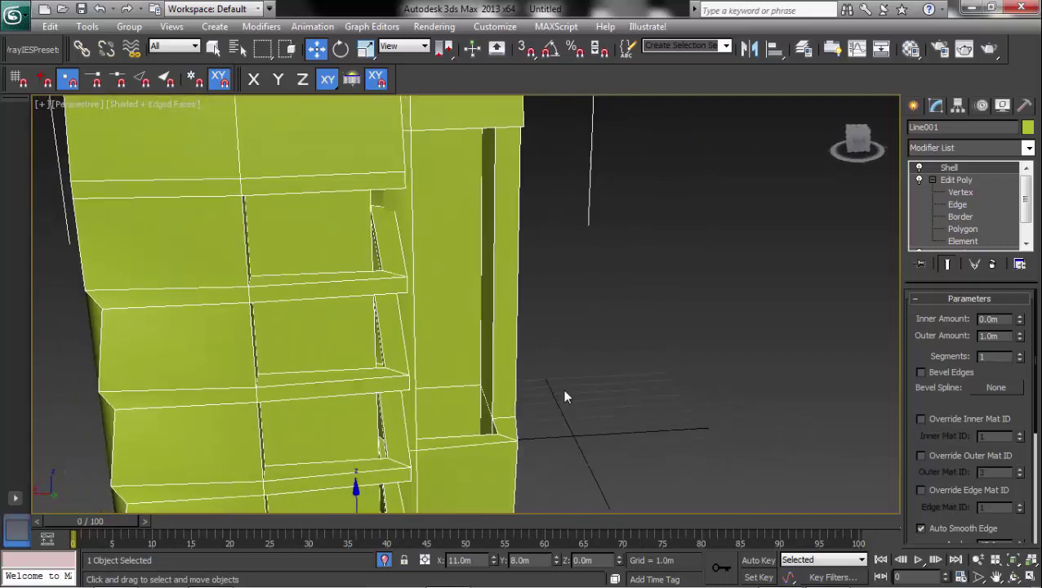
pyautogui.scroll(4, 532, 393)
pyautogui.moveTo(533, 392); pyautogui.dragTo(513, 362, button='middle')
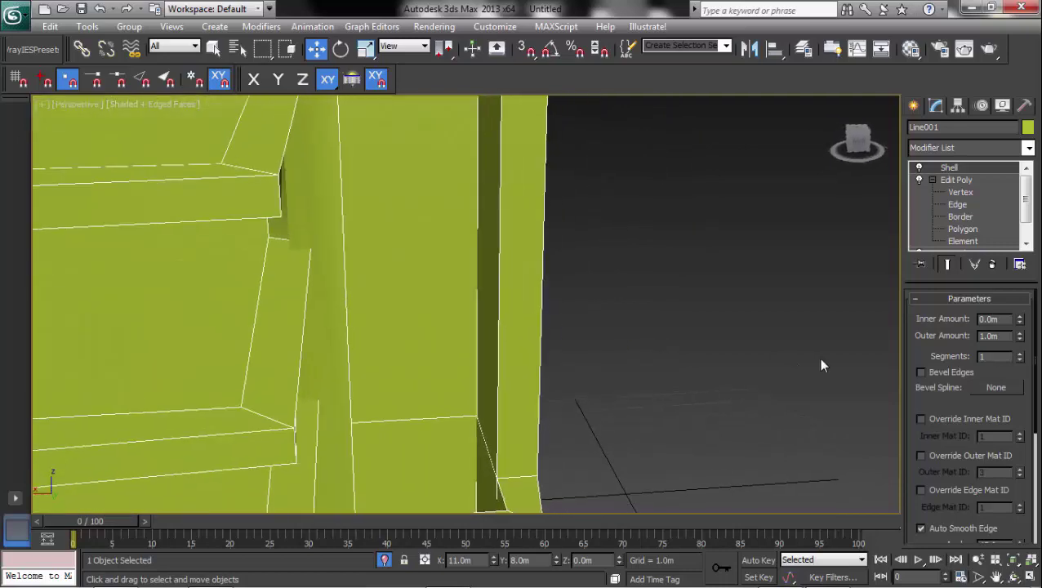
# - Zero the Shell's Outer Amount, try an Inner Amount of about 0.71 m, and reset the Inner Amount to 0 m
pyautogui.rightClick(1021, 340)
pyautogui.keyDown('alt'); pyautogui.moveTo(652, 353); pyautogui.dragTo(564, 339, button='middle'); pyautogui.keyUp('alt')
pyautogui.keyDown('alt'); pyautogui.moveTo(875, 333); pyautogui.dragTo(814, 327, button='middle'); pyautogui.keyUp('alt')
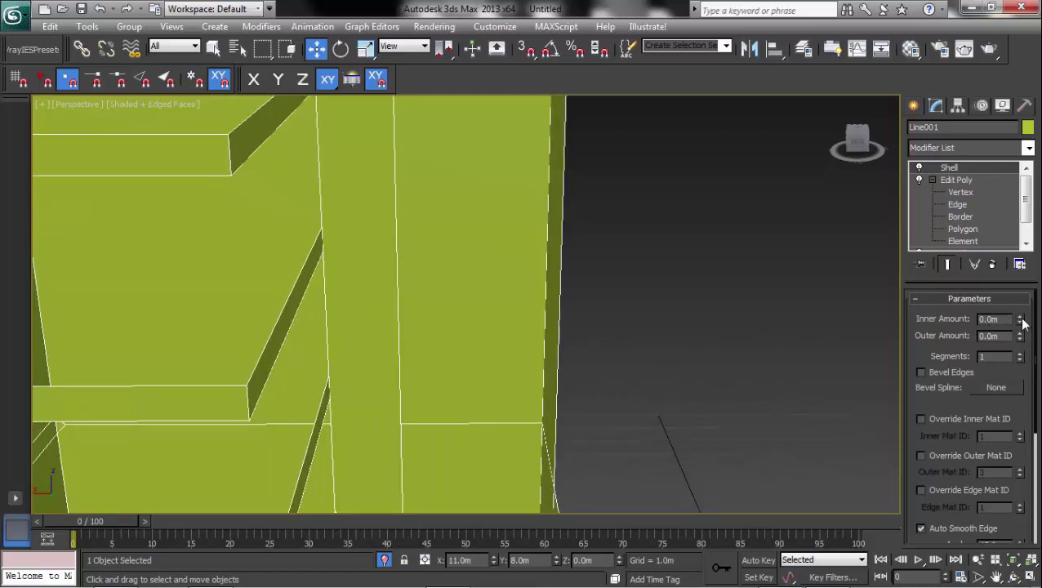
pyautogui.moveTo(1024, 322); pyautogui.dragTo(902, 323)
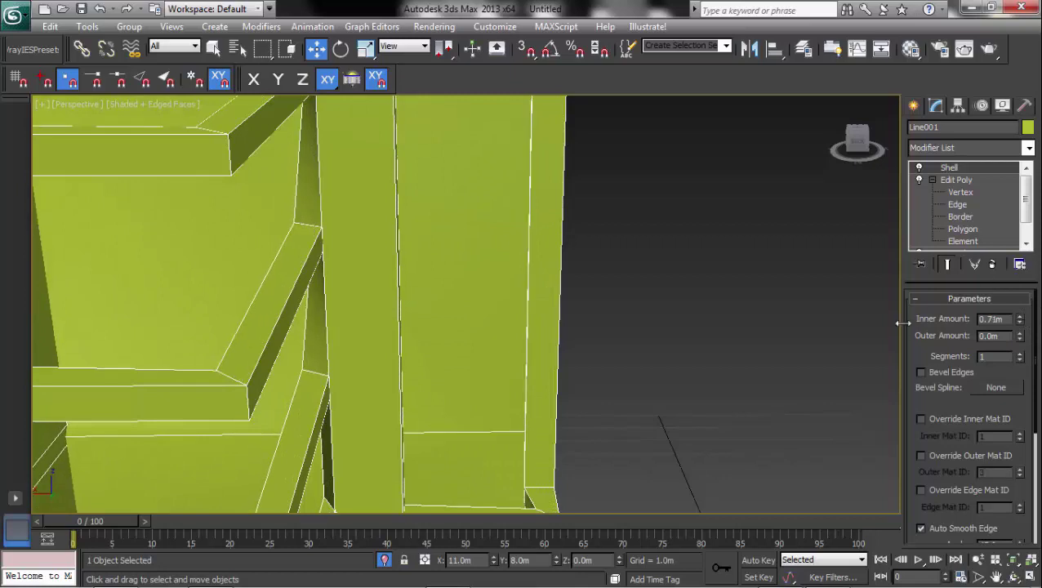
pyautogui.moveTo(1019, 325); pyautogui.dragTo(927, 342)
pyautogui.rightClick(1021, 323)
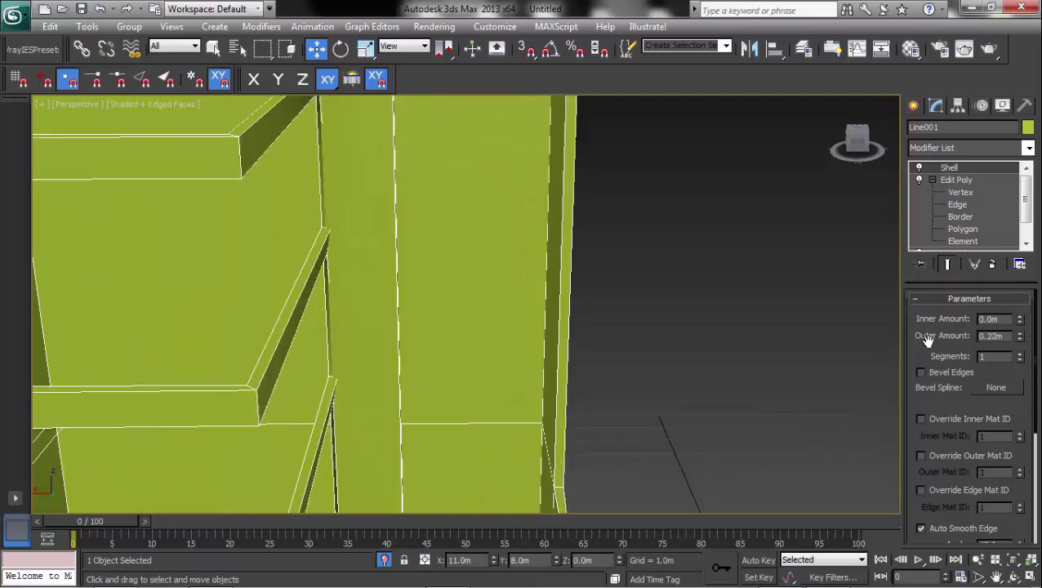
# - Raise the Shell's Outer Amount to about 0.78 m and check the wall thickness around the building
pyautogui.moveTo(1021, 336); pyautogui.dragTo(1021, 290)
pyautogui.moveTo(475, 286); pyautogui.dragTo(444, 295, button='middle')
pyautogui.scroll(-3, 516, 282)
pyautogui.scroll(-3, 445, 295)
pyautogui.scroll(-3, 443, 294)
pyautogui.keyDown('alt'); pyautogui.moveTo(409, 225); pyautogui.dragTo(402, 257, button='middle'); pyautogui.keyUp('alt')
pyautogui.scroll(2, 401, 257)
pyautogui.keyDown('alt'); pyautogui.moveTo(427, 304); pyautogui.dragTo(440, 201, button='middle'); pyautogui.keyUp('alt')
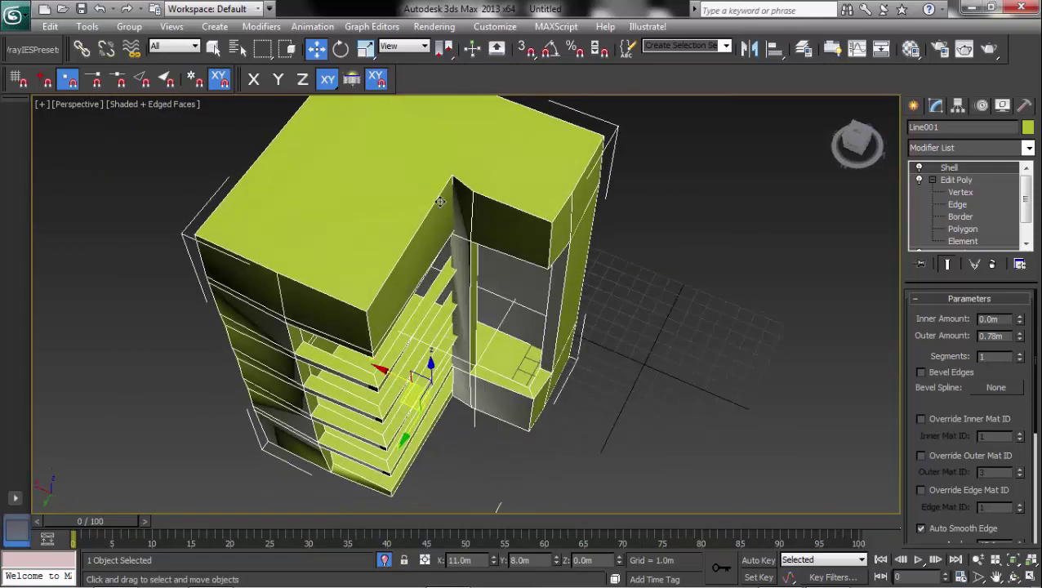
pyautogui.keyDown('alt'); pyautogui.moveTo(513, 274); pyautogui.dragTo(608, 343, button='middle'); pyautogui.keyUp('alt')
# - Turn on Straighten Corners for the Shell modifier, comparing the building's corners with and without it
pyautogui.scroll(-5, 966, 408)
pyautogui.click(922, 521)
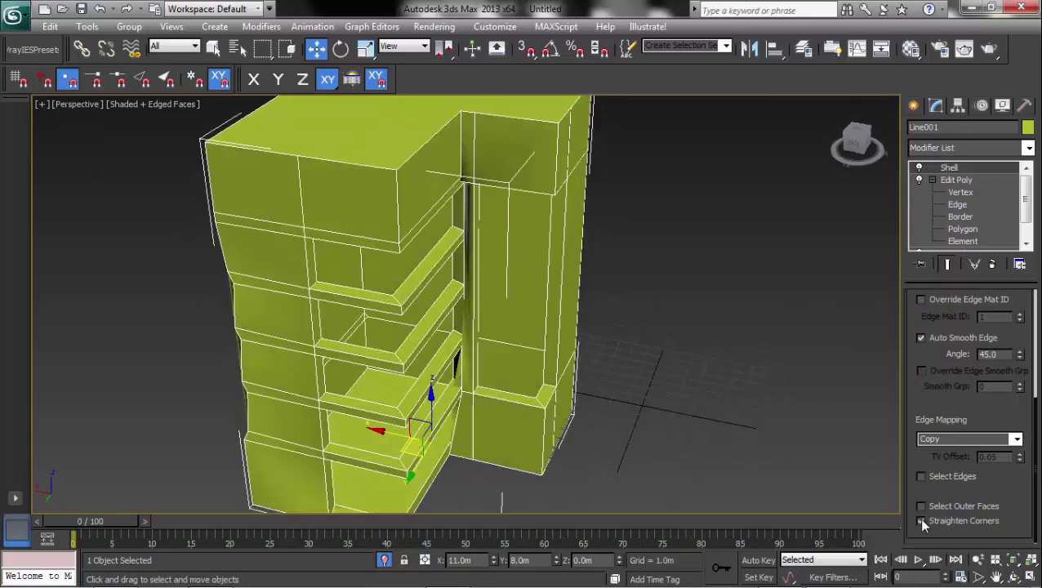
pyautogui.click(921, 521)
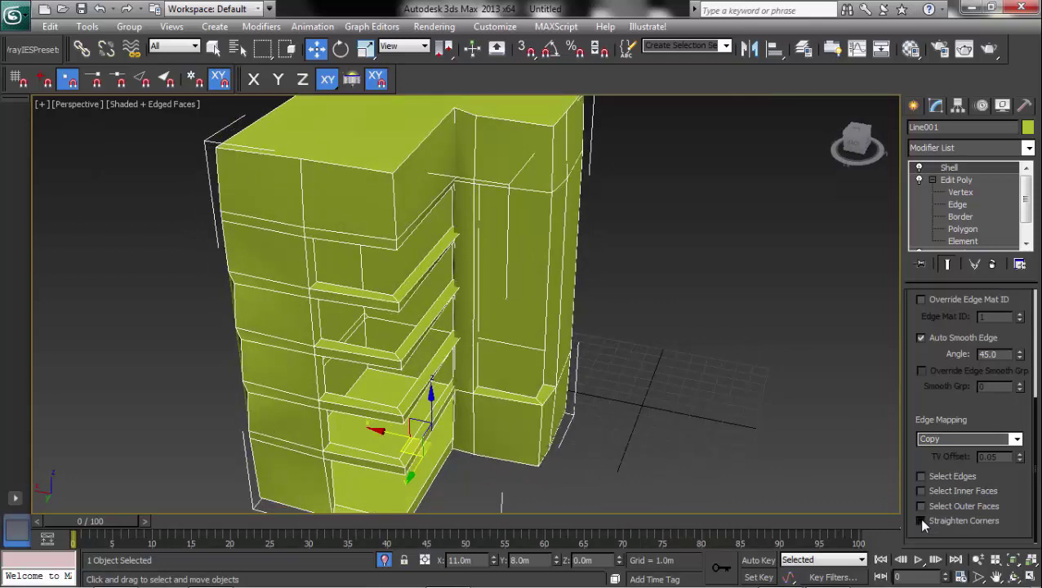
pyautogui.keyDown('alt'); pyautogui.moveTo(683, 463); pyautogui.dragTo(489, 360, button='middle'); pyautogui.keyUp('alt')
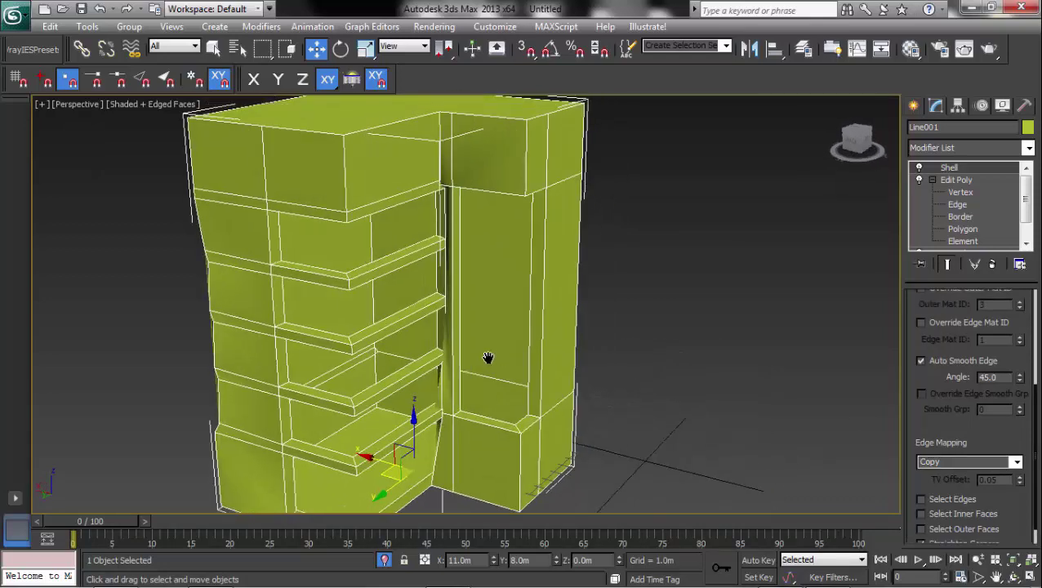
pyautogui.scroll(4, 489, 360)
pyautogui.scroll(-4, 492, 373)
pyautogui.scroll(3, 492, 376)
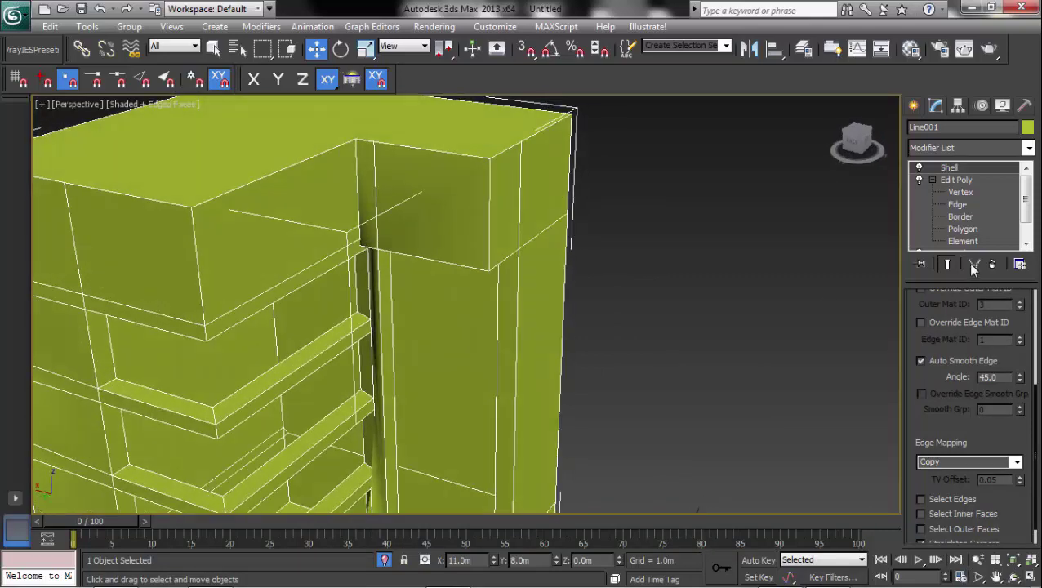
# - Set the Shell's Outer Amount to 0.2 m and check the openings and slab bands
pyautogui.scroll(3, 964, 310)
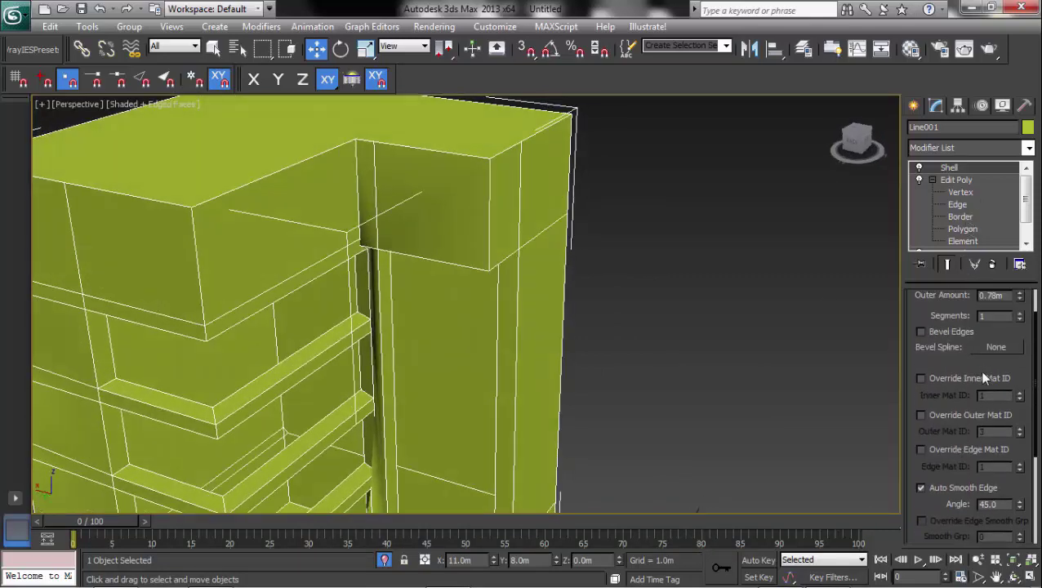
pyautogui.write('.2')
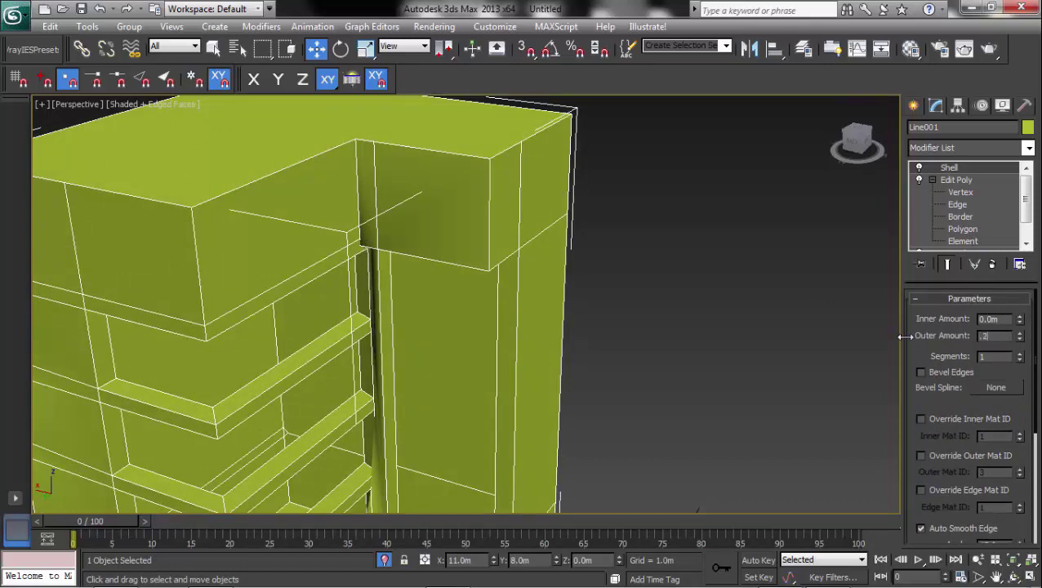
pyautogui.press('Return')
pyautogui.keyDown('alt'); pyautogui.moveTo(762, 333); pyautogui.dragTo(603, 335, button='middle'); pyautogui.keyUp('alt')
pyautogui.keyDown('alt'); pyautogui.moveTo(553, 393); pyautogui.dragTo(622, 374, button='middle'); pyautogui.keyUp('alt')
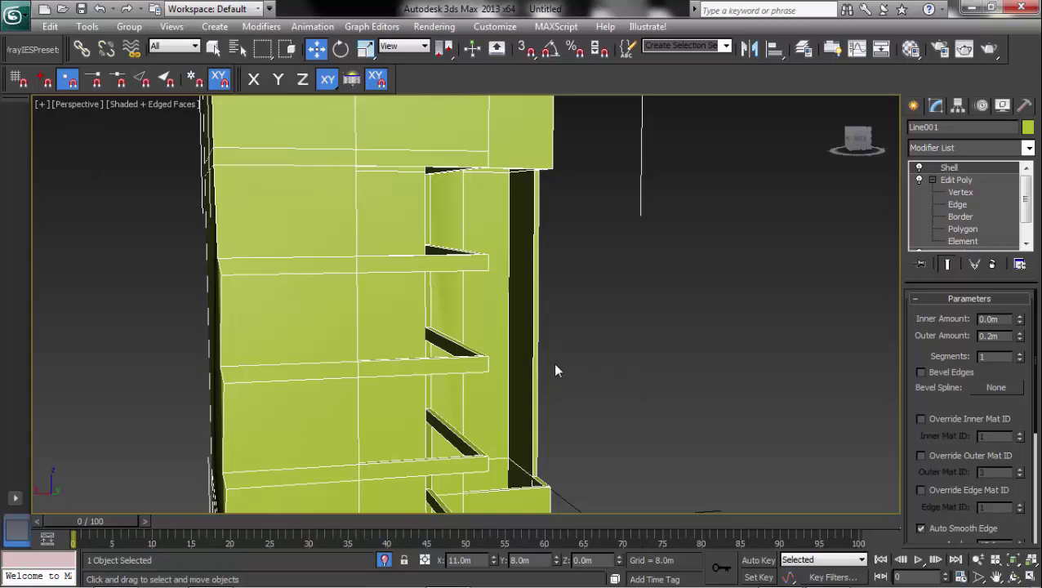
# - Remove the Shell modifier from the building body and examine the slab bands without thickness
pyautogui.keyDown('alt'); pyautogui.moveTo(556, 368); pyautogui.dragTo(507, 326, button='middle'); pyautogui.keyUp('alt')
pyautogui.click(994, 264)
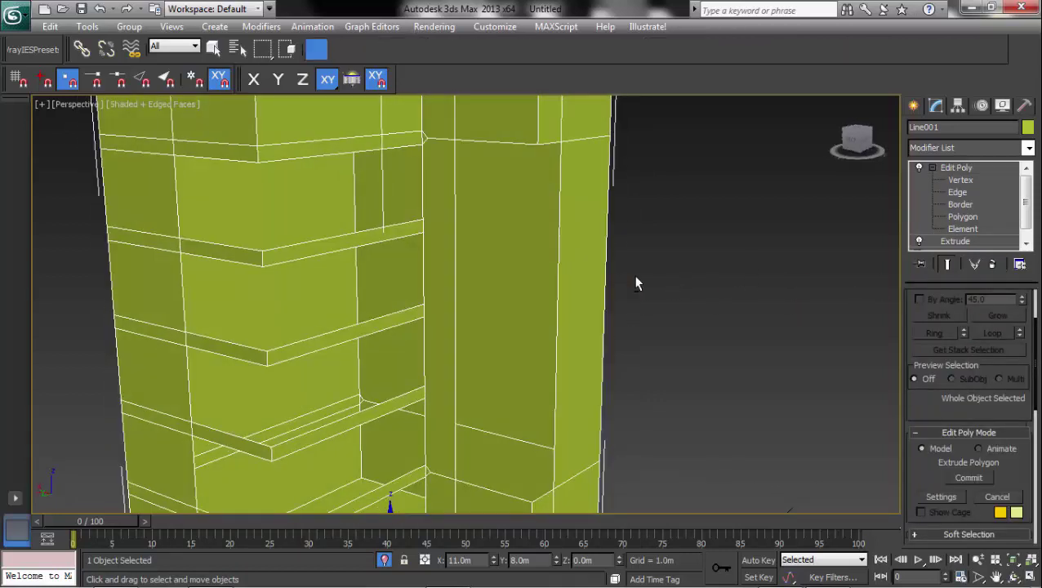
pyautogui.keyDown('alt'); pyautogui.moveTo(633, 276); pyautogui.dragTo(505, 355, button='middle'); pyautogui.keyUp('alt')
pyautogui.scroll(2, 463, 299)
pyautogui.moveTo(473, 294); pyautogui.dragTo(446, 290, button='middle')
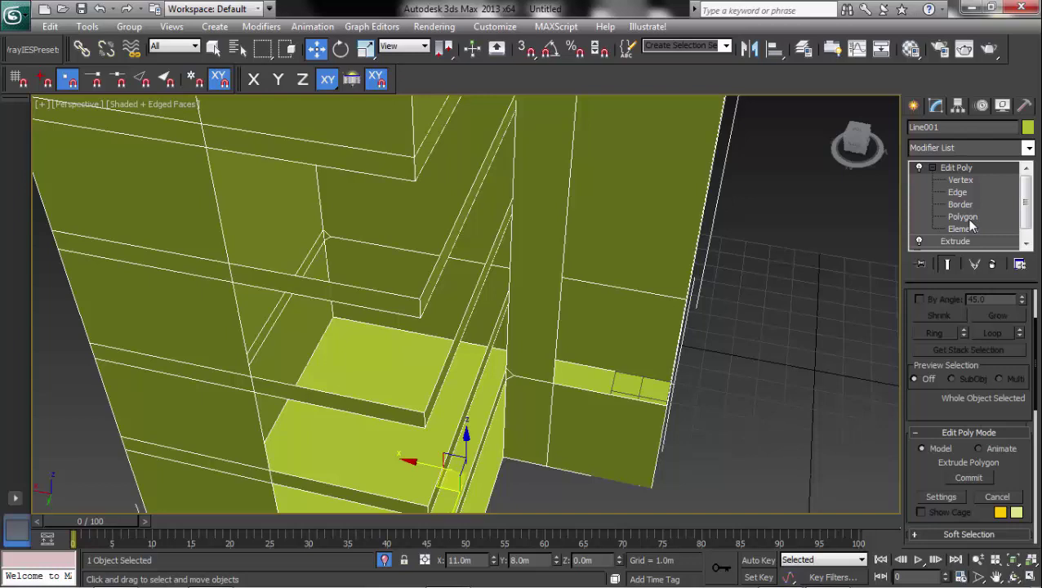
# - Reapply the Shell modifier to the building body and check the slab bands and wall edges from several sides
pyautogui.click(1028, 148)
pyautogui.press('s')
pyautogui.press('h')
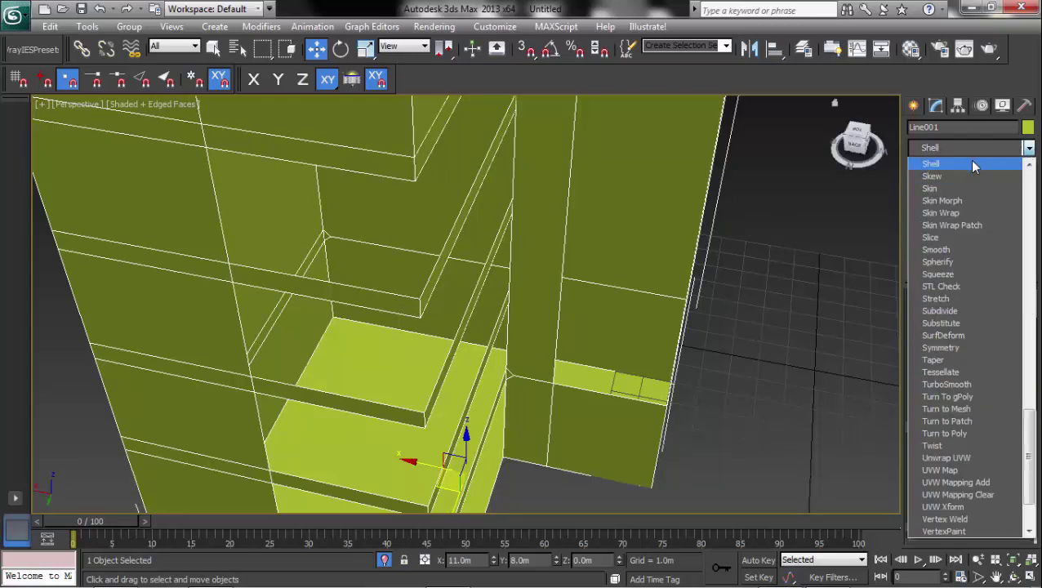
pyautogui.click(971, 162)
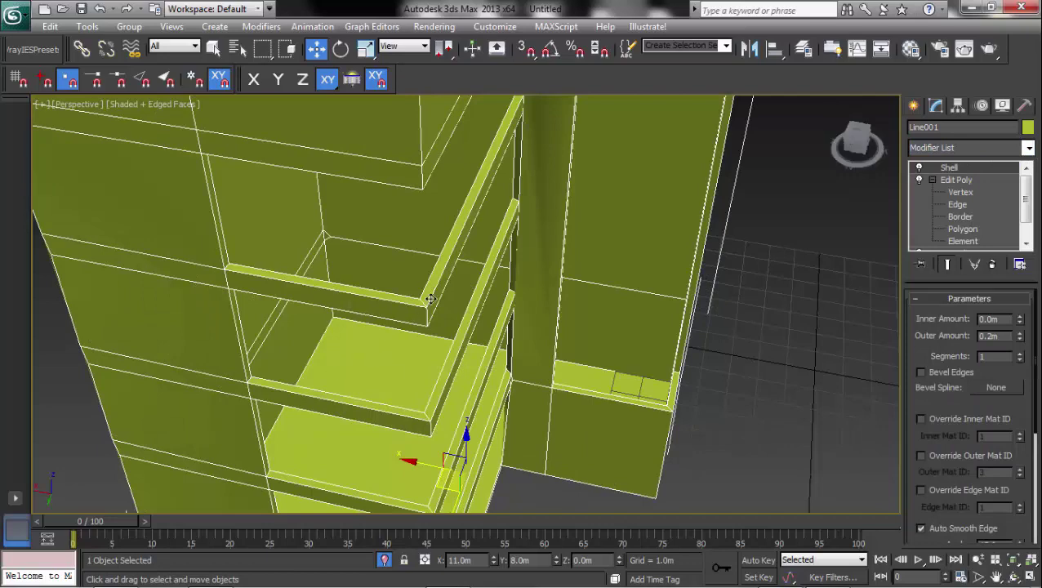
pyautogui.keyDown('alt'); pyautogui.moveTo(436, 329); pyautogui.dragTo(407, 255, button='middle'); pyautogui.keyUp('alt')
pyautogui.moveTo(474, 259); pyautogui.dragTo(533, 309, button='middle')
pyautogui.scroll(-4, 465, 296)
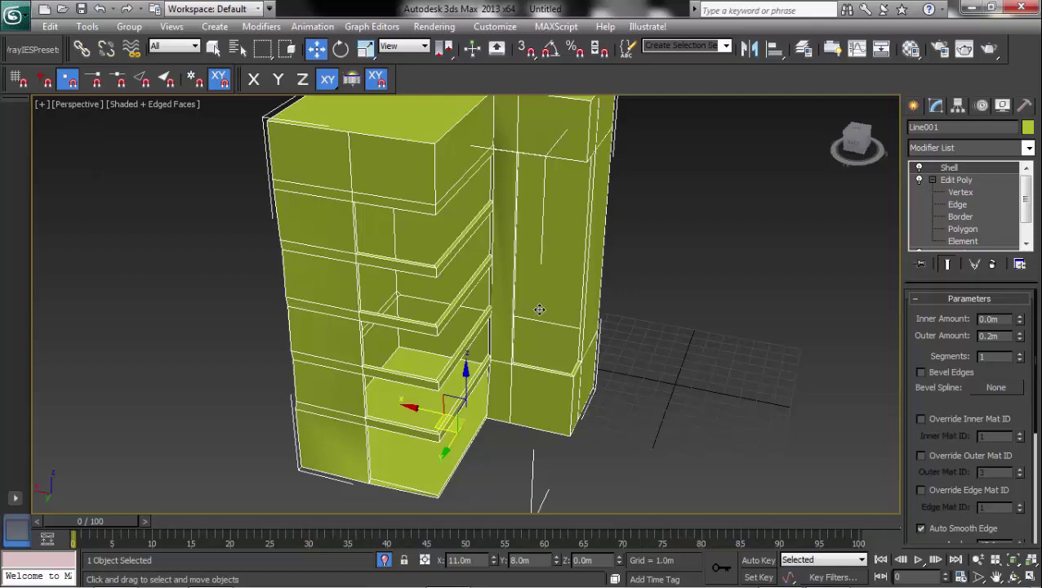
pyautogui.moveTo(690, 317); pyautogui.dragTo(749, 346, button='middle')
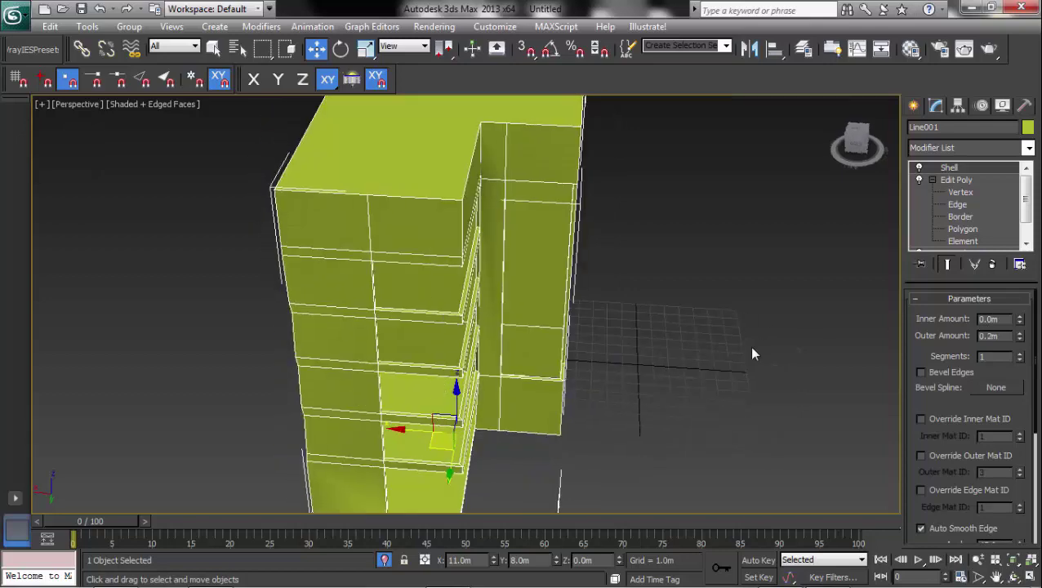
pyautogui.scroll(2, 749, 346)
pyautogui.moveTo(654, 349); pyautogui.dragTo(603, 338, button='middle')
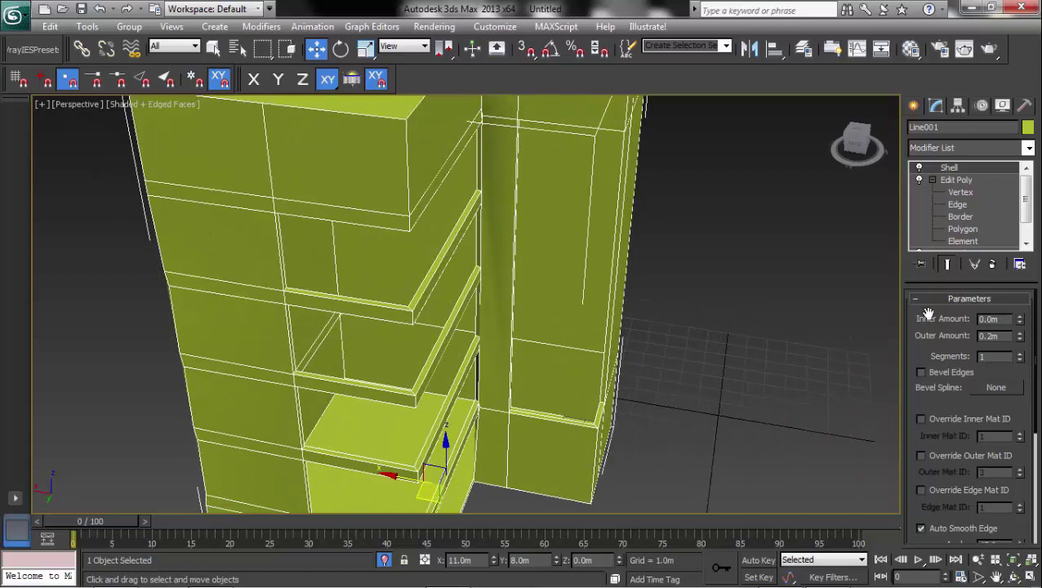
# - Try a larger Inner Amount and an Outer Amount of about 3.22 m for the Shell, undoing each change
pyautogui.moveTo(1020, 321); pyautogui.dragTo(958, 144)
pyautogui.hotkey('ctrl', 'z')
pyautogui.moveTo(1020, 338); pyautogui.dragTo(1014, 102)
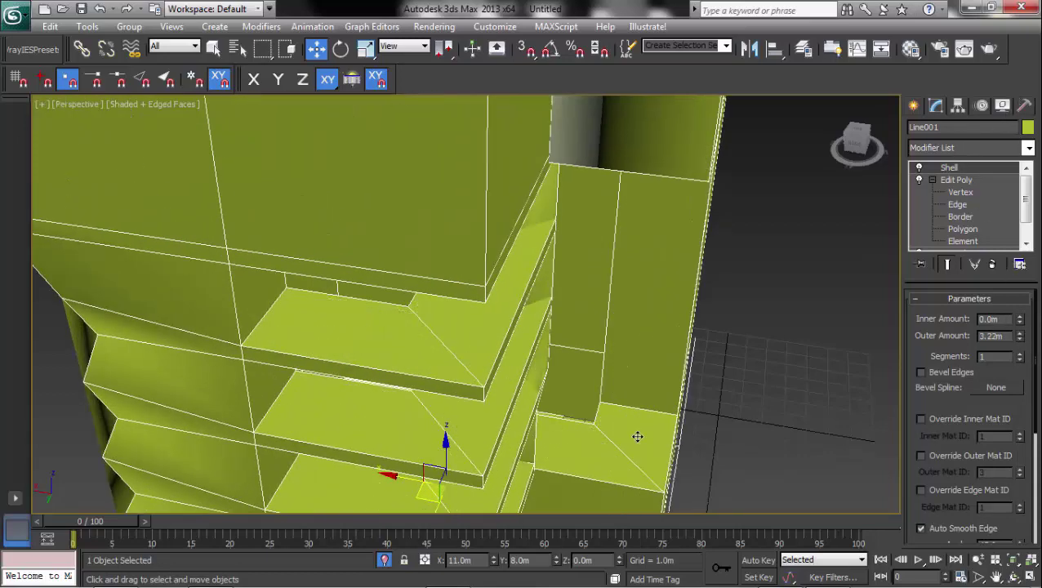
pyautogui.moveTo(638, 437); pyautogui.dragTo(699, 393, button='middle')
pyautogui.hotkey('ctrl', 'z')
# - Toggle the Shell's Straighten Corners off and on to compare the slab bands and corners
pyautogui.scroll(-5, 931, 403)
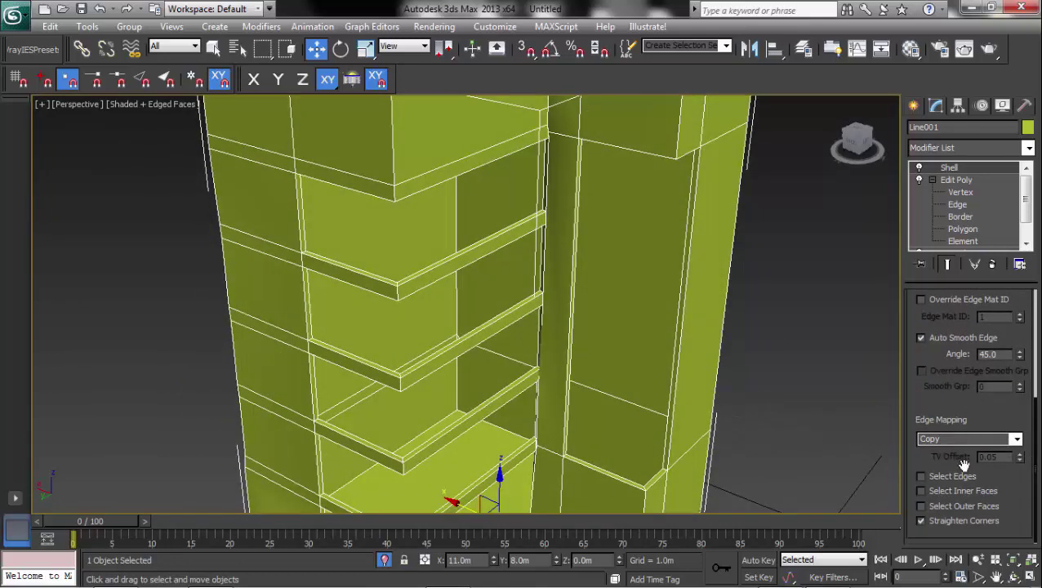
pyautogui.click(940, 519)
pyautogui.click(941, 520)
pyautogui.moveTo(433, 320); pyautogui.dragTo(466, 433, button='middle')
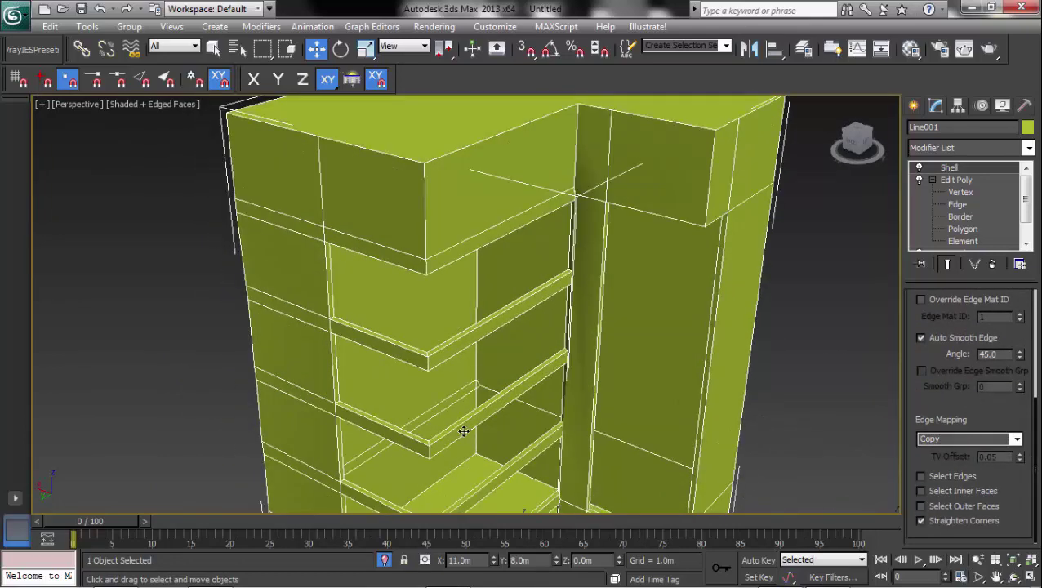
pyautogui.keyDown('alt'); pyautogui.moveTo(462, 367); pyautogui.dragTo(498, 351, button='middle'); pyautogui.keyUp('alt')
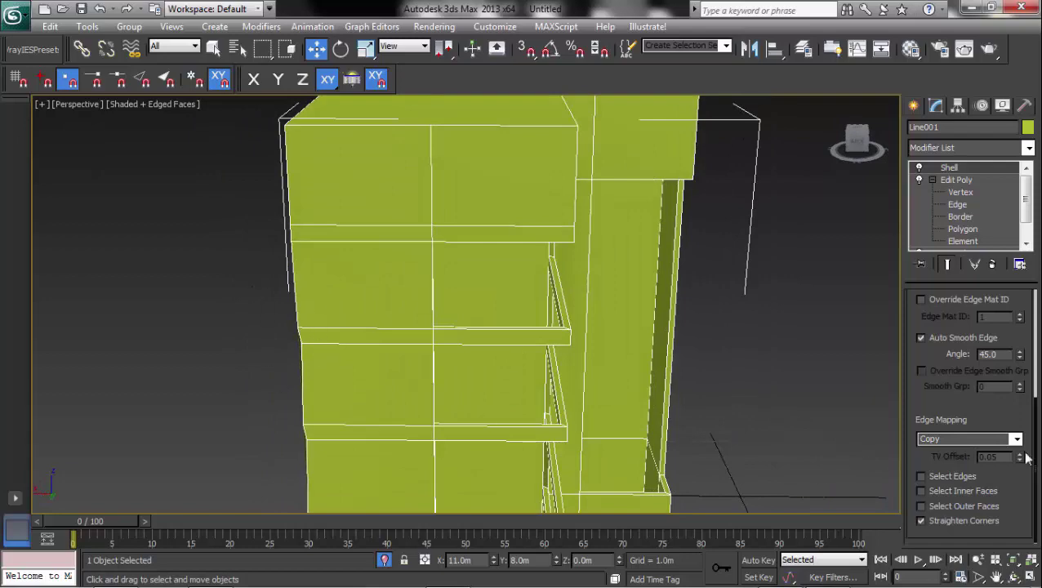
pyautogui.click(962, 521)
pyautogui.keyDown('alt'); pyautogui.moveTo(612, 425); pyautogui.dragTo(567, 372, button='middle'); pyautogui.keyUp('alt')
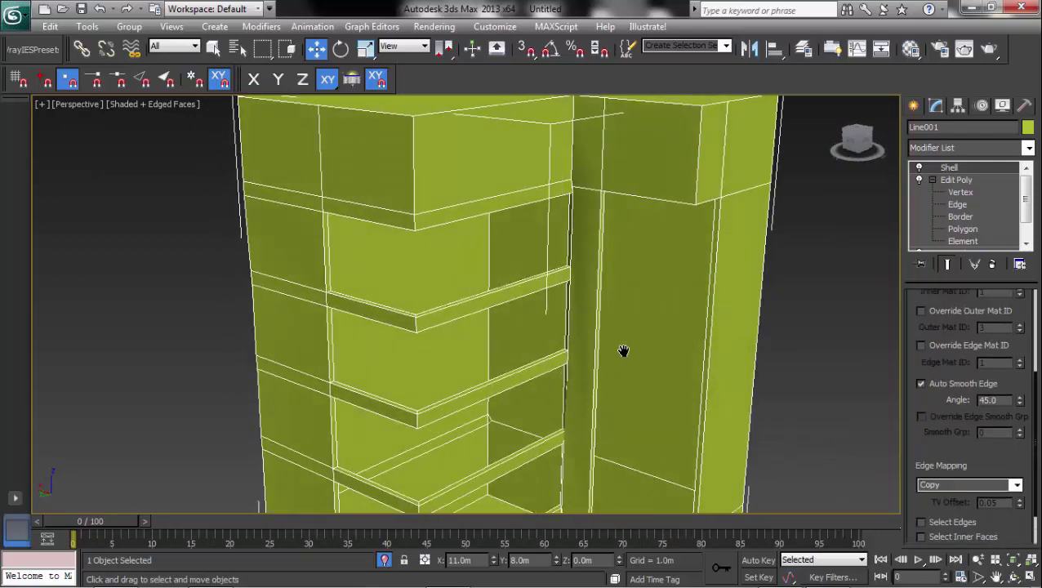
pyautogui.moveTo(623, 351); pyautogui.dragTo(615, 327, button='middle')
# - Raise the Shell's Outer Amount to 0.35 m and check the body from above
pyautogui.moveTo(937, 387); pyautogui.dragTo(964, 532)
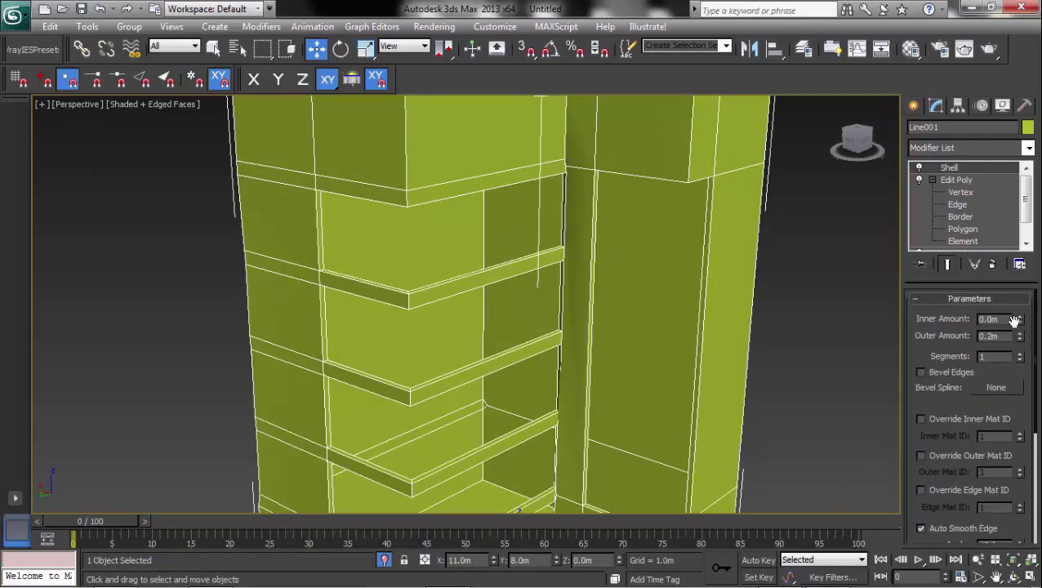
pyautogui.moveTo(1022, 340)
pyautogui.mouseDown()
pyautogui.moveTo(1036, 319)
pyautogui.moveTo(1036, 374)
pyautogui.moveTo(1024, 327)
pyautogui.mouseUp()
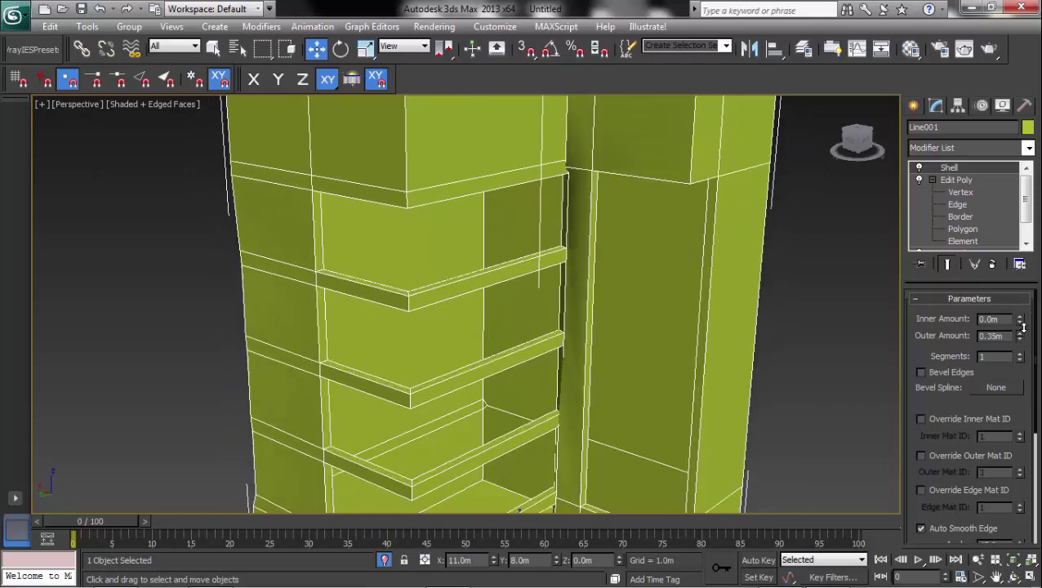
pyautogui.keyDown('alt'); pyautogui.moveTo(729, 341); pyautogui.dragTo(601, 231, button='middle'); pyautogui.keyUp('alt')
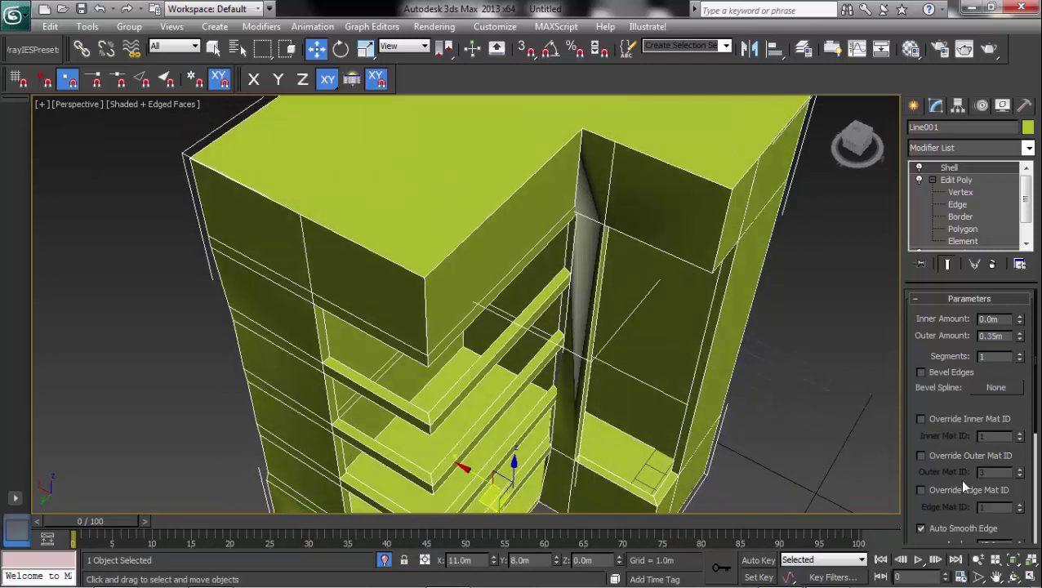
# - Switch Straighten Corners off and back on, comparing the roof edges and inner corner in perspective
pyautogui.scroll(-5, 960, 507)
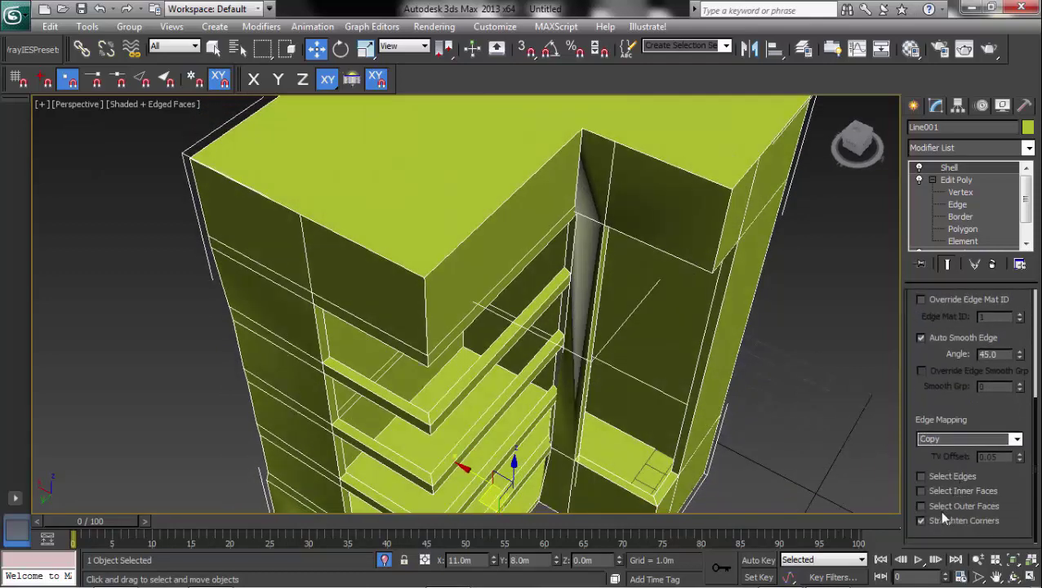
pyautogui.click(938, 519)
pyautogui.keyDown('alt'); pyautogui.moveTo(697, 401); pyautogui.dragTo(678, 462, button='middle'); pyautogui.keyUp('alt')
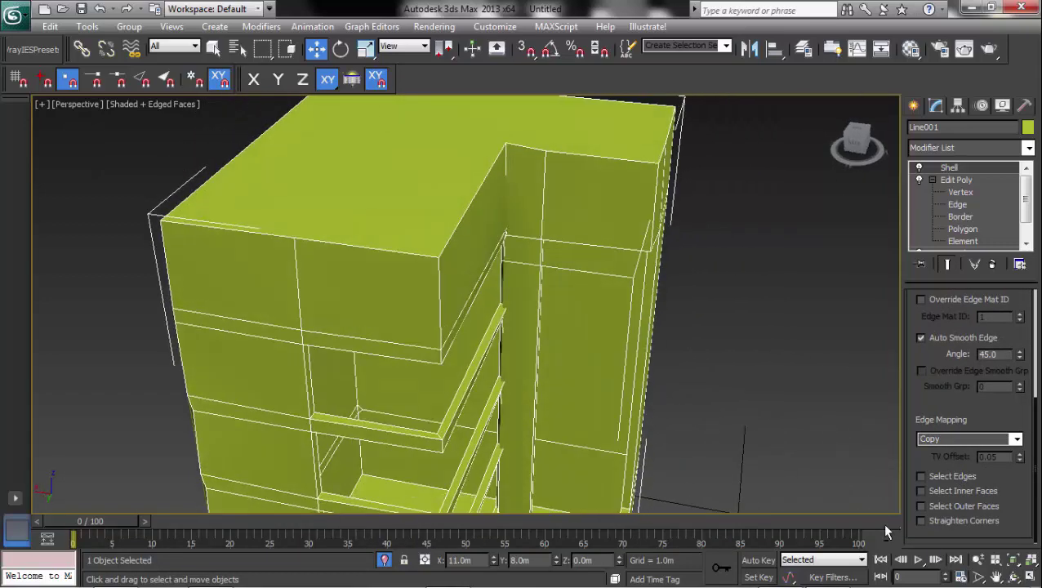
pyautogui.click(937, 520)
pyautogui.click(937, 520)
pyautogui.moveTo(581, 352); pyautogui.dragTo(580, 339, button='middle')
# - Compare the building's outline in the top view with Straighten Corners off and on, leaving it on
pyautogui.press('t')
pyautogui.scroll(3, 489, 382)
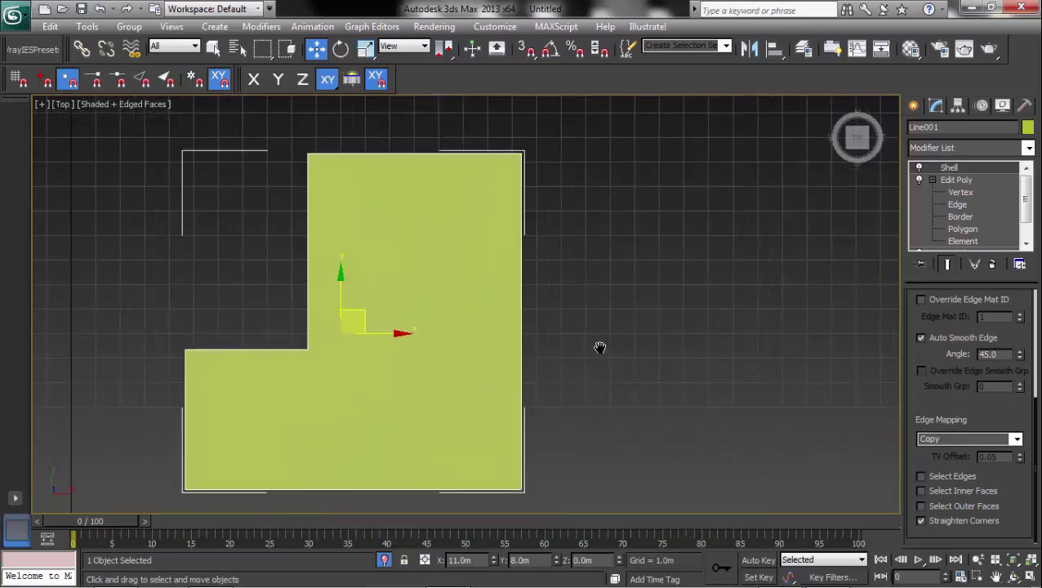
pyautogui.scroll(3, 498, 344)
pyautogui.click(955, 521)
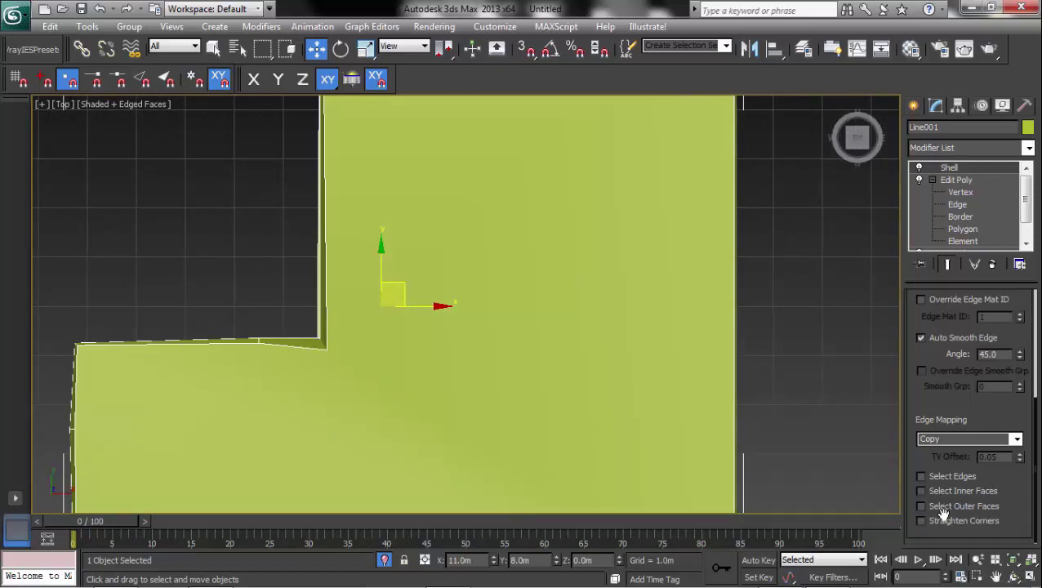
pyautogui.click(945, 523)
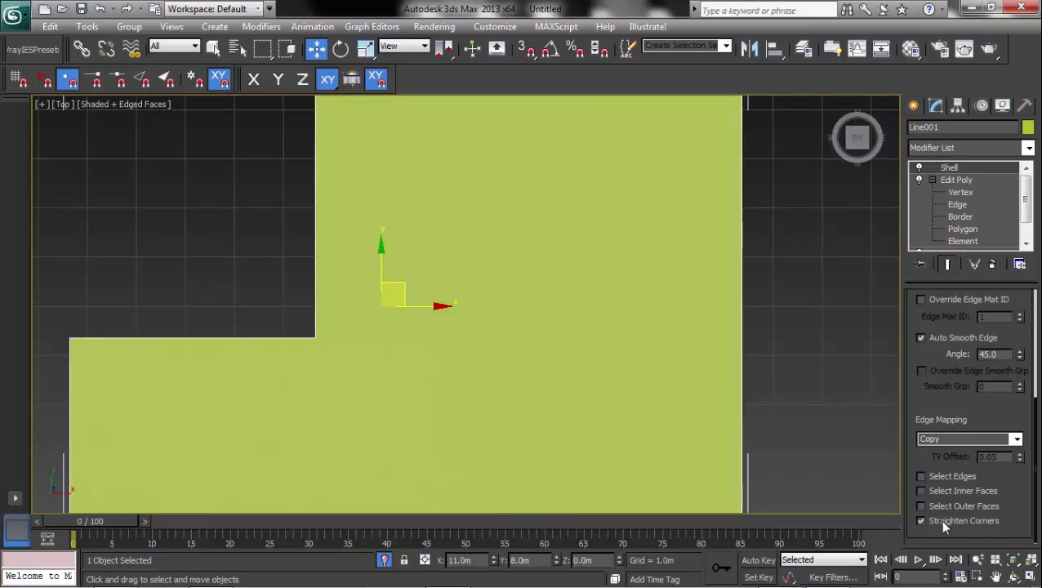
pyautogui.scroll(-5, 458, 326)
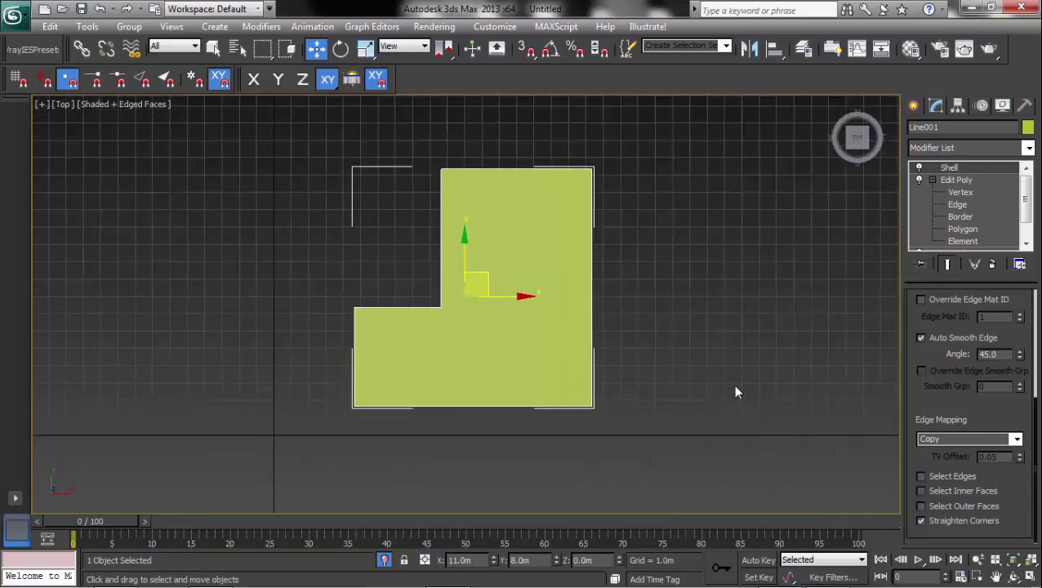
pyautogui.moveTo(574, 410); pyautogui.dragTo(540, 410, button='middle')
pyautogui.scroll(6, 539, 413)
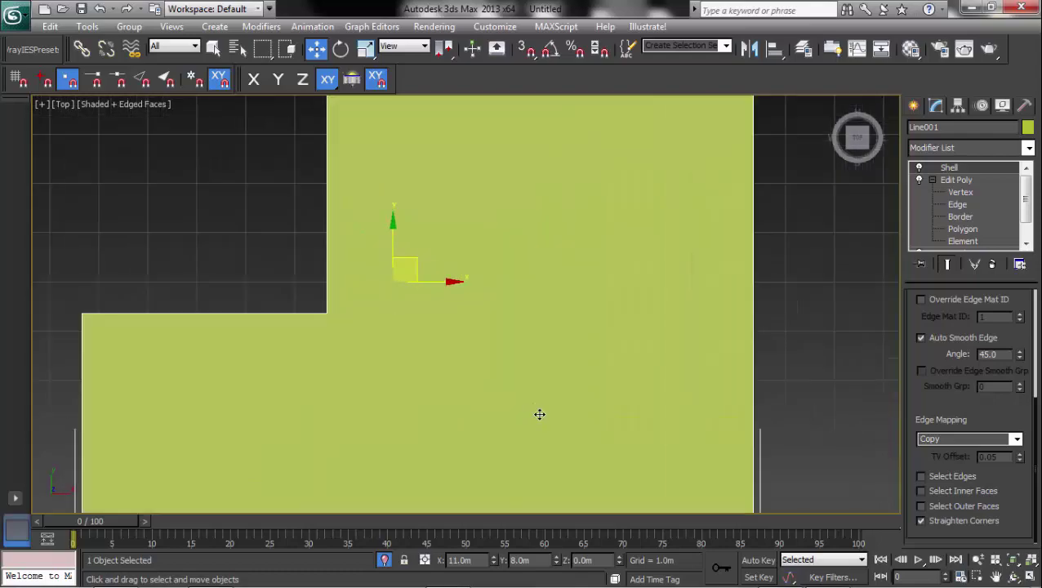
pyautogui.scroll(-3, 511, 391)
# - Return to the perspective view and examine the complete shelled building
pyautogui.keyDown('alt'); pyautogui.moveTo(595, 384); pyautogui.dragTo(699, 335, button='middle'); pyautogui.keyUp('alt')
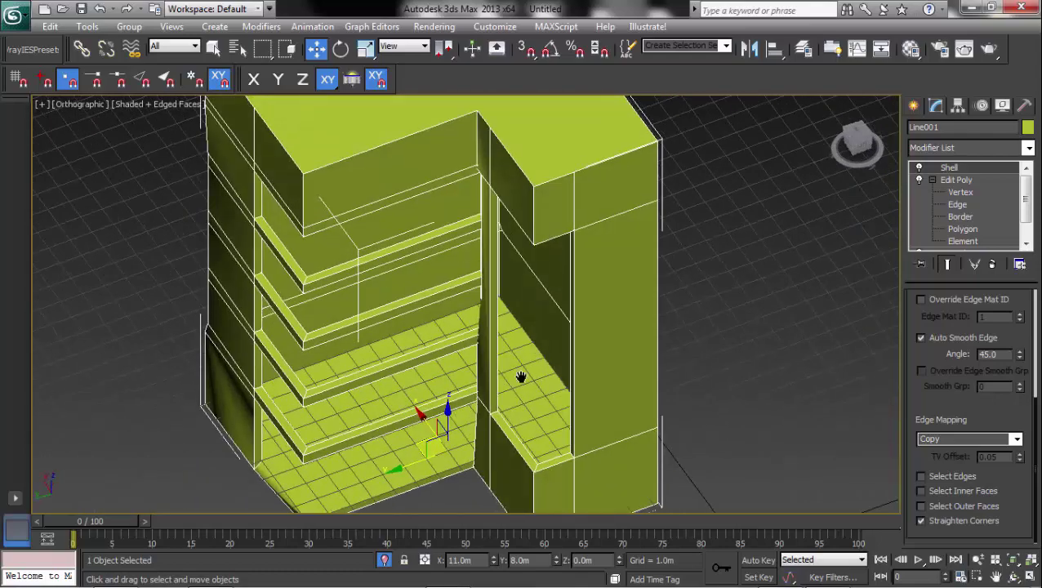
pyautogui.moveTo(521, 377); pyautogui.dragTo(539, 349, button='middle')
pyautogui.press('p')
pyautogui.scroll(-5, 540, 349)
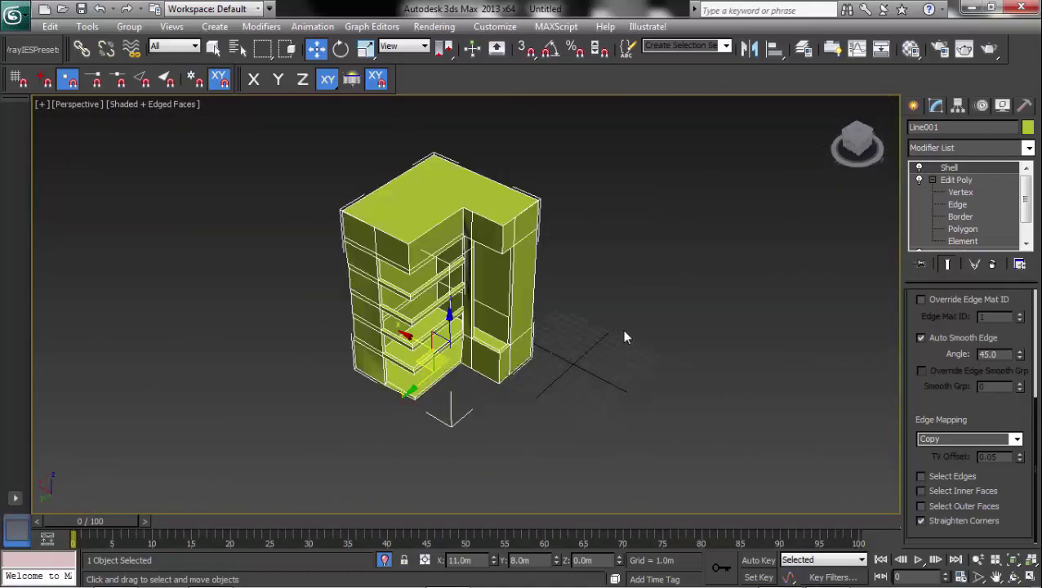
pyautogui.keyDown('alt'); pyautogui.moveTo(623, 335); pyautogui.dragTo(637, 317, button='middle'); pyautogui.keyUp('alt')
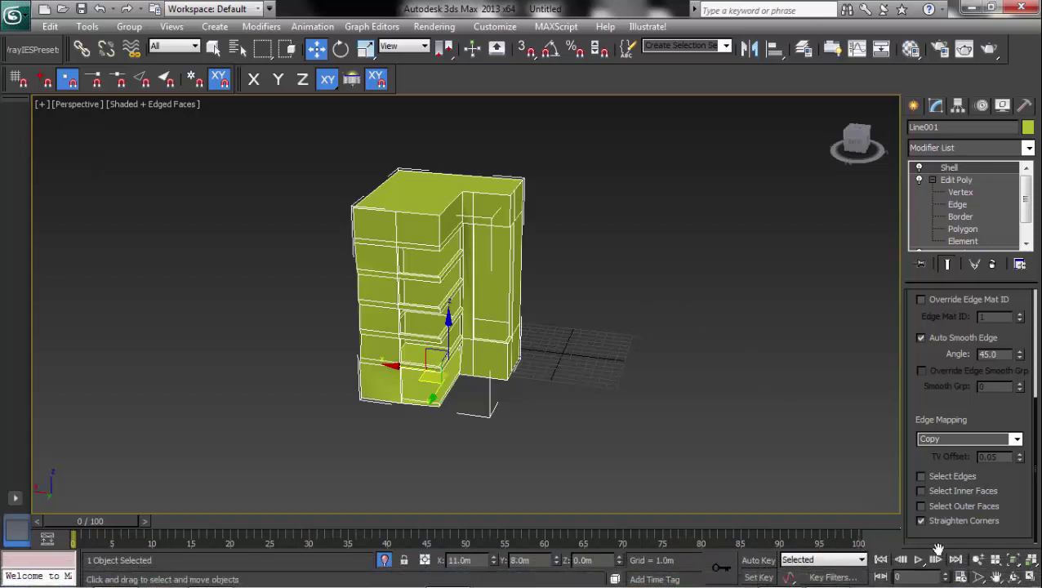
pyautogui.moveTo(569, 373); pyautogui.dragTo(576, 392, button='middle')
pyautogui.scroll(3, 575, 392)
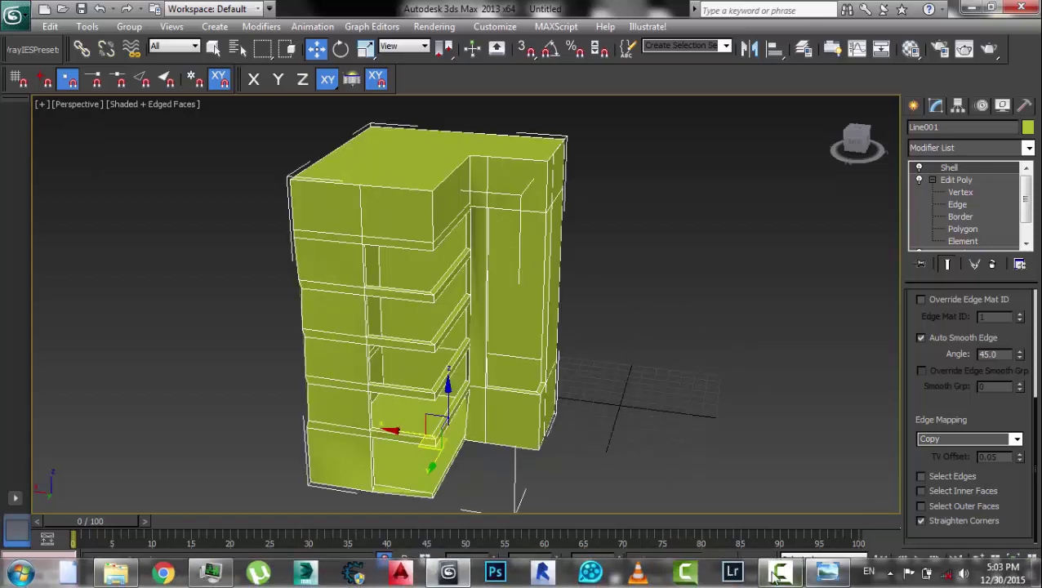
pyautogui.click(779, 574)
pyautogui.moveTo(586, 368); pyautogui.dragTo(623, 378, button='middle')
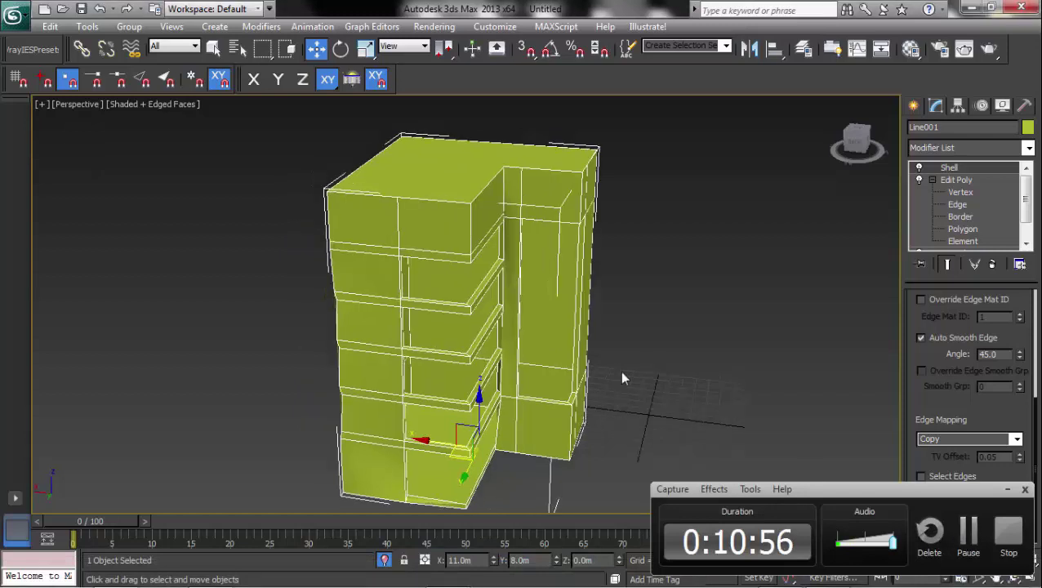
pyautogui.click(968, 531)
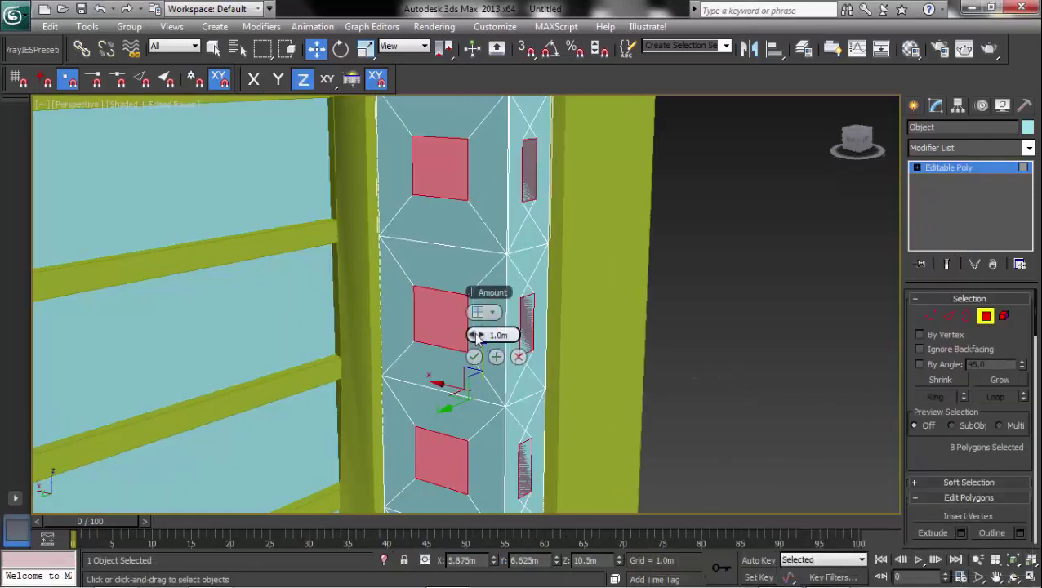
# - Inset the eight selected corner glazing polygons individually by a small amount, leaving narrow frame strips between the panes
pyautogui.moveTo(480, 338); pyautogui.dragTo(478, 330)
pyautogui.click(474, 356)
pyautogui.keyDown('alt'); pyautogui.moveTo(477, 349); pyautogui.dragTo(506, 354, button='middle'); pyautogui.keyUp('alt')
pyautogui.rightClick(507, 354)
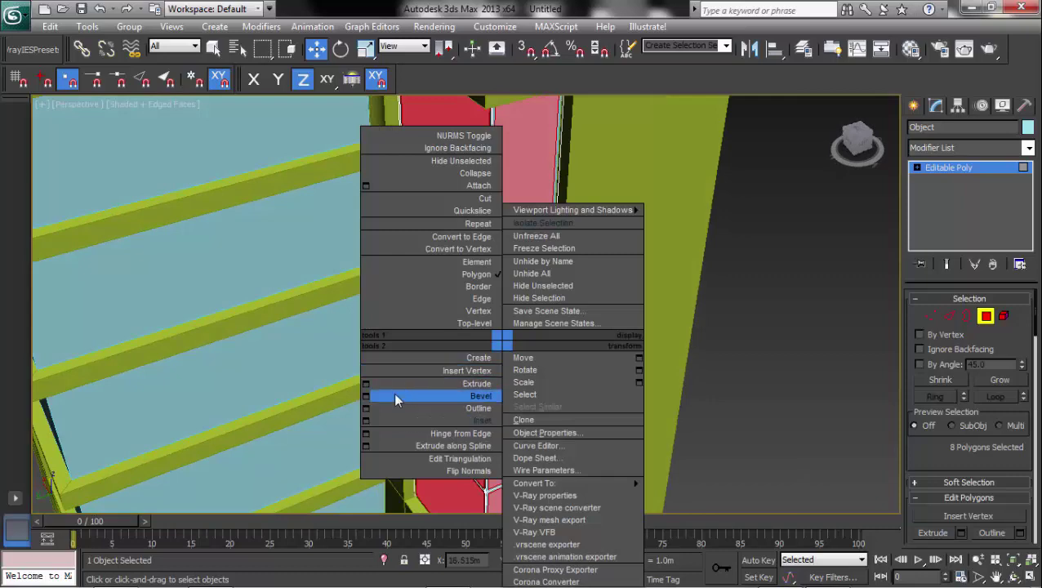
pyautogui.click(364, 391)
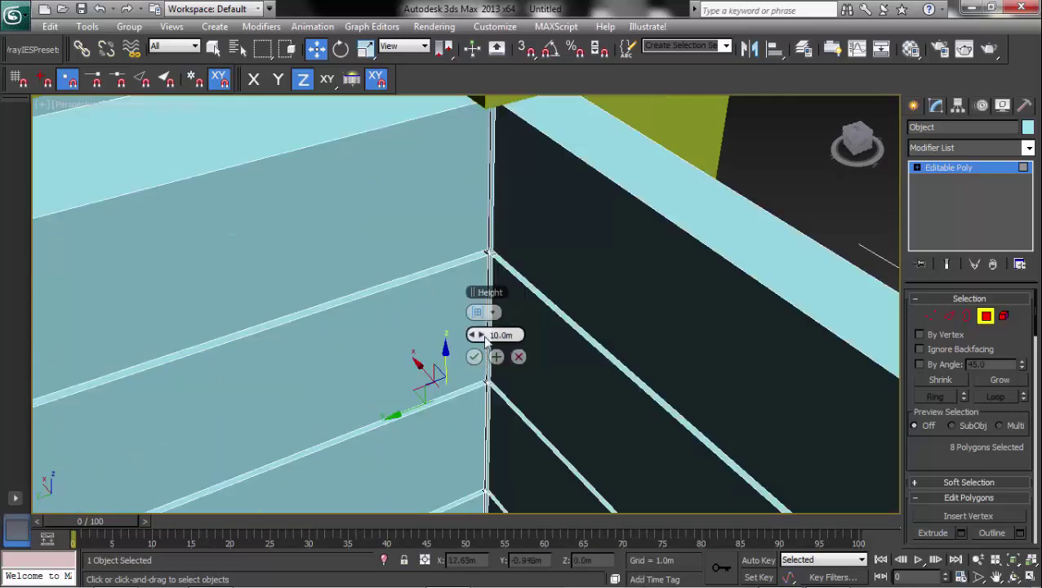
pyautogui.rightClick(478, 335)
pyautogui.keyDown('alt'); pyautogui.moveTo(363, 365); pyautogui.dragTo(489, 372, button='middle'); pyautogui.keyUp('alt')
pyautogui.scroll(3, 562, 279)
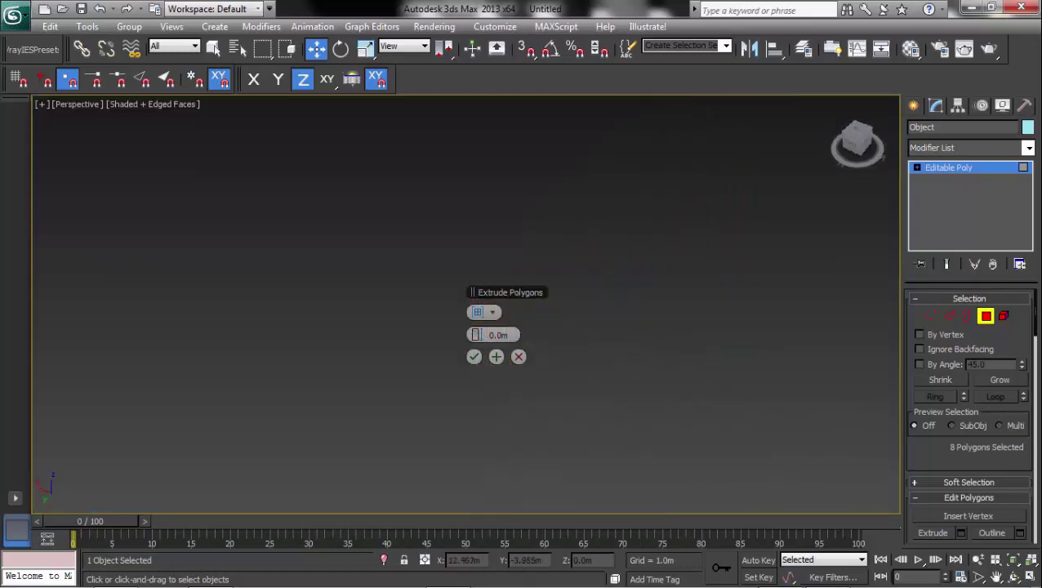
pyautogui.scroll(-2, 563, 286)
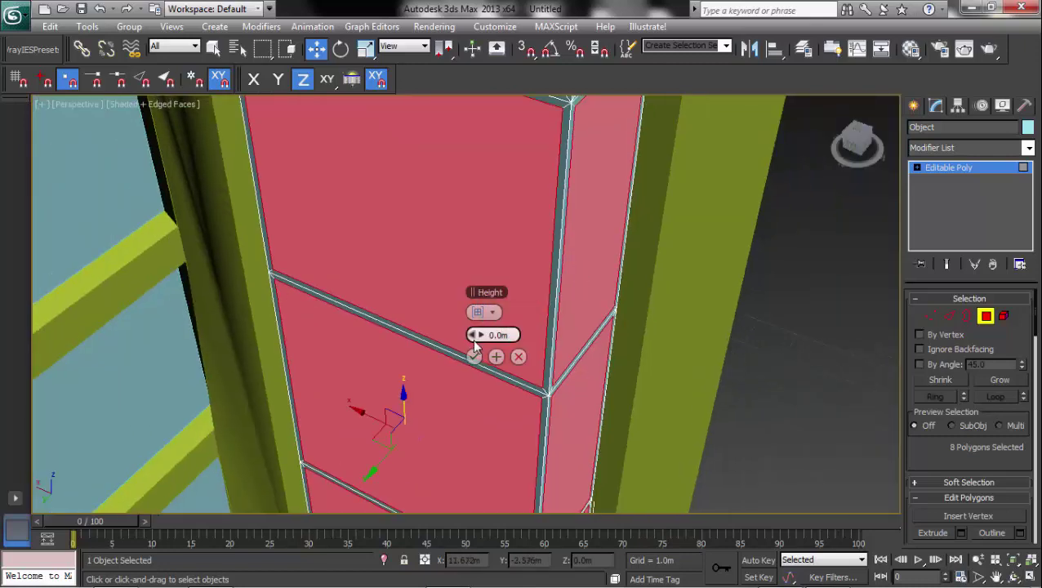
pyautogui.moveTo(472, 341); pyautogui.dragTo(473, 327)
pyautogui.click(519, 357)
# - Detach the eight selected glass panes from the corner glazing as a separate object, keeping the default name
pyautogui.keyDown('alt'); pyautogui.moveTo(524, 368); pyautogui.dragTo(799, 379, button='middle'); pyautogui.keyUp('alt')
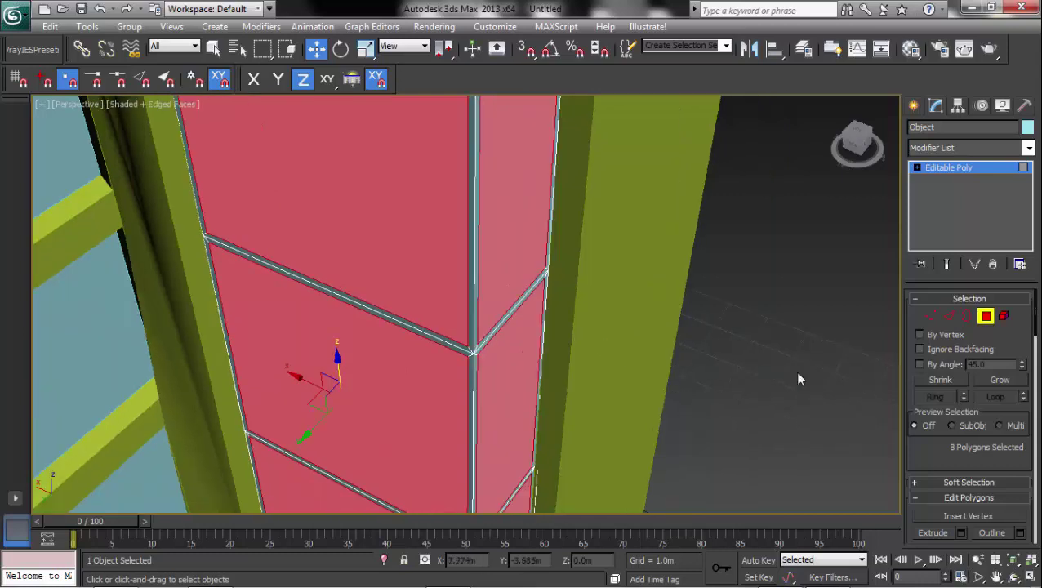
pyautogui.scroll(-10, 917, 459)
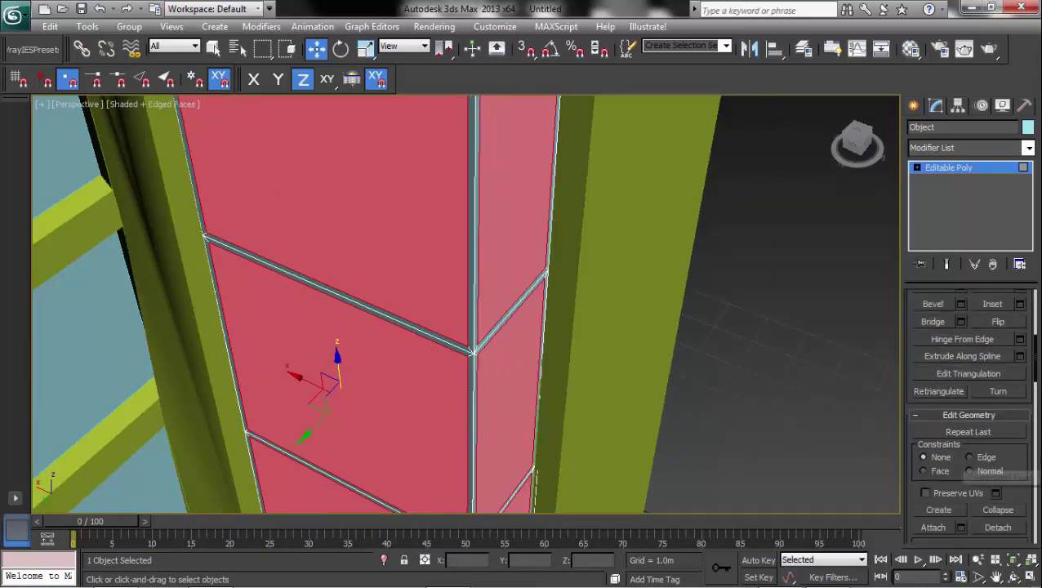
pyautogui.click(998, 366)
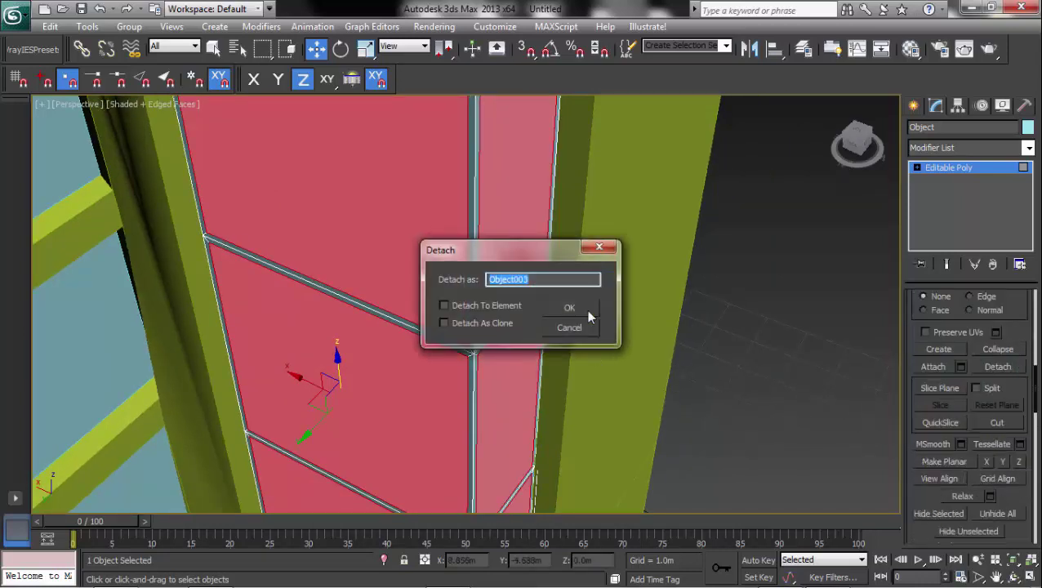
pyautogui.click(587, 310)
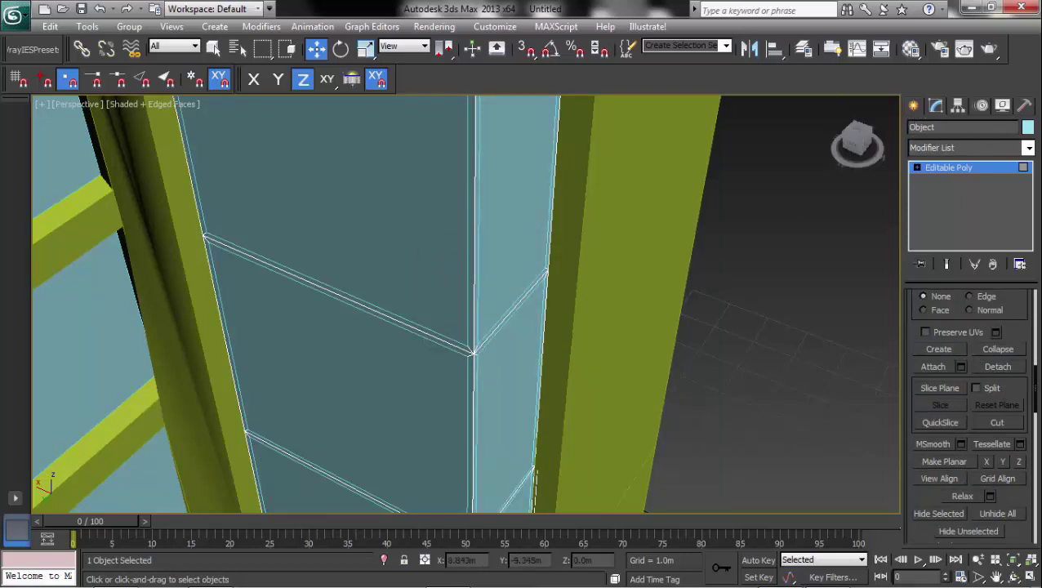
# - Change the remaining frame strips' object color to pale cream and leave modifier editing
pyautogui.click(1027, 129)
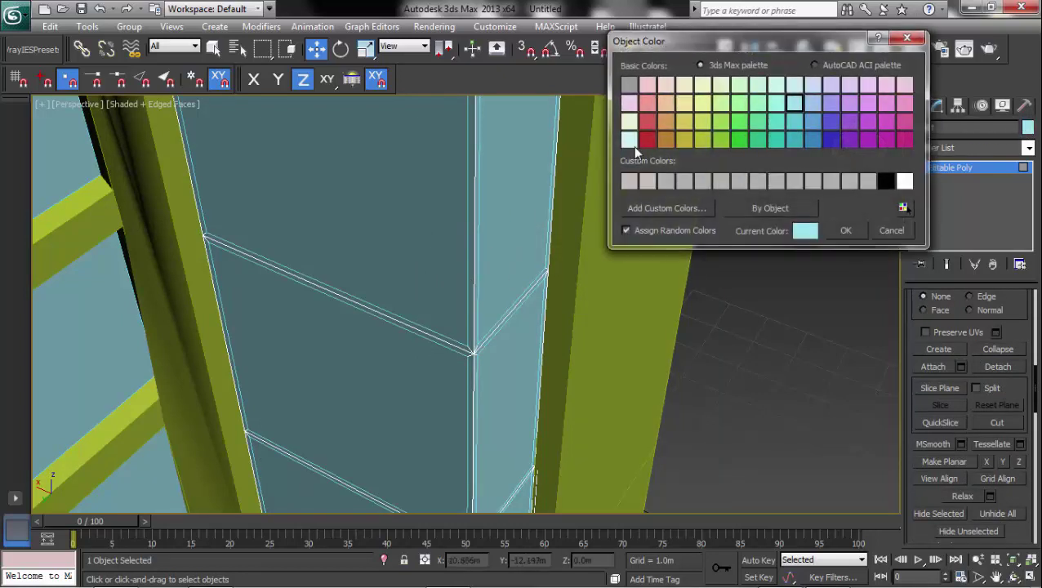
pyautogui.click(629, 120)
pyautogui.click(845, 231)
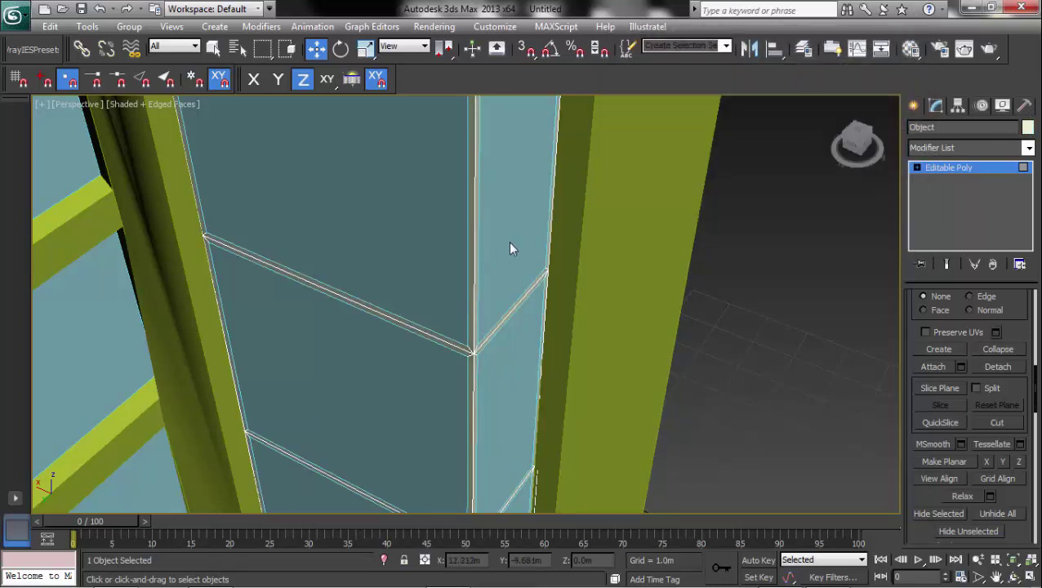
pyautogui.click(915, 107)
# - Select the detached glass panes together with the frame strips and isolate the two objects
pyautogui.click(510, 255)
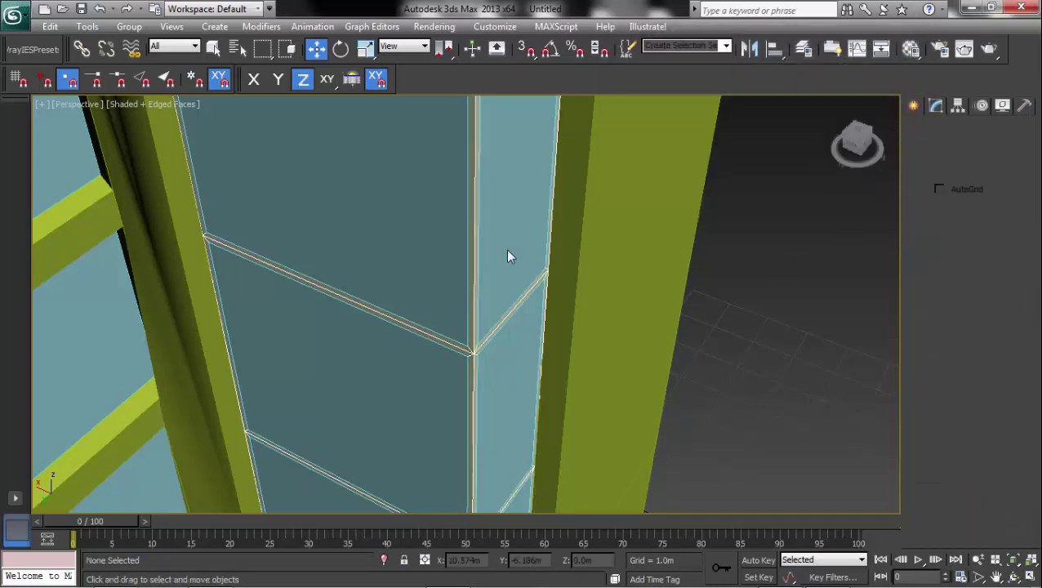
pyautogui.keyDown('ctrl'); pyautogui.click(472, 244); pyautogui.keyUp('ctrl')
pyautogui.scroll(4, 474, 253)
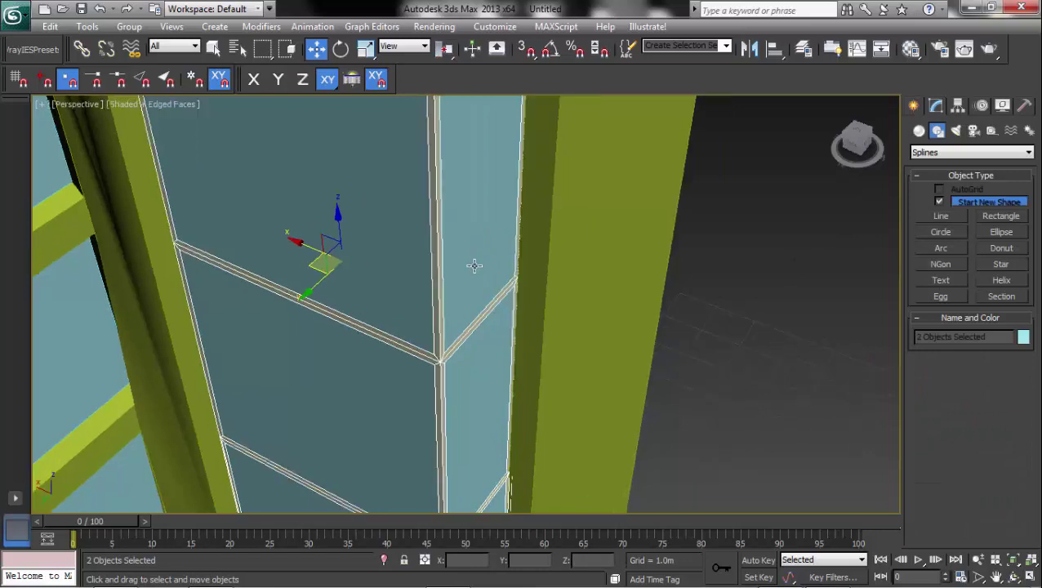
pyautogui.rightClick(384, 275)
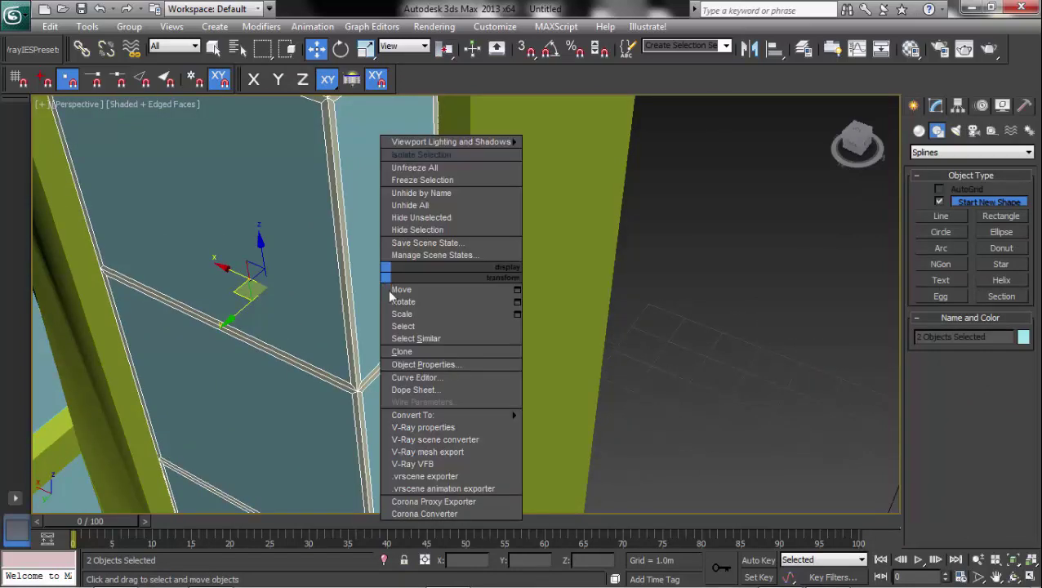
pyautogui.click(433, 180)
pyautogui.keyDown('alt'); pyautogui.moveTo(327, 322); pyautogui.dragTo(631, 340, button='middle'); pyautogui.keyUp('alt')
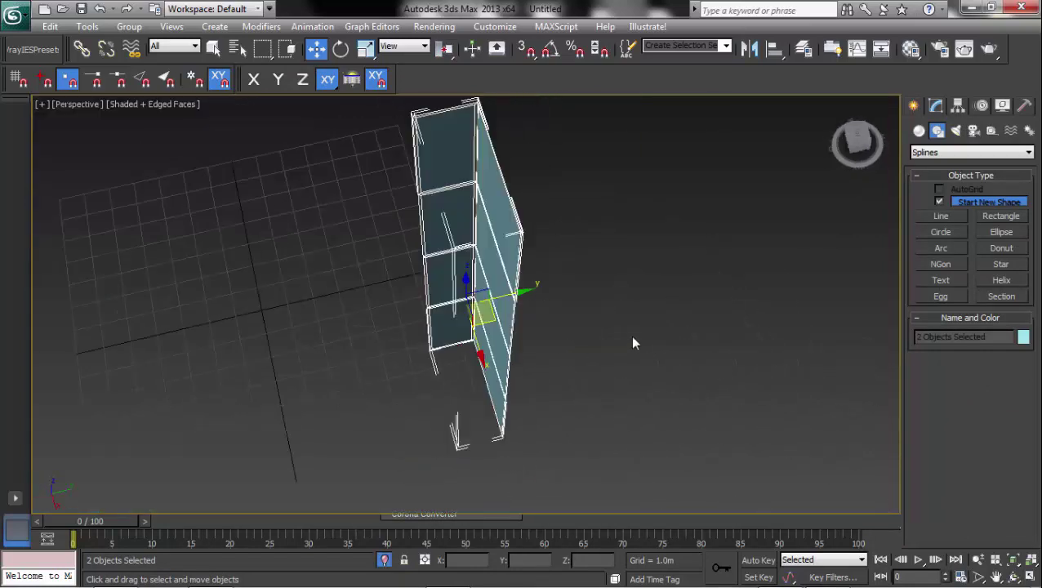
# - Select only the cream frame strips of the isolated corner glazing and show their modifier settings
pyautogui.click(632, 339)
pyautogui.scroll(4, 533, 280)
pyautogui.moveTo(528, 297); pyautogui.dragTo(500, 390, button='middle')
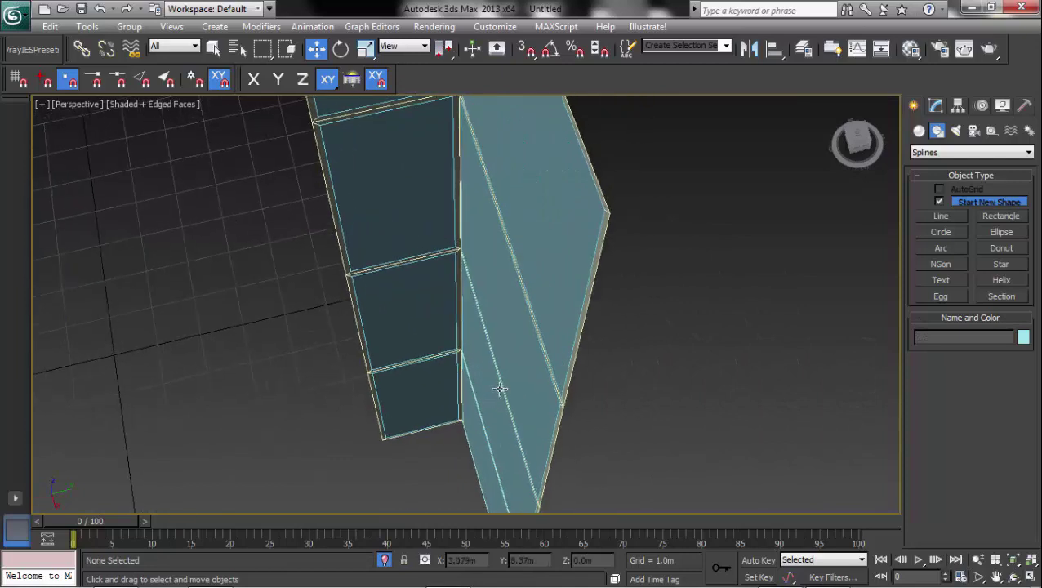
pyautogui.click(596, 258)
pyautogui.keyDown('alt'); pyautogui.moveTo(615, 302); pyautogui.dragTo(646, 277, button='middle'); pyautogui.keyUp('alt')
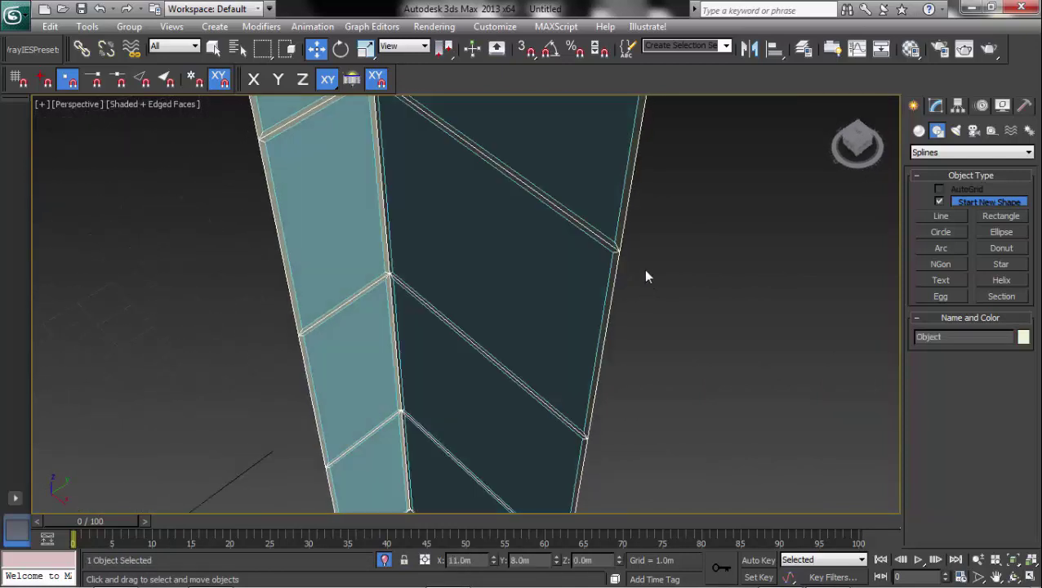
pyautogui.click(622, 239)
pyautogui.click(937, 106)
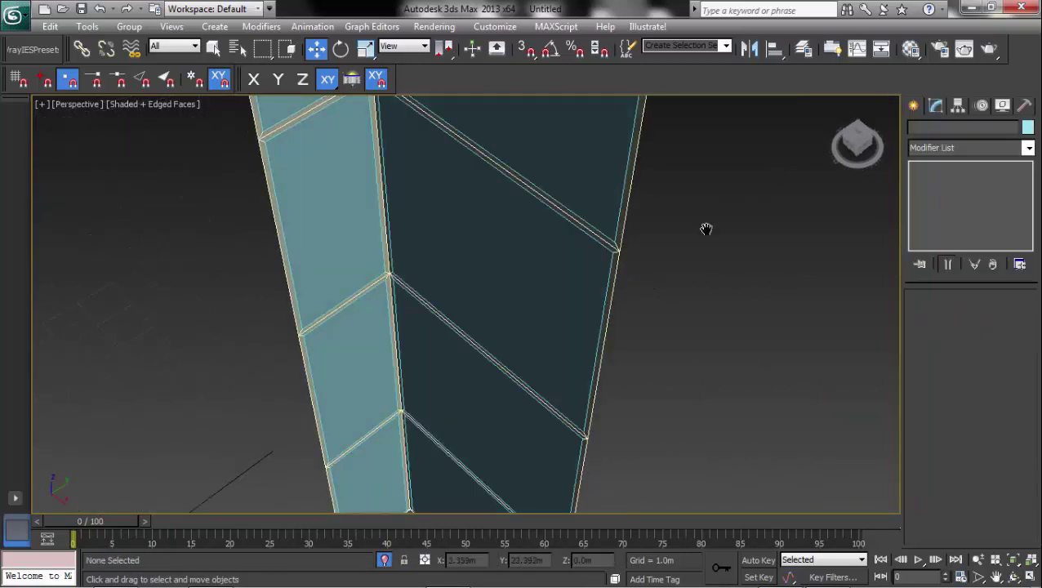
pyautogui.moveTo(705, 228); pyautogui.dragTo(623, 310, button='middle')
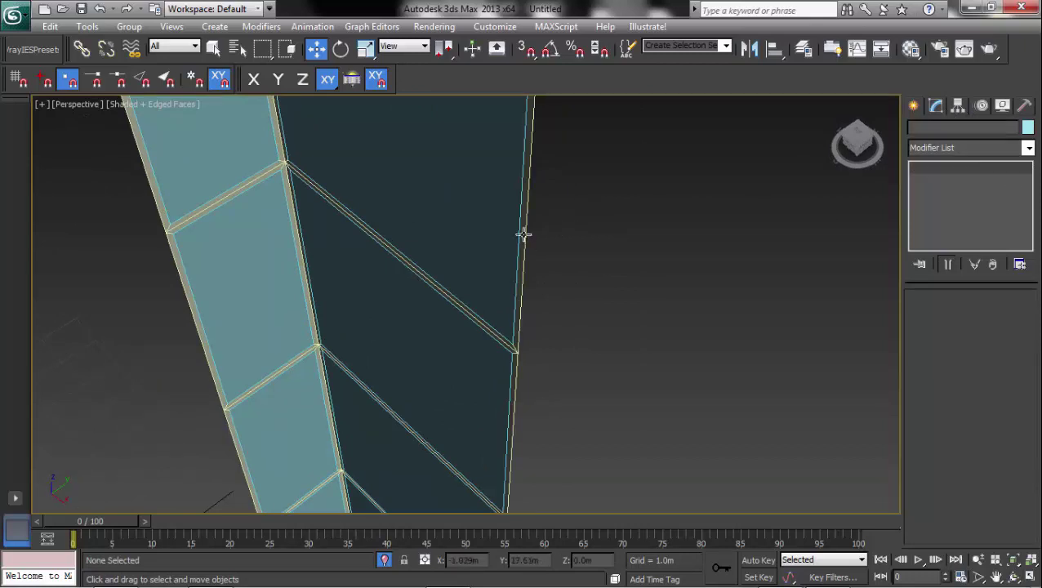
pyautogui.click(525, 236)
pyautogui.click(1028, 148)
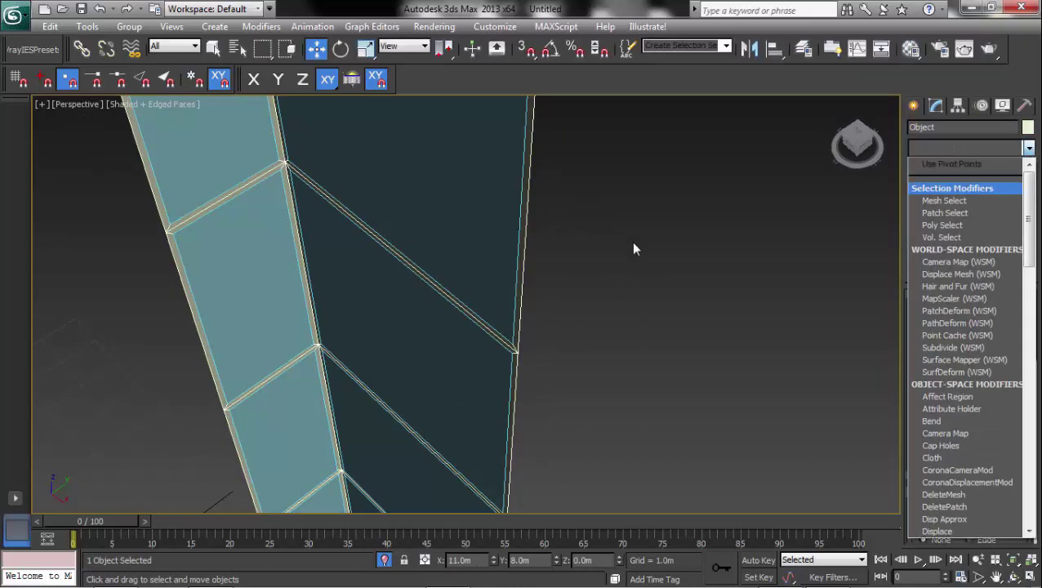
pyautogui.write('c')
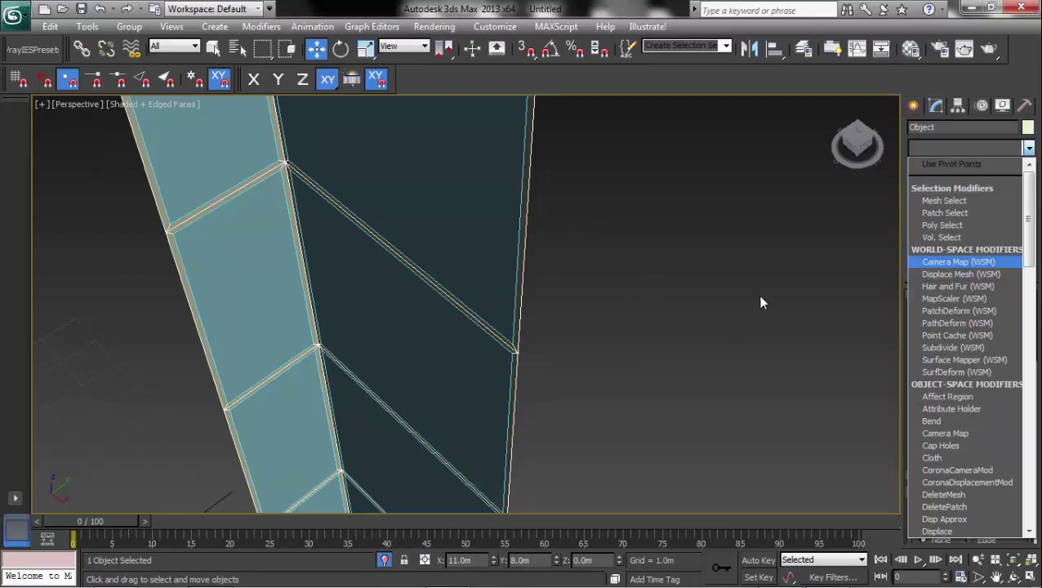
pyautogui.write('po')
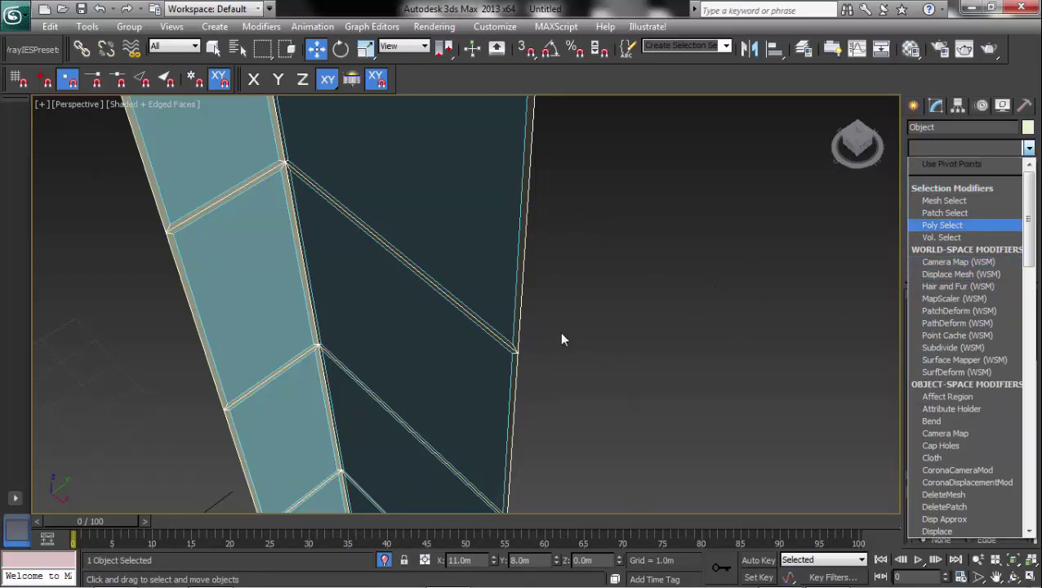
pyautogui.click(728, 267)
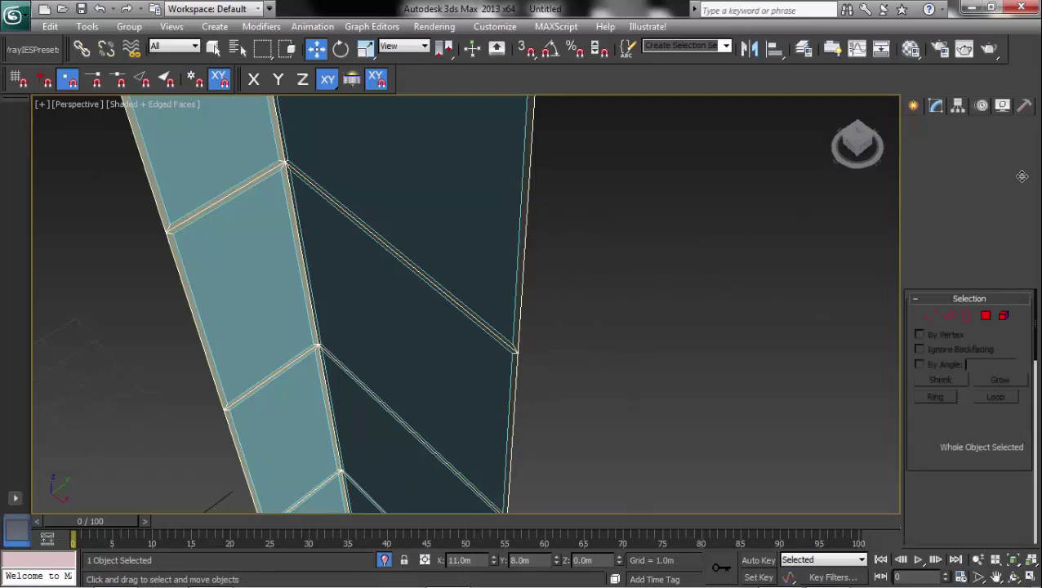
pyautogui.click(1029, 149)
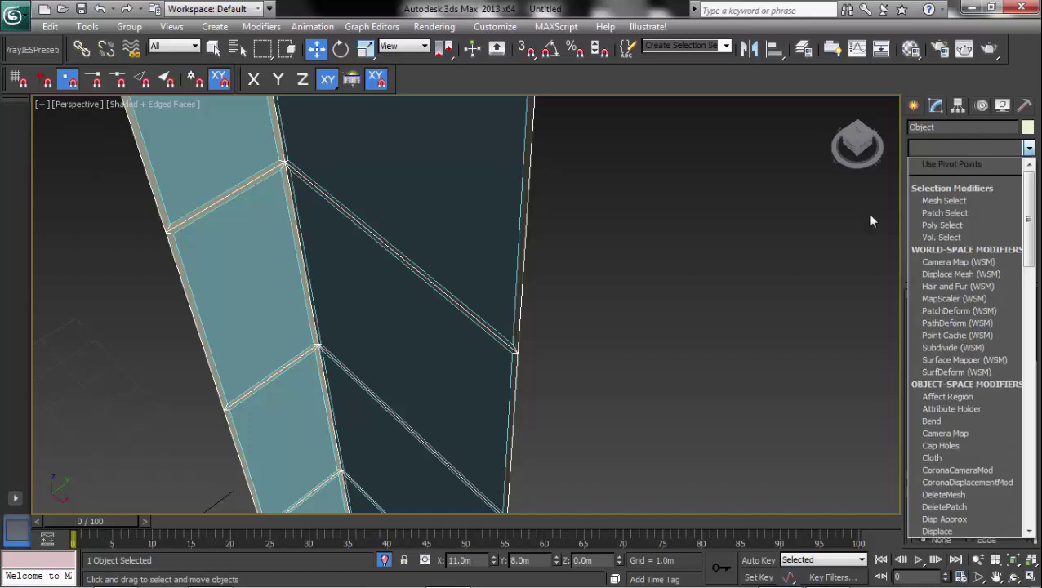
pyautogui.click(1029, 148)
pyautogui.click(1029, 149)
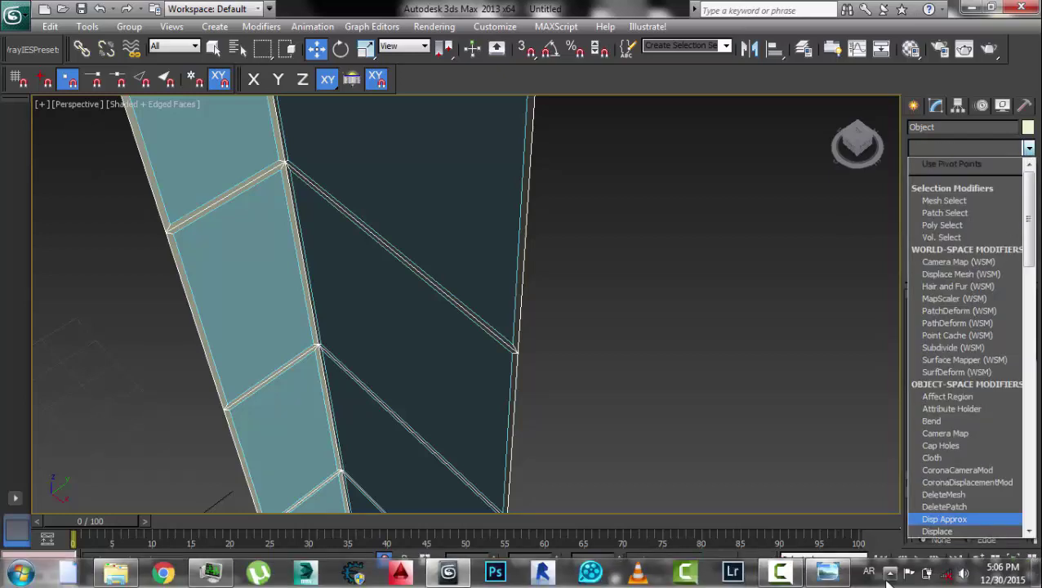
# - Switch the keyboard input language from Arabic to English (United States)
pyautogui.click(870, 574)
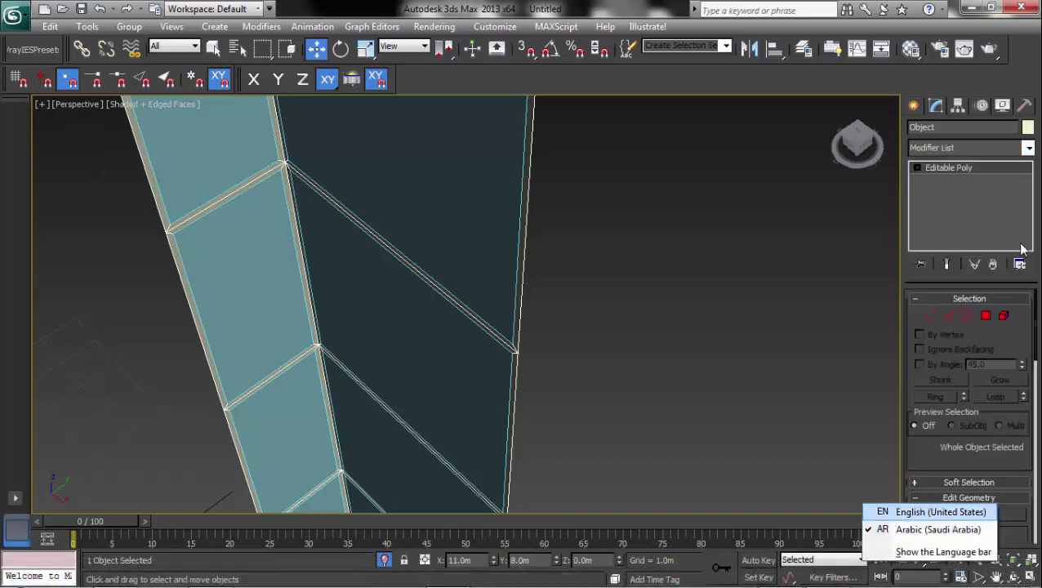
pyautogui.click(919, 510)
pyautogui.click(1028, 149)
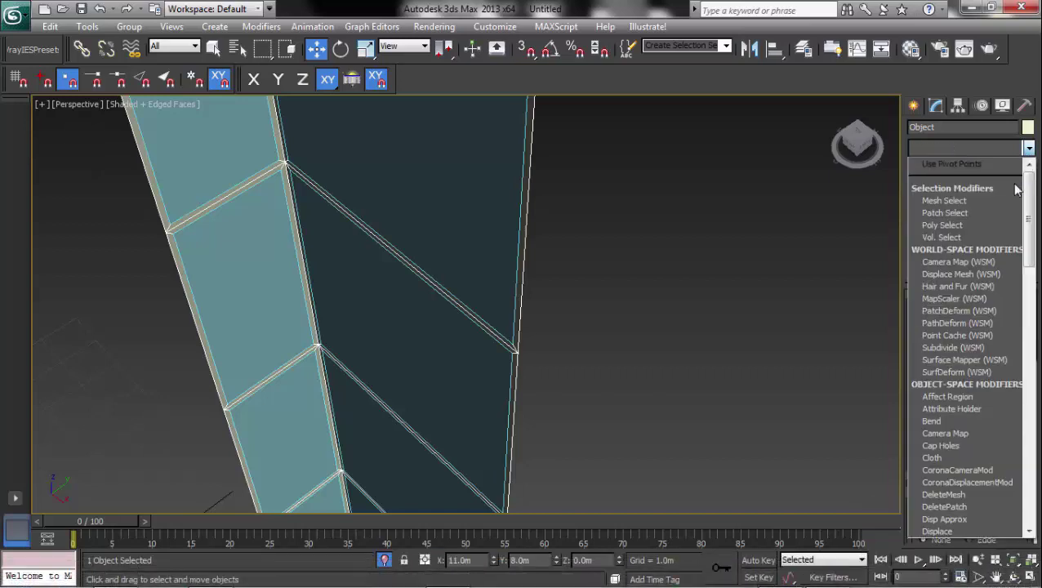
pyautogui.click(869, 580)
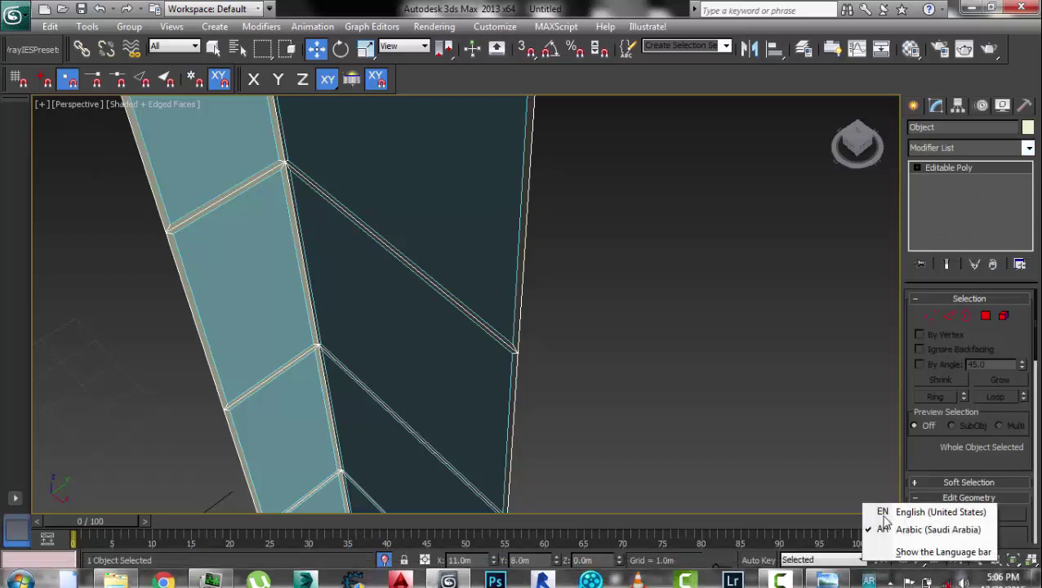
pyautogui.click(898, 513)
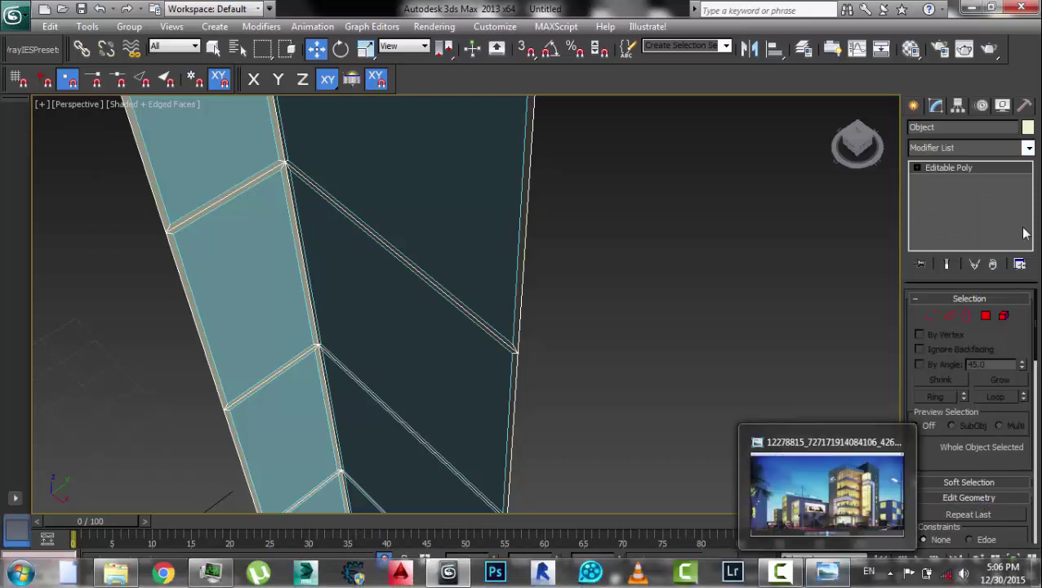
# - Add a Shell modifier to the frame strips and set its outer amount to 0.11 m
pyautogui.click(1029, 148)
pyautogui.write('sh')
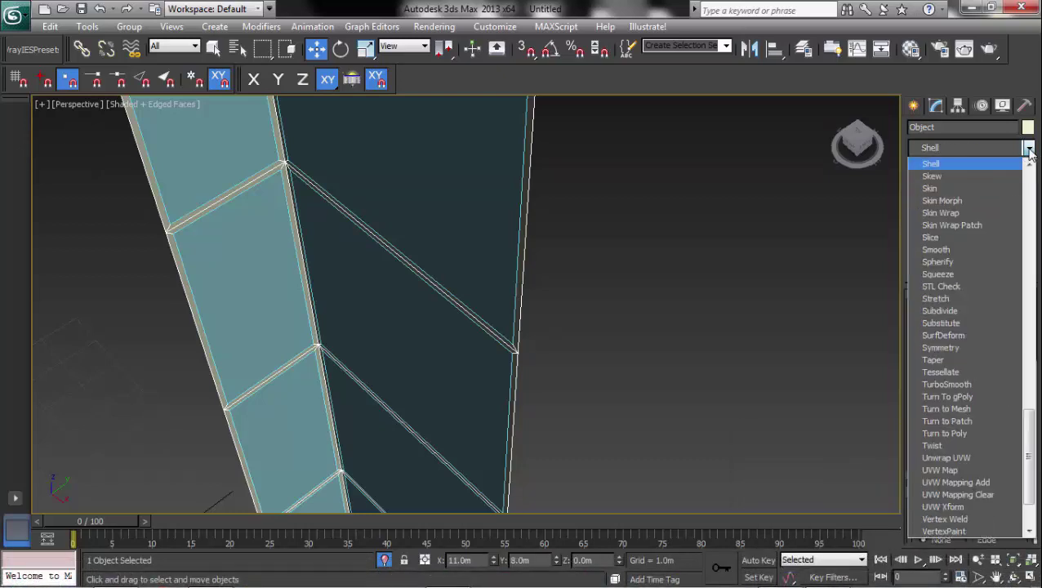
pyautogui.click(950, 163)
pyautogui.keyDown('alt'); pyautogui.moveTo(603, 379); pyautogui.dragTo(453, 222, button='middle'); pyautogui.keyUp('alt')
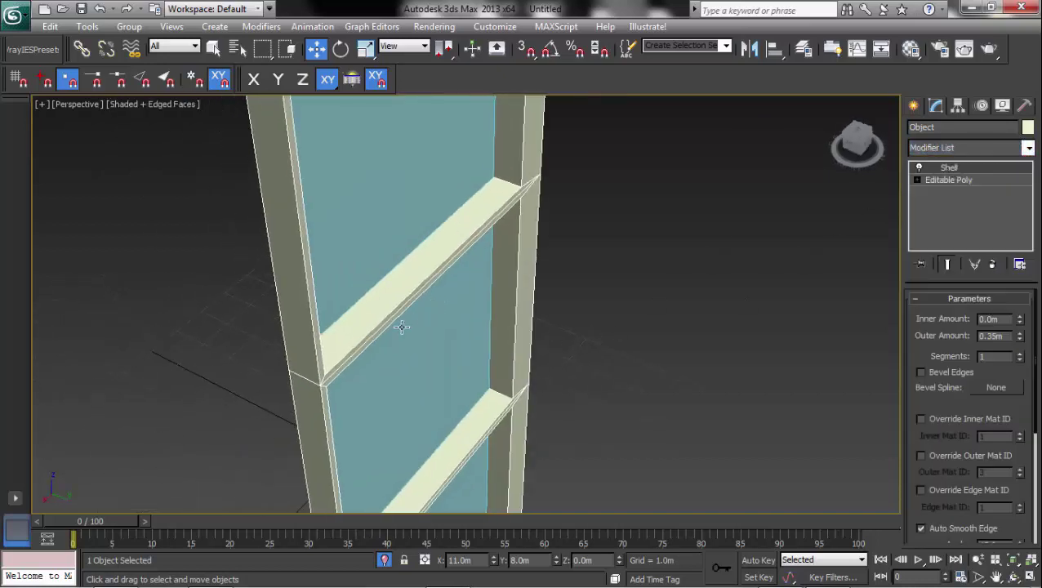
pyautogui.keyDown('alt'); pyautogui.moveTo(401, 327); pyautogui.dragTo(418, 243, button='middle'); pyautogui.keyUp('alt')
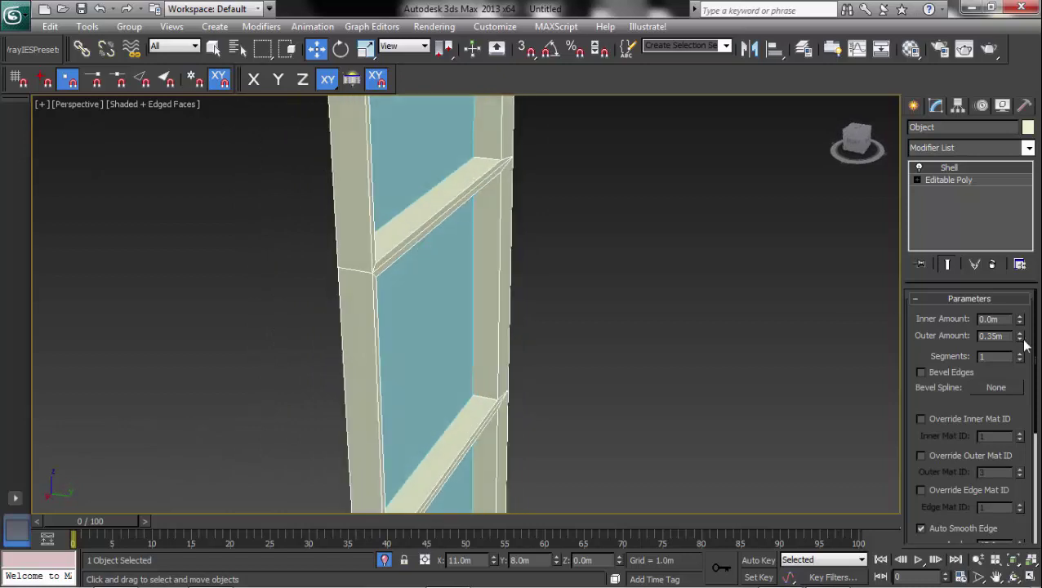
pyautogui.rightClick(1021, 339)
pyautogui.moveTo(1021, 338); pyautogui.dragTo(1016, 323)
pyautogui.keyDown('alt'); pyautogui.moveTo(572, 384); pyautogui.dragTo(666, 393, button='middle'); pyautogui.keyUp('alt')
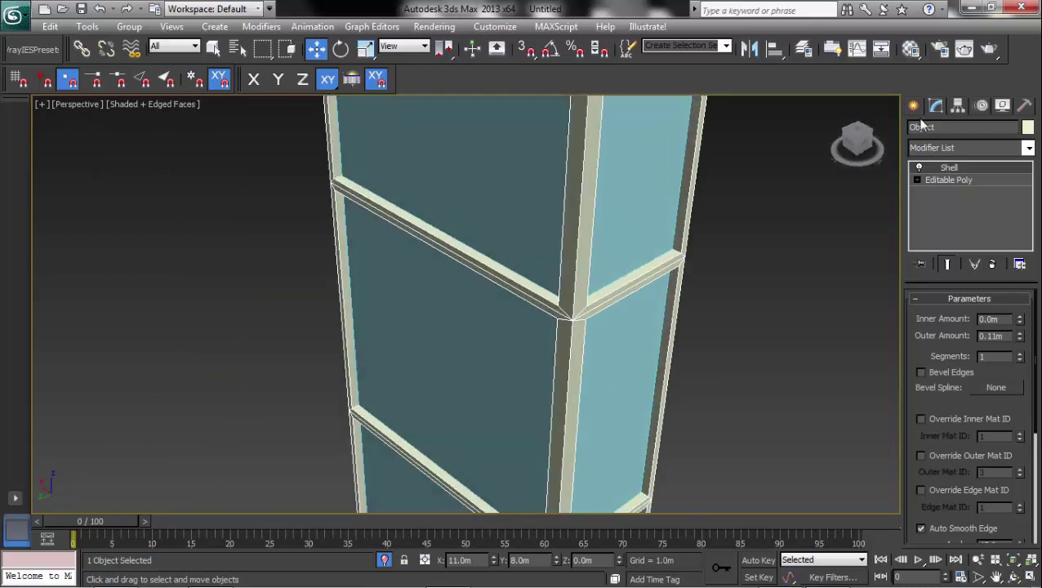
# - Select the detached glass panes and add a Shell modifier to them
pyautogui.click(913, 106)
pyautogui.click(640, 205)
pyautogui.keyDown('alt'); pyautogui.moveTo(635, 225); pyautogui.dragTo(478, 261, button='middle'); pyautogui.keyUp('alt')
pyautogui.click(936, 105)
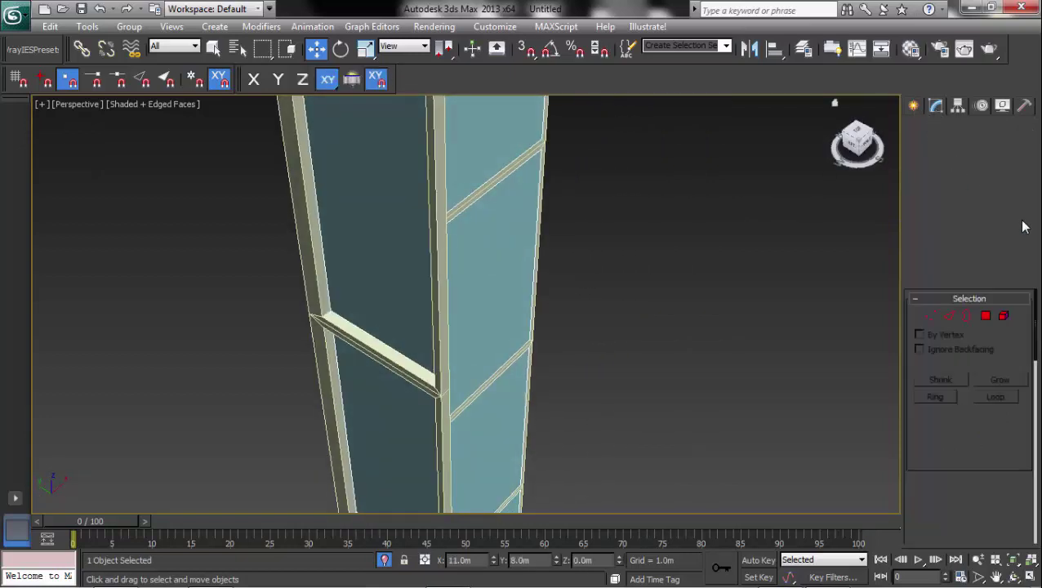
pyautogui.click(1029, 148)
pyautogui.write('sh')
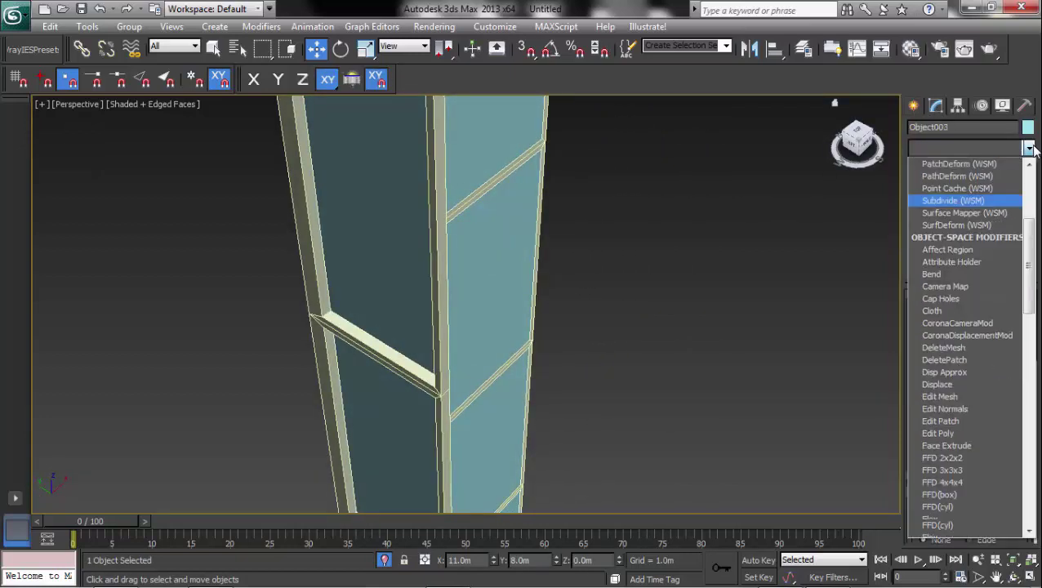
pyautogui.press('Return')
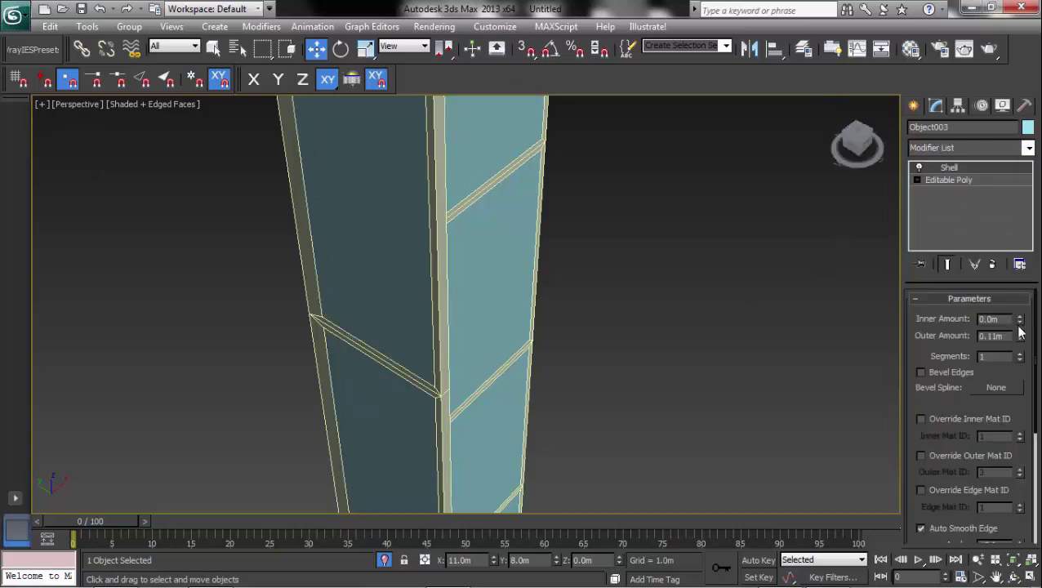
# - Set the outer amount of the glass panes' Shell to 0.04 m, thinner than the surrounding frame
pyautogui.moveTo(1018, 340); pyautogui.dragTo(1026, 350)
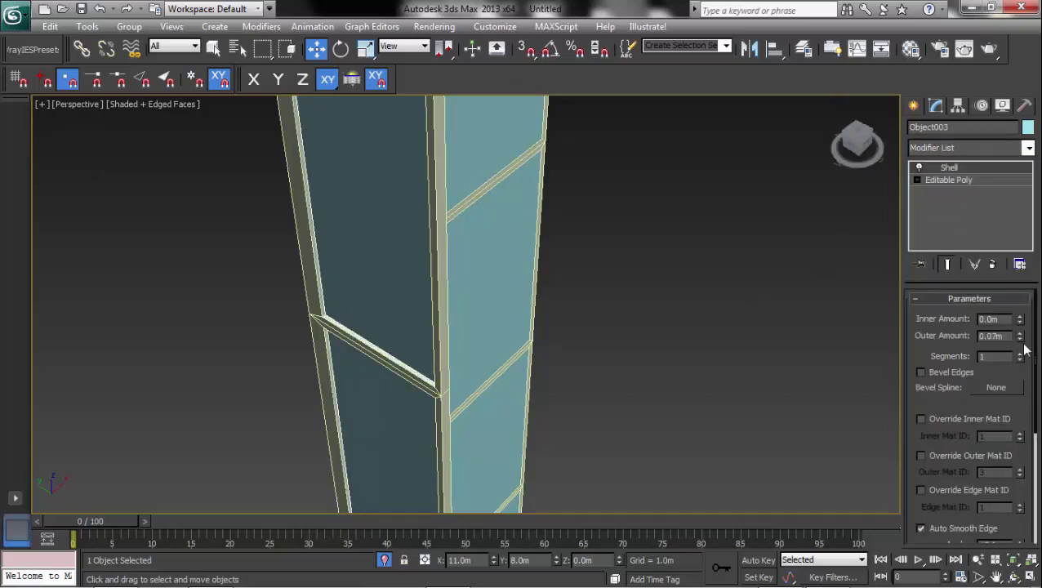
pyautogui.click(1020, 341)
pyautogui.click(1020, 341)
pyautogui.click(1021, 341)
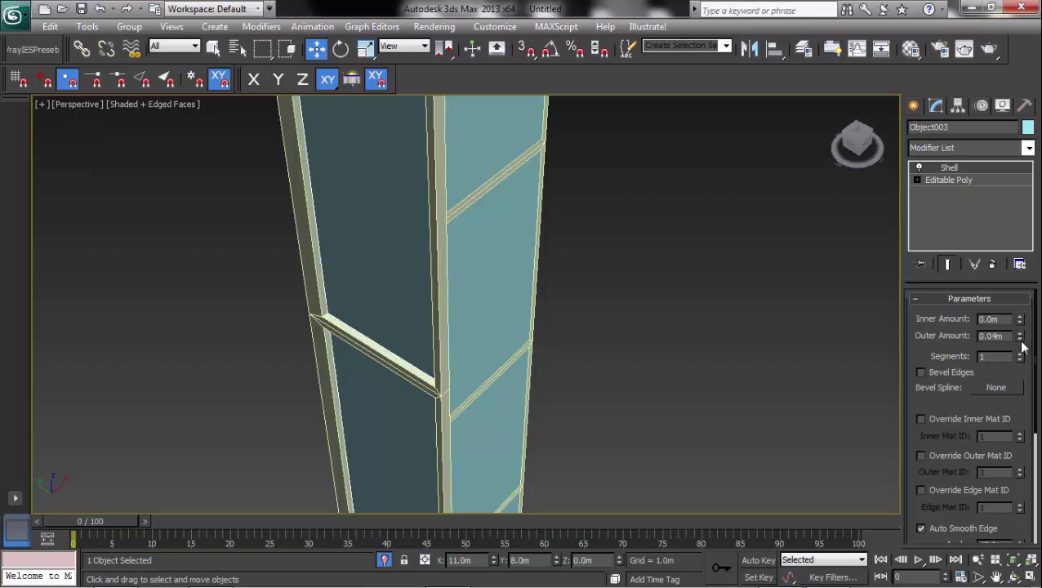
pyautogui.keyDown('alt'); pyautogui.moveTo(512, 341); pyautogui.dragTo(835, 286, button='middle'); pyautogui.keyUp('alt')
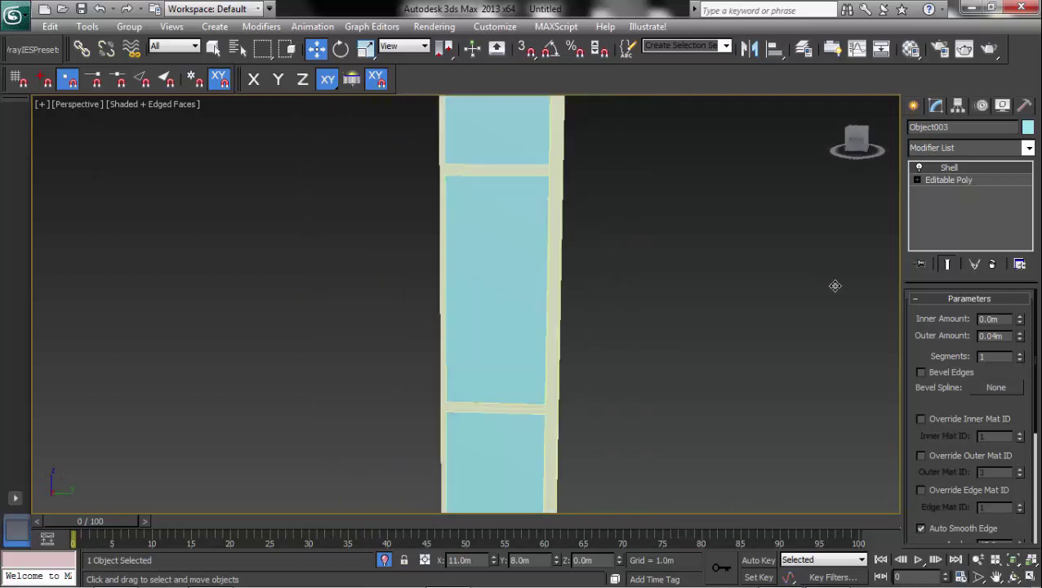
pyautogui.scroll(-2, 705, 360)
pyautogui.keyDown('alt'); pyautogui.moveTo(715, 359); pyautogui.dragTo(676, 439, button='middle'); pyautogui.keyUp('alt')
pyautogui.scroll(-3, 651, 394)
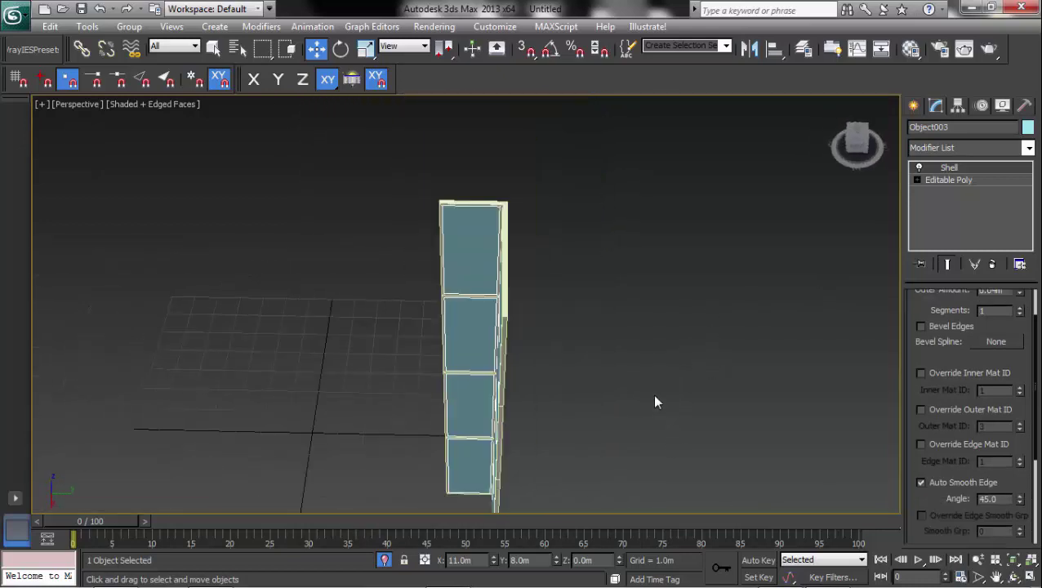
# - Select the tall window's frame and glass panes together and group them under the default name Group001
pyautogui.scroll(2, 548, 356)
pyautogui.keyDown('alt'); pyautogui.moveTo(548, 360); pyautogui.dragTo(531, 327, button='middle'); pyautogui.keyUp('alt')
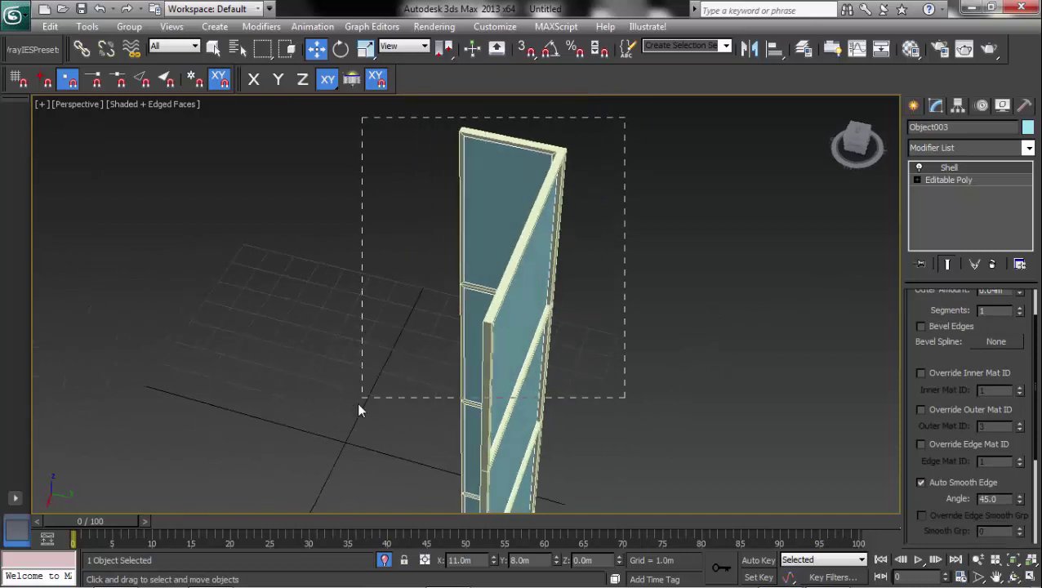
pyautogui.moveTo(359, 405); pyautogui.dragTo(358, 404)
pyautogui.click(126, 31)
pyautogui.click(135, 42)
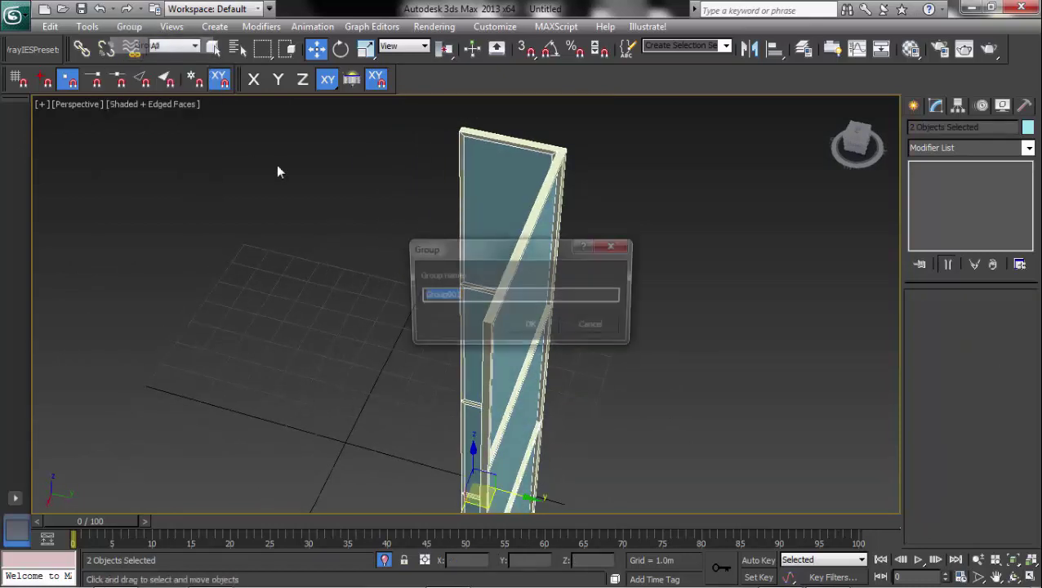
pyautogui.click(515, 329)
# - Exit isolation, select the banded corner glazing beside the tall window, and switch it to edge editing
pyautogui.press('z')
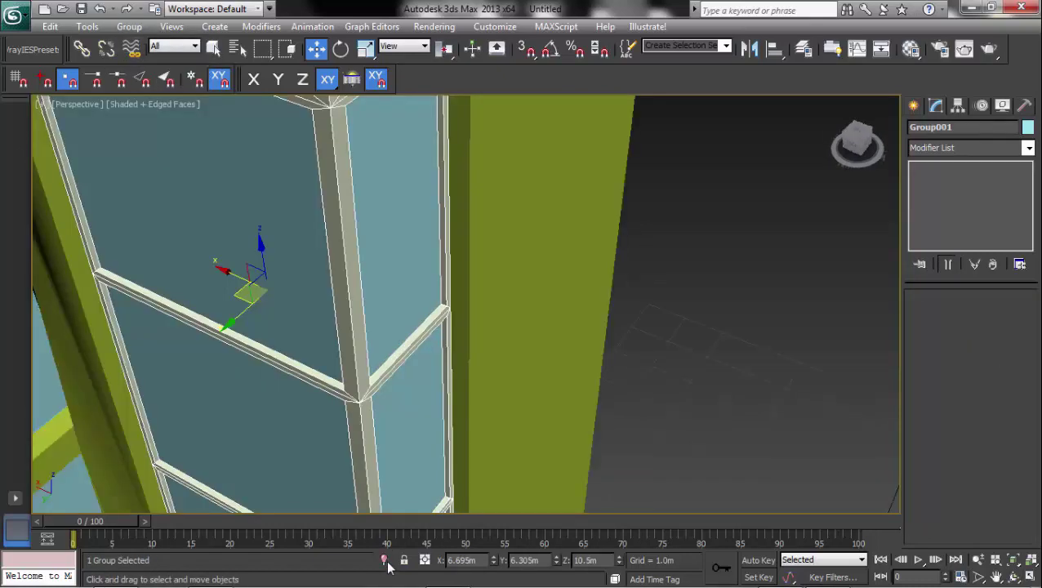
pyautogui.moveTo(423, 445); pyautogui.dragTo(491, 363, button='middle')
pyautogui.scroll(-4, 502, 394)
pyautogui.click(421, 216)
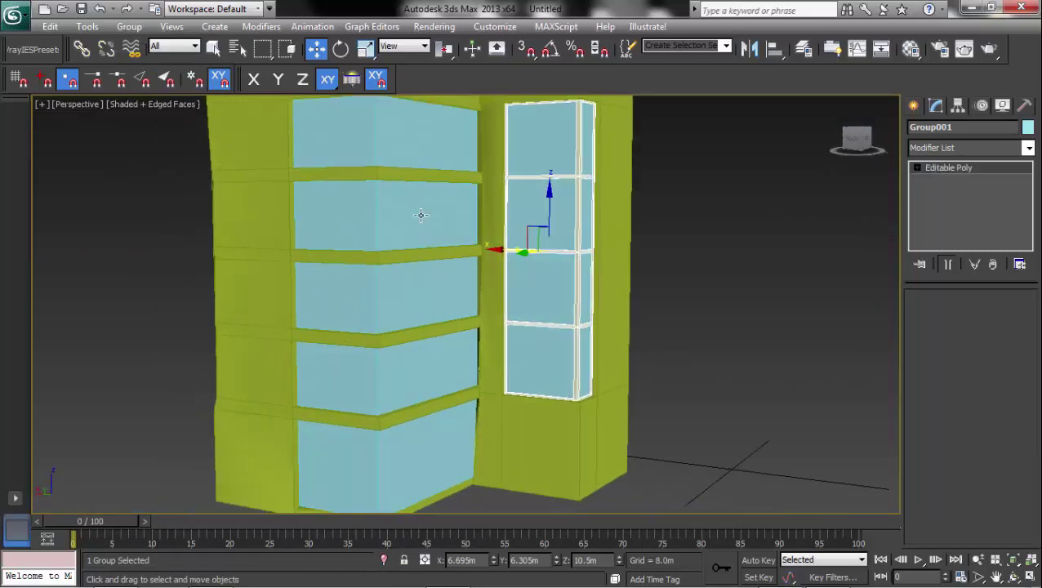
pyautogui.keyDown('alt'); pyautogui.moveTo(421, 254); pyautogui.dragTo(402, 245, button='middle'); pyautogui.keyUp('alt')
pyautogui.click(950, 317)
pyautogui.keyDown('alt'); pyautogui.moveTo(482, 435); pyautogui.dragTo(439, 491, button='middle'); pyautogui.keyUp('alt')
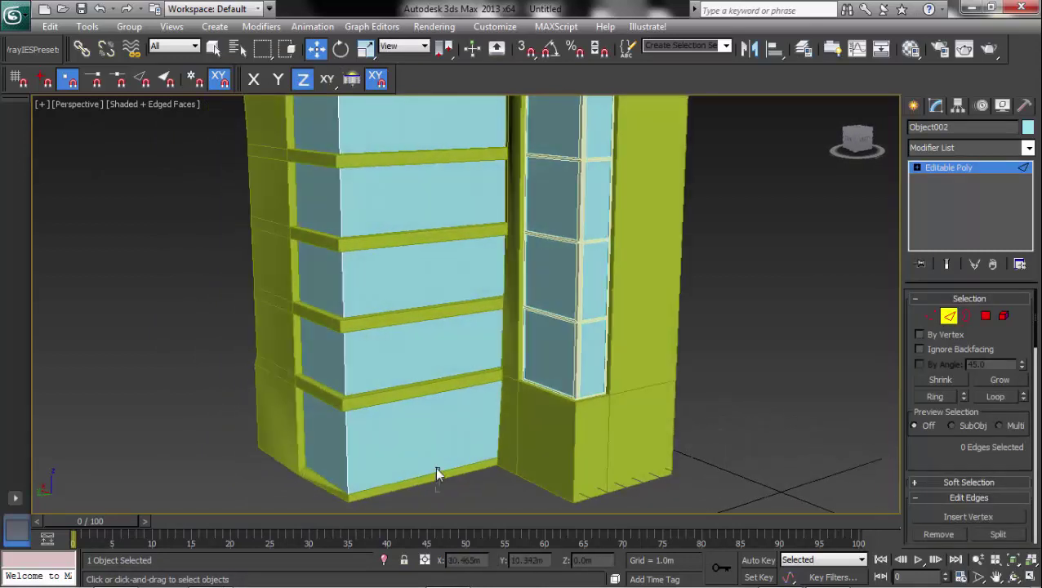
pyautogui.click(437, 475)
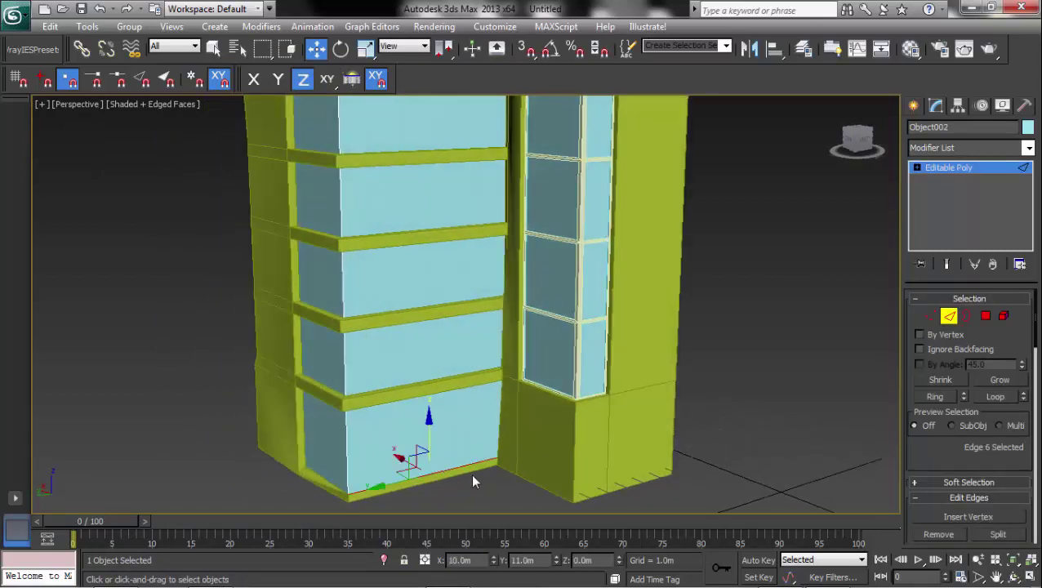
pyautogui.click(936, 397)
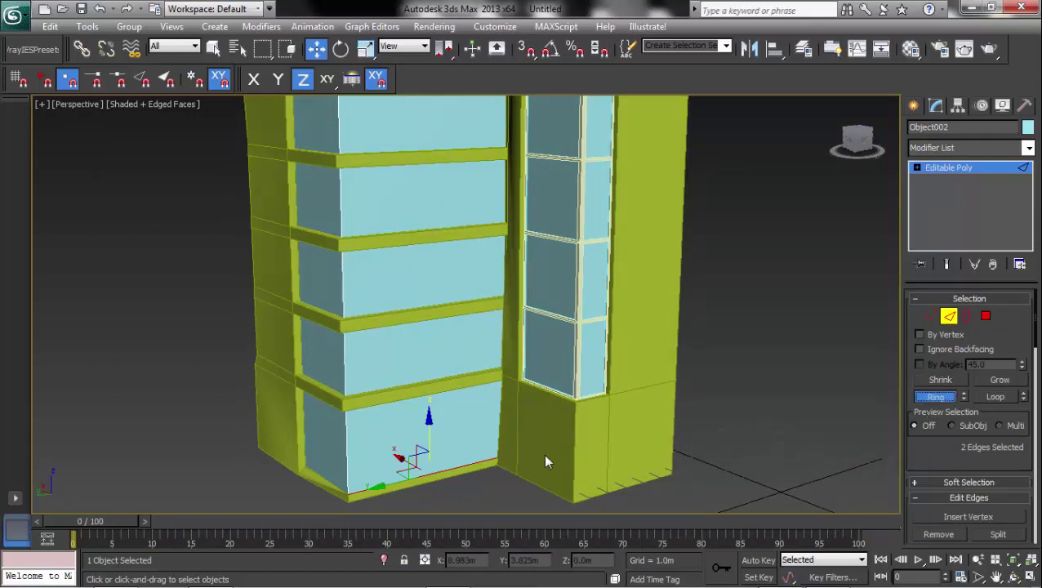
pyautogui.rightClick(492, 450)
pyautogui.click(356, 395)
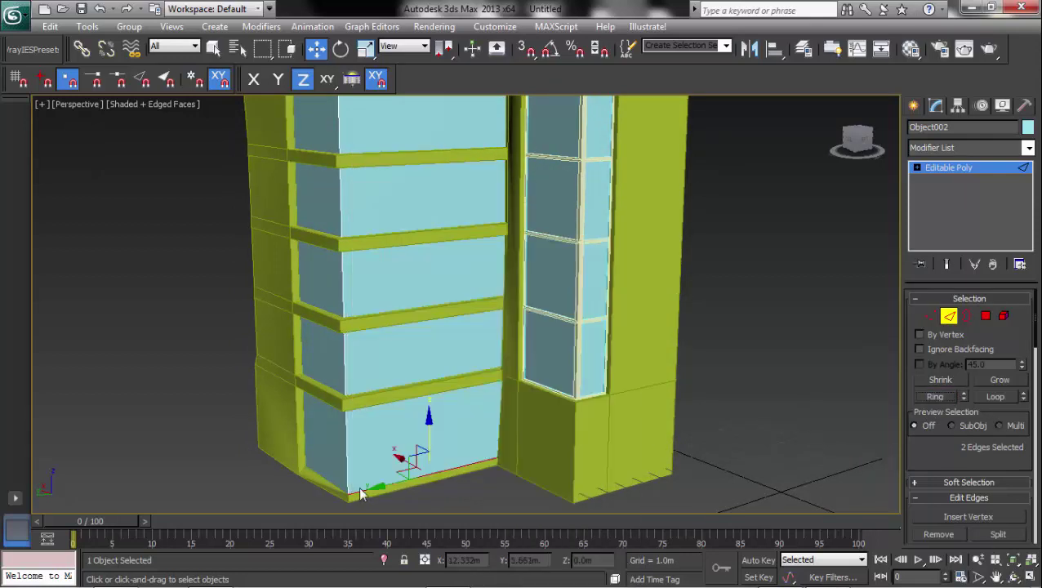
pyautogui.click(519, 380)
# - Isolate the banded glazing and connect the horizontal edges of its wider face across all five bands with 3 segments
pyautogui.keyDown('alt'); pyautogui.moveTo(513, 420); pyautogui.dragTo(412, 537, button='middle'); pyautogui.keyUp('alt')
pyautogui.click(386, 560)
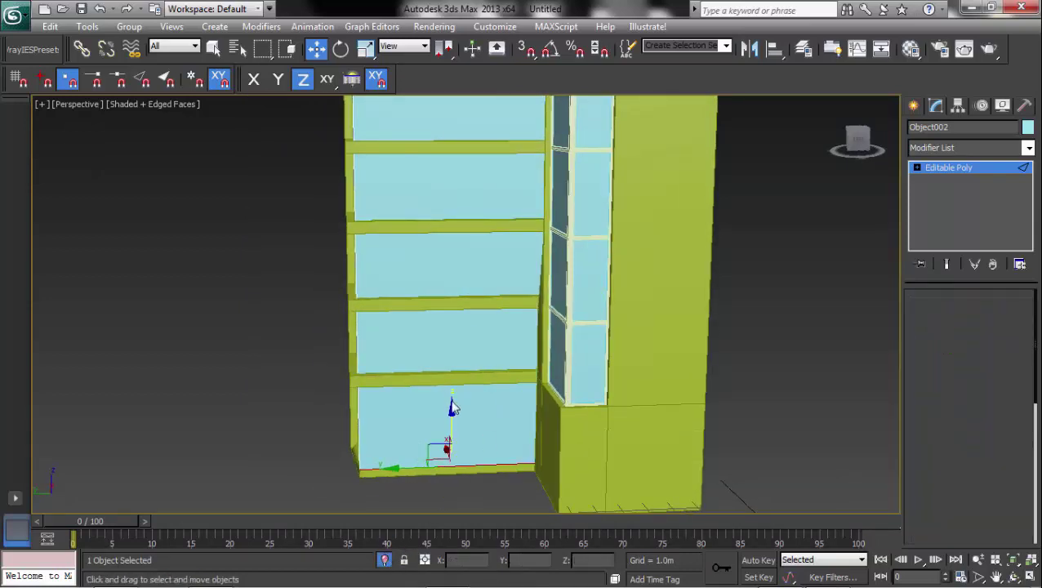
pyautogui.scroll(-4, 504, 394)
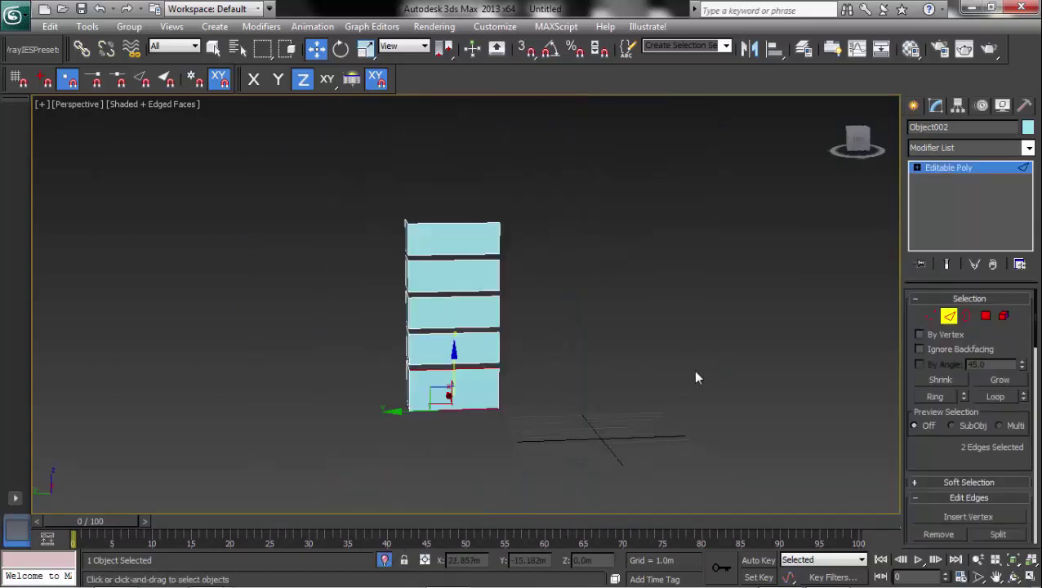
pyautogui.click(530, 279)
pyautogui.moveTo(459, 459); pyautogui.dragTo(458, 462)
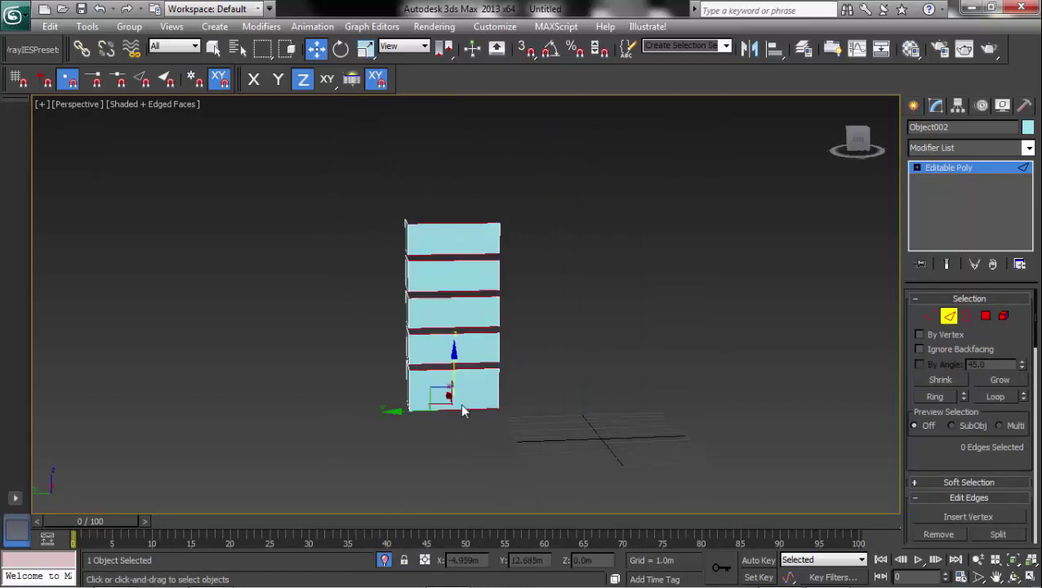
pyautogui.rightClick(460, 341)
pyautogui.click(323, 396)
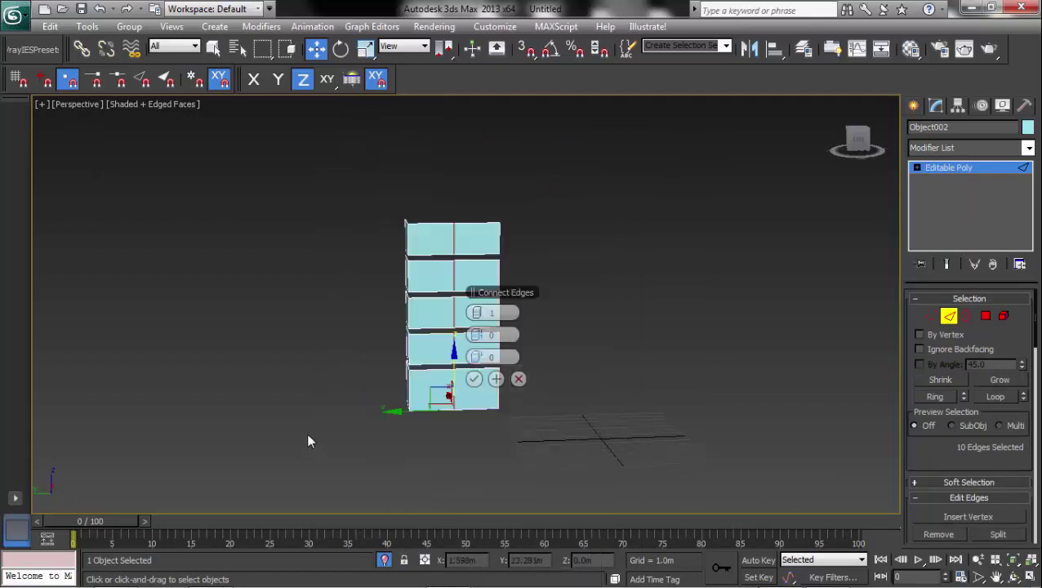
pyautogui.scroll(4, 272, 386)
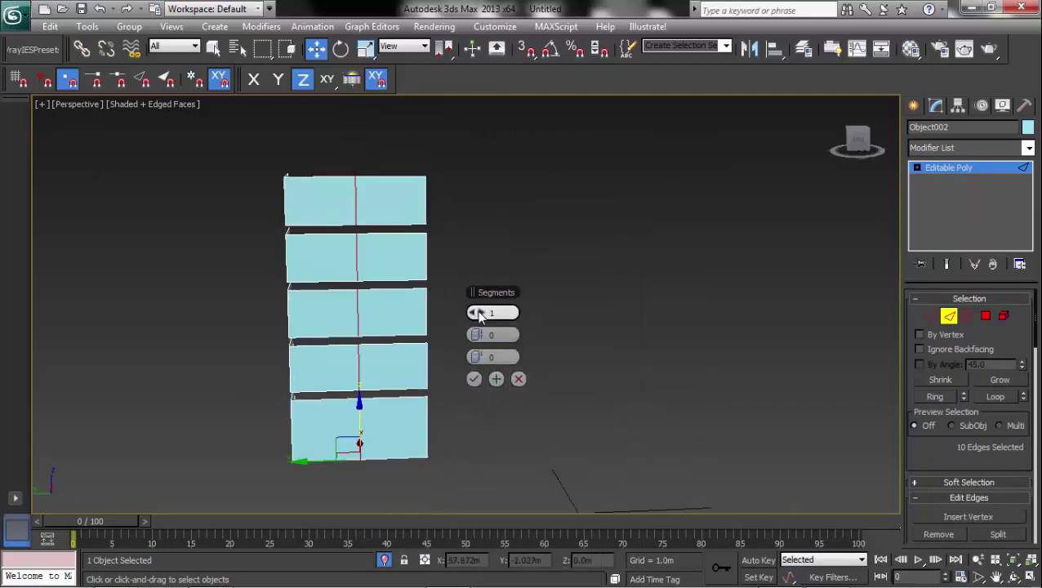
pyautogui.click(481, 312)
pyautogui.click(479, 312)
pyautogui.keyDown('alt'); pyautogui.moveTo(408, 445); pyautogui.dragTo(440, 458, button='middle'); pyautogui.keyUp('alt')
pyautogui.click(474, 379)
# - Connect the horizontal edges of the glazing's narrower face across all five bands with 2 segments
pyautogui.keyDown('alt'); pyautogui.moveTo(375, 392); pyautogui.dragTo(369, 229, button='middle'); pyautogui.keyUp('alt')
pyautogui.moveTo(351, 362); pyautogui.dragTo(366, 442)
pyautogui.rightClick(382, 341)
pyautogui.click(246, 396)
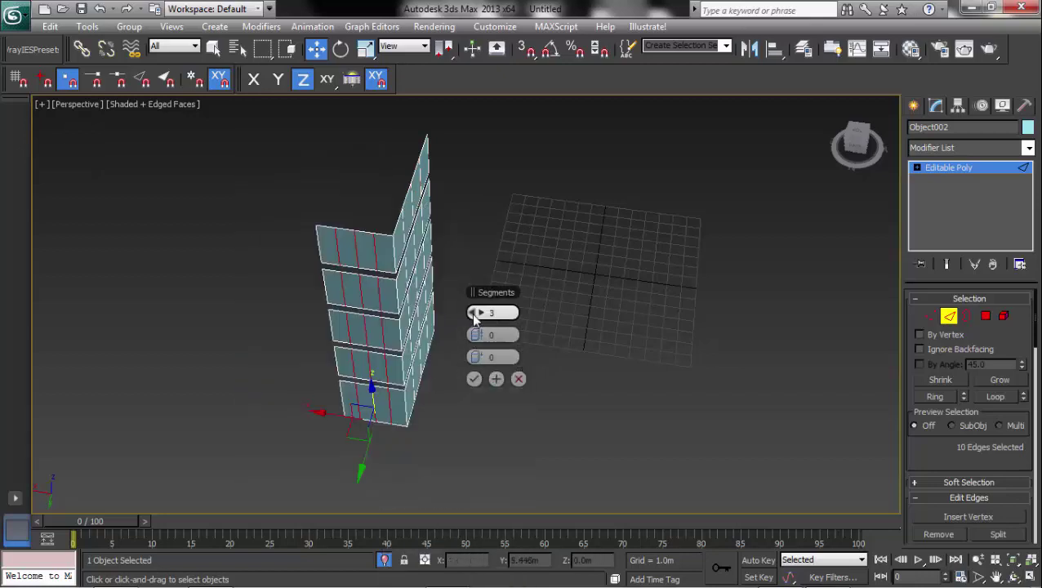
pyautogui.click(473, 316)
pyautogui.keyDown('alt'); pyautogui.moveTo(376, 379); pyautogui.dragTo(335, 368, button='middle'); pyautogui.keyUp('alt')
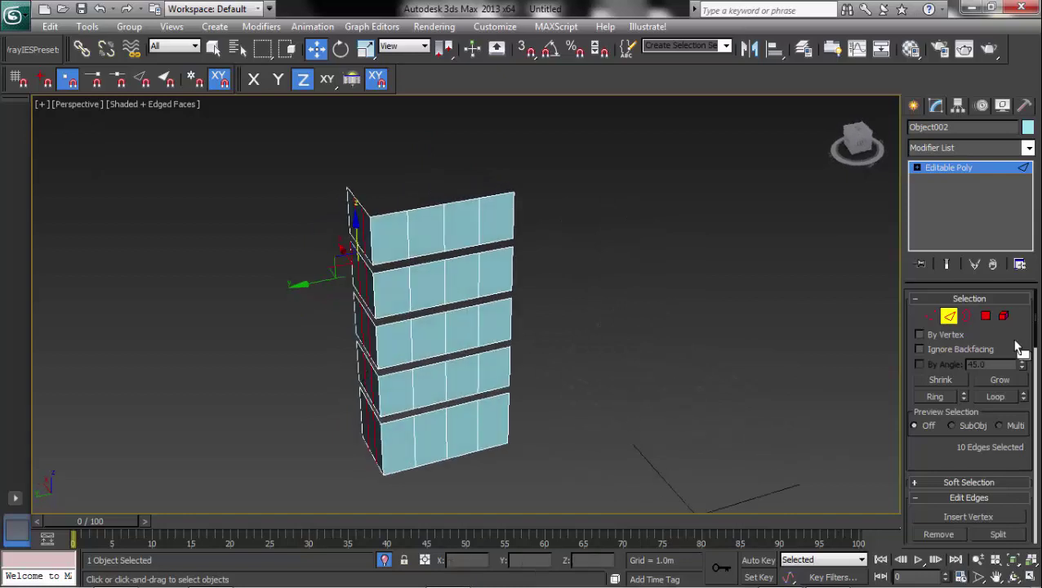
# - Select all polygons of the banded glazing and inset them By Polygon, leaving a narrow frame border around each pane
pyautogui.click(988, 316)
pyautogui.hotkey('ctrl', 'a')
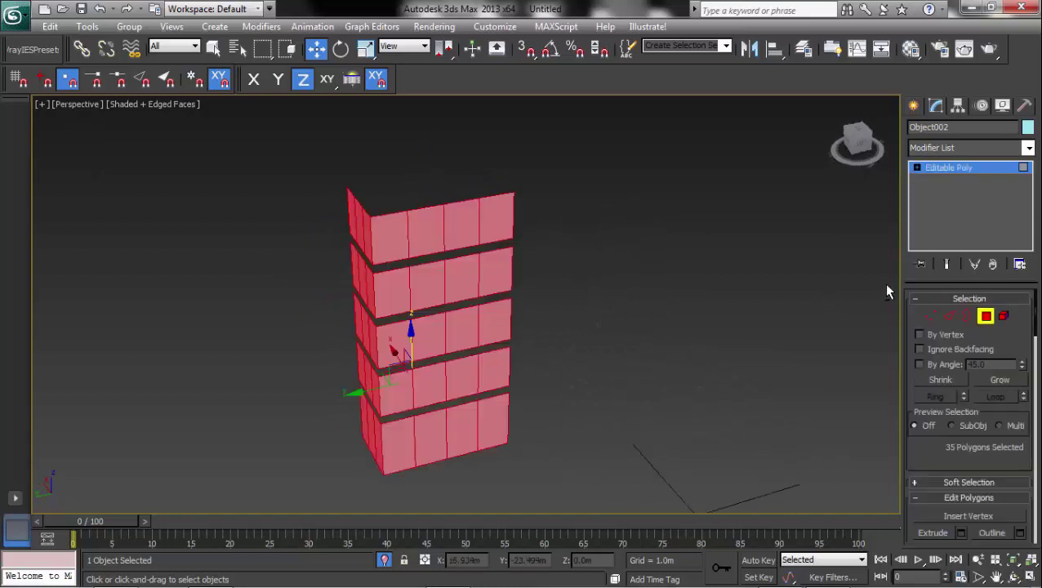
pyautogui.keyDown('alt'); pyautogui.moveTo(572, 294); pyautogui.dragTo(477, 296, button='middle'); pyautogui.keyUp('alt')
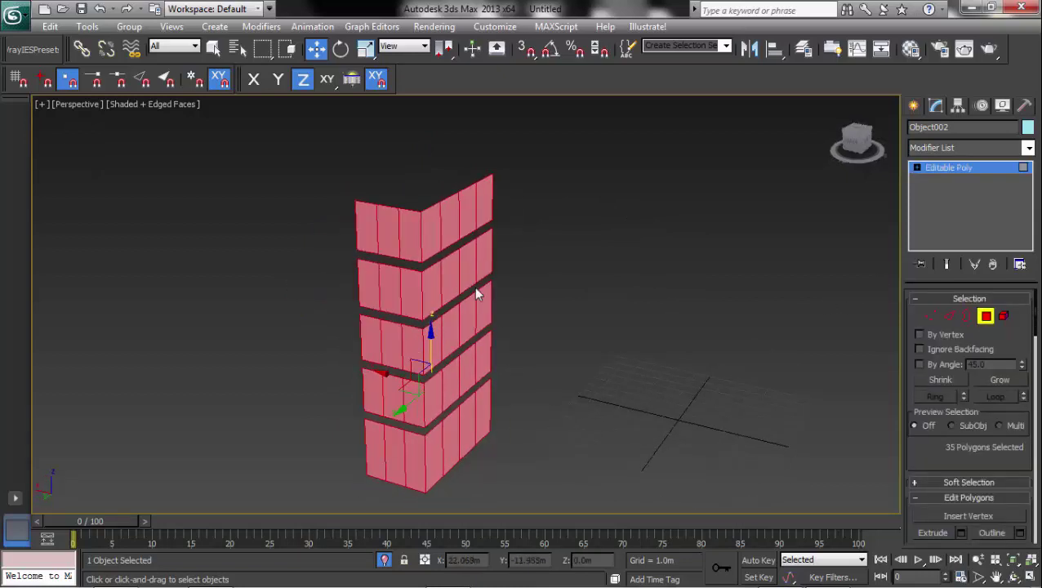
pyautogui.scroll(6, 515, 282)
pyautogui.rightClick(531, 261)
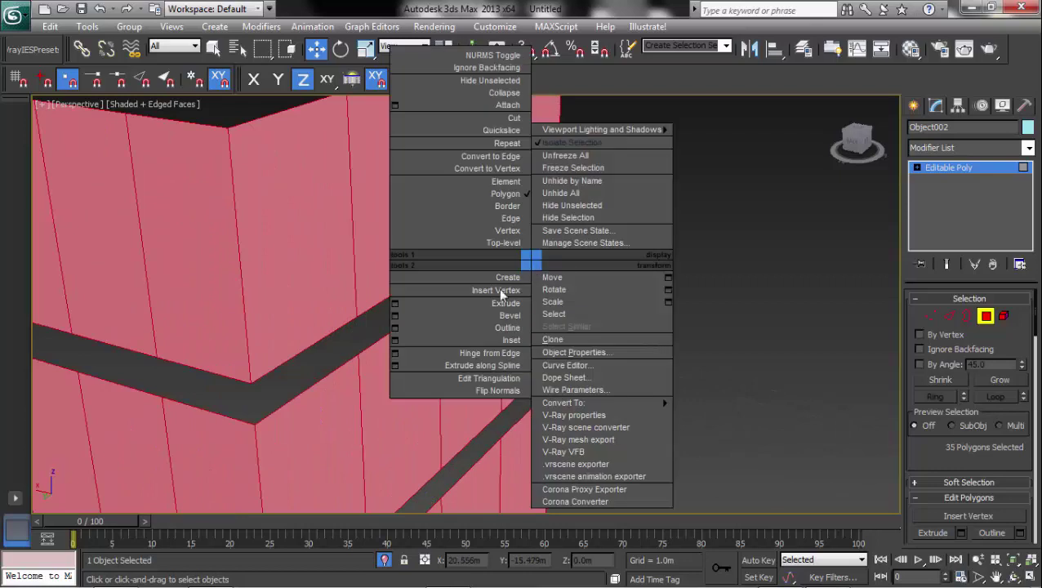
pyautogui.click(395, 342)
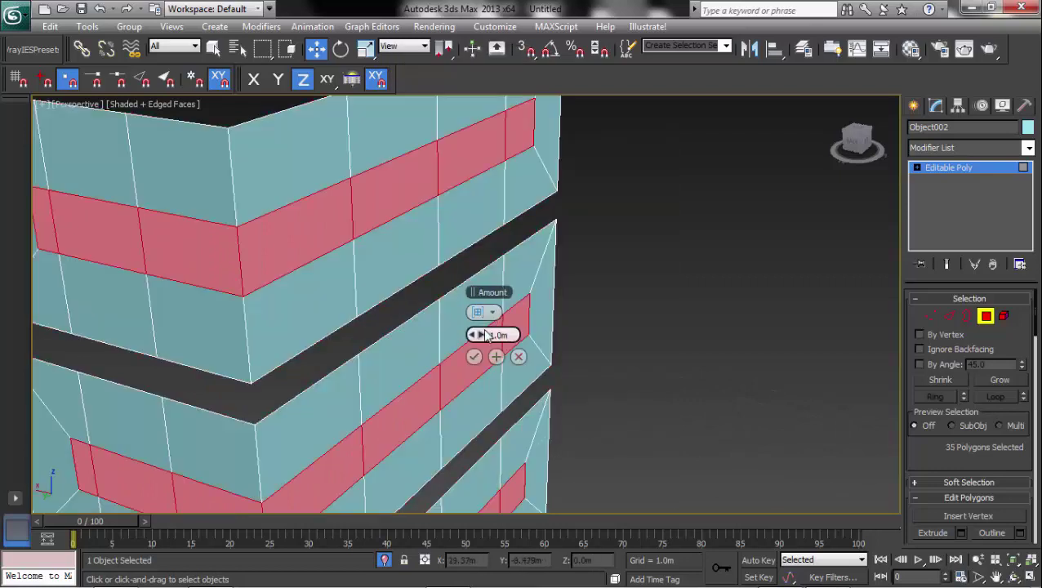
pyautogui.rightClick(478, 334)
pyautogui.click(493, 313)
pyautogui.click(518, 336)
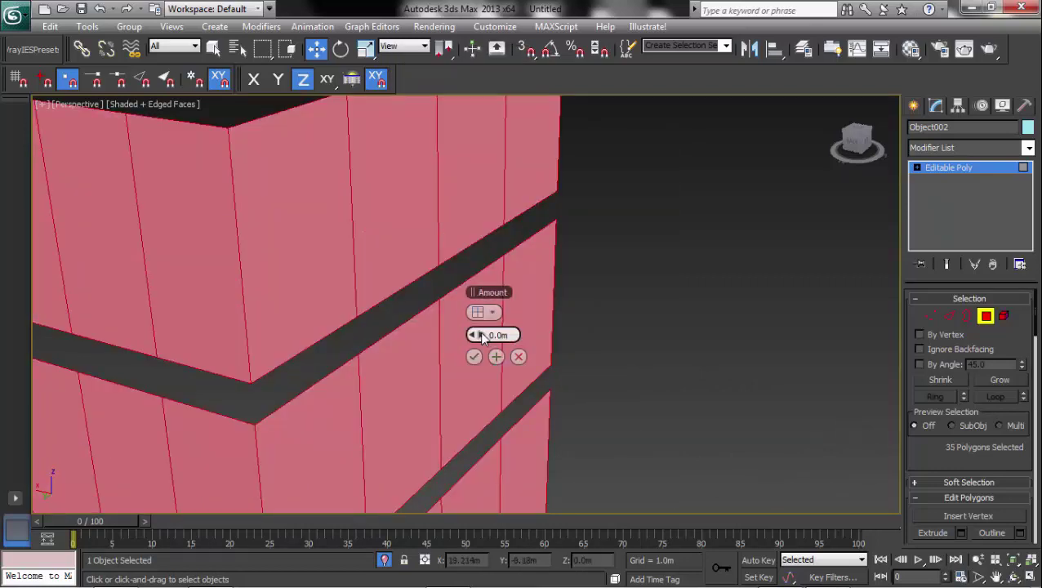
pyautogui.click(479, 334)
pyautogui.click(479, 335)
pyautogui.click(479, 335)
pyautogui.moveTo(477, 332); pyautogui.dragTo(478, 304)
pyautogui.click(474, 356)
# - Detach the inset pane polygons as a separate object named Object004
pyautogui.moveTo(496, 333); pyautogui.dragTo(509, 317, button='middle')
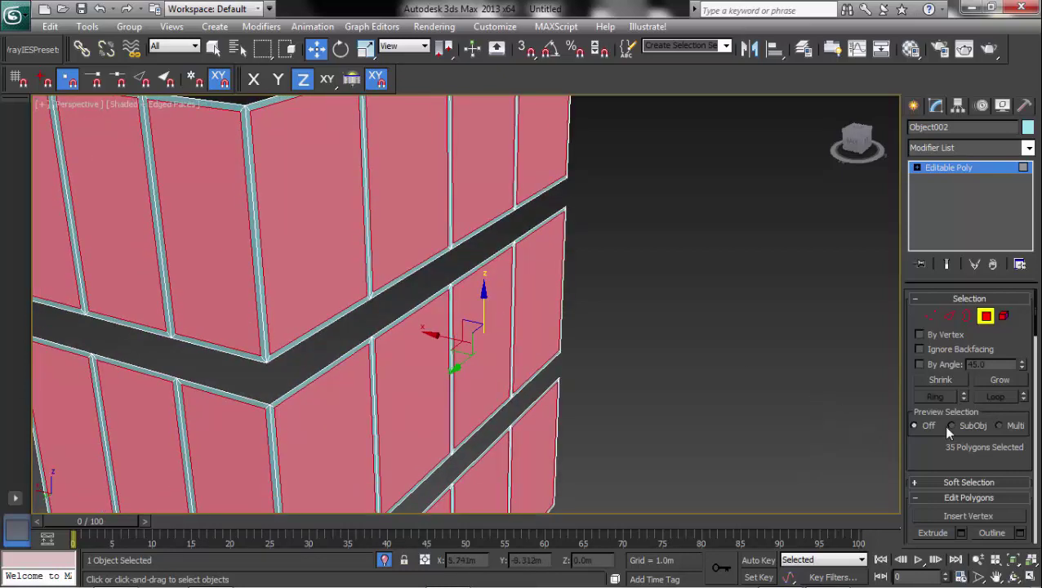
pyautogui.scroll(-6, 977, 371)
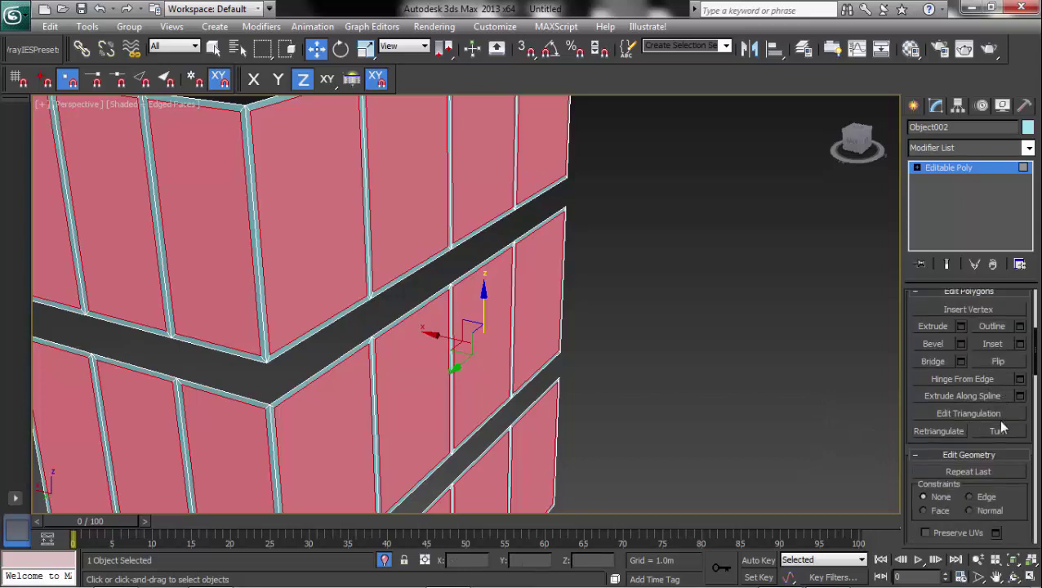
pyautogui.click(1010, 481)
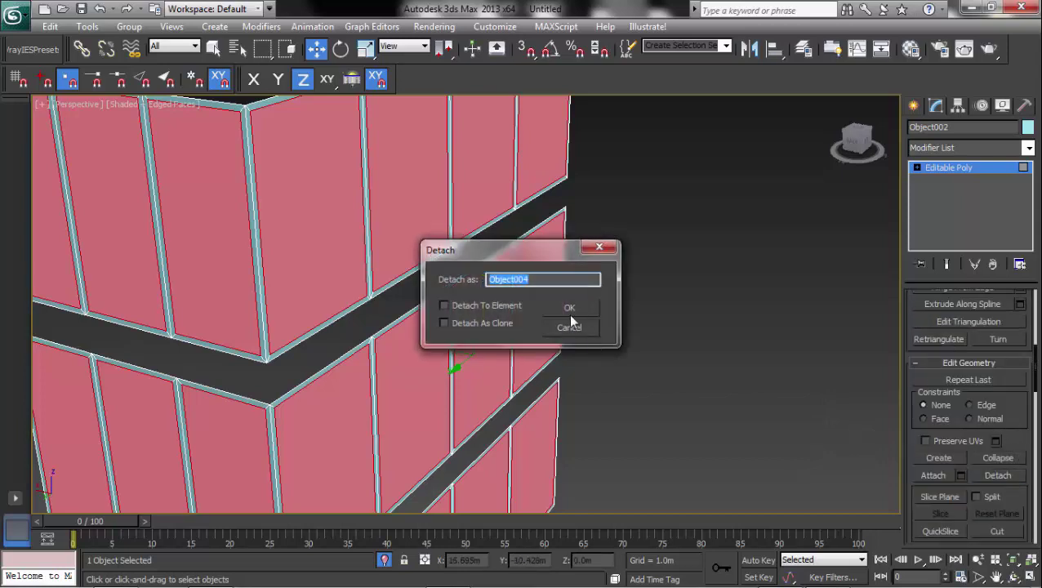
pyautogui.click(573, 309)
# - Leave polygon editing, select the remaining frame strips, and change their object color to cream
pyautogui.click(914, 107)
pyautogui.click(570, 267)
pyautogui.press('F8')
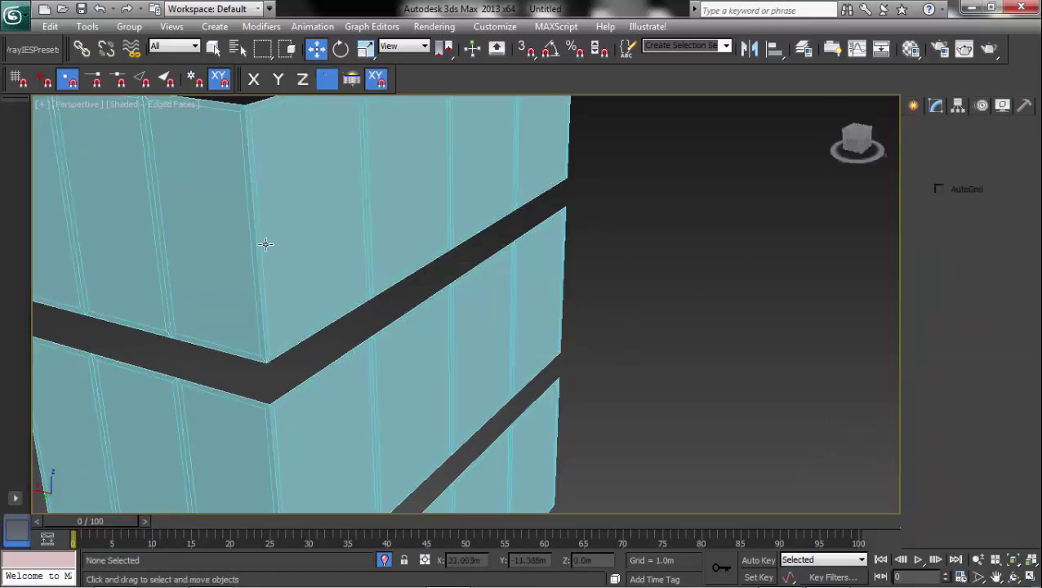
pyautogui.click(255, 241)
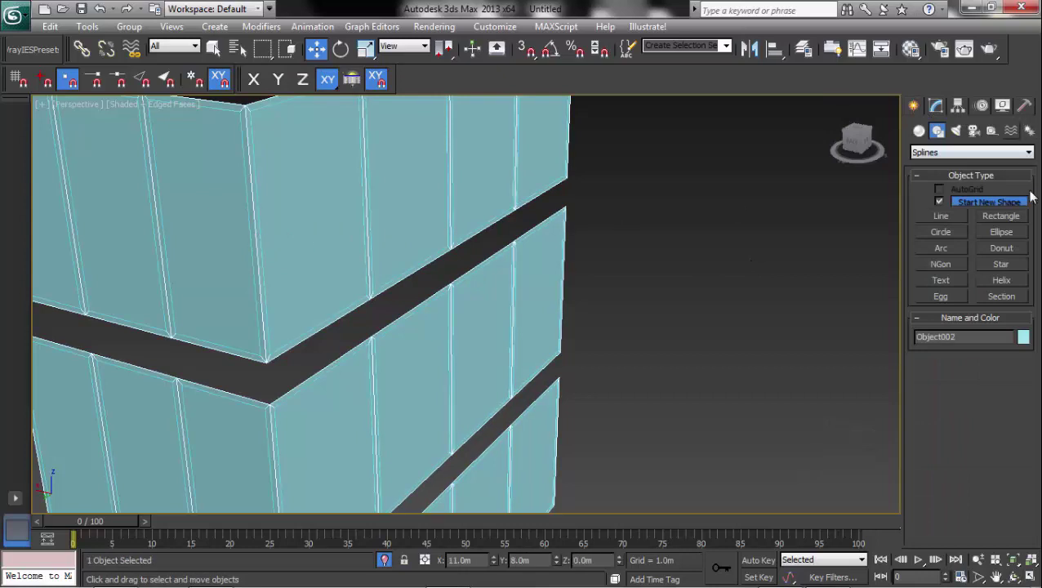
pyautogui.click(1023, 336)
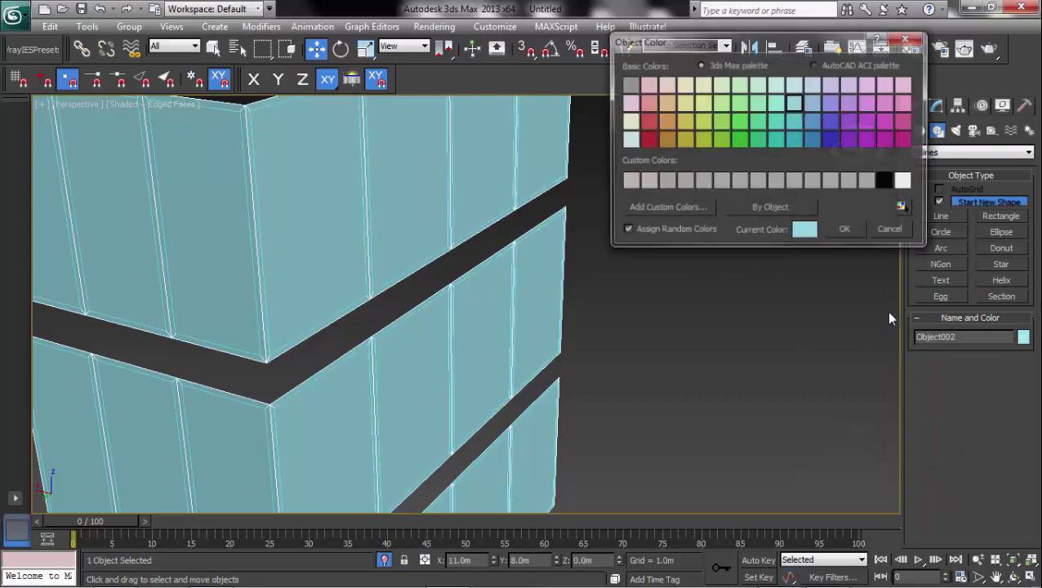
pyautogui.click(629, 126)
pyautogui.click(846, 232)
pyautogui.click(774, 199)
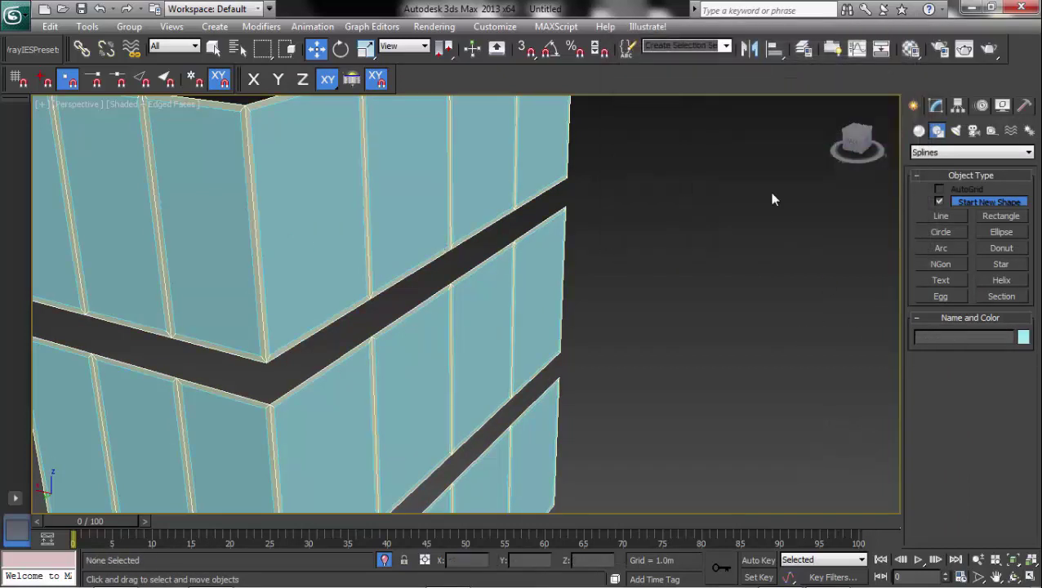
# - Reselect the cream frame strips, add a Shell modifier, and set its outer amount to 0.08 m
pyautogui.hotkey('ctrl', 'z')
pyautogui.click(935, 107)
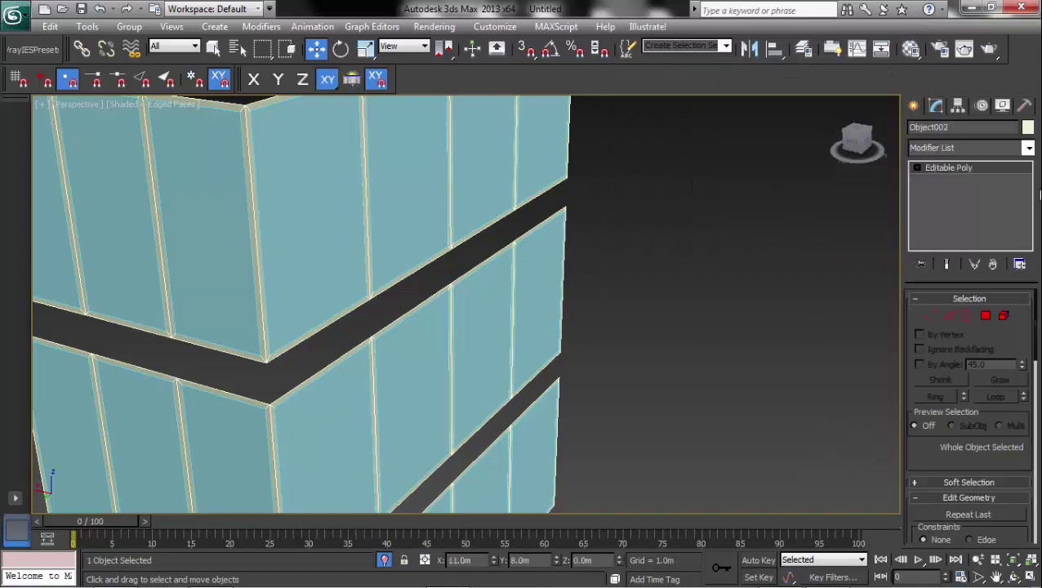
pyautogui.click(1028, 148)
pyautogui.scroll(-20, 958, 172)
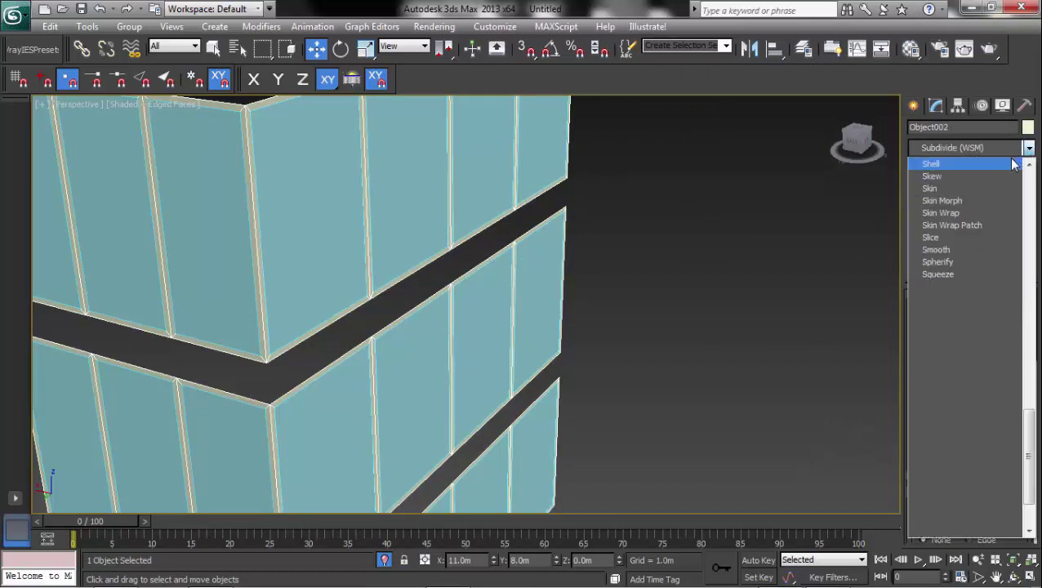
pyautogui.click(957, 168)
pyautogui.moveTo(605, 378)
pyautogui.keyDown('alt'); pyautogui.mouseDown(button='middle')
pyautogui.moveTo(666, 404)
pyautogui.moveTo(588, 374)
pyautogui.mouseUp(button='middle'); pyautogui.keyUp('alt')
pyautogui.scroll(5, 584, 373)
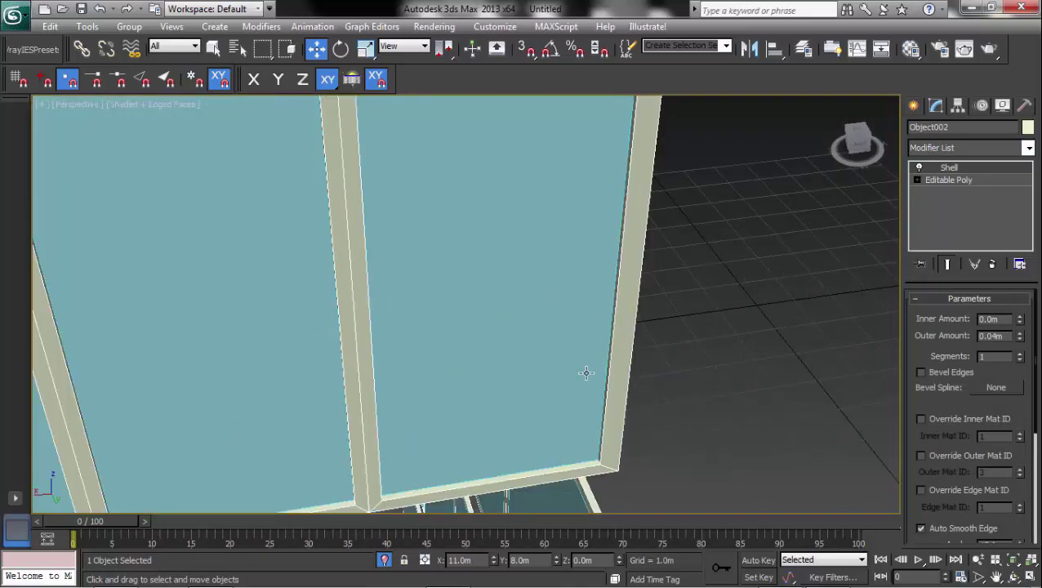
pyautogui.moveTo(1021, 339); pyautogui.dragTo(1017, 336)
# - Select the detached glass panes, add a Shell modifier, and set its outer amount to 0.03 m
pyautogui.click(533, 328)
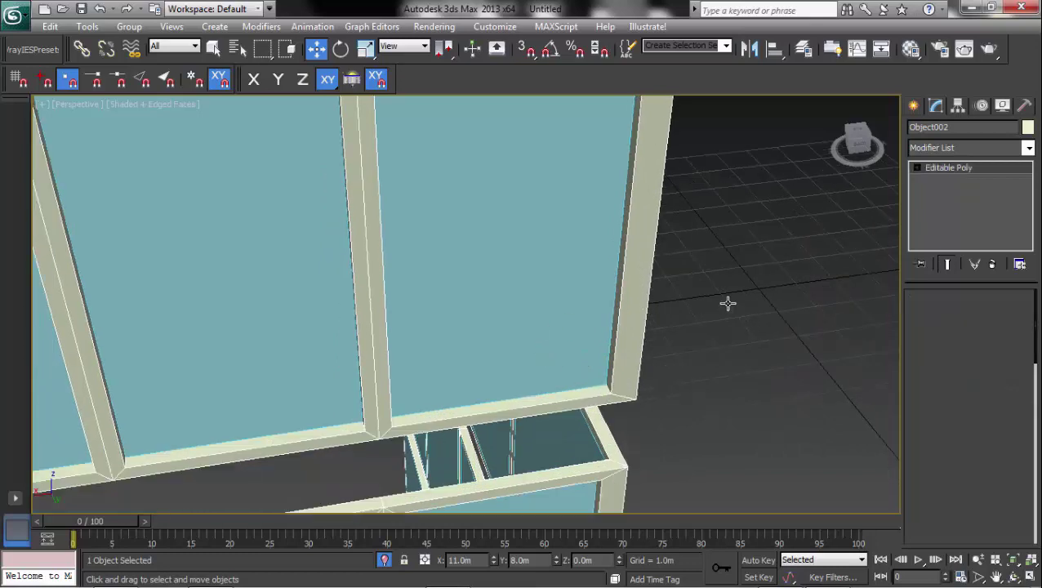
pyautogui.click(1027, 148)
pyautogui.write('sh')
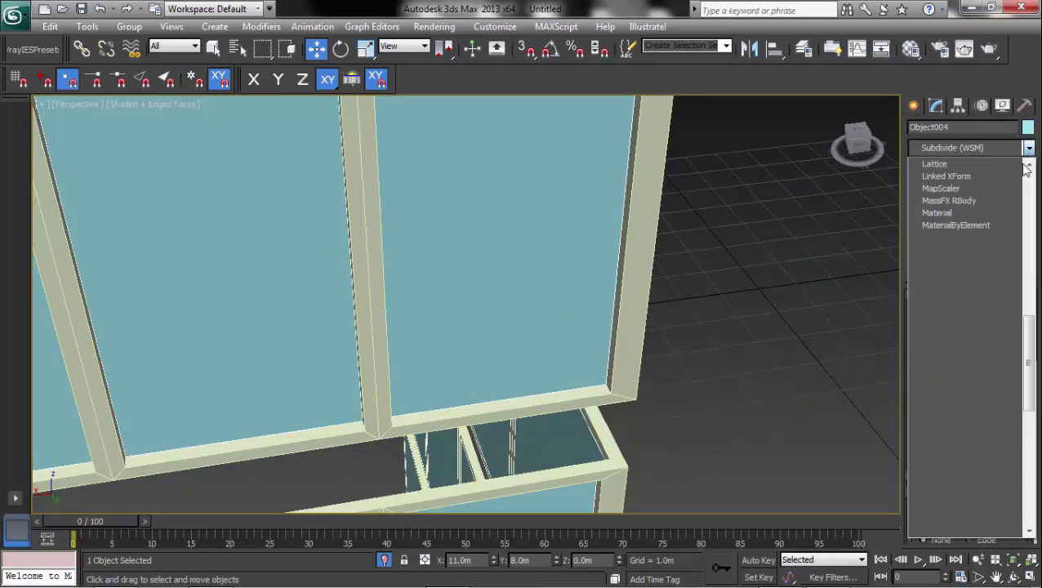
pyautogui.click(971, 165)
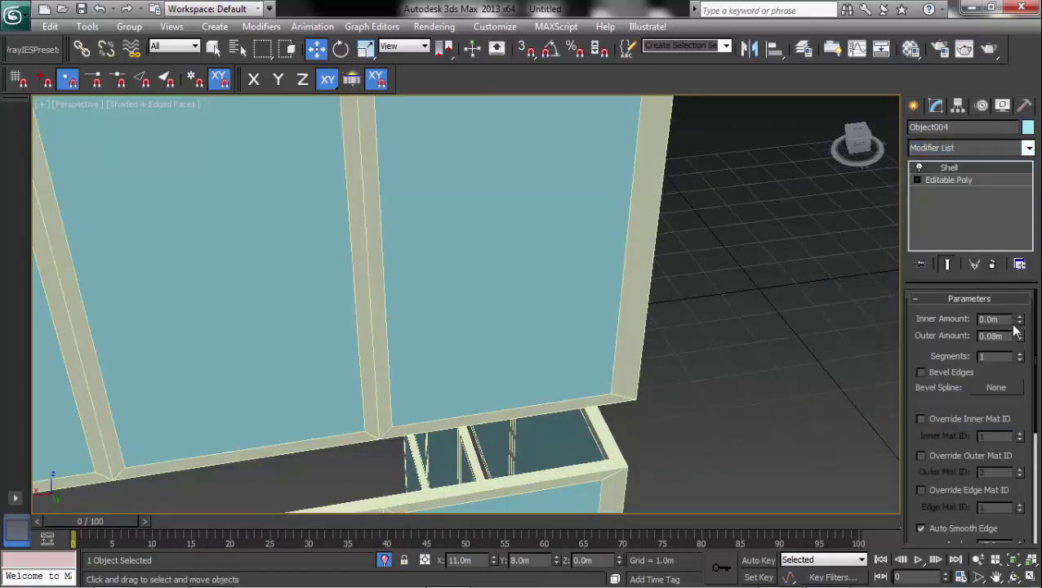
pyautogui.moveTo(1023, 343); pyautogui.dragTo(1023, 343)
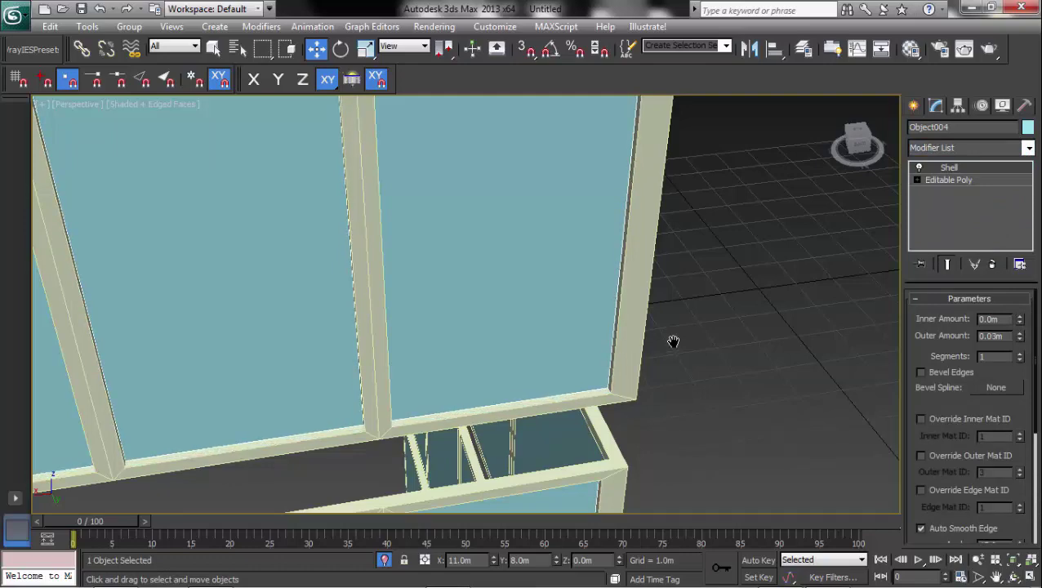
pyautogui.scroll(-5, 674, 342)
pyautogui.keyDown('alt'); pyautogui.moveTo(604, 368); pyautogui.dragTo(710, 361, button='middle'); pyautogui.keyUp('alt')
pyautogui.scroll(-3, 670, 357)
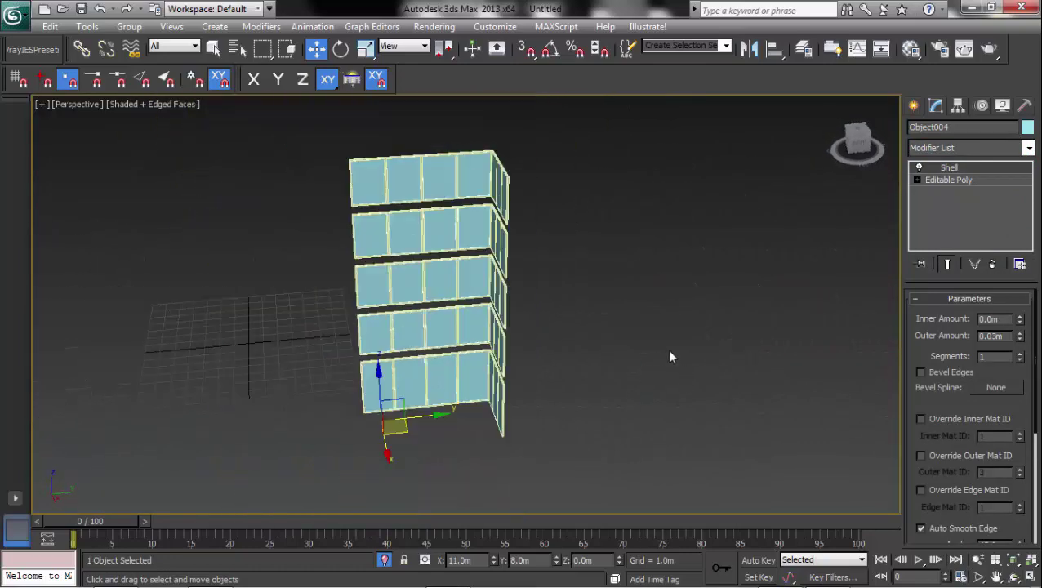
# - Select both the shelled glass panes and the cream frames, and group them into one object
pyautogui.moveTo(633, 116); pyautogui.dragTo(302, 462)
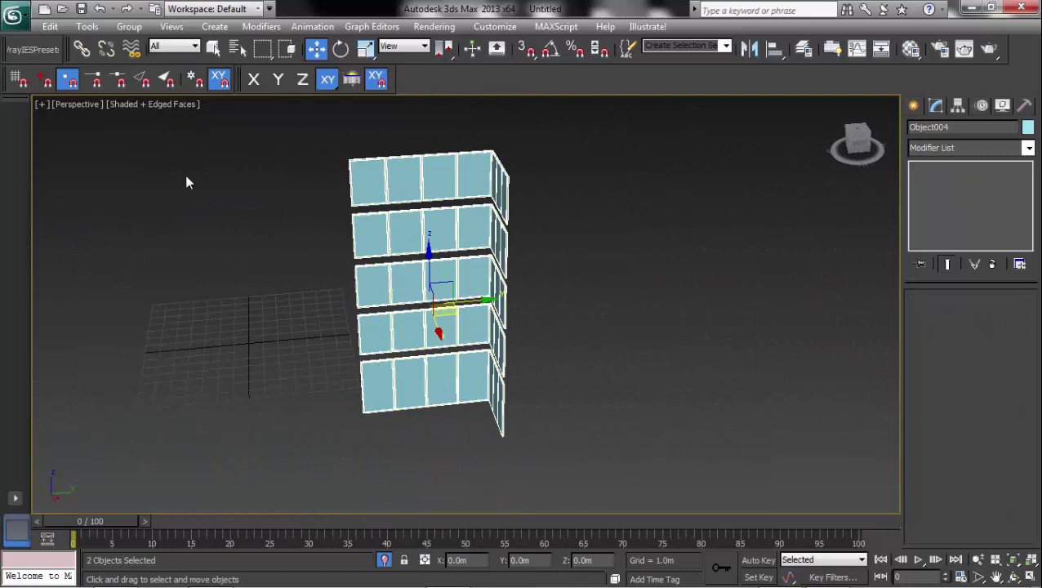
pyautogui.click(129, 26)
pyautogui.click(140, 46)
pyautogui.click(535, 328)
pyautogui.keyDown('alt'); pyautogui.moveTo(535, 329); pyautogui.dragTo(369, 385, button='middle'); pyautogui.keyUp('alt')
# - Exit isolation to bring back the whole building, clear the selection, and inspect the glazed facades
pyautogui.click(383, 559)
pyautogui.keyDown('alt'); pyautogui.moveTo(510, 376); pyautogui.dragTo(542, 402, button='middle'); pyautogui.keyUp('alt')
pyautogui.scroll(-3, 458, 400)
pyautogui.click(554, 403)
pyautogui.scroll(4, 428, 363)
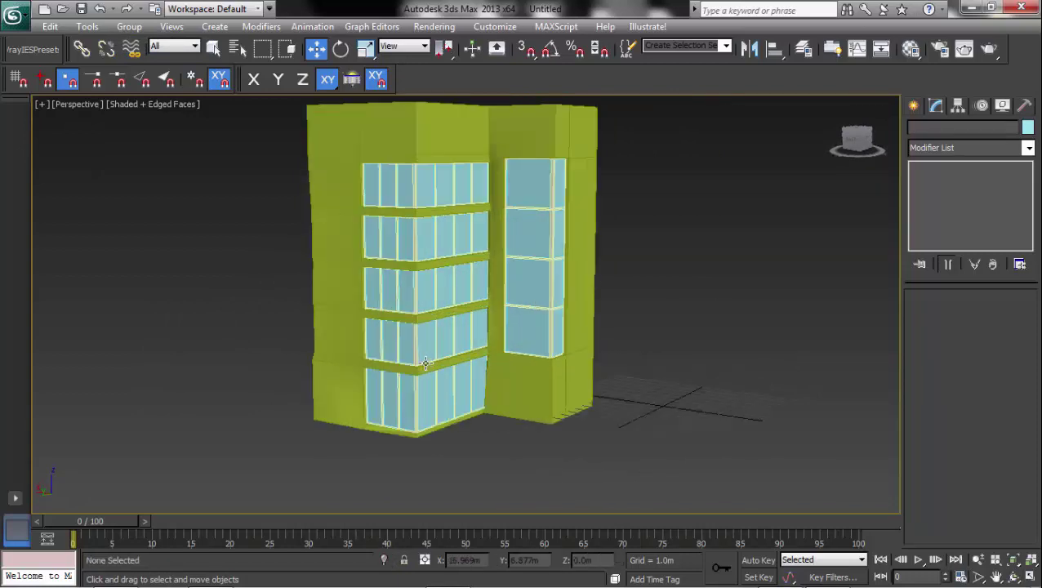
pyautogui.moveTo(500, 353); pyautogui.dragTo(503, 421, button='middle')
pyautogui.scroll(-2, 508, 430)
pyautogui.scroll(2, 511, 429)
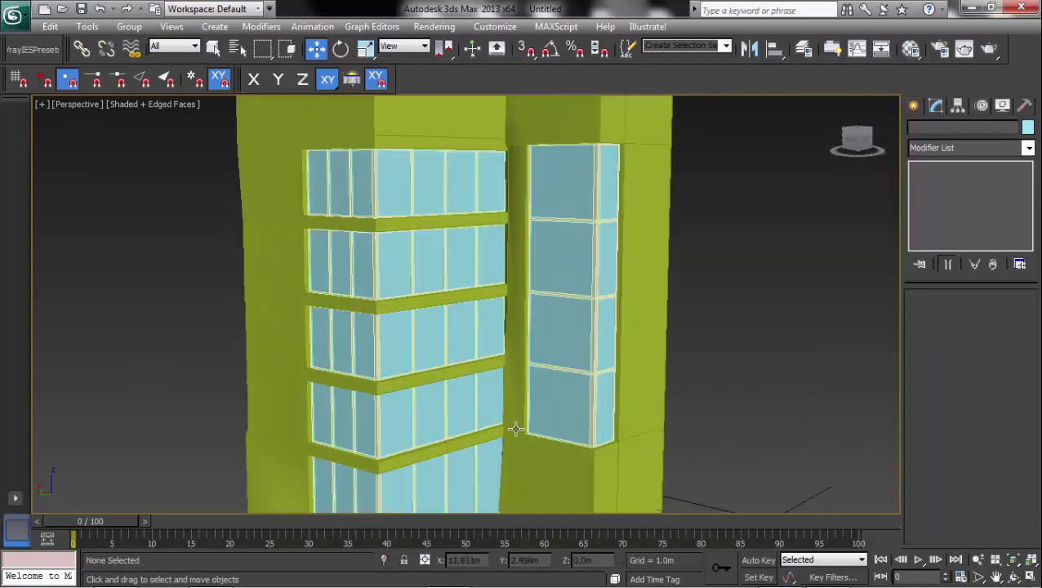
pyautogui.scroll(-4, 541, 413)
pyautogui.keyDown('alt'); pyautogui.moveTo(548, 423); pyautogui.dragTo(613, 412, button='middle'); pyautogui.keyUp('alt')
pyautogui.scroll(2, 596, 421)
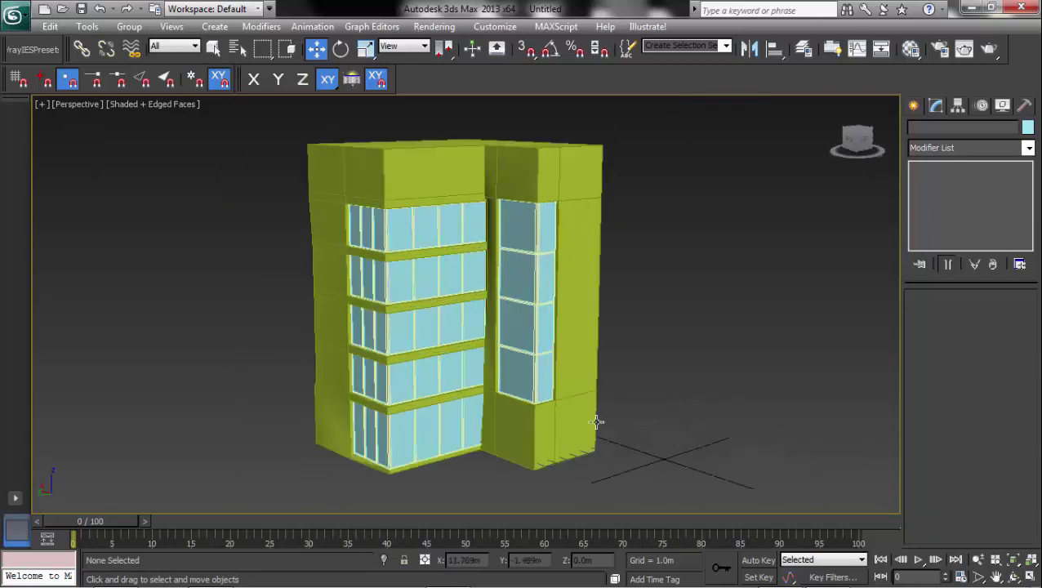
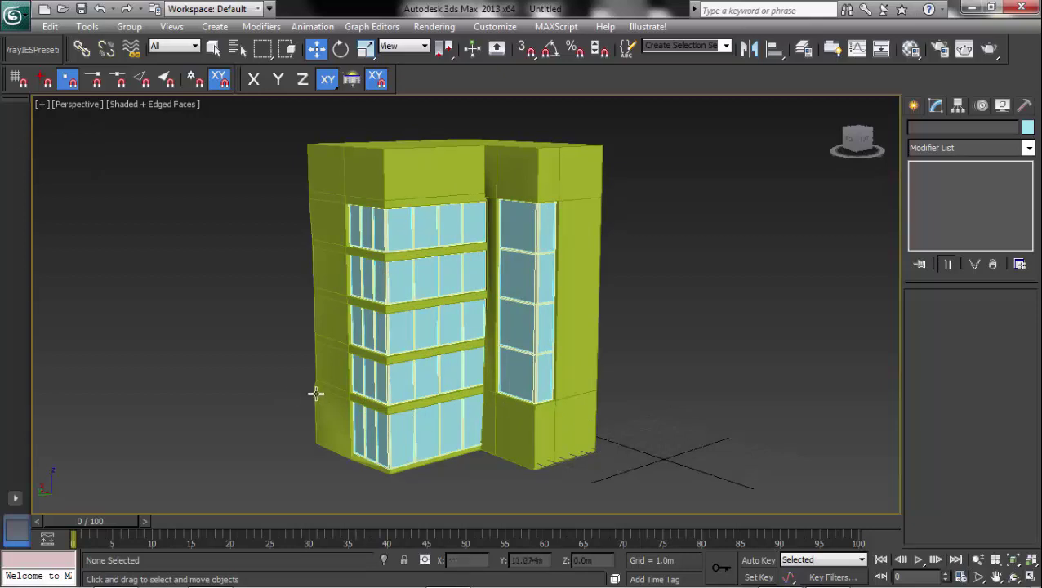
pyautogui.keyDown('alt'); pyautogui.moveTo(498, 453); pyautogui.dragTo(515, 443, button='middle'); pyautogui.keyUp('alt')
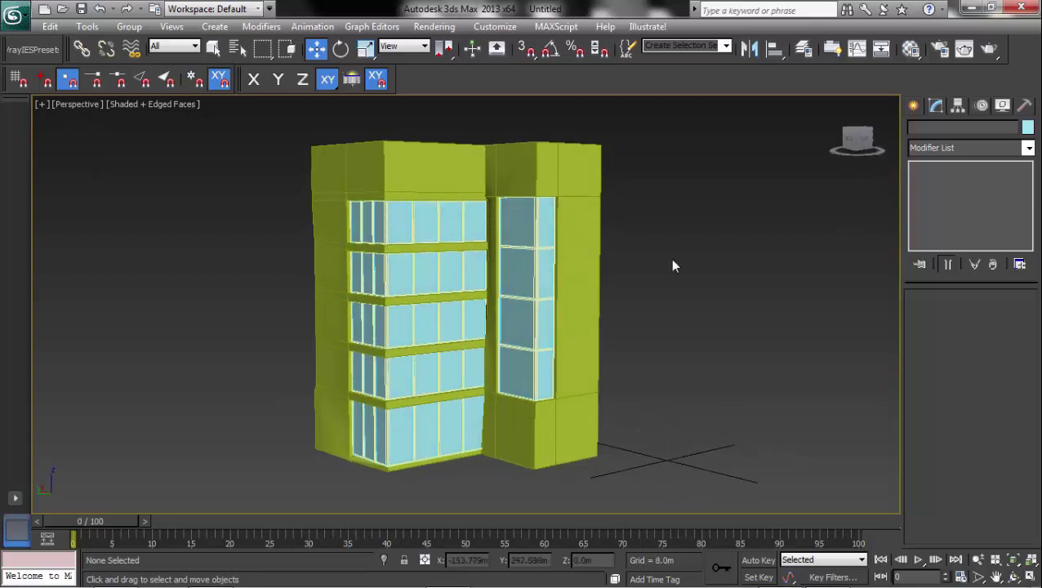
pyautogui.moveTo(490, 353); pyautogui.dragTo(490, 330, button='middle')
# - Create a text shape reading 5 beside the building footprint in the Top view
pyautogui.press('t')
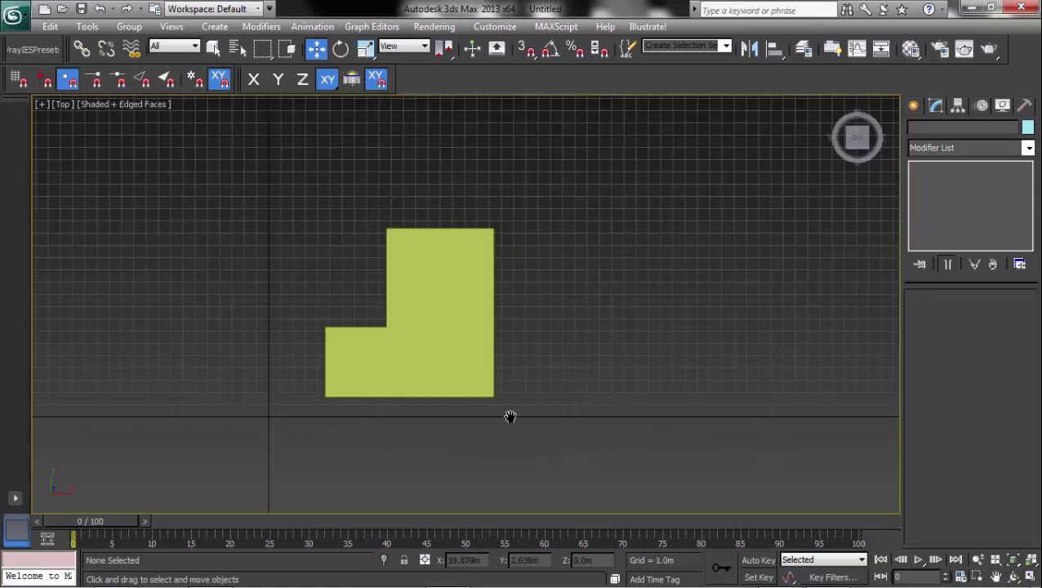
pyautogui.moveTo(510, 418); pyautogui.dragTo(510, 452, button='middle')
pyautogui.click(913, 106)
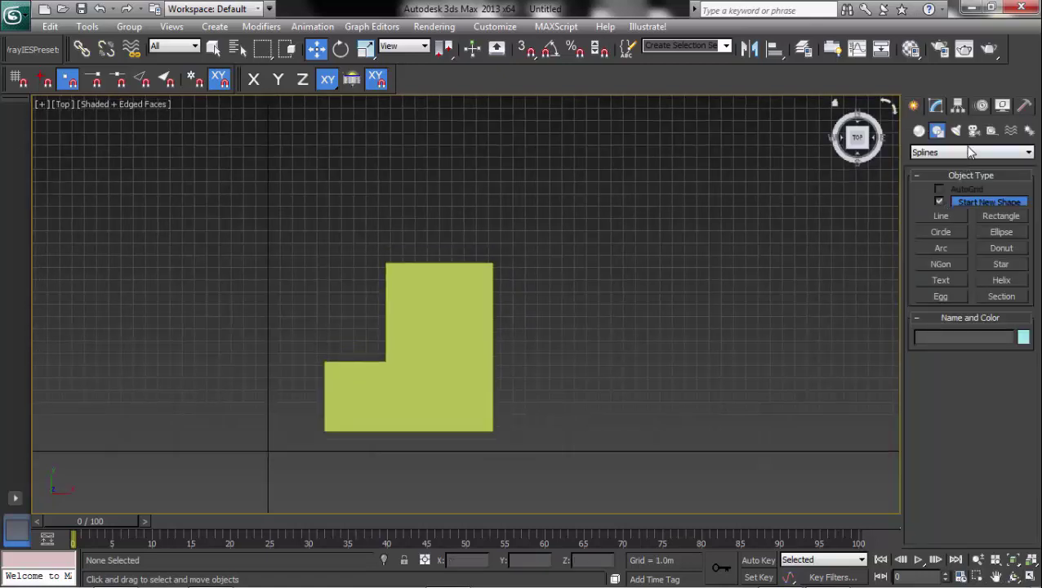
pyautogui.click(942, 280)
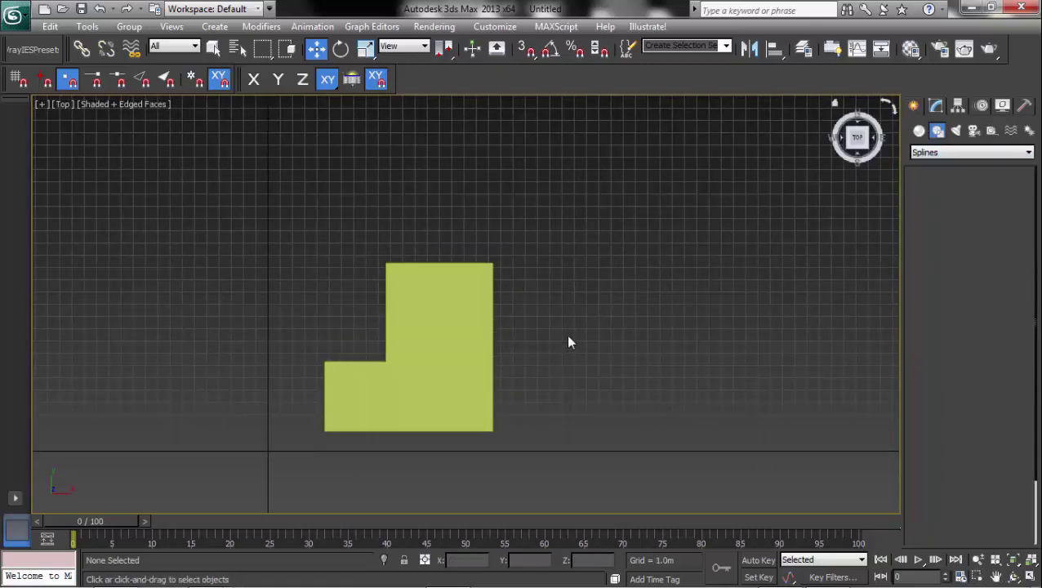
pyautogui.click(576, 340)
pyautogui.moveTo(413, 316); pyautogui.dragTo(435, 329, button='middle')
pyautogui.scroll(-5, 457, 318)
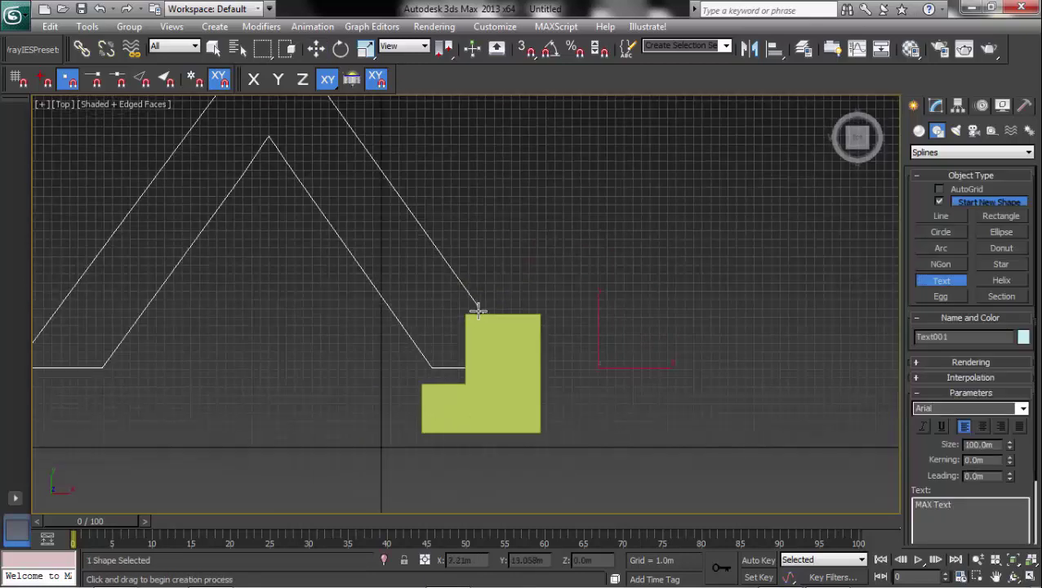
pyautogui.tripleClick(941, 507)
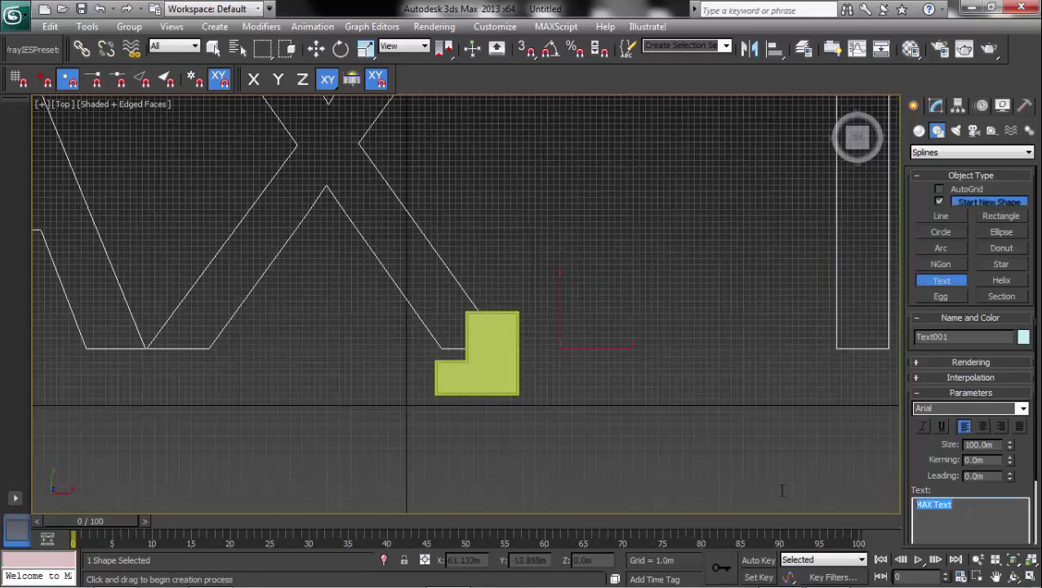
pyautogui.write('5')
pyautogui.moveTo(689, 423); pyautogui.dragTo(671, 483, button='middle')
pyautogui.rightClick(707, 372)
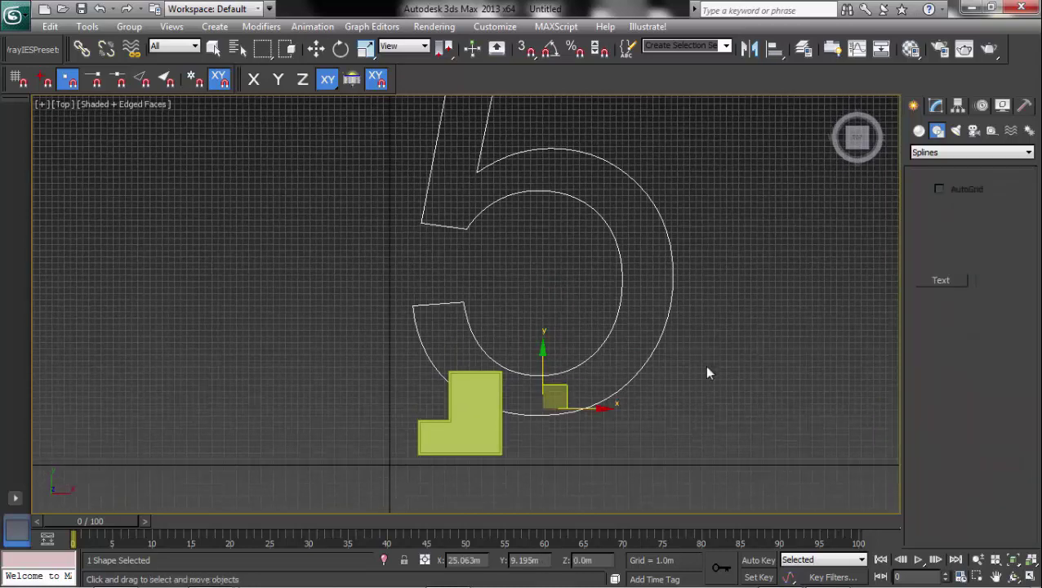
# - Scale the 5 text down sharply and move it beside the footprint's lower wing
pyautogui.moveTo(707, 373); pyautogui.dragTo(697, 363, button='middle')
pyautogui.press('r')
pyautogui.moveTo(544, 388); pyautogui.dragTo(370, 447)
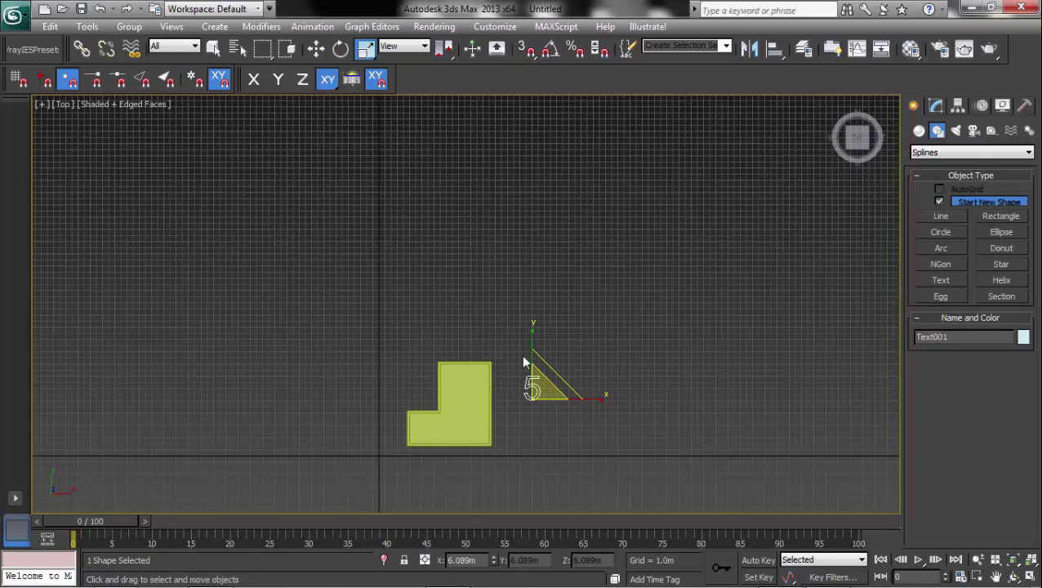
pyautogui.press('w')
pyautogui.scroll(2, 572, 360)
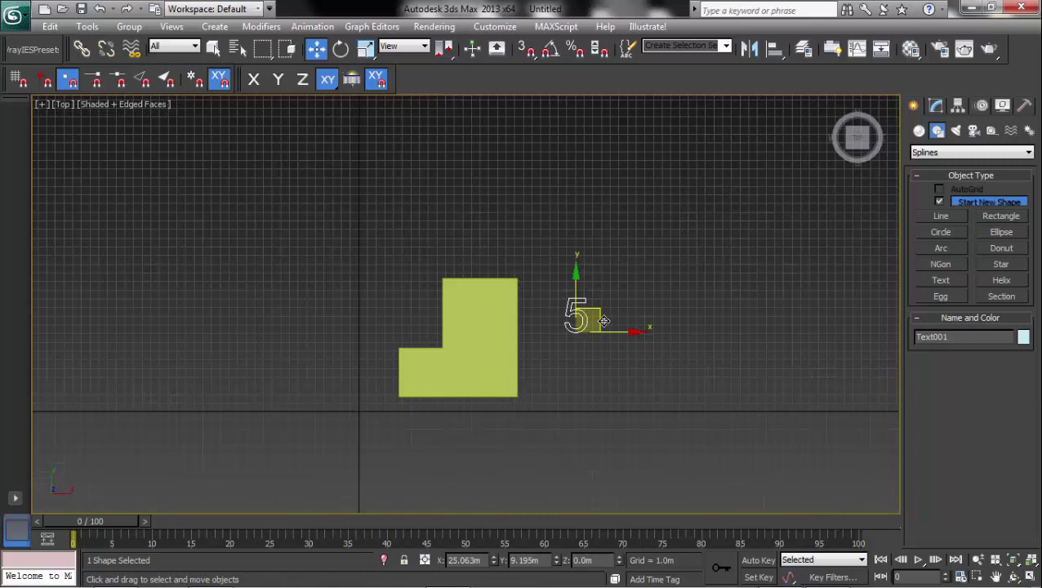
pyautogui.moveTo(601, 319); pyautogui.dragTo(401, 366)
pyautogui.scroll(5, 482, 272)
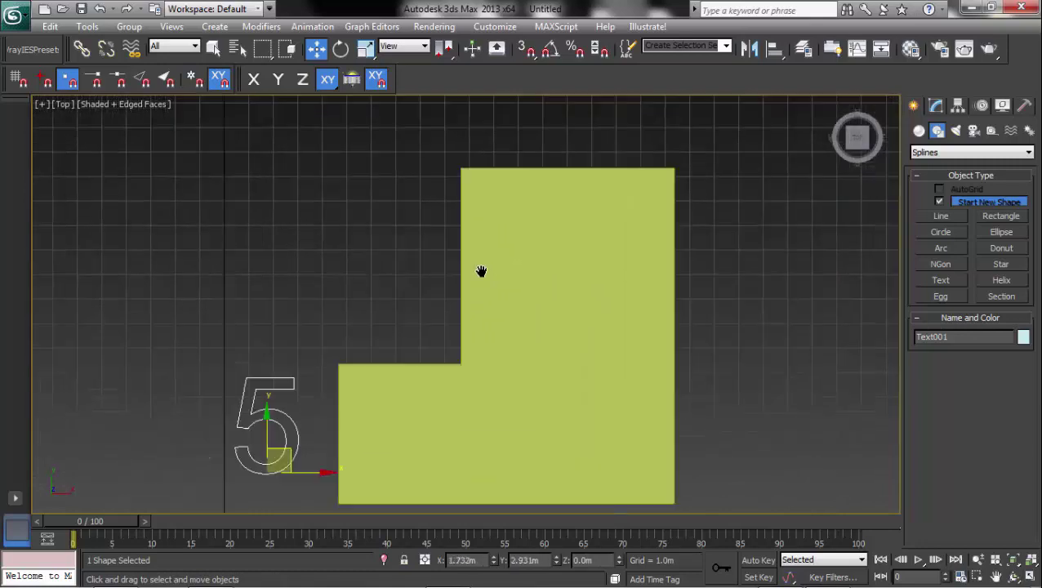
# - Shrink the 5 text further and place it midway along the lower wing's short outer side
pyautogui.press('r')
pyautogui.moveTo(338, 381); pyautogui.dragTo(413, 578)
pyautogui.moveTo(386, 498); pyautogui.dragTo(382, 456, button='middle')
pyautogui.press('w')
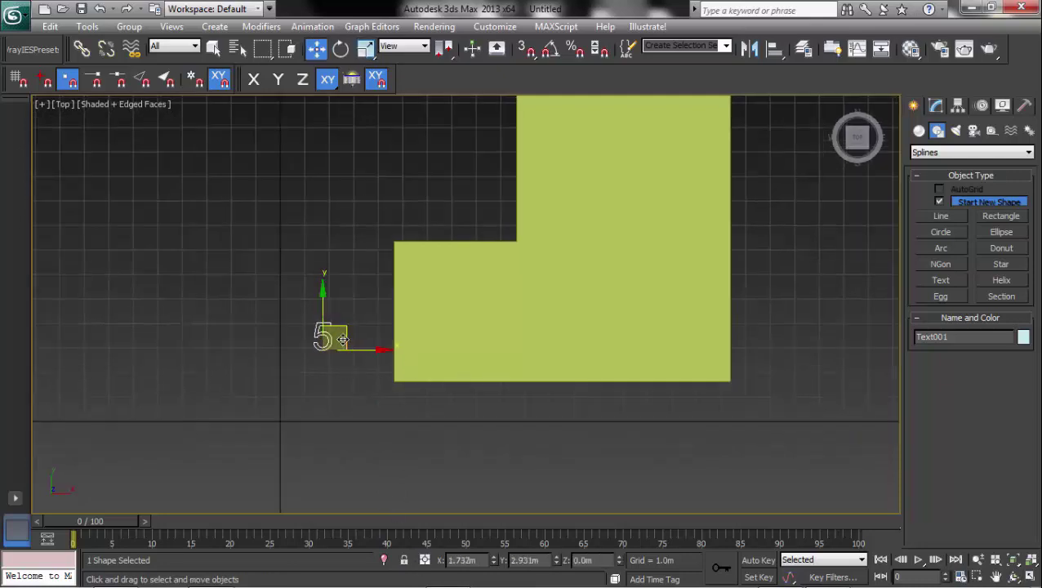
pyautogui.moveTo(346, 335); pyautogui.dragTo(385, 309)
pyautogui.moveTo(385, 309); pyautogui.dragTo(358, 361, button='middle')
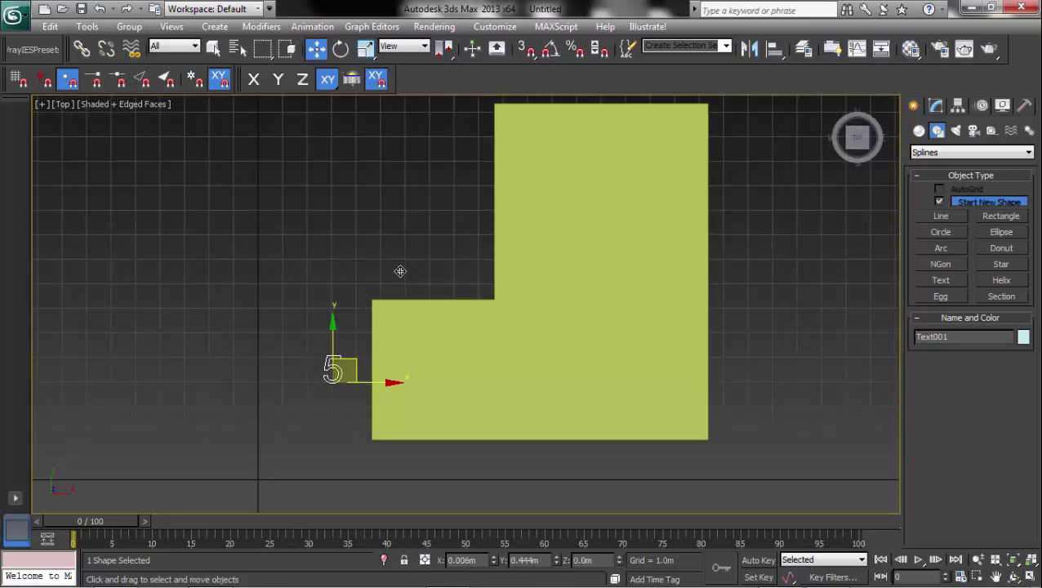
# - Copy the 5 label to just above the lower wing's top edge, as an independent copy
pyautogui.keyDown('shift'); pyautogui.moveTo(347, 371); pyautogui.dragTo(450, 276); pyautogui.keyUp('shift')
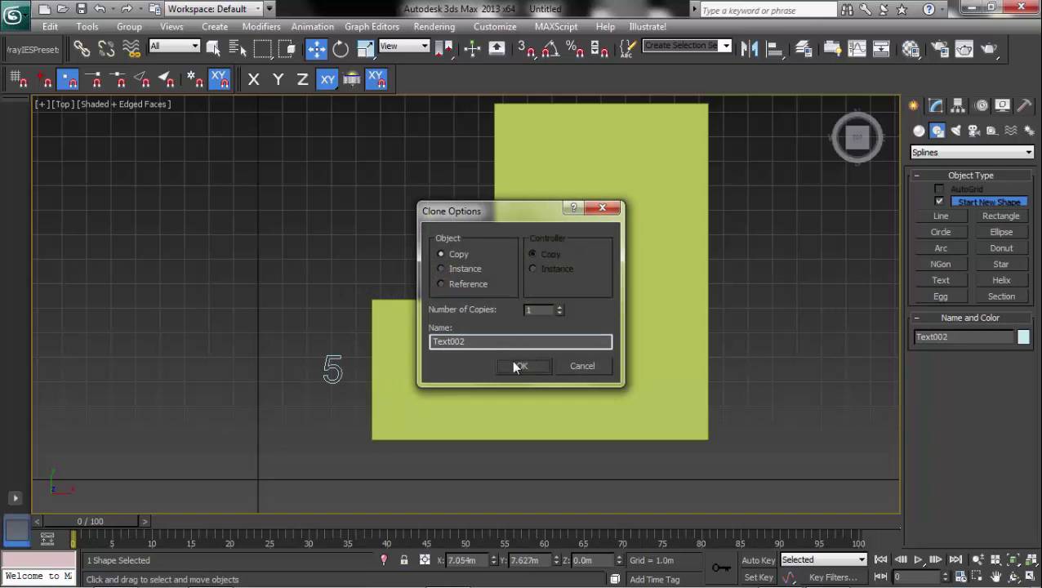
pyautogui.click(515, 368)
pyautogui.click(936, 106)
pyautogui.moveTo(669, 252); pyautogui.dragTo(581, 467, button='middle')
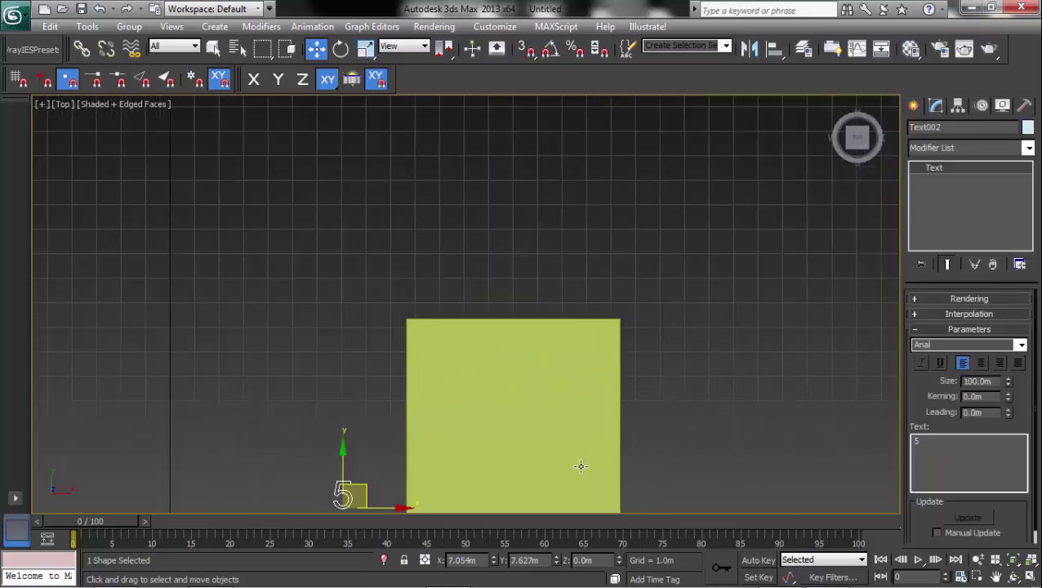
# - Copy the 5 label beside the vertical wall of the footprint's notch and change its text to 10
pyautogui.moveTo(397, 456); pyautogui.dragTo(404, 431, button='middle')
pyautogui.keyDown('shift'); pyautogui.moveTo(374, 473); pyautogui.dragTo(419, 411); pyautogui.keyUp('shift')
pyautogui.click(499, 364)
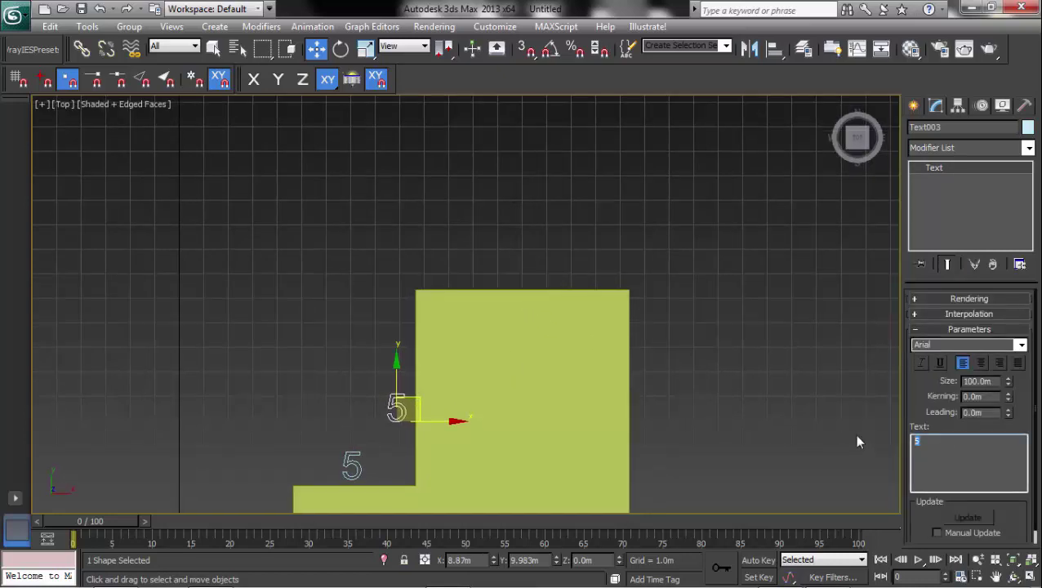
pyautogui.write('10')
pyautogui.moveTo(524, 403); pyautogui.dragTo(492, 393, button='middle')
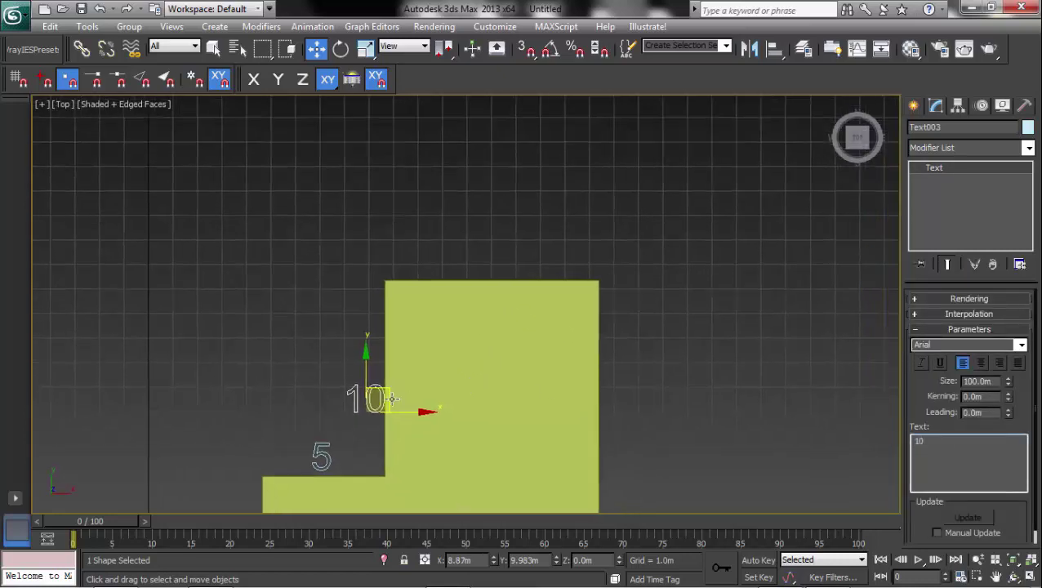
# - Copy the 10 label to above the footprint's top edge and change its text to 9
pyautogui.moveTo(393, 399)
pyautogui.keyDown('shift'); pyautogui.mouseDown()
pyautogui.moveTo(423, 312)
pyautogui.moveTo(505, 264)
pyautogui.mouseUp(); pyautogui.keyUp('shift')
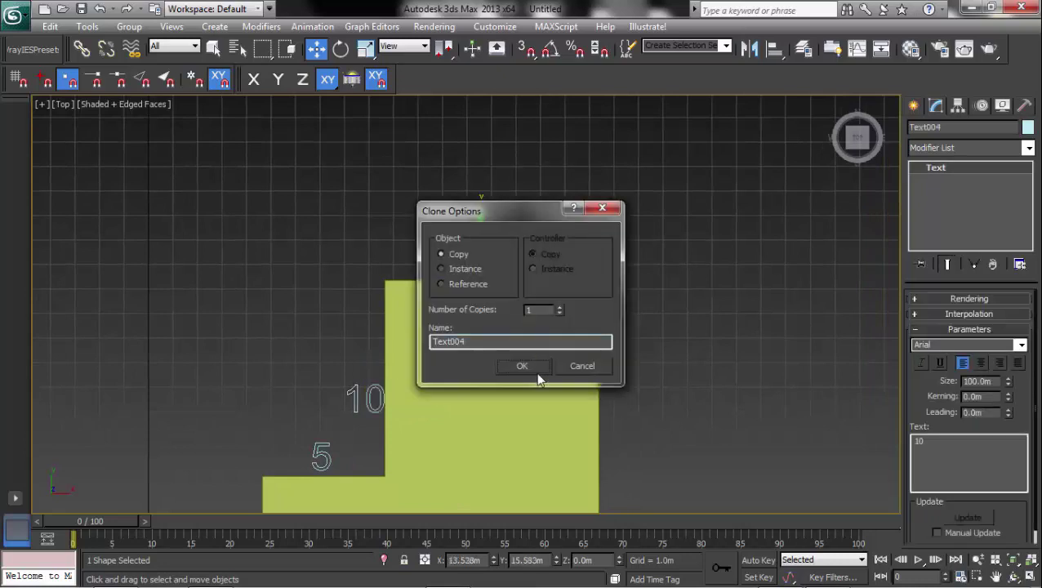
pyautogui.click(523, 366)
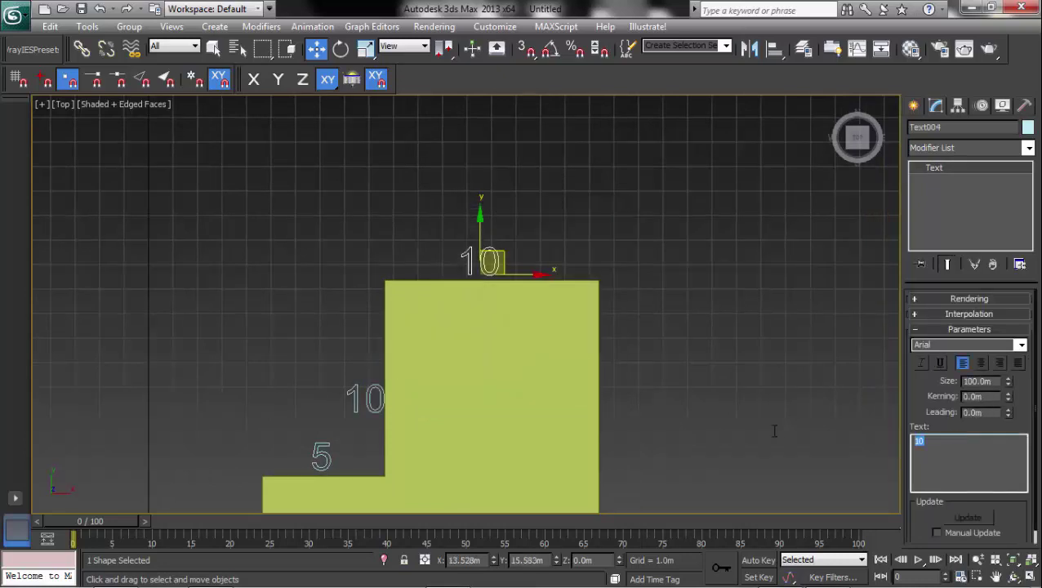
pyautogui.write('9')
pyautogui.moveTo(621, 437); pyautogui.dragTo(647, 309, button='middle')
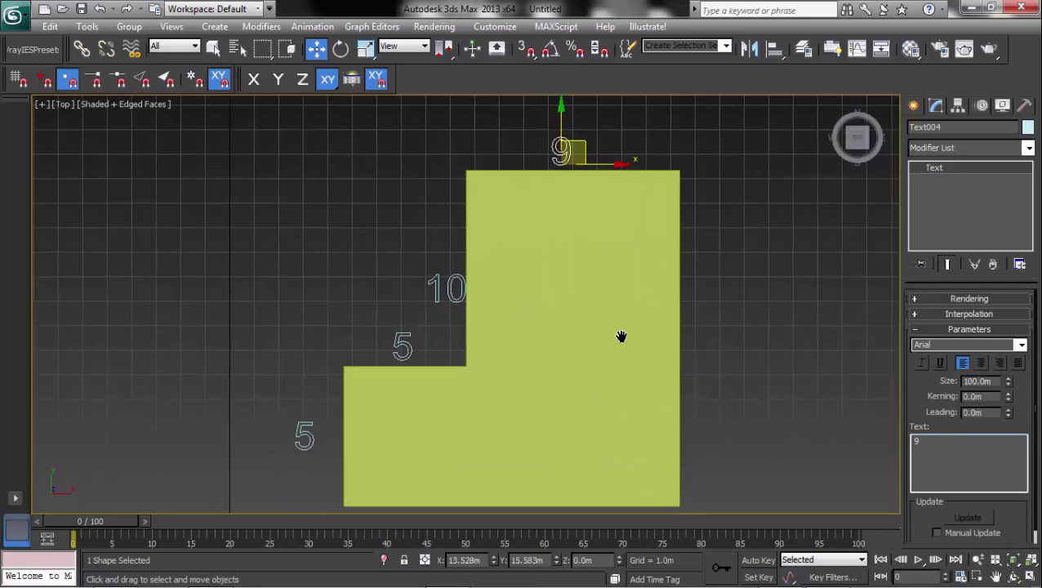
pyautogui.scroll(-2, 621, 340)
pyautogui.scroll(-1, 466, 352)
pyautogui.moveTo(541, 355); pyautogui.dragTo(510, 358, button='middle')
pyautogui.scroll(1, 530, 358)
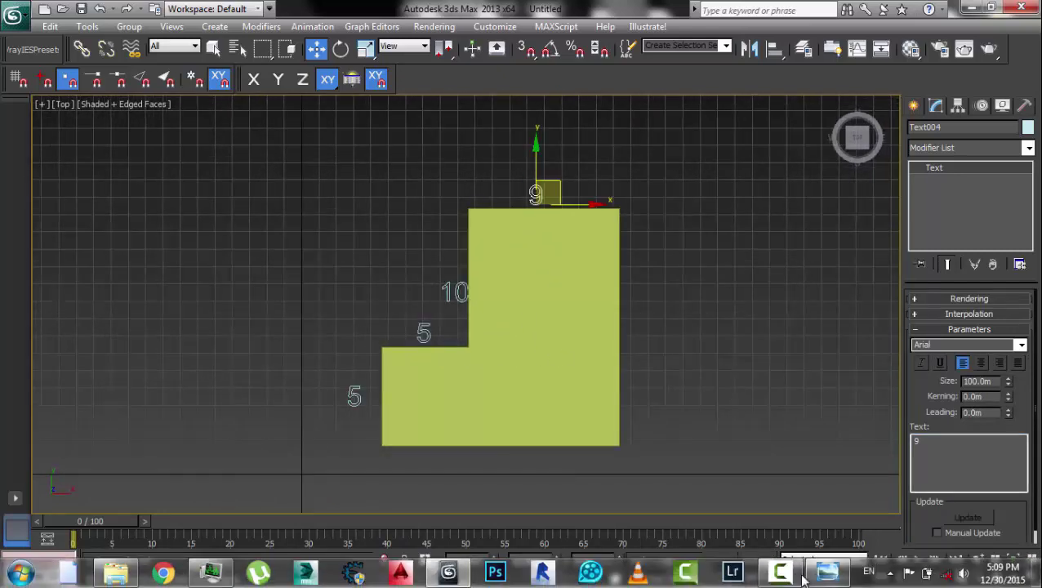
pyautogui.click(786, 573)
pyautogui.click(969, 533)
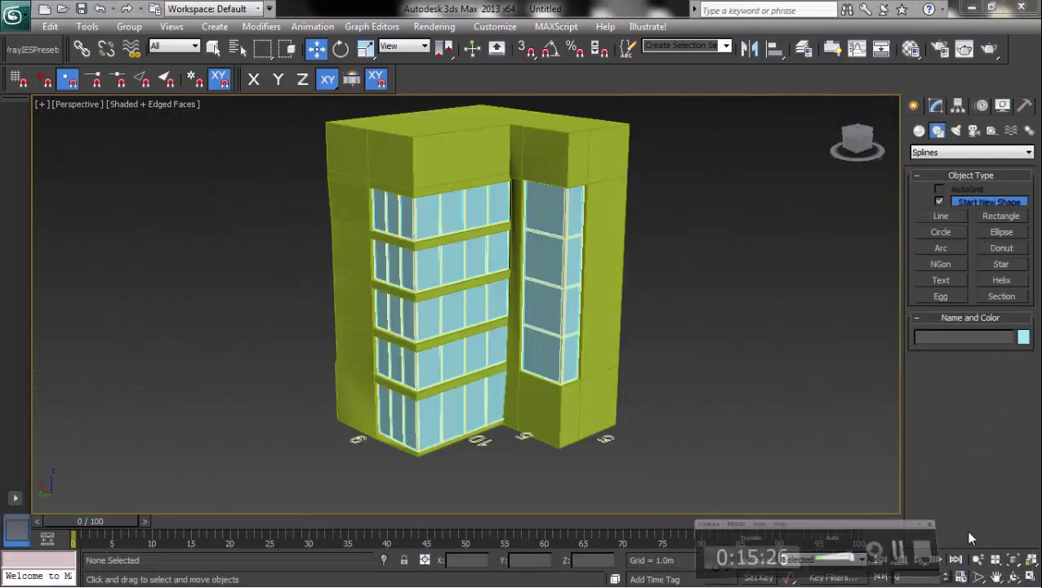
# - Select the green building body and isolate it from the glazing and labels in the Perspective view
pyautogui.keyDown('alt'); pyautogui.moveTo(621, 368); pyautogui.dragTo(523, 322, button='middle'); pyautogui.keyUp('alt')
pyautogui.scroll(5, 600, 260)
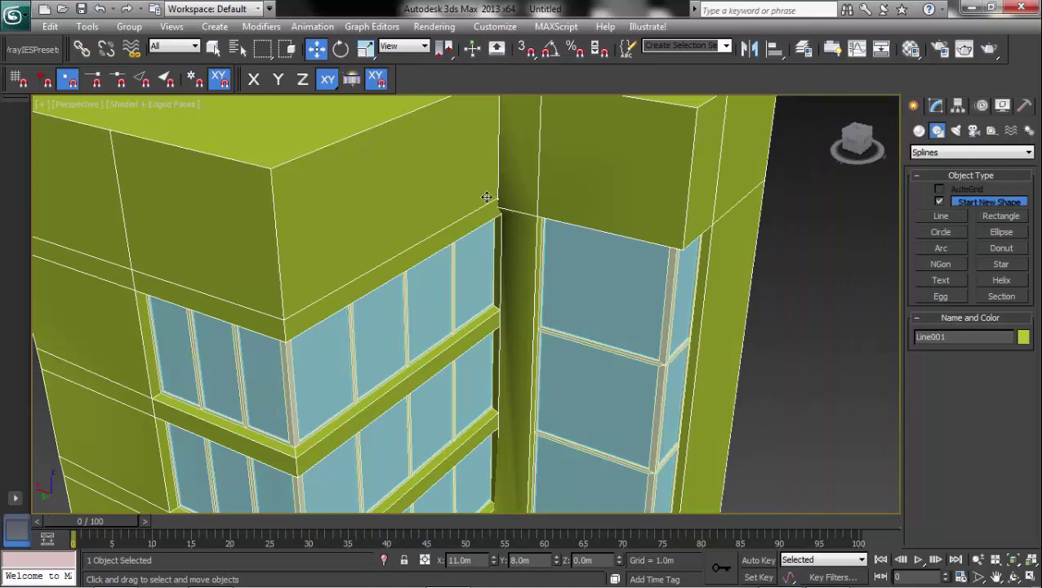
pyautogui.scroll(-10, 488, 197)
pyautogui.moveTo(508, 159); pyautogui.dragTo(422, 416, button='middle')
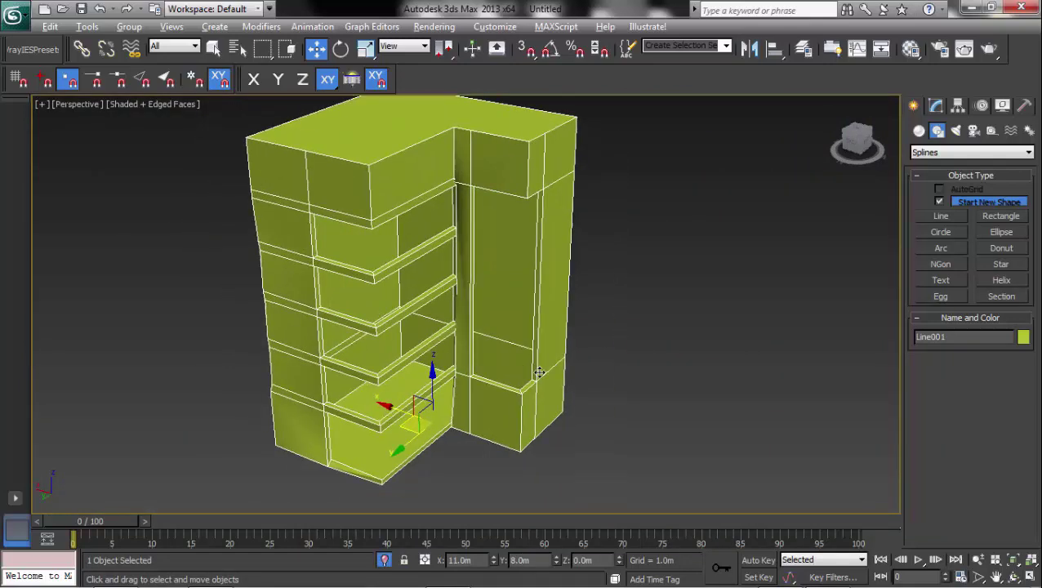
pyautogui.keyDown('alt'); pyautogui.moveTo(539, 372); pyautogui.dragTo(547, 371, button='middle'); pyautogui.keyUp('alt')
# - Enter the body's Edit Poly polygon level beneath the Shell, turn off the end result display, and select all polygons
pyautogui.click(937, 107)
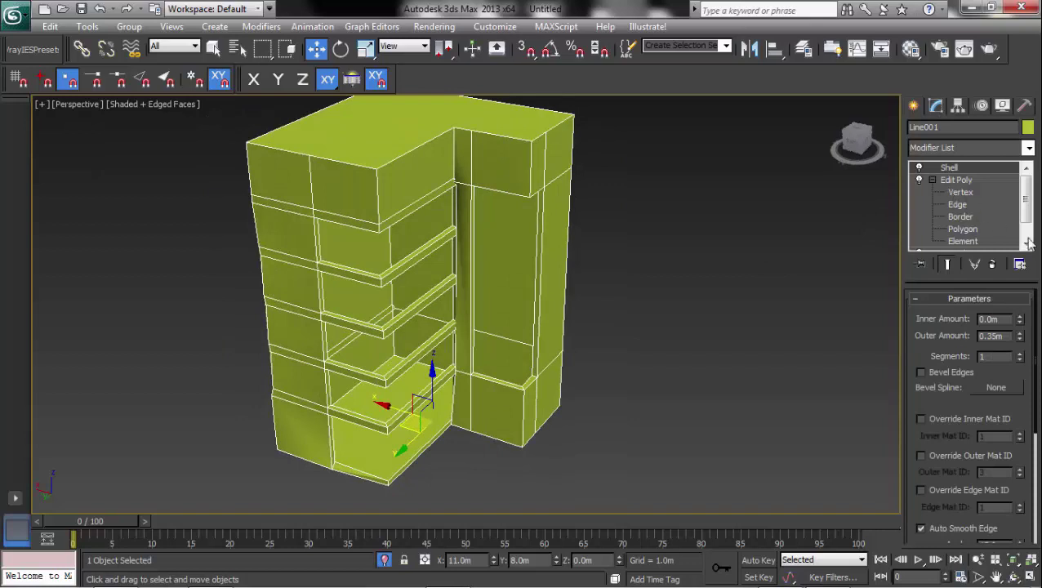
pyautogui.keyDown('alt'); pyautogui.moveTo(617, 258); pyautogui.dragTo(606, 251, button='middle'); pyautogui.keyUp('alt')
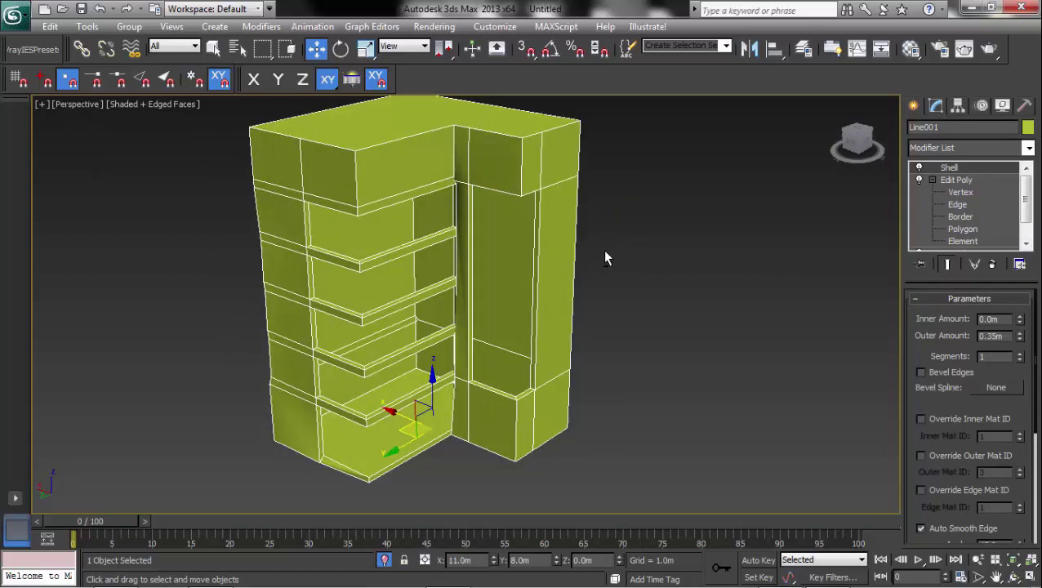
pyautogui.click(961, 229)
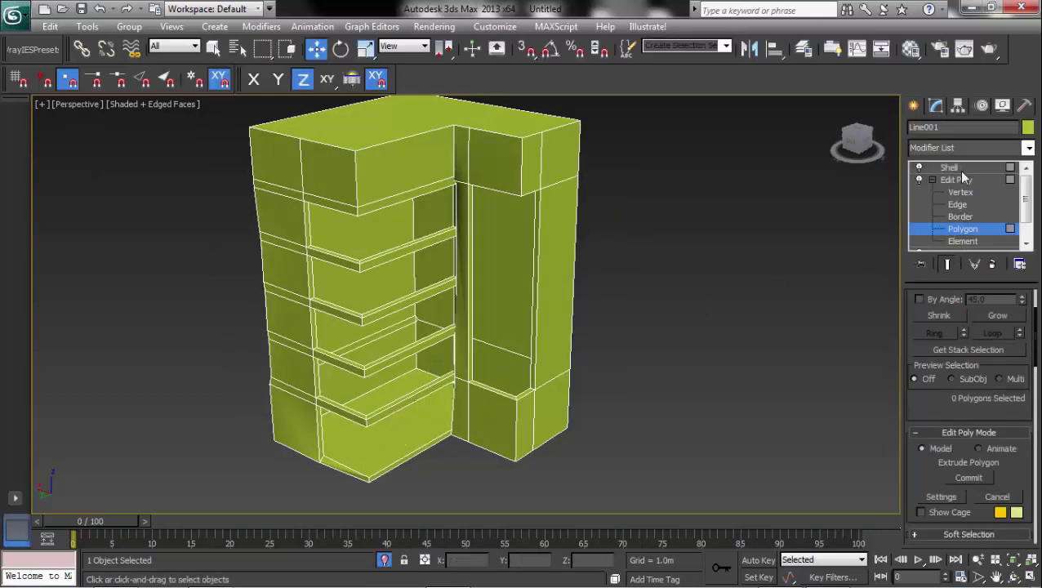
pyautogui.click(946, 266)
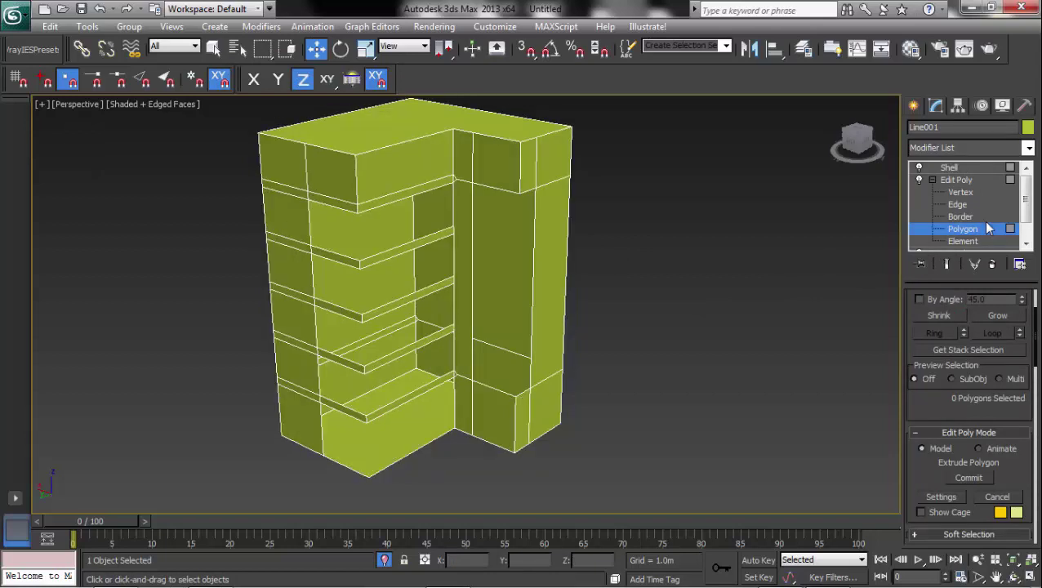
pyautogui.keyDown('alt'); pyautogui.moveTo(687, 315); pyautogui.dragTo(660, 292, button='middle'); pyautogui.keyUp('alt')
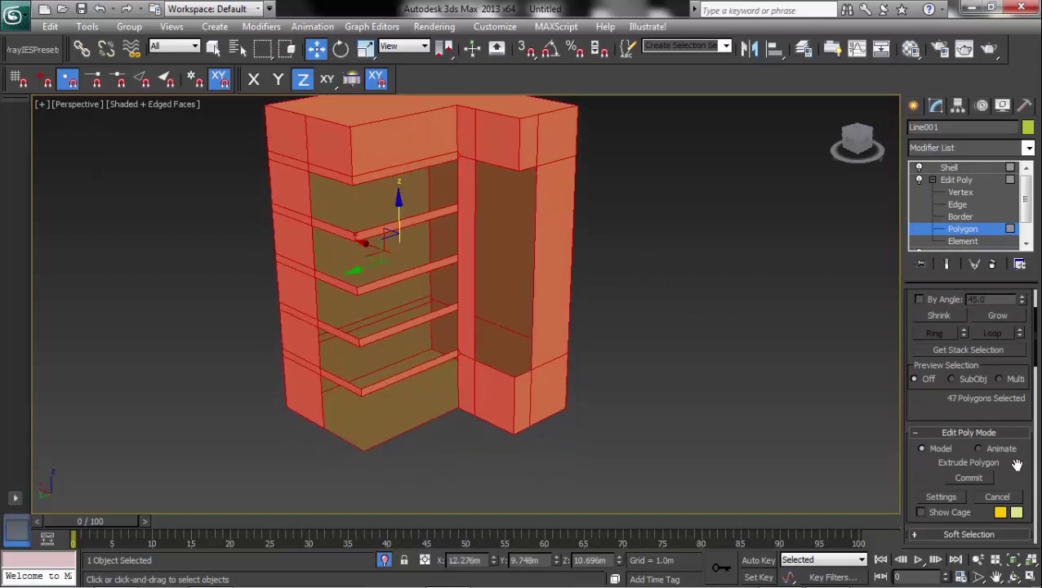
# - Clear all smoothing groups from the selected polygons and return to the body's Shell modifier
pyautogui.scroll(-10, 994, 435)
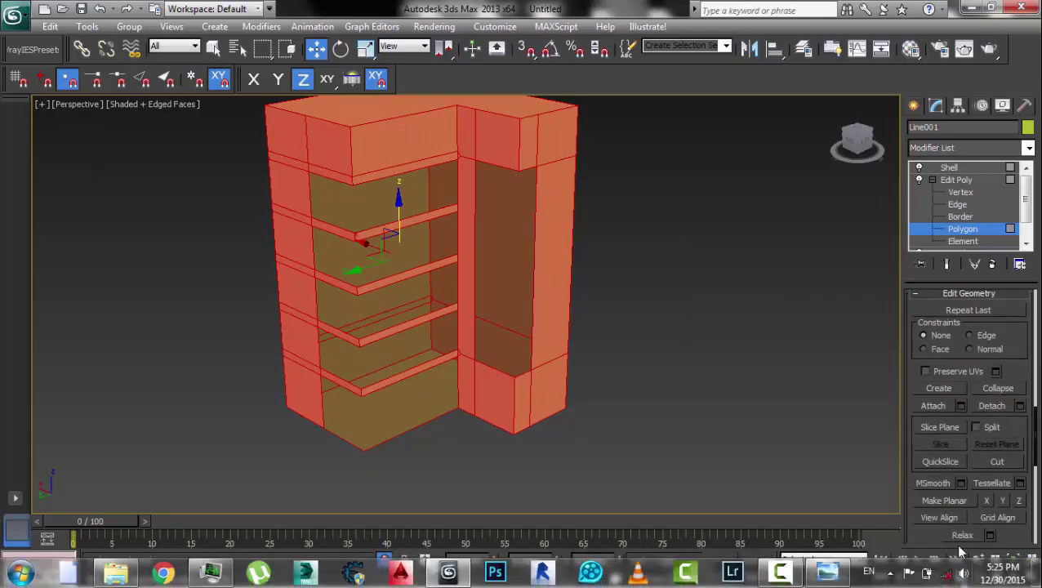
pyautogui.scroll(-10, 1009, 508)
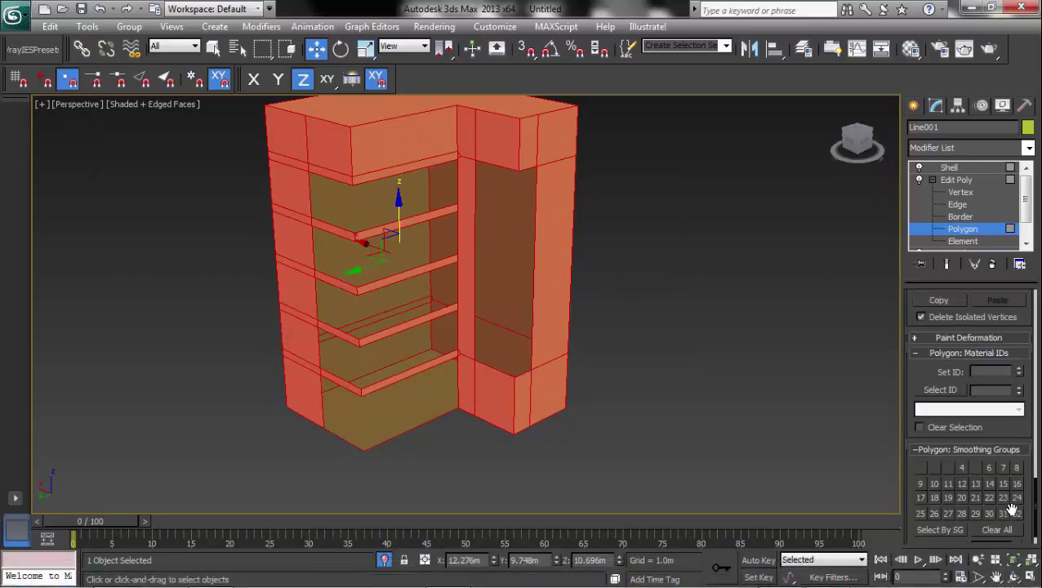
pyautogui.scroll(-2, 1012, 508)
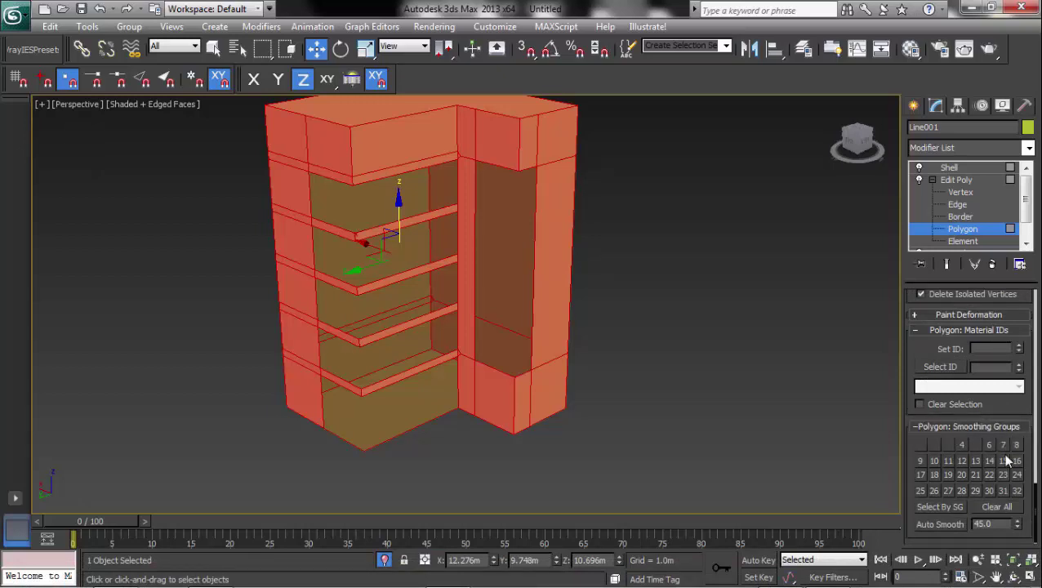
pyautogui.click(997, 508)
pyautogui.click(968, 168)
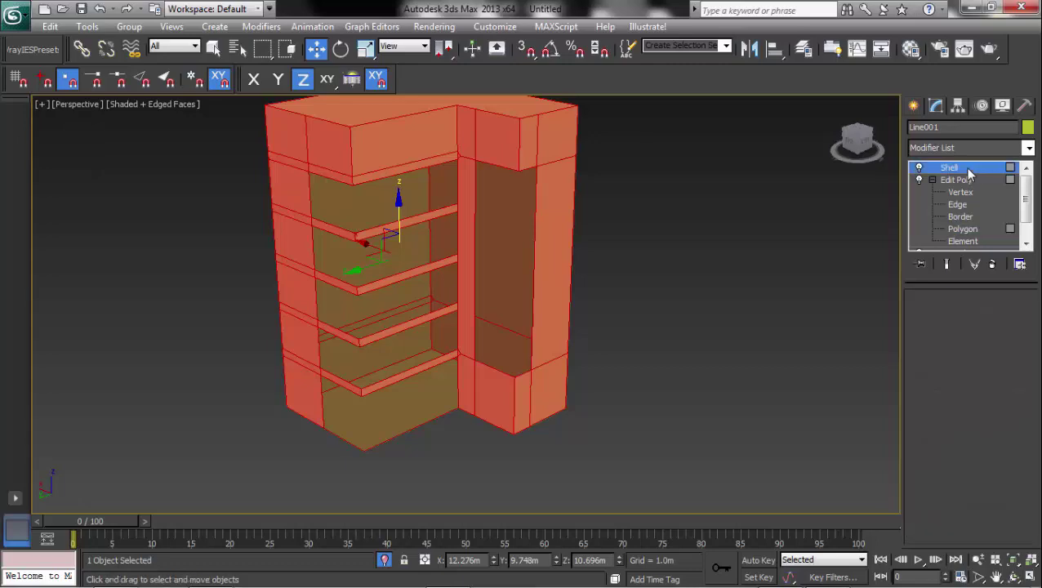
# - Remove the Shell modifier from the building object
pyautogui.keyDown('alt'); pyautogui.moveTo(474, 186); pyautogui.dragTo(472, 218, button='middle'); pyautogui.keyUp('alt')
pyautogui.keyDown('alt'); pyautogui.moveTo(523, 263); pyautogui.dragTo(527, 221, button='middle'); pyautogui.keyUp('alt')
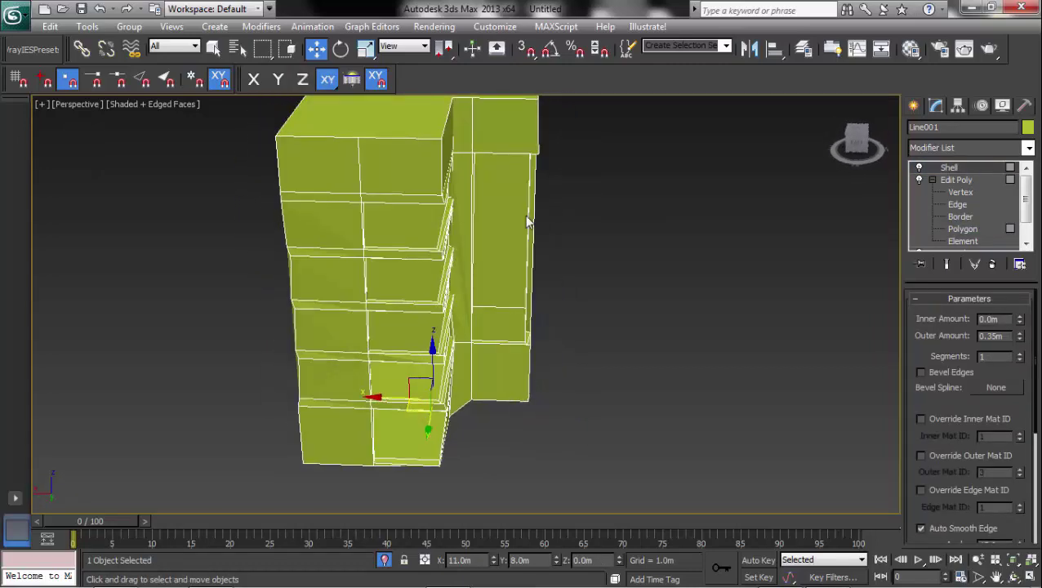
pyautogui.moveTo(460, 242); pyautogui.dragTo(533, 288, button='middle')
pyautogui.scroll(3, 533, 288)
pyautogui.keyDown('alt'); pyautogui.moveTo(390, 346); pyautogui.dragTo(374, 295, button='middle'); pyautogui.keyUp('alt')
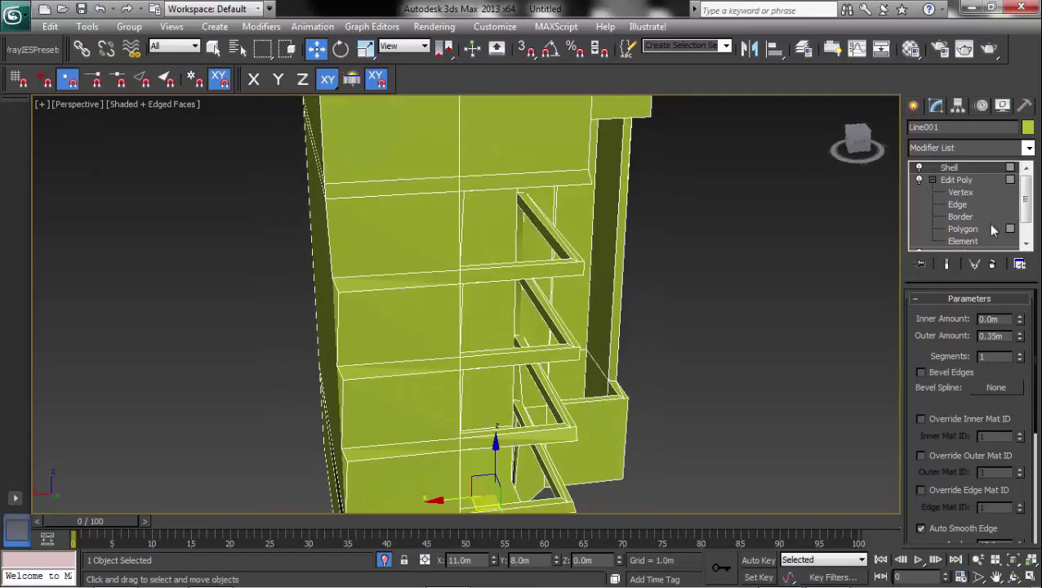
pyautogui.click(993, 263)
# - Select the front polygons of the projecting upper block, the thin strip under it, and the front edges of the four balcony slabs
pyautogui.press('4')
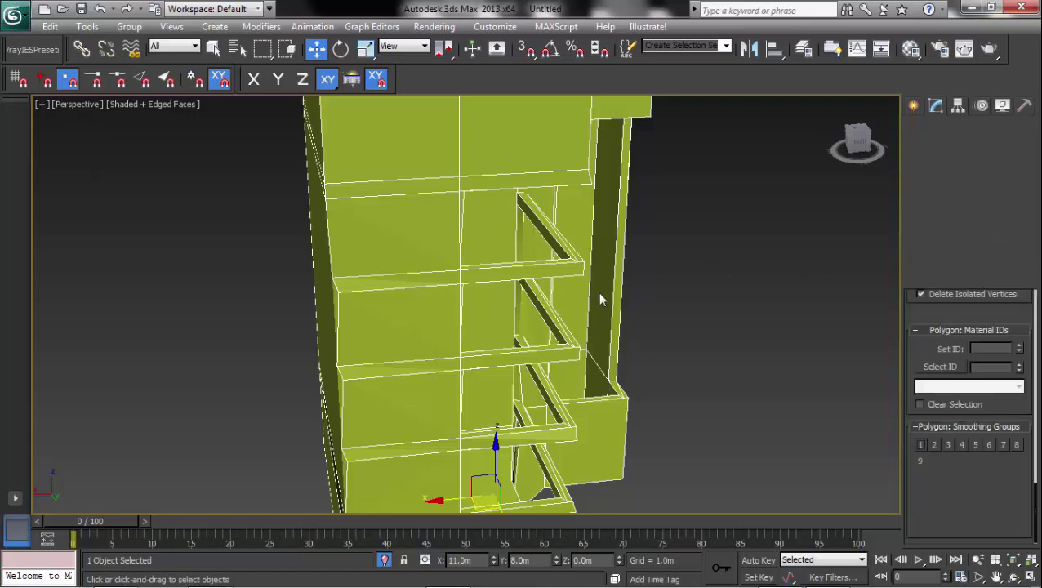
pyautogui.scroll(-4, 560, 309)
pyautogui.click(732, 333)
pyautogui.keyDown('alt'); pyautogui.moveTo(530, 321); pyautogui.dragTo(532, 346, button='middle'); pyautogui.keyUp('alt')
pyautogui.moveTo(455, 294); pyautogui.dragTo(457, 232, button='middle')
pyautogui.scroll(2, 447, 219)
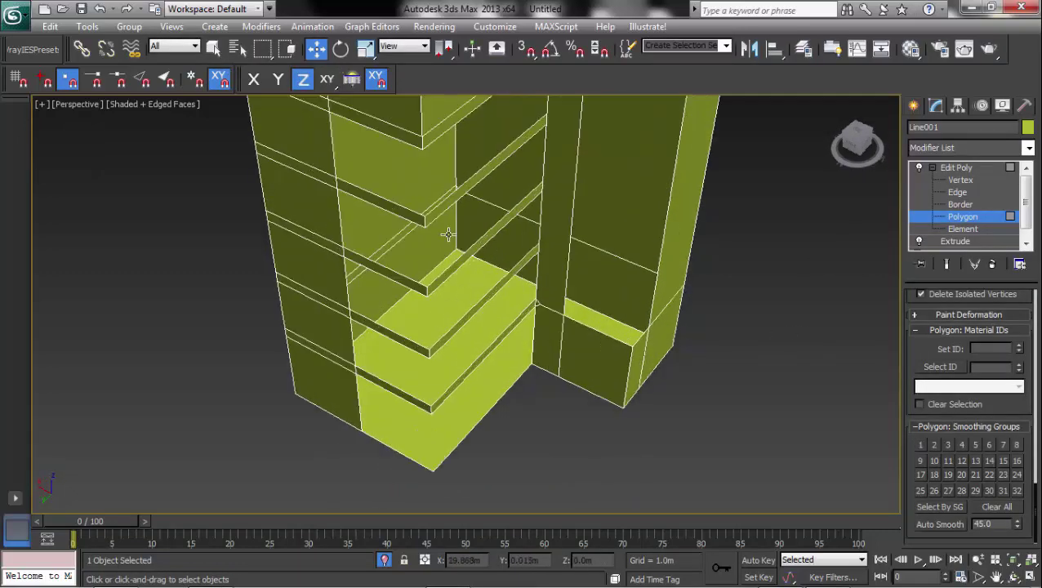
pyautogui.moveTo(457, 301); pyautogui.dragTo(489, 170, button='middle')
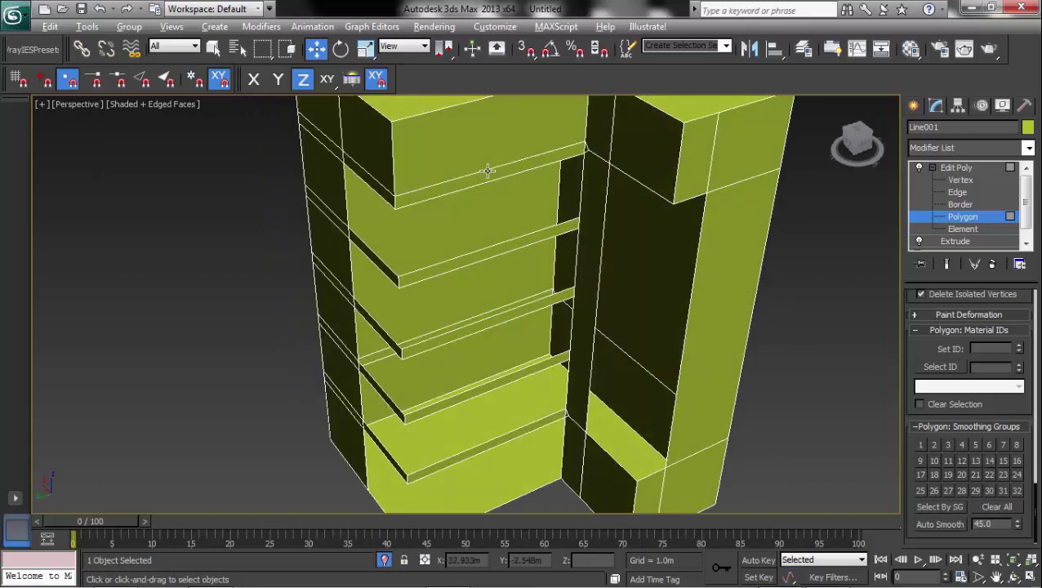
pyautogui.click(491, 142)
pyautogui.keyDown('ctrl'); pyautogui.click(491, 174); pyautogui.keyUp('ctrl')
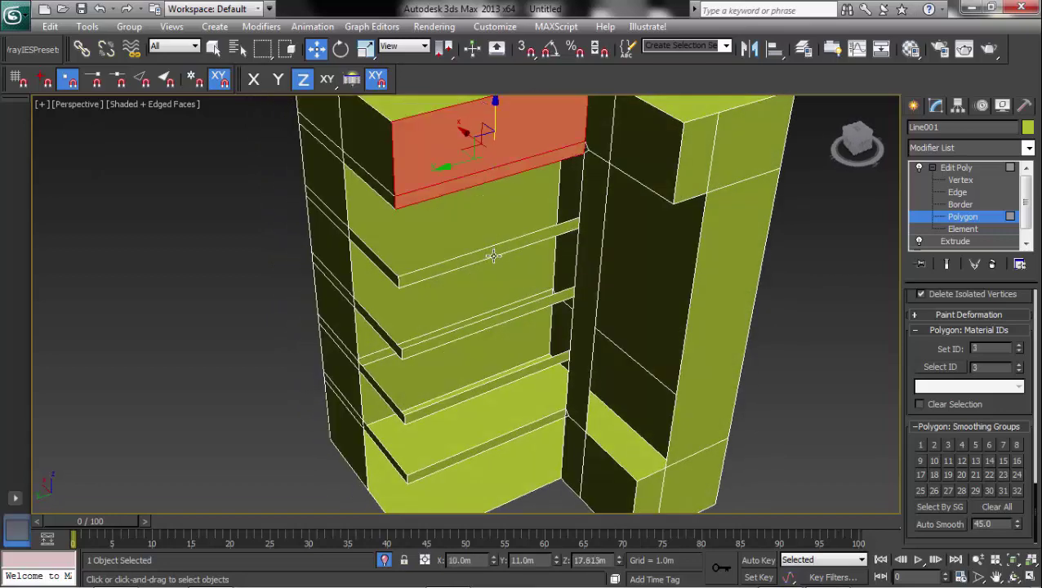
pyautogui.keyDown('ctrl'); pyautogui.click(493, 256); pyautogui.keyUp('ctrl')
pyautogui.keyDown('ctrl'); pyautogui.click(500, 321); pyautogui.keyUp('ctrl')
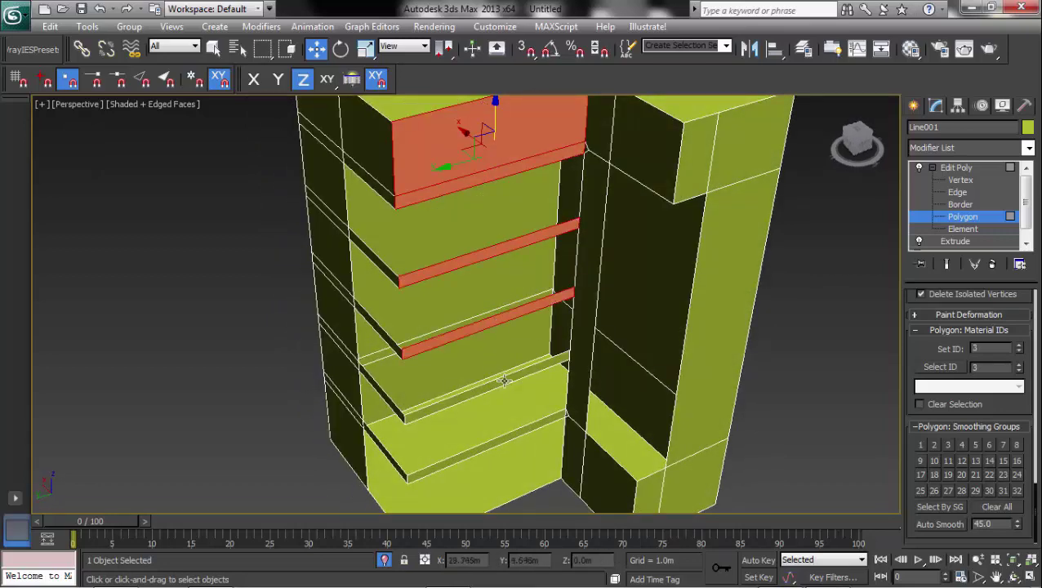
pyautogui.keyDown('ctrl'); pyautogui.click(504, 390); pyautogui.keyUp('ctrl')
pyautogui.keyDown('ctrl'); pyautogui.click(503, 443); pyautogui.keyUp('ctrl')
# - Add the side edges of the two lowest balcony slabs and the adjoining lower side-wall panels and strips to the polygon selection
pyautogui.keyDown('alt'); pyautogui.moveTo(500, 435); pyautogui.dragTo(494, 524, button='middle'); pyautogui.keyUp('alt')
pyautogui.keyDown('ctrl'); pyautogui.click(506, 448); pyautogui.keyUp('ctrl')
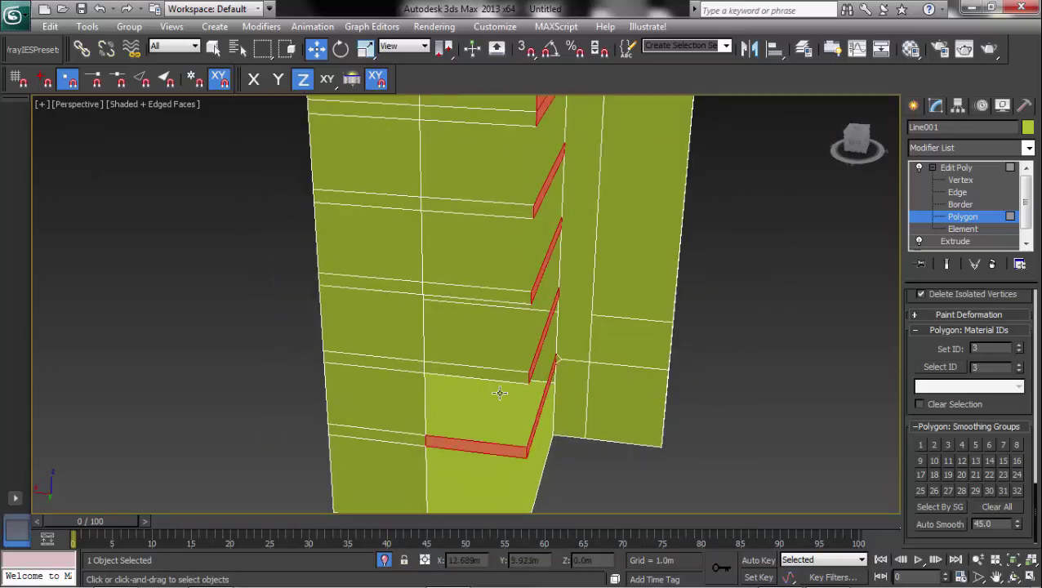
pyautogui.keyDown('ctrl'); pyautogui.click(502, 376); pyautogui.keyUp('ctrl')
pyautogui.keyDown('ctrl'); pyautogui.click(381, 462); pyautogui.keyUp('ctrl')
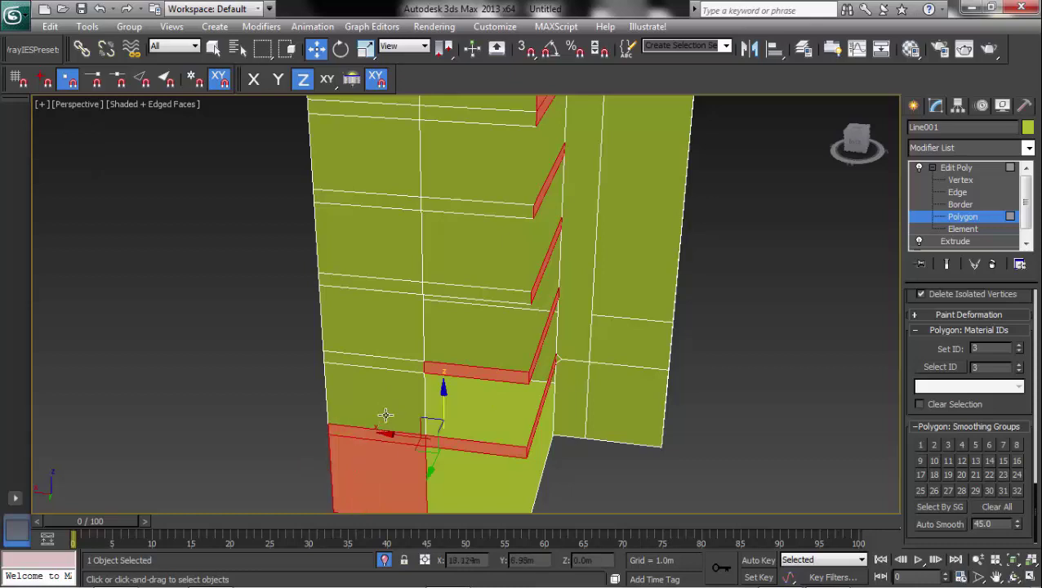
pyautogui.keyDown('ctrl'); pyautogui.click(392, 404); pyautogui.keyUp('ctrl')
pyautogui.keyDown('ctrl'); pyautogui.click(394, 357); pyautogui.keyUp('ctrl')
pyautogui.keyDown('ctrl'); pyautogui.click(395, 342); pyautogui.keyUp('ctrl')
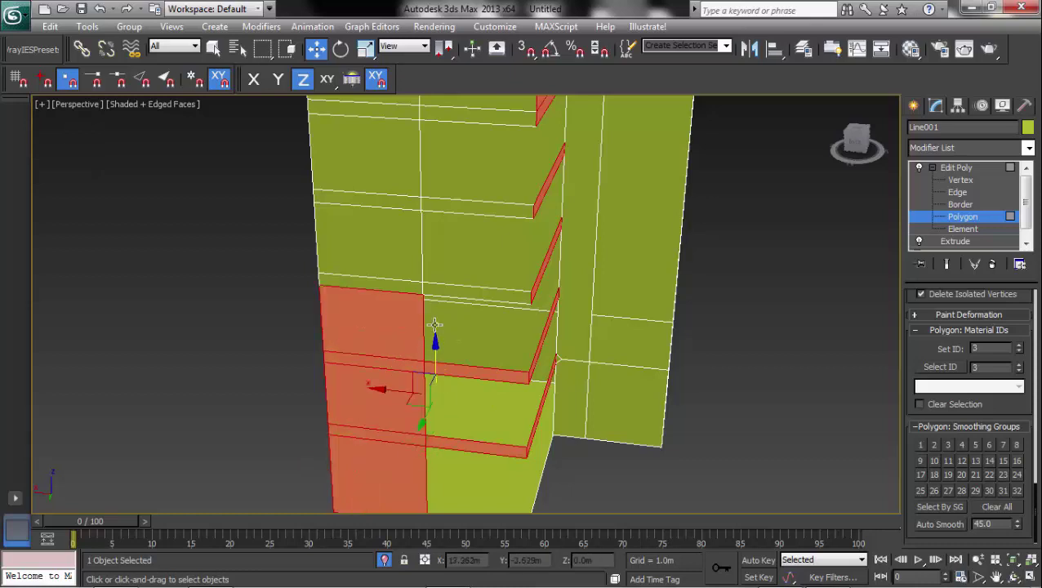
# - Add the side edges of the two upper balcony slabs and the remaining side-wall panels and strips up to the roof to the selection
pyautogui.keyDown('alt'); pyautogui.moveTo(434, 324); pyautogui.dragTo(425, 294, button='middle'); pyautogui.keyUp('alt')
pyautogui.keyDown('ctrl'); pyautogui.click(425, 292); pyautogui.keyUp('ctrl')
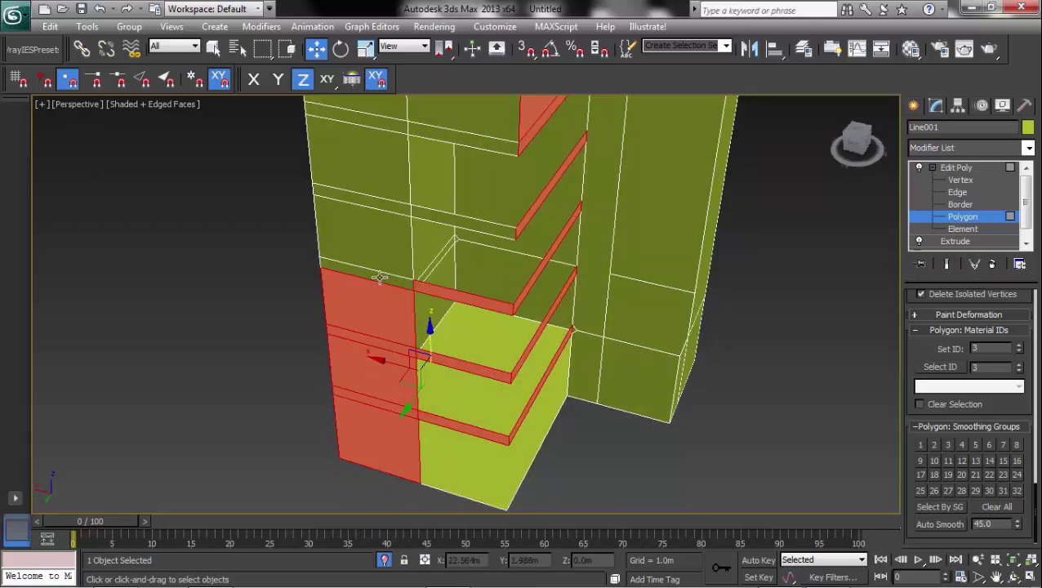
pyautogui.keyDown('ctrl'); pyautogui.click(376, 264); pyautogui.keyUp('ctrl')
pyautogui.keyDown('ctrl'); pyautogui.click(374, 247); pyautogui.keyUp('ctrl')
pyautogui.moveTo(389, 260); pyautogui.dragTo(435, 309, button='middle')
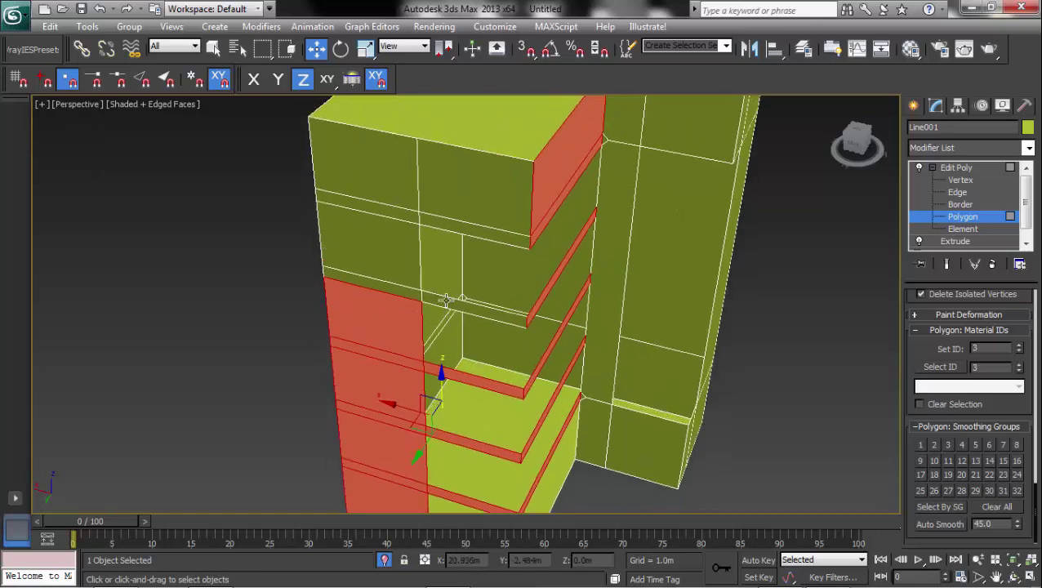
pyautogui.keyDown('ctrl'); pyautogui.click(384, 281); pyautogui.keyUp('ctrl')
pyautogui.keyDown('ctrl'); pyautogui.click(382, 221); pyautogui.keyUp('ctrl')
pyautogui.keyDown('ctrl'); pyautogui.click(385, 204); pyautogui.keyUp('ctrl')
pyautogui.keyDown('ctrl'); pyautogui.click(385, 184); pyautogui.keyUp('ctrl')
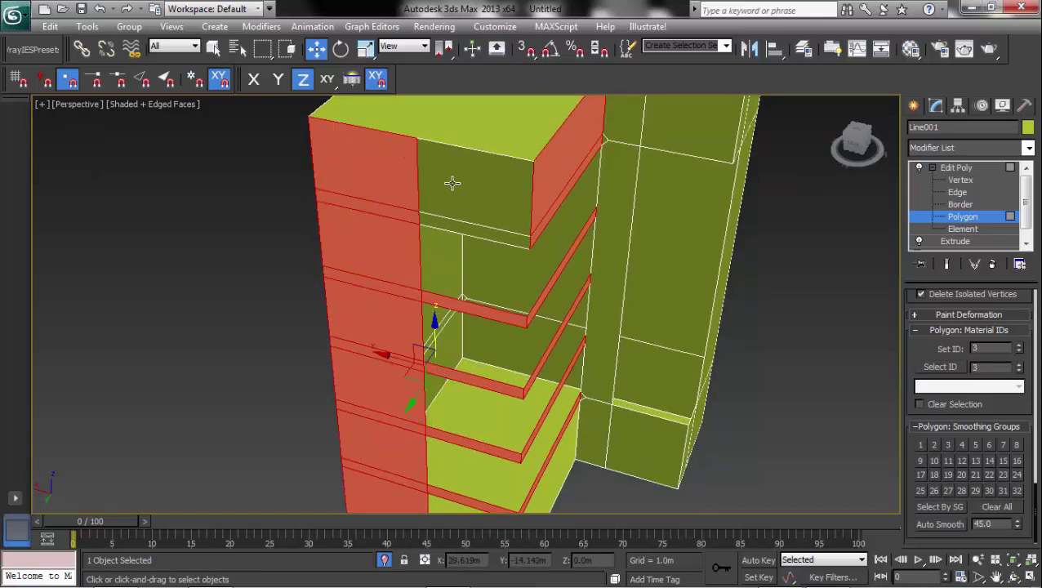
# - Add the upper block's side panel and its thin strip to the selection, and detach all selected polygons as a separate object
pyautogui.keyDown('ctrl'); pyautogui.click(452, 184); pyautogui.keyUp('ctrl')
pyautogui.keyDown('ctrl'); pyautogui.click(450, 224); pyautogui.keyUp('ctrl')
pyautogui.keyDown('alt'); pyautogui.moveTo(437, 235); pyautogui.dragTo(505, 256, button='middle'); pyautogui.keyUp('alt')
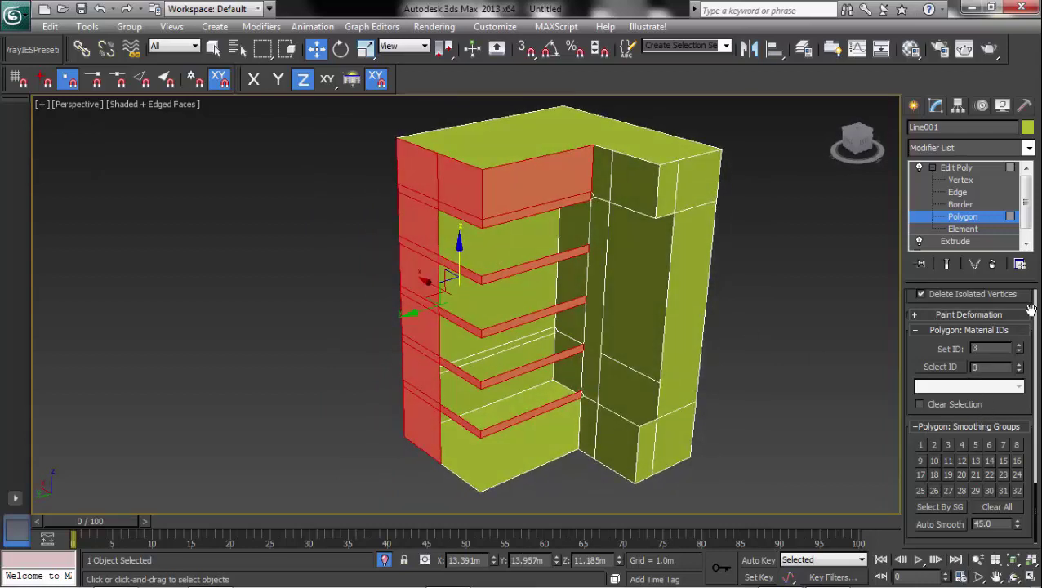
pyautogui.scroll(8, 1031, 310)
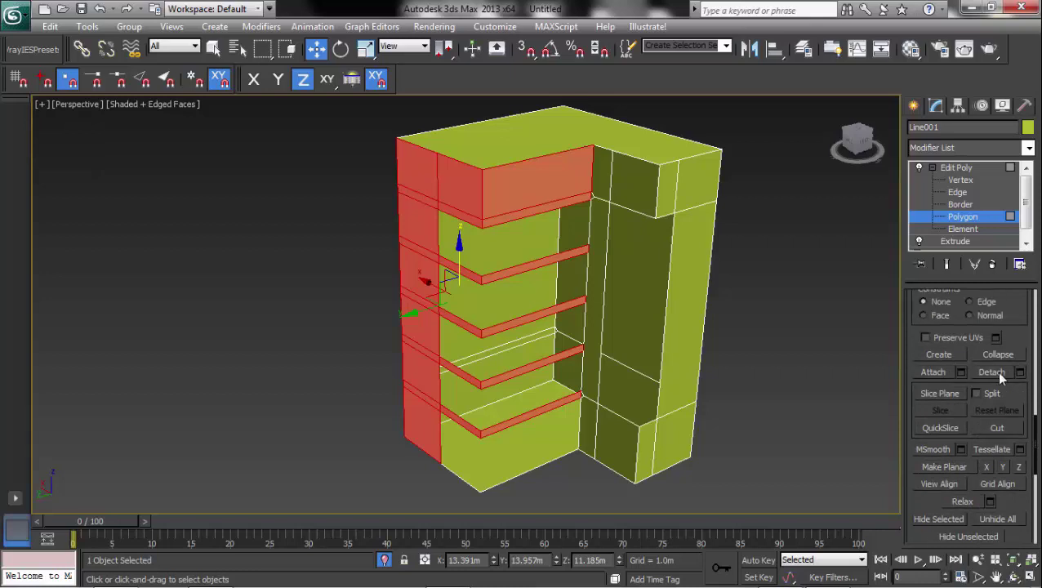
pyautogui.click(992, 373)
# - Exit polygon editing, select the detached facade object, and apply a Shell modifier to it
pyautogui.keyDown('alt'); pyautogui.moveTo(628, 312); pyautogui.dragTo(600, 232, button='middle'); pyautogui.keyUp('alt')
pyautogui.click(963, 215)
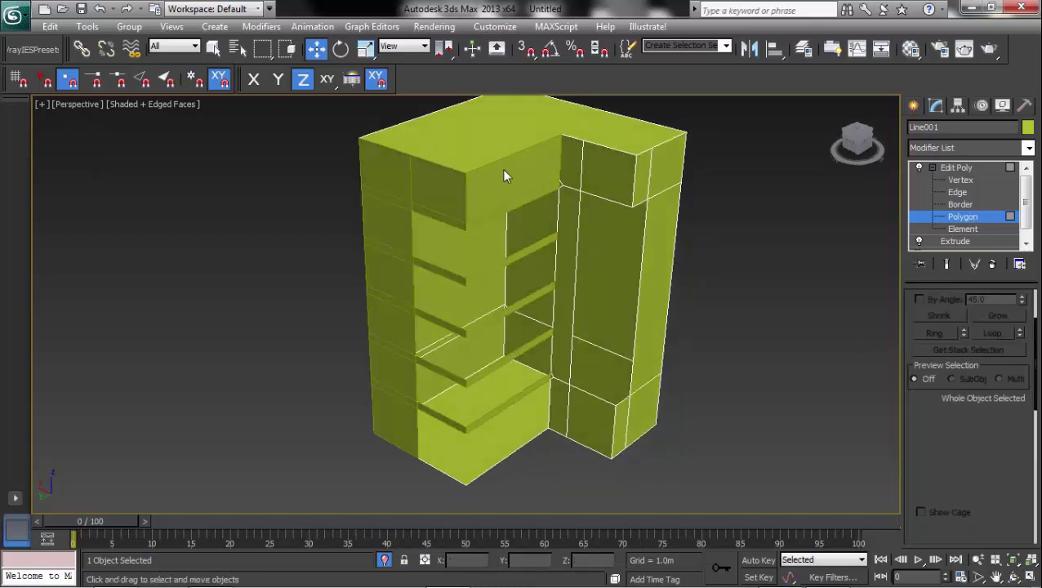
pyautogui.click(499, 175)
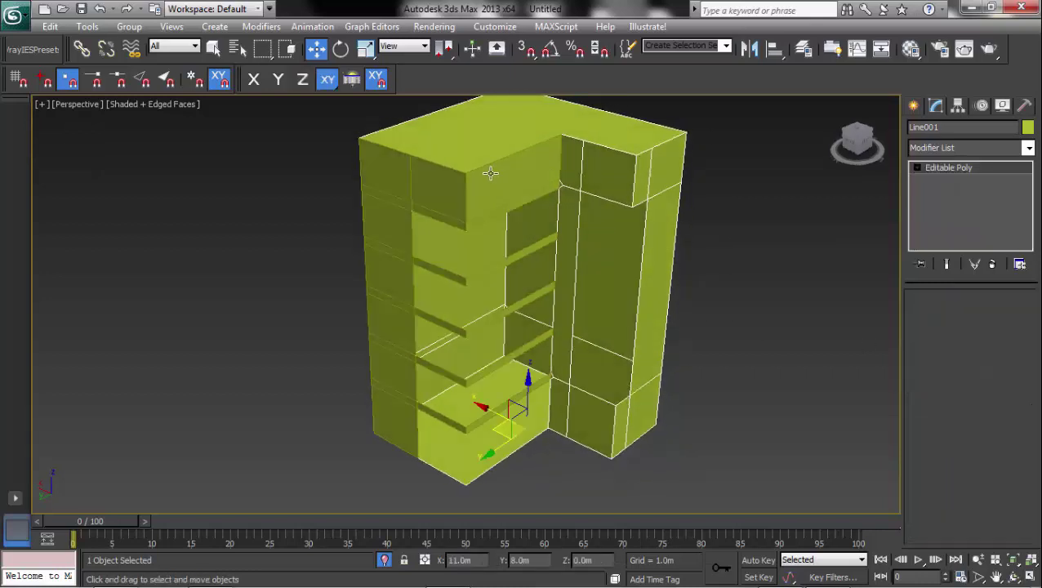
pyautogui.click(1028, 148)
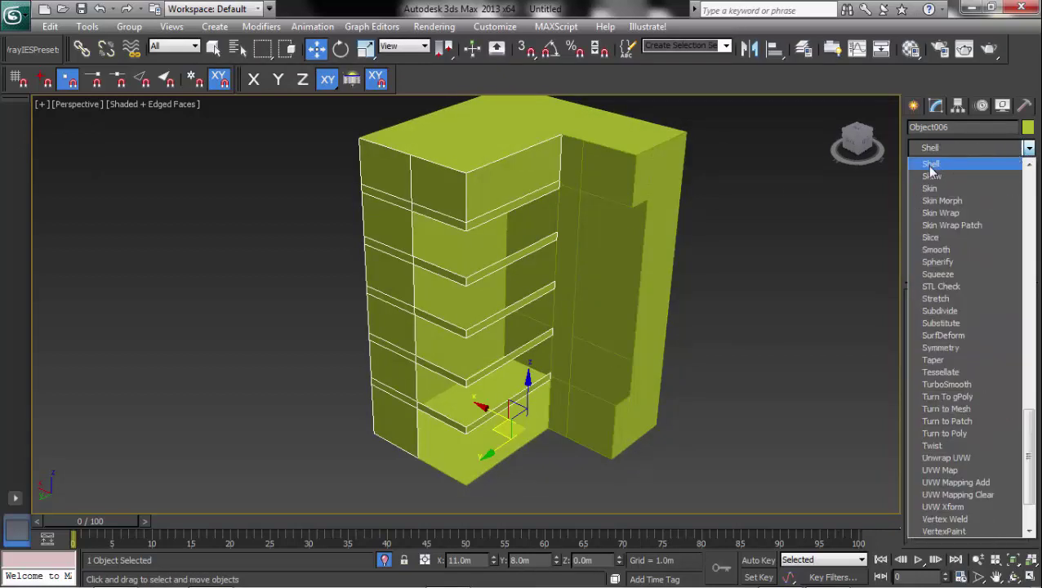
pyautogui.click(933, 165)
pyautogui.keyDown('alt'); pyautogui.moveTo(599, 302); pyautogui.dragTo(594, 255, button='middle'); pyautogui.keyUp('alt')
# - Try a Shell modifier on the main building body and remove it again
pyautogui.click(564, 219)
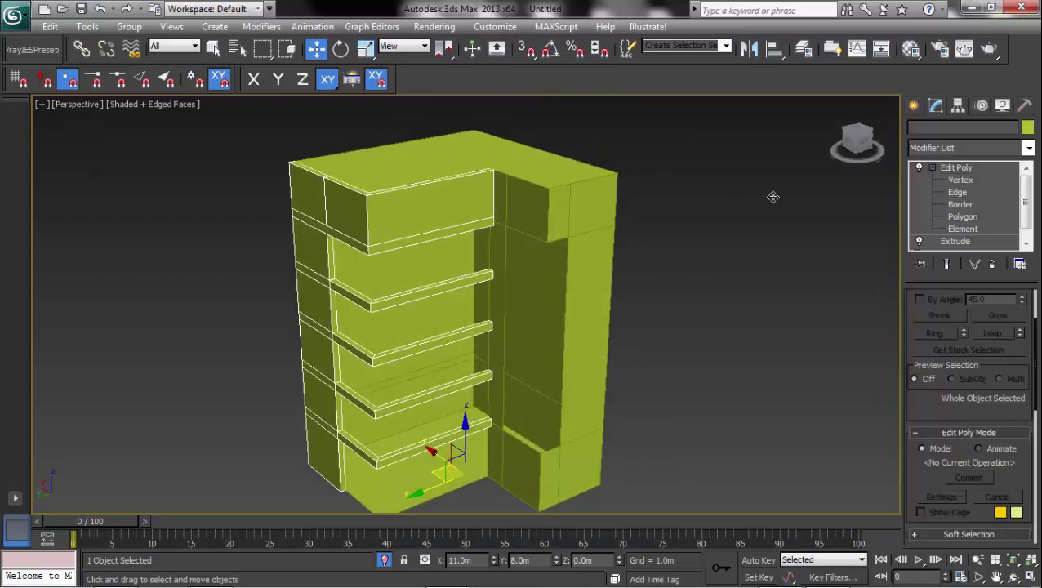
pyautogui.click(1031, 148)
pyautogui.scroll(-15, 966, 204)
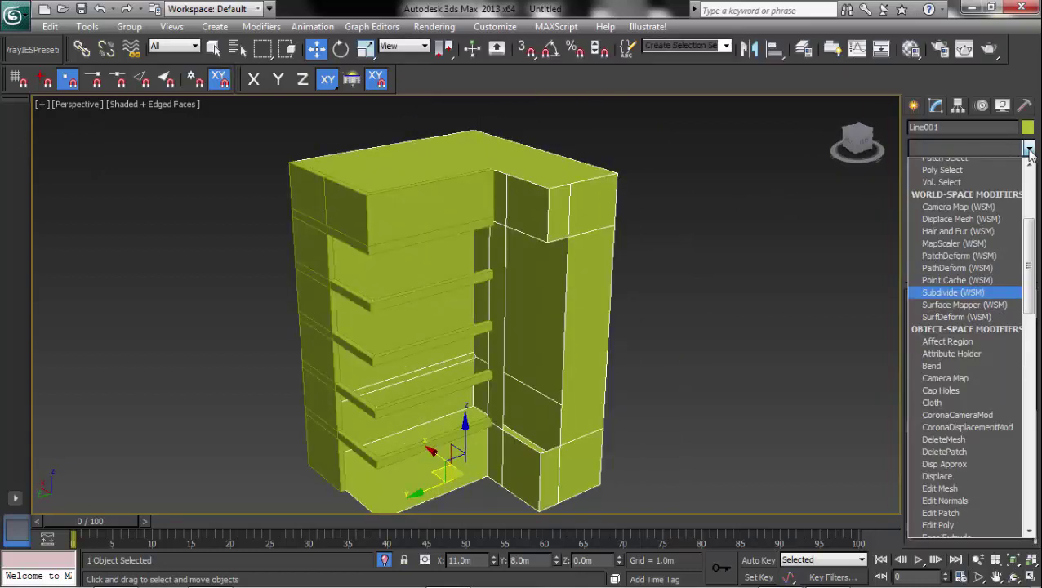
pyautogui.click(965, 165)
pyautogui.keyDown('alt'); pyautogui.moveTo(507, 312); pyautogui.dragTo(572, 326, button='middle'); pyautogui.keyUp('alt')
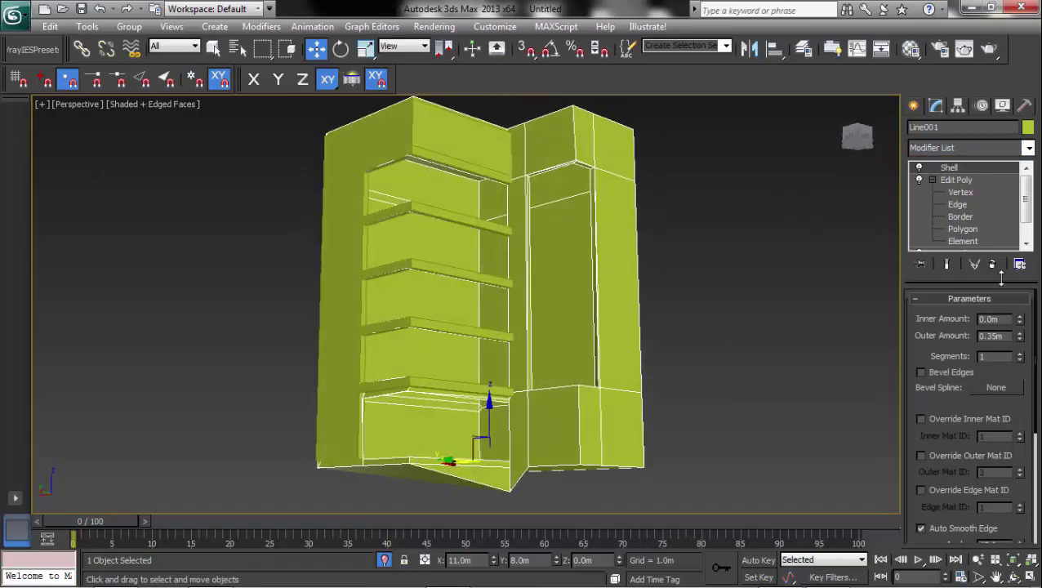
pyautogui.click(993, 263)
# - Select the main body's underside and roof polygons and detach them as a separate object
pyautogui.moveTo(579, 414)
pyautogui.keyDown('alt'); pyautogui.mouseDown(button='middle')
pyautogui.moveTo(585, 367)
pyautogui.moveTo(576, 389)
pyautogui.moveTo(598, 472)
pyautogui.moveTo(567, 421)
pyautogui.mouseUp(button='middle'); pyautogui.keyUp('alt')
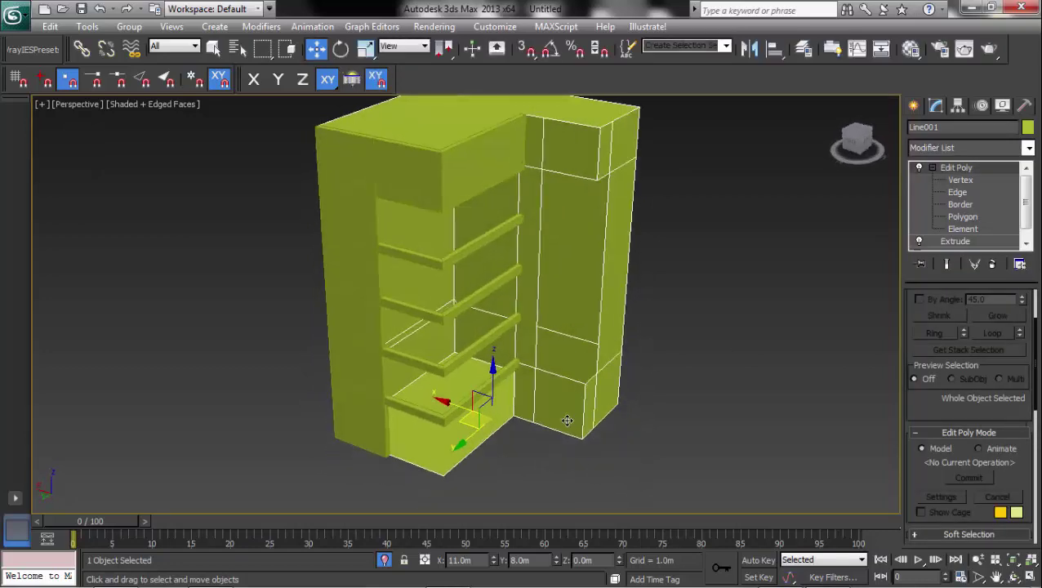
pyautogui.scroll(3, 567, 421)
pyautogui.press('4')
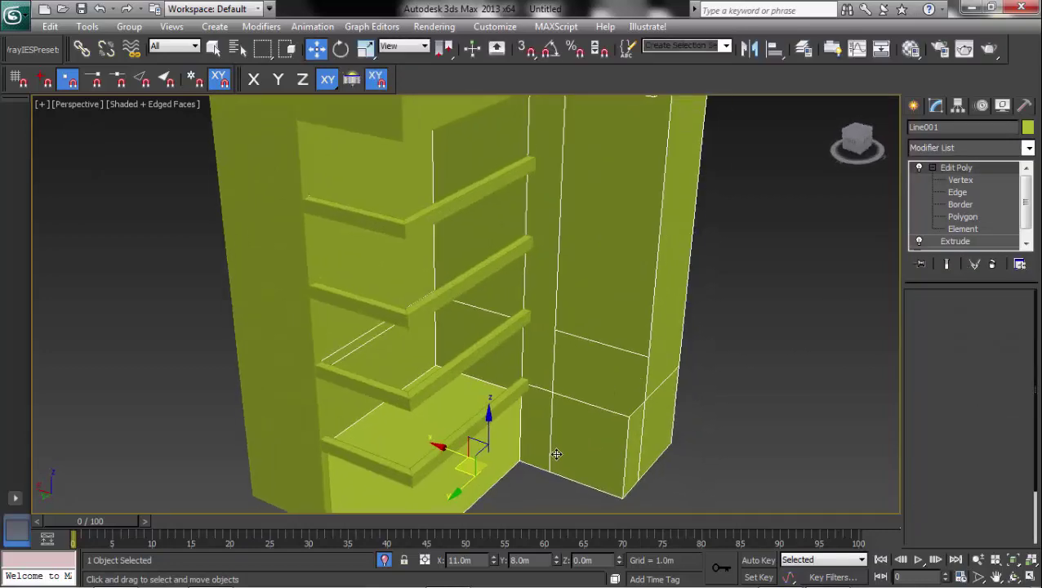
pyautogui.keyDown('alt'); pyautogui.moveTo(572, 463); pyautogui.dragTo(590, 289, button='middle'); pyautogui.keyUp('alt')
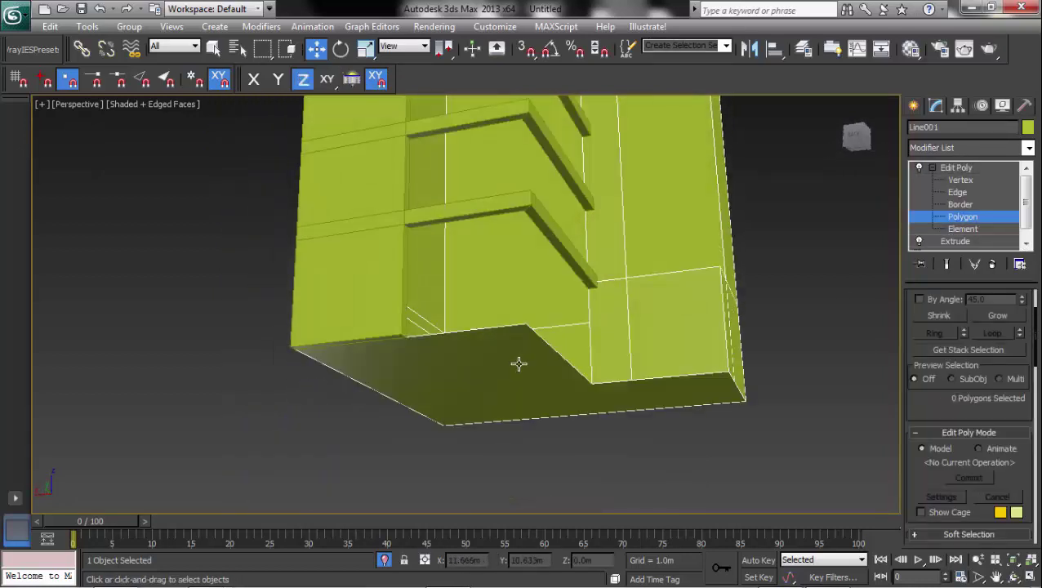
pyautogui.click(519, 364)
pyautogui.scroll(-4, 524, 368)
pyautogui.keyDown('alt'); pyautogui.moveTo(552, 340); pyautogui.dragTo(512, 291, button='middle'); pyautogui.keyUp('alt')
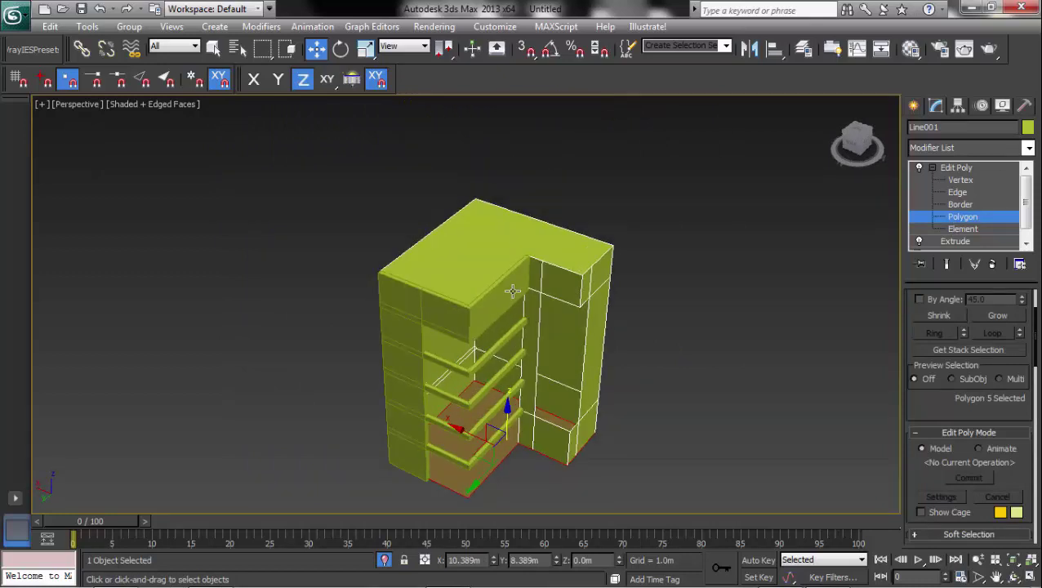
pyautogui.click(505, 256)
pyautogui.scroll(-8, 951, 408)
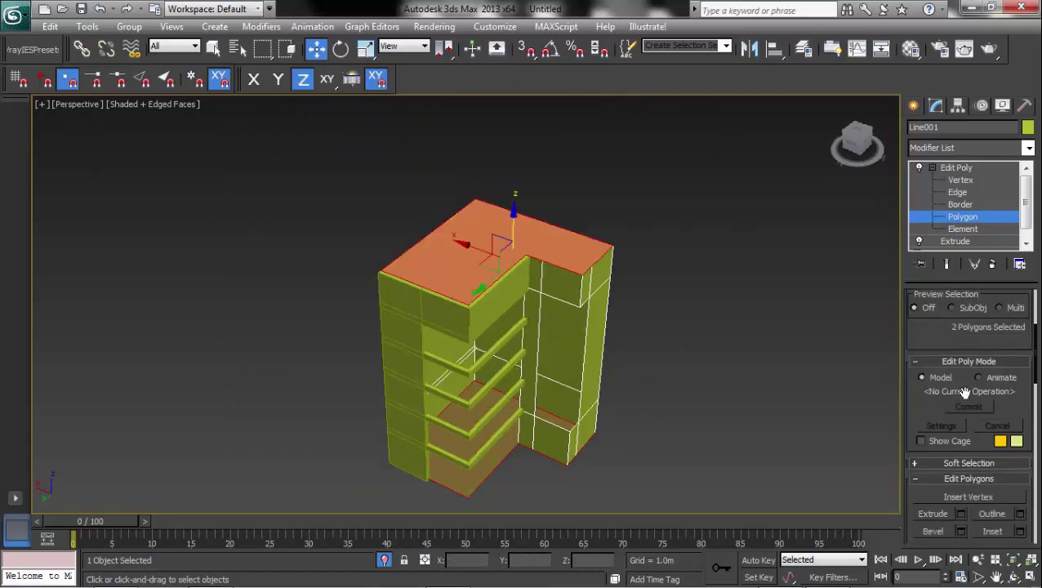
pyautogui.scroll(-4, 1006, 484)
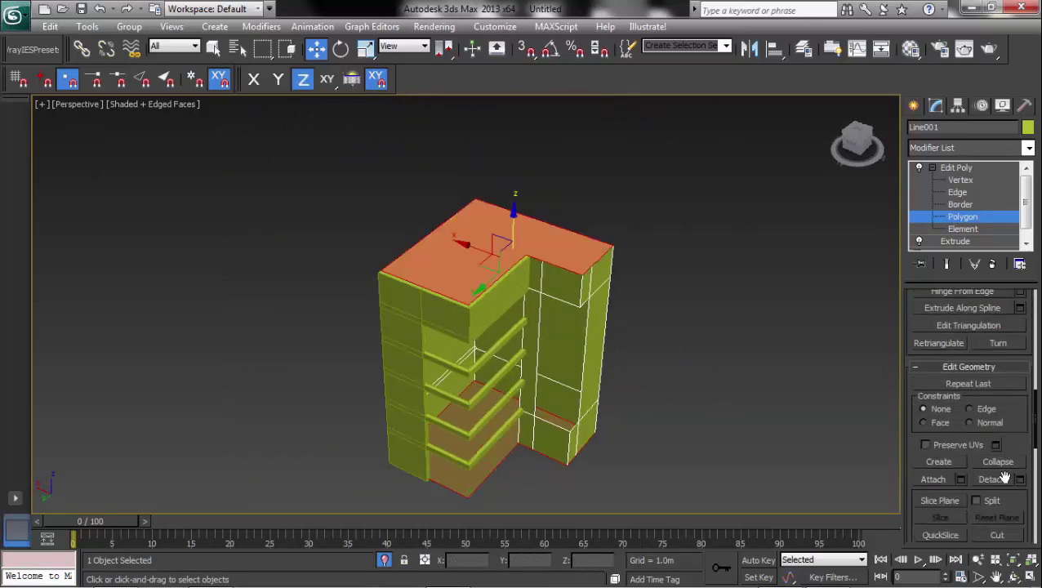
pyautogui.click(856, 445)
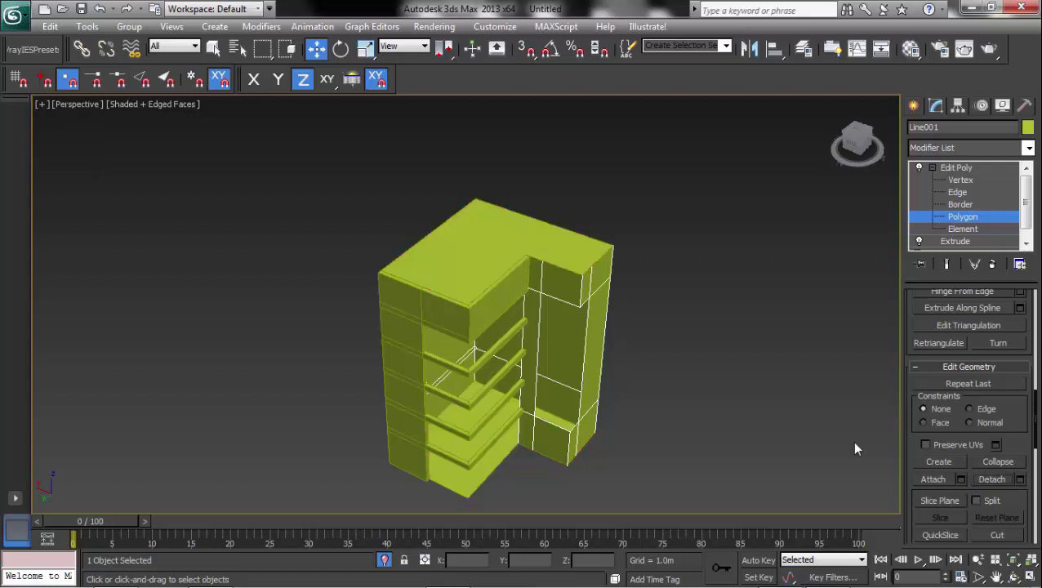
# - Leave polygon editing and apply a Shell modifier to the remaining main building body
pyautogui.click(913, 105)
pyautogui.click(629, 295)
pyautogui.click(601, 295)
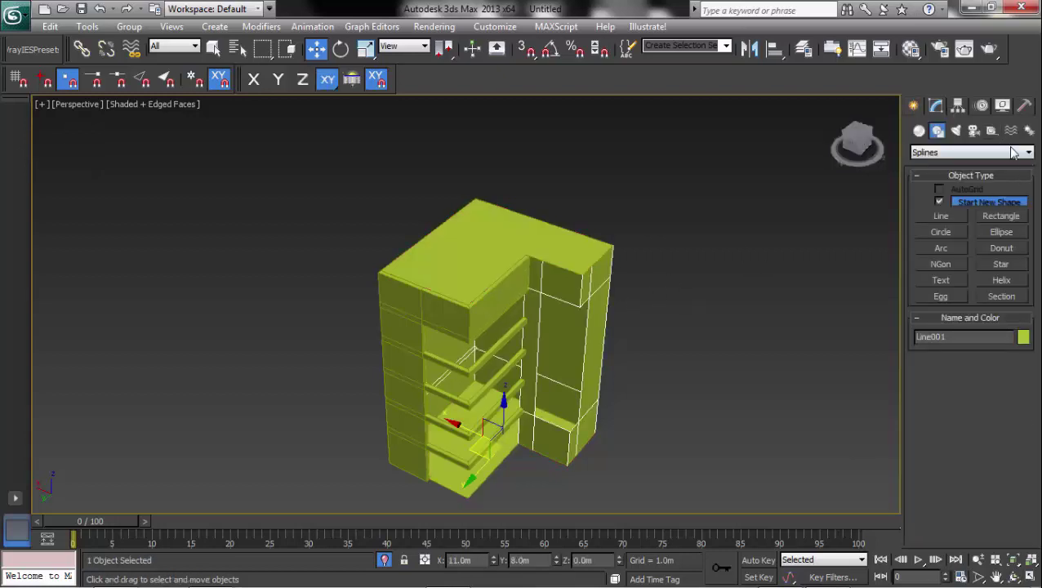
pyautogui.click(941, 114)
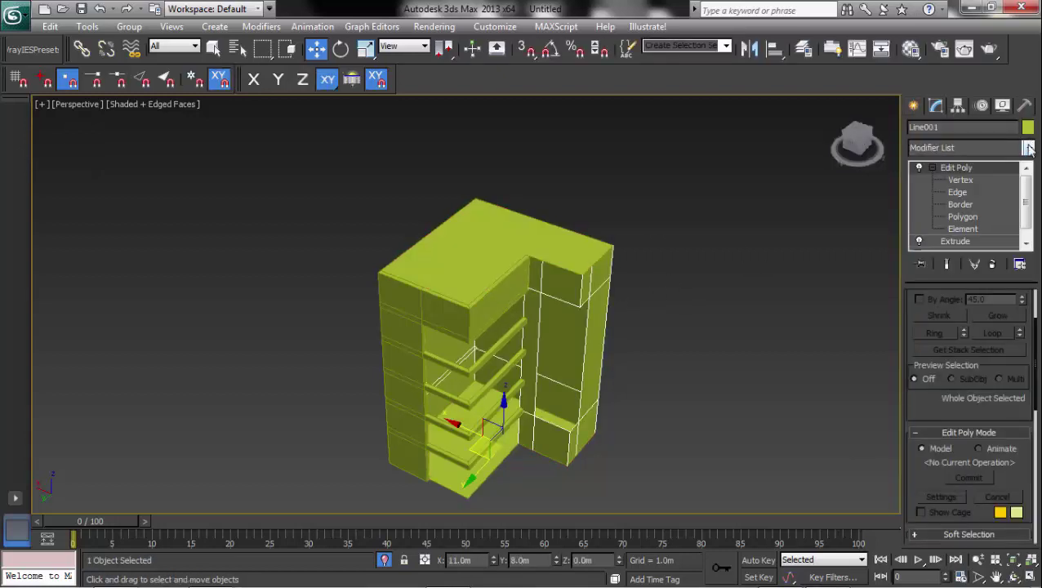
pyautogui.click(1029, 148)
pyautogui.scroll(-10, 966, 204)
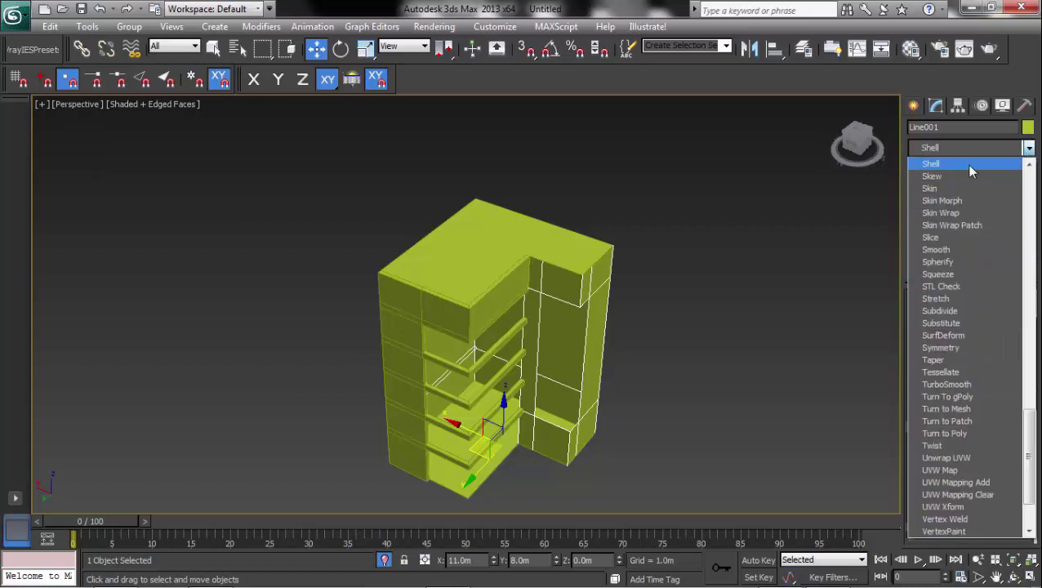
pyautogui.click(966, 165)
# - Inspect the shelled building's wall thickness at the base, roof edges, balconies and recessed opening from several angles
pyautogui.keyDown('alt'); pyautogui.moveTo(839, 281); pyautogui.dragTo(595, 345, button='middle'); pyautogui.keyUp('alt')
pyautogui.scroll(5, 590, 336)
pyautogui.moveTo(700, 401); pyautogui.dragTo(625, 398, button='middle')
pyautogui.keyDown('alt'); pyautogui.moveTo(655, 435); pyautogui.dragTo(647, 387, button='middle'); pyautogui.keyUp('alt')
pyautogui.moveTo(647, 387); pyautogui.dragTo(661, 357, button='middle')
pyautogui.scroll(-5, 654, 360)
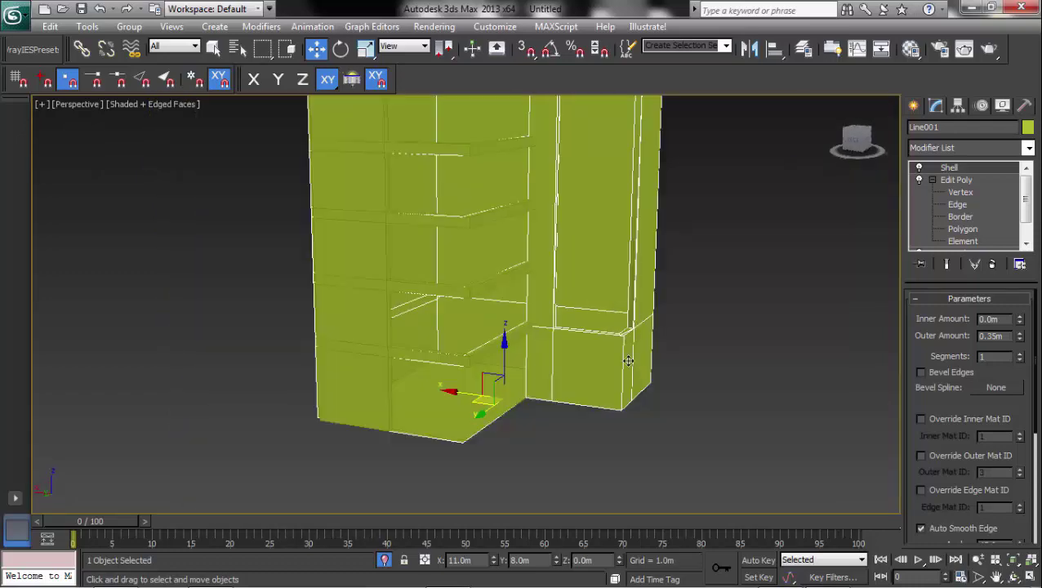
pyautogui.moveTo(582, 329); pyautogui.dragTo(649, 249, button='middle')
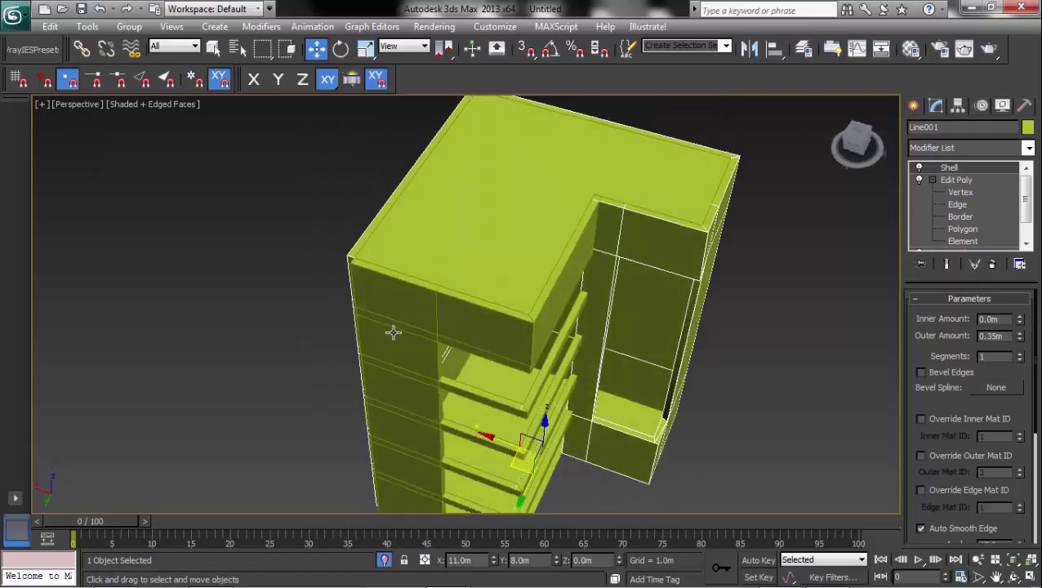
pyautogui.keyDown('alt'); pyautogui.moveTo(393, 331); pyautogui.dragTo(564, 375, button='middle'); pyautogui.keyUp('alt')
pyautogui.keyDown('alt'); pyautogui.moveTo(540, 306); pyautogui.dragTo(538, 155, button='middle'); pyautogui.keyUp('alt')
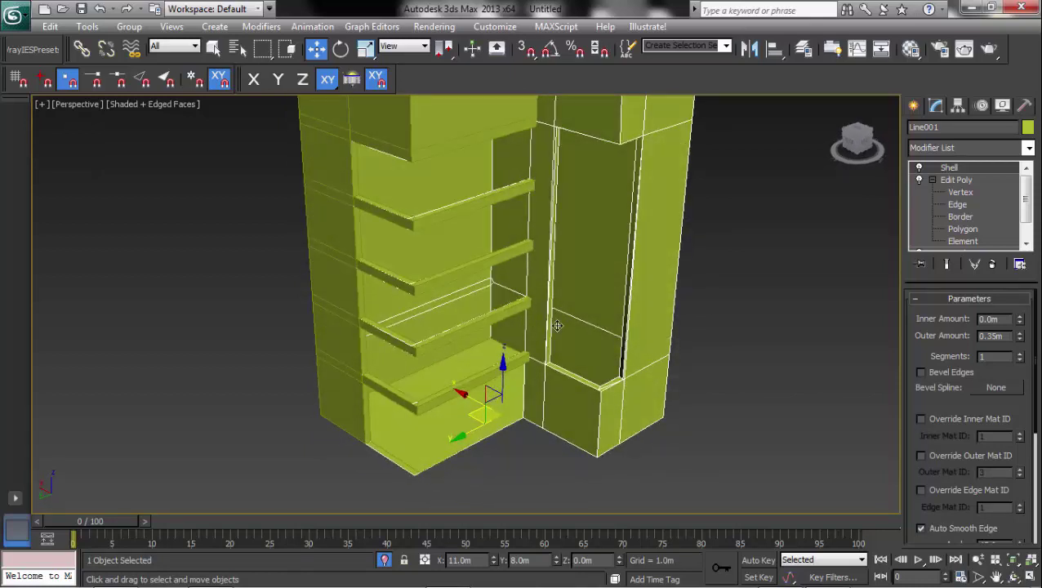
pyautogui.keyDown('alt'); pyautogui.moveTo(544, 327); pyautogui.dragTo(381, 236, button='middle'); pyautogui.keyUp('alt')
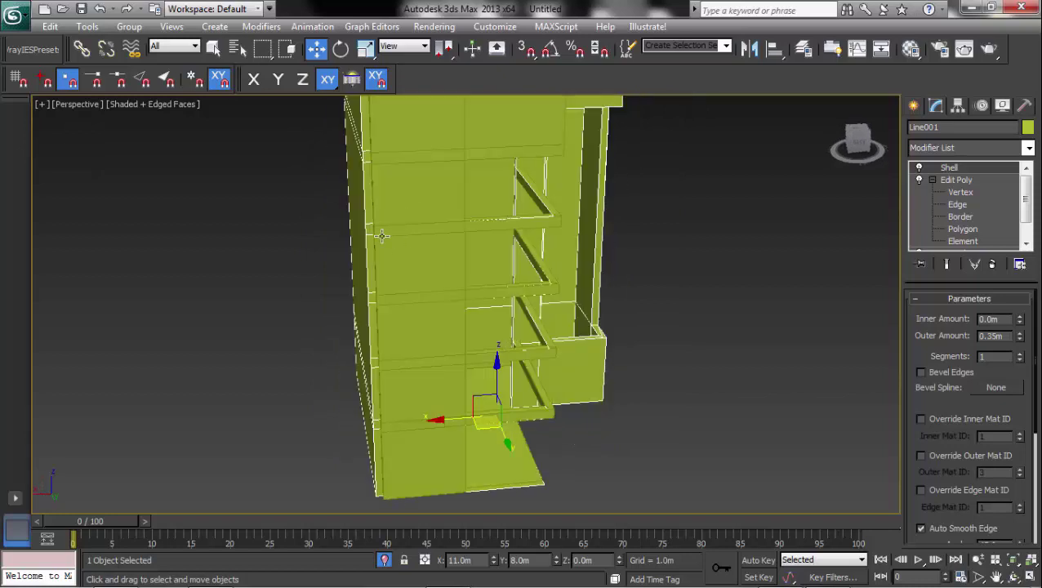
# - Deselect the shelled main body and end its isolation to show the whole building with its glazing
pyautogui.keyDown('alt'); pyautogui.moveTo(521, 442); pyautogui.dragTo(565, 203, button='middle'); pyautogui.keyUp('alt')
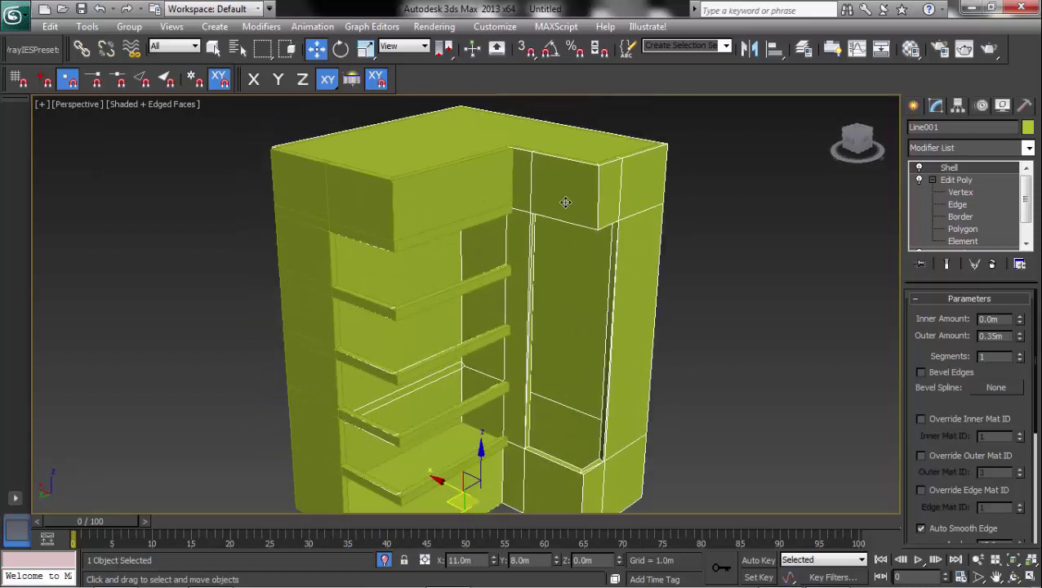
pyautogui.moveTo(498, 283); pyautogui.dragTo(469, 260, button='middle')
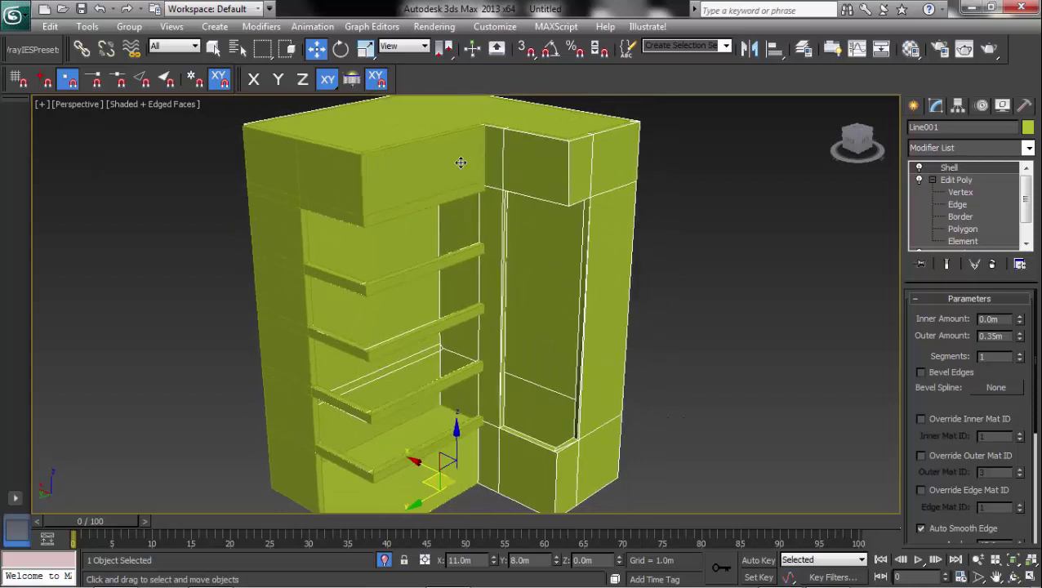
pyautogui.scroll(3, 434, 230)
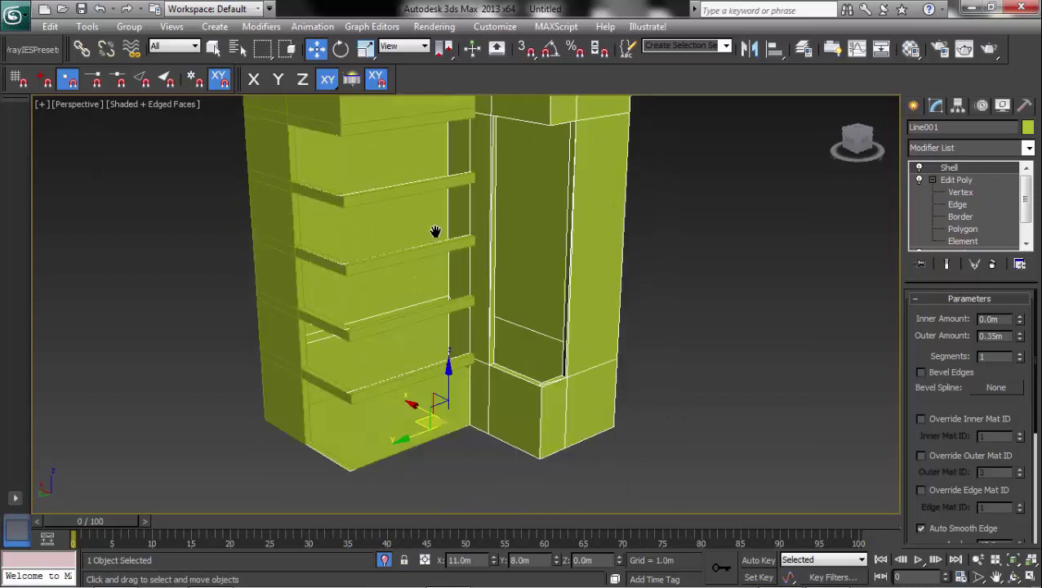
pyautogui.click(709, 368)
pyautogui.scroll(-3, 539, 374)
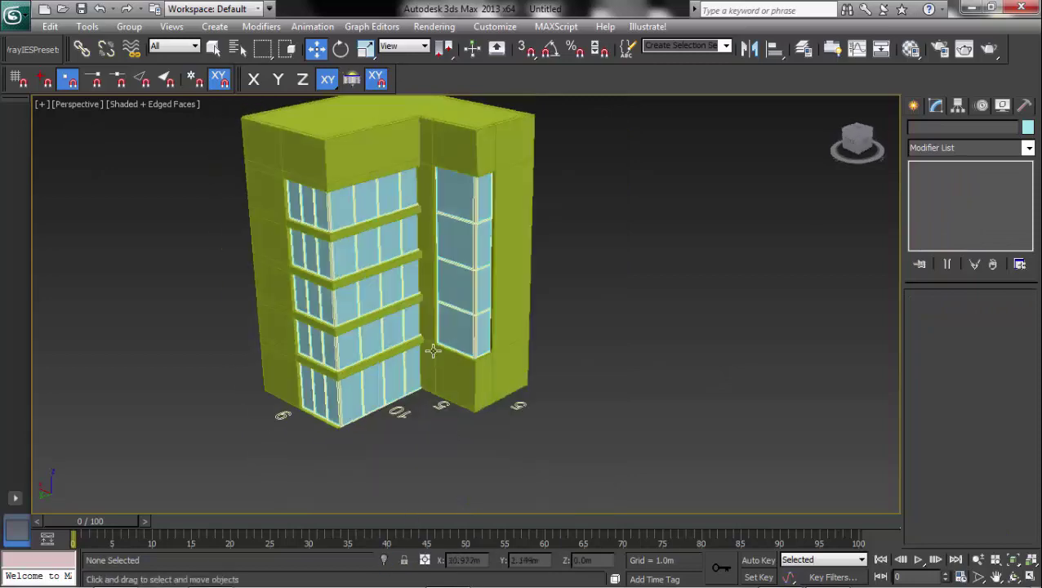
pyautogui.keyDown('alt'); pyautogui.moveTo(434, 350); pyautogui.dragTo(458, 335, button='middle'); pyautogui.keyUp('alt')
pyautogui.scroll(5, 426, 341)
# - Check the reference render and draw a box with AutoGrid on the side wall beside the glazed recess, about 3.67 × 1.14 × 0.82 m
pyautogui.click(829, 574)
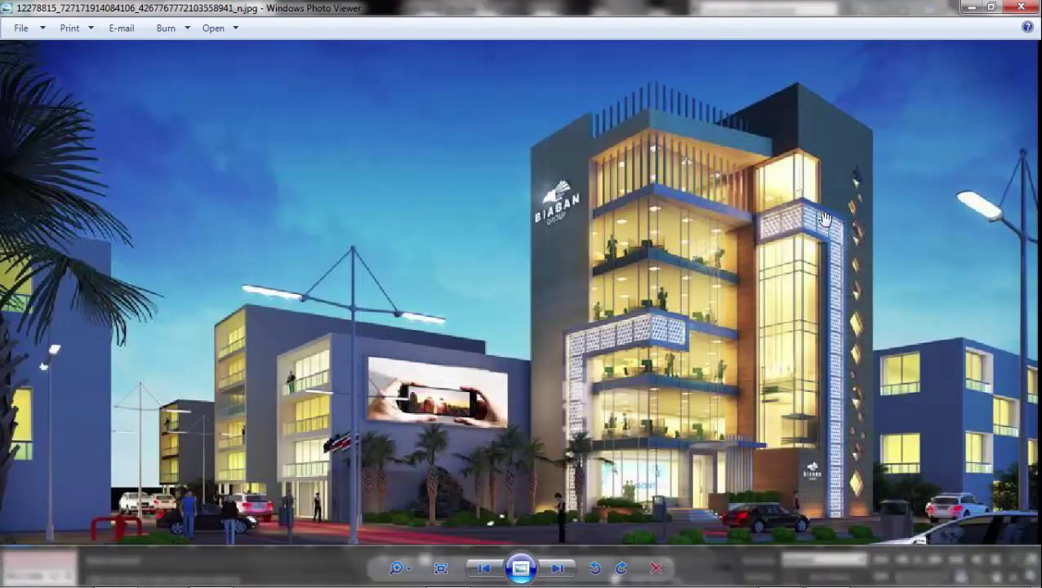
pyautogui.click(458, 572)
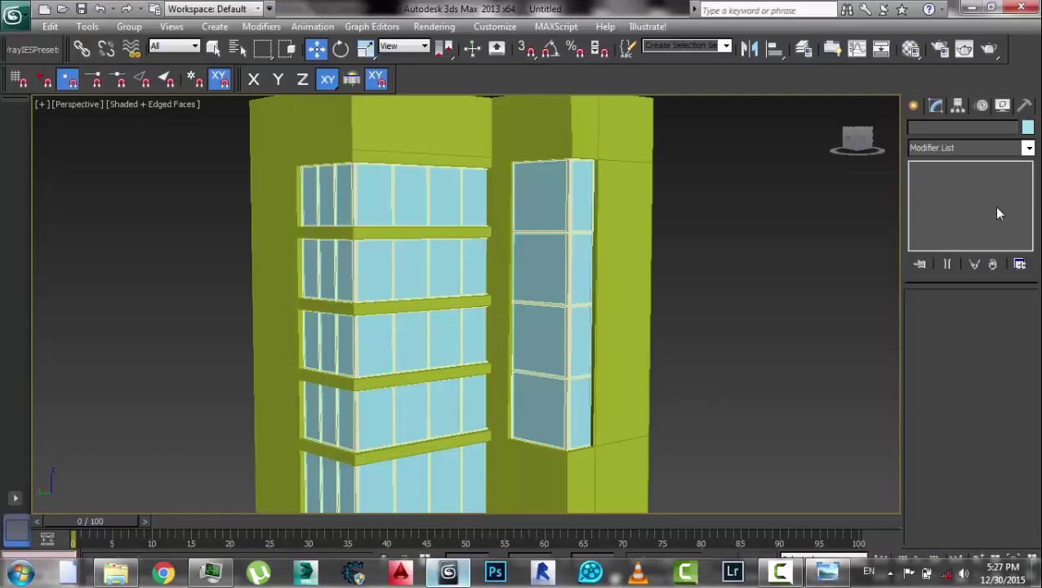
pyautogui.click(911, 106)
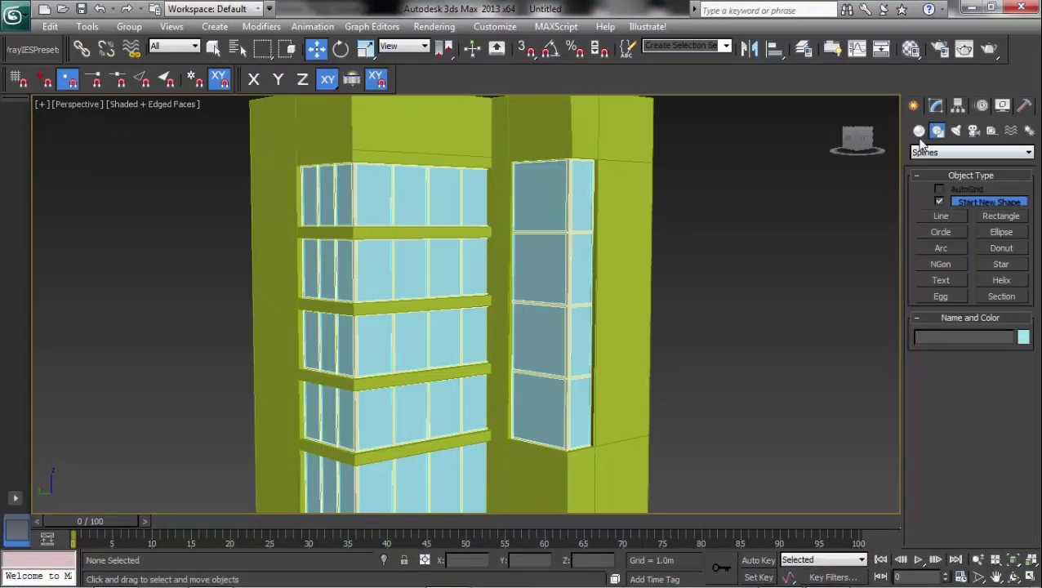
pyautogui.click(919, 132)
pyautogui.click(942, 204)
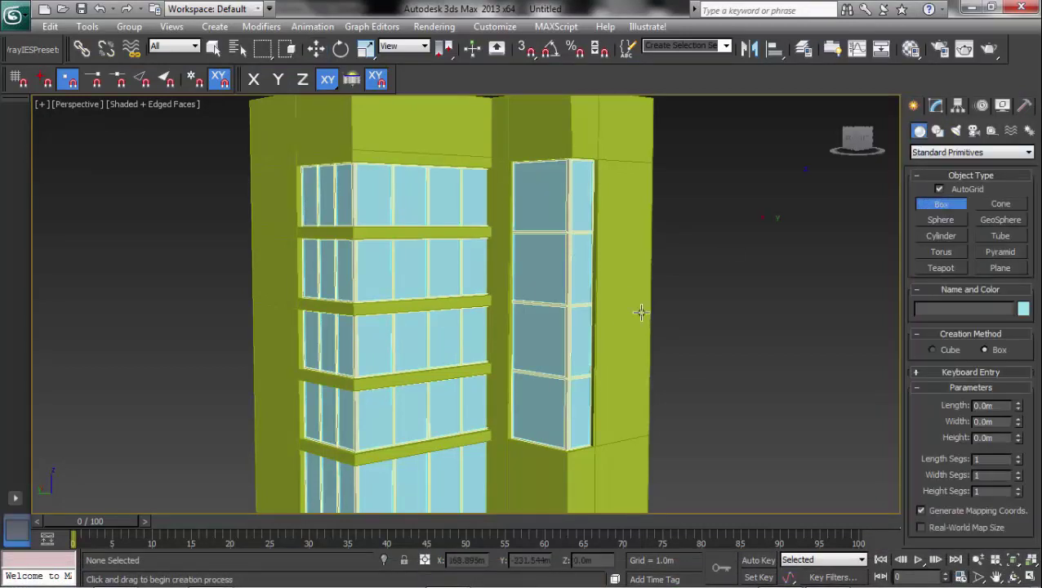
pyautogui.moveTo(621, 317); pyautogui.dragTo(605, 228, button='middle')
pyautogui.keyDown('alt'); pyautogui.moveTo(630, 275); pyautogui.dragTo(596, 276, button='middle'); pyautogui.keyUp('alt')
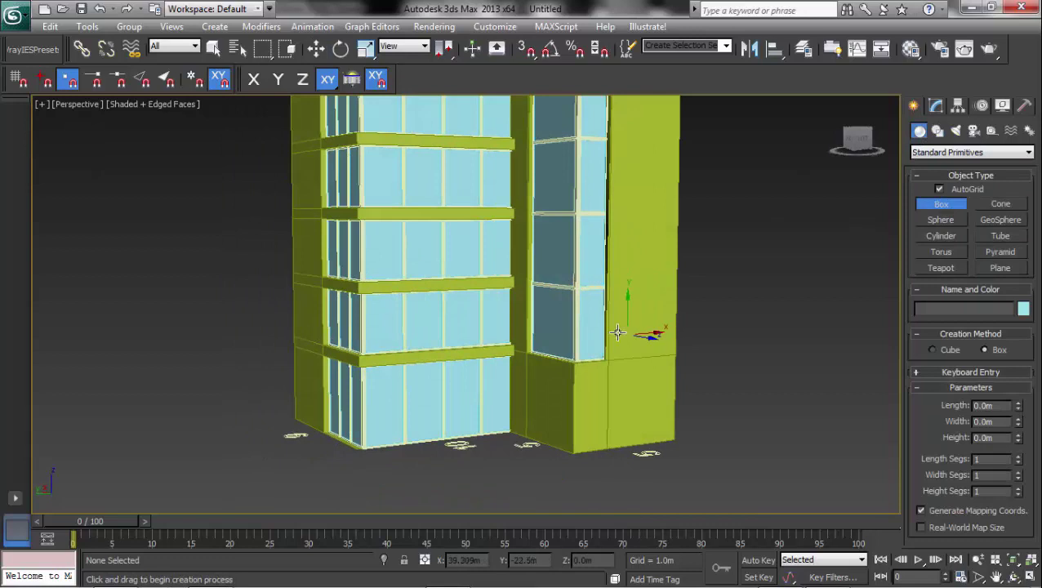
pyautogui.click(651, 335)
pyautogui.moveTo(636, 335); pyautogui.dragTo(631, 429)
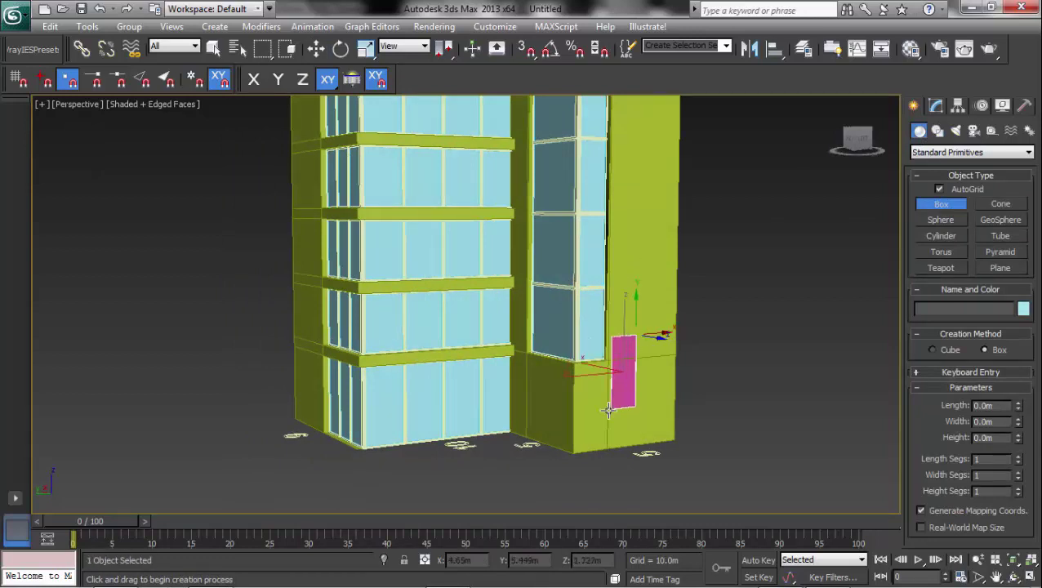
pyautogui.rightClick(632, 422)
pyautogui.keyDown('alt'); pyautogui.moveTo(645, 375); pyautogui.dragTo(558, 359, button='middle'); pyautogui.keyUp('alt')
# - Add an Edit Poly modifier to the new box and move its front polygon toward the wall to about X 4.46 m
pyautogui.click(936, 106)
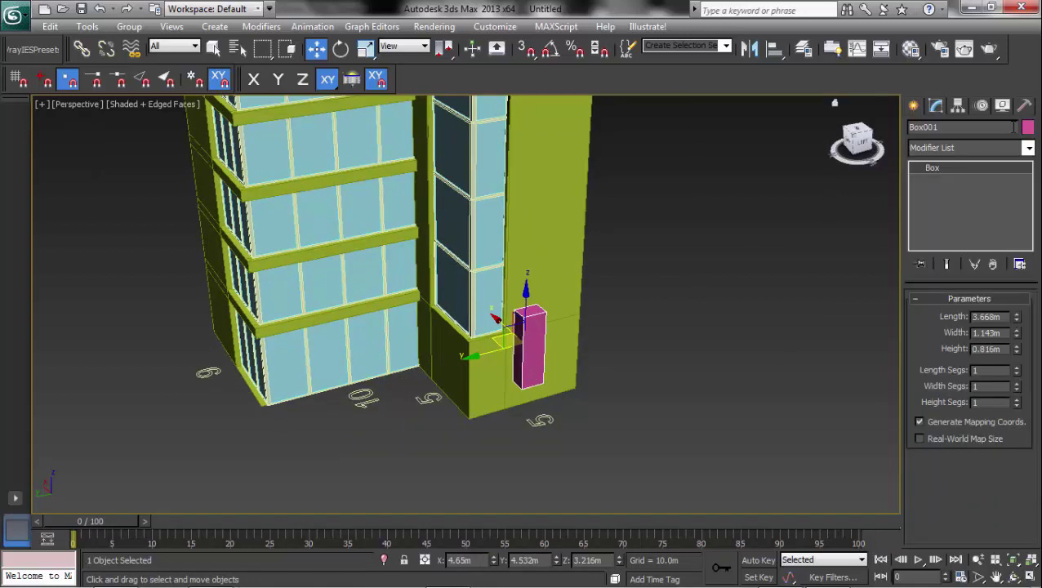
pyautogui.click(1029, 148)
pyautogui.press('e')
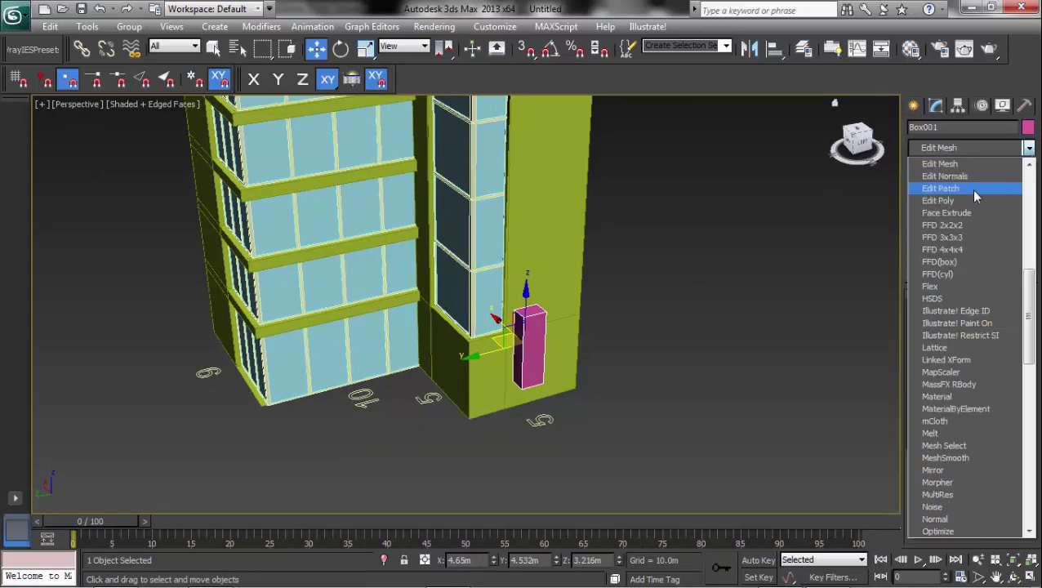
pyautogui.click(971, 201)
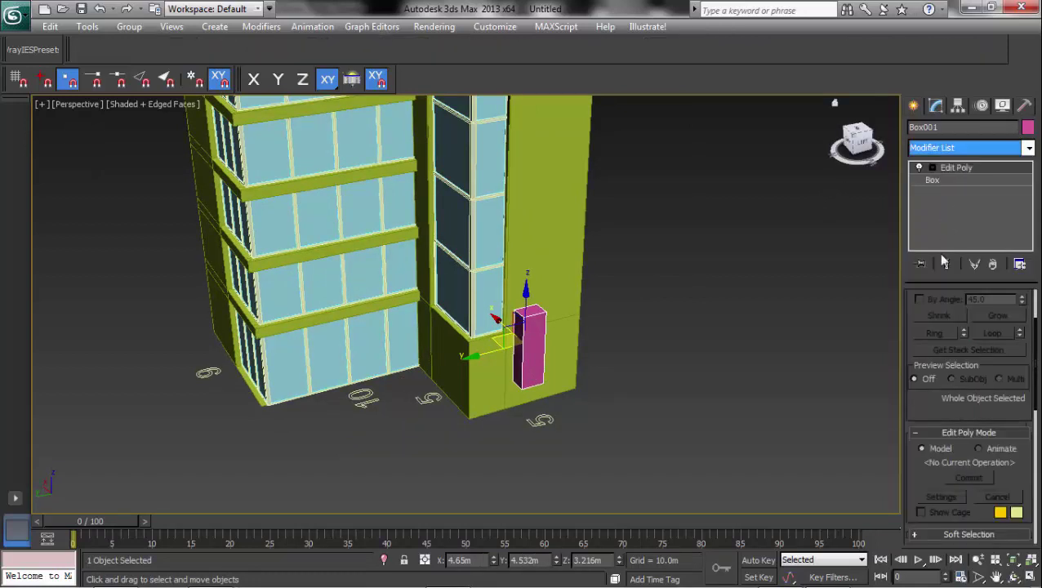
pyautogui.click(933, 168)
pyautogui.press('4')
pyautogui.click(521, 350)
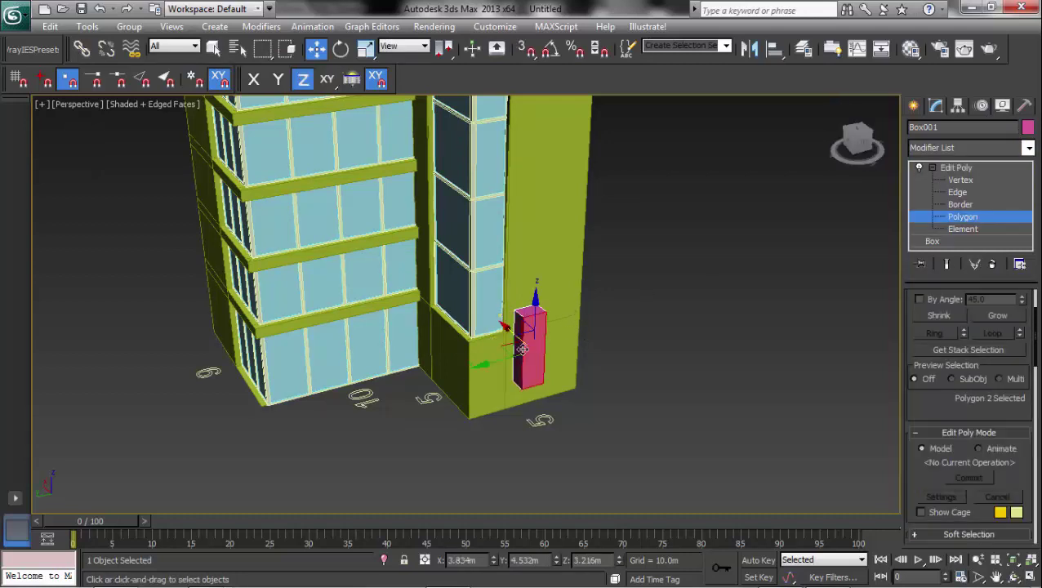
pyautogui.scroll(2, 521, 349)
pyautogui.moveTo(541, 334); pyautogui.dragTo(528, 326)
pyautogui.moveTo(523, 318); pyautogui.dragTo(496, 312, button='middle')
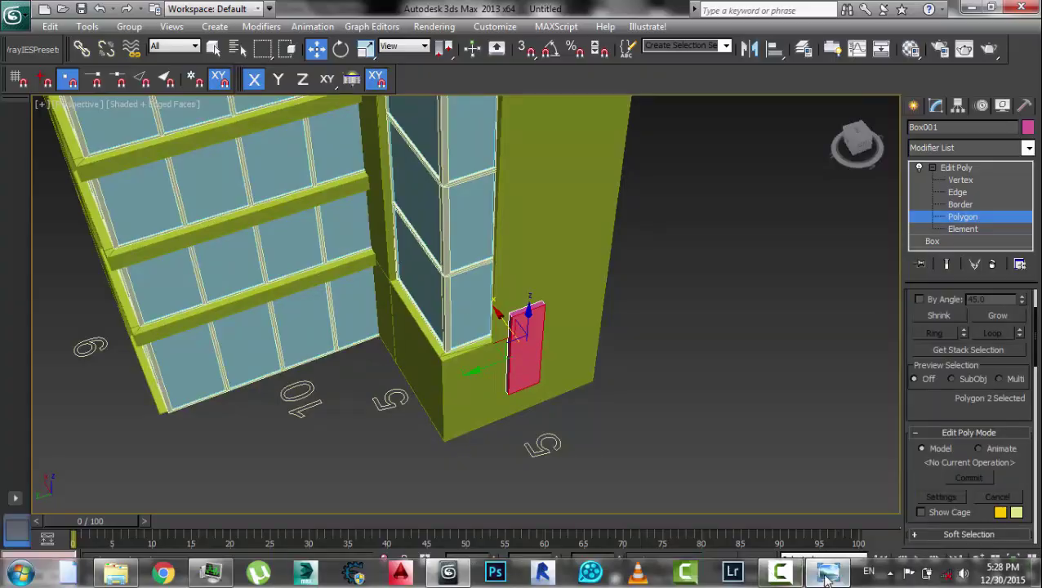
# - Compare with the reference render and shift the thin box along Y to about 5.08 m, in line with the glazed recess's edge
pyautogui.click(827, 574)
pyautogui.click(826, 576)
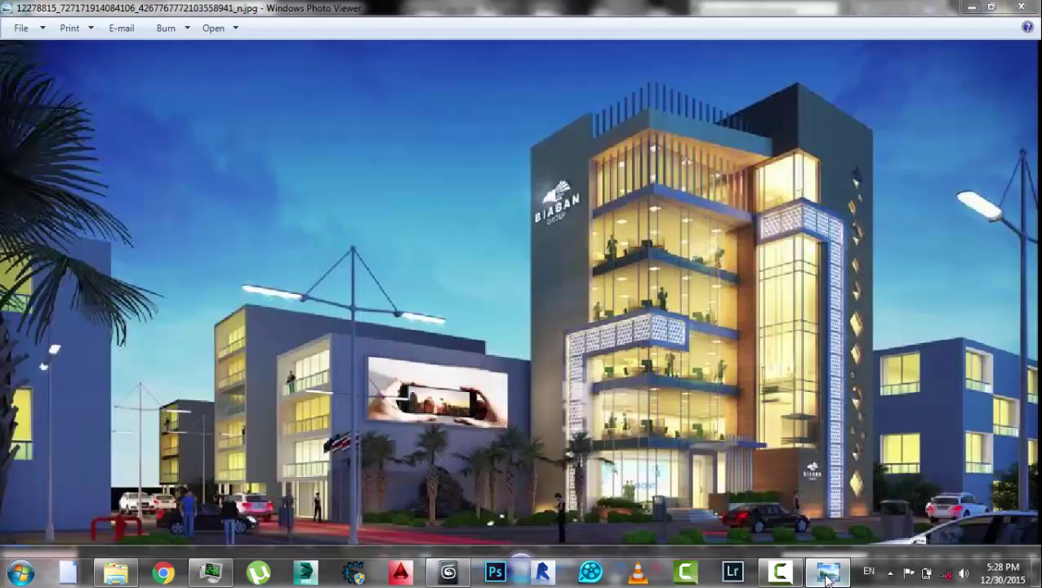
pyautogui.keyDown('alt'); pyautogui.moveTo(708, 428); pyautogui.dragTo(601, 370, button='middle'); pyautogui.keyUp('alt')
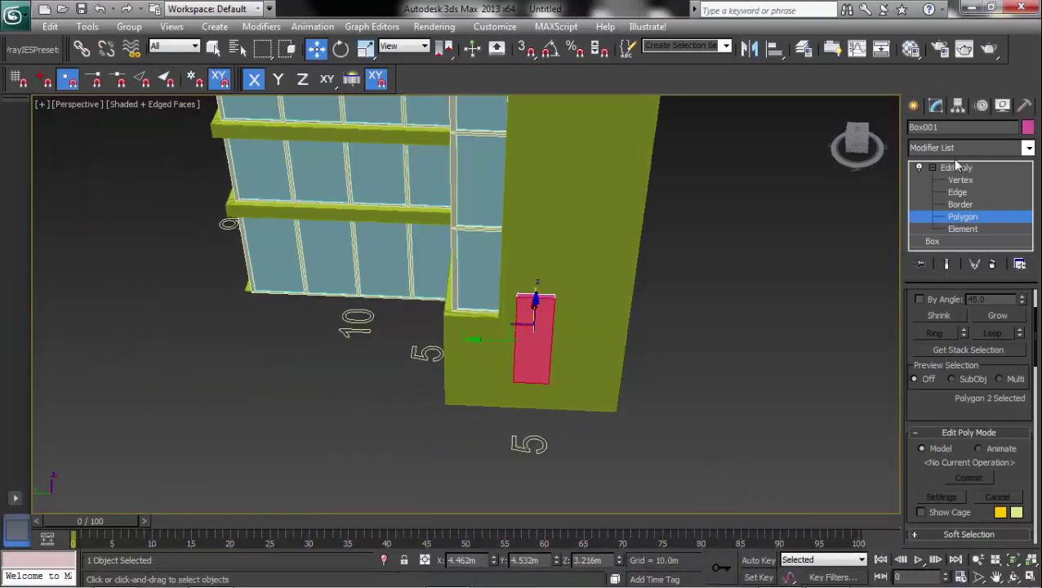
pyautogui.click(915, 106)
pyautogui.scroll(2, 457, 322)
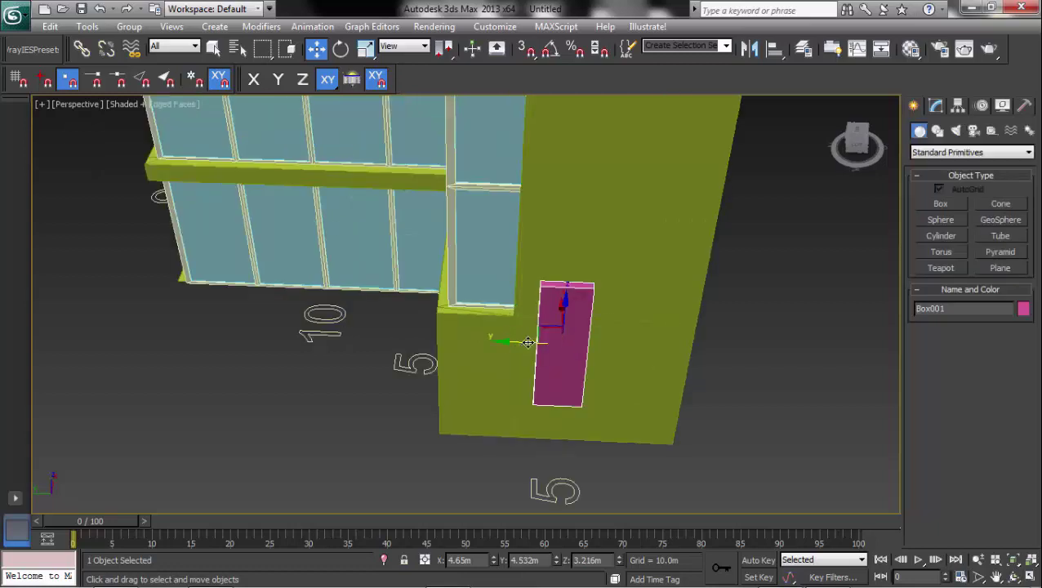
pyautogui.moveTo(528, 342); pyautogui.dragTo(508, 335)
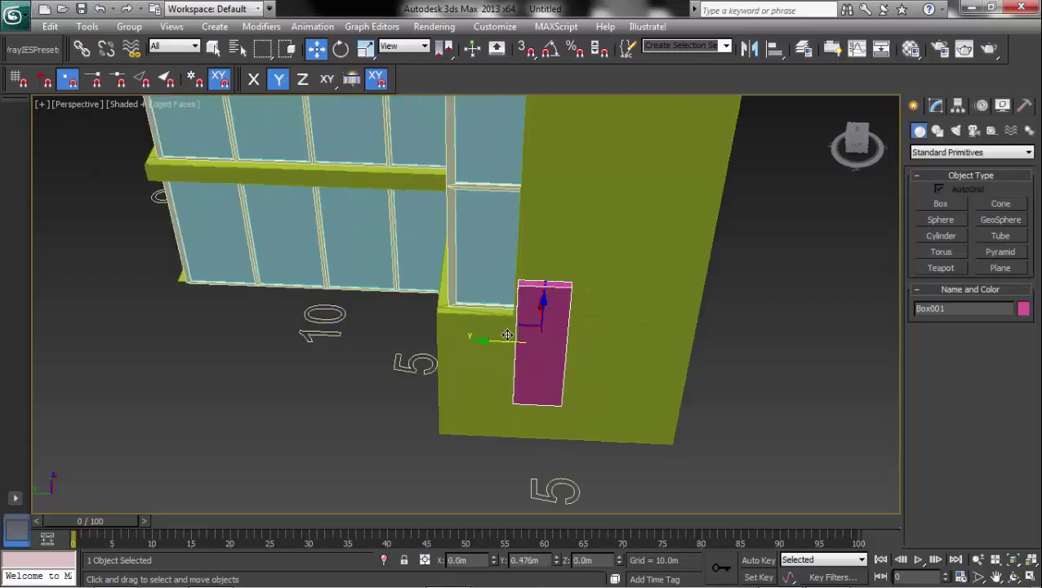
pyautogui.keyDown('alt'); pyautogui.moveTo(508, 335); pyautogui.dragTo(565, 321, button='middle'); pyautogui.keyUp('alt')
pyautogui.scroll(2, 540, 334)
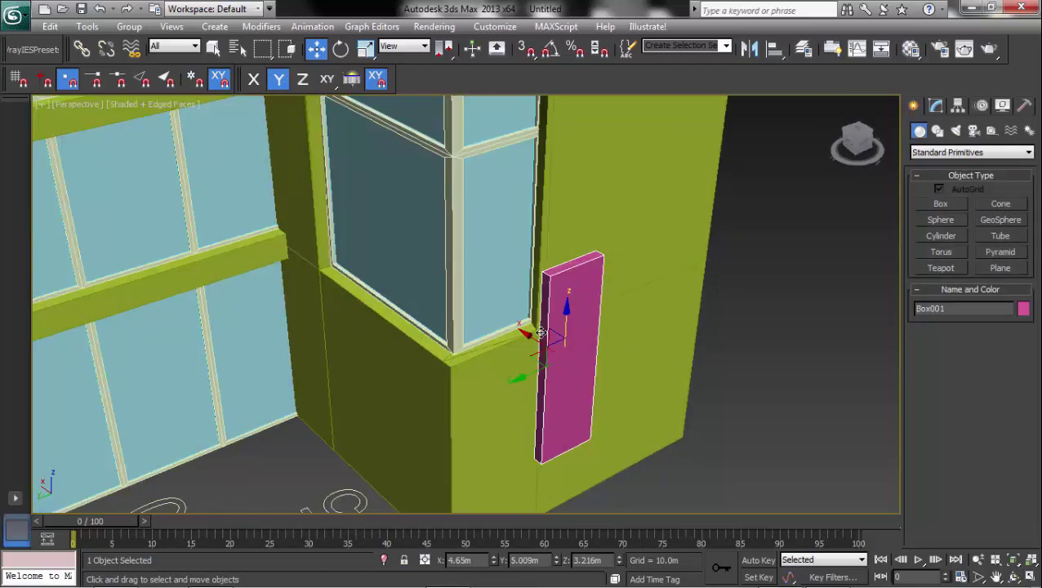
pyautogui.keyDown('alt'); pyautogui.moveTo(614, 348); pyautogui.dragTo(549, 380, button='middle'); pyautogui.keyUp('alt')
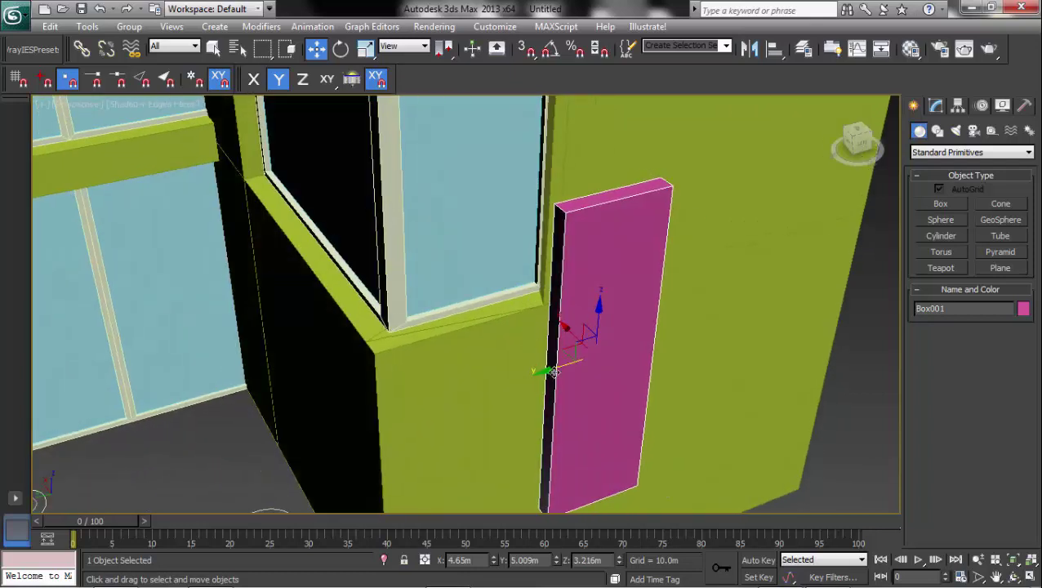
pyautogui.moveTo(555, 373); pyautogui.dragTo(548, 372)
pyautogui.scroll(-3, 548, 369)
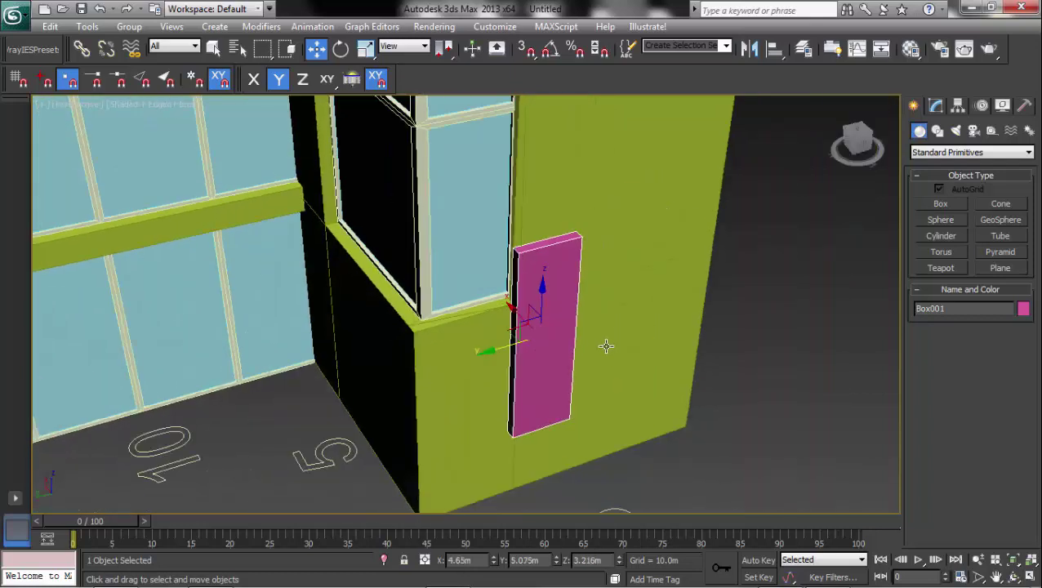
# - Select the box's four bottom vertices and lower them with vertex snapping to the building's base at Z 0
pyautogui.click(937, 107)
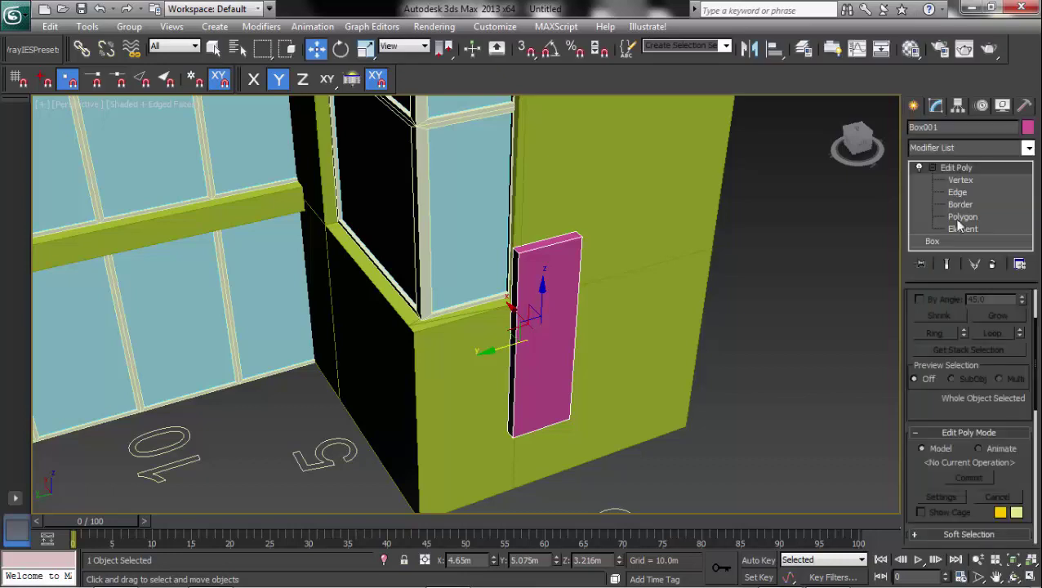
pyautogui.click(955, 178)
pyautogui.moveTo(590, 366); pyautogui.dragTo(588, 345, button='middle')
pyautogui.moveTo(596, 368); pyautogui.dragTo(460, 465)
pyautogui.moveTo(586, 370); pyautogui.dragTo(602, 311, button='middle')
pyautogui.moveTo(554, 308); pyautogui.dragTo(709, 359)
pyautogui.press('s')
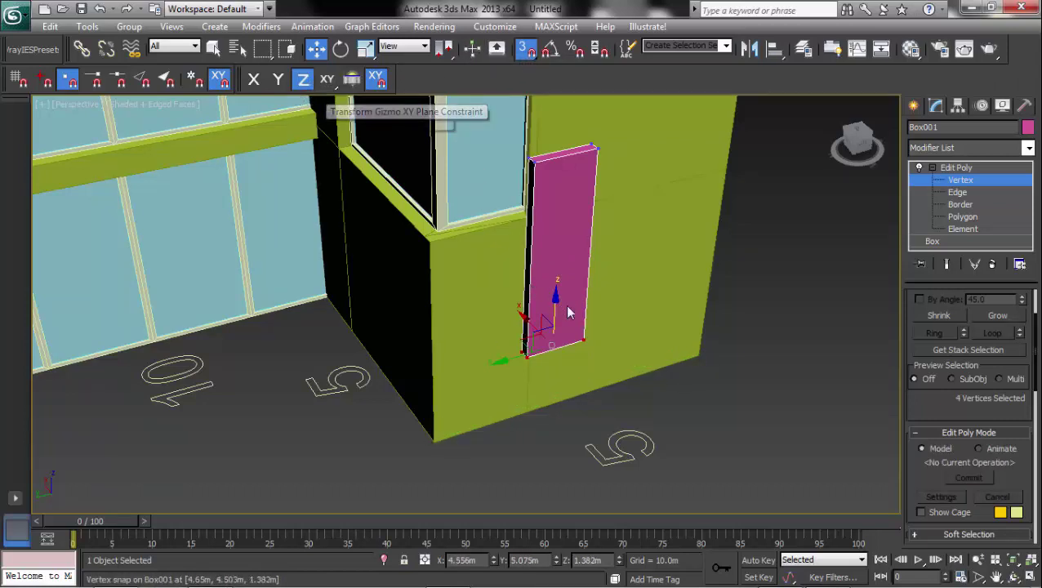
pyautogui.moveTo(570, 313); pyautogui.dragTo(438, 446)
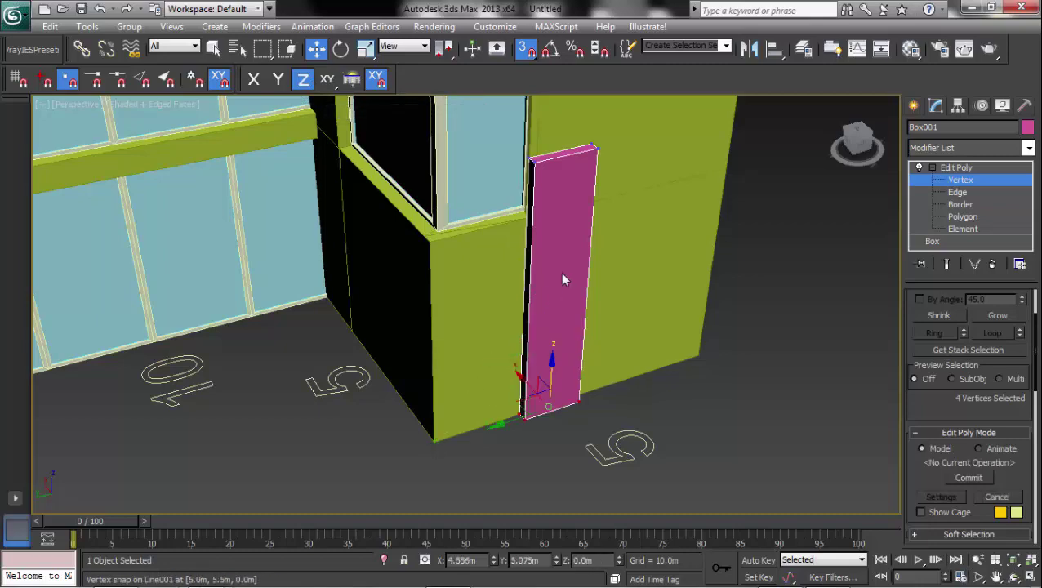
# - Check the reference render and raise the box's four top vertices to the underside of the glazed recess's top window row
pyautogui.keyDown('alt'); pyautogui.moveTo(564, 280); pyautogui.dragTo(511, 352, button='middle'); pyautogui.keyUp('alt')
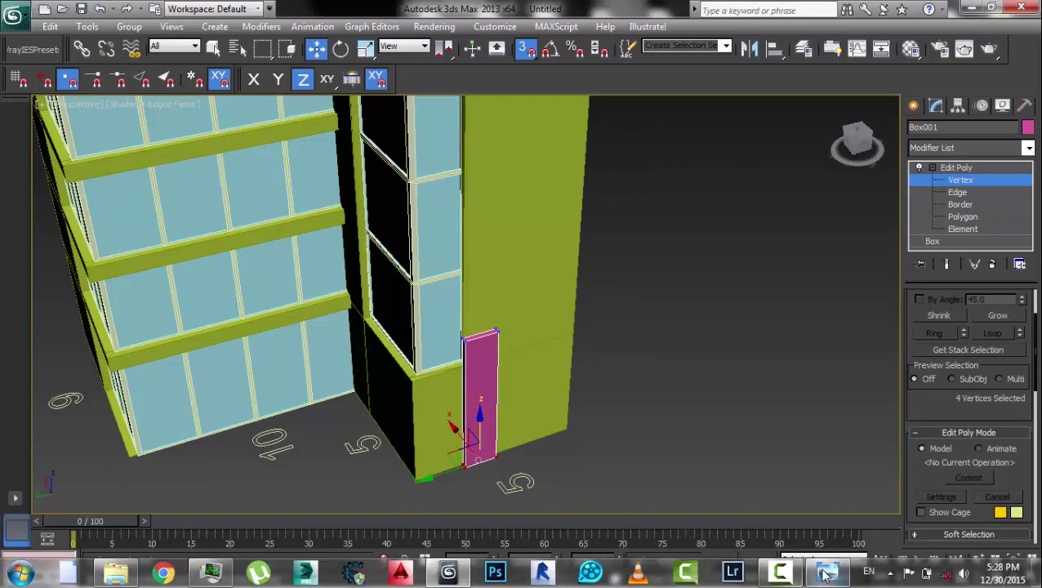
pyautogui.click(826, 574)
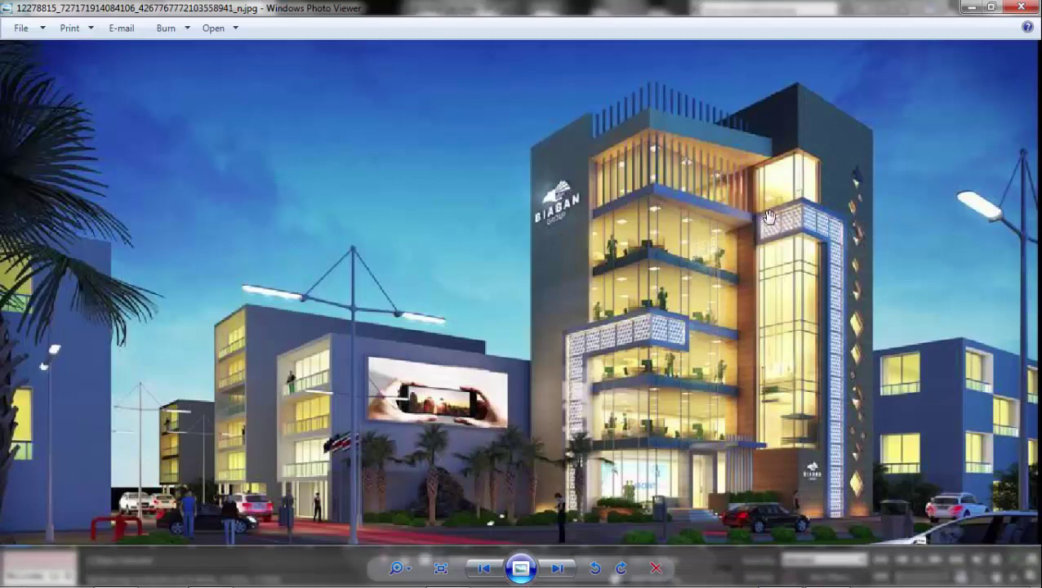
pyautogui.hotkey('alt', 'Tab')
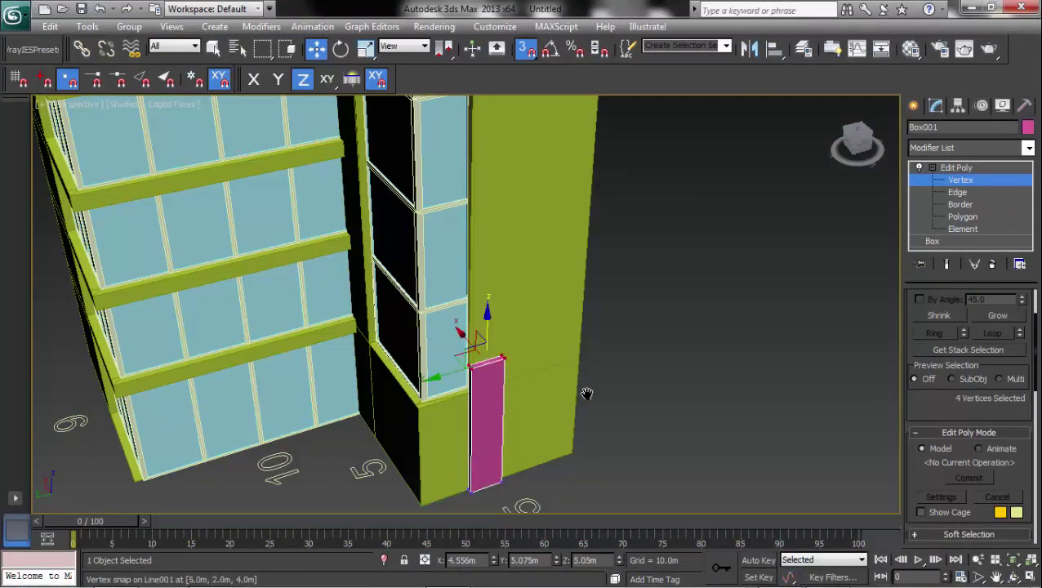
pyautogui.keyDown('alt'); pyautogui.moveTo(587, 390); pyautogui.dragTo(552, 411, button='middle'); pyautogui.keyUp('alt')
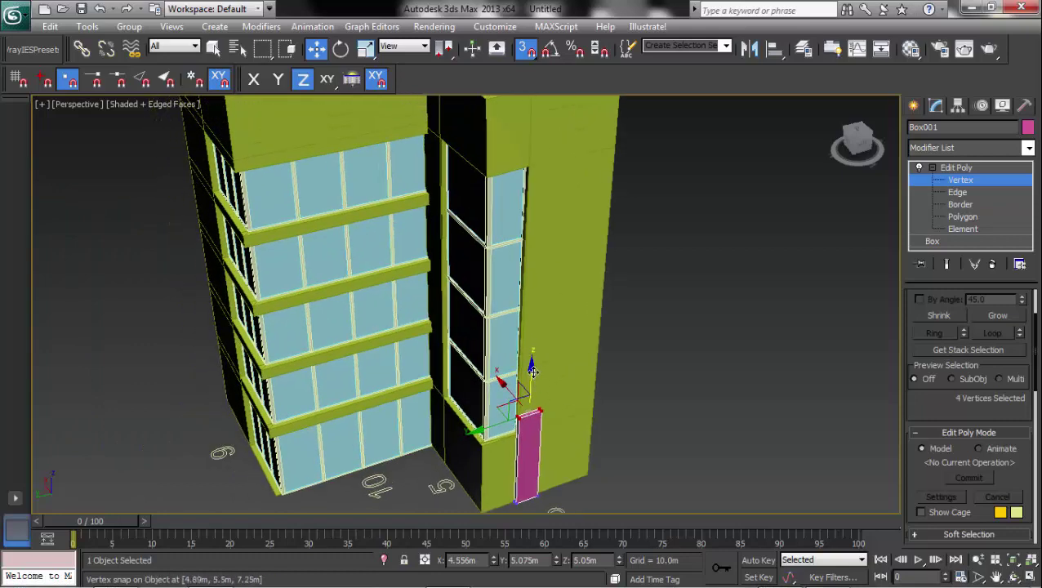
pyautogui.moveTo(531, 370); pyautogui.dragTo(491, 242)
pyautogui.keyDown('alt'); pyautogui.moveTo(624, 269); pyautogui.dragTo(596, 255, button='middle'); pyautogui.keyUp('alt')
# - Check the reference render, connect the strip's vertical edges with a horizontal loop, and raise the loop to about Z 12.6 m
pyautogui.moveTo(854, 585)
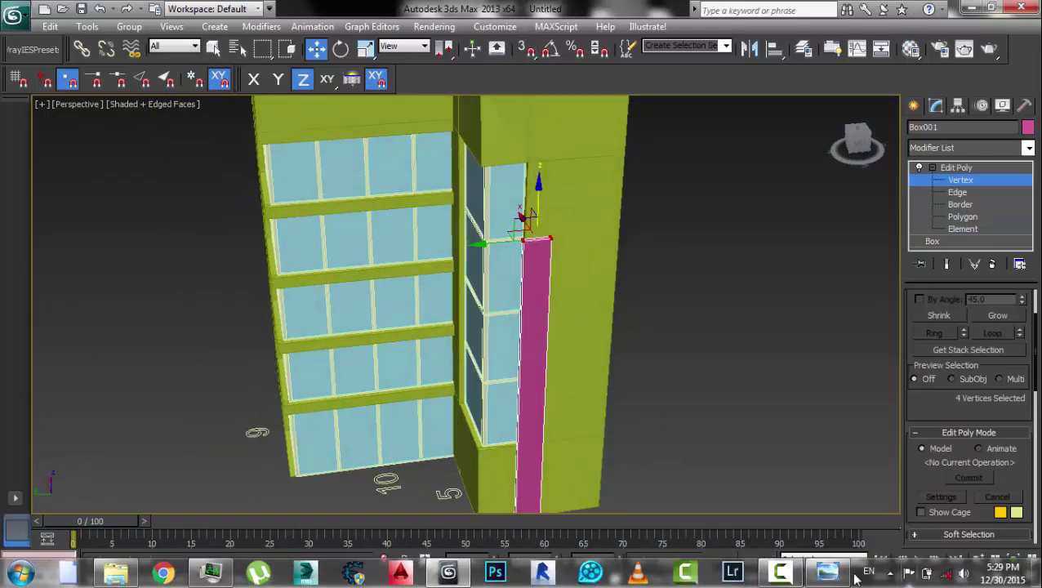
pyautogui.click(828, 574)
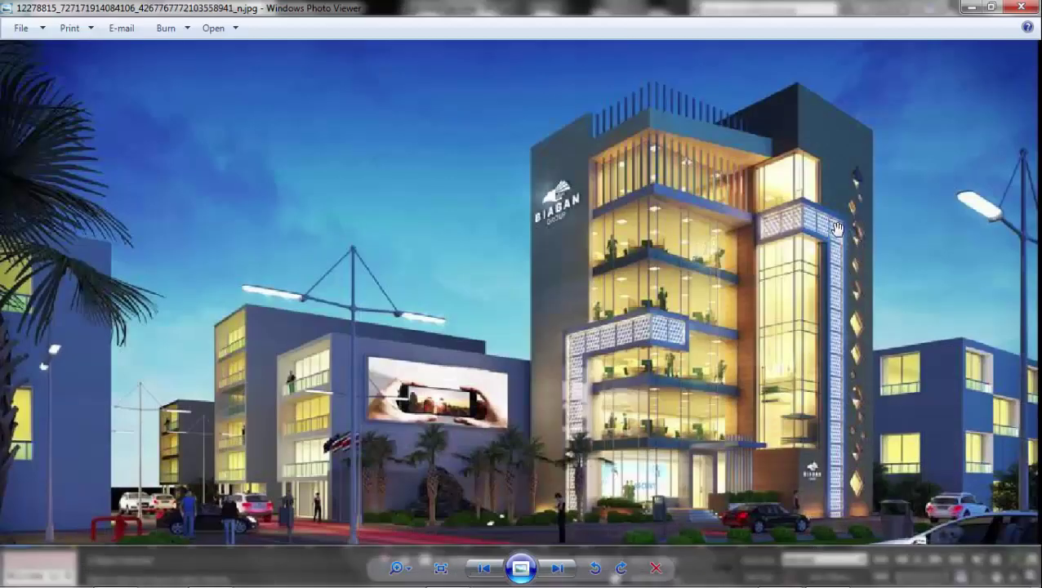
pyautogui.moveTo(779, 559)
pyautogui.click(825, 575)
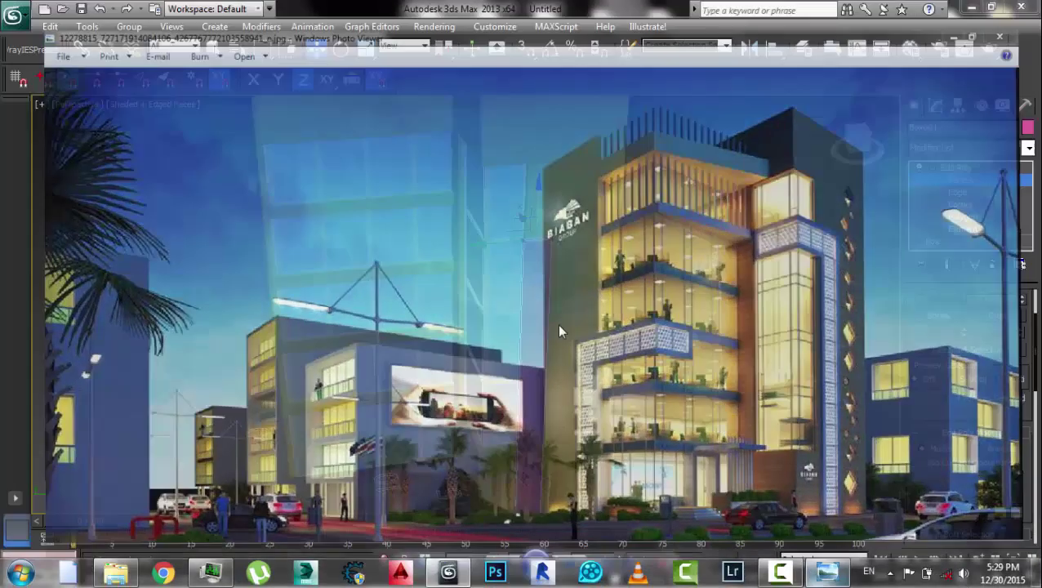
pyautogui.click(958, 192)
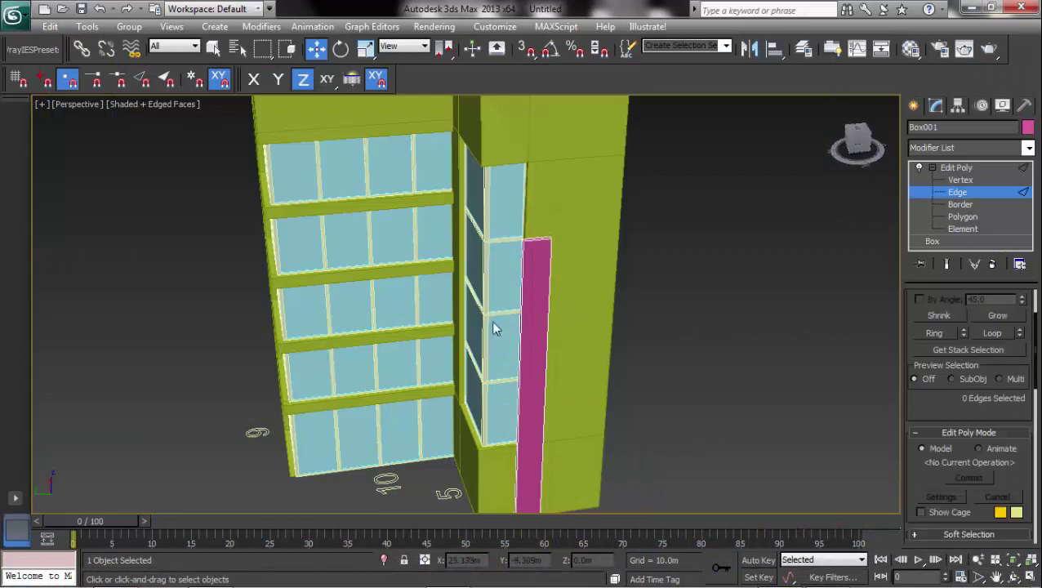
pyautogui.rightClick(543, 318)
pyautogui.click(523, 366)
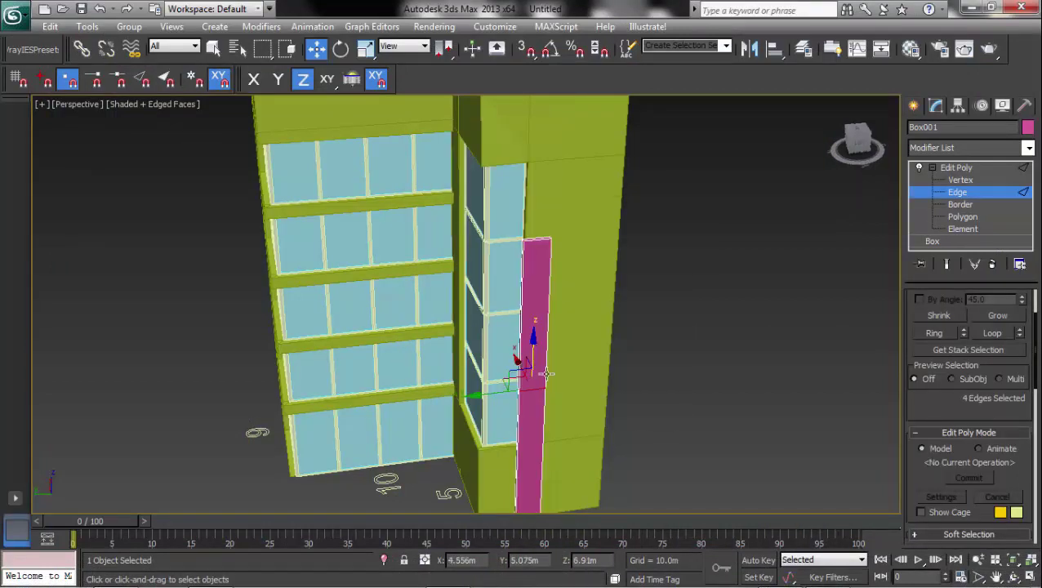
pyautogui.scroll(-3, 512, 334)
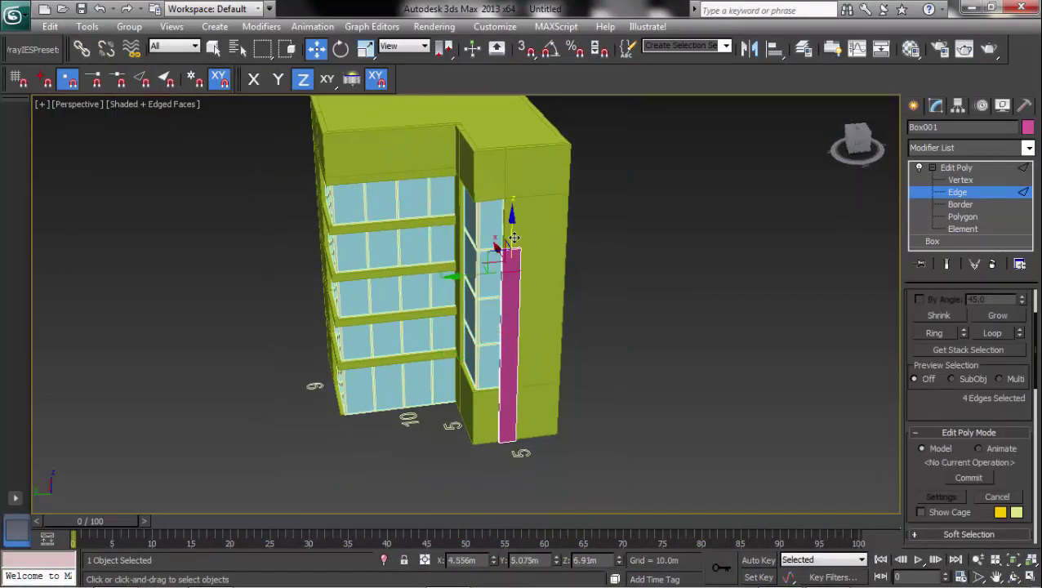
pyautogui.scroll(3, 520, 270)
pyautogui.scroll(1, 516, 265)
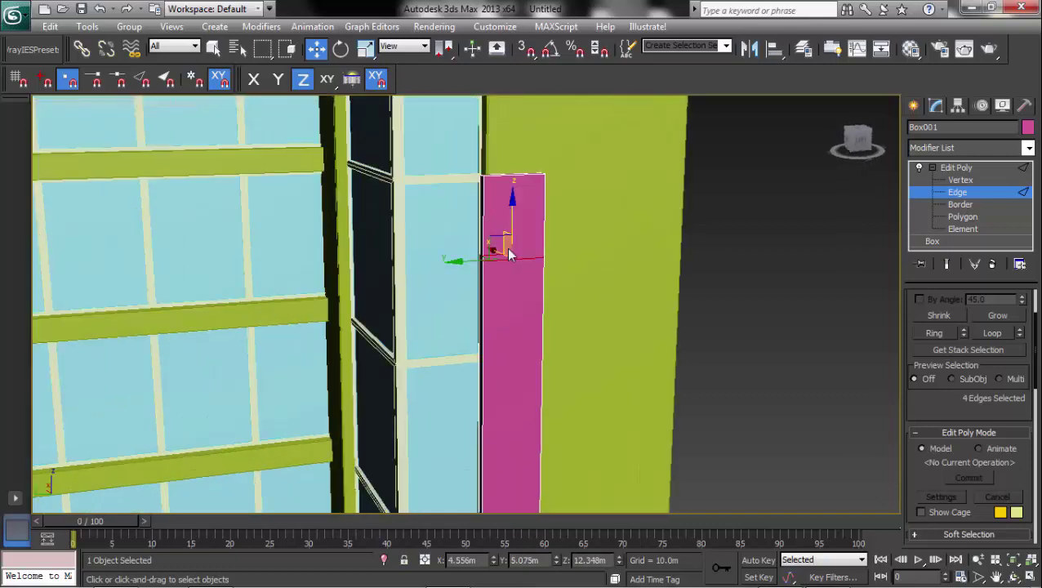
pyautogui.moveTo(513, 229); pyautogui.dragTo(507, 204)
# - Extrude the strip's small side polygon above the loop by 2.488 m across the front of the glazed recess
pyautogui.keyDown('alt'); pyautogui.moveTo(508, 214); pyautogui.dragTo(560, 233, button='middle'); pyautogui.keyUp('alt')
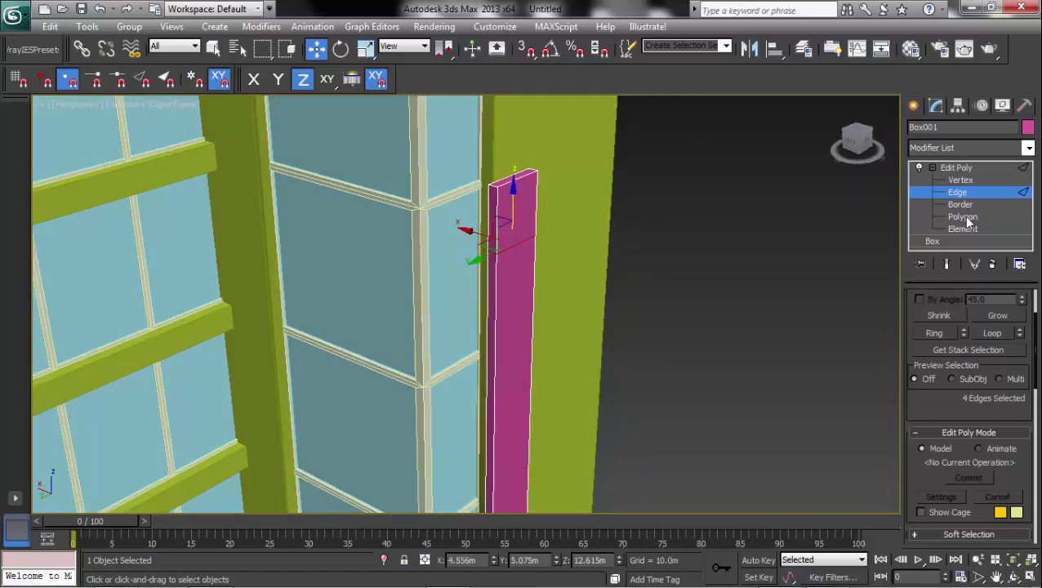
pyautogui.click(963, 217)
pyautogui.click(492, 214)
pyautogui.moveTo(492, 214)
pyautogui.keyDown('alt'); pyautogui.mouseDown(button='middle')
pyautogui.moveTo(507, 234)
pyautogui.moveTo(497, 226)
pyautogui.mouseUp(button='middle'); pyautogui.keyUp('alt')
pyautogui.rightClick(497, 226)
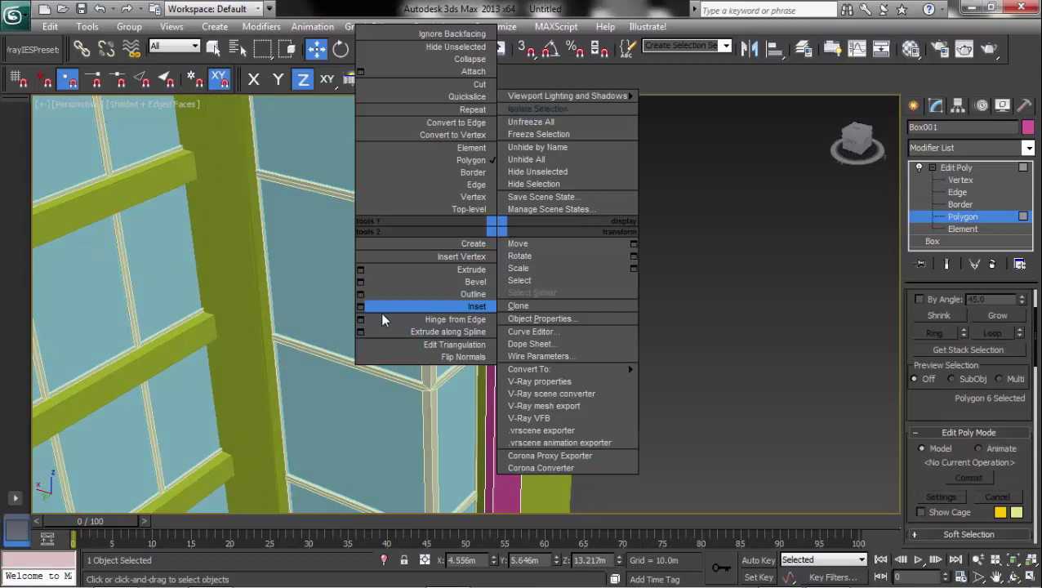
pyautogui.click(361, 272)
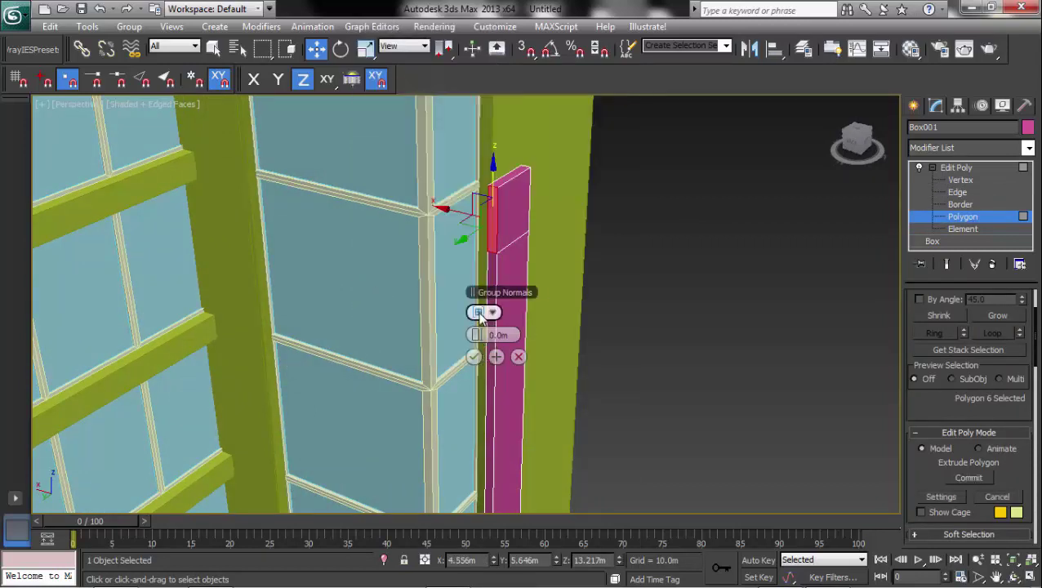
pyautogui.moveTo(485, 334)
pyautogui.mouseDown()
pyautogui.moveTo(490, 318)
pyautogui.moveTo(501, 335)
pyautogui.mouseUp()
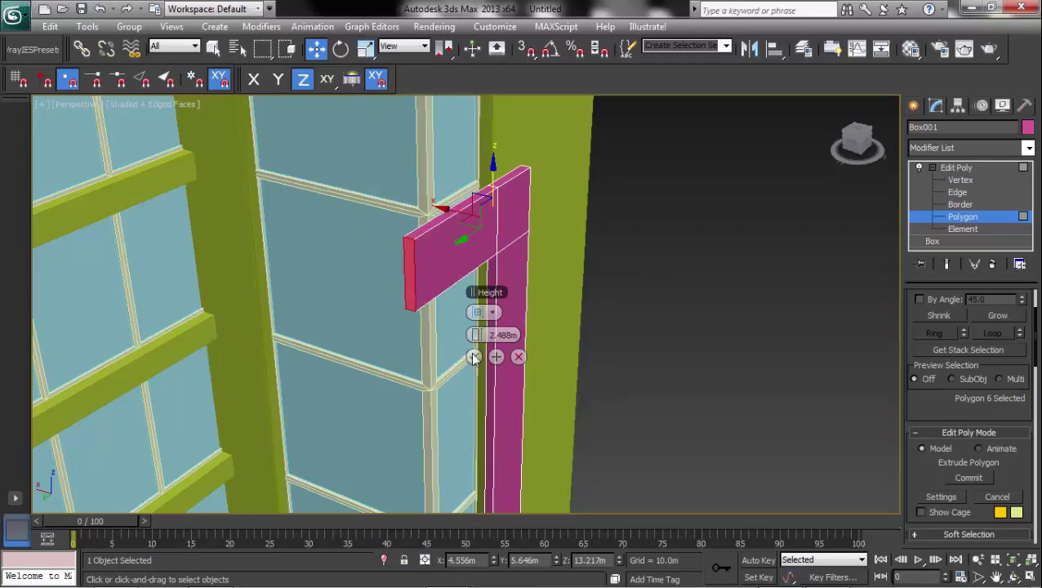
pyautogui.click(474, 358)
# - Pull the horizontal arm's four end vertices back along Y to about 7.61 m, just past the recess's corner
pyautogui.keyDown('alt'); pyautogui.moveTo(466, 298); pyautogui.dragTo(569, 345, button='middle'); pyautogui.keyUp('alt')
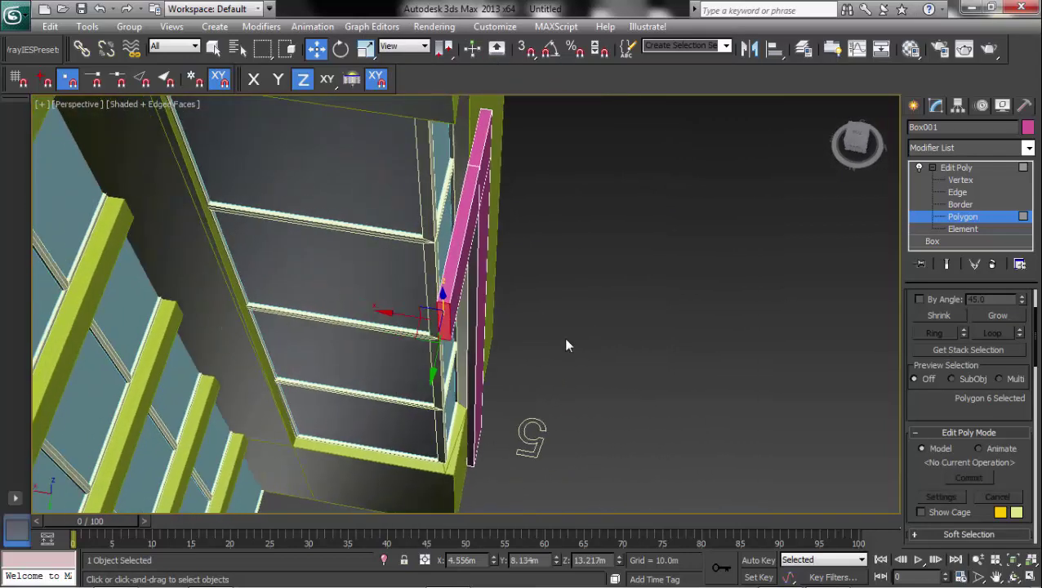
pyautogui.keyDown('alt'); pyautogui.moveTo(489, 343); pyautogui.dragTo(402, 308, button='middle'); pyautogui.keyUp('alt')
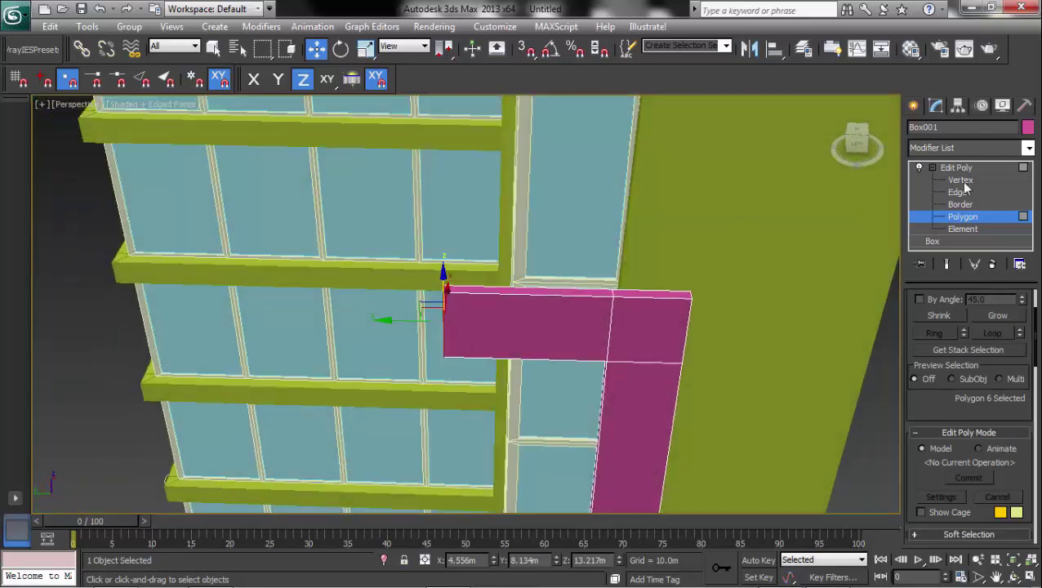
pyautogui.click(962, 180)
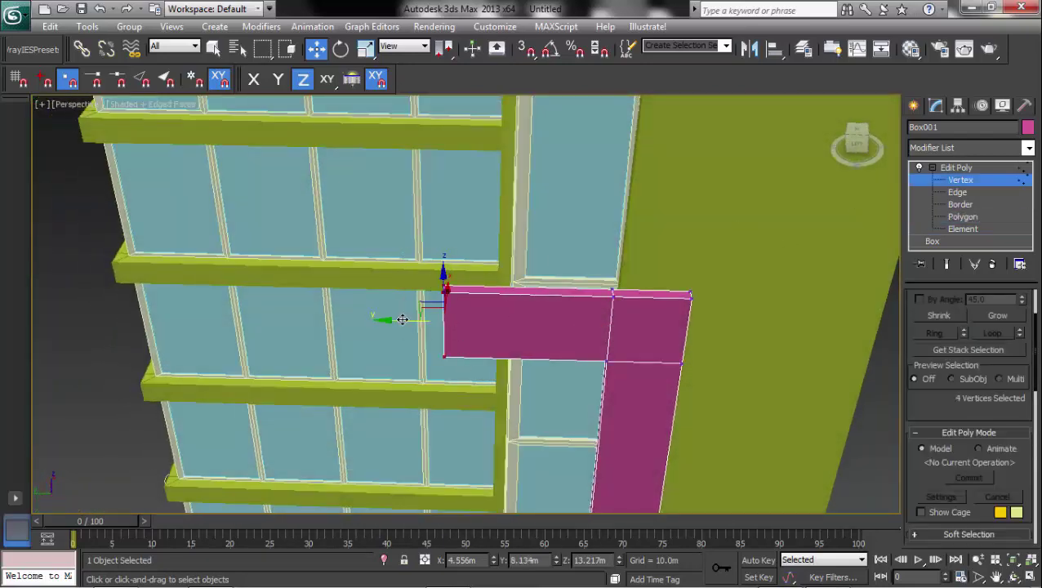
pyautogui.moveTo(403, 320); pyautogui.dragTo(438, 320)
# - Connect the horizontal arm's long edges with a vertical loop and shift it along Y to about 7.44 m, near the arm's end
pyautogui.click(962, 193)
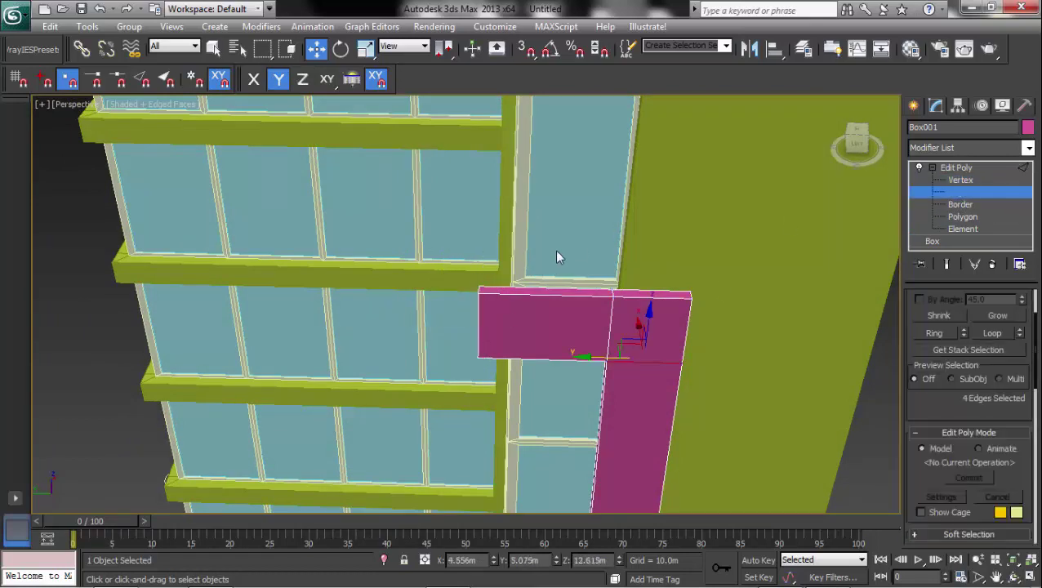
pyautogui.rightClick(541, 328)
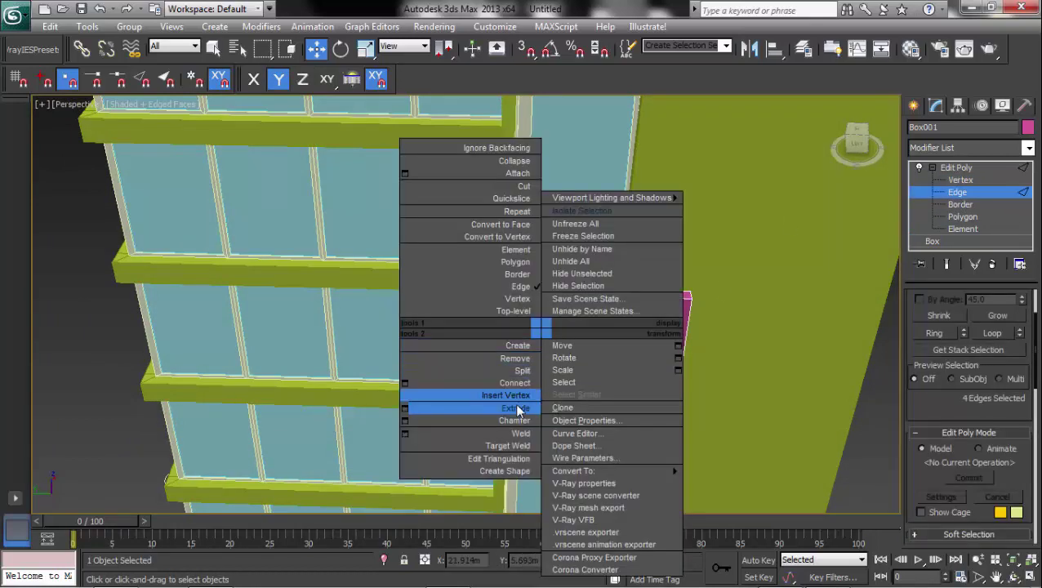
pyautogui.click(525, 383)
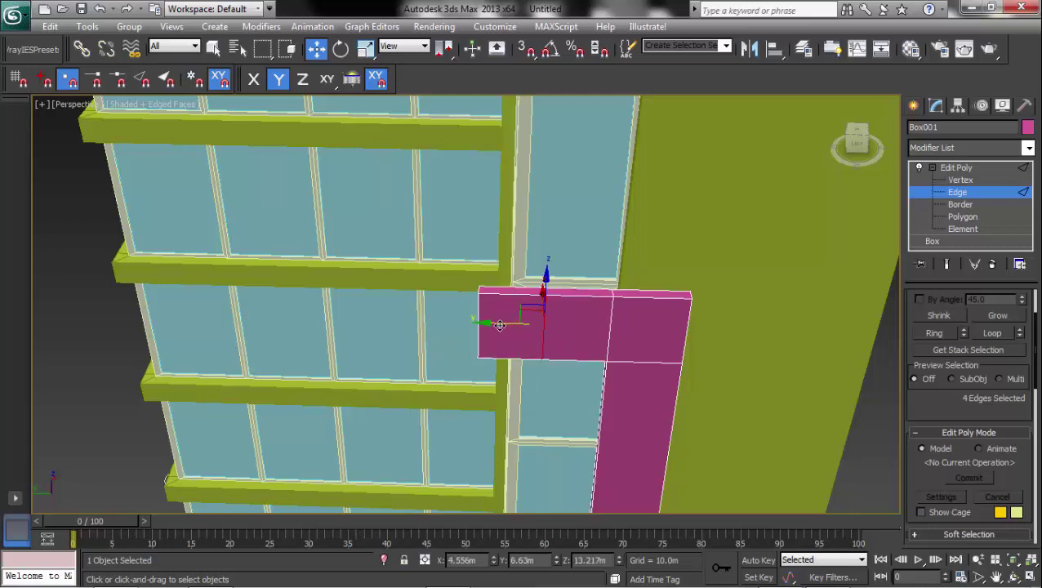
pyautogui.moveTo(500, 325); pyautogui.dragTo(458, 320)
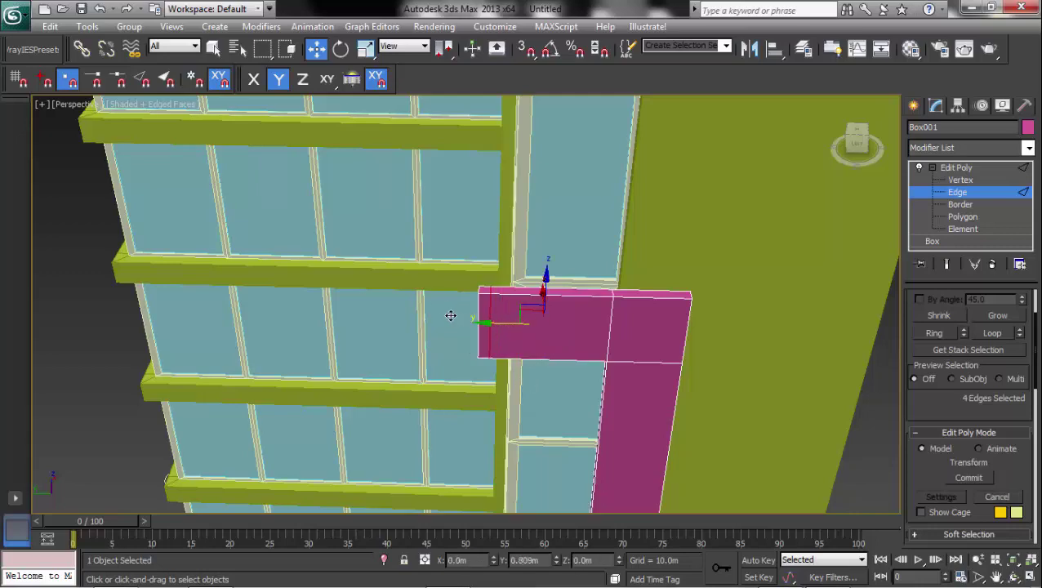
# - Extrude the narrow back polygon at the arm's end by 2.488 m so the band turns the recess's corner
pyautogui.keyDown('alt'); pyautogui.moveTo(495, 318); pyautogui.dragTo(1009, 271, button='middle'); pyautogui.keyUp('alt')
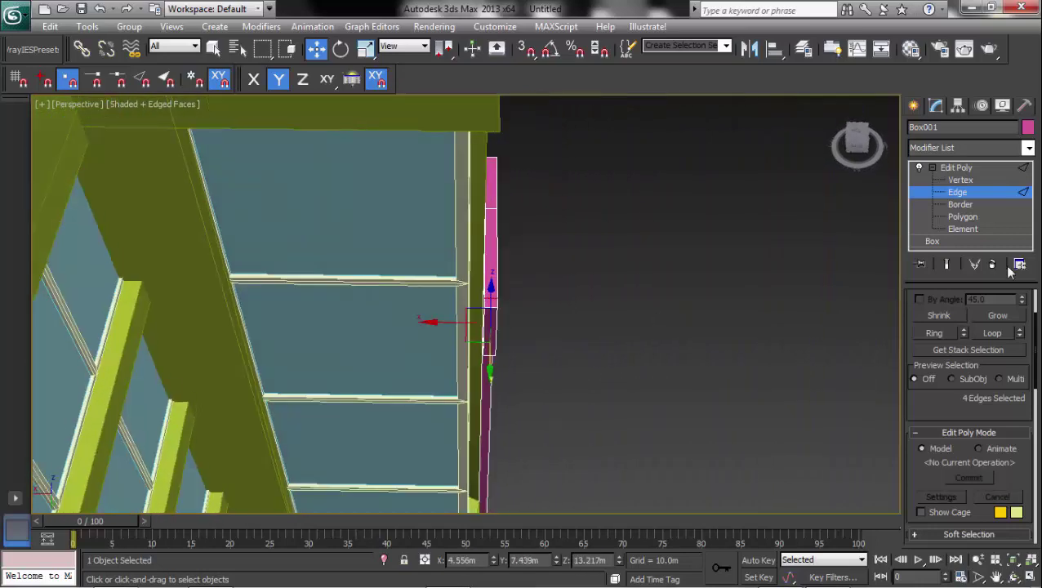
pyautogui.click(962, 218)
pyautogui.keyDown('alt'); pyautogui.moveTo(499, 322); pyautogui.dragTo(537, 314, button='middle'); pyautogui.keyUp('alt')
pyautogui.click(484, 324)
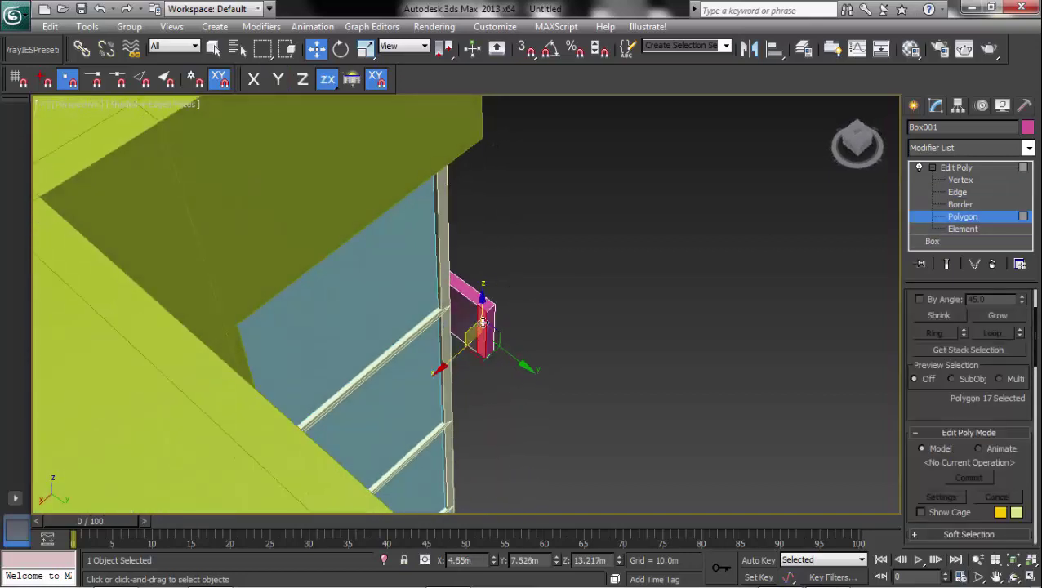
pyautogui.rightClick(527, 320)
pyautogui.click(391, 361)
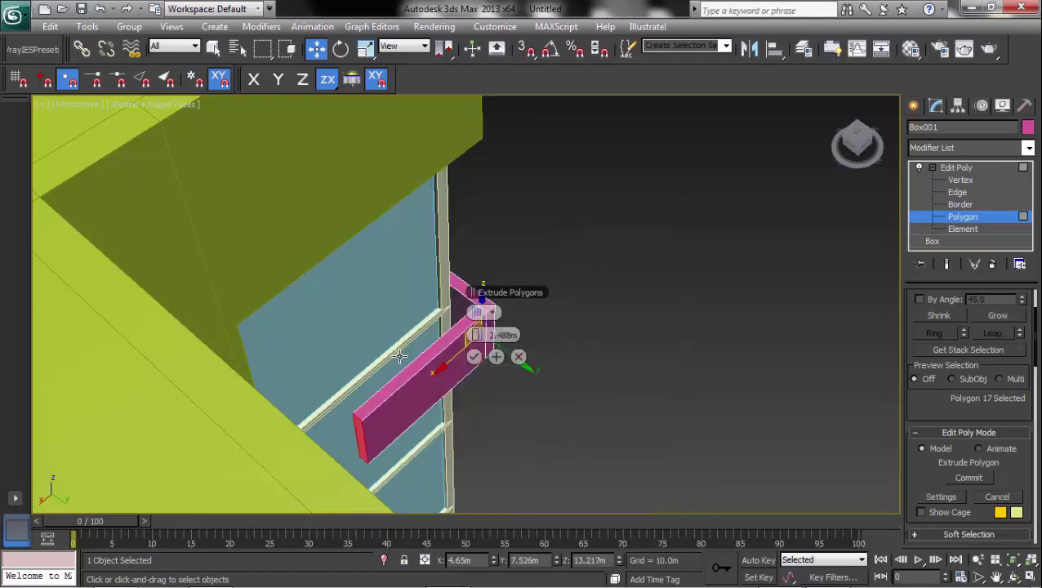
pyautogui.click(474, 357)
# - Check the reference render and extend the return band's end polygon along X with vertex snapping to the wall at X 8.355 m
pyautogui.keyDown('alt'); pyautogui.moveTo(425, 365); pyautogui.dragTo(468, 309, button='middle'); pyautogui.keyUp('alt')
pyautogui.click(396, 335)
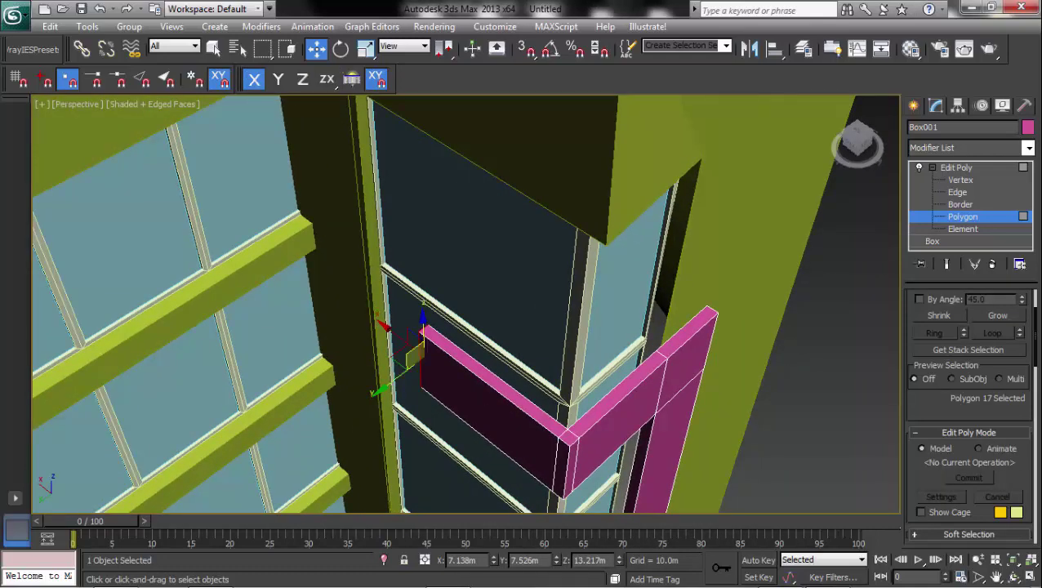
pyautogui.click(827, 574)
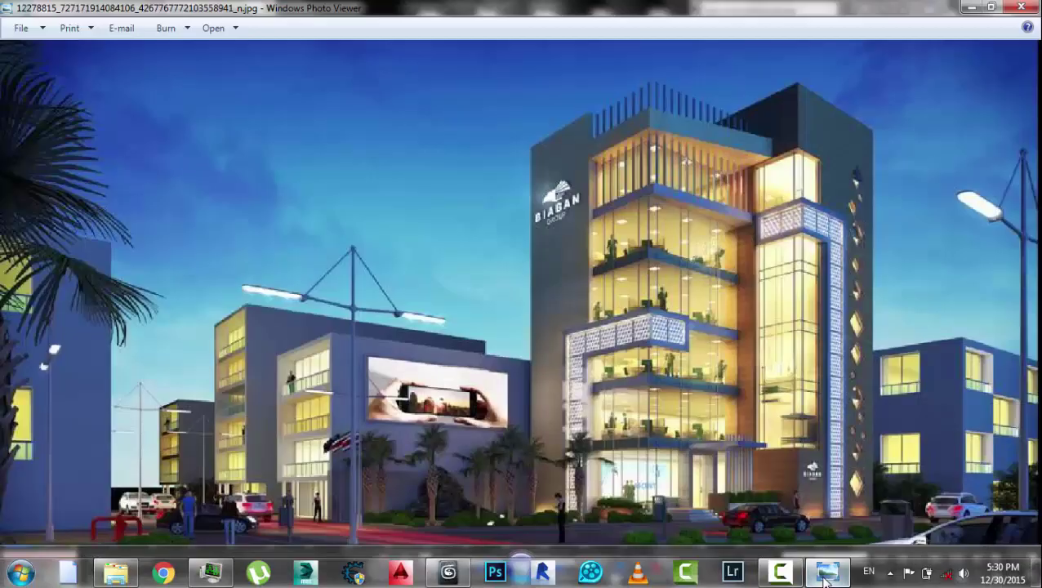
pyautogui.click(823, 579)
pyautogui.keyDown('alt'); pyautogui.moveTo(638, 435); pyautogui.dragTo(544, 387, button='middle'); pyautogui.keyUp('alt')
pyautogui.click(527, 48)
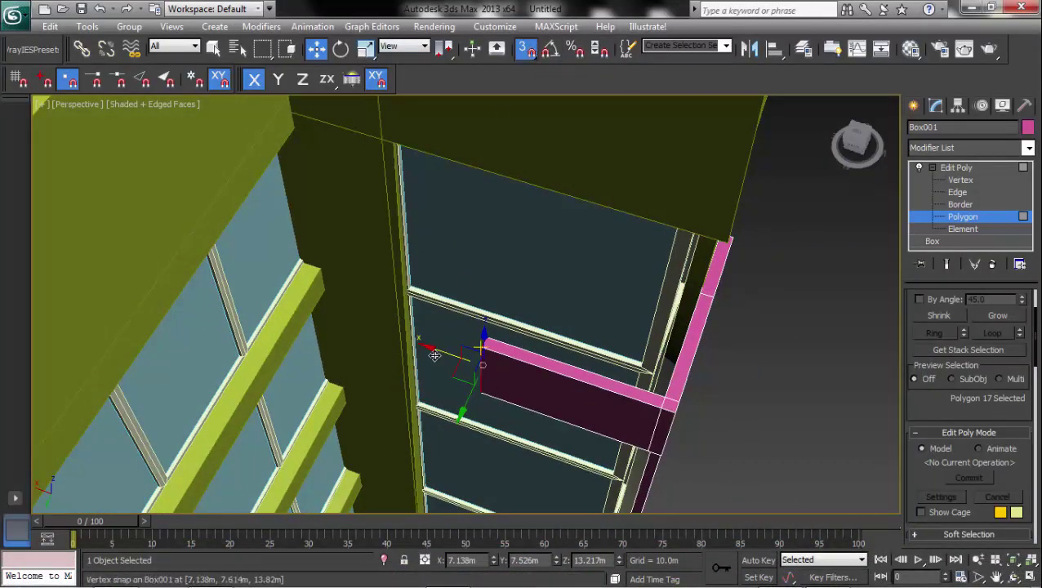
pyautogui.moveTo(437, 352); pyautogui.dragTo(351, 336)
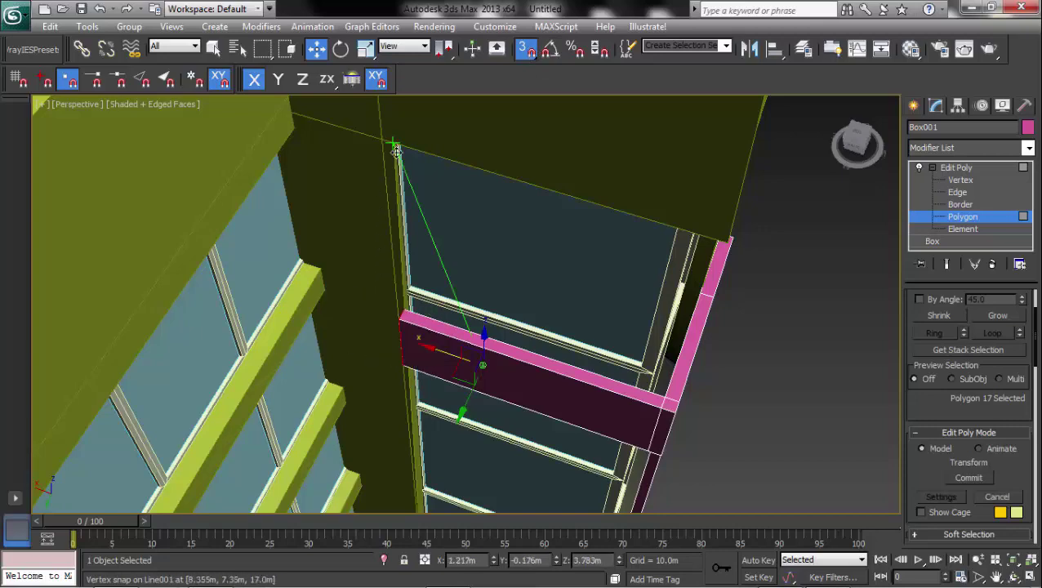
pyautogui.moveTo(458, 320); pyautogui.dragTo(418, 295, button='middle')
pyautogui.press('s')
# - Select the two inner polygons of the corner band facing the glazing and extrude them by 0.196 m toward the glass
pyautogui.keyDown('alt'); pyautogui.moveTo(516, 349); pyautogui.dragTo(286, 390, button='middle'); pyautogui.keyUp('alt')
pyautogui.click(279, 406)
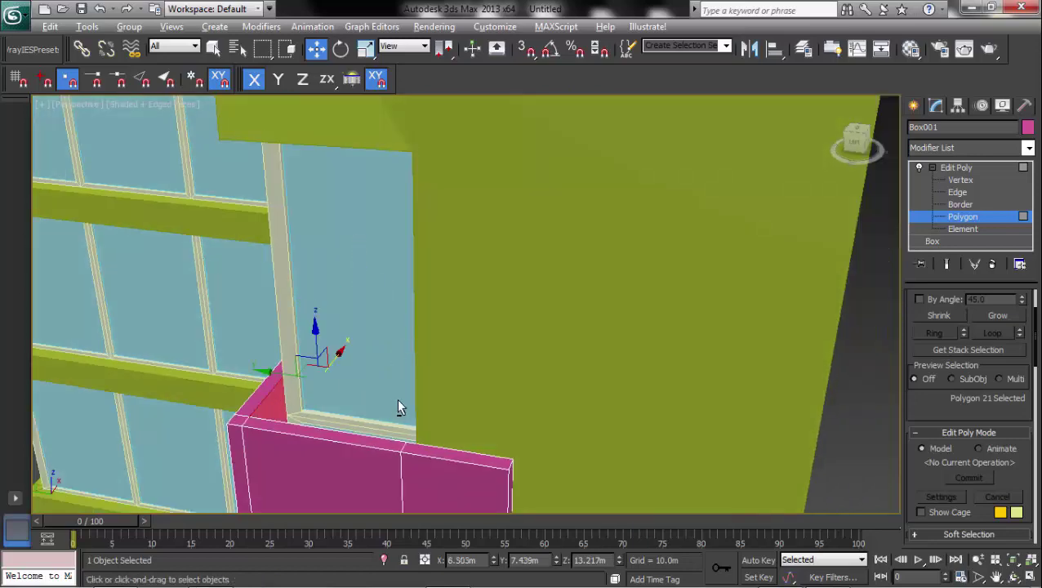
pyautogui.keyDown('alt'); pyautogui.moveTo(398, 407); pyautogui.dragTo(372, 297, button='middle'); pyautogui.keyUp('alt')
pyautogui.click(452, 311)
pyautogui.rightClick(367, 290)
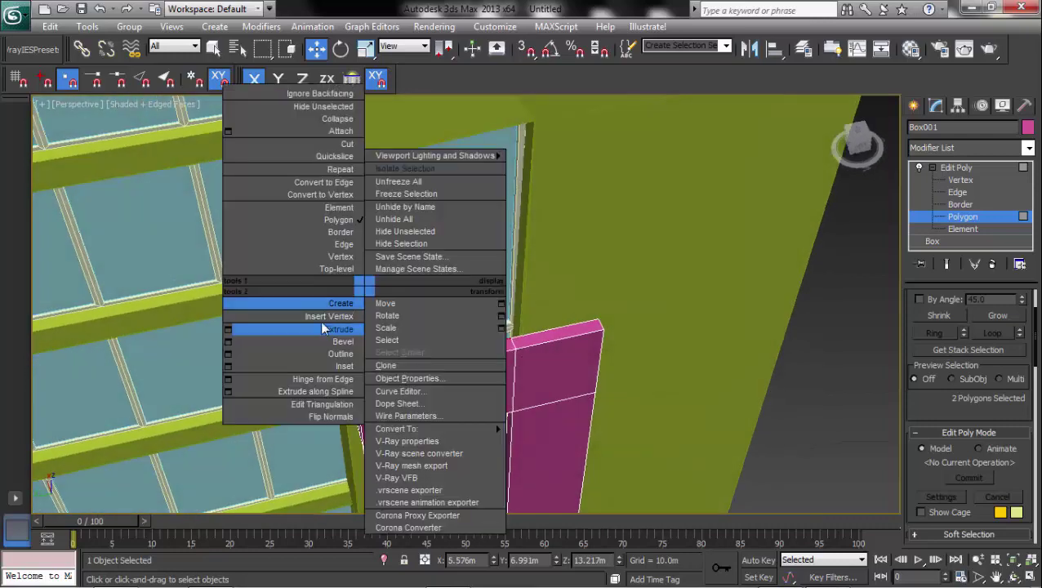
pyautogui.click(229, 329)
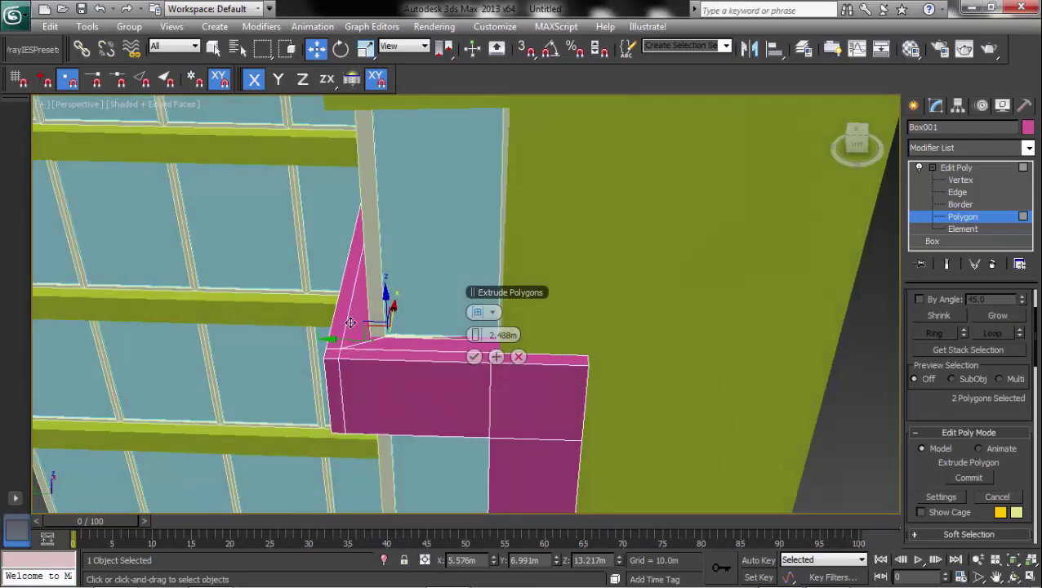
pyautogui.rightClick(479, 334)
pyautogui.moveTo(479, 334); pyautogui.dragTo(479, 335)
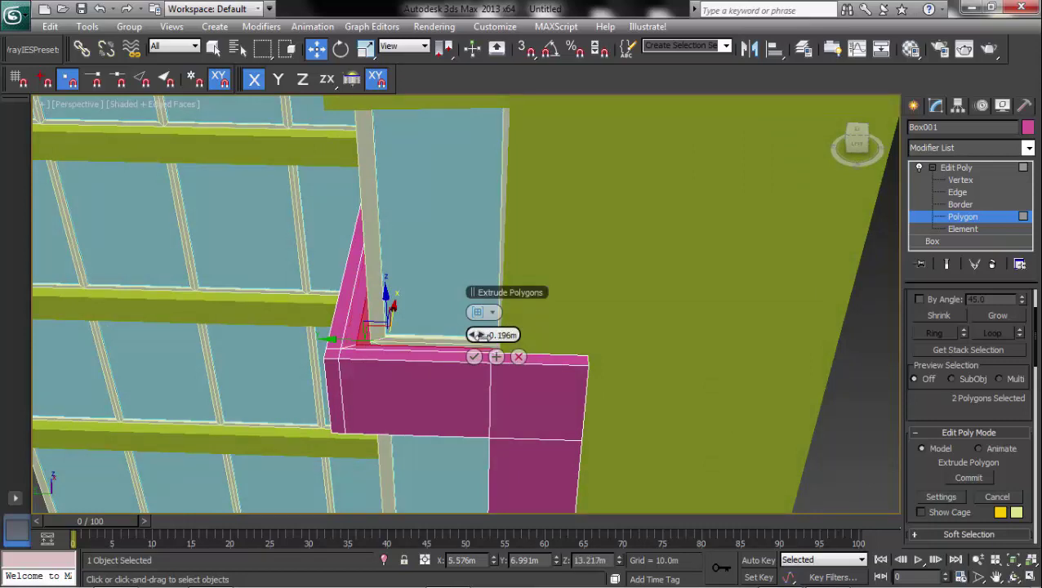
pyautogui.click(475, 357)
# - Compare the frame around the glazed recess with an enlarged view of the white frame strips in the reference render
pyautogui.scroll(-6, 453, 290)
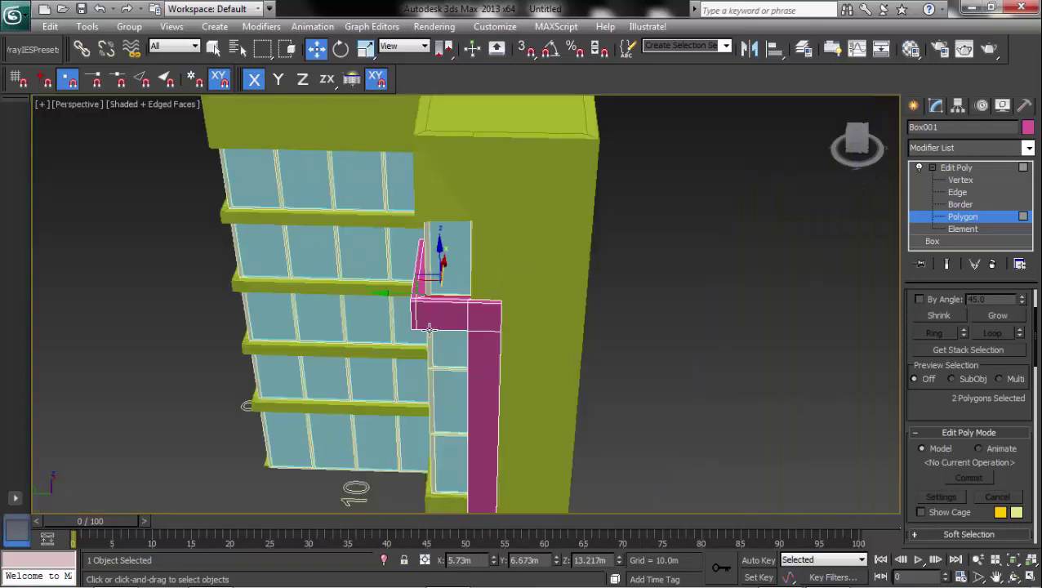
pyautogui.keyDown('alt'); pyautogui.moveTo(430, 330); pyautogui.dragTo(535, 291, button='middle'); pyautogui.keyUp('alt')
pyautogui.click(826, 572)
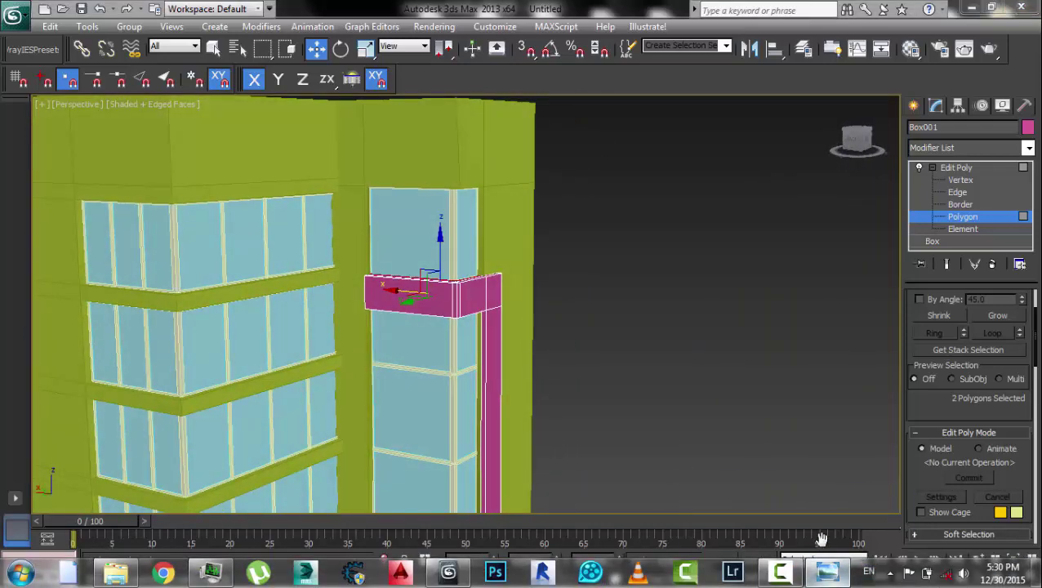
pyautogui.click(828, 572)
pyautogui.scroll(3, 851, 508)
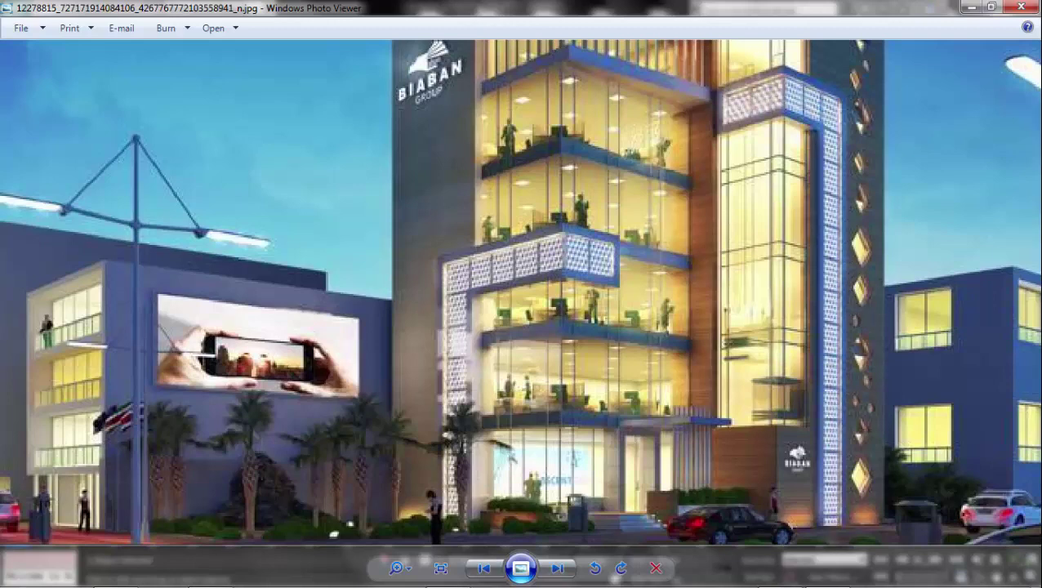
pyautogui.click(782, 572)
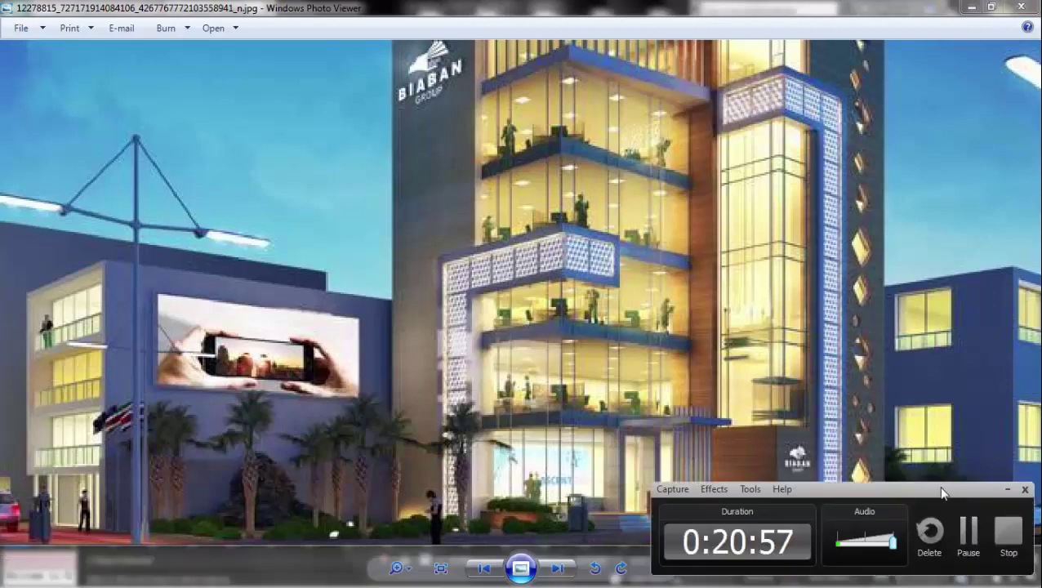
pyautogui.click(1006, 490)
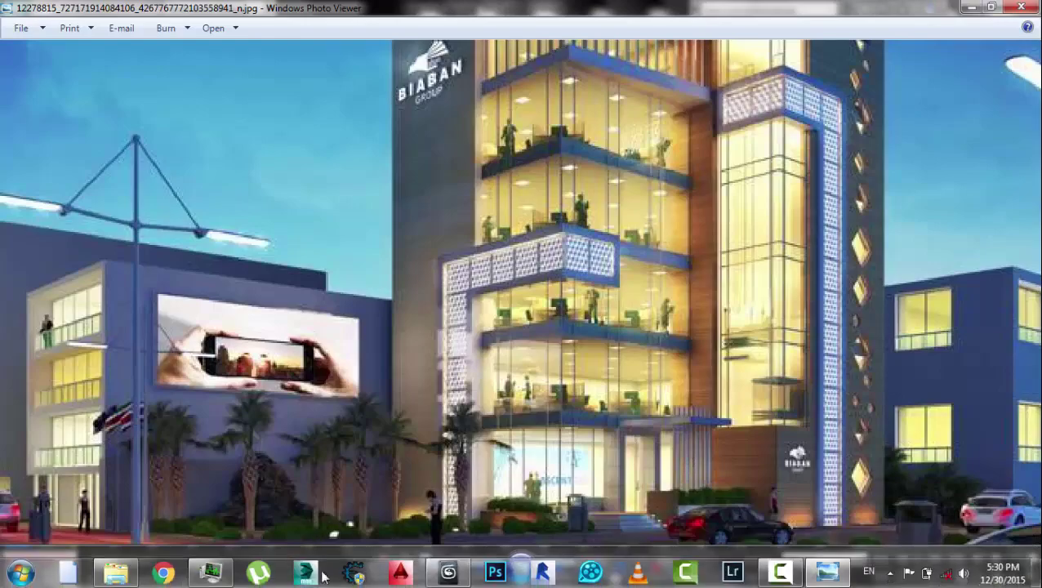
pyautogui.click(447, 572)
pyautogui.keyDown('alt'); pyautogui.moveTo(458, 344); pyautogui.dragTo(2, 231, button='middle'); pyautogui.keyUp('alt')
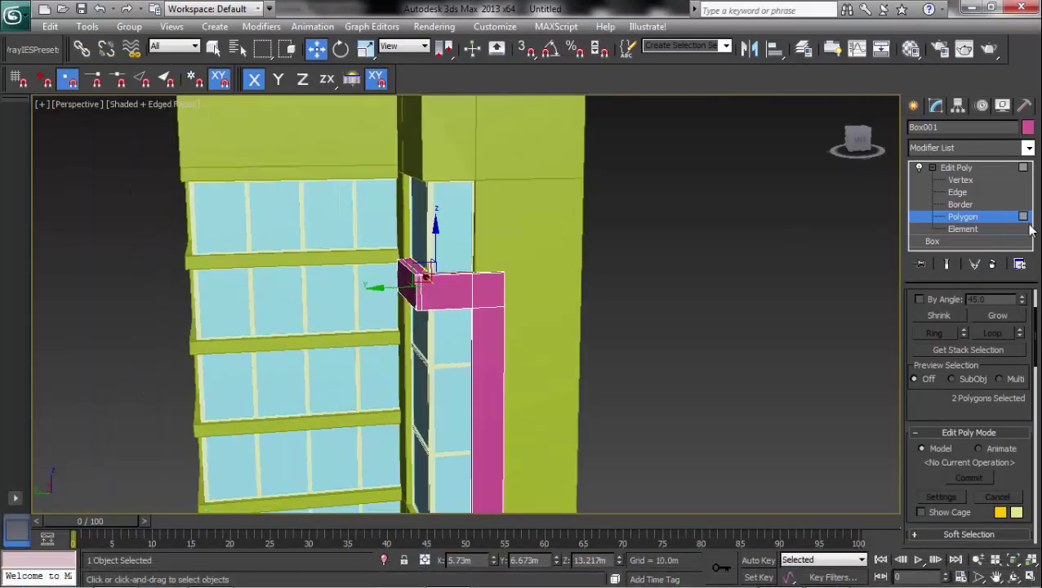
# - Select all six outward-facing polygons of the frame strip, covering the vertical leg, the horizontal band and its return around the corner
pyautogui.moveTo(616, 261); pyautogui.dragTo(641, 123, button='middle')
pyautogui.click(525, 362)
pyautogui.moveTo(518, 243); pyautogui.dragTo(533, 352, button='middle')
pyautogui.keyDown('ctrl'); pyautogui.click(532, 353); pyautogui.keyUp('ctrl')
pyautogui.keyDown('ctrl'); pyautogui.click(462, 360); pyautogui.keyUp('ctrl')
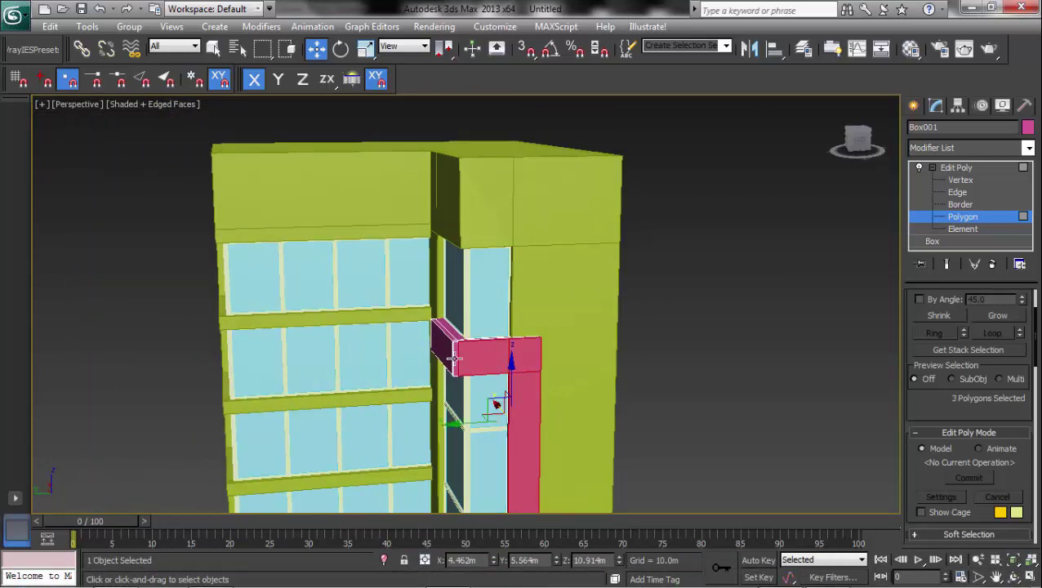
pyautogui.keyDown('ctrl'); pyautogui.click(454, 358); pyautogui.keyUp('ctrl')
pyautogui.keyDown('ctrl'); pyautogui.click(447, 356); pyautogui.keyUp('ctrl')
pyautogui.keyDown('alt'); pyautogui.moveTo(554, 365); pyautogui.dragTo(568, 381, button='middle'); pyautogui.keyUp('alt')
pyautogui.scroll(3, 556, 382)
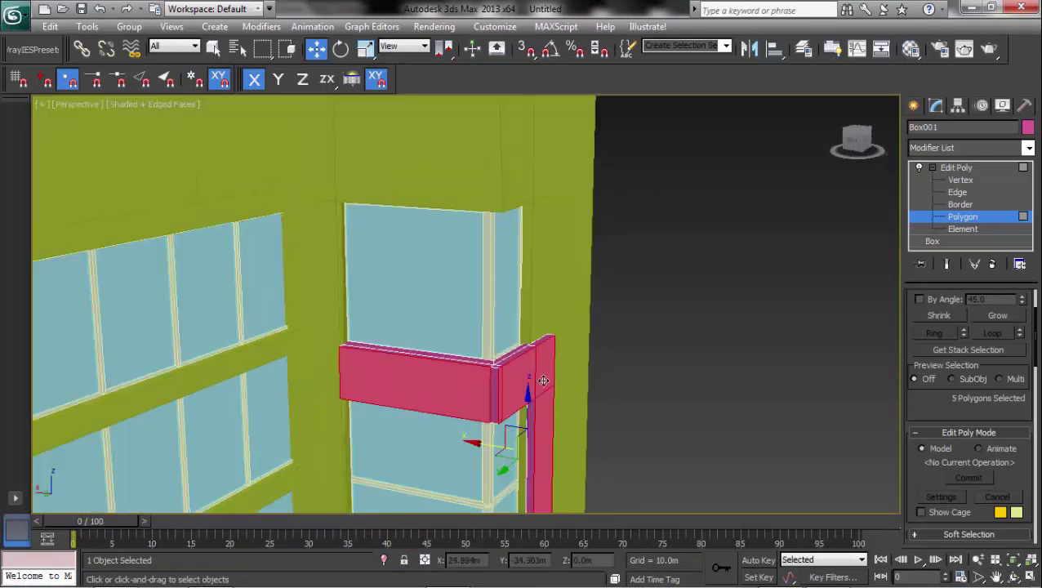
pyautogui.keyDown('ctrl'); pyautogui.click(500, 384); pyautogui.keyUp('ctrl')
pyautogui.keyDown('alt'); pyautogui.moveTo(499, 384); pyautogui.dragTo(513, 364, button='middle'); pyautogui.keyUp('alt')
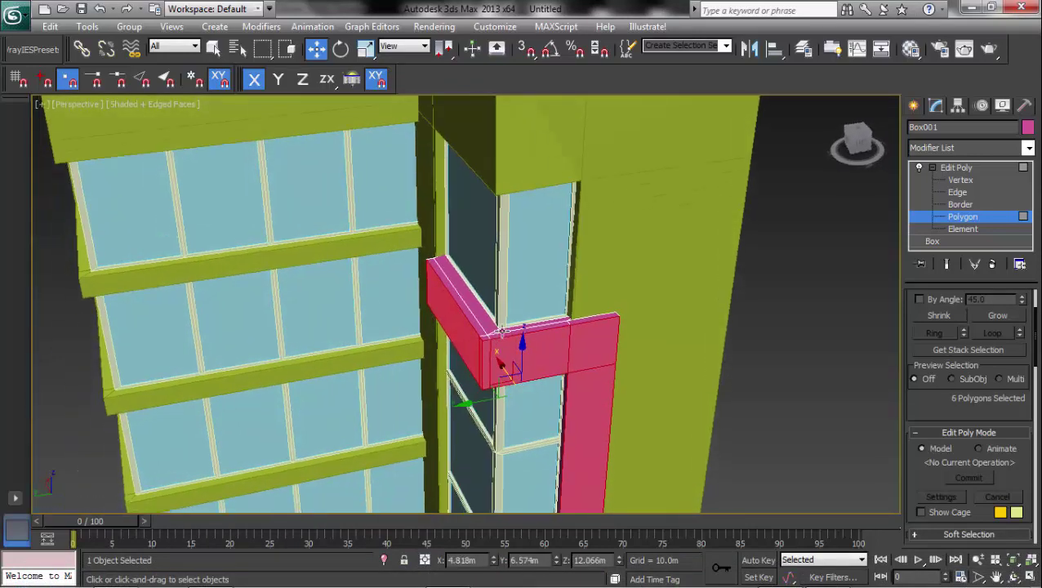
# - Inset the selected front polygons of the frame strip as a group by 0.1 m
pyautogui.scroll(4, 513, 327)
pyautogui.rightClick(446, 335)
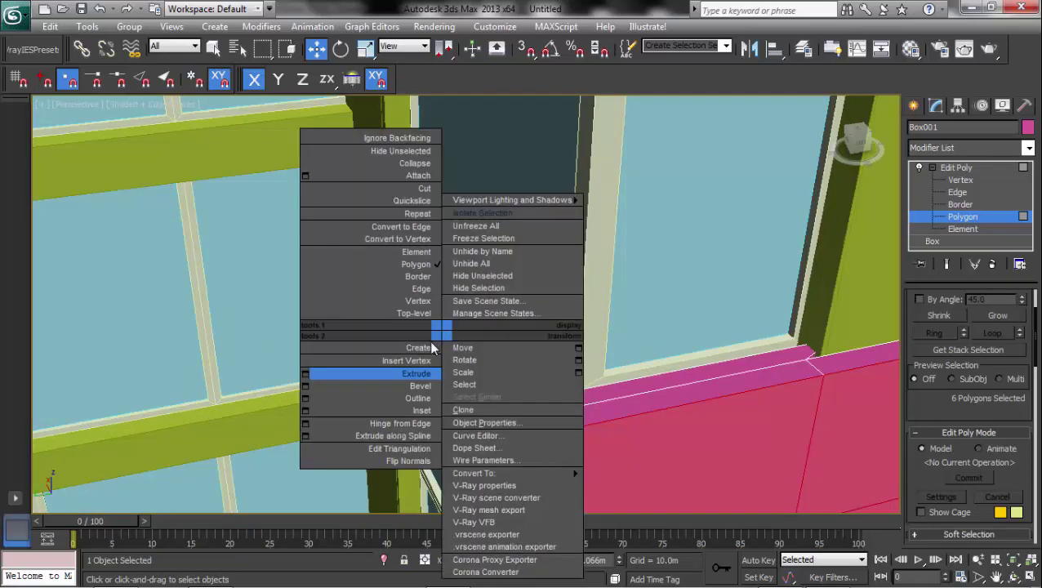
pyautogui.click(305, 410)
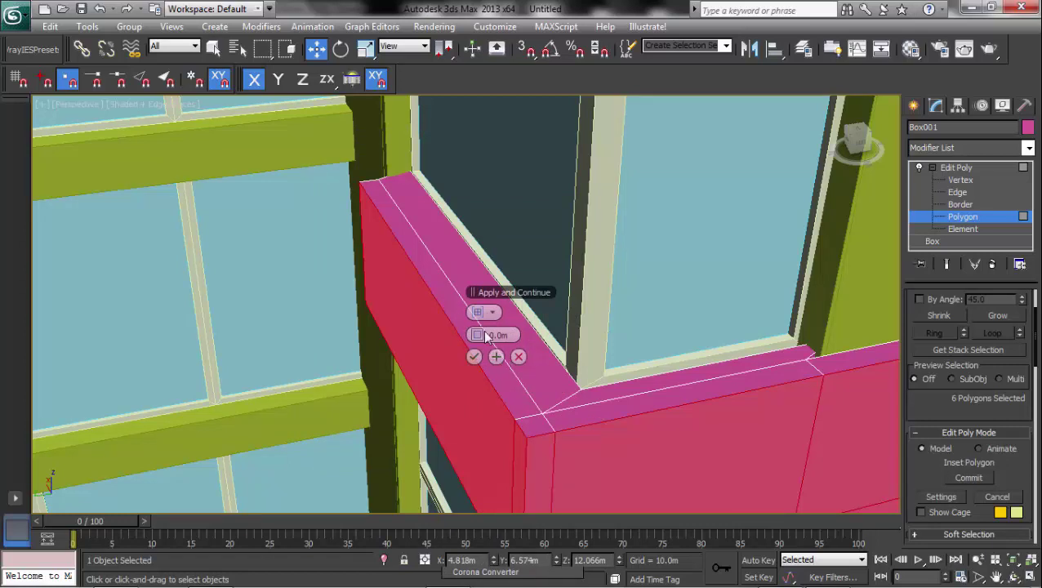
pyautogui.moveTo(481, 335)
pyautogui.mouseDown()
pyautogui.moveTo(513, 352)
pyautogui.moveTo(481, 334)
pyautogui.mouseUp()
pyautogui.rightClick(484, 336)
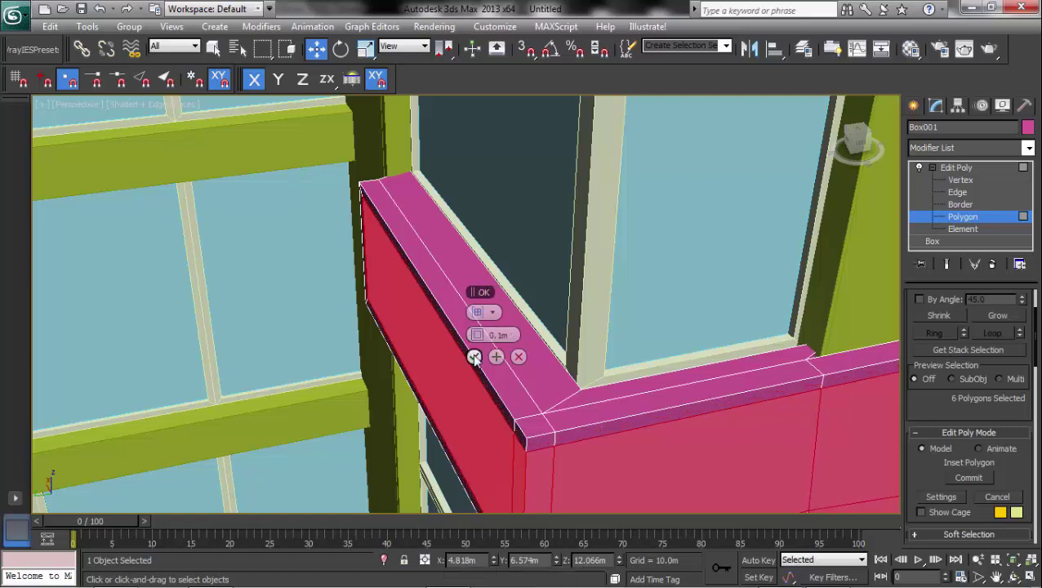
pyautogui.click(475, 356)
# - Extrude the inset frame polygons inward by -0.08 m to recess the panel behind its border
pyautogui.keyDown('alt'); pyautogui.moveTo(782, 420); pyautogui.dragTo(691, 374, button='middle'); pyautogui.keyUp('alt')
pyautogui.rightClick(677, 340)
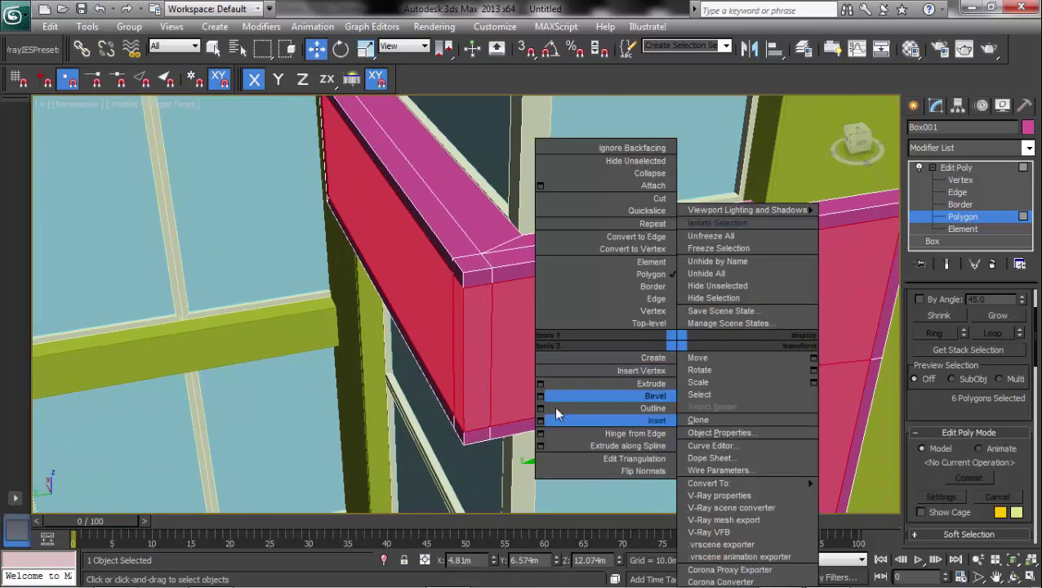
pyautogui.click(541, 383)
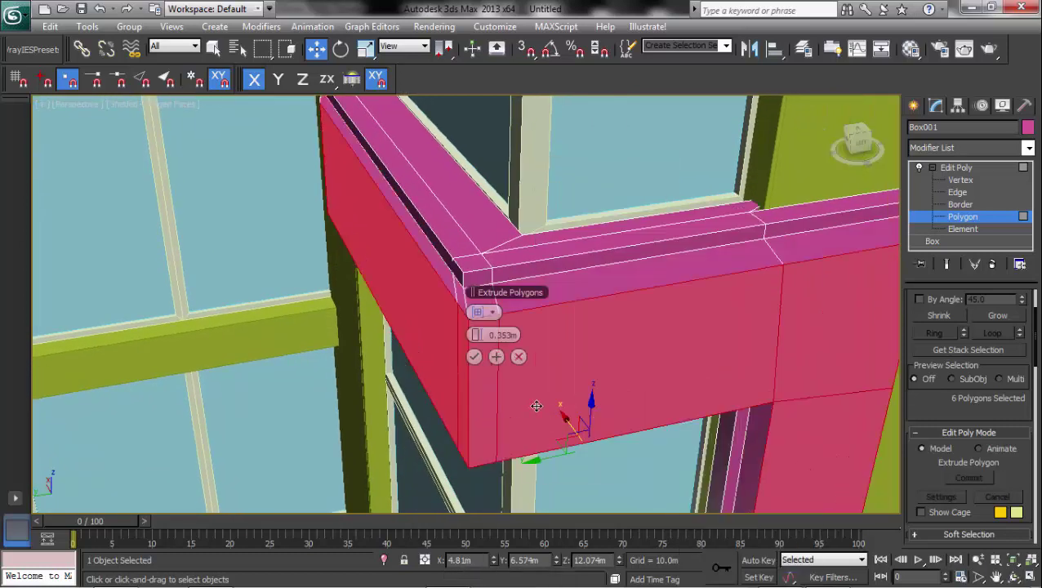
pyautogui.rightClick(481, 334)
pyautogui.moveTo(481, 333); pyautogui.dragTo(476, 335)
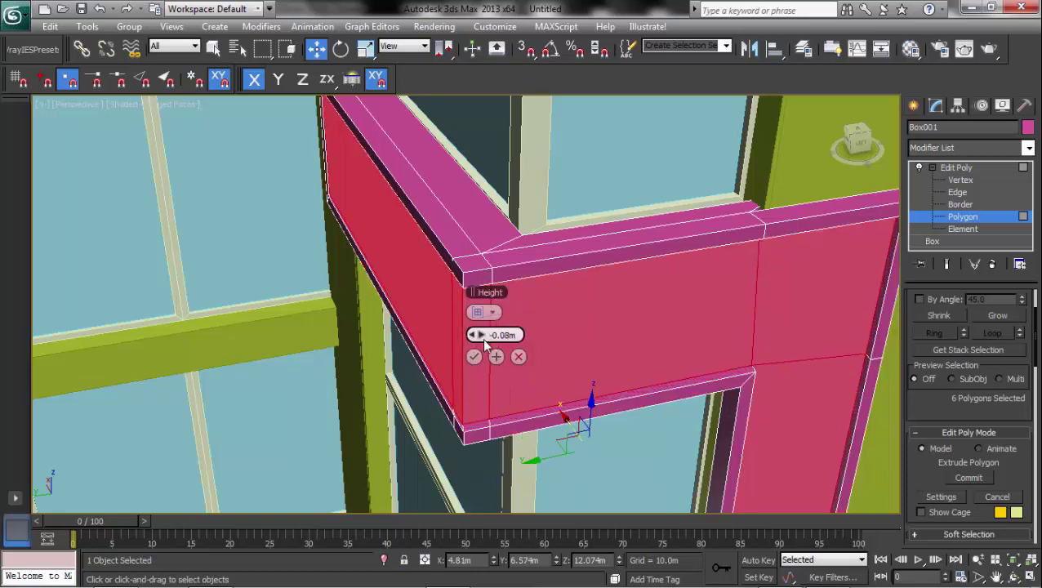
pyautogui.click(475, 356)
# - Detach the recessed frame polygons from the strip as a separate object
pyautogui.rightClick(621, 343)
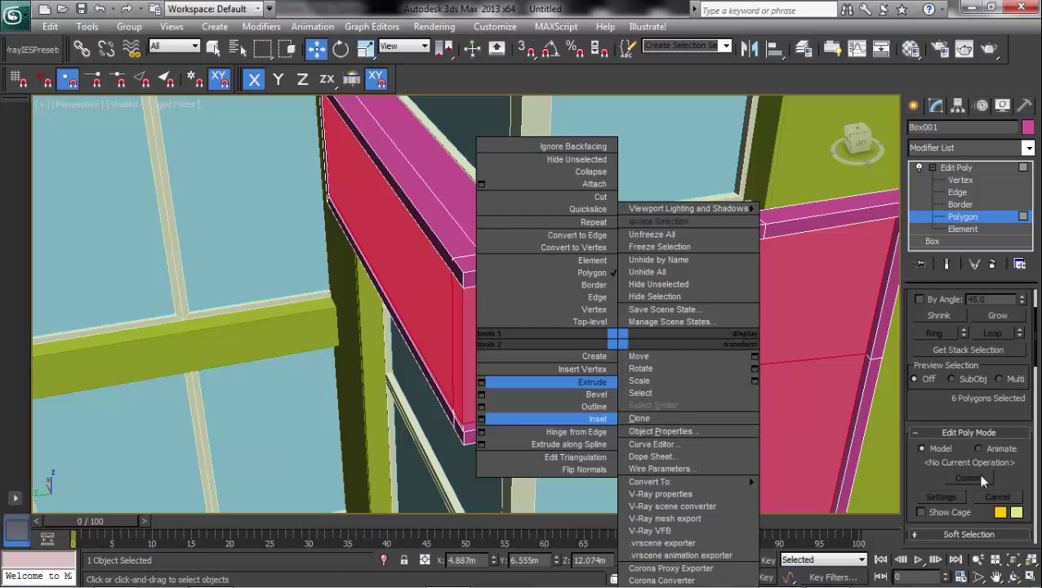
pyautogui.click(1024, 467)
pyautogui.scroll(-10, 1017, 400)
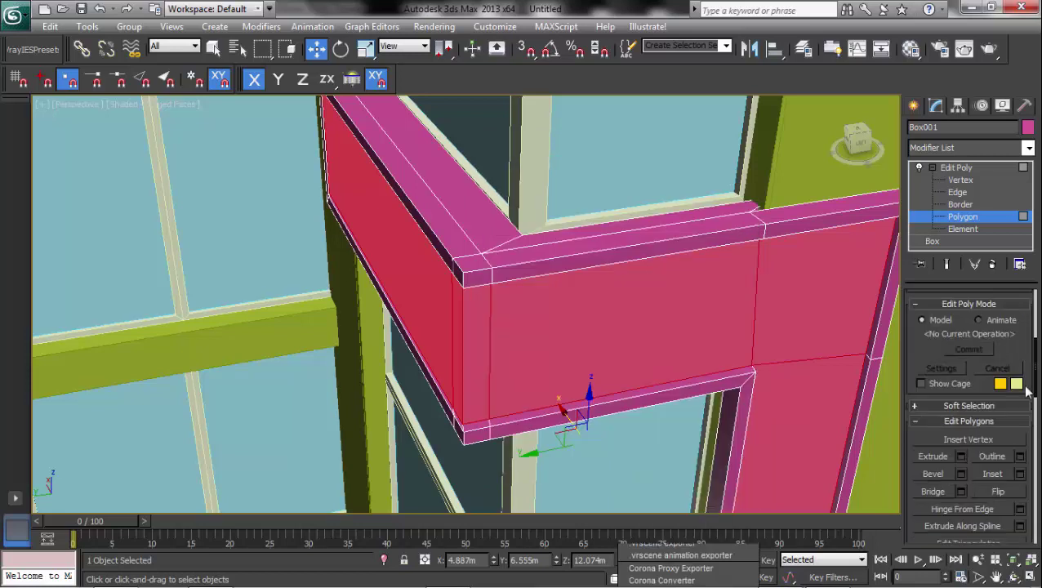
pyautogui.scroll(-2, 1021, 401)
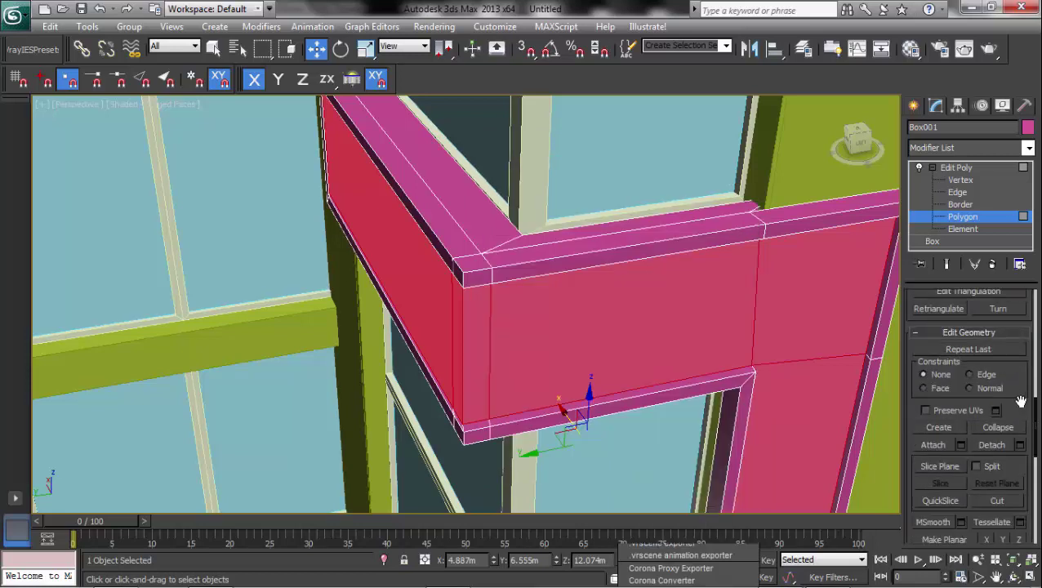
pyautogui.click(994, 446)
# - Set the detached recessed panel's object color to white and the surrounding frame's object color to light orange
pyautogui.click(914, 107)
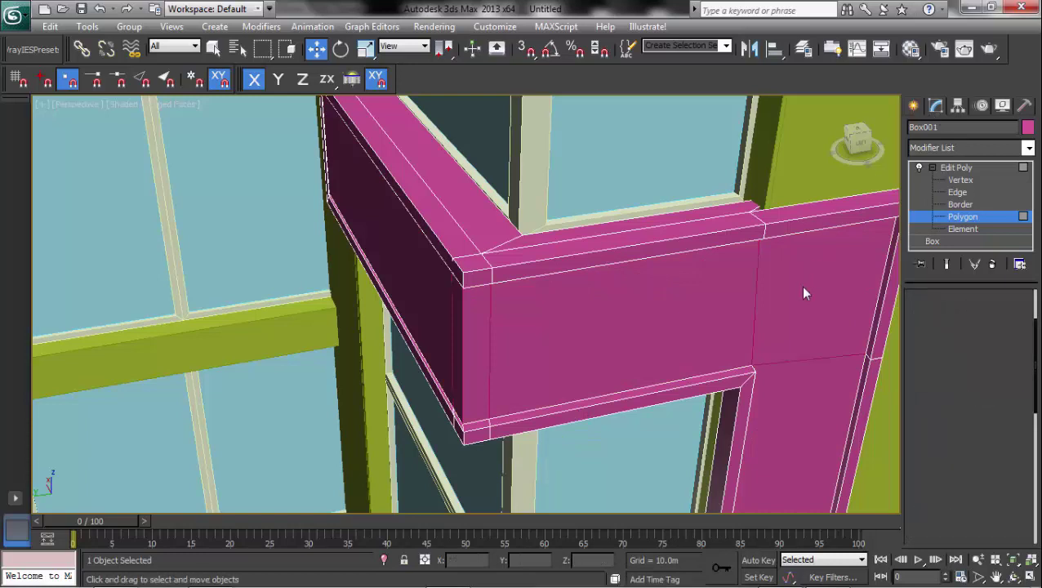
pyautogui.click(1022, 308)
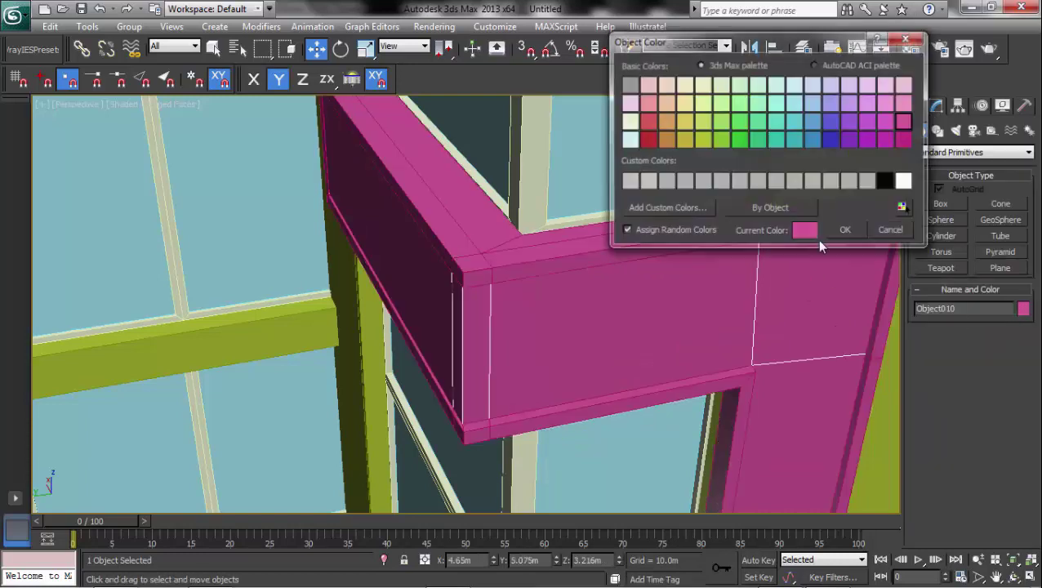
pyautogui.click(904, 181)
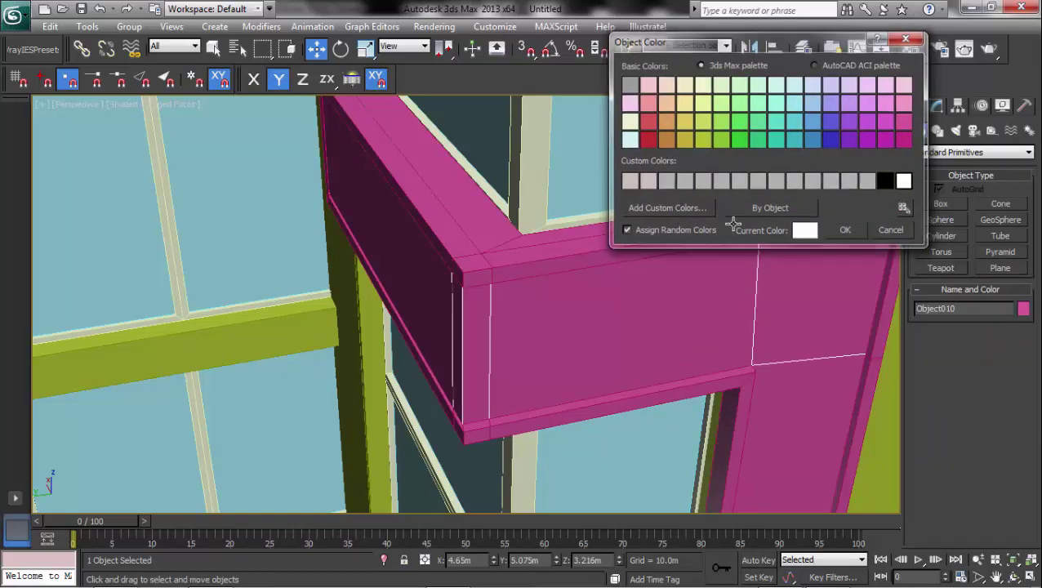
pyautogui.click(845, 230)
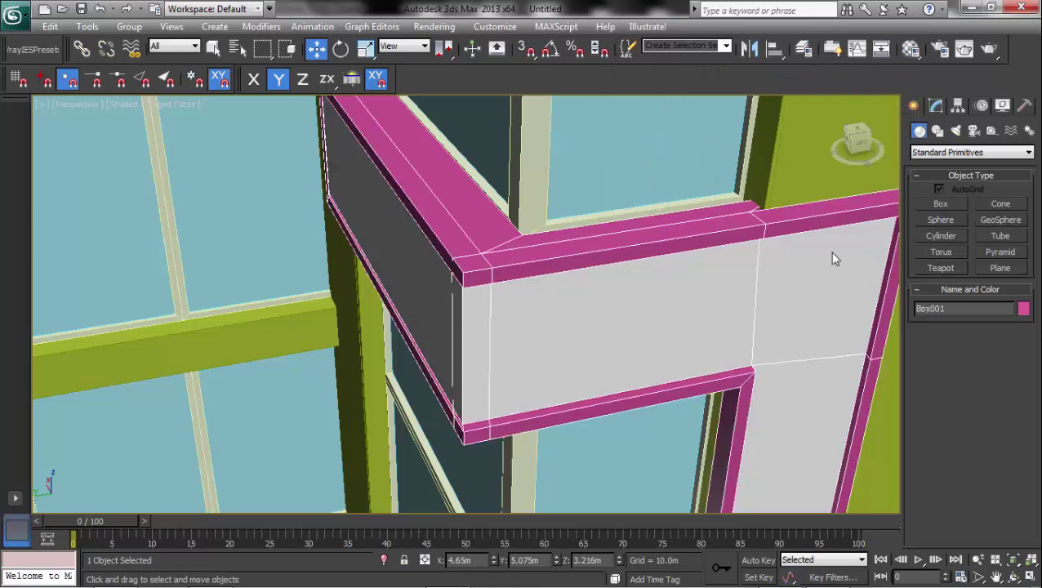
pyautogui.click(1022, 309)
pyautogui.click(666, 121)
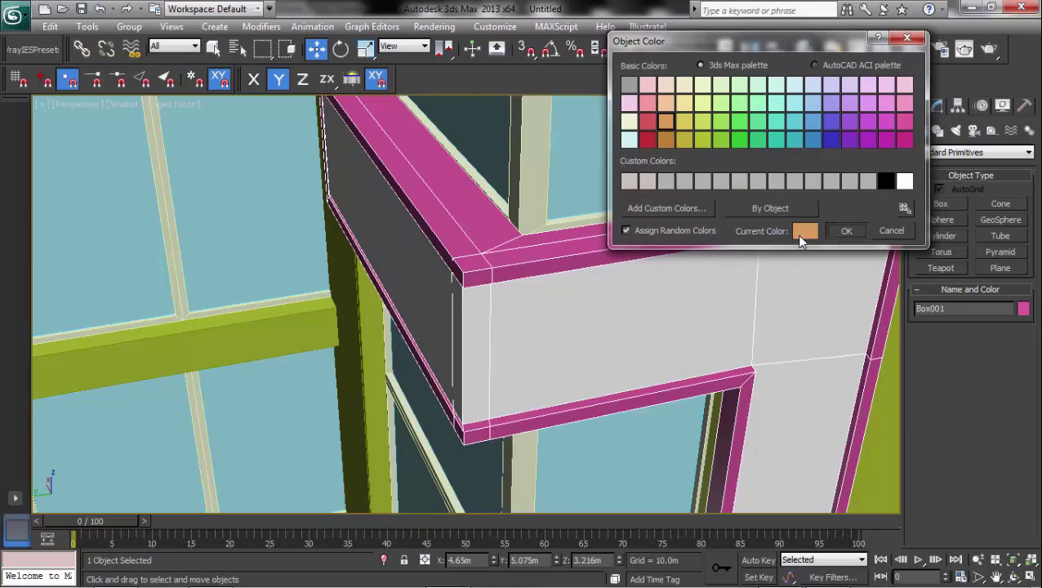
pyautogui.click(846, 230)
# - Check the finished frame on the building and examine the diamond-shaped openings along the side wall in the reference render
pyautogui.scroll(-10, 528, 235)
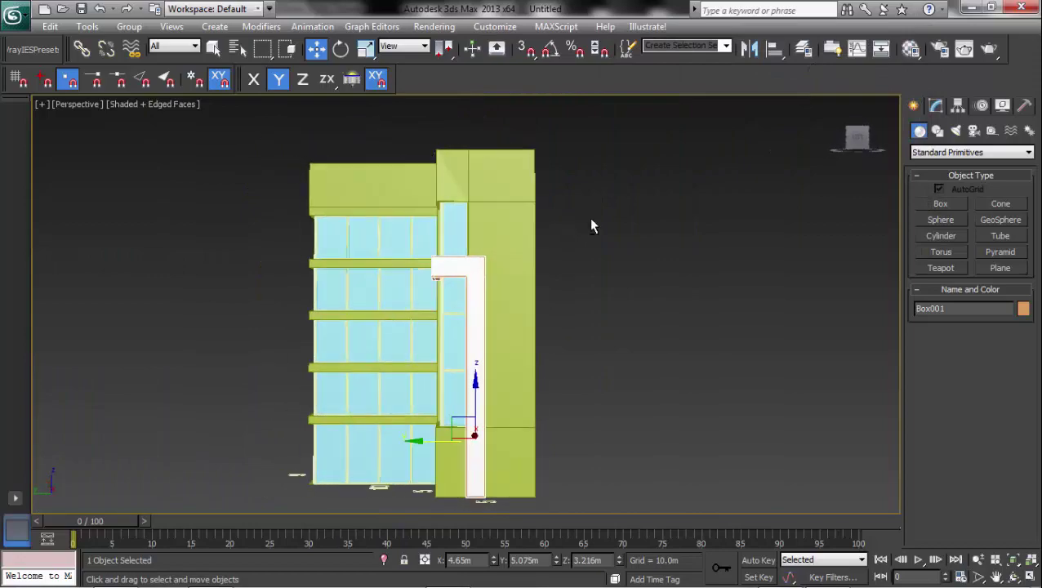
pyautogui.keyDown('alt'); pyautogui.moveTo(592, 227); pyautogui.dragTo(615, 248, button='middle'); pyautogui.keyUp('alt')
pyautogui.click(827, 574)
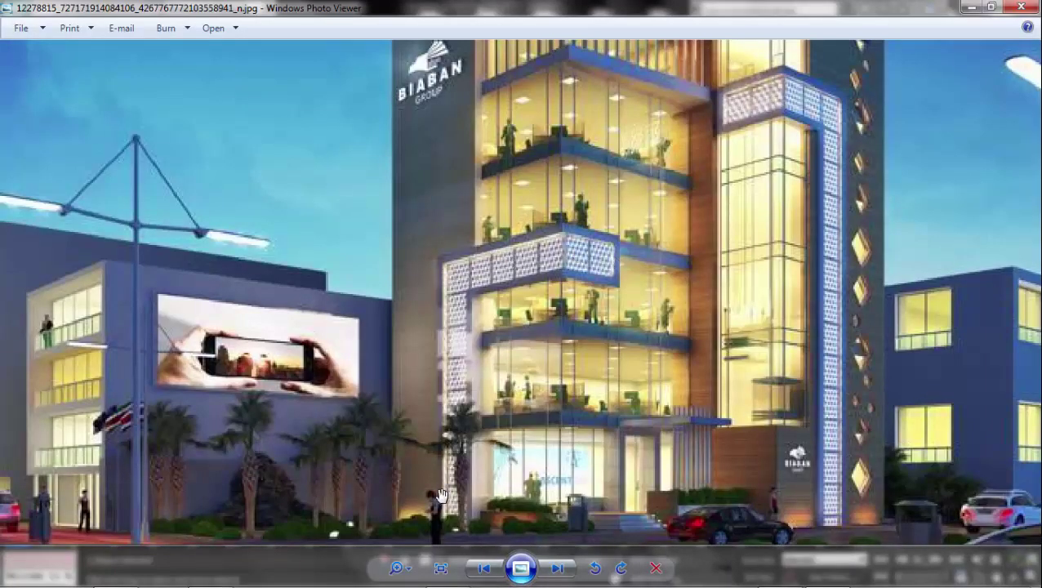
pyautogui.scroll(-4, 590, 210)
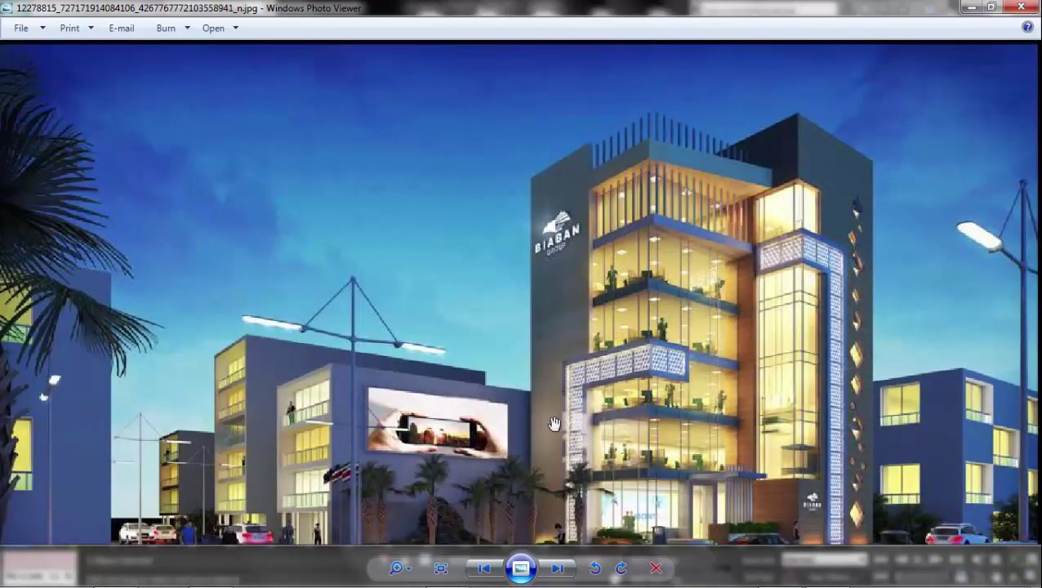
pyautogui.scroll(3, 845, 304)
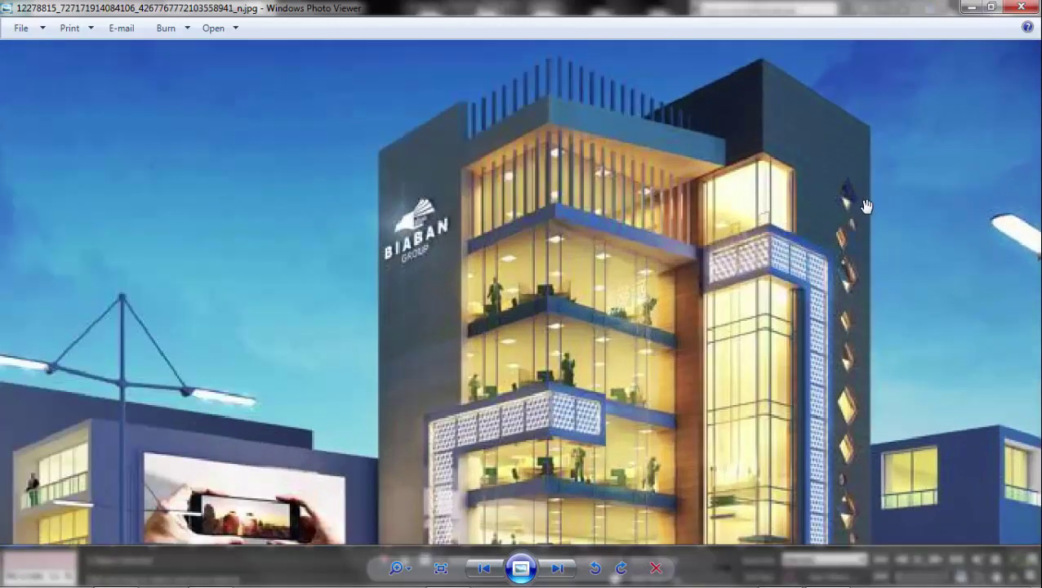
pyautogui.scroll(-4, 829, 395)
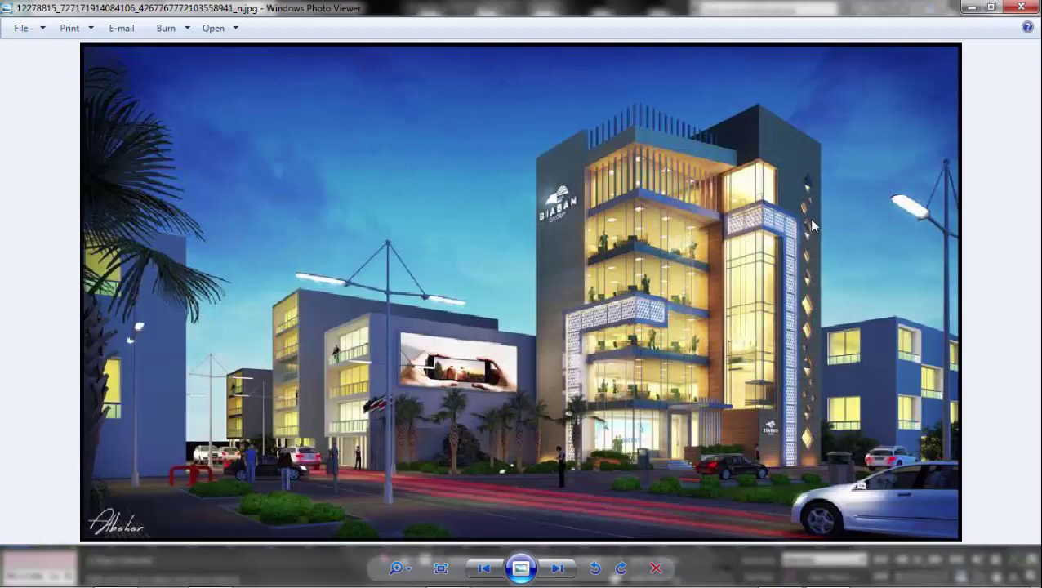
pyautogui.moveTo(572, 578)
pyautogui.click(448, 572)
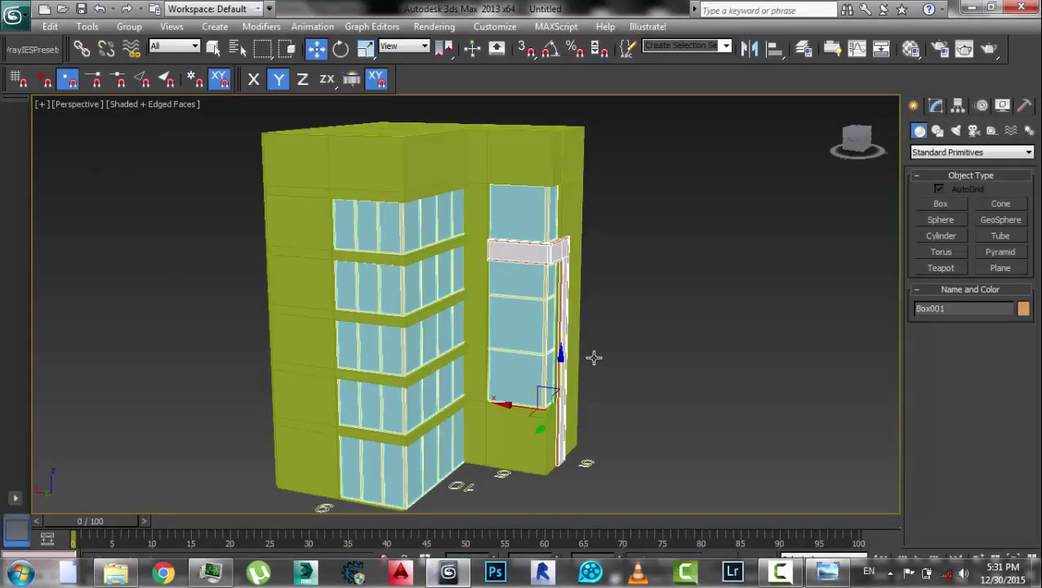
# - Create a box about 0.77 m long, 0.6 m wide and 0.22 m high on the side wall above the frame
pyautogui.keyDown('alt'); pyautogui.moveTo(594, 356); pyautogui.dragTo(470, 372, button='middle'); pyautogui.keyUp('alt')
pyautogui.keyDown('alt'); pyautogui.moveTo(576, 357); pyautogui.dragTo(609, 351, button='middle'); pyautogui.keyUp('alt')
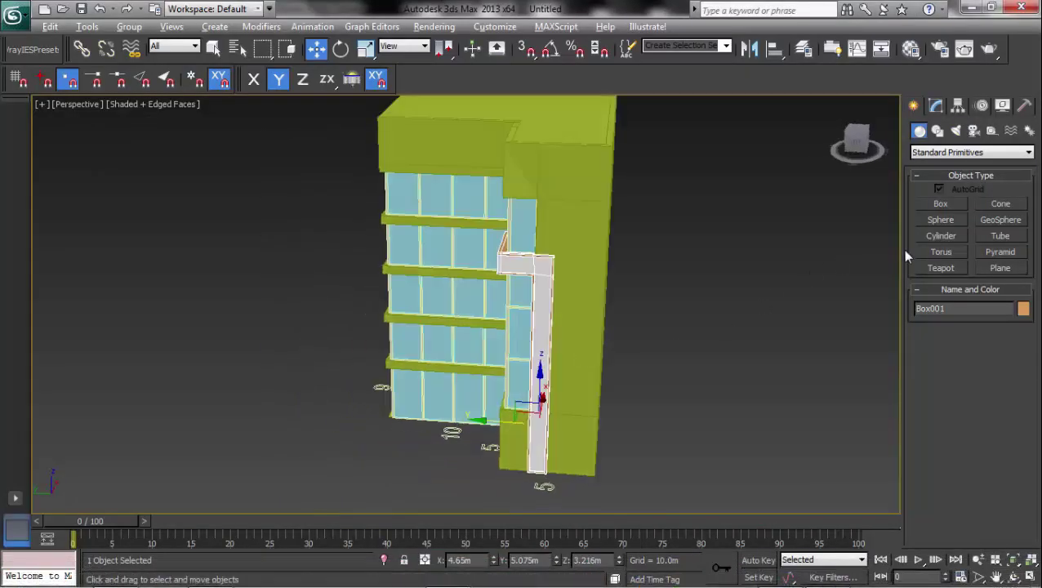
pyautogui.click(941, 204)
pyautogui.keyDown('alt'); pyautogui.moveTo(824, 224); pyautogui.dragTo(747, 211, button='middle'); pyautogui.keyUp('alt')
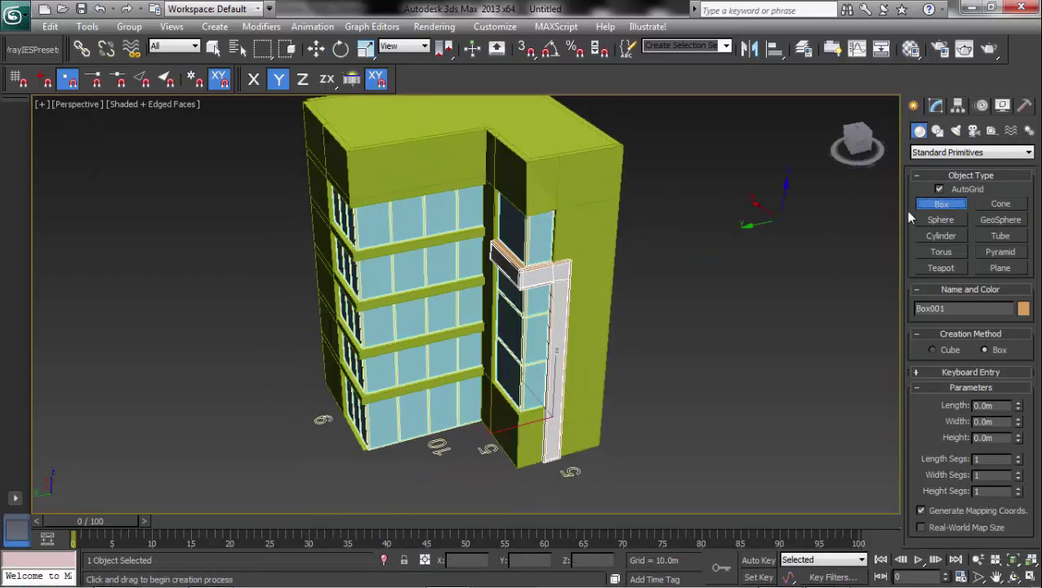
pyautogui.scroll(4, 568, 198)
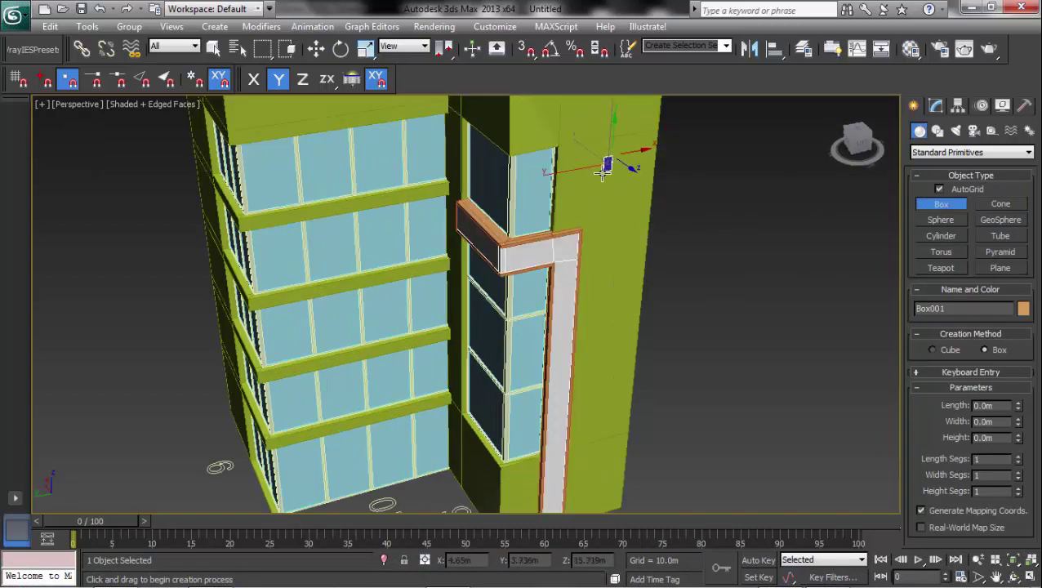
pyautogui.moveTo(604, 172); pyautogui.dragTo(596, 181)
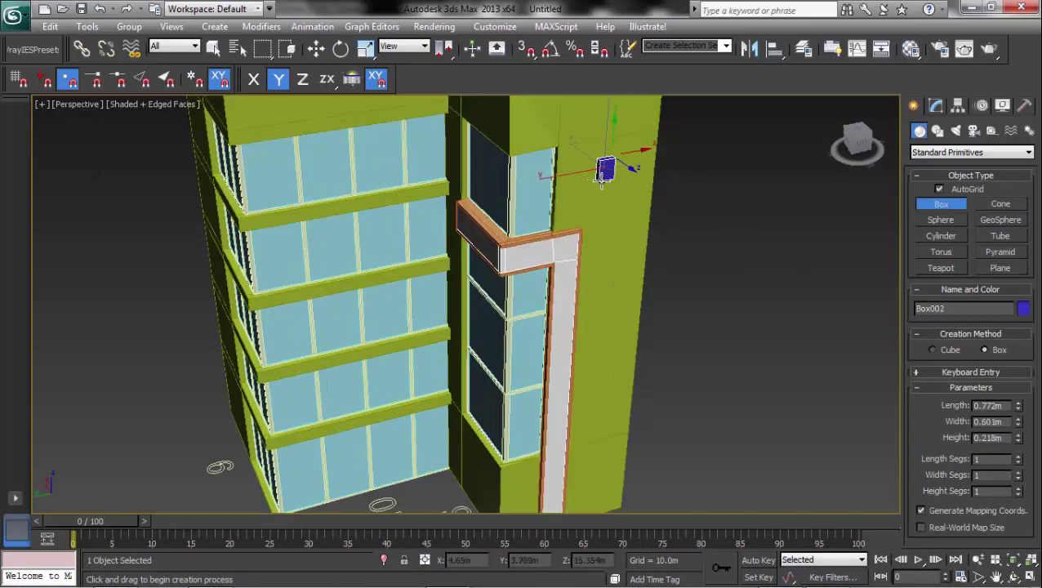
pyautogui.rightClick(601, 181)
# - Set the small wall box's length and width to 0.5 m and raise its height to 0.428 m
pyautogui.press('z')
pyautogui.scroll(-6, 604, 245)
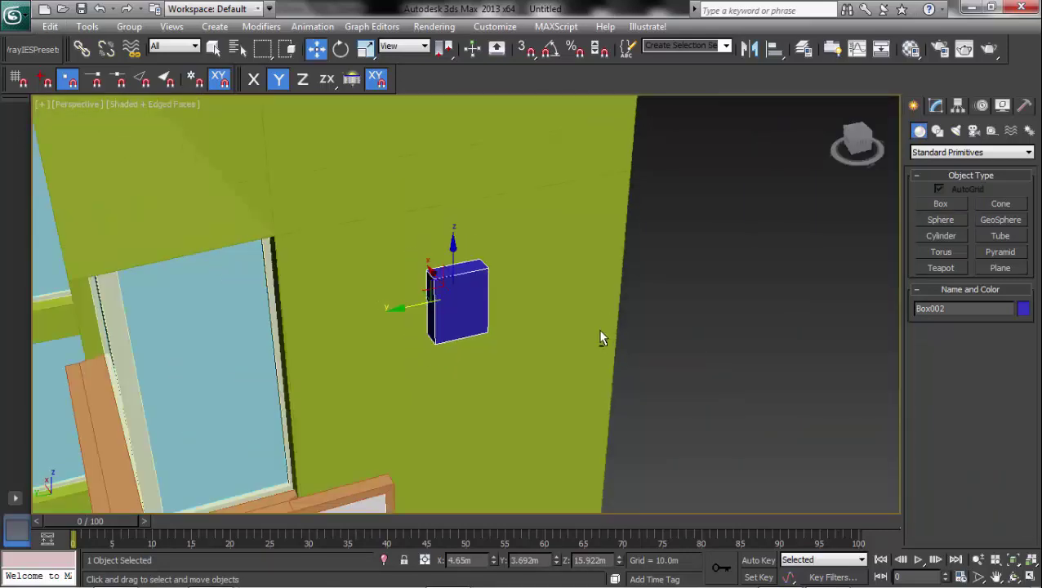
pyautogui.scroll(-1, 600, 330)
pyautogui.keyDown('alt'); pyautogui.moveTo(601, 331); pyautogui.dragTo(542, 292, button='middle'); pyautogui.keyUp('alt')
pyautogui.click(937, 106)
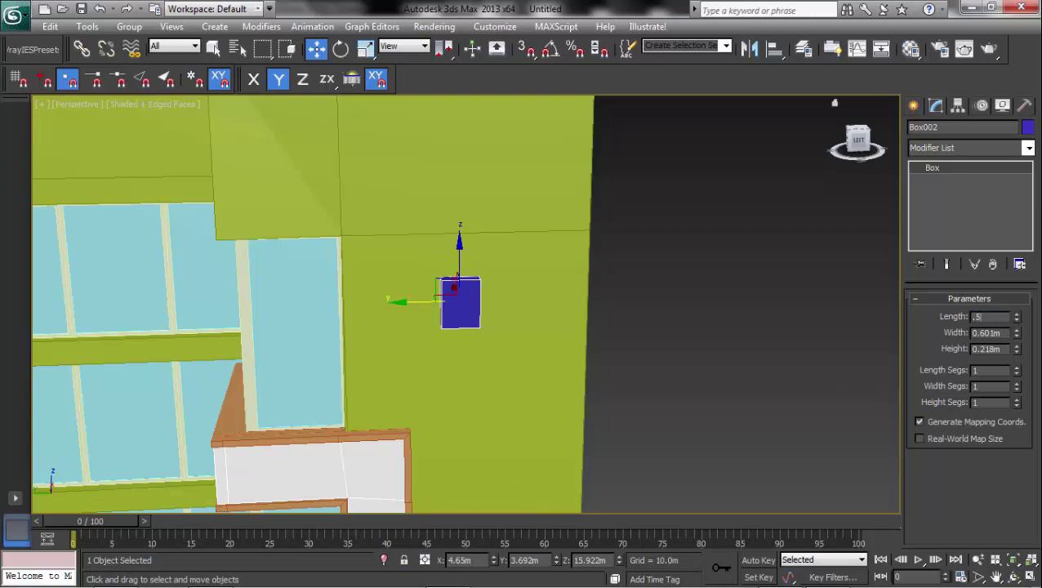
pyautogui.press('Tab')
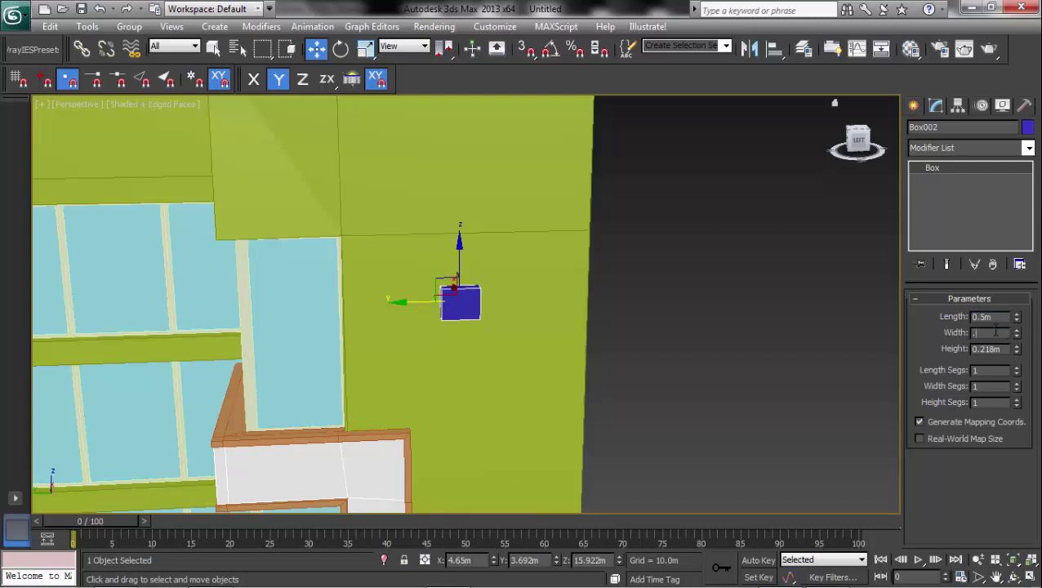
pyautogui.write('.5')
pyautogui.press('Return')
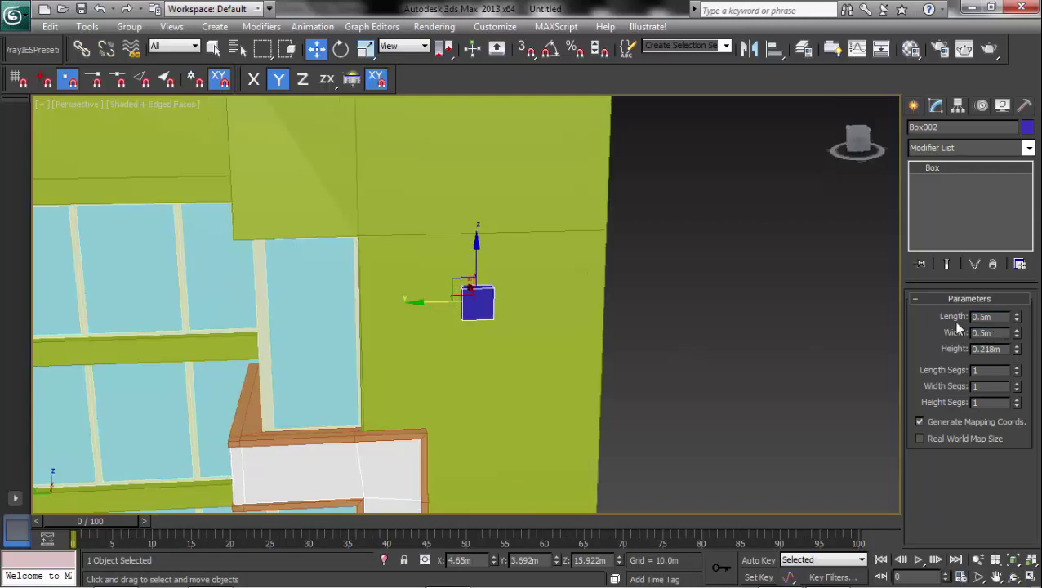
pyautogui.moveTo(1017, 349); pyautogui.dragTo(716, 339)
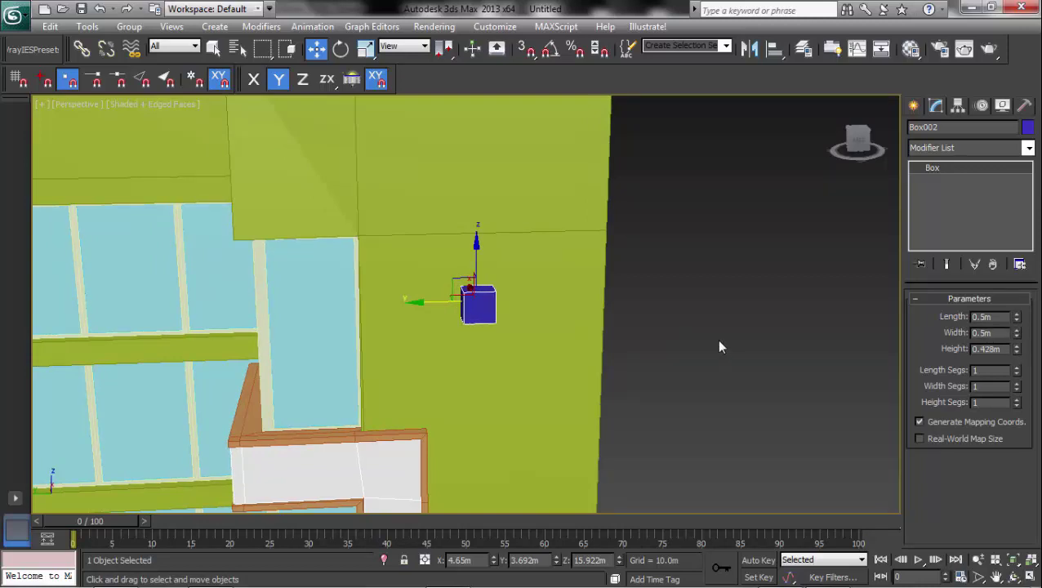
# - Try to rotate the small wall box to 45° on the Z axis, and undo the rotation
pyautogui.moveTo(518, 322); pyautogui.dragTo(530, 325, button='middle')
pyautogui.press('e')
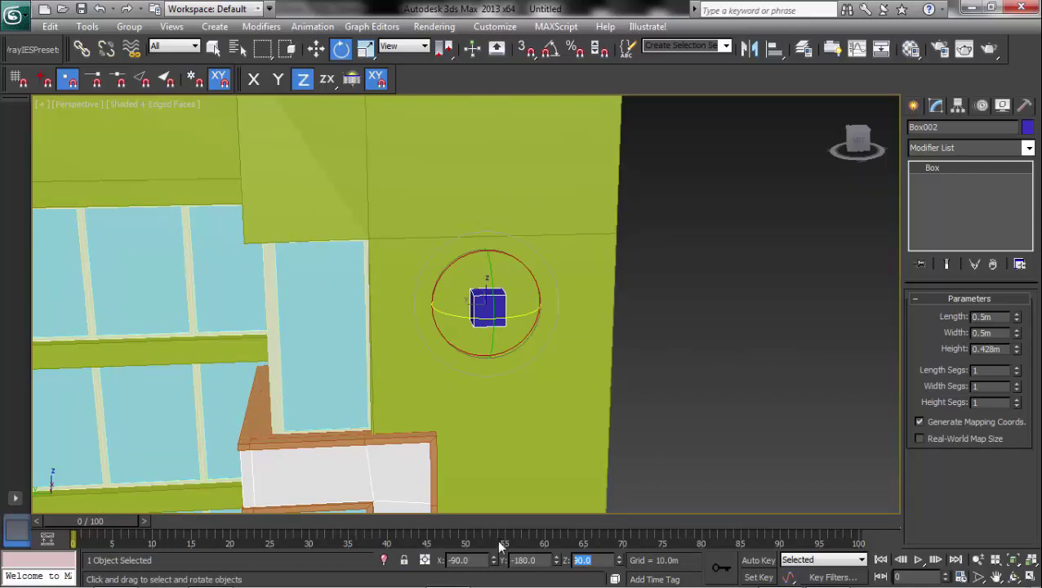
pyautogui.press('Return')
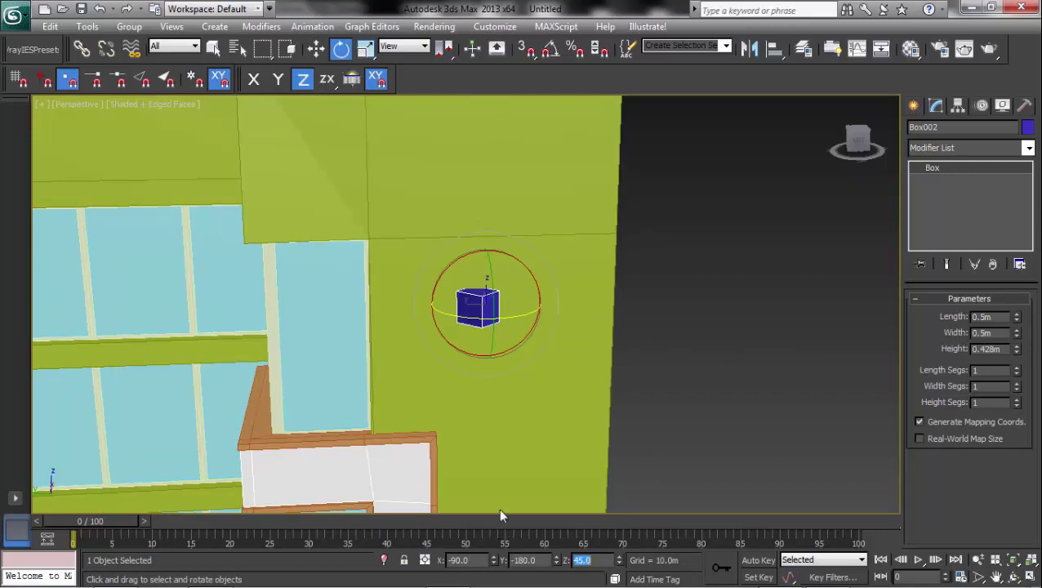
pyautogui.moveTo(558, 406); pyautogui.dragTo(566, 407, button='middle')
pyautogui.hotkey('ctrl', 'z')
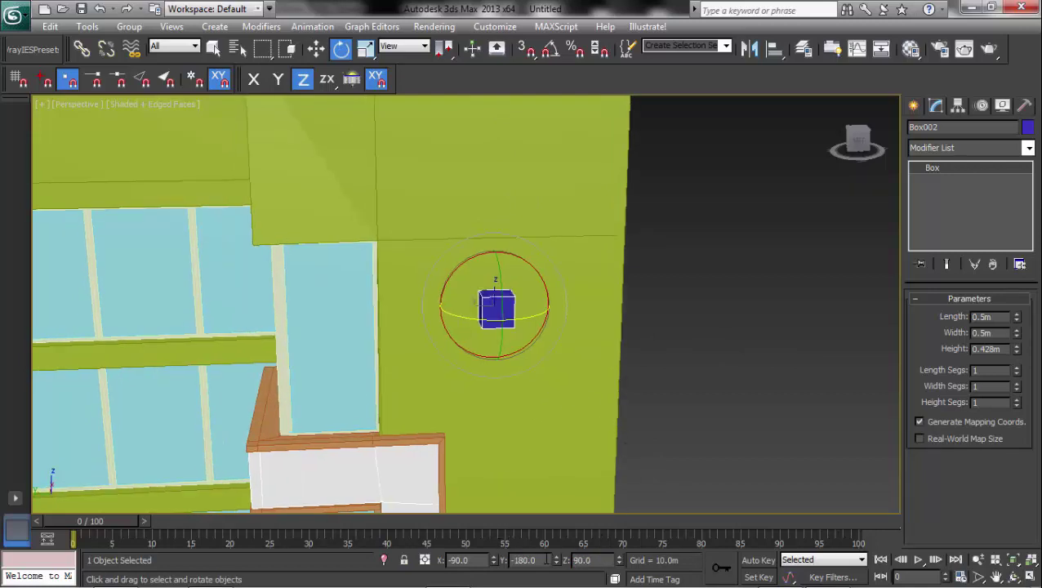
# - Rotate the small wall box so that it stands on one corner as a diamond against the side wall
pyautogui.moveTo(559, 560); pyautogui.dragTo(546, 392)
pyautogui.hotkey('ctrl', 'z')
pyautogui.press('Return')
pyautogui.moveTo(580, 406); pyautogui.dragTo(588, 404, button='middle')
# - Check the diamond layout in the reference render and raise the diamond box to about 17.9 m on the side wall
pyautogui.press('w')
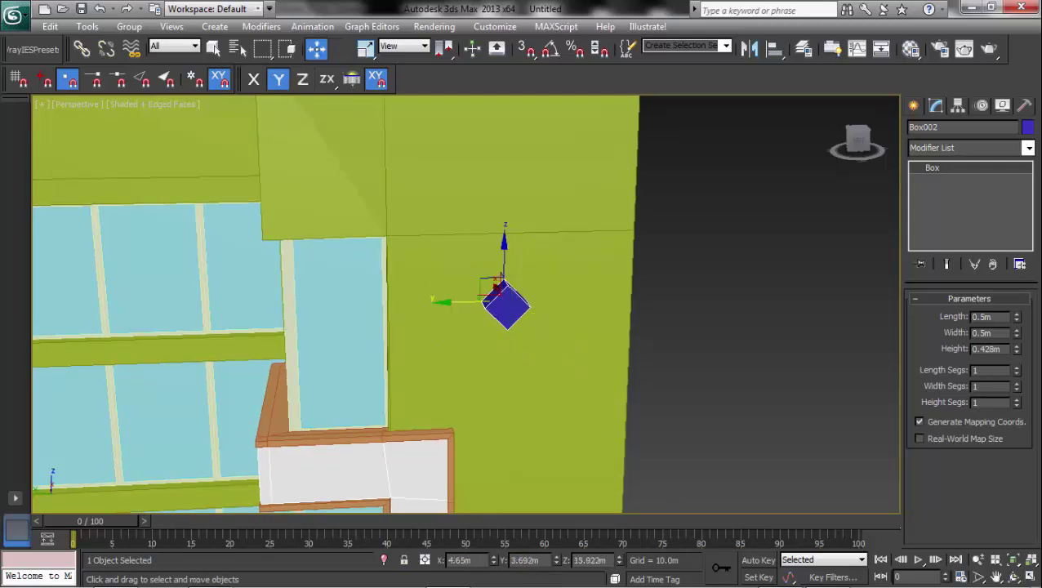
pyautogui.click(827, 572)
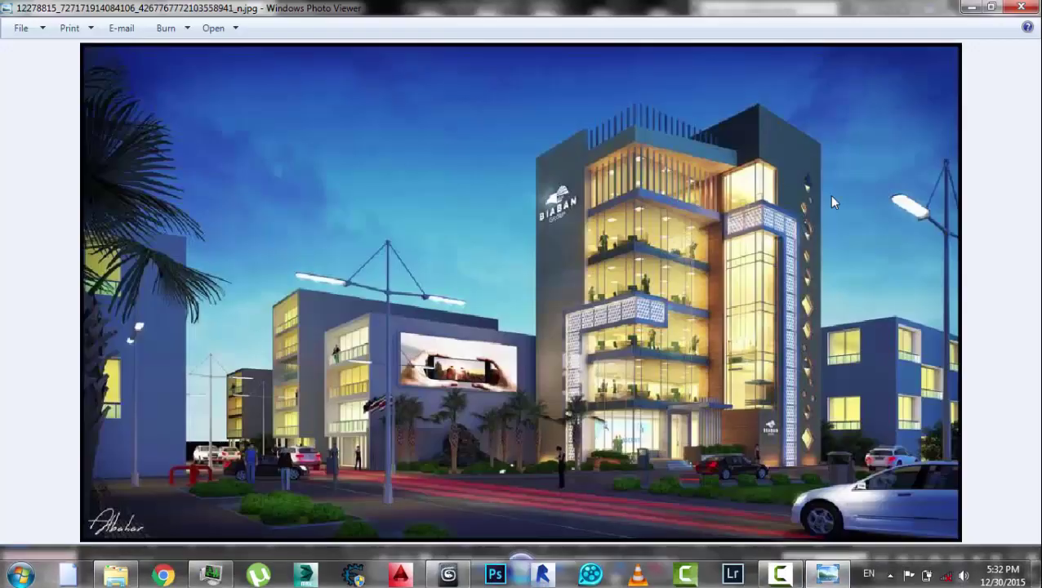
pyautogui.scroll(5, 811, 181)
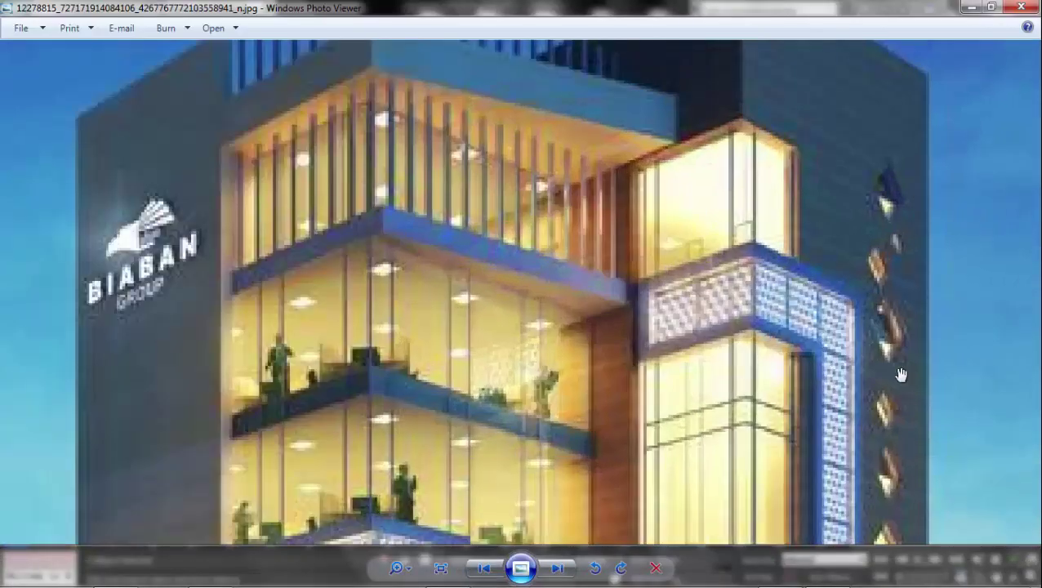
pyautogui.scroll(-5, 900, 375)
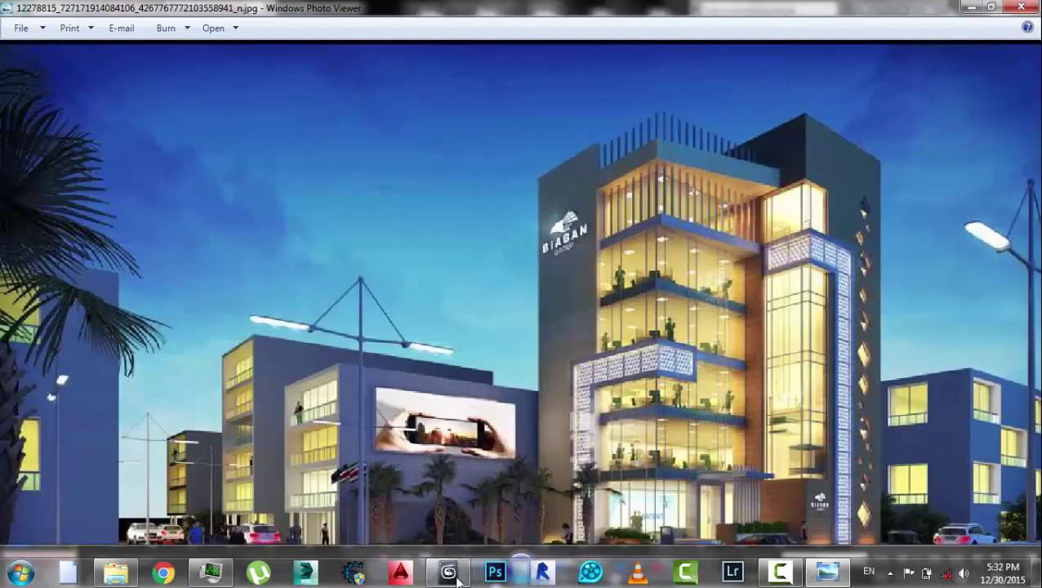
pyautogui.click(449, 574)
pyautogui.scroll(-3, 561, 228)
pyautogui.keyDown('alt'); pyautogui.moveTo(560, 228); pyautogui.dragTo(564, 261, button='middle'); pyautogui.keyUp('alt')
pyautogui.scroll(3, 468, 310)
pyautogui.moveTo(486, 211); pyautogui.dragTo(486, 193)
# - Copy the diamond box diagonally down the wall, adjust the copy's height to about 16.7 m, and set its length and width to 0.7 m
pyautogui.scroll(3, 569, 288)
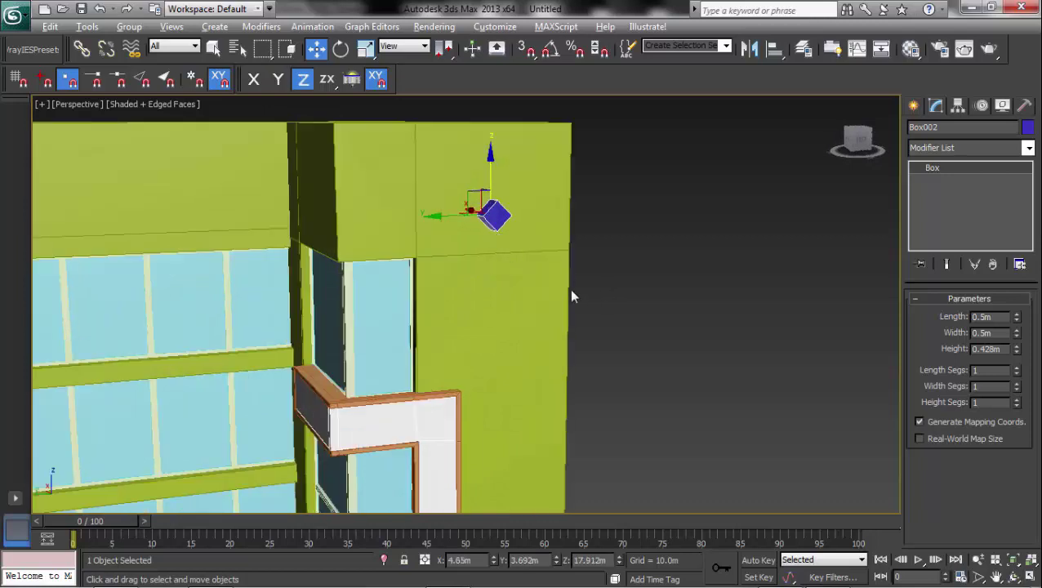
pyautogui.moveTo(569, 288)
pyautogui.keyDown('alt'); pyautogui.mouseDown(button='middle')
pyautogui.moveTo(563, 299)
pyautogui.moveTo(624, 263)
pyautogui.mouseUp(button='middle'); pyautogui.keyUp('alt')
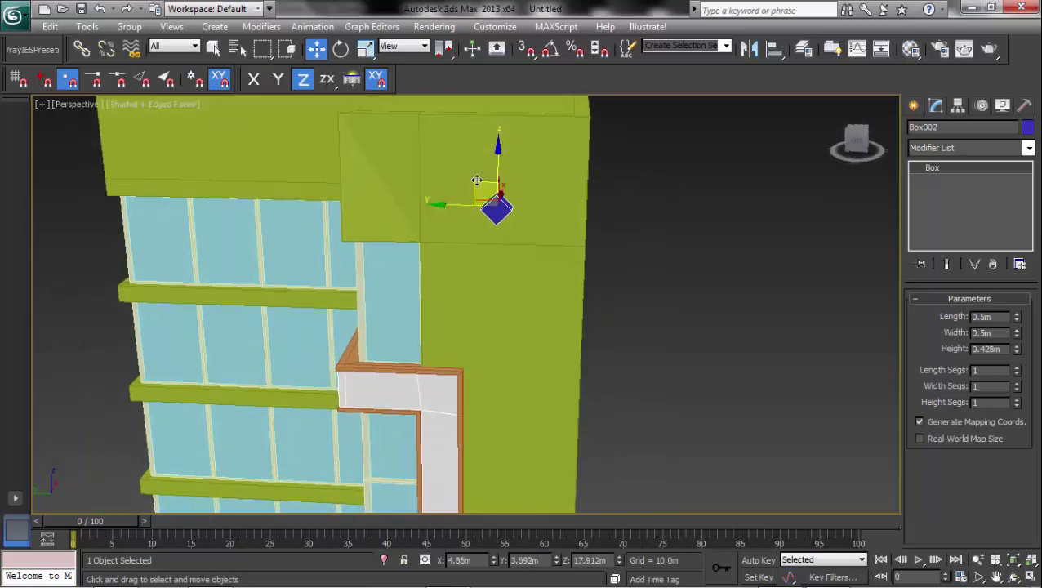
pyautogui.keyDown('shift'); pyautogui.moveTo(476, 179); pyautogui.dragTo(460, 245); pyautogui.keyUp('shift')
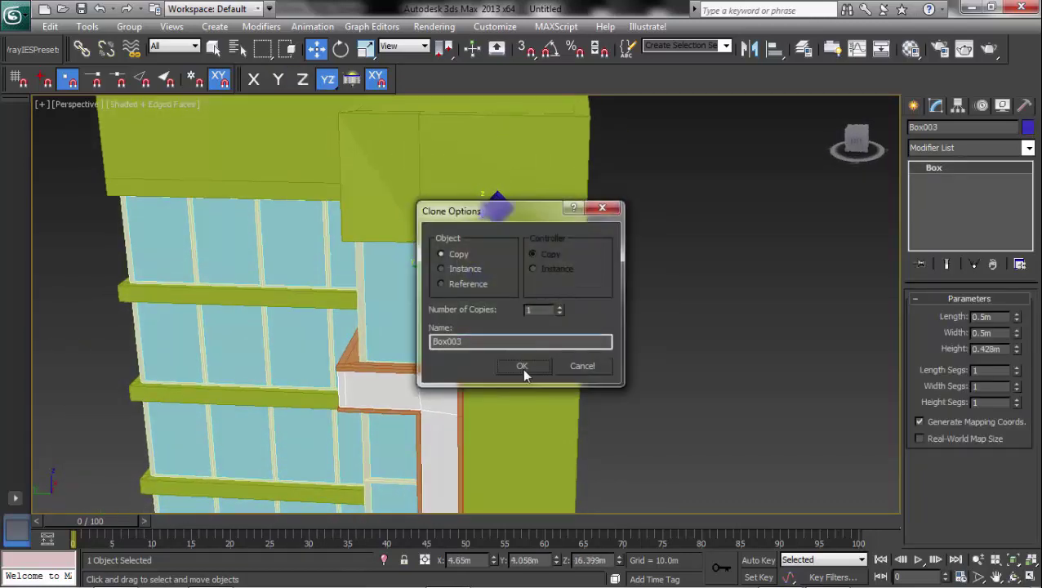
pyautogui.click(523, 367)
pyautogui.moveTo(543, 361); pyautogui.dragTo(530, 353, button='middle')
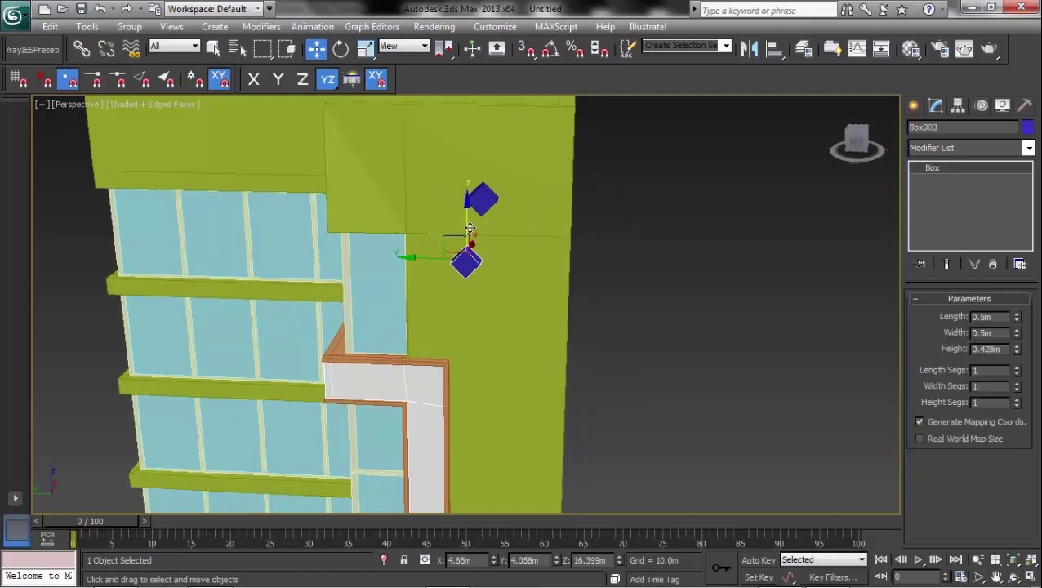
pyautogui.moveTo(468, 214); pyautogui.dragTo(468, 204)
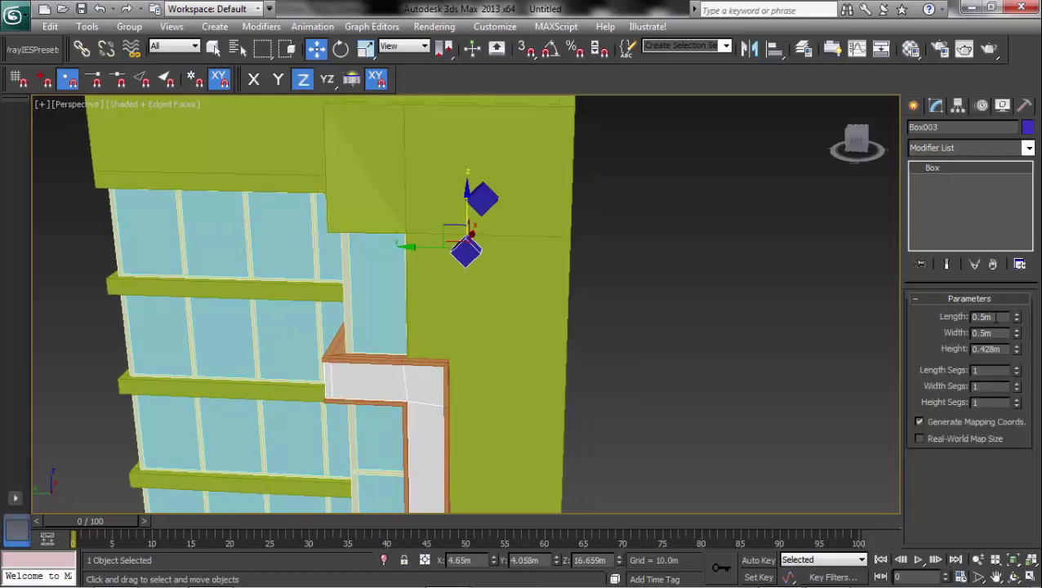
pyautogui.write('.7')
pyautogui.press('Tab')
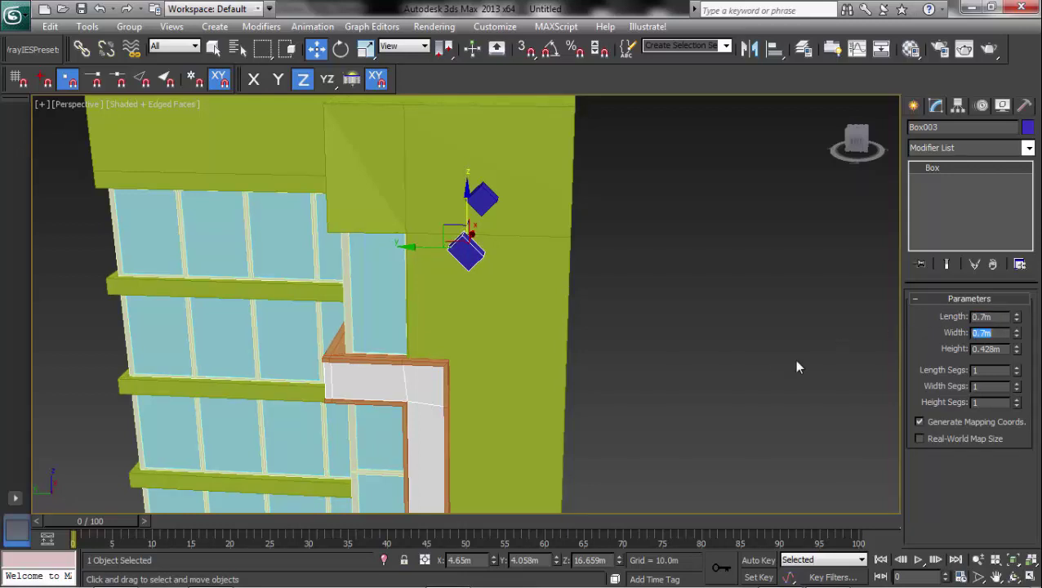
# - Place three copies of the 0.7 m diamond box down the side wall, staggering them at heights of about 14, 12.1 and 10.2 m
pyautogui.moveTo(683, 311); pyautogui.dragTo(715, 279, button='middle')
pyautogui.moveTo(485, 199)
pyautogui.keyDown('shift'); pyautogui.mouseDown()
pyautogui.moveTo(535, 270)
pyautogui.moveTo(546, 306)
pyautogui.mouseUp(); pyautogui.keyUp('shift')
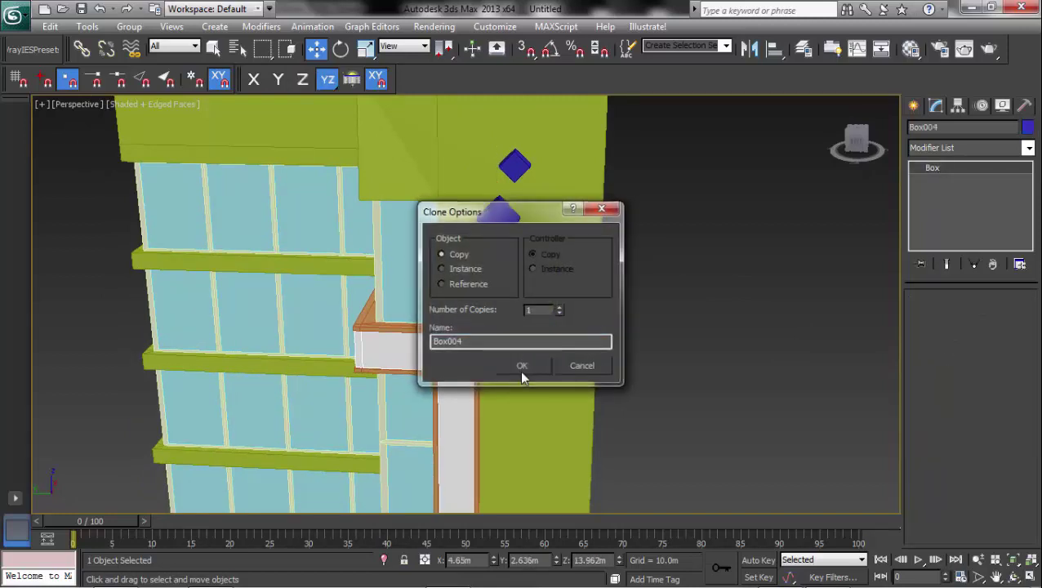
pyautogui.click(520, 371)
pyautogui.moveTo(520, 371)
pyautogui.mouseDown(button='middle')
pyautogui.moveTo(564, 302)
pyautogui.moveTo(575, 213)
pyautogui.mouseUp(button='middle')
pyautogui.moveTo(575, 213)
pyautogui.keyDown('shift'); pyautogui.mouseDown()
pyautogui.moveTo(517, 296)
pyautogui.moveTo(527, 288)
pyautogui.mouseUp(); pyautogui.keyUp('shift')
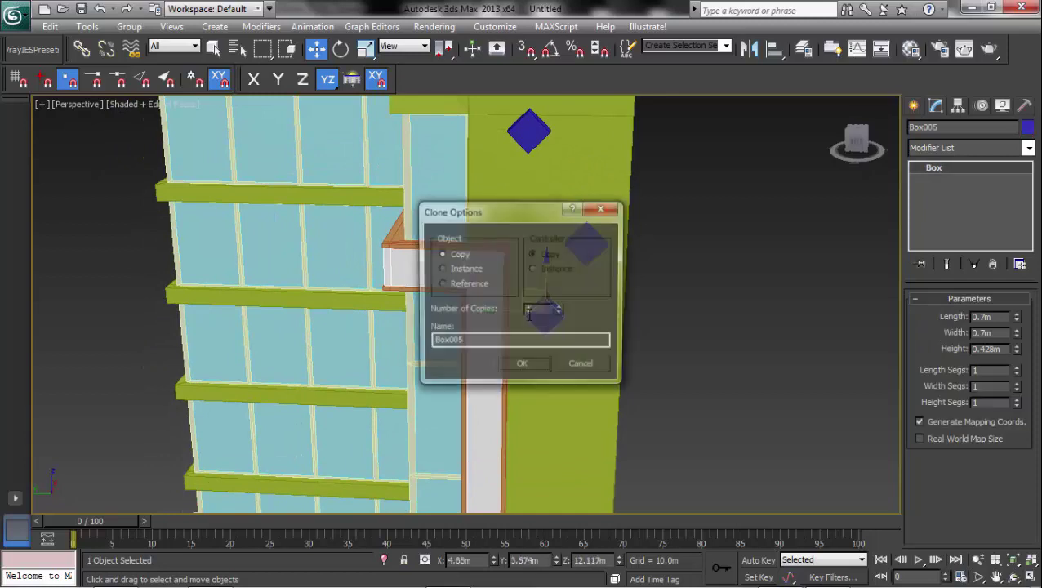
pyautogui.click(525, 366)
pyautogui.moveTo(564, 355); pyautogui.dragTo(523, 219, button='middle')
pyautogui.keyDown('shift'); pyautogui.moveTo(523, 219); pyautogui.dragTo(533, 295); pyautogui.keyUp('shift')
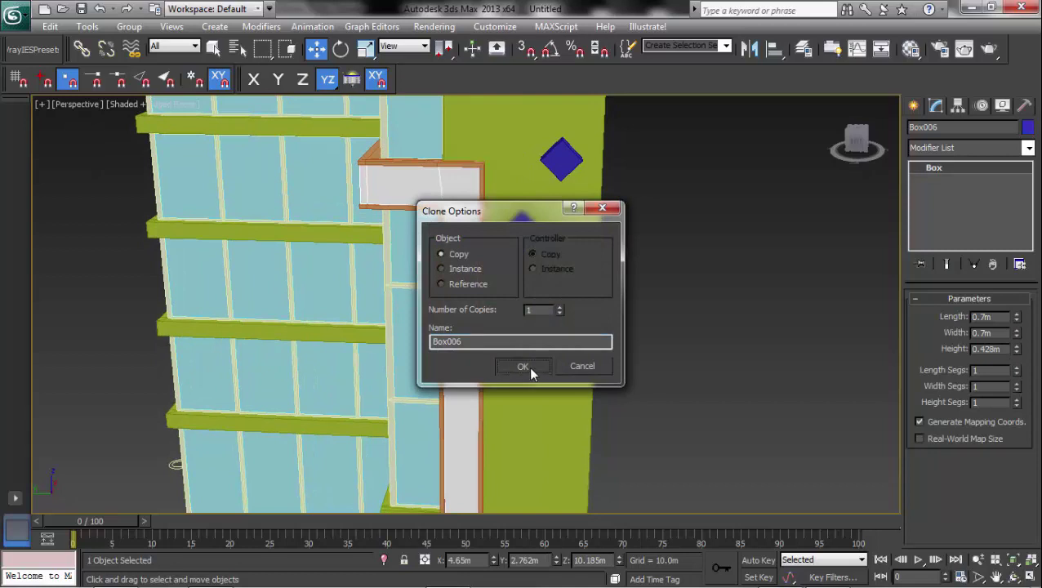
pyautogui.click(529, 367)
# - Continue the staggered row with two more 0.7 m diamond copies at about 5.6 m and 2 m above the ground
pyautogui.moveTo(528, 367); pyautogui.dragTo(563, 193, button='middle')
pyautogui.moveTo(576, 174); pyautogui.dragTo(507, 382)
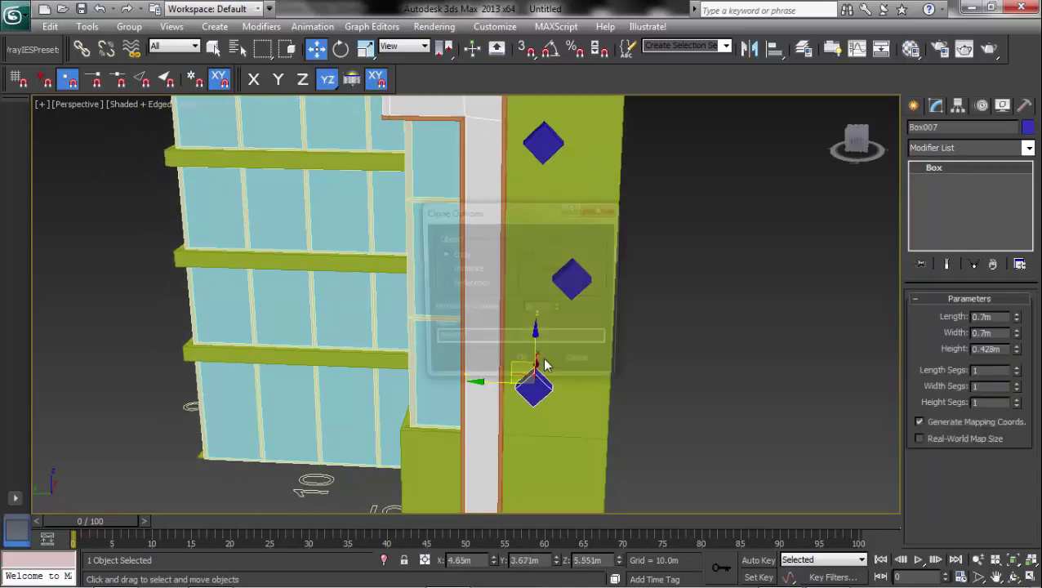
pyautogui.click(528, 367)
pyautogui.moveTo(528, 367); pyautogui.dragTo(546, 139, button='middle')
pyautogui.keyDown('shift'); pyautogui.moveTo(520, 225); pyautogui.dragTo(553, 351); pyautogui.keyUp('shift')
pyautogui.click(522, 366)
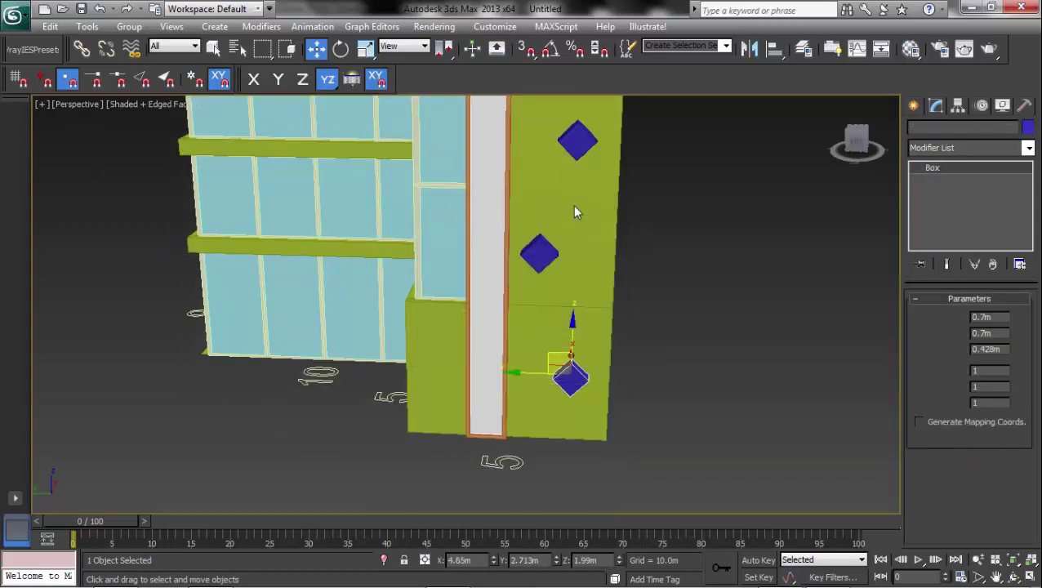
# - Copy the top 0.5 m diamond box three times into gaps between the large diamonds on the upper side wall
pyautogui.moveTo(575, 212)
pyautogui.mouseDown(button='middle')
pyautogui.moveTo(523, 433)
pyautogui.moveTo(496, 395)
pyautogui.moveTo(500, 383)
pyautogui.moveTo(503, 421)
pyautogui.mouseUp(button='middle')
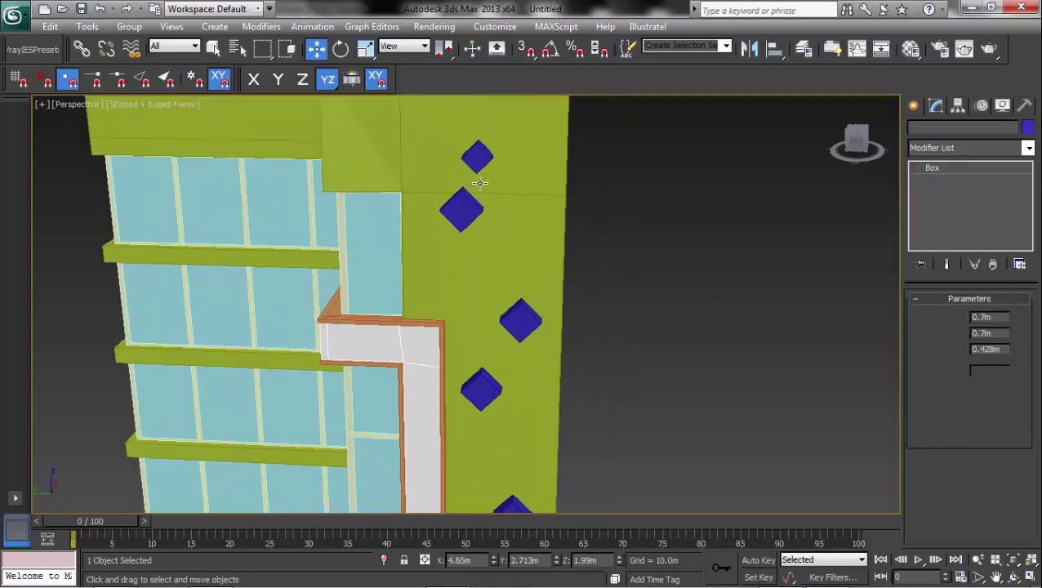
pyautogui.click(477, 156)
pyautogui.moveTo(460, 130)
pyautogui.keyDown('shift'); pyautogui.mouseDown()
pyautogui.moveTo(493, 200)
pyautogui.moveTo(482, 224)
pyautogui.moveTo(510, 192)
pyautogui.mouseUp(); pyautogui.keyUp('shift')
pyautogui.click(522, 366)
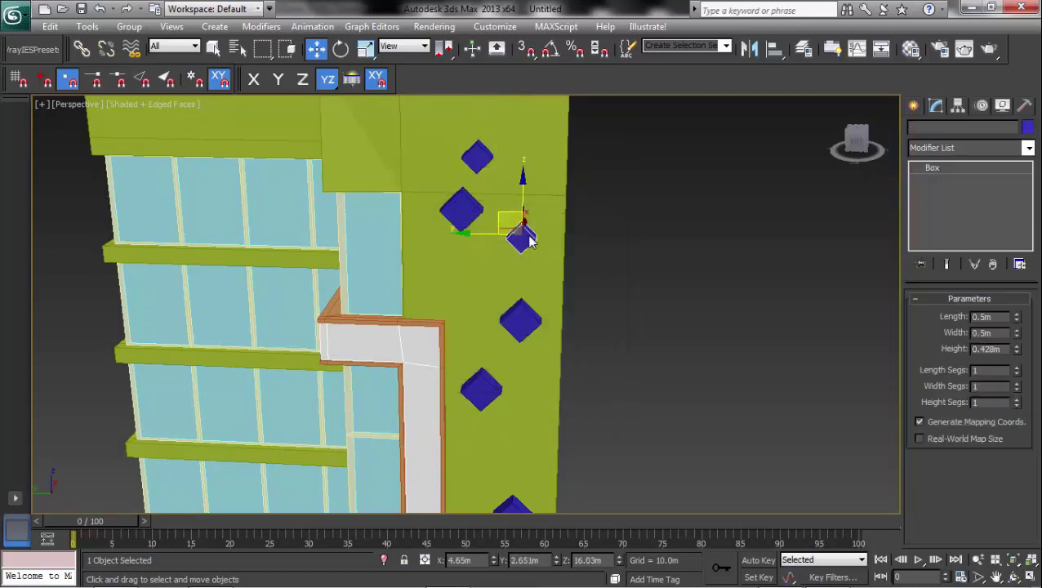
pyautogui.moveTo(513, 231)
pyautogui.keyDown('shift'); pyautogui.mouseDown()
pyautogui.moveTo(503, 217)
pyautogui.moveTo(459, 261)
pyautogui.moveTo(488, 304)
pyautogui.mouseUp(); pyautogui.keyUp('shift')
pyautogui.click(522, 367)
pyautogui.moveTo(541, 226); pyautogui.dragTo(597, 102, button='middle')
pyautogui.keyDown('shift'); pyautogui.moveTo(520, 146); pyautogui.dragTo(565, 263); pyautogui.keyUp('shift')
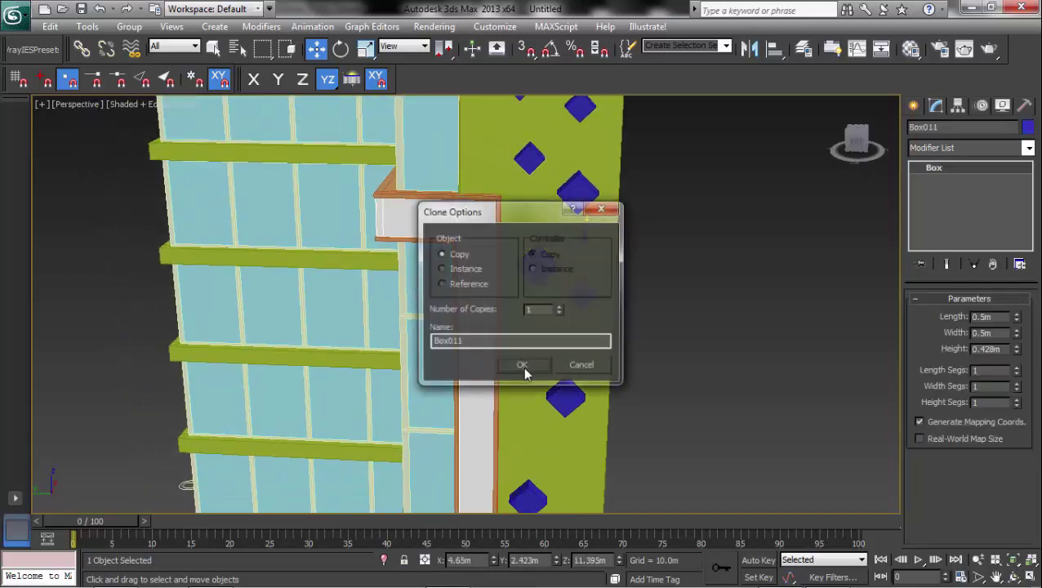
pyautogui.click(523, 368)
# - Place four more copies of the 0.5 m diamond box between the large diamonds on the lower part of the side wall
pyautogui.moveTo(635, 197); pyautogui.dragTo(651, 127, button='middle')
pyautogui.moveTo(594, 224)
pyautogui.keyDown('shift'); pyautogui.mouseDown()
pyautogui.moveTo(564, 294)
pyautogui.moveTo(582, 321)
pyautogui.mouseUp(); pyautogui.keyUp('shift')
pyautogui.click(523, 367)
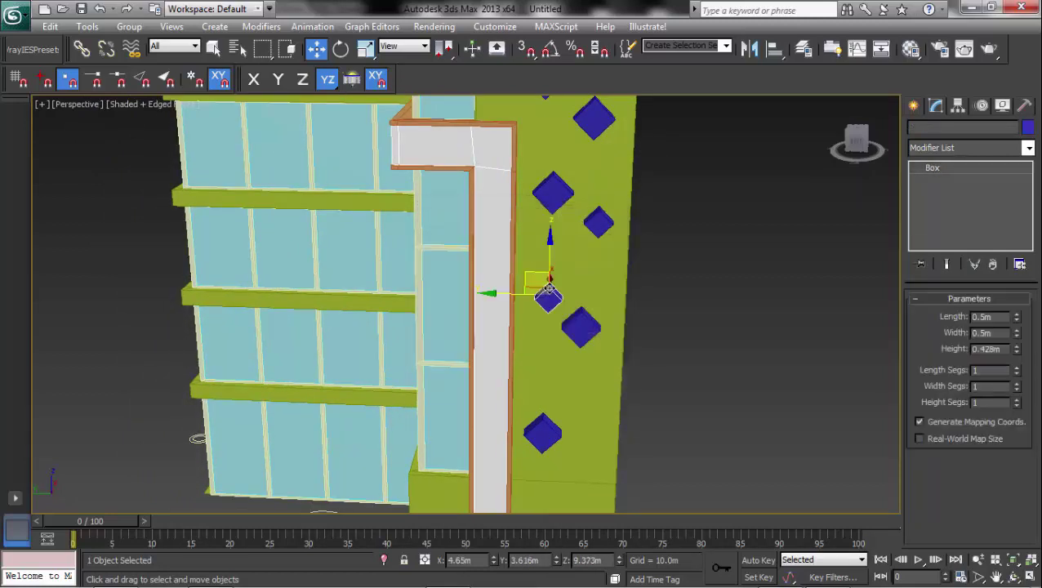
pyautogui.moveTo(527, 256); pyautogui.dragTo(561, 178, button='middle')
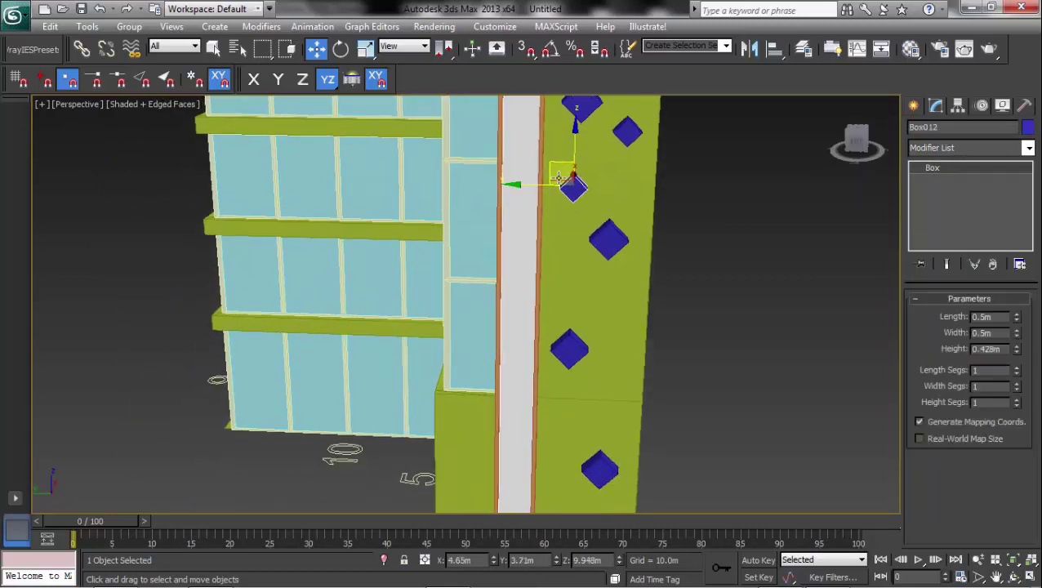
pyautogui.moveTo(551, 164)
pyautogui.keyDown('shift'); pyautogui.mouseDown()
pyautogui.moveTo(582, 253)
pyautogui.moveTo(608, 283)
pyautogui.moveTo(590, 349)
pyautogui.moveTo(553, 384)
pyautogui.moveTo(558, 398)
pyautogui.mouseUp(); pyautogui.keyUp('shift')
pyautogui.press('Return')
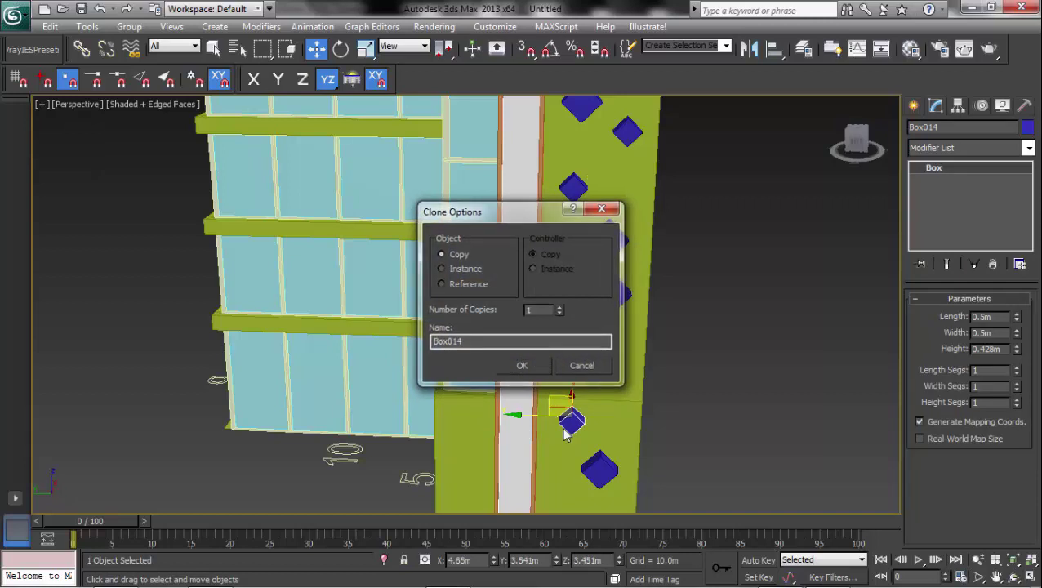
pyautogui.press('Return')
pyautogui.moveTo(624, 353); pyautogui.dragTo(577, 198, button='middle')
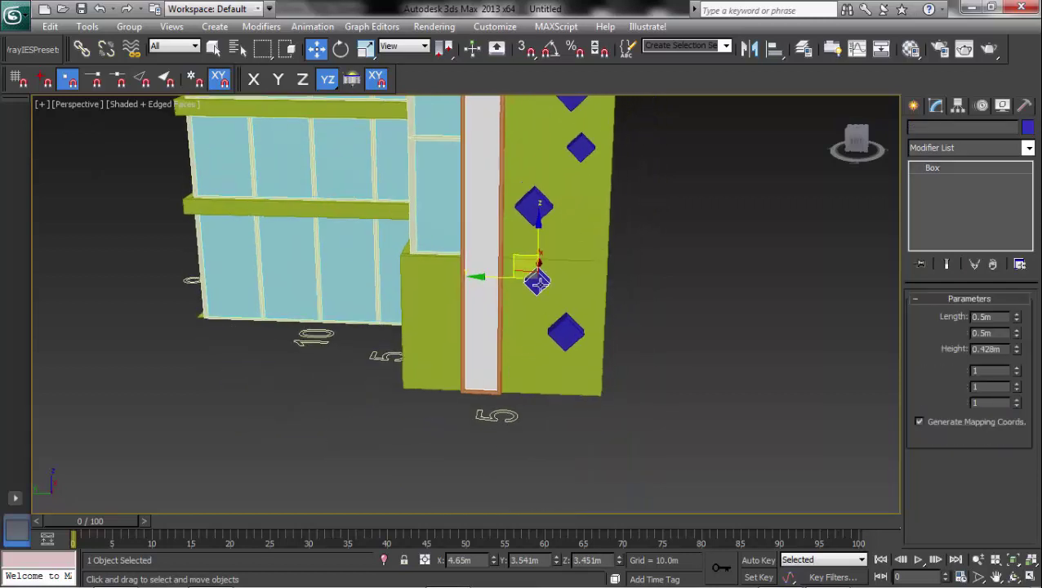
pyautogui.moveTo(513, 258)
pyautogui.keyDown('shift'); pyautogui.mouseDown()
pyautogui.moveTo(593, 243)
pyautogui.moveTo(565, 227)
pyautogui.moveTo(576, 186)
pyautogui.mouseUp(); pyautogui.keyUp('shift')
pyautogui.click(533, 364)
# - Convert the topmost 0.5 m diamond box on the side wall to an Editable Poly
pyautogui.moveTo(537, 346); pyautogui.dragTo(532, 354, button='middle')
pyautogui.scroll(-4, 614, 279)
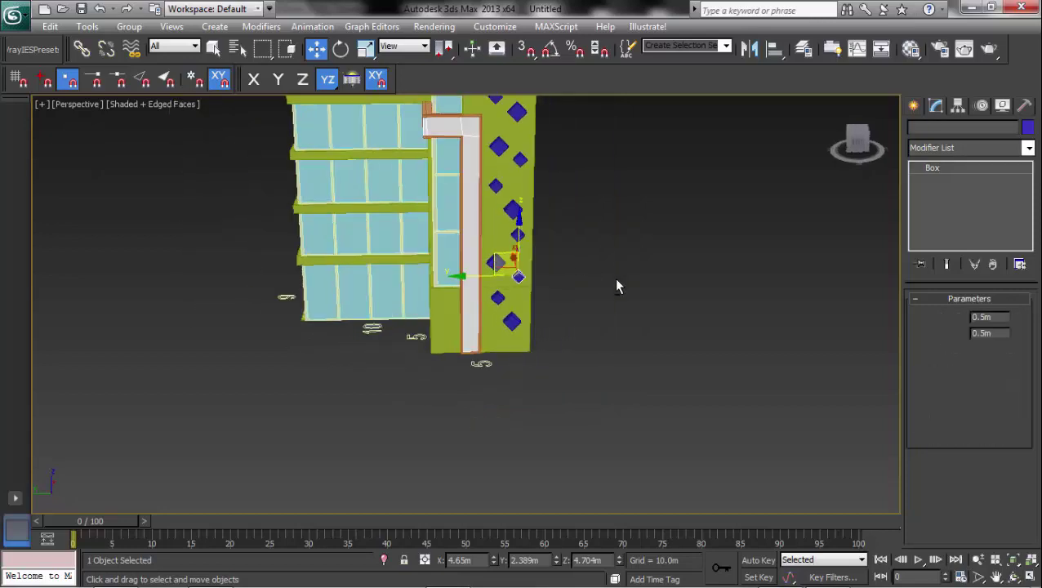
pyautogui.moveTo(614, 279)
pyautogui.keyDown('alt'); pyautogui.mouseDown(button='middle')
pyautogui.moveTo(461, 293)
pyautogui.moveTo(456, 315)
pyautogui.mouseUp(button='middle'); pyautogui.keyUp('alt')
pyautogui.scroll(4, 494, 190)
pyautogui.moveTo(519, 180); pyautogui.dragTo(485, 225, button='middle')
pyautogui.click(470, 173)
pyautogui.rightClick(460, 163)
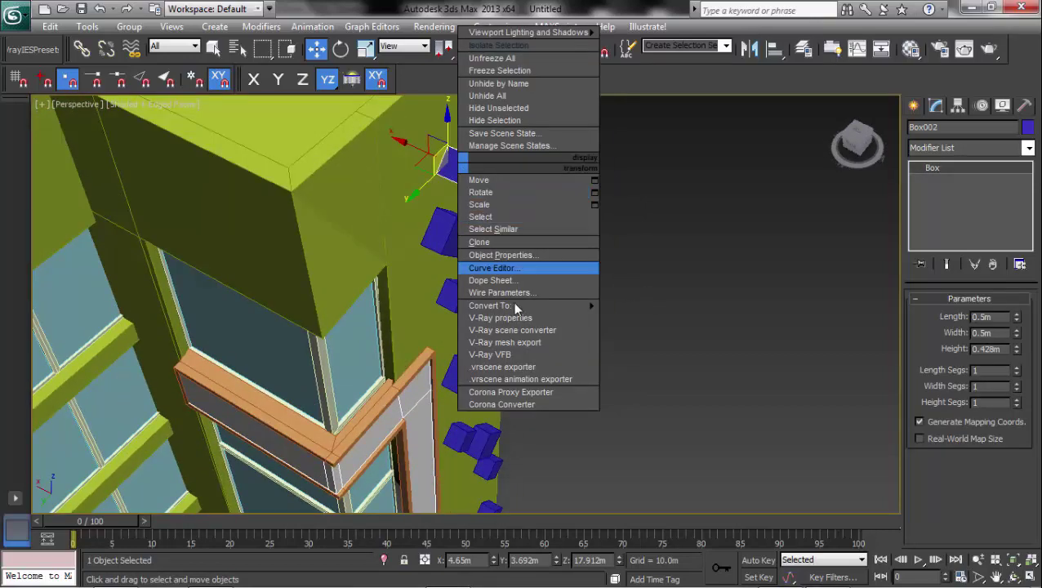
pyautogui.moveTo(527, 309)
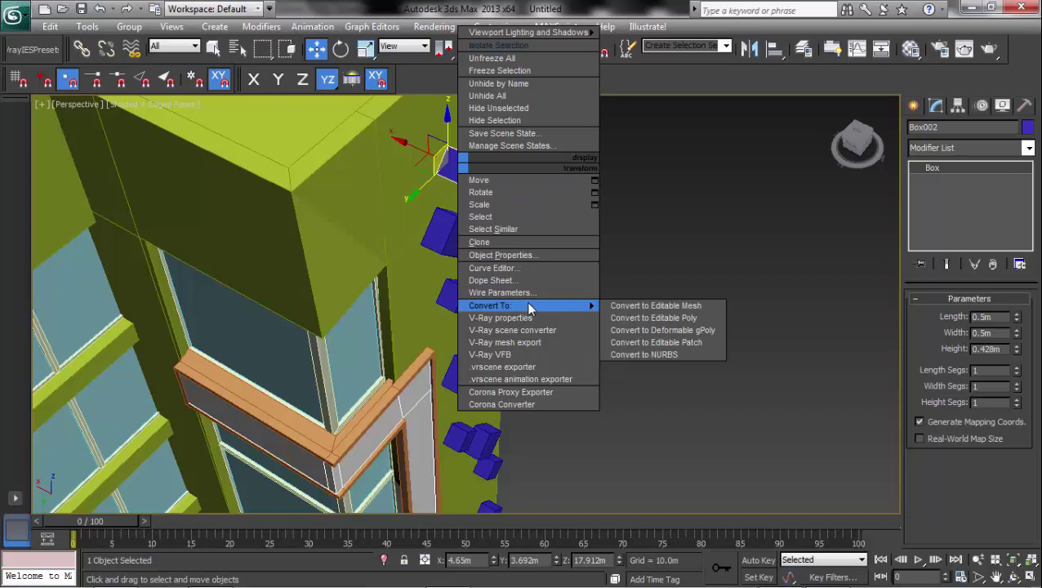
pyautogui.click(649, 318)
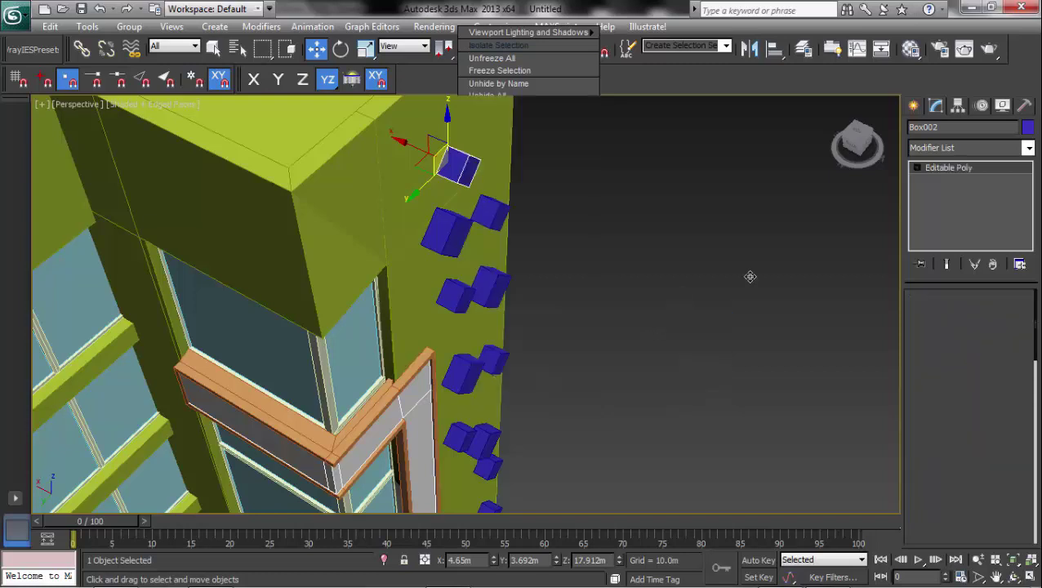
pyautogui.moveTo(703, 291); pyautogui.dragTo(662, 306, button='middle')
pyautogui.hotkey('ctrl', 'z')
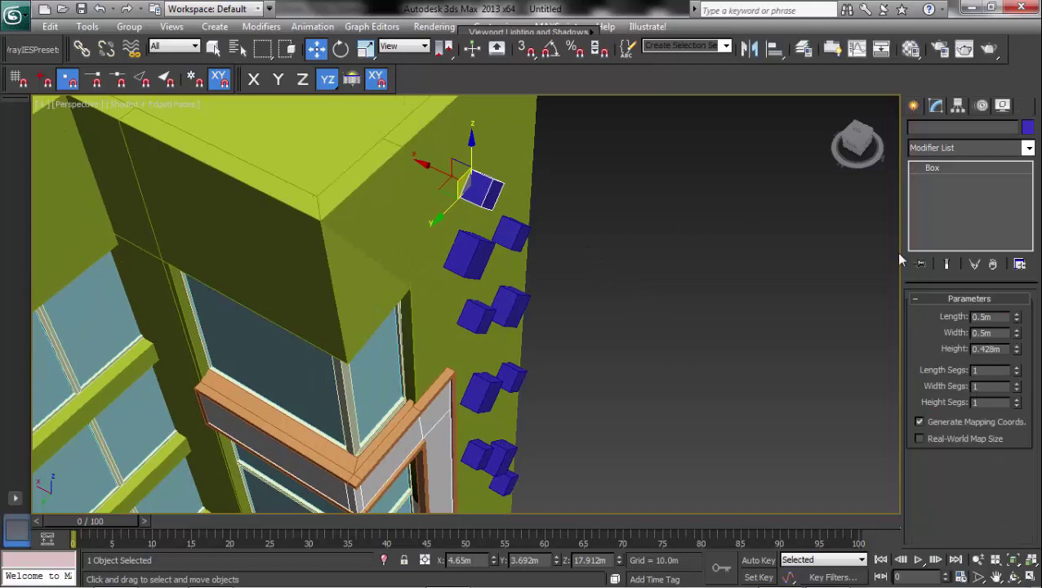
pyautogui.rightClick(484, 190)
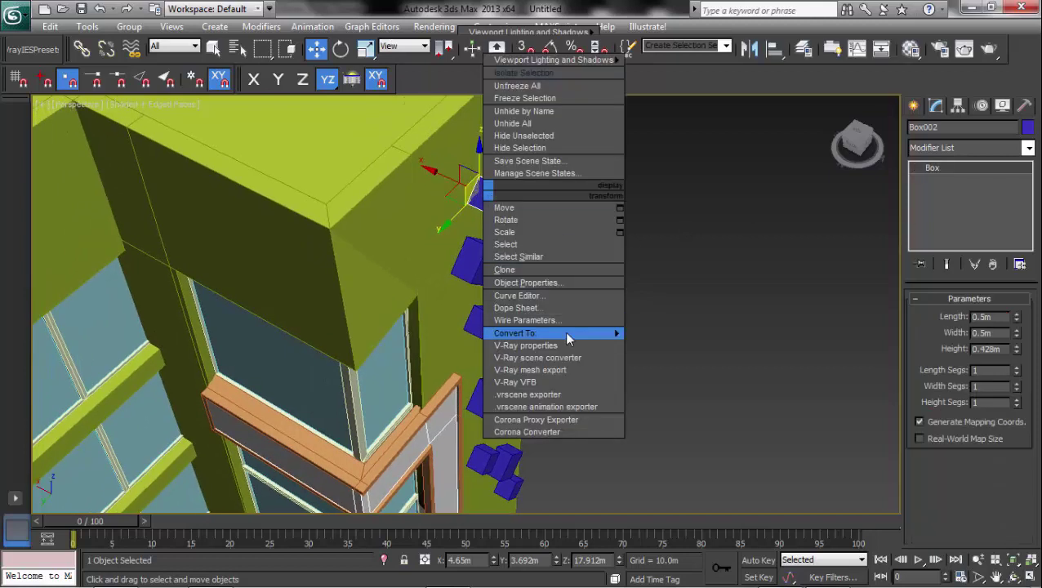
pyautogui.moveTo(570, 339)
pyautogui.click(659, 347)
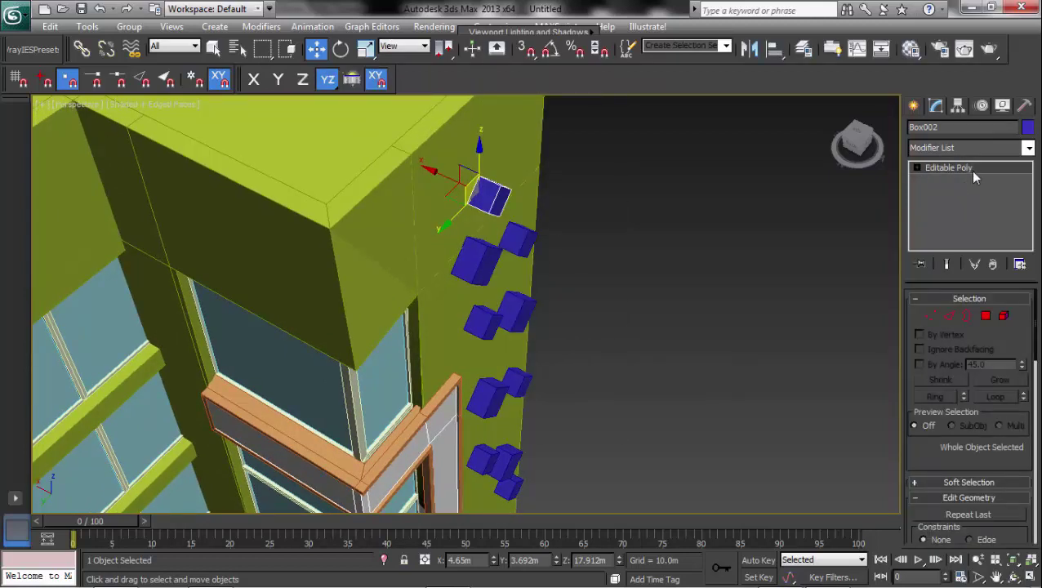
pyautogui.keyDown('alt'); pyautogui.moveTo(683, 309); pyautogui.dragTo(624, 303, button='middle'); pyautogui.keyUp('alt')
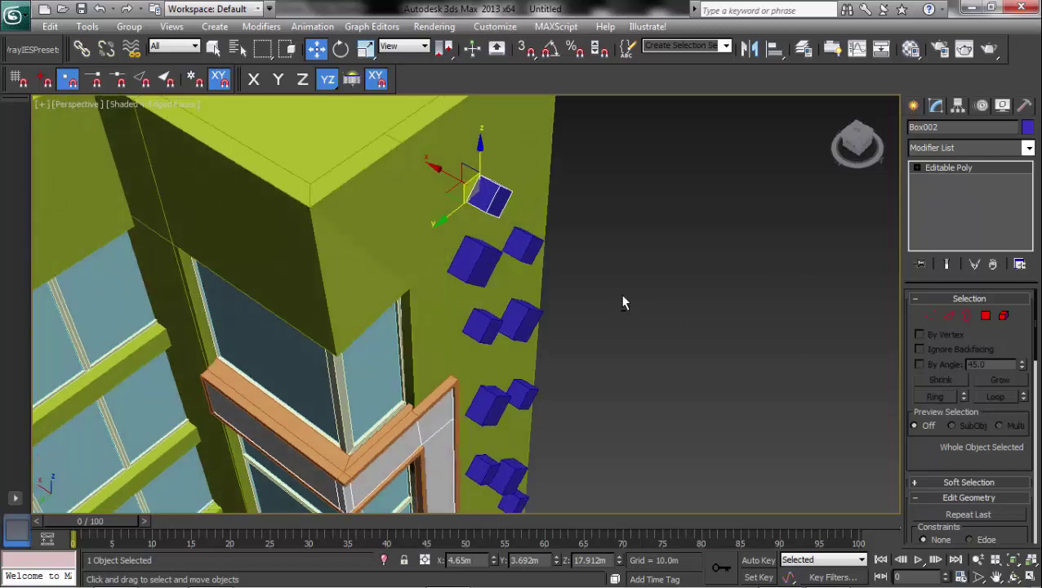
pyautogui.click(994, 152)
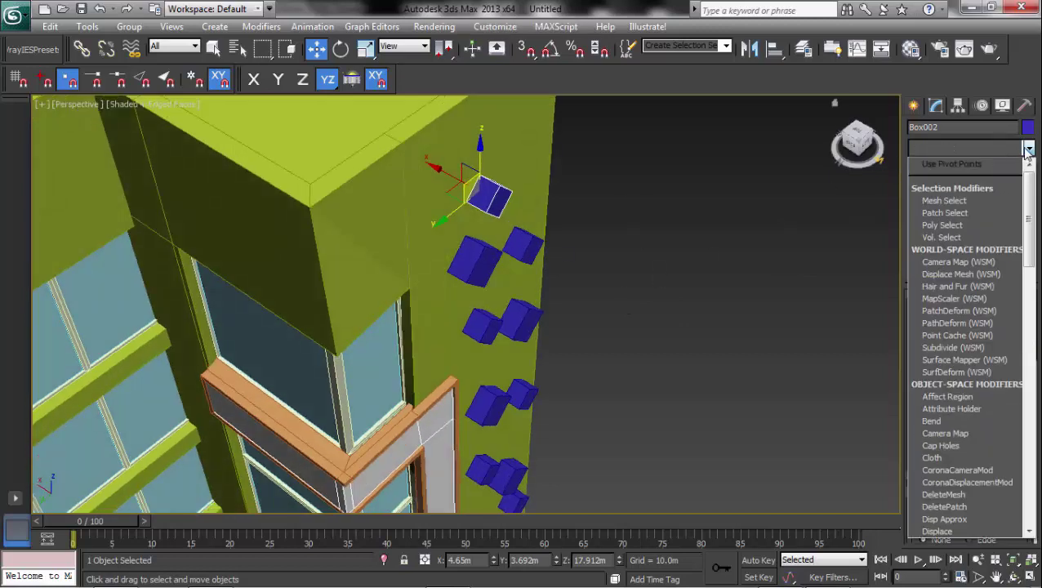
pyautogui.click(1014, 152)
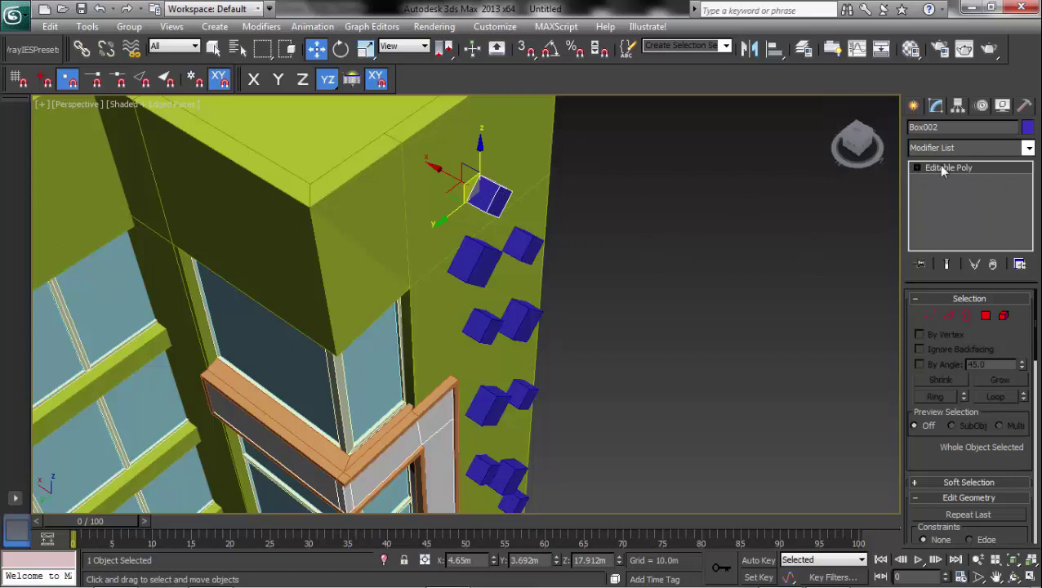
# - Attach the neighbouring diamond boxes on the upper side wall to the topmost 0.5 m diamond's Editable Poly
pyautogui.moveTo(541, 192); pyautogui.dragTo(563, 163, button='middle')
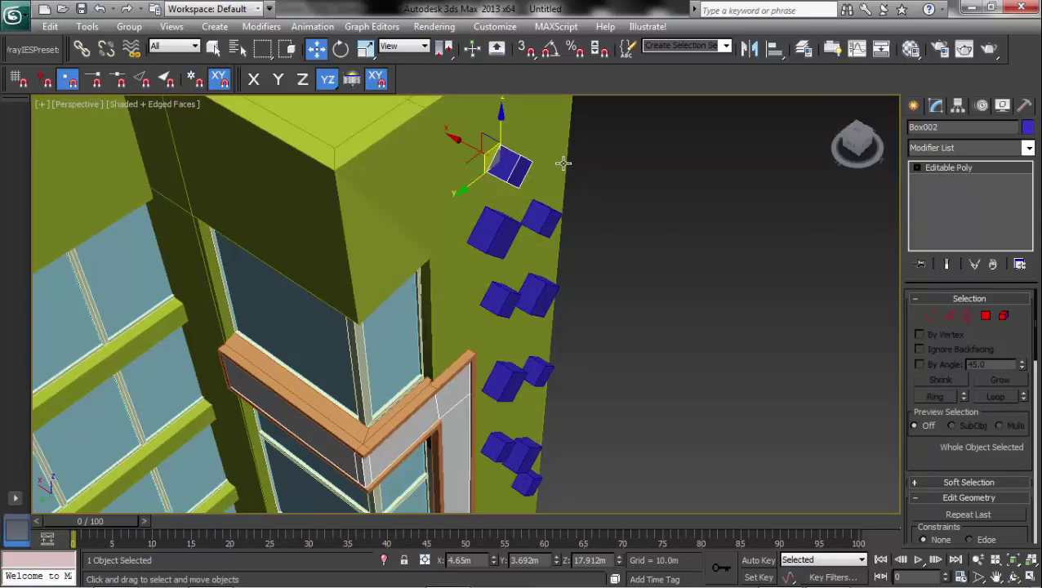
pyautogui.rightClick(708, 214)
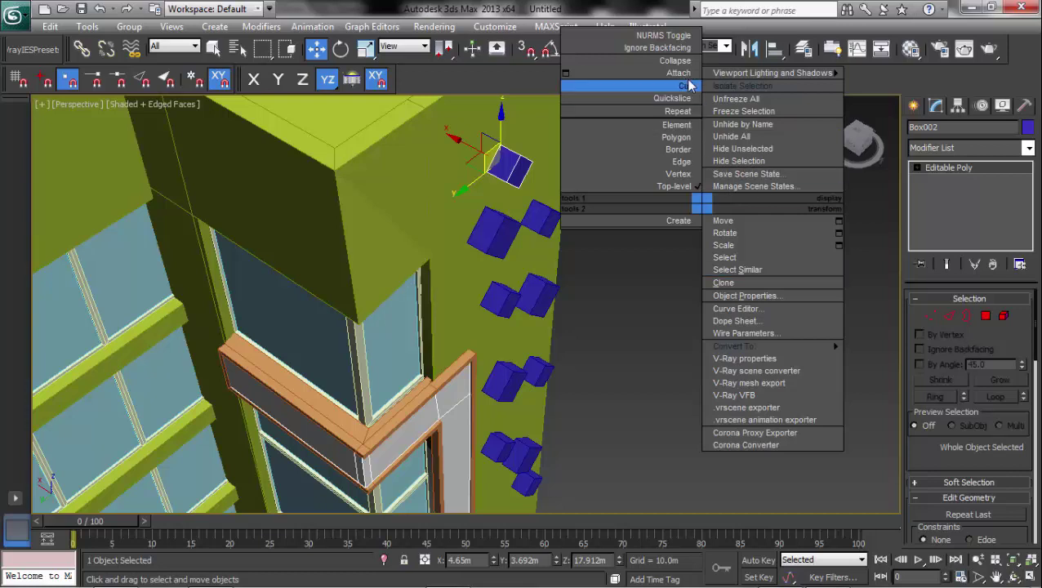
pyautogui.click(724, 257)
pyautogui.click(530, 220)
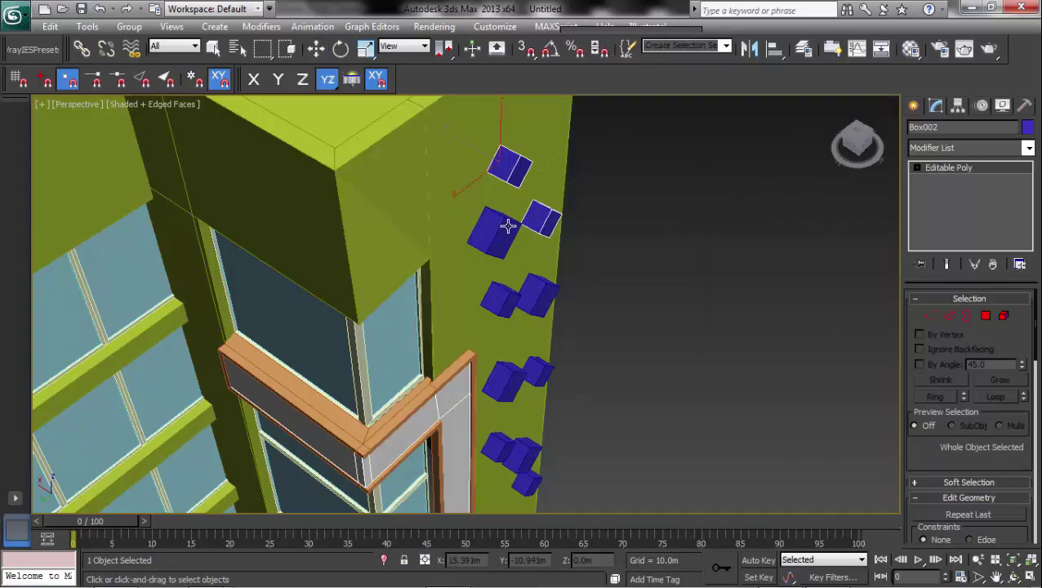
pyautogui.click(508, 229)
pyautogui.moveTo(542, 178); pyautogui.dragTo(562, 122, button='middle')
pyautogui.click(564, 189)
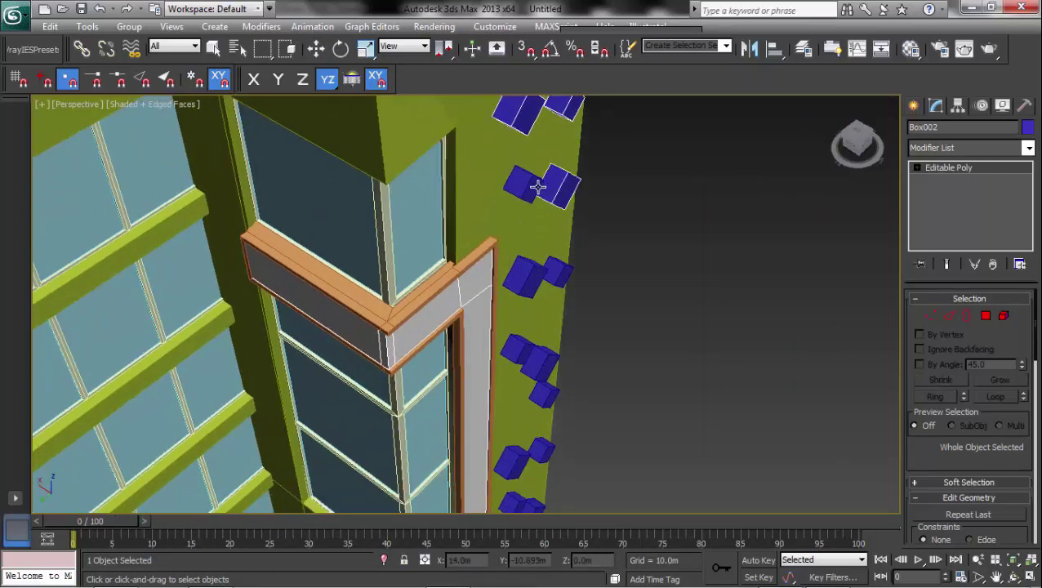
pyautogui.click(561, 275)
pyautogui.click(534, 279)
# - Attach the remaining diamond boxes on the lower side wall to the same Editable Poly
pyautogui.moveTo(533, 245); pyautogui.dragTo(517, 81, button='middle')
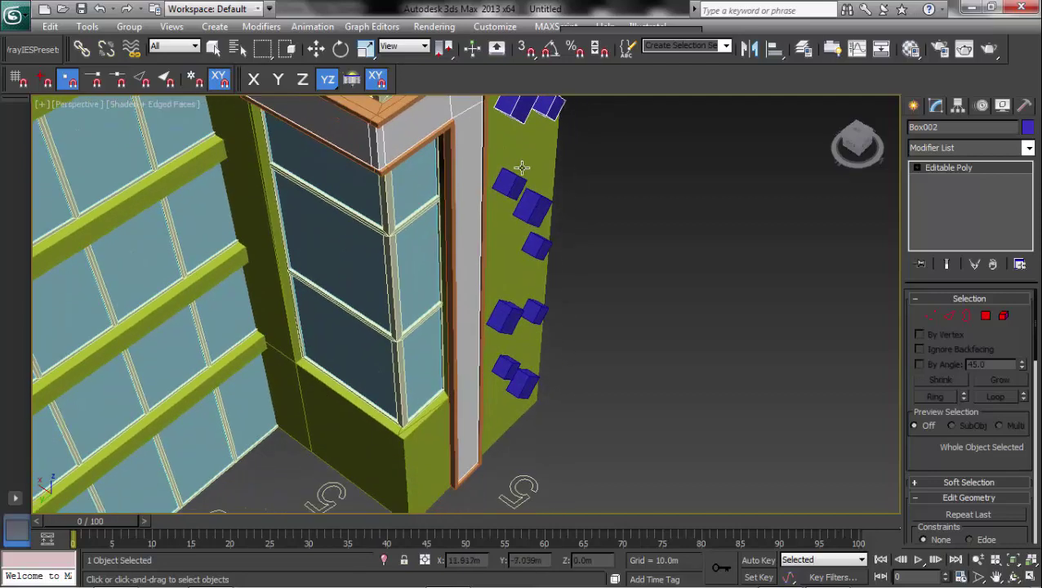
pyautogui.click(516, 185)
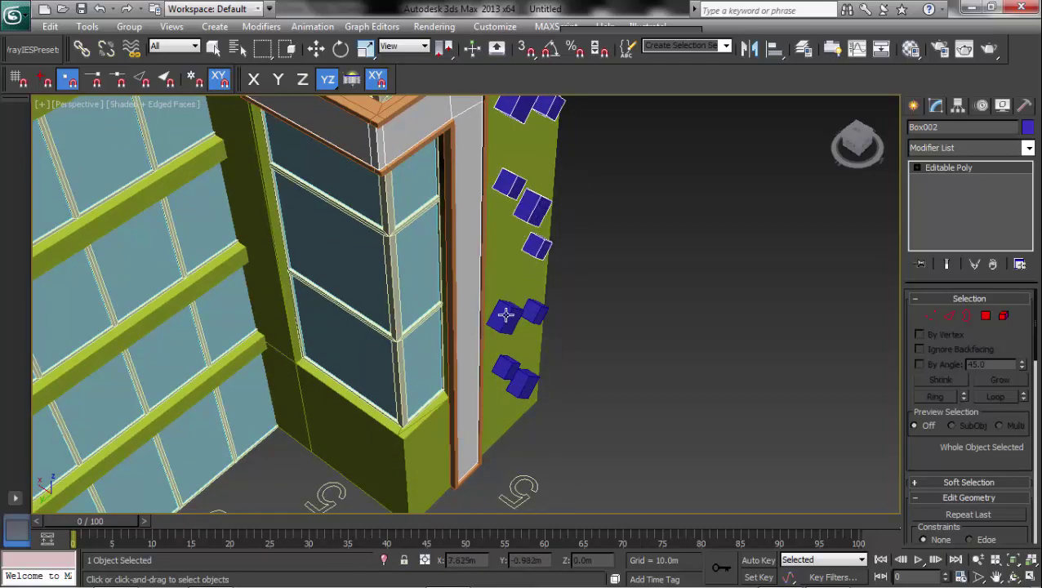
pyautogui.click(540, 314)
pyautogui.click(505, 369)
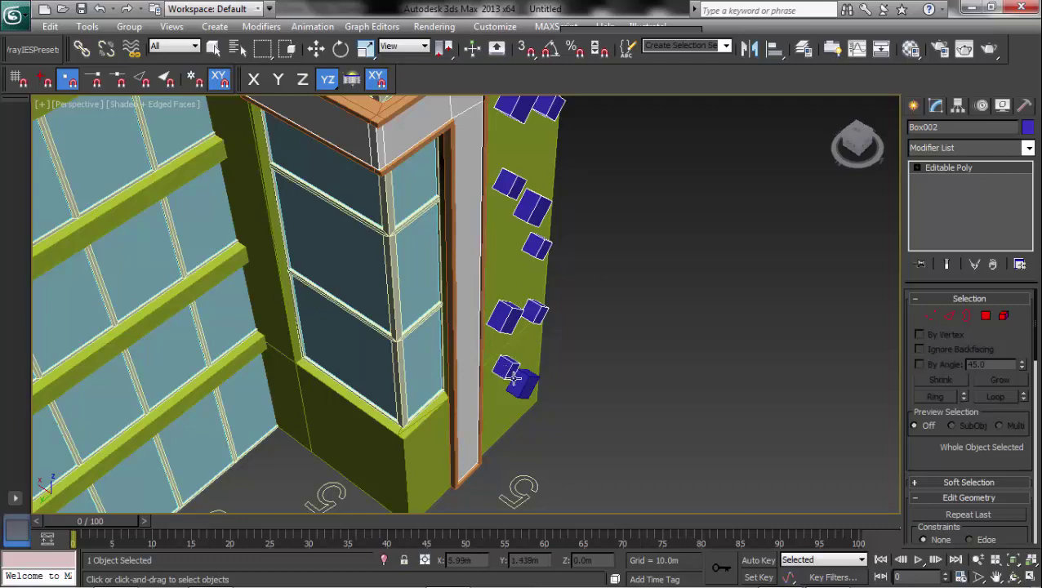
pyautogui.click(519, 381)
pyautogui.moveTo(555, 220); pyautogui.dragTo(513, 258, button='middle')
pyautogui.scroll(-3, 521, 199)
pyautogui.moveTo(521, 198); pyautogui.dragTo(562, 243, button='middle')
# - Select the outward-facing end polygons of the diamond boxes on the upper and middle side wall
pyautogui.click(986, 317)
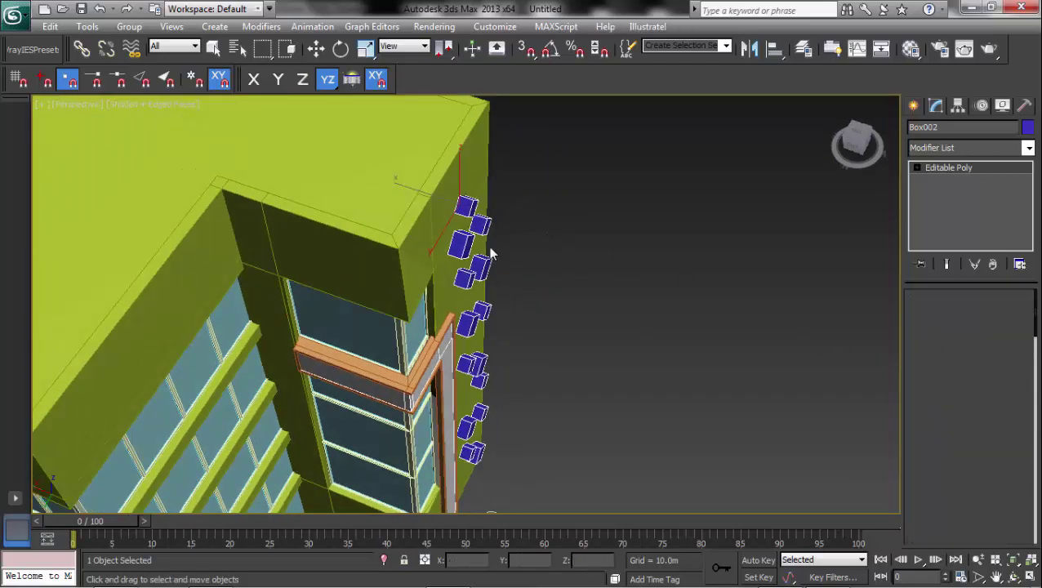
pyautogui.moveTo(489, 252); pyautogui.dragTo(476, 207, button='middle')
pyautogui.click(472, 193)
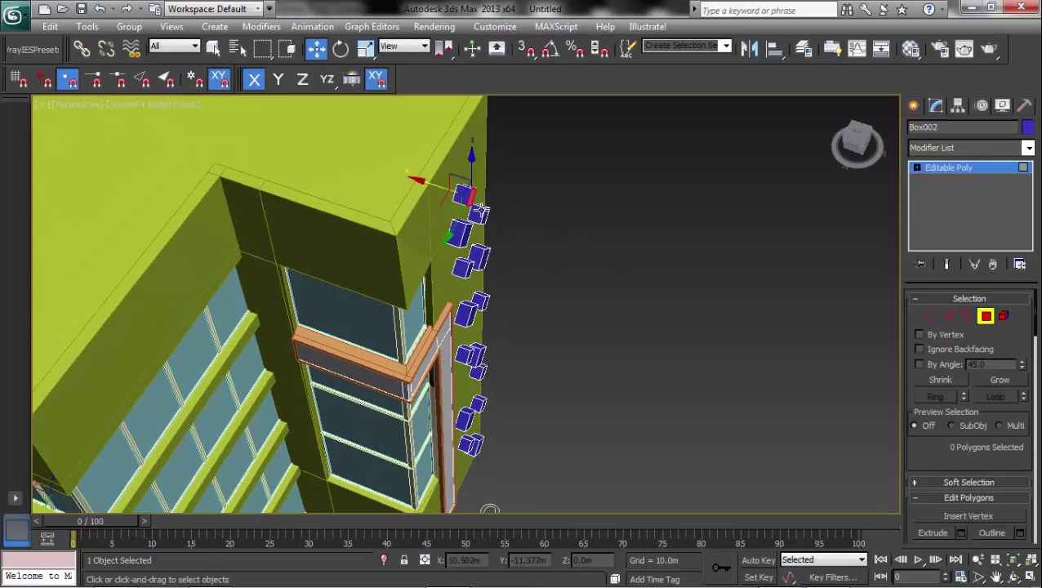
pyautogui.keyDown('ctrl'); pyautogui.click(480, 214); pyautogui.keyUp('ctrl')
pyautogui.keyDown('ctrl'); pyautogui.click(460, 235); pyautogui.keyUp('ctrl')
pyautogui.keyDown('ctrl'); pyautogui.click(470, 269); pyautogui.keyUp('ctrl')
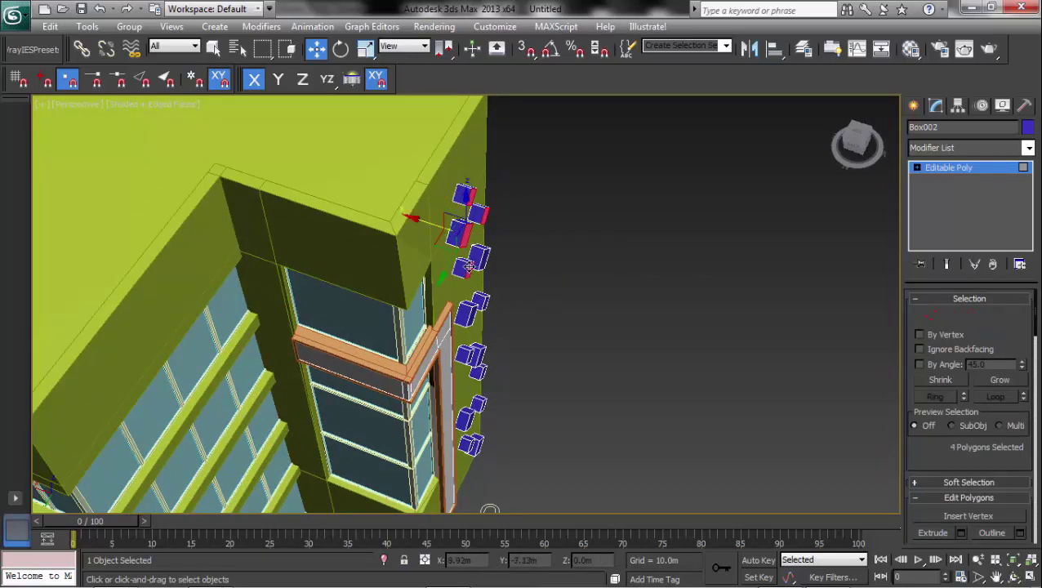
pyautogui.scroll(4, 482, 426)
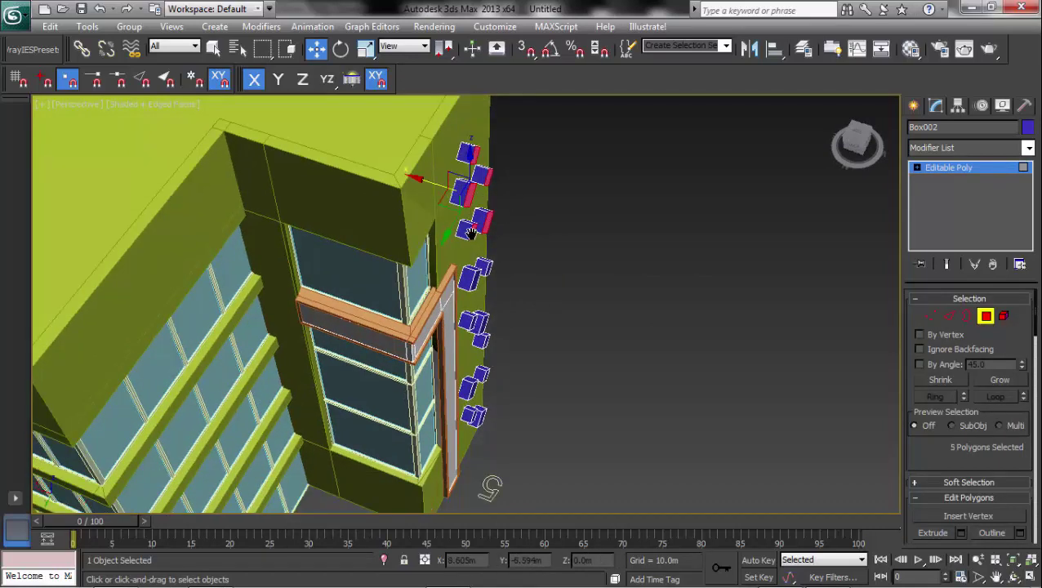
pyautogui.keyDown('ctrl'); pyautogui.click(479, 214); pyautogui.keyUp('ctrl')
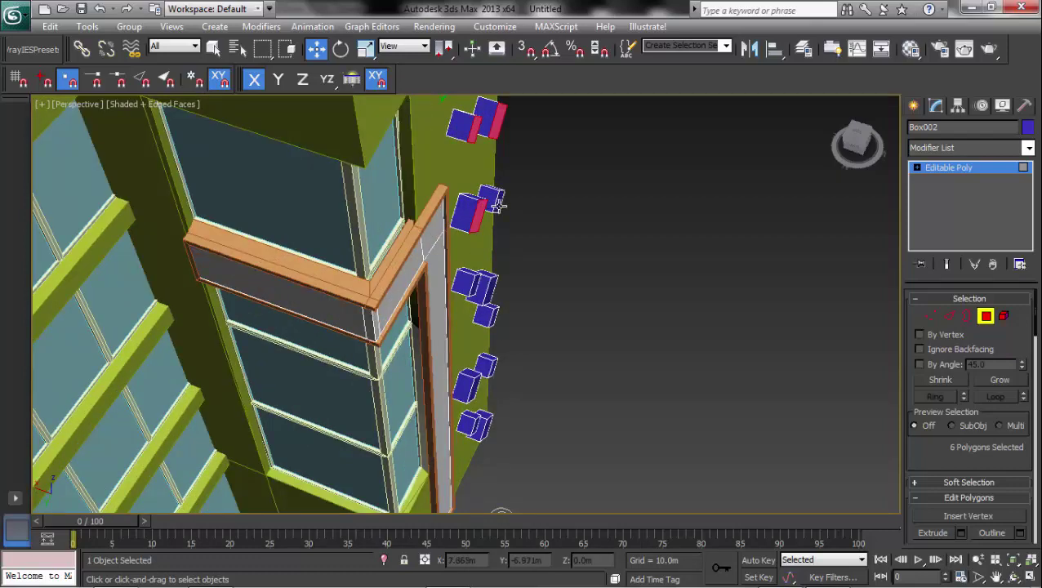
pyautogui.keyDown('ctrl'); pyautogui.click(496, 199); pyautogui.keyUp('ctrl')
pyautogui.keyDown('ctrl'); pyautogui.click(483, 285); pyautogui.keyUp('ctrl')
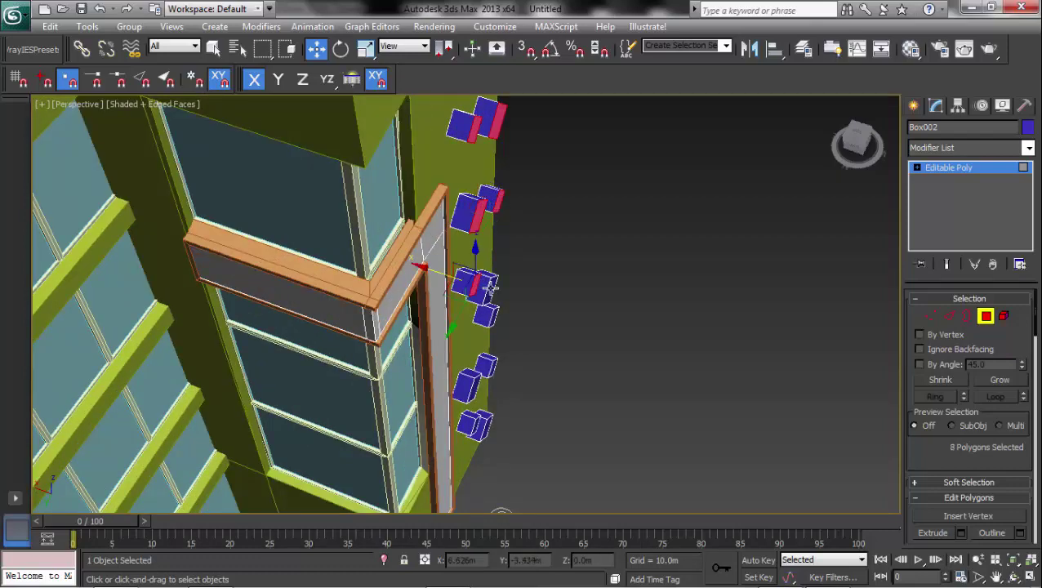
# - Add the lower diamonds' outer end polygons to the selection and pull all selected polygons outward along X to lengthen the boxes
pyautogui.moveTo(499, 357); pyautogui.dragTo(461, 253, button='middle')
pyautogui.scroll(5, 471, 271)
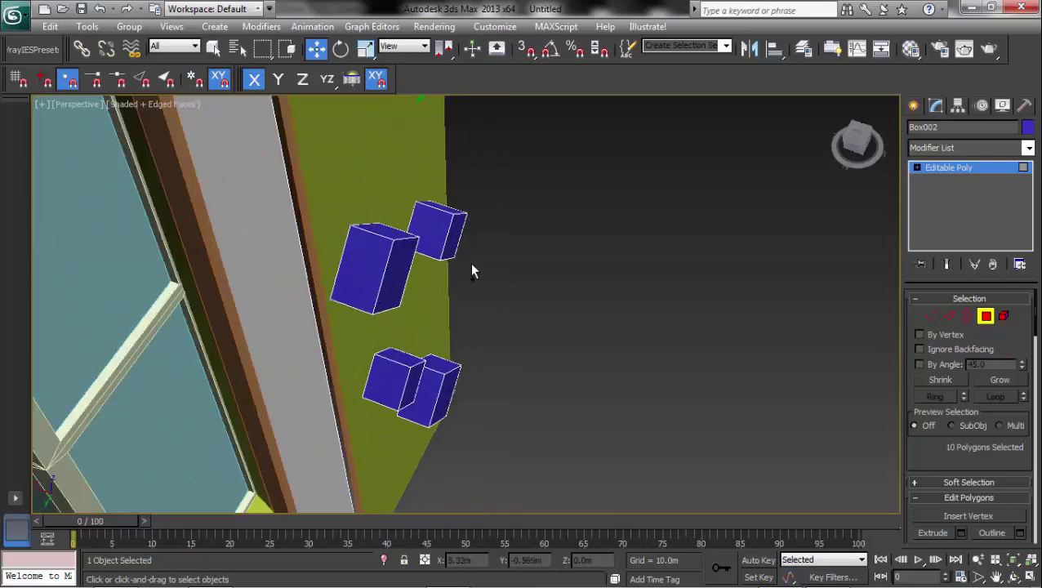
pyautogui.keyDown('ctrl'); pyautogui.click(455, 240); pyautogui.keyUp('ctrl')
pyautogui.keyDown('ctrl'); pyautogui.click(397, 269); pyautogui.keyUp('ctrl')
pyautogui.keyDown('ctrl'); pyautogui.click(414, 382); pyautogui.keyUp('ctrl')
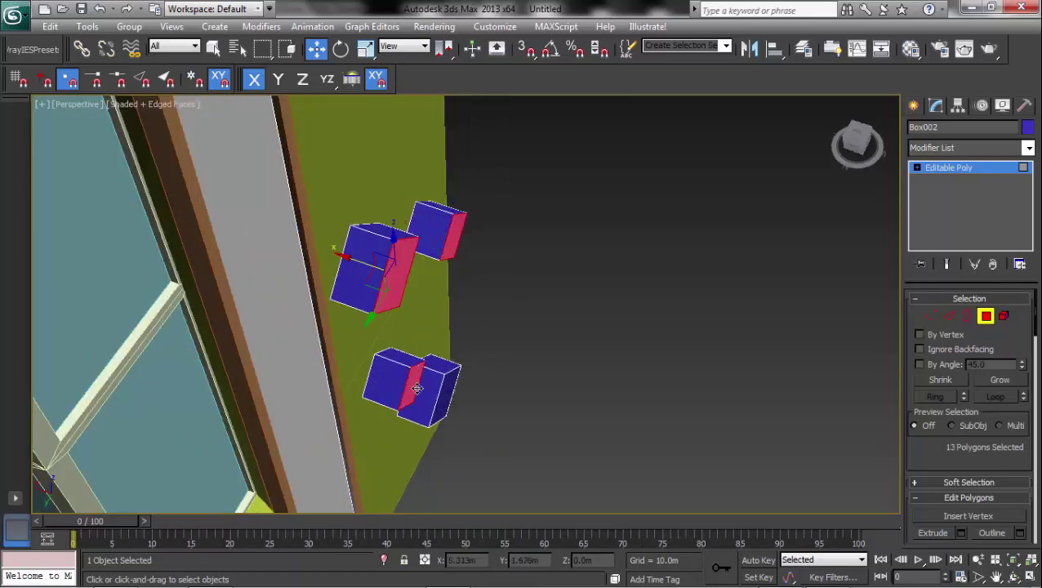
pyautogui.scroll(-3, 467, 297)
pyautogui.moveTo(467, 297); pyautogui.dragTo(491, 325, button='middle')
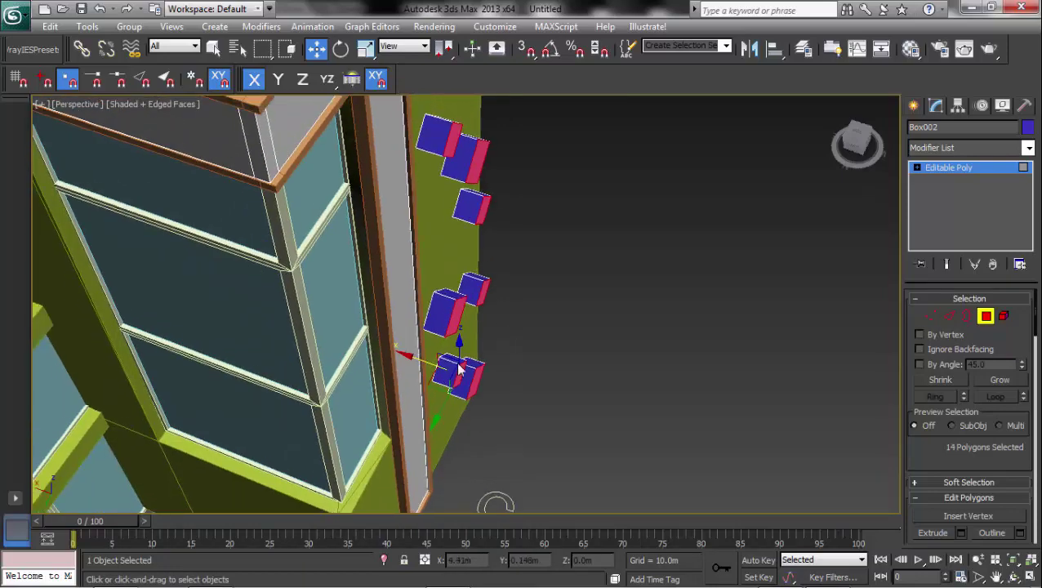
pyautogui.moveTo(473, 383); pyautogui.dragTo(526, 400)
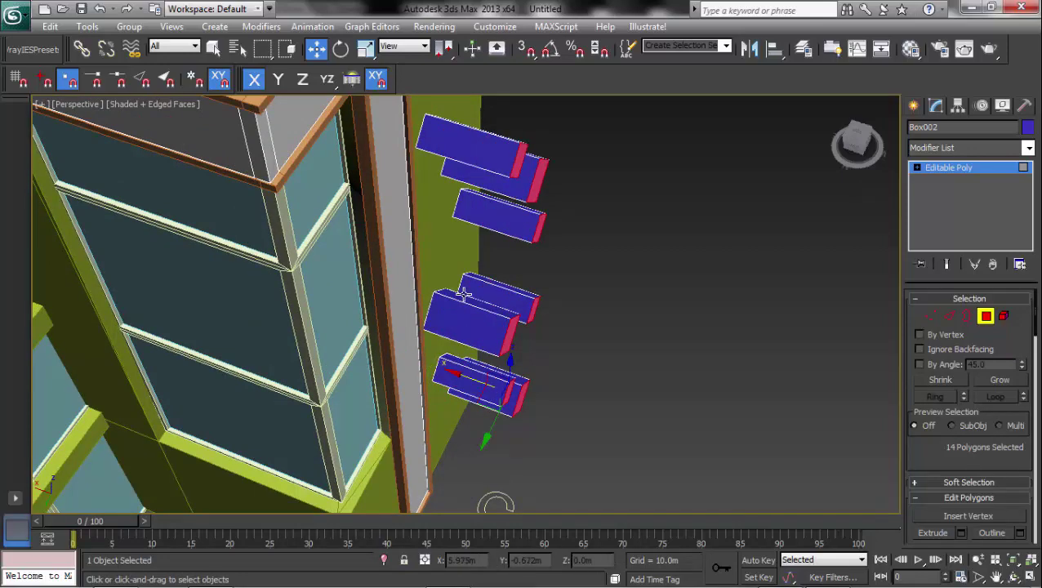
pyautogui.scroll(-4, 463, 296)
pyautogui.moveTo(463, 296); pyautogui.dragTo(476, 359, button='middle')
pyautogui.click(983, 317)
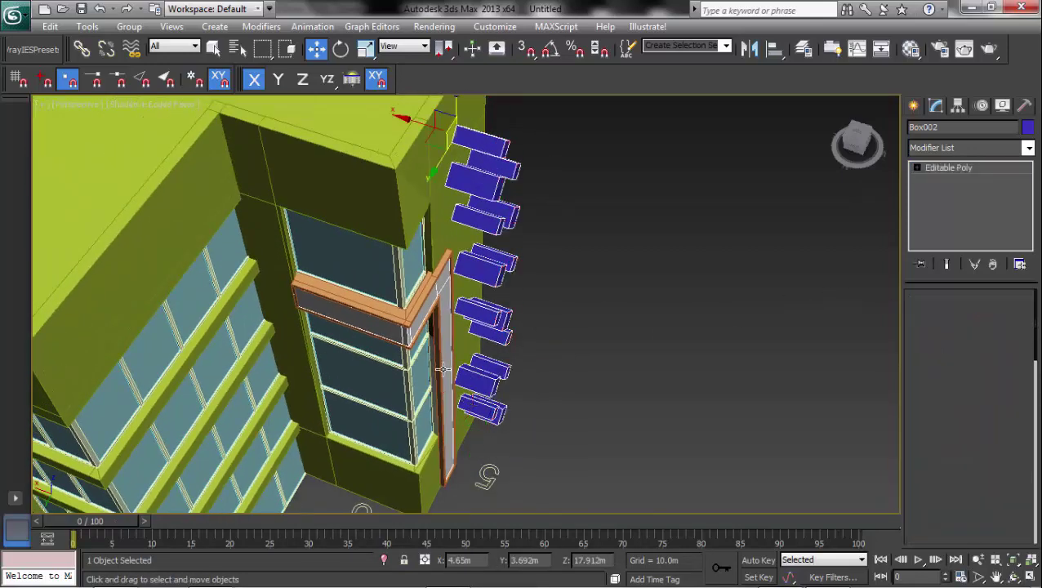
# - Isolate the attached diamond boxes together with the green wall object
pyautogui.moveTo(480, 224); pyautogui.dragTo(488, 273, button='middle')
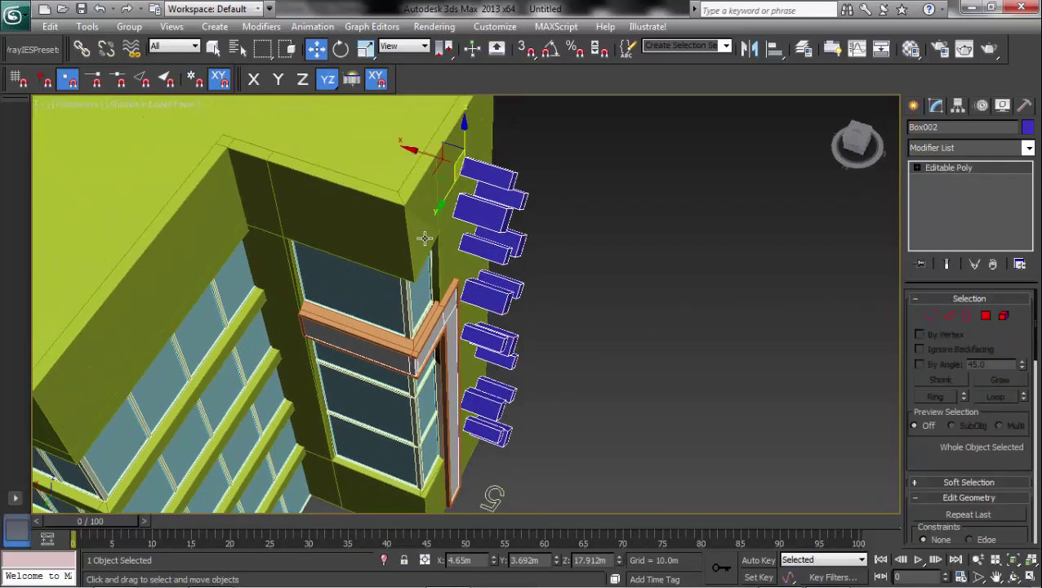
pyautogui.keyDown('ctrl'); pyautogui.click(407, 205); pyautogui.keyUp('ctrl')
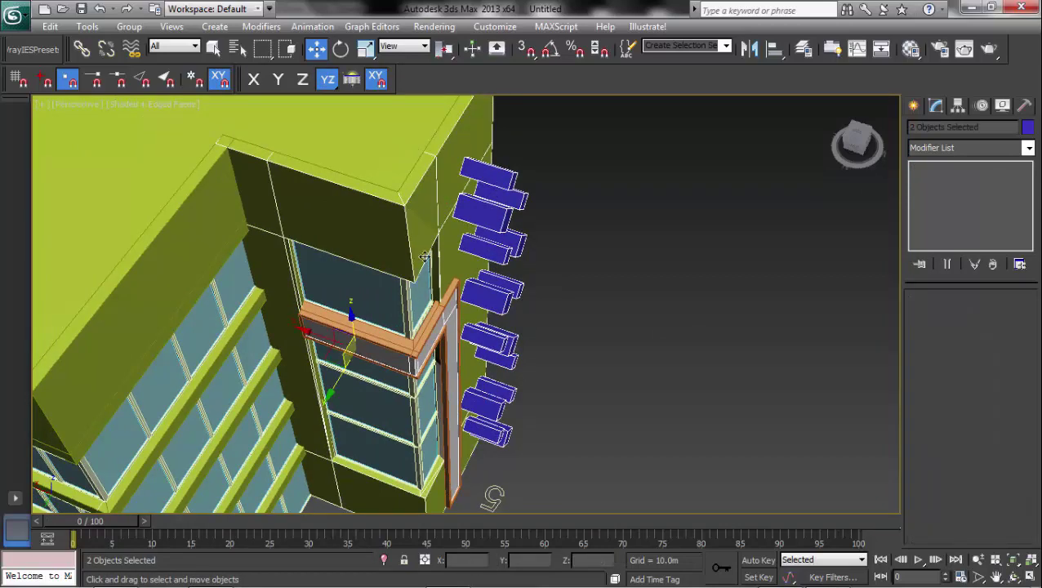
pyautogui.moveTo(422, 255); pyautogui.dragTo(428, 224, button='middle')
pyautogui.moveTo(512, 351); pyautogui.dragTo(513, 334, button='middle')
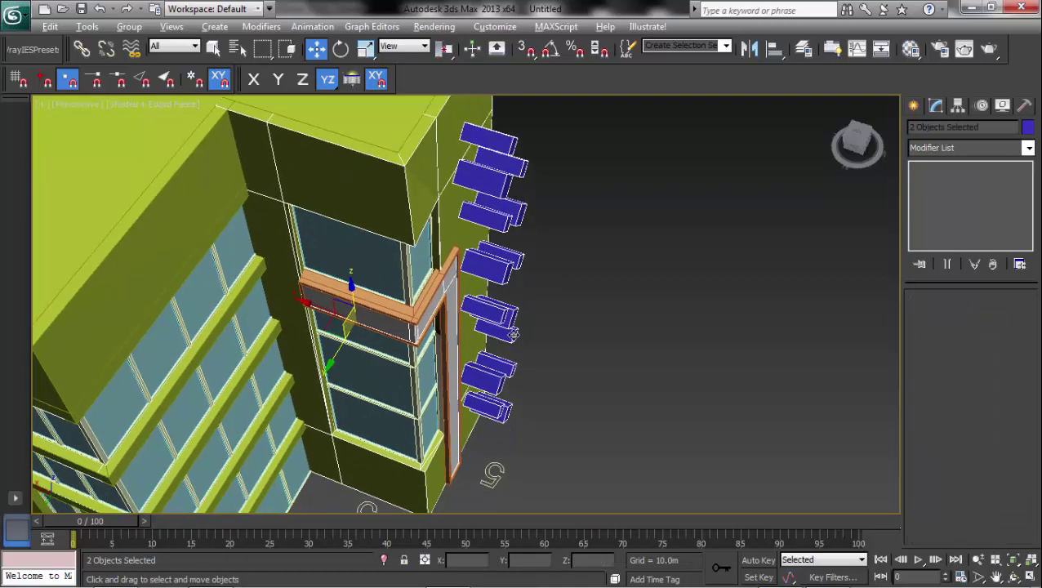
pyautogui.click(384, 562)
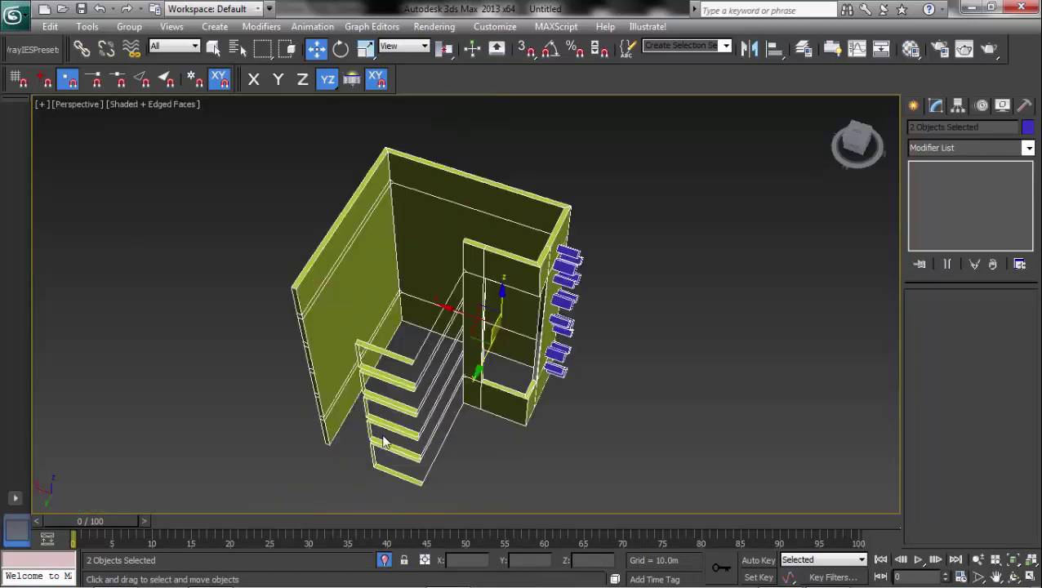
pyautogui.keyDown('alt'); pyautogui.moveTo(495, 314); pyautogui.dragTo(602, 348, button='middle'); pyautogui.keyUp('alt')
pyautogui.moveTo(601, 328); pyautogui.dragTo(540, 320, button='middle')
pyautogui.scroll(3, 457, 302)
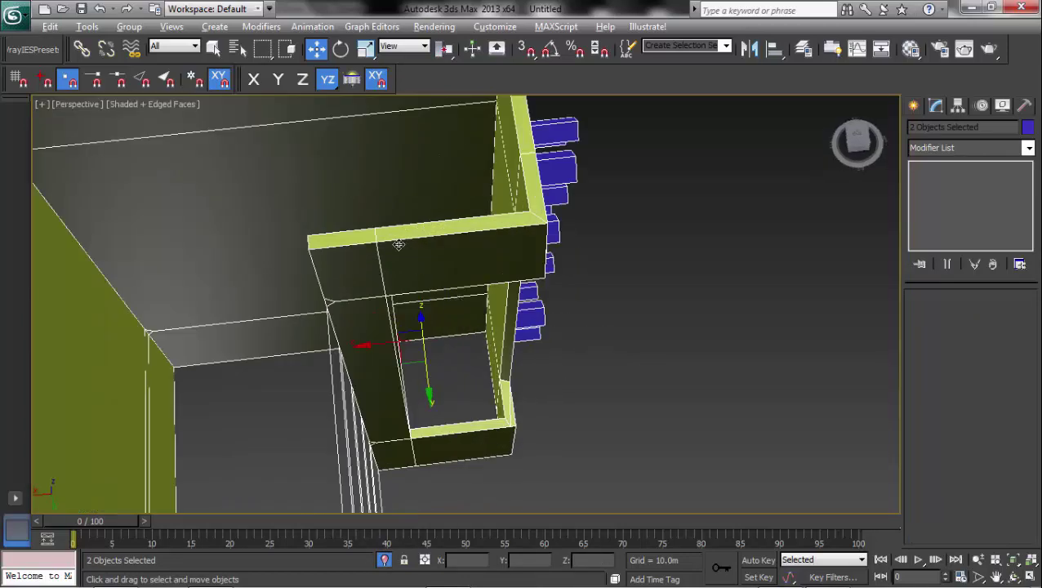
# - Deselect the wall and shift the diamond boxes along X so they run through the side wall
pyautogui.keyDown('alt'); pyautogui.click(398, 245); pyautogui.keyUp('alt')
pyautogui.moveTo(444, 322); pyautogui.dragTo(416, 368, button='middle')
pyautogui.moveTo(396, 170); pyautogui.dragTo(369, 261, button='middle')
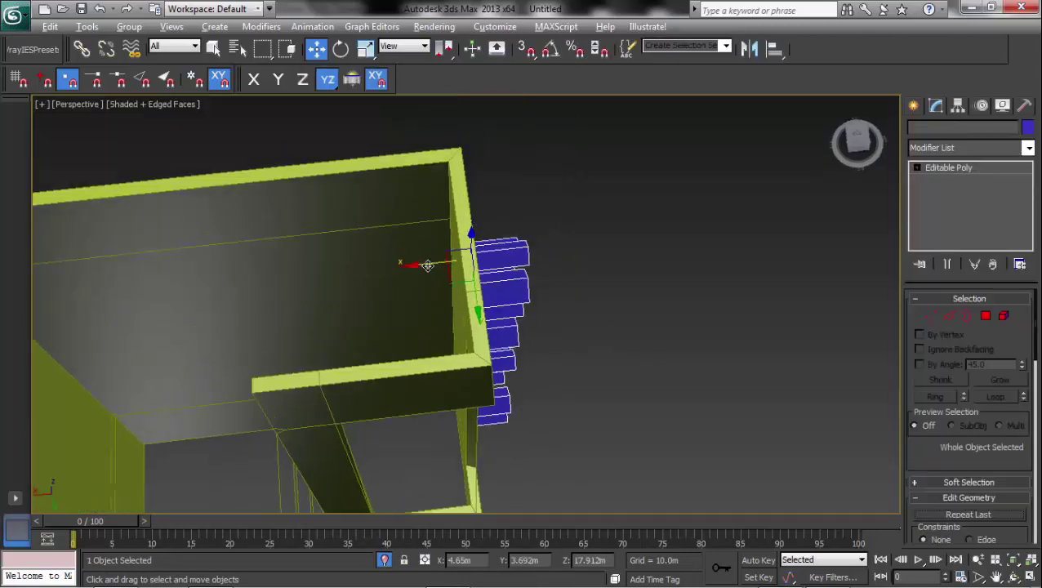
pyautogui.moveTo(407, 266); pyautogui.dragTo(387, 269)
pyautogui.keyDown('alt'); pyautogui.moveTo(450, 279); pyautogui.dragTo(581, 249, button='middle'); pyautogui.keyUp('alt')
pyautogui.moveTo(517, 194); pyautogui.dragTo(539, 197)
pyautogui.keyDown('alt'); pyautogui.moveTo(761, 293); pyautogui.dragTo(574, 232, button='middle'); pyautogui.keyUp('alt')
# - Add an Edit Poly modifier above the Shell on the green wall object
pyautogui.click(535, 199)
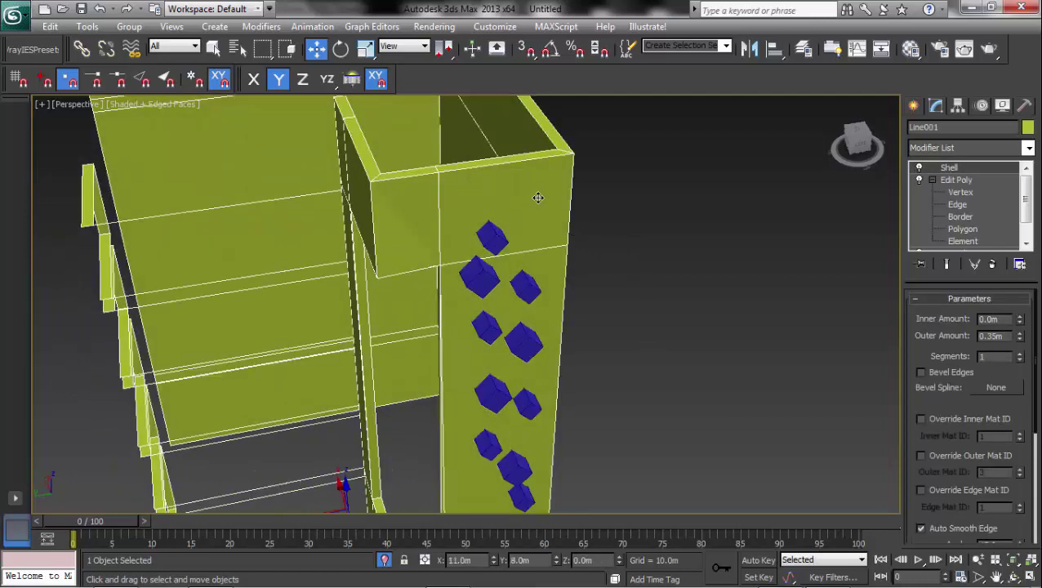
pyautogui.scroll(-5, 555, 212)
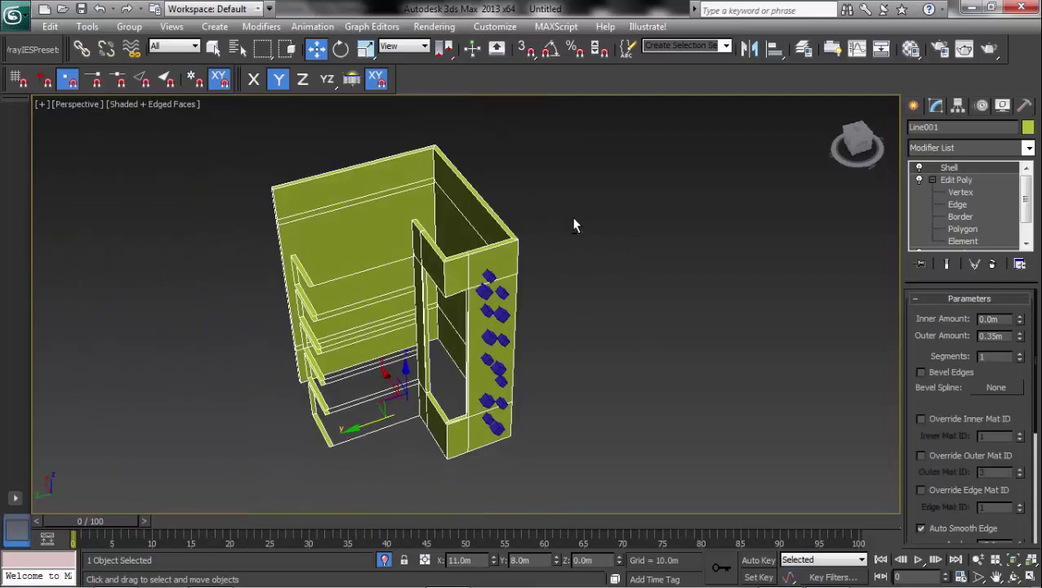
pyautogui.click(1029, 149)
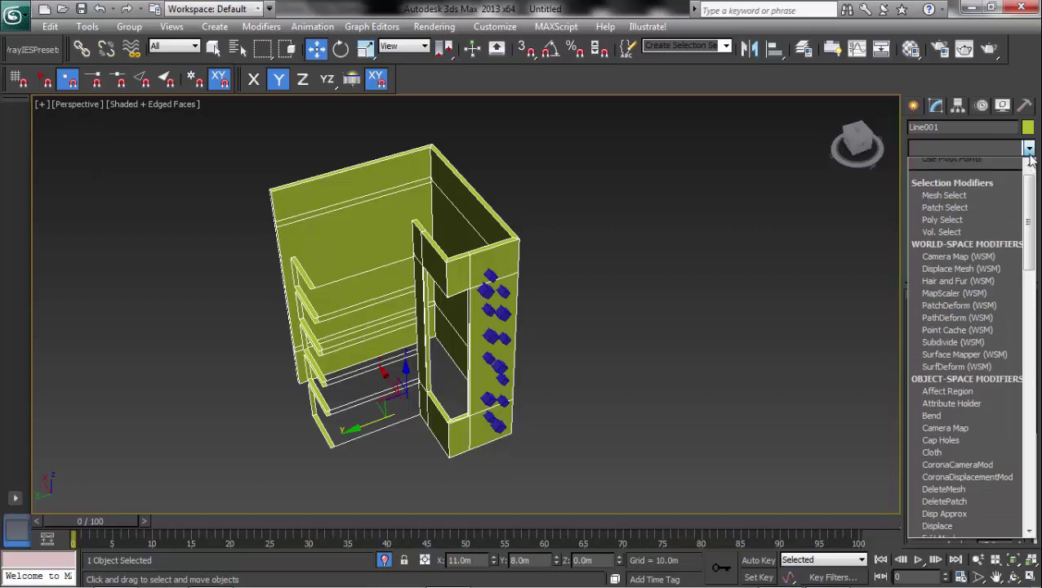
pyautogui.press('e')
pyautogui.click(933, 201)
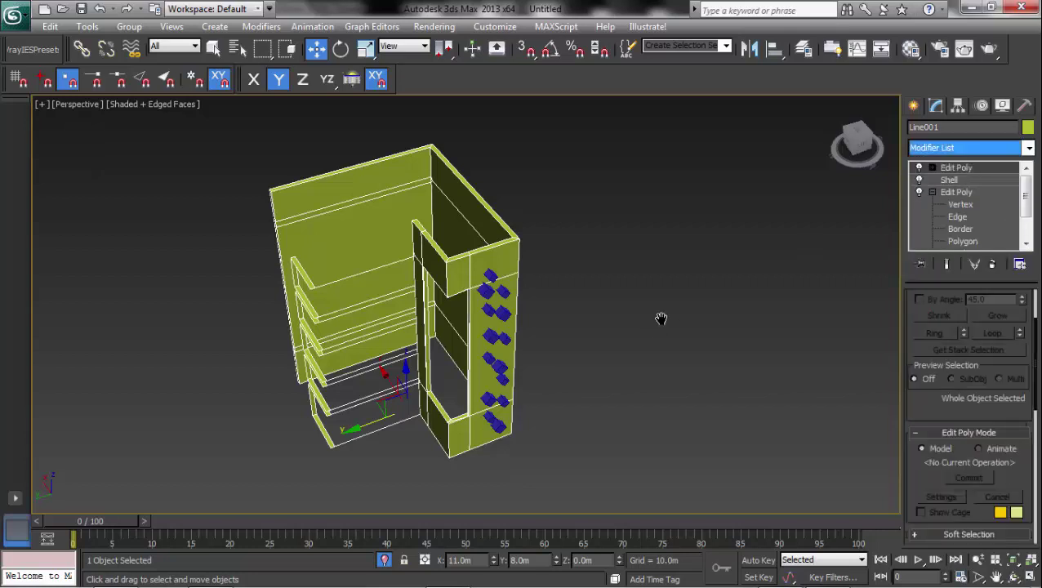
pyautogui.keyDown('alt'); pyautogui.moveTo(661, 319); pyautogui.dragTo(666, 295, button='middle'); pyautogui.keyUp('alt')
# - Select the green wall object and switch the geometry creation category to Compound Objects
pyautogui.click(549, 289)
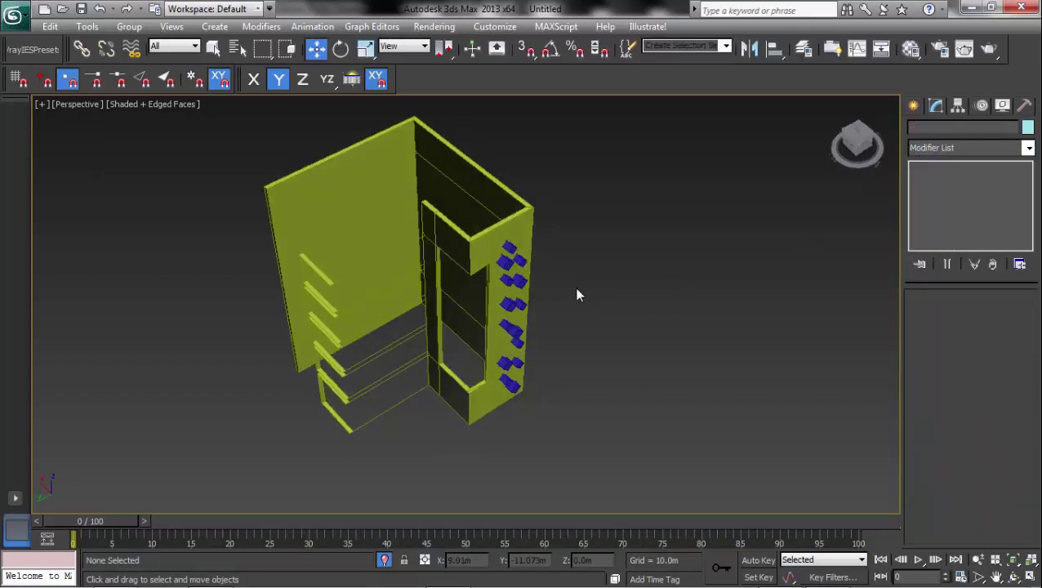
pyautogui.scroll(6, 563, 281)
pyautogui.scroll(-2, 549, 286)
pyautogui.scroll(-1, 546, 277)
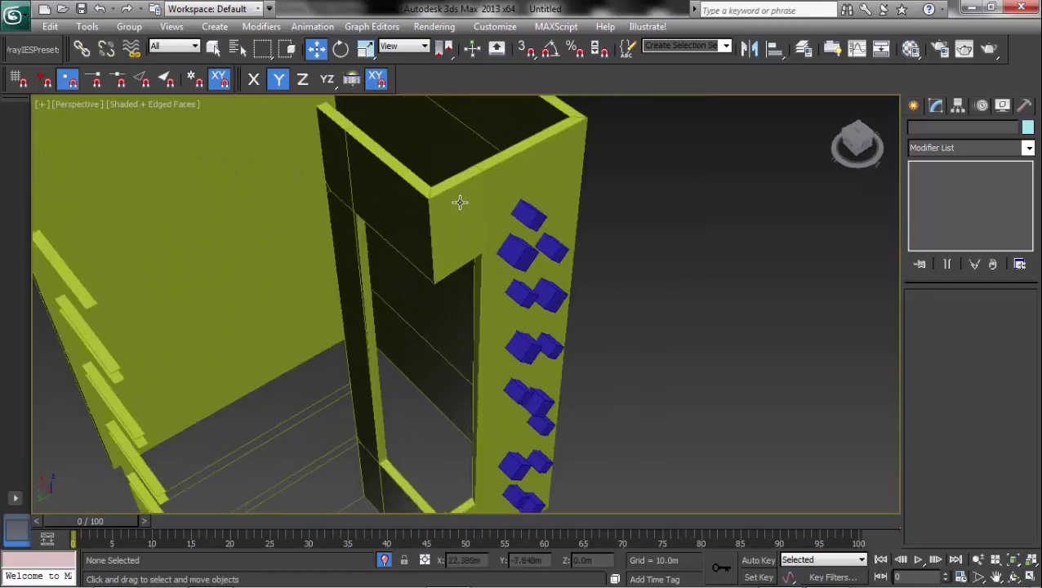
pyautogui.click(451, 199)
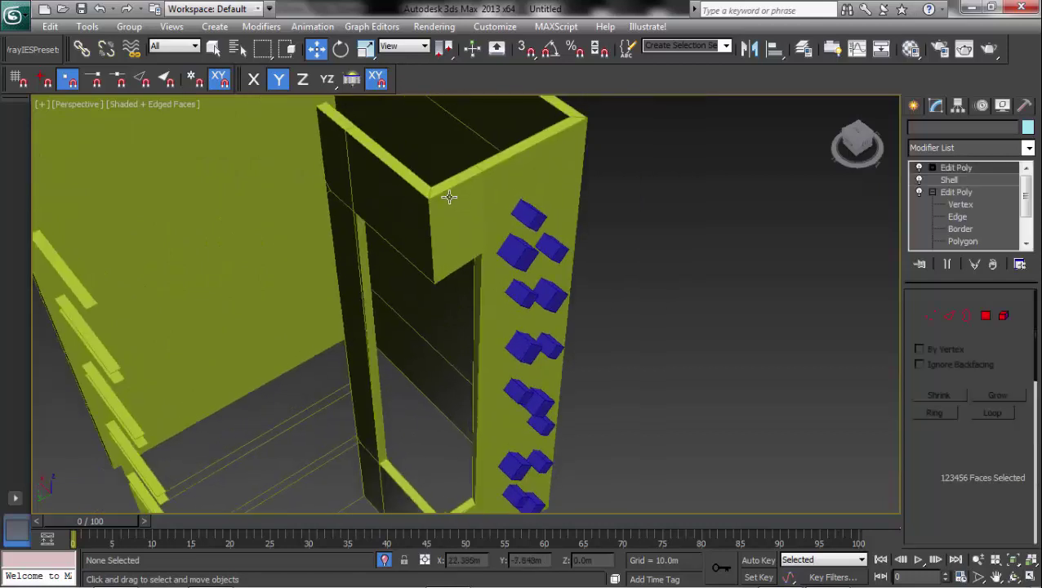
pyautogui.click(914, 106)
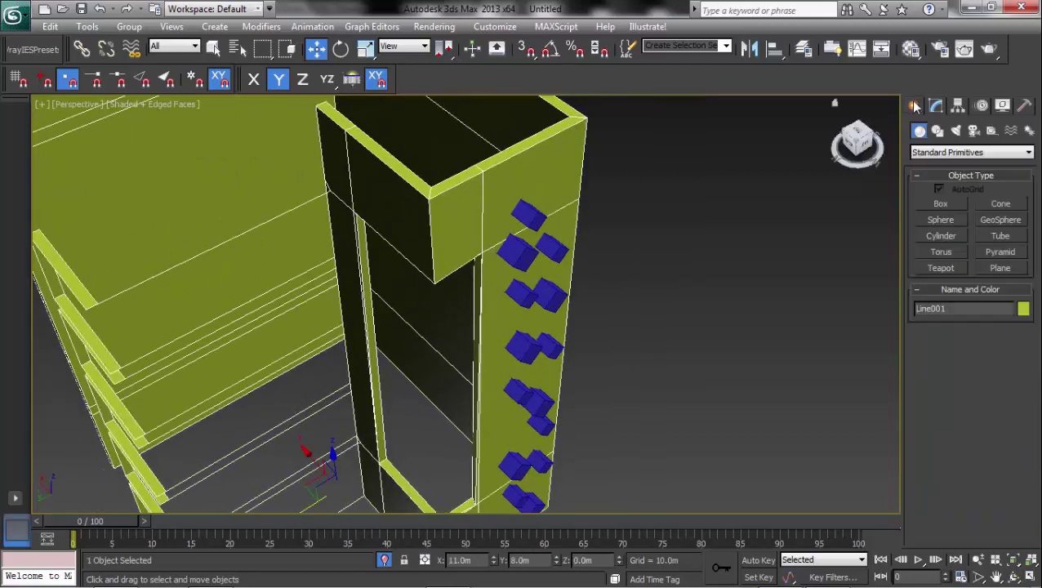
pyautogui.click(935, 154)
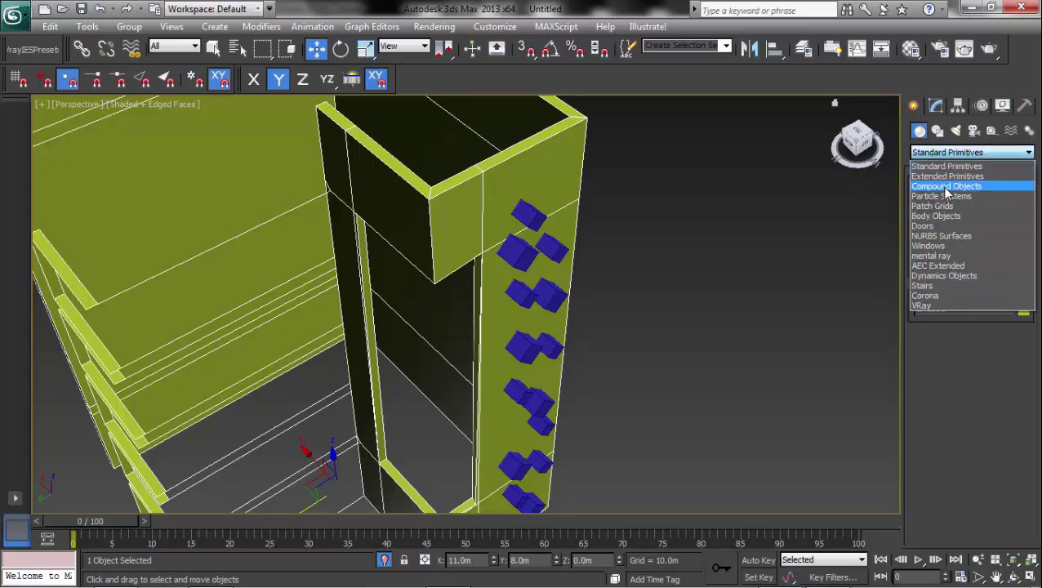
pyautogui.click(946, 187)
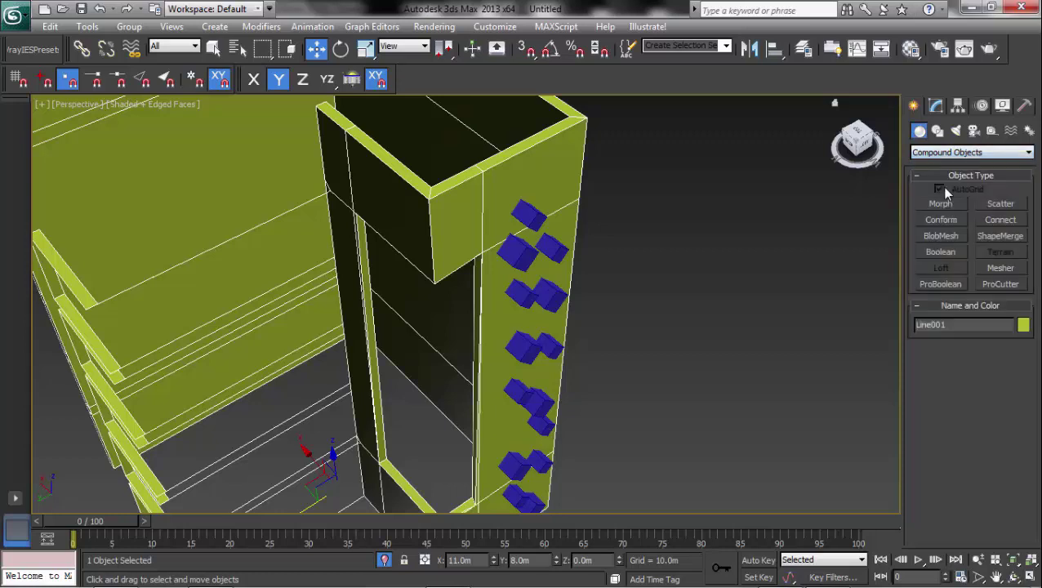
# - Try a Boolean on the wall with the attached diamond boxes as operand B, and undo it
pyautogui.moveTo(617, 348); pyautogui.dragTo(627, 328, button='middle')
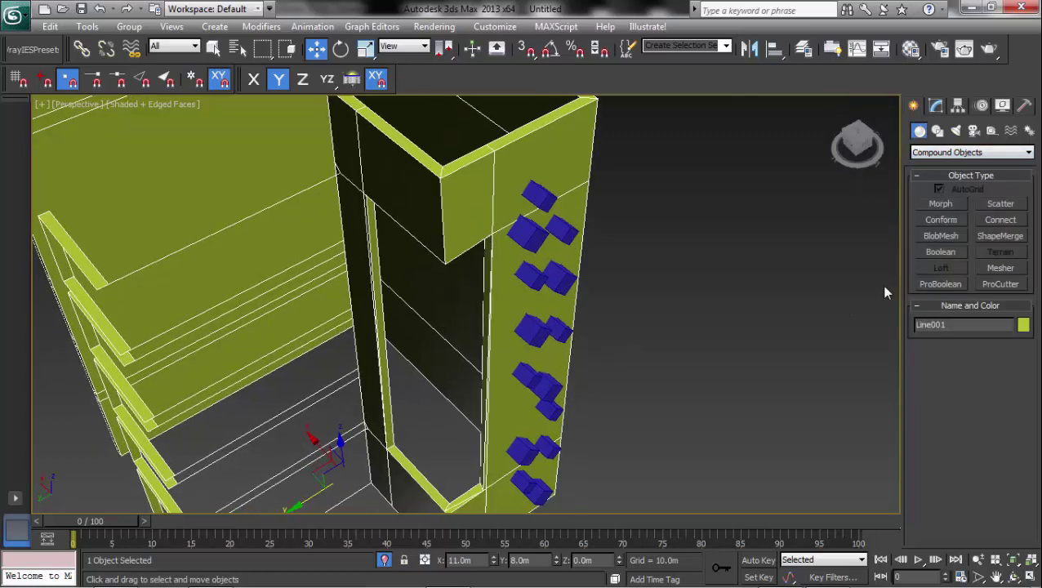
pyautogui.click(936, 253)
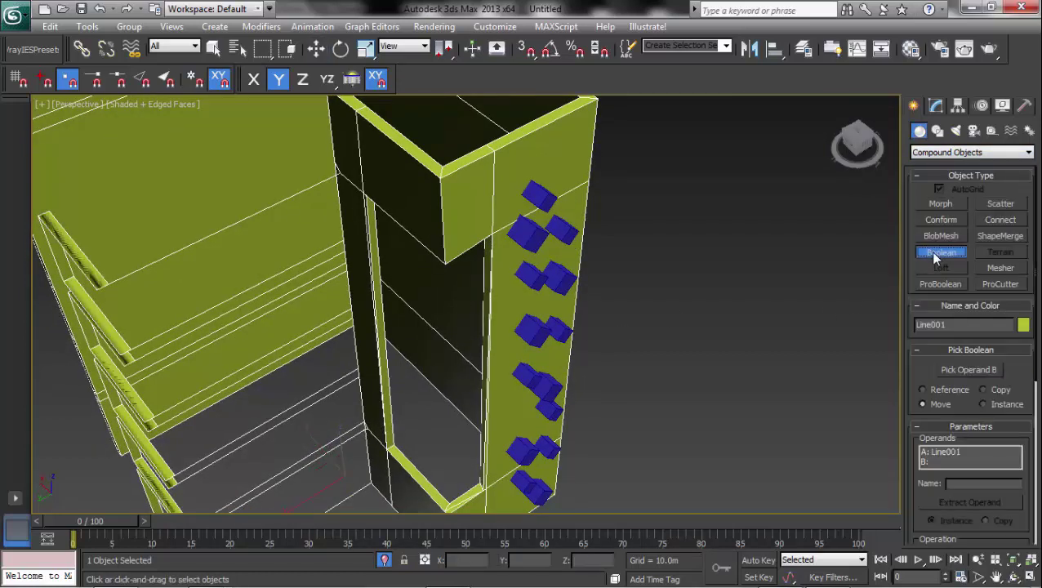
pyautogui.click(971, 371)
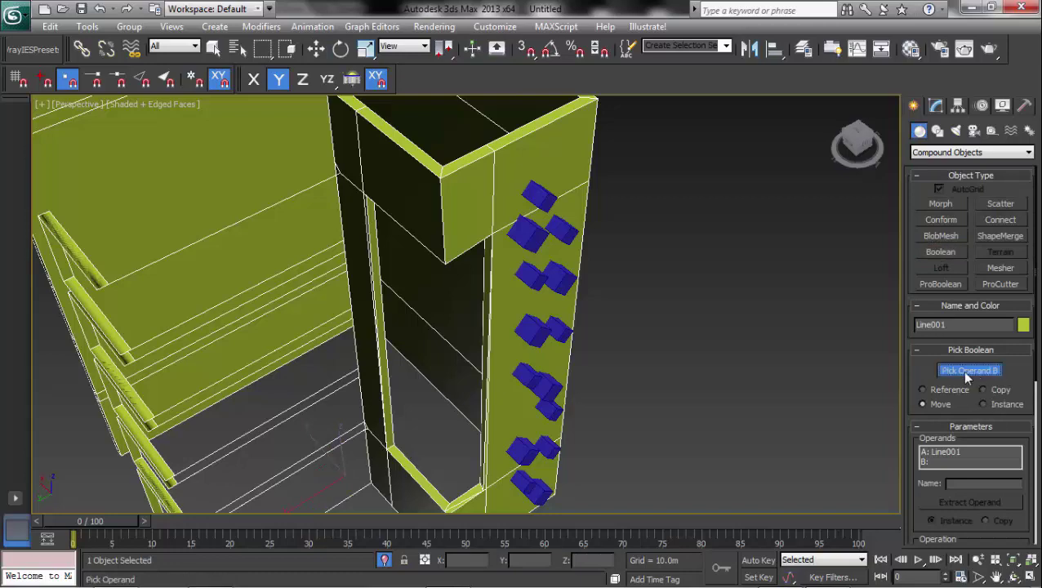
pyautogui.click(571, 280)
pyautogui.keyDown('alt'); pyautogui.moveTo(581, 310); pyautogui.dragTo(652, 283, button='middle'); pyautogui.keyUp('alt')
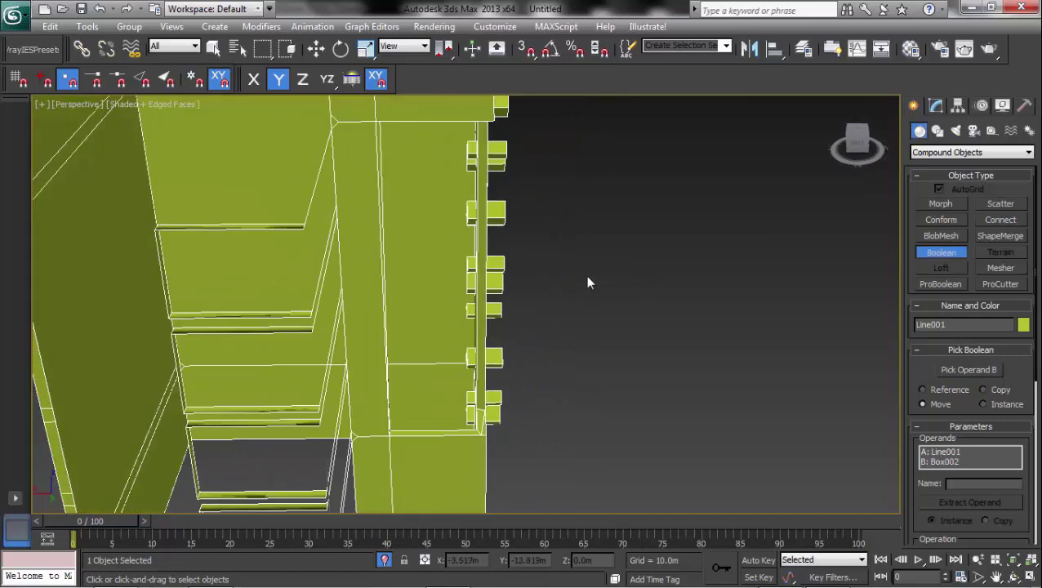
pyautogui.hotkey('ctrl', 'z')
pyautogui.keyDown('alt'); pyautogui.moveTo(588, 283); pyautogui.dragTo(400, 331, button='middle'); pyautogui.keyUp('alt')
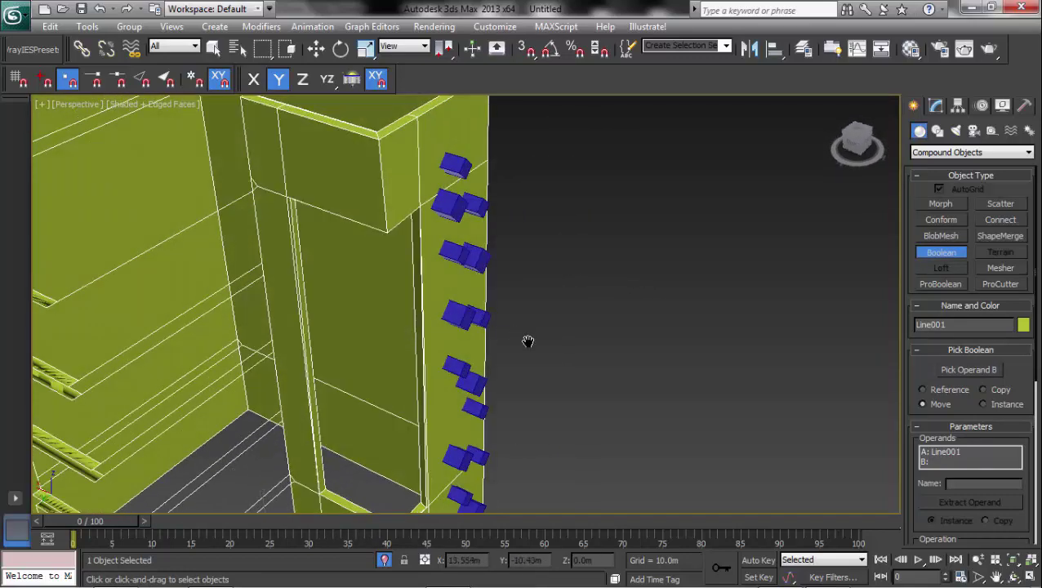
# - Try a ProBoolean subtraction of the diamond boxes from the wall, and undo it
pyautogui.moveTo(529, 341); pyautogui.dragTo(596, 341, button='middle')
pyautogui.press('w')
pyautogui.click(951, 284)
pyautogui.keyDown('alt'); pyautogui.moveTo(740, 361); pyautogui.dragTo(807, 330, button='middle'); pyautogui.keyUp('alt')
pyautogui.click(961, 368)
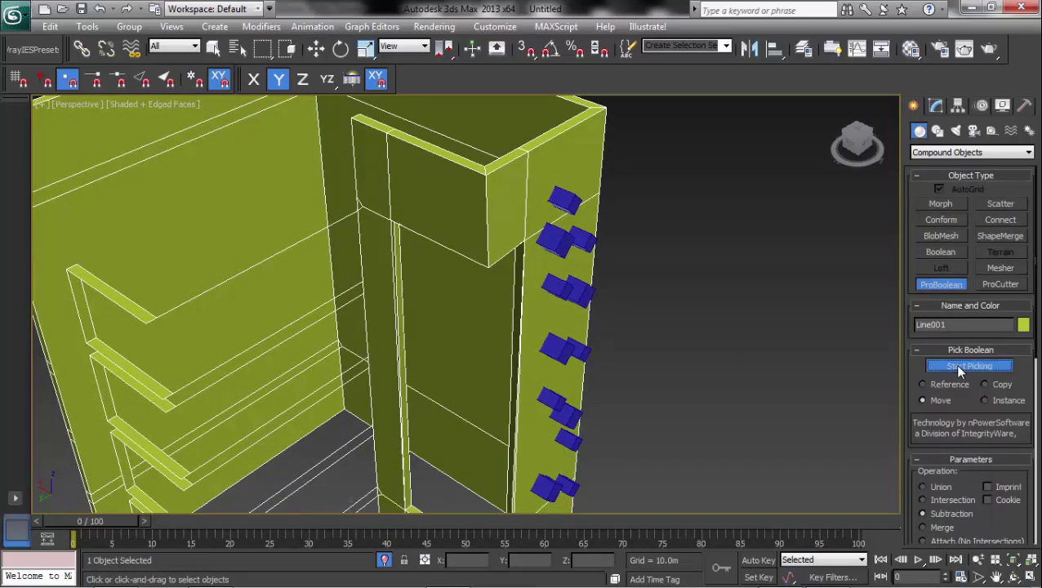
pyautogui.click(558, 240)
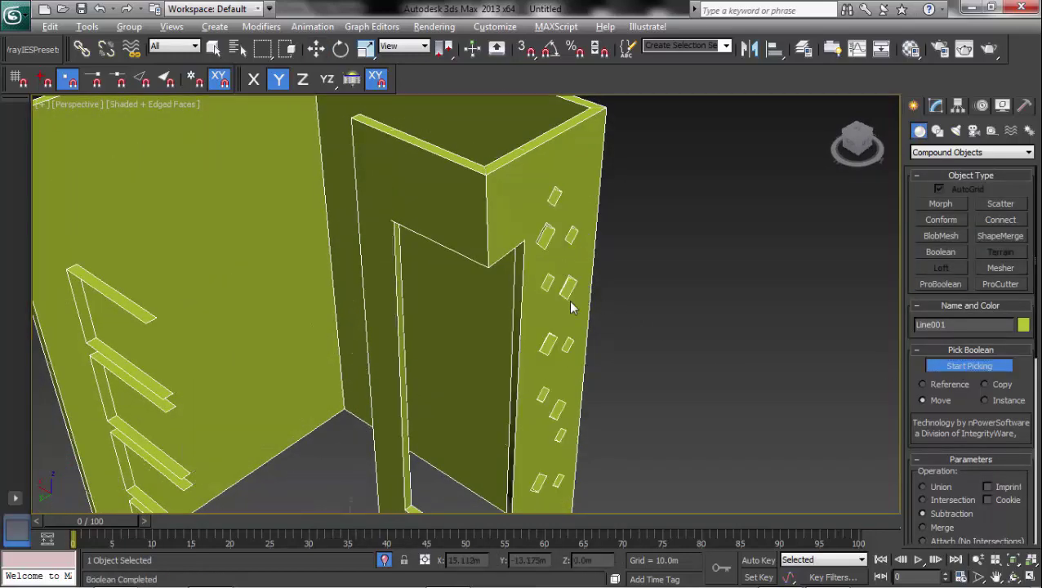
pyautogui.keyDown('alt'); pyautogui.moveTo(557, 241); pyautogui.dragTo(673, 325, button='middle'); pyautogui.keyUp('alt')
pyautogui.hotkey('ctrl', 'z')
pyautogui.press('w')
# - Select the attached diamond boxes and examine how they pass through the side wall
pyautogui.click(607, 304)
pyautogui.click(587, 308)
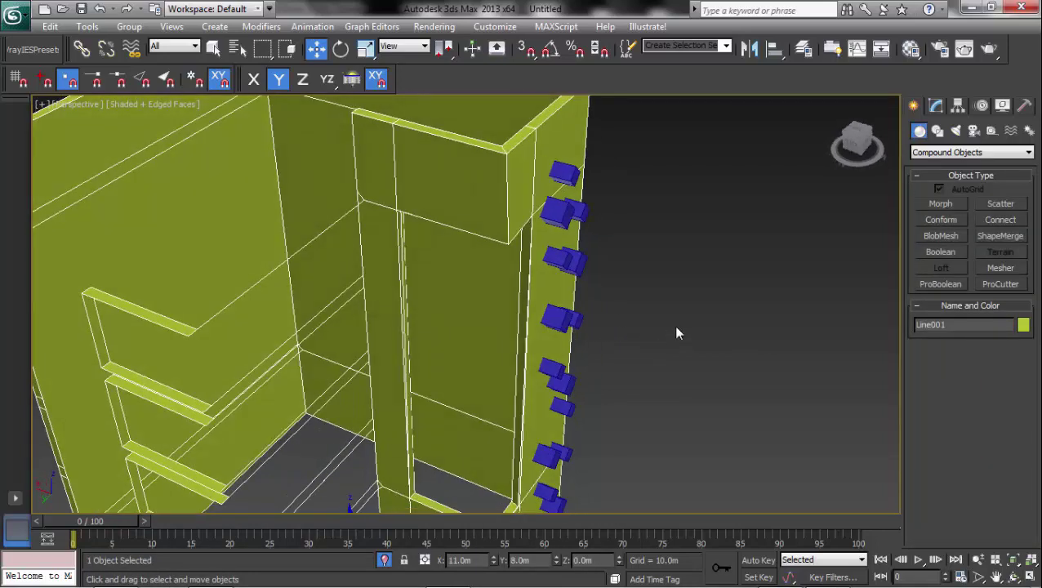
pyautogui.click(673, 326)
pyautogui.click(577, 254)
pyautogui.keyDown('alt'); pyautogui.moveTo(577, 256); pyautogui.dragTo(561, 345, button='middle'); pyautogui.keyUp('alt')
pyautogui.keyDown('alt'); pyautogui.moveTo(570, 443); pyautogui.dragTo(584, 313, button='middle'); pyautogui.keyUp('alt')
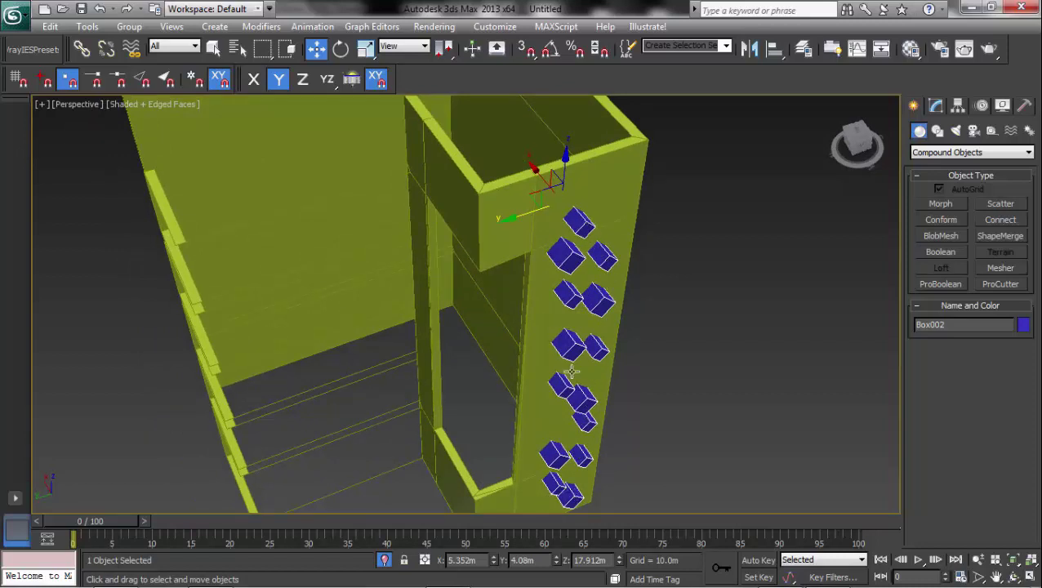
pyautogui.moveTo(548, 248); pyautogui.dragTo(679, 359, button='middle')
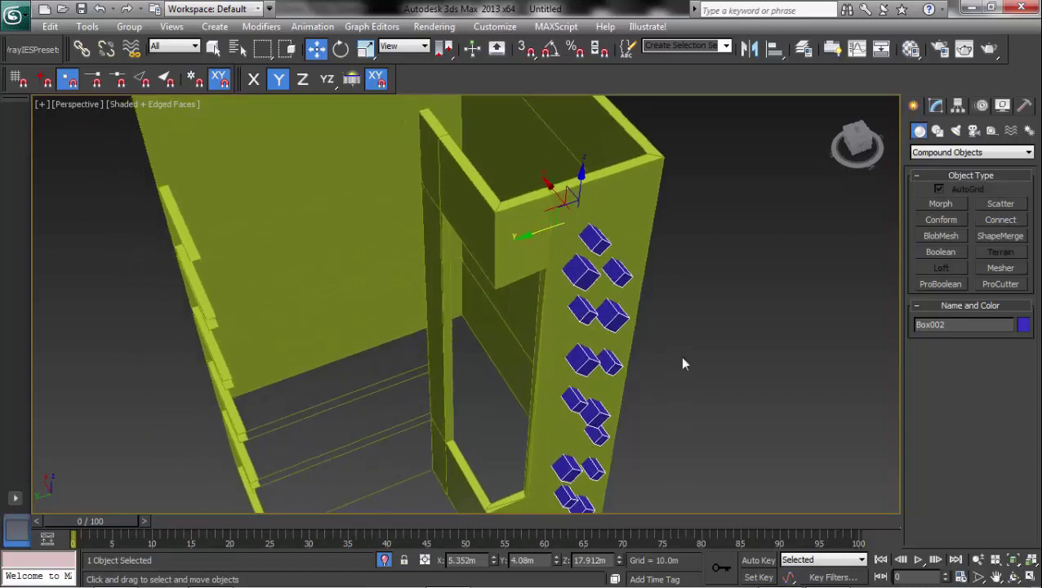
# - Reselect the green wall object and return to the Compound Objects creation category
pyautogui.click(492, 190)
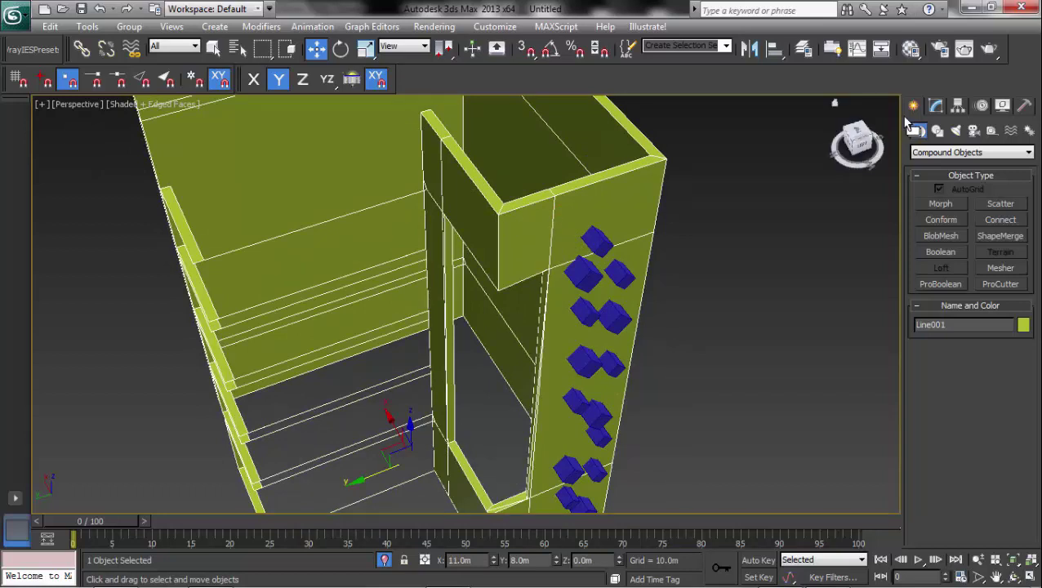
pyautogui.click(936, 106)
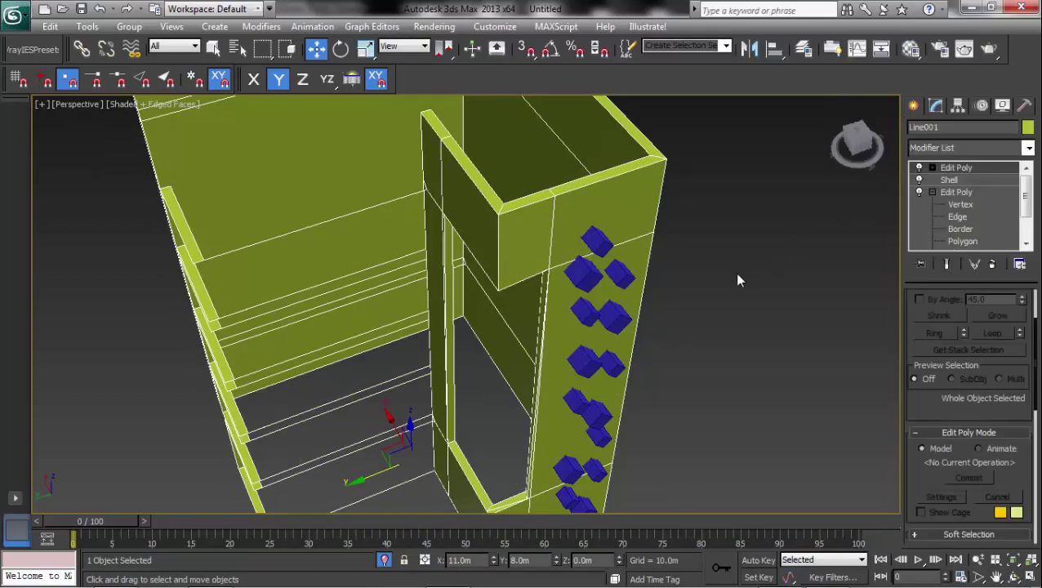
pyautogui.keyDown('alt'); pyautogui.moveTo(734, 272); pyautogui.dragTo(728, 253, button='middle'); pyautogui.keyUp('alt')
pyautogui.click(731, 261)
pyautogui.click(614, 174)
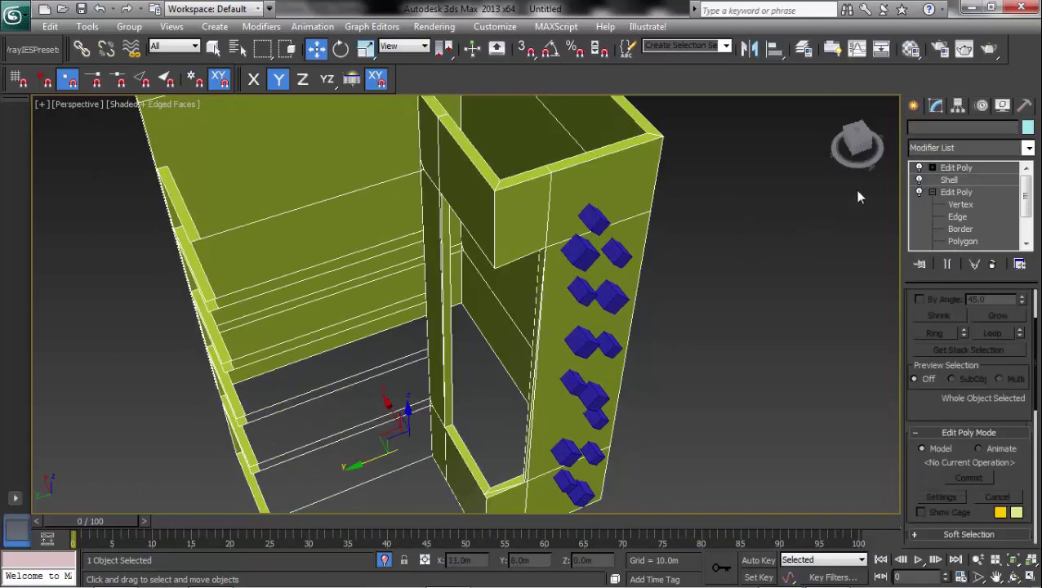
pyautogui.click(916, 108)
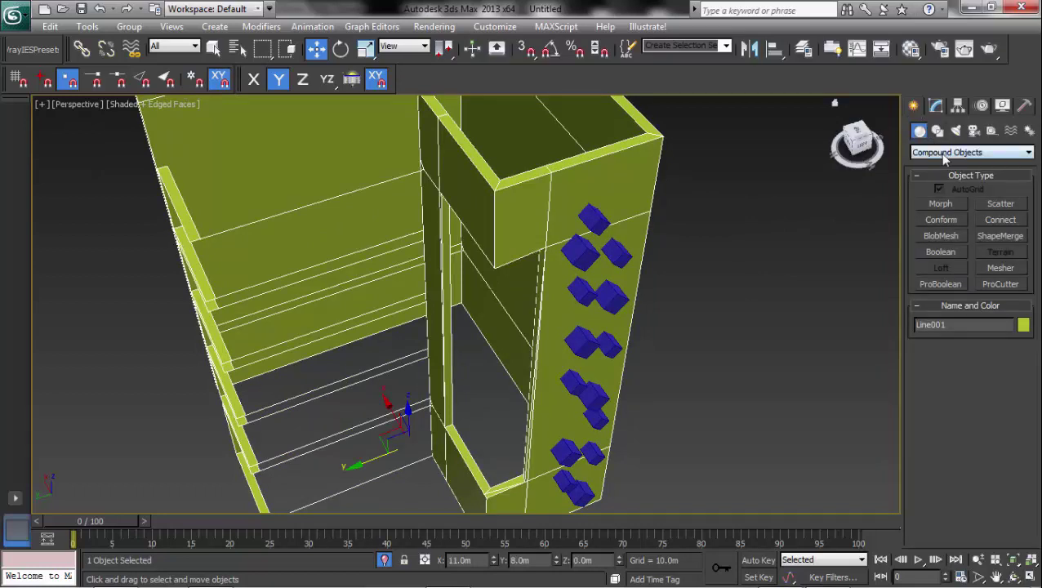
pyautogui.click(945, 157)
pyautogui.click(946, 163)
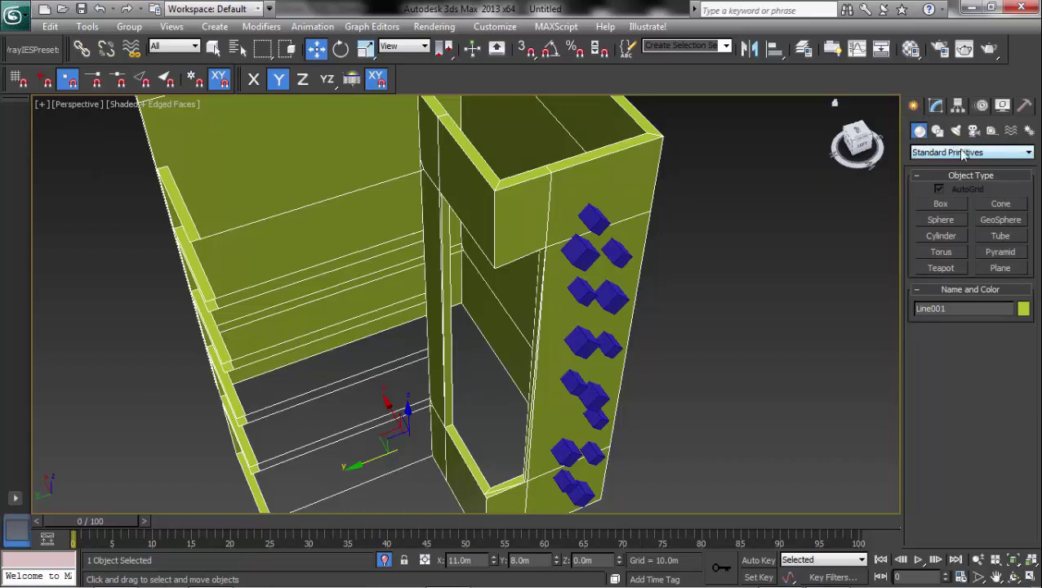
pyautogui.click(962, 155)
pyautogui.click(950, 188)
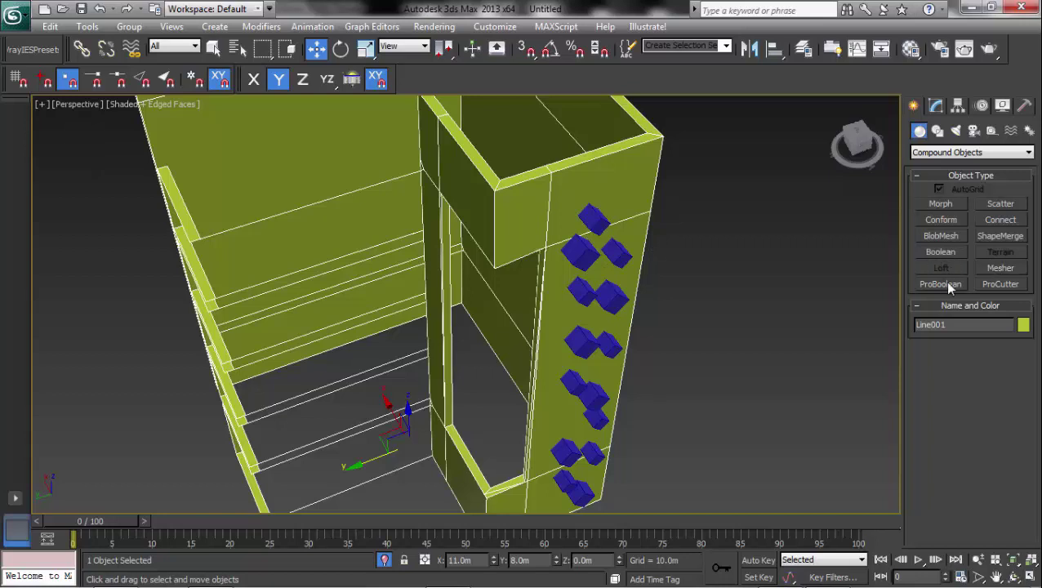
# - Repeat the standard Boolean on the wall, picking the diamond boxes as operand B, and undo the operation
pyautogui.keyDown('alt'); pyautogui.moveTo(852, 317); pyautogui.dragTo(682, 335, button='middle'); pyautogui.keyUp('alt')
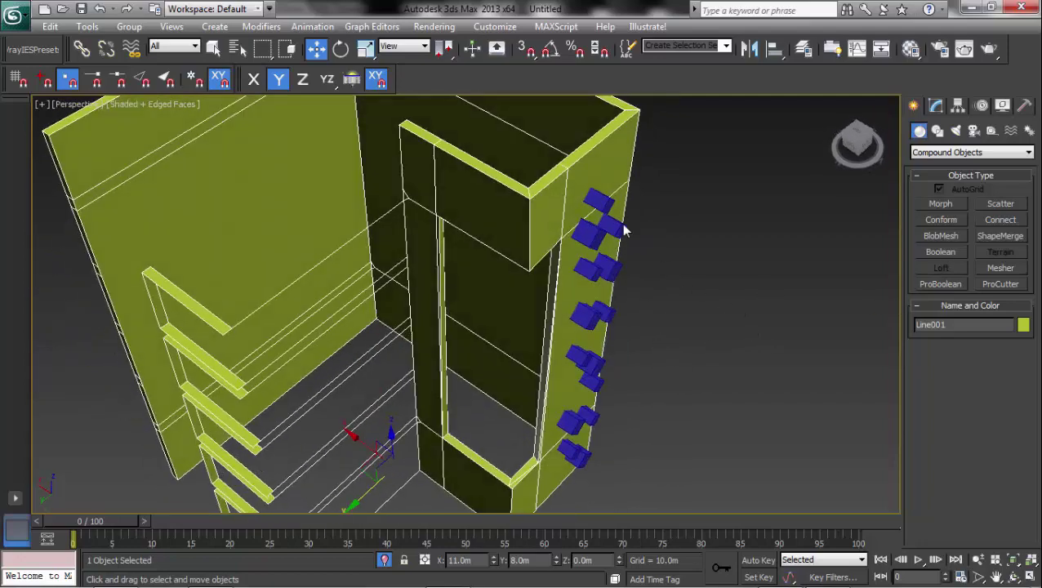
pyautogui.keyDown('alt'); pyautogui.moveTo(666, 276); pyautogui.dragTo(970, 259, button='middle'); pyautogui.keyUp('alt')
pyautogui.click(954, 253)
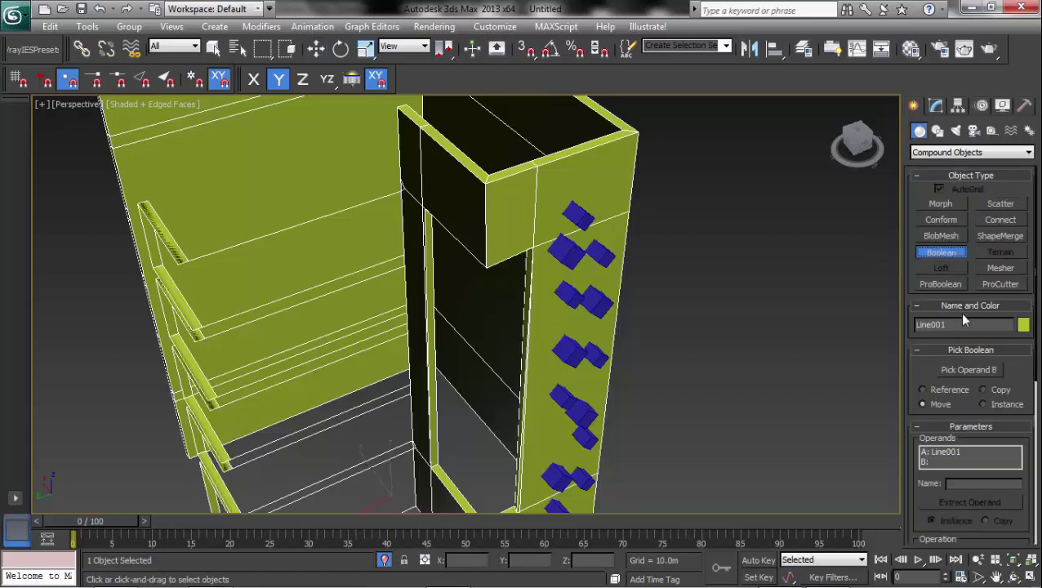
pyautogui.moveTo(776, 268); pyautogui.dragTo(776, 254, button='middle')
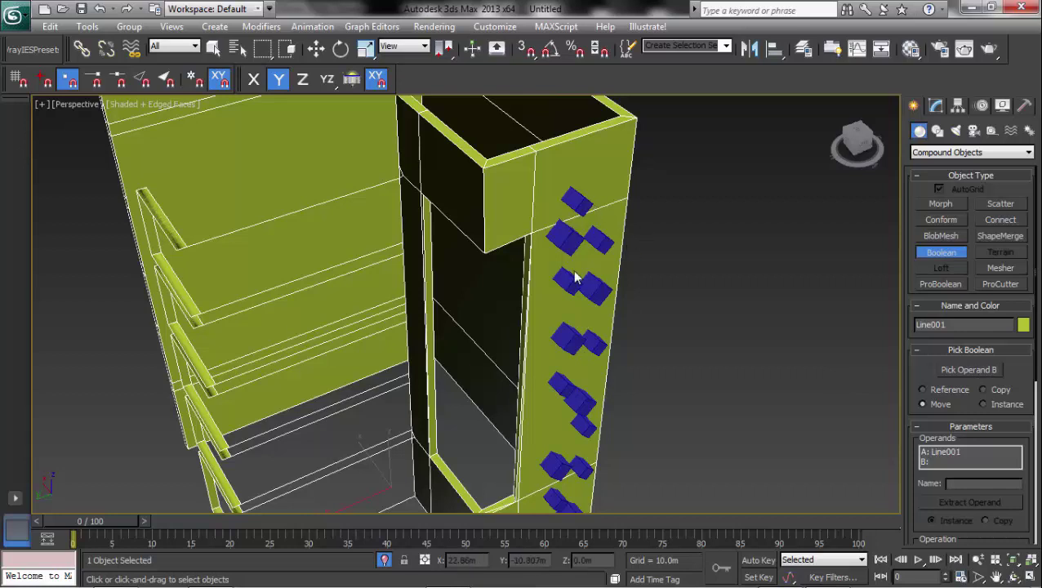
pyautogui.click(980, 372)
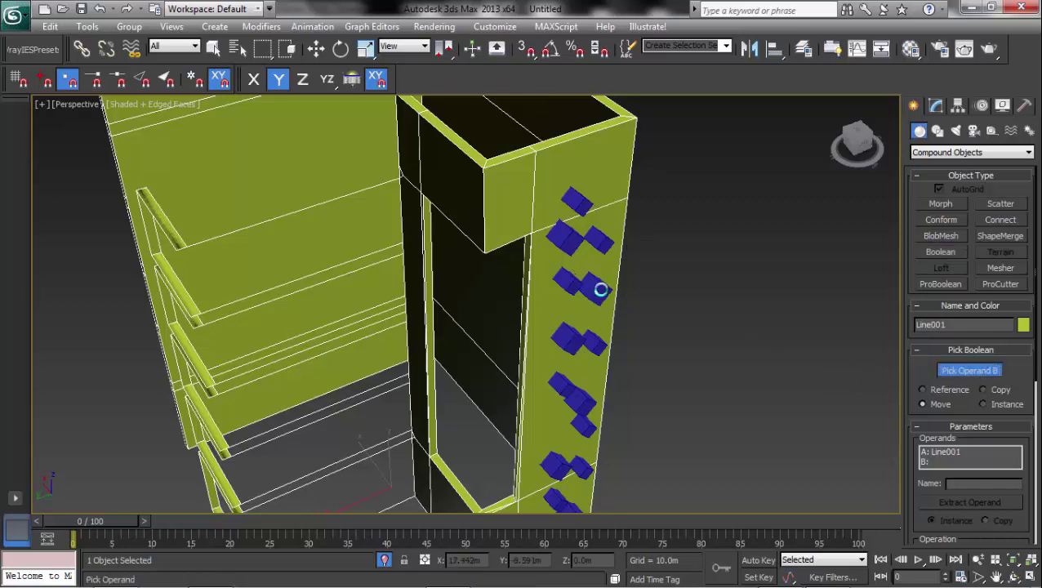
pyautogui.keyDown('alt'); pyautogui.moveTo(572, 307); pyautogui.dragTo(642, 371, button='middle'); pyautogui.keyUp('alt')
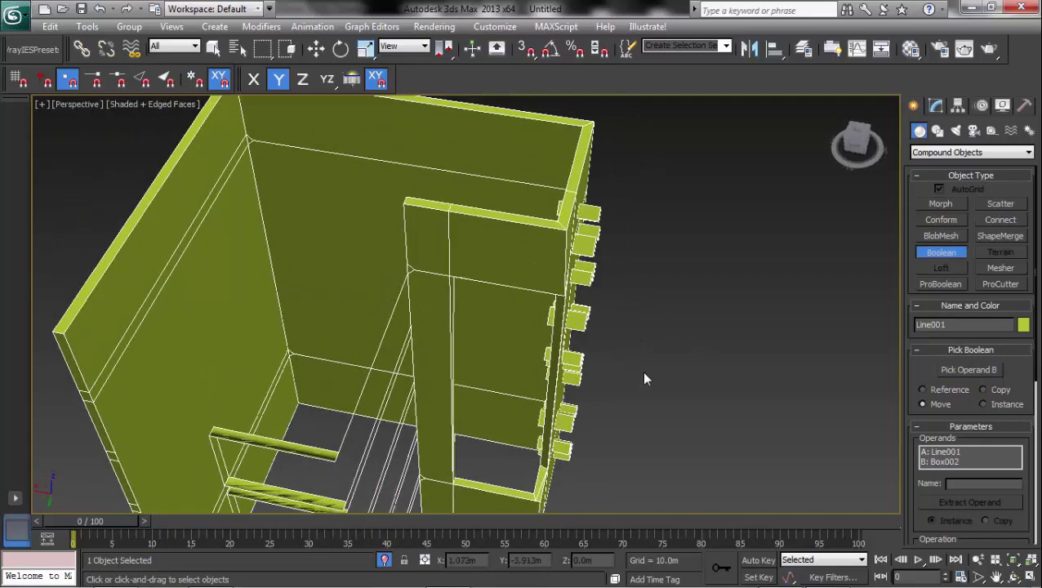
pyautogui.hotkey('ctrl', 'z')
pyautogui.press('w')
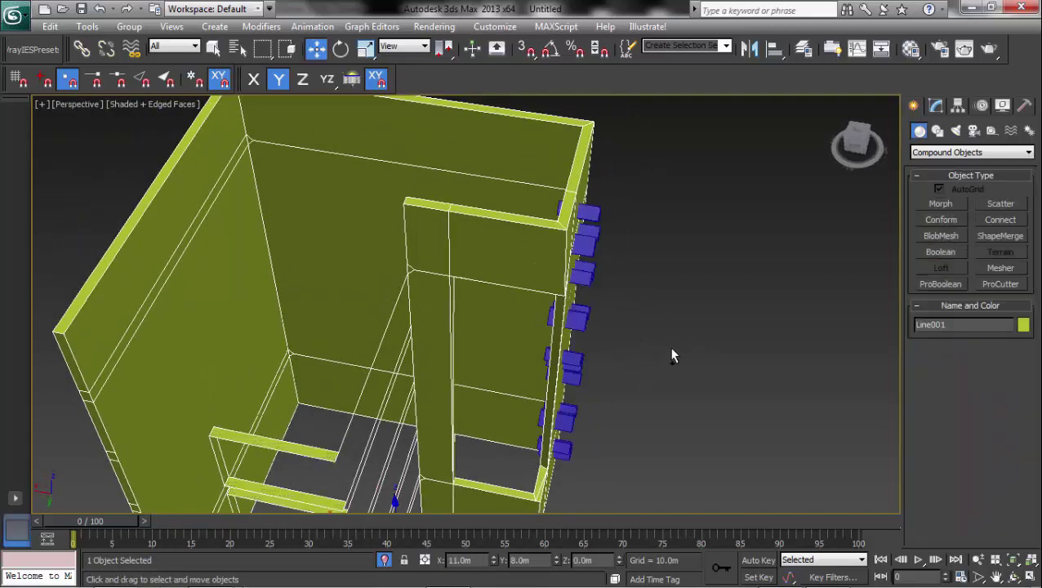
# - Subtract the diamond boxes from the green wall with ProBoolean to cut diamond openings through the side wall
pyautogui.click(936, 284)
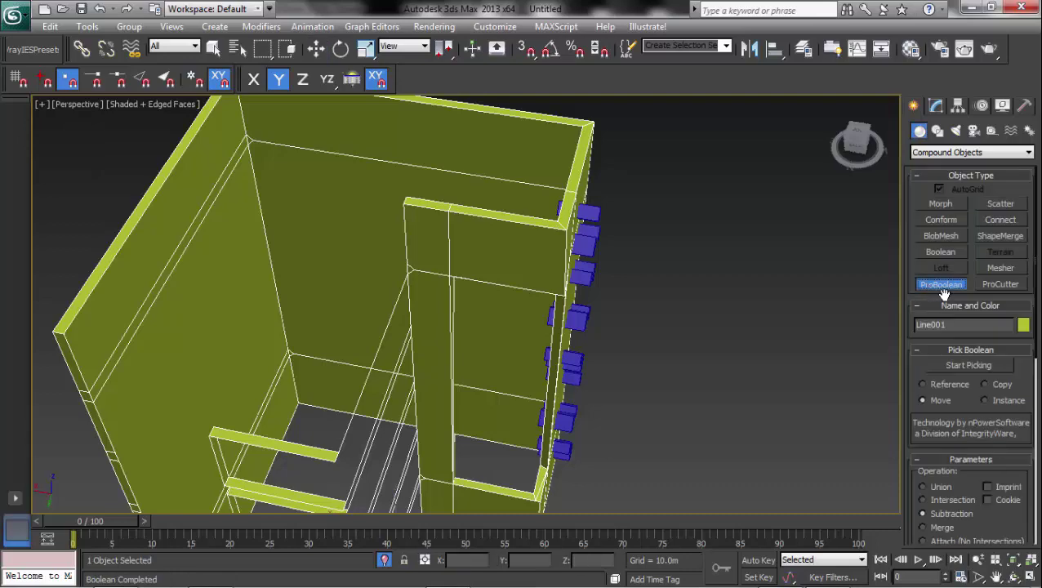
pyautogui.click(965, 364)
pyautogui.keyDown('alt'); pyautogui.moveTo(734, 368); pyautogui.dragTo(428, 304, button='middle'); pyautogui.keyUp('alt')
pyautogui.click(611, 368)
pyautogui.scroll(3, 427, 297)
pyautogui.moveTo(377, 263); pyautogui.dragTo(311, 302, button='middle')
pyautogui.moveTo(343, 306); pyautogui.dragTo(453, 302, button='middle')
pyautogui.scroll(-5, 455, 310)
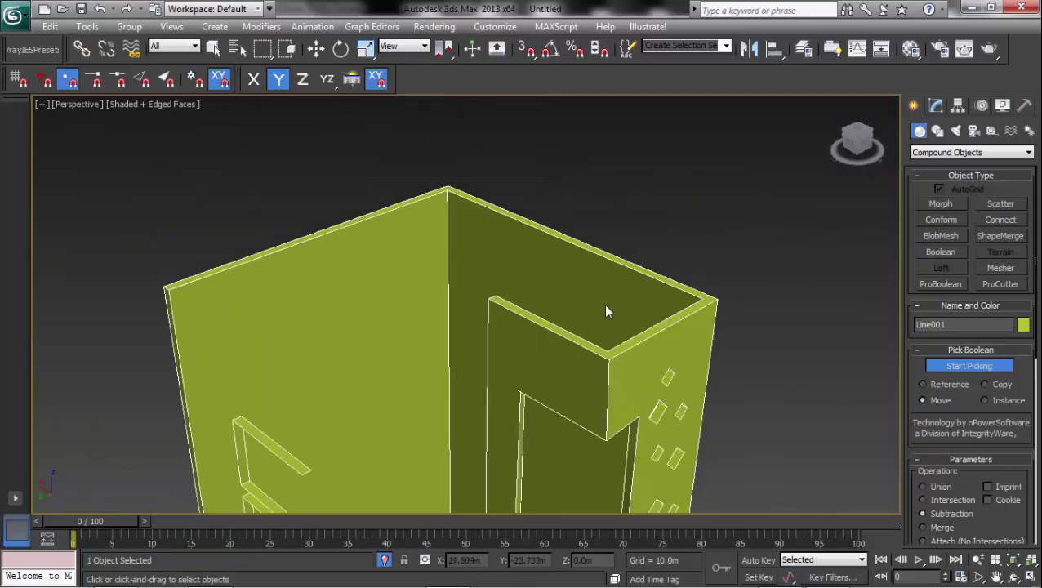
pyautogui.press('w')
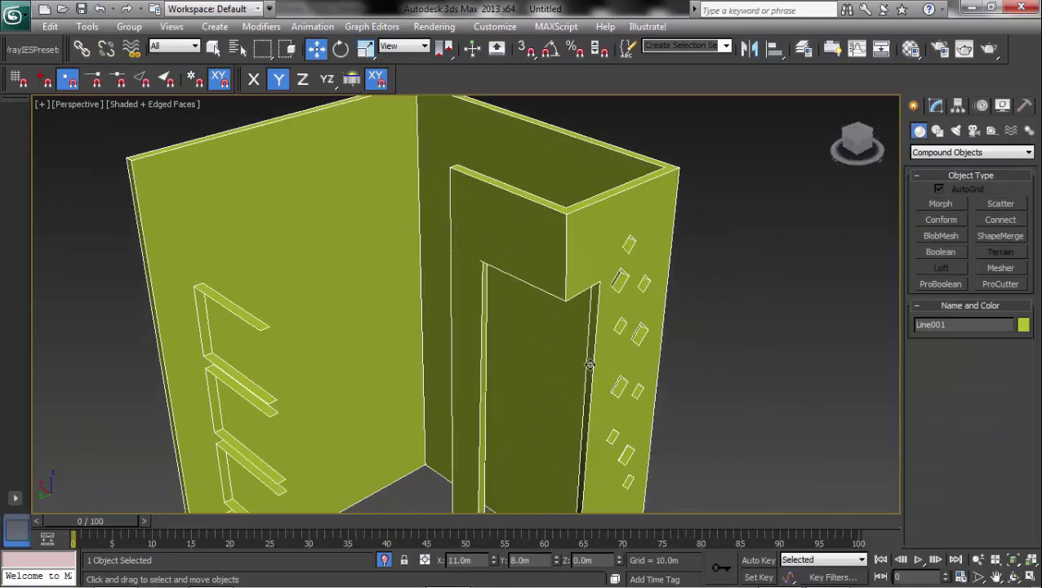
# - Exit isolation to show the whole building and view the side wall with its diamond openings
pyautogui.scroll(-6, 462, 294)
pyautogui.click(385, 560)
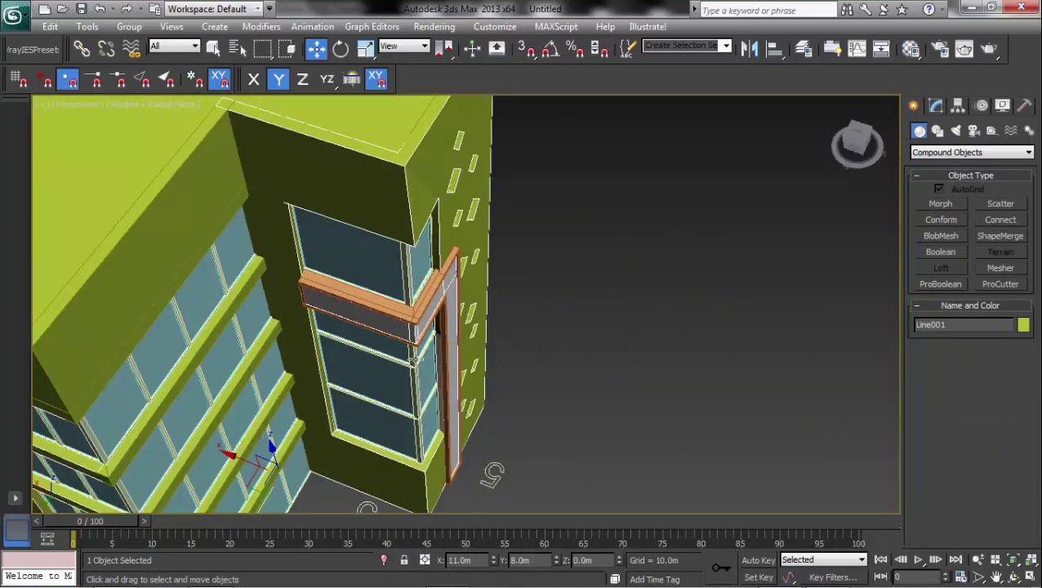
pyautogui.keyDown('alt'); pyautogui.moveTo(415, 359); pyautogui.dragTo(503, 327, button='middle'); pyautogui.keyUp('alt')
pyautogui.scroll(-4, 505, 344)
pyautogui.keyDown('alt'); pyautogui.moveTo(590, 350); pyautogui.dragTo(582, 379, button='middle'); pyautogui.keyUp('alt')
pyautogui.scroll(5, 642, 396)
pyautogui.moveTo(659, 400); pyautogui.dragTo(620, 366, button='middle')
# - Switch to the reference render in Windows Photo Viewer and examine the building's side wall
pyautogui.click(841, 576)
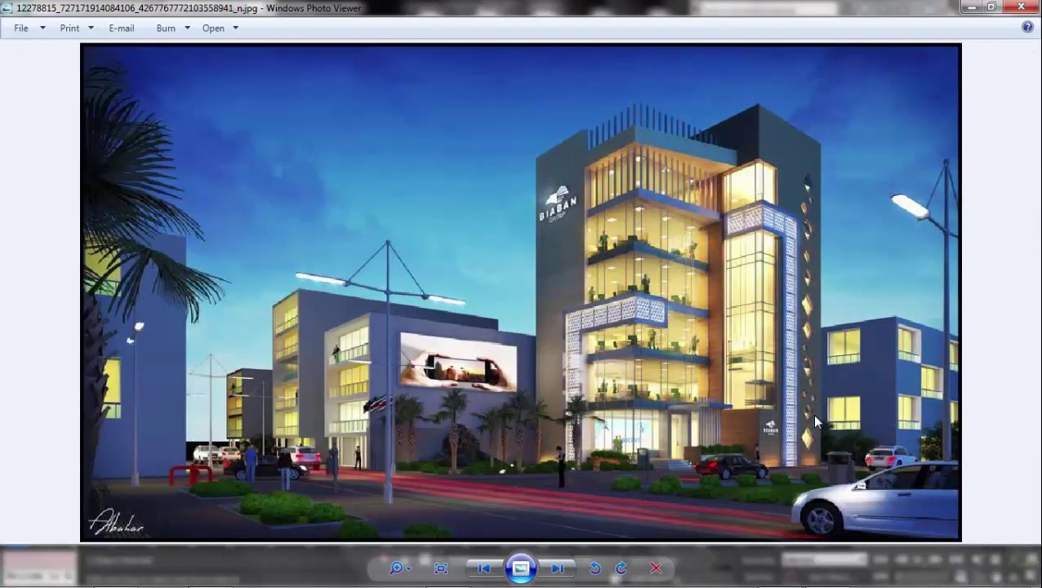
pyautogui.moveTo(740, 583)
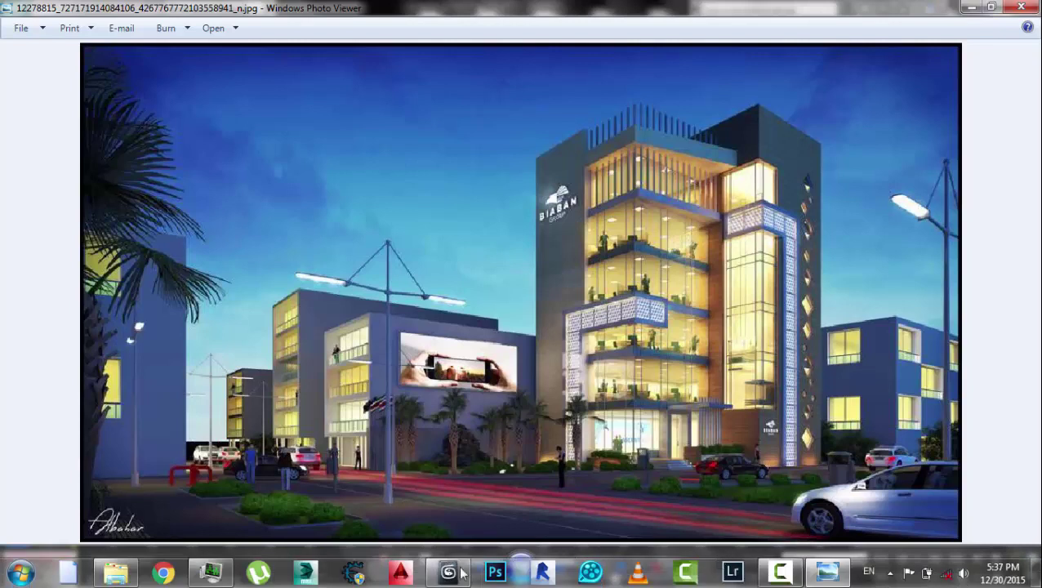
pyautogui.click(782, 574)
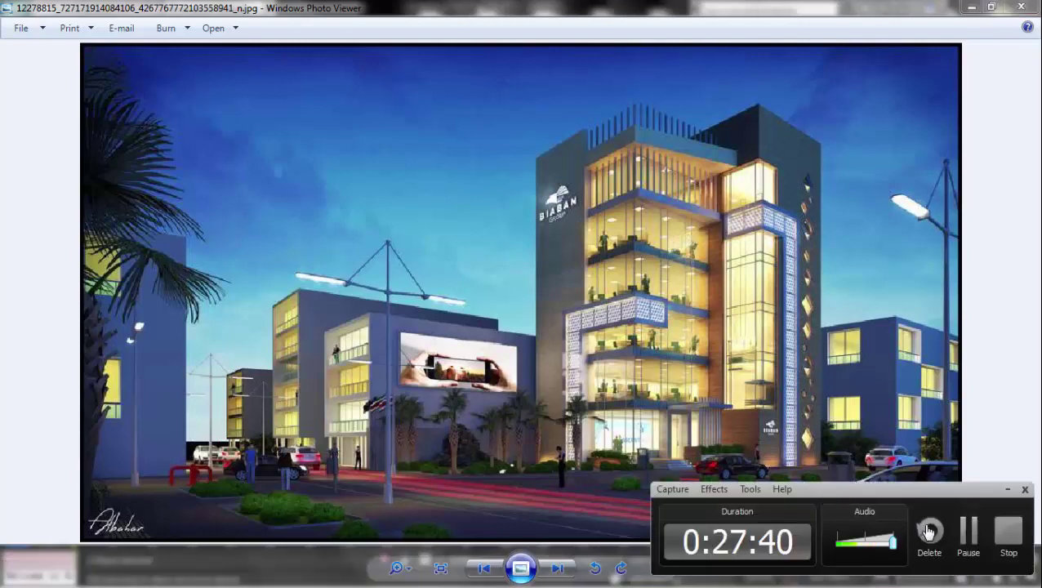
# - Examine the reference image of the pointed-arch building in Windows Photo Viewer and return to 3ds Max
pyautogui.click(968, 532)
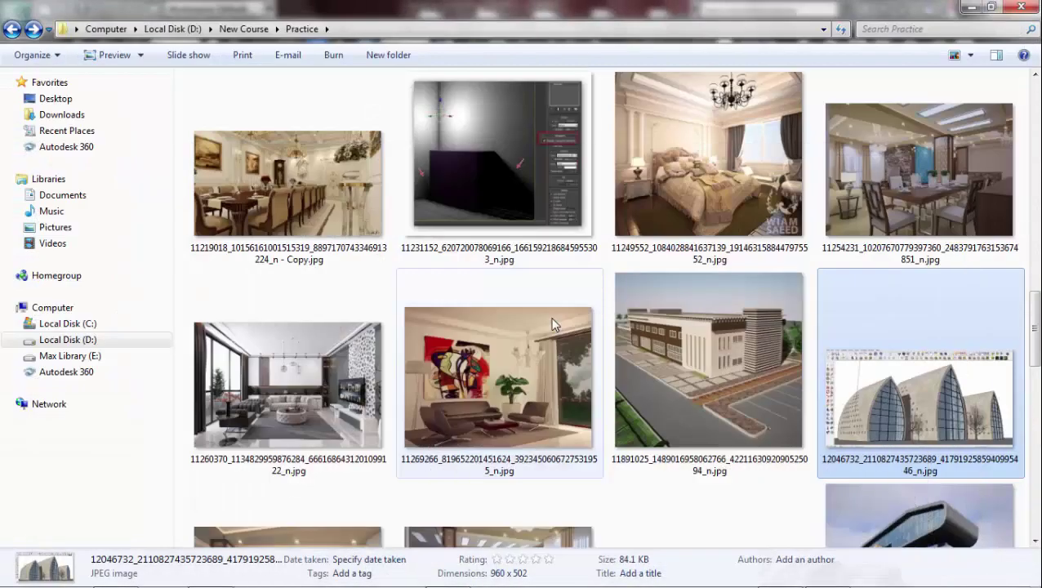
pyautogui.moveTo(552, 325); pyautogui.dragTo(561, 274, button='right')
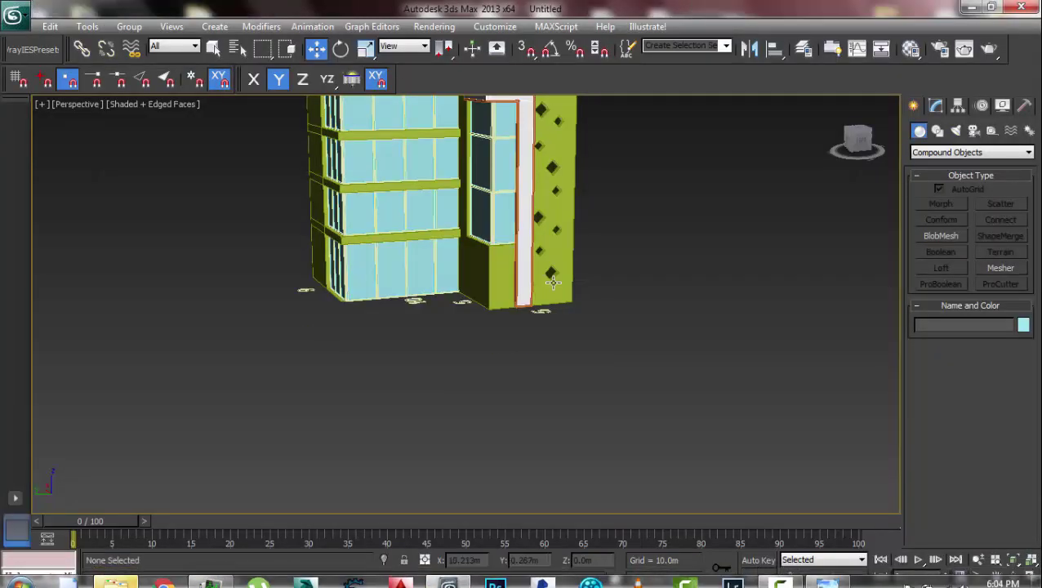
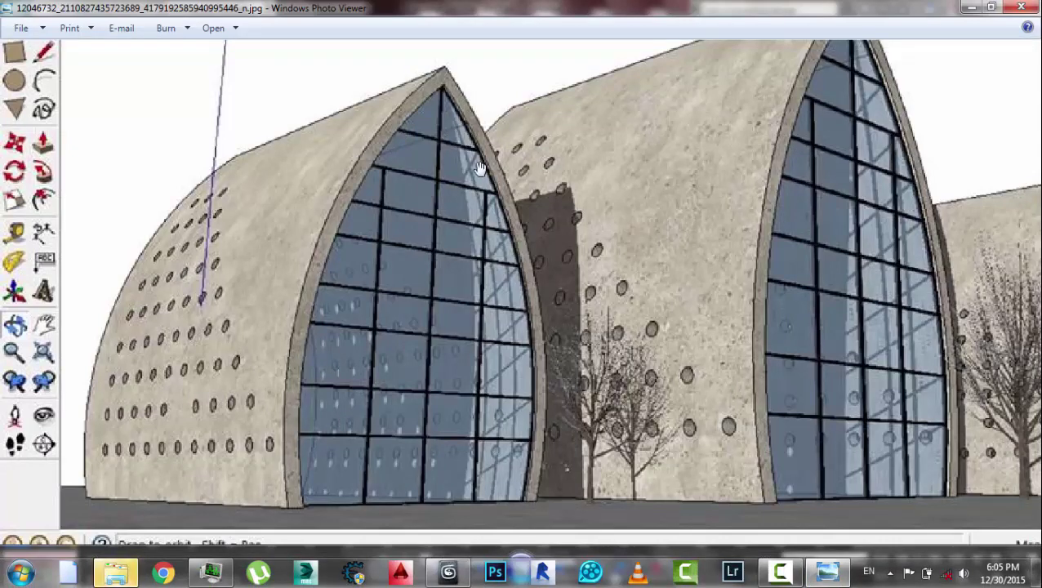
pyautogui.click(449, 572)
# - Switch the viewport to the Front view with empty space beside the building for new geometry
pyautogui.moveTo(567, 304); pyautogui.dragTo(531, 255, button='middle')
pyautogui.scroll(5, 537, 258)
pyautogui.press('f')
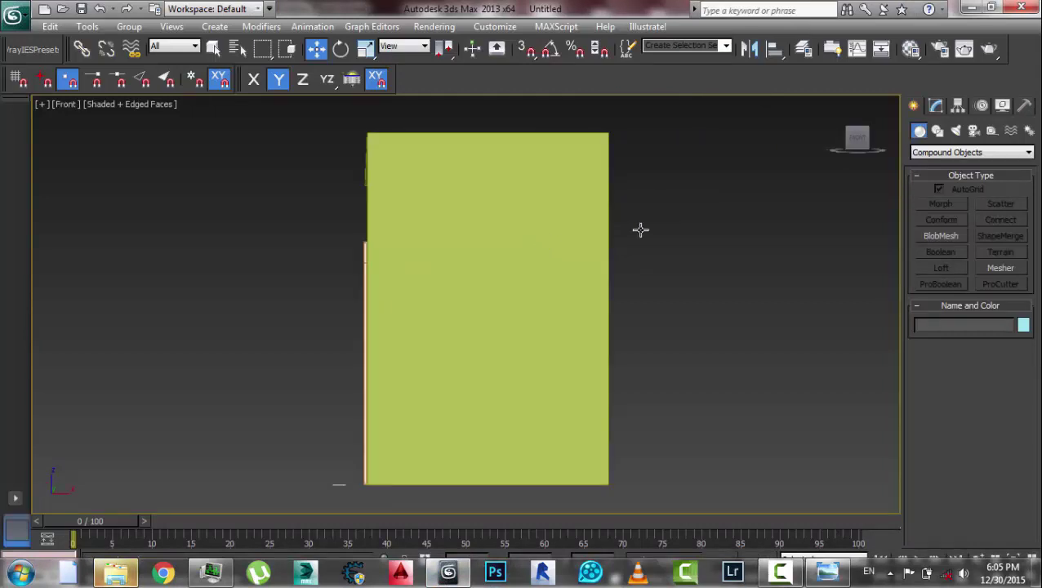
pyautogui.moveTo(639, 230); pyautogui.dragTo(481, 180, button='middle')
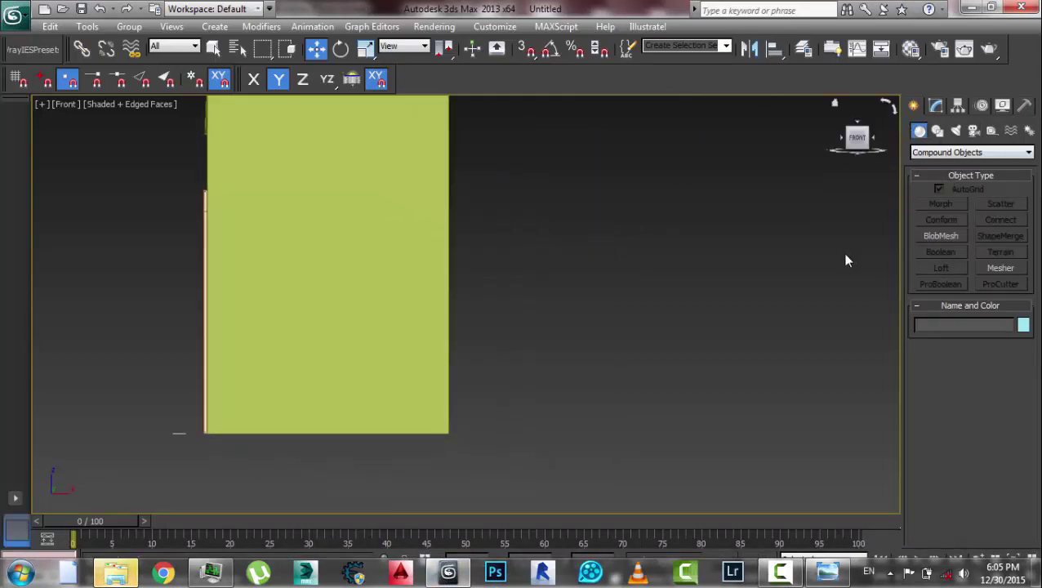
pyautogui.moveTo(814, 263); pyautogui.dragTo(876, 296, button='middle')
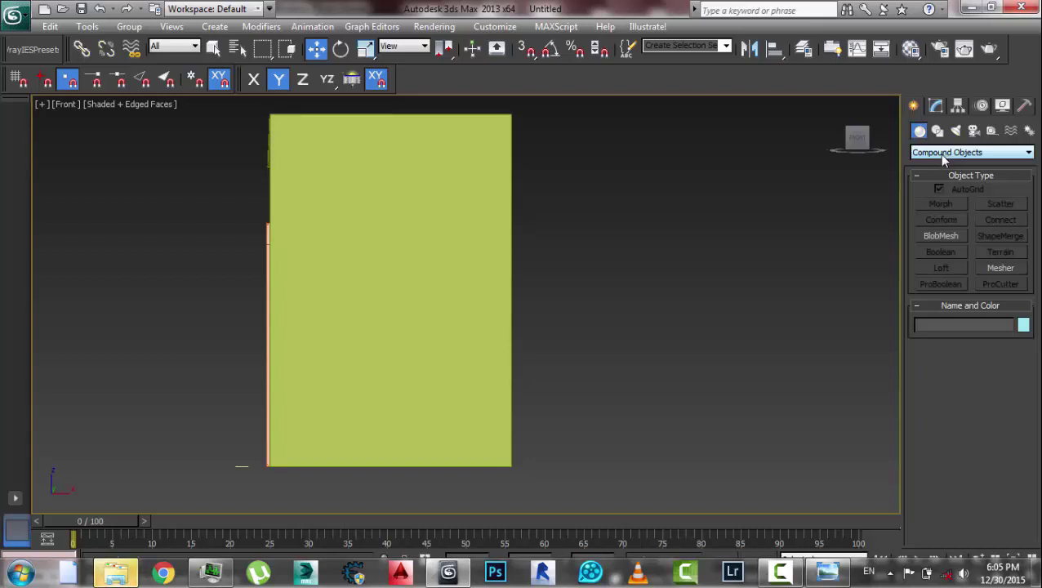
pyautogui.moveTo(618, 263); pyautogui.dragTo(602, 259, button='middle')
pyautogui.click(985, 153)
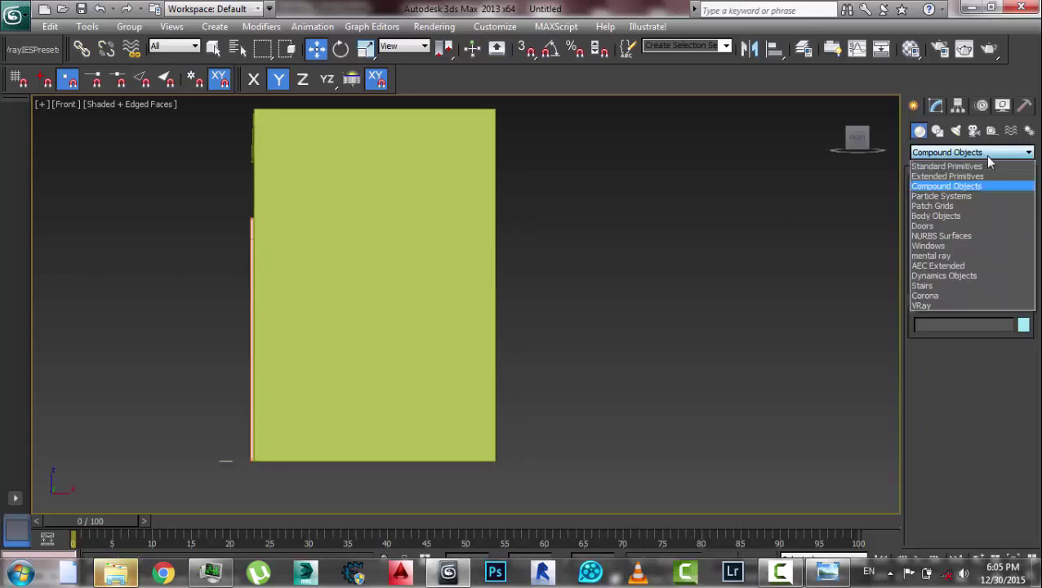
pyautogui.click(932, 168)
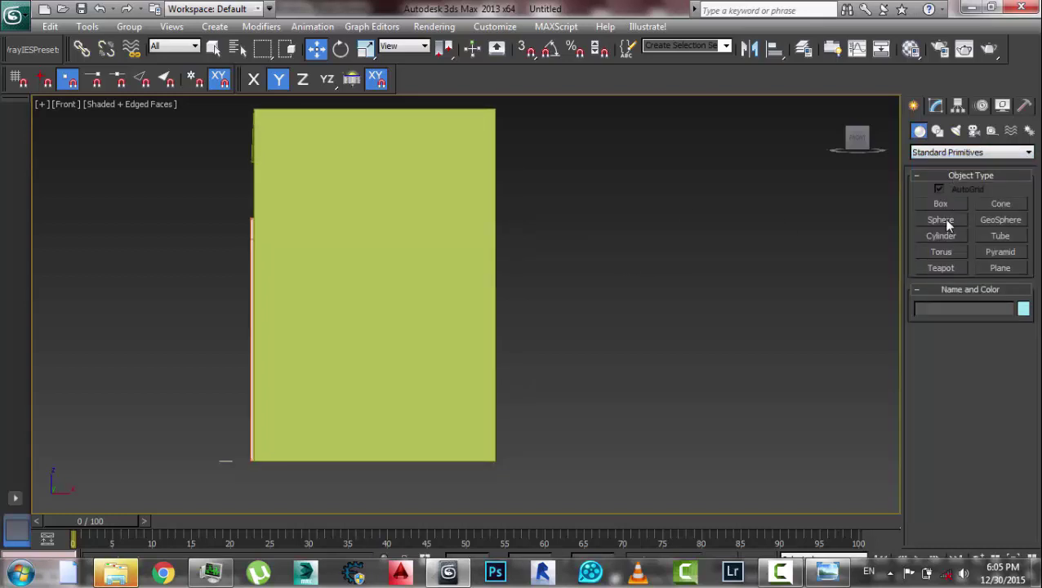
pyautogui.moveTo(640, 187); pyautogui.dragTo(586, 178, button='middle')
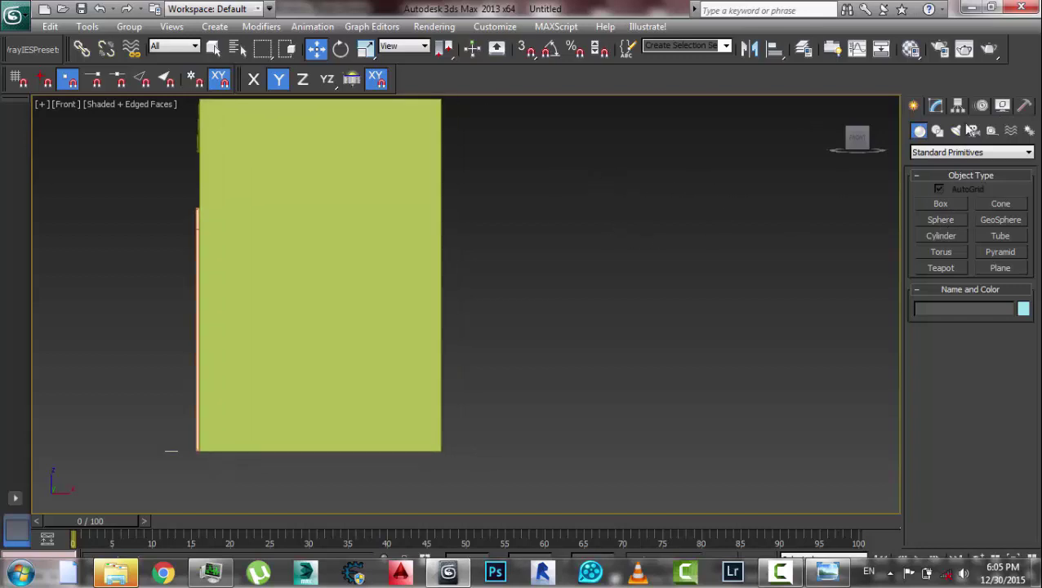
# - Activate the Line spline tool with AutoGrid turned off and show the grid in the Front view
pyautogui.click(938, 131)
pyautogui.moveTo(612, 227); pyautogui.dragTo(524, 228, button='middle')
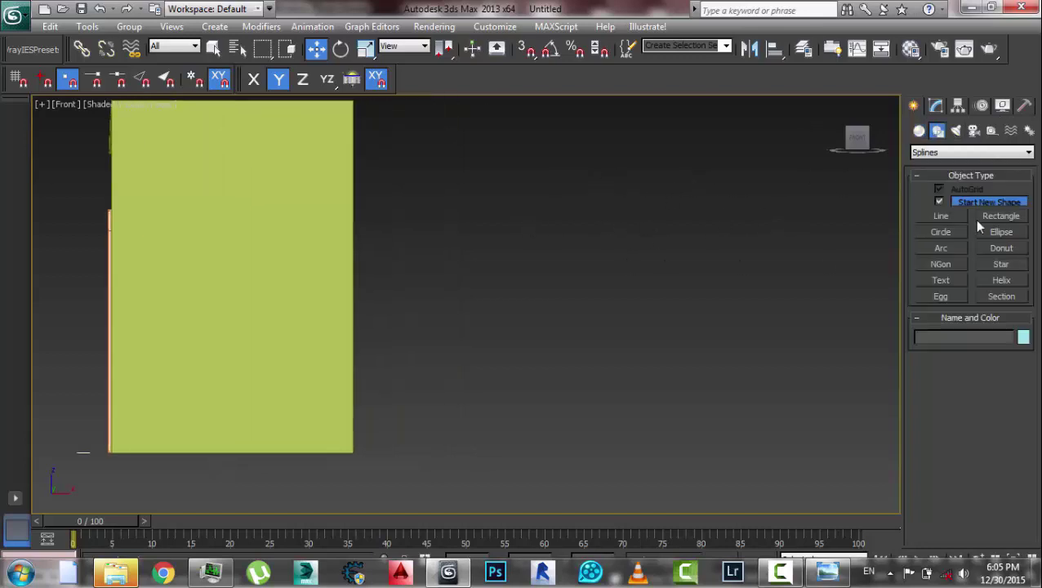
pyautogui.click(956, 219)
pyautogui.moveTo(687, 259); pyautogui.dragTo(616, 252, button='middle')
pyautogui.scroll(-2, 859, 195)
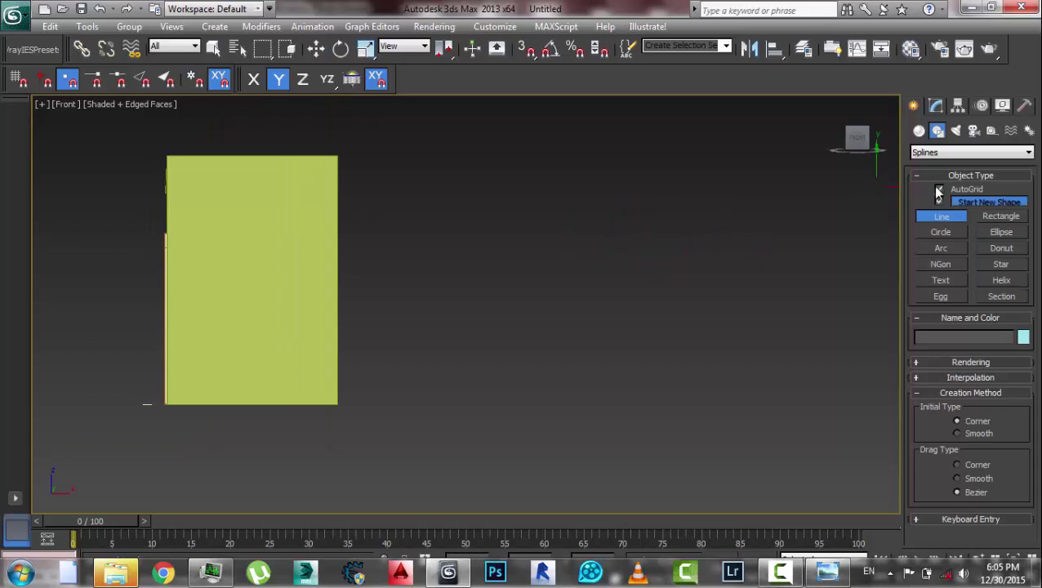
pyautogui.moveTo(710, 257); pyautogui.dragTo(621, 274, button='middle')
pyautogui.press('g')
# - Draw an open three-point line beside the building, rising from the ground line to a peak and back down
pyautogui.click(629, 234)
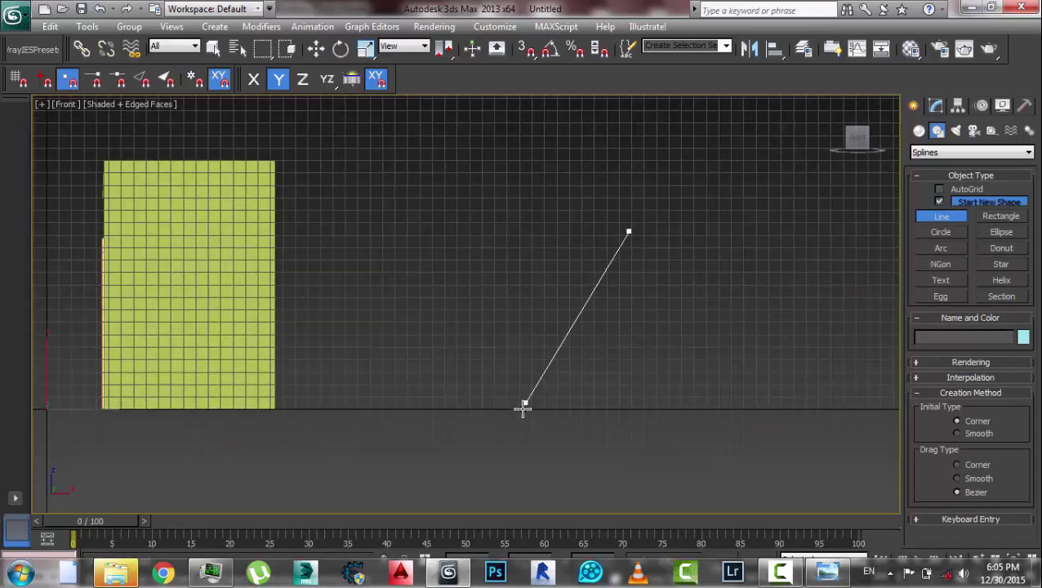
pyautogui.rightClick(744, 360)
pyautogui.click(538, 406)
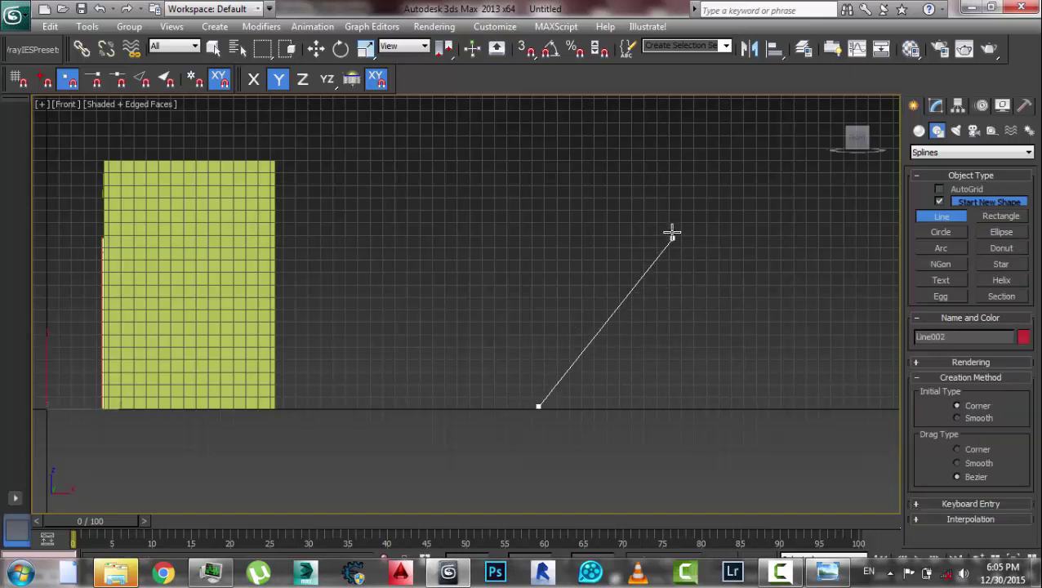
pyautogui.click(652, 190)
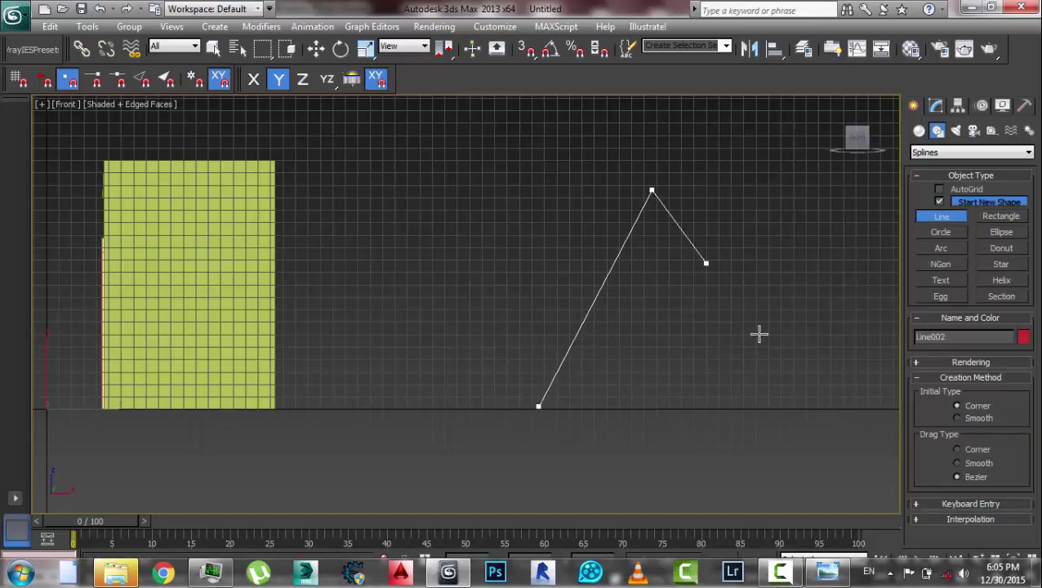
pyautogui.click(819, 406)
pyautogui.rightClick(819, 406)
pyautogui.moveTo(718, 252); pyautogui.dragTo(705, 246, button='middle')
pyautogui.rightClick(895, 127)
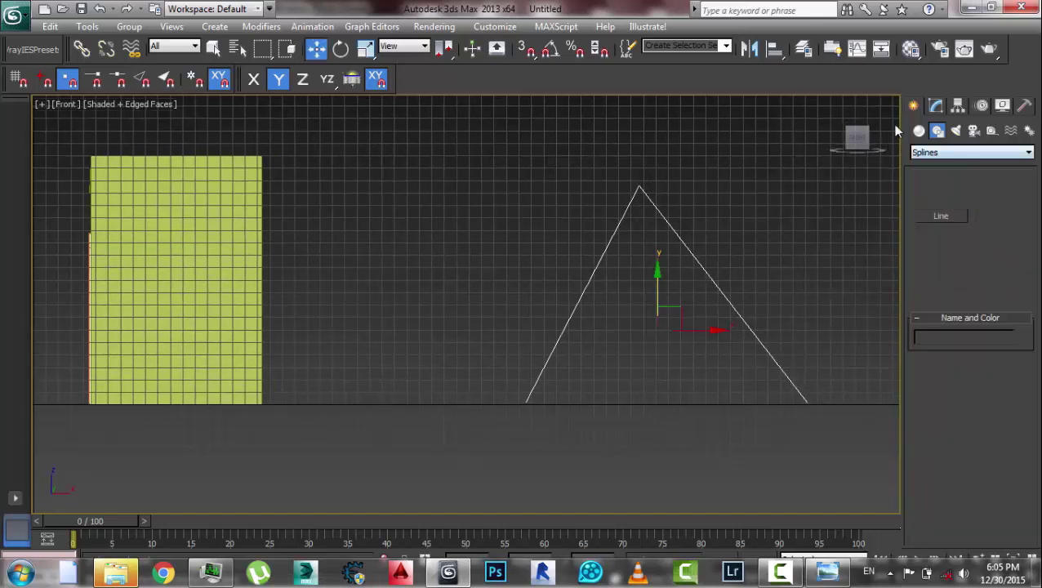
# - Move the line's peak vertex along X until it is centred between the two base vertices
pyautogui.click(936, 106)
pyautogui.click(951, 350)
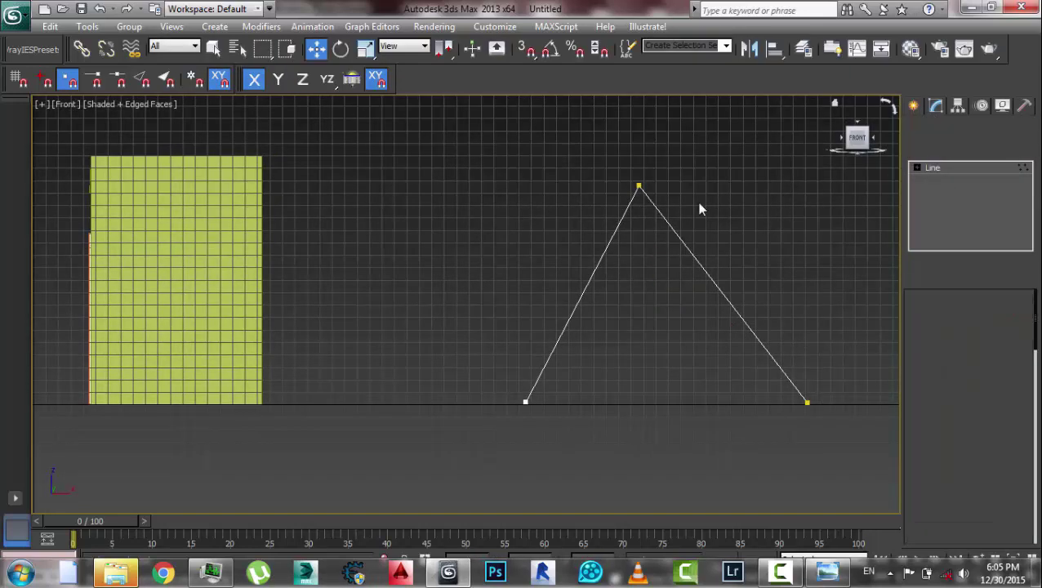
pyautogui.click(639, 187)
pyautogui.moveTo(676, 187); pyautogui.dragTo(702, 188)
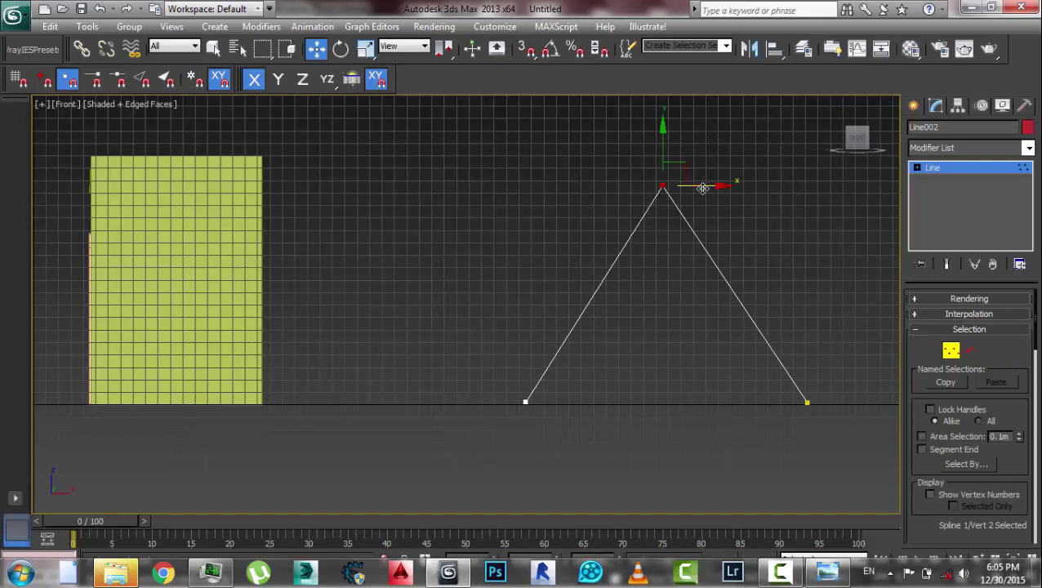
# - Refine the line by inserting one vertex near the middle of each sloping side
pyautogui.scroll(-5, 1034, 411)
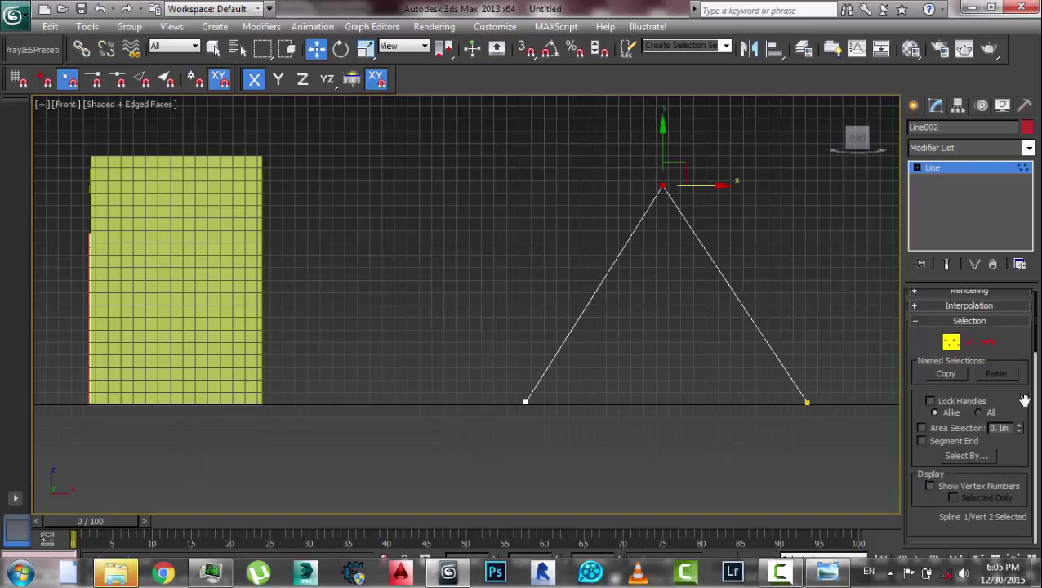
pyautogui.click(941, 516)
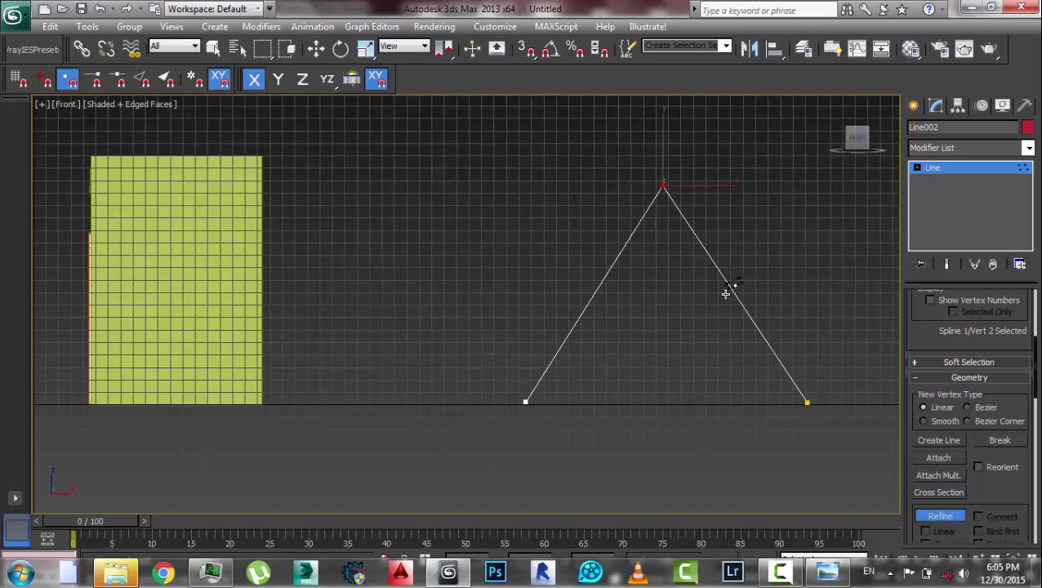
pyautogui.rightClick(738, 229)
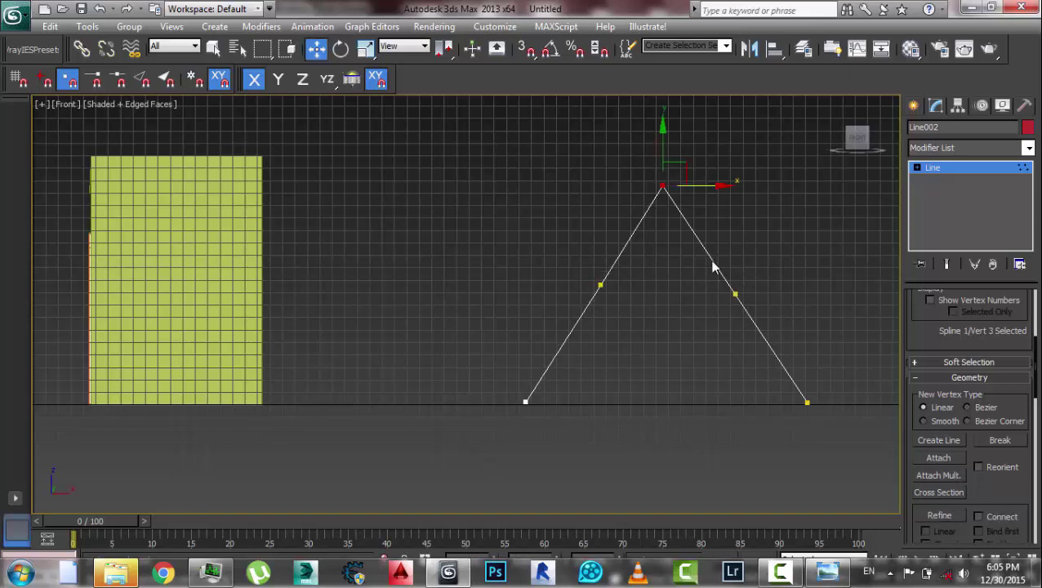
# - Pull the left side's middle Bezier vertex outward to bend that side into an arch curve
pyautogui.moveTo(710, 256); pyautogui.dragTo(704, 244, button='middle')
pyautogui.moveTo(574, 255); pyautogui.dragTo(637, 322)
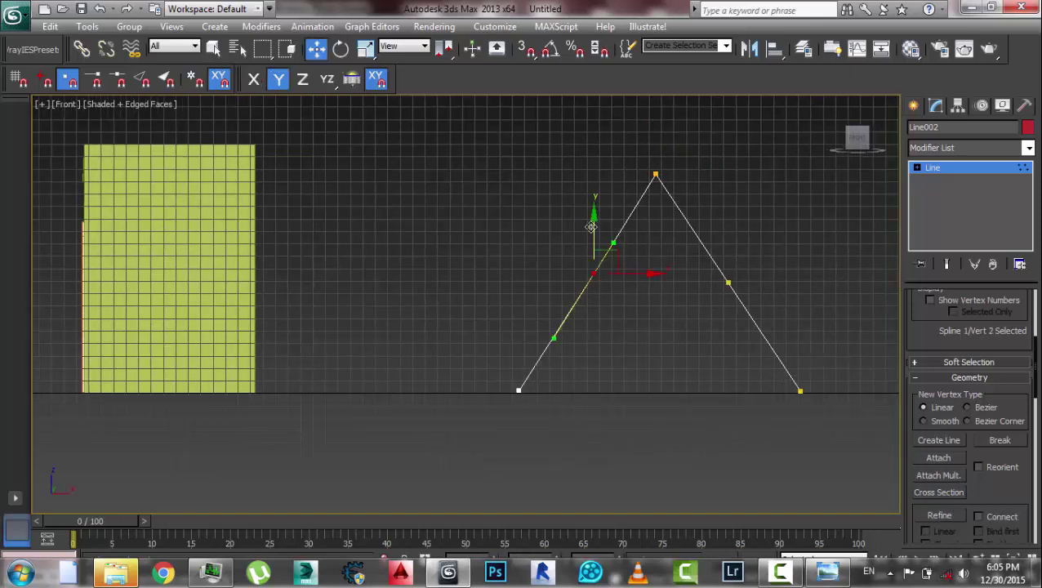
pyautogui.moveTo(597, 220); pyautogui.dragTo(598, 226)
pyautogui.moveTo(626, 279); pyautogui.dragTo(570, 245)
# - Move the right side's middle vertex outward, make it Bezier and adjust its handles to mirror the left curve
pyautogui.click(728, 283)
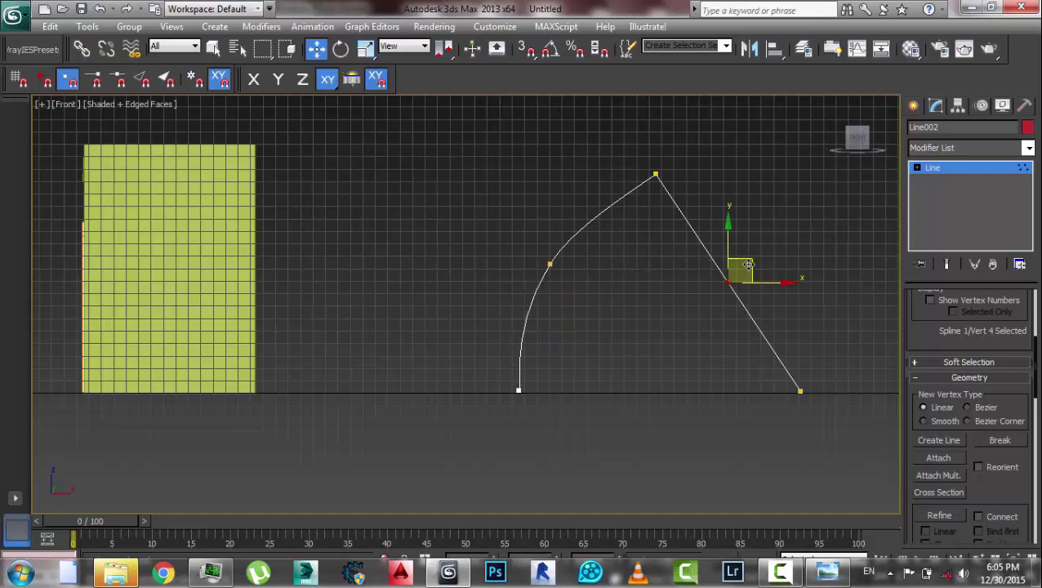
pyautogui.moveTo(745, 276); pyautogui.dragTo(776, 265)
pyautogui.rightClick(762, 264)
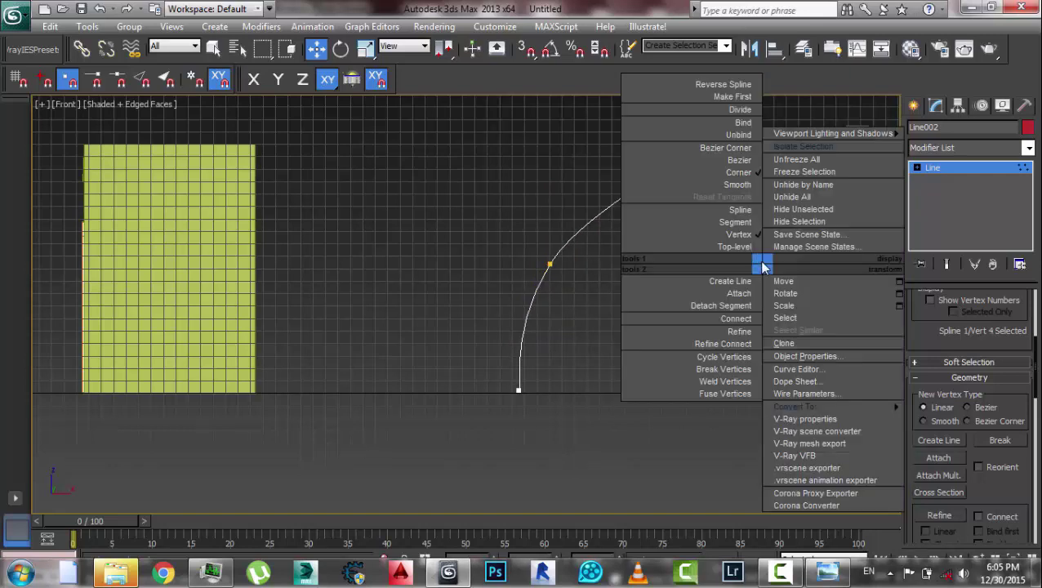
pyautogui.click(727, 174)
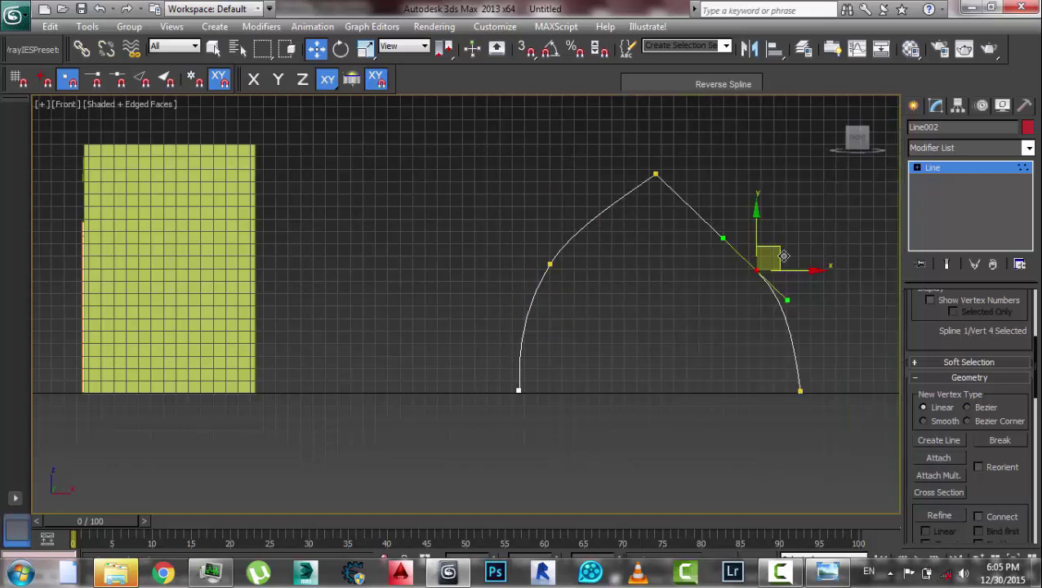
pyautogui.moveTo(776, 248); pyautogui.dragTo(779, 236)
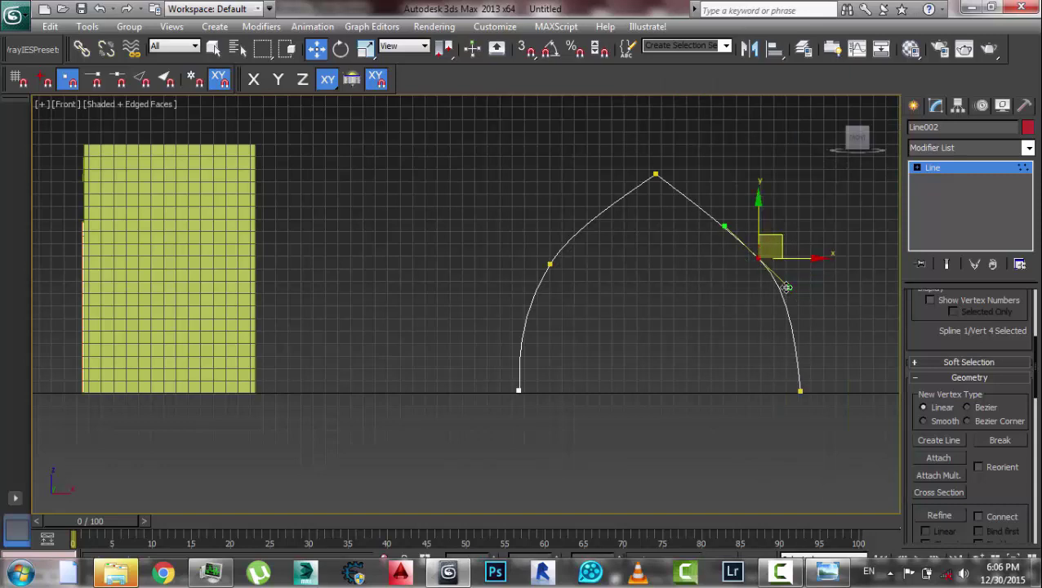
pyautogui.moveTo(786, 290); pyautogui.dragTo(786, 293)
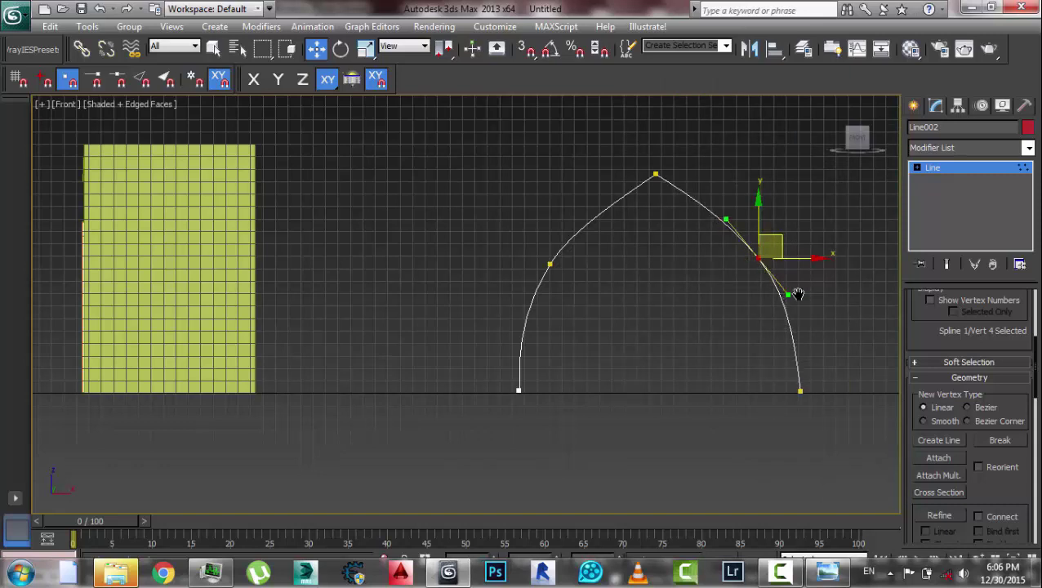
# - Outline the whole arch spline to turn it into a thin closed arch profile
pyautogui.moveTo(798, 294); pyautogui.dragTo(774, 306, button='middle')
pyautogui.click(917, 167)
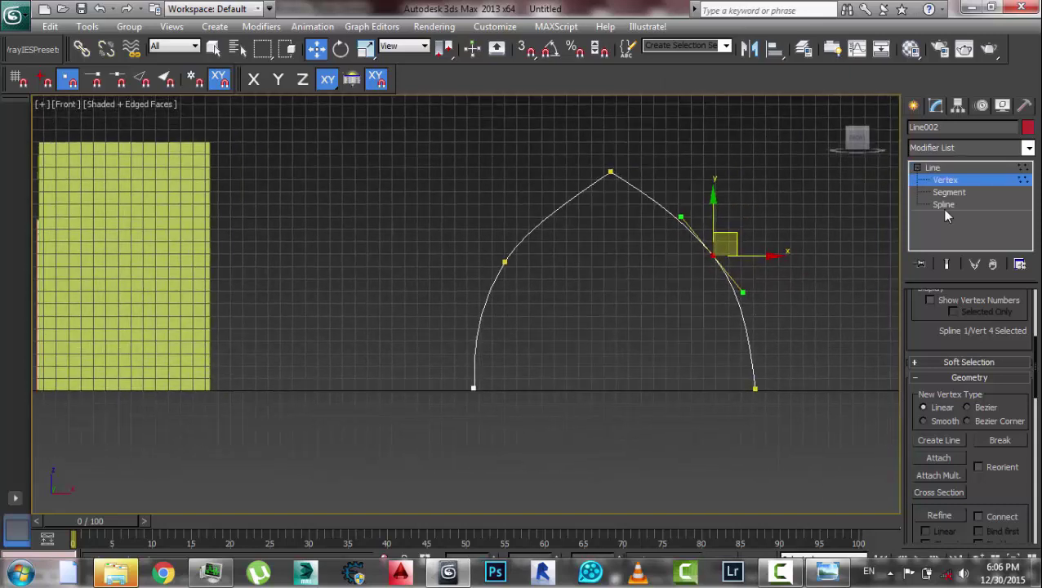
pyautogui.click(944, 205)
pyautogui.click(745, 310)
pyautogui.moveTo(977, 440); pyautogui.dragTo(977, 286)
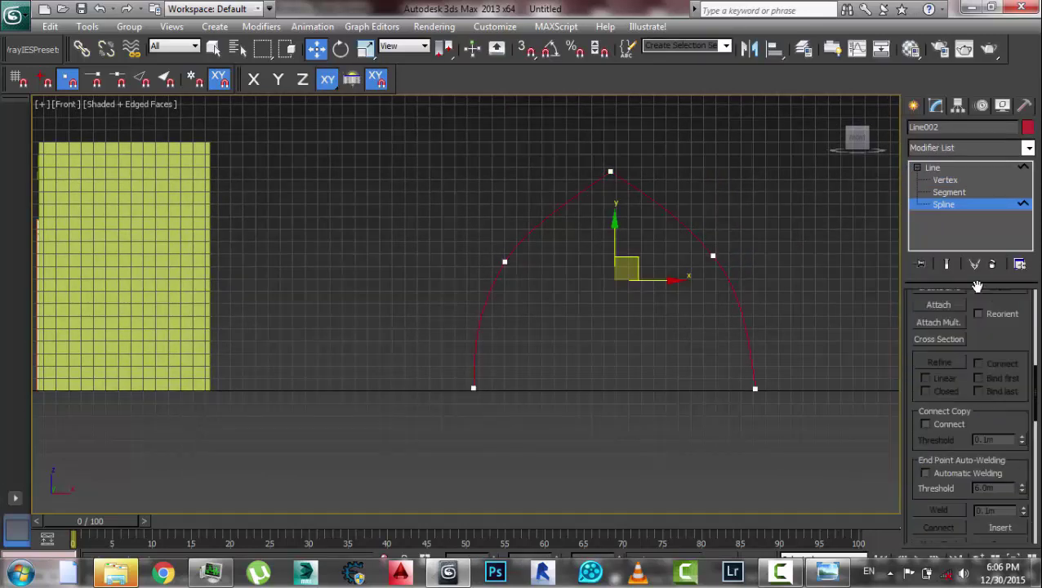
pyautogui.scroll(-5, 973, 340)
pyautogui.moveTo(952, 395); pyautogui.dragTo(953, 393)
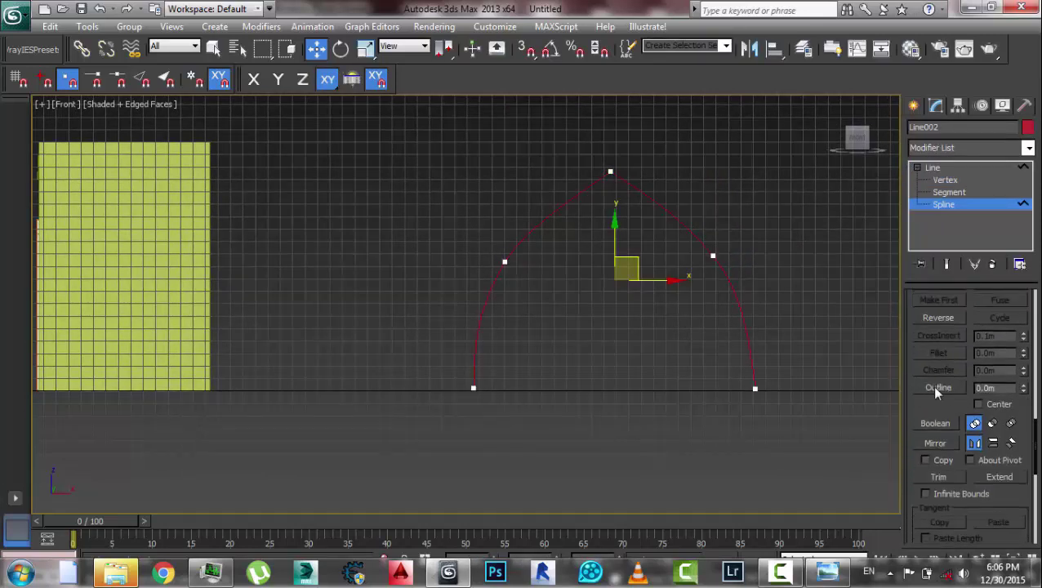
pyautogui.click(940, 388)
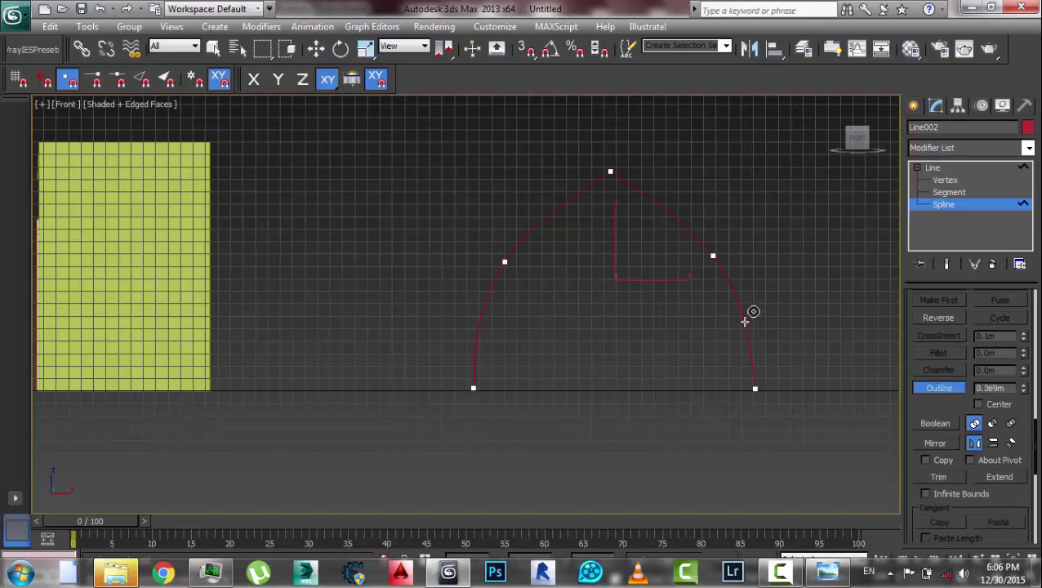
pyautogui.moveTo(745, 321); pyautogui.dragTo(752, 310)
pyautogui.rightClick(822, 450)
# - Check the pointed-arch building in the reference image and return to 3ds Max
pyautogui.click(829, 574)
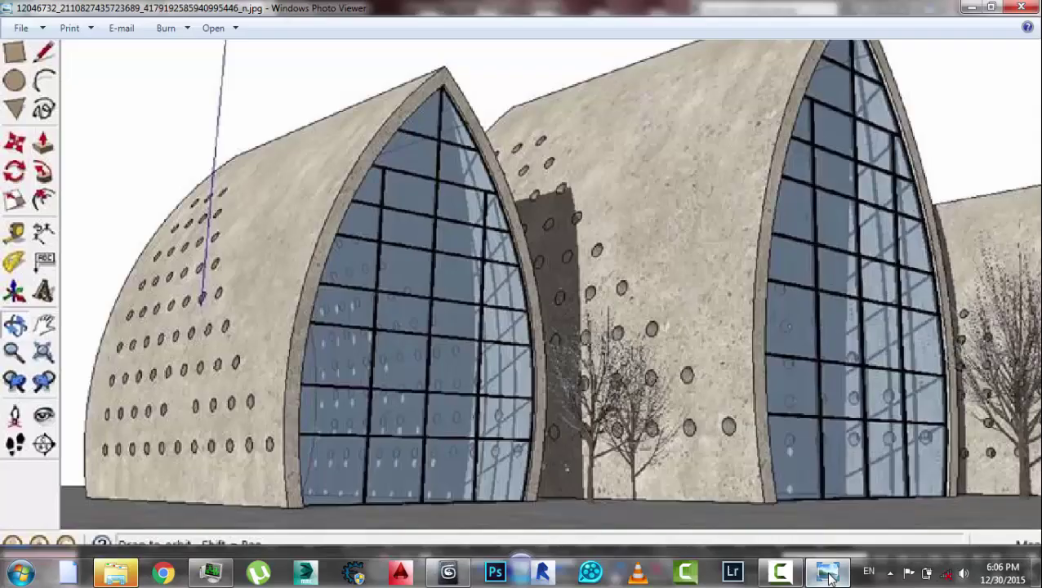
pyautogui.click(789, 575)
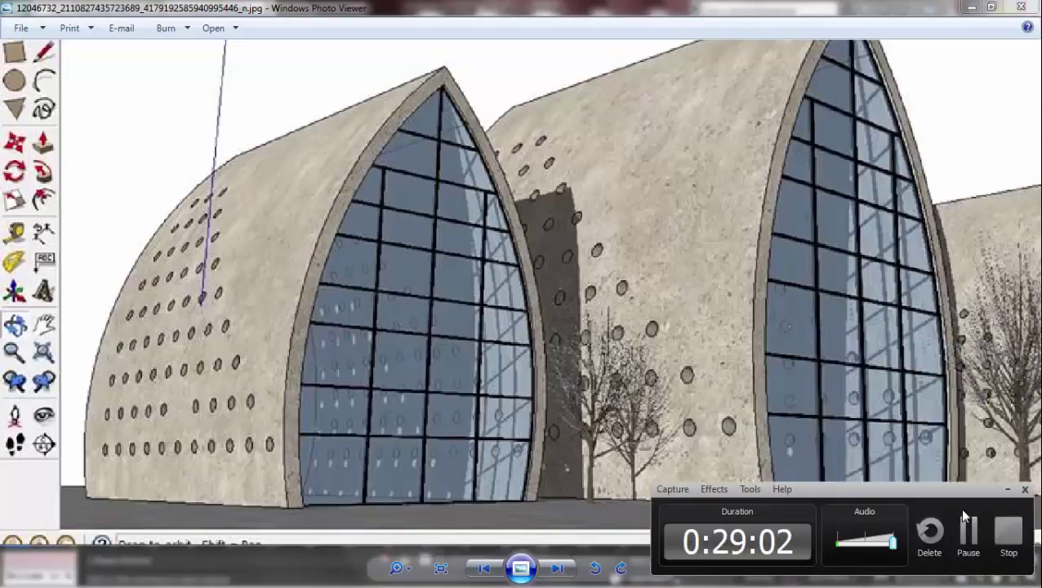
pyautogui.click(1006, 490)
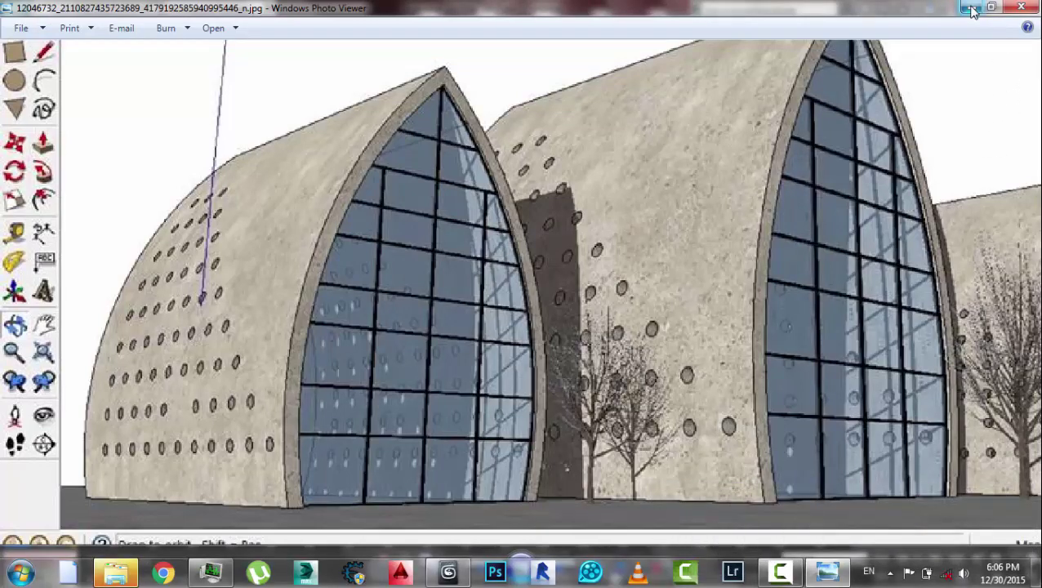
pyautogui.click(972, 8)
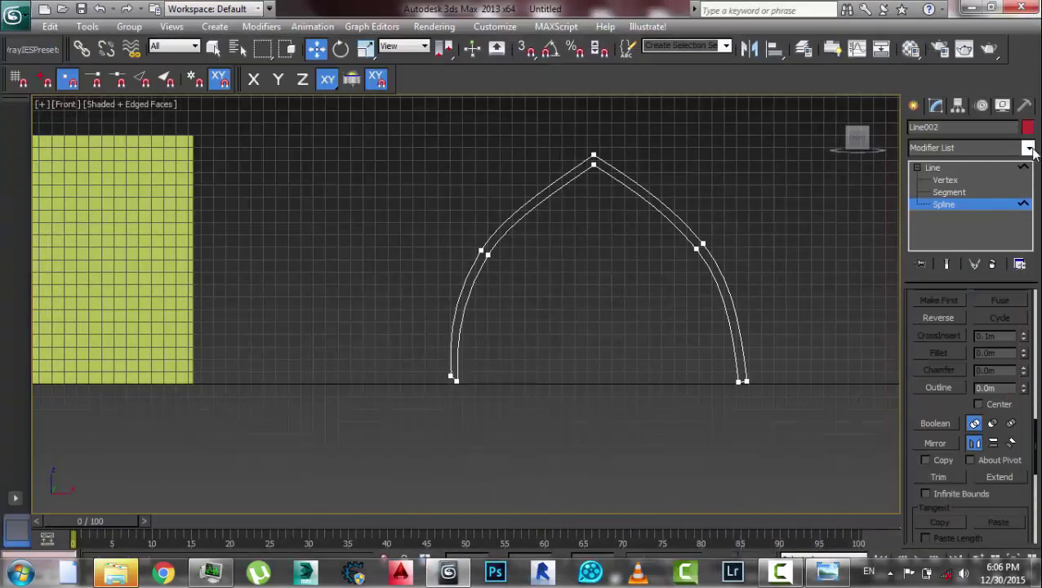
# - Extrude the closed arch profile 20 m into a thin vaulted shell
pyautogui.click(1030, 147)
pyautogui.press('e')
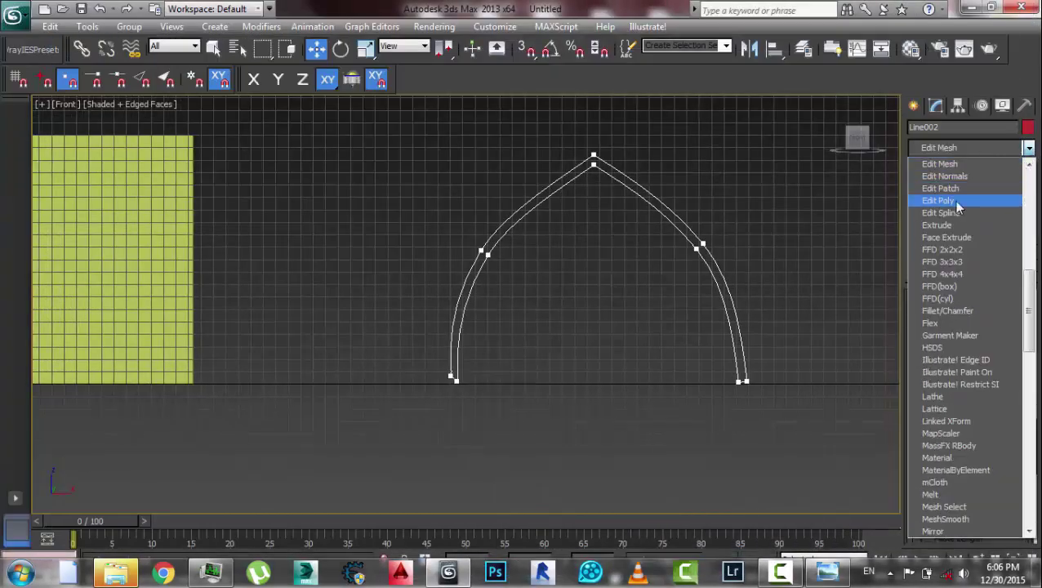
pyautogui.click(937, 224)
pyautogui.scroll(-3, 484, 274)
pyautogui.keyDown('alt'); pyautogui.moveTo(483, 275); pyautogui.dragTo(490, 245, button='middle'); pyautogui.keyUp('alt')
pyautogui.scroll(2, 527, 301)
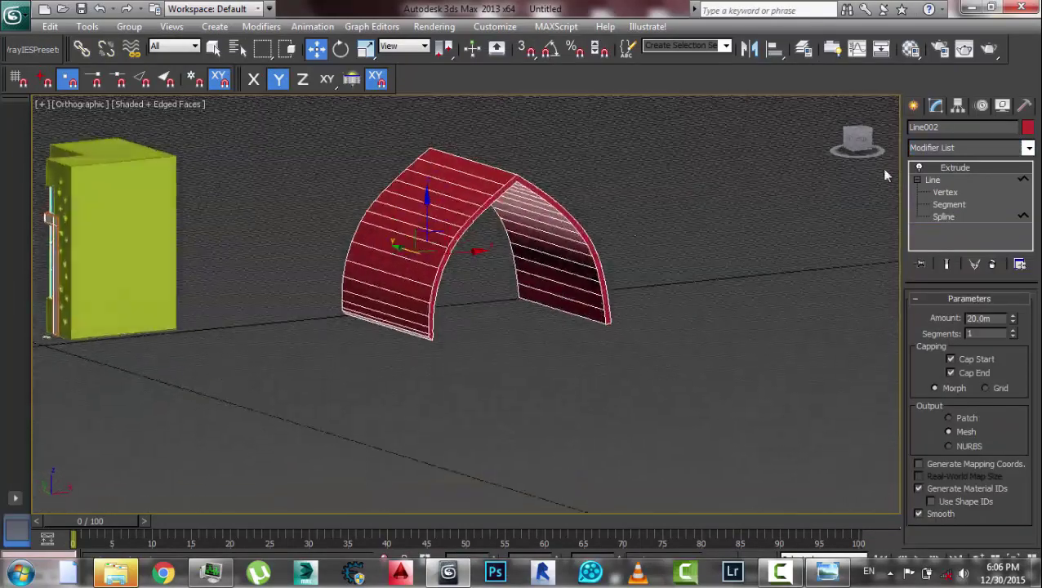
# - Add an Edit Poly modifier to the extruded arch shell in the Perspective view
pyautogui.press('p')
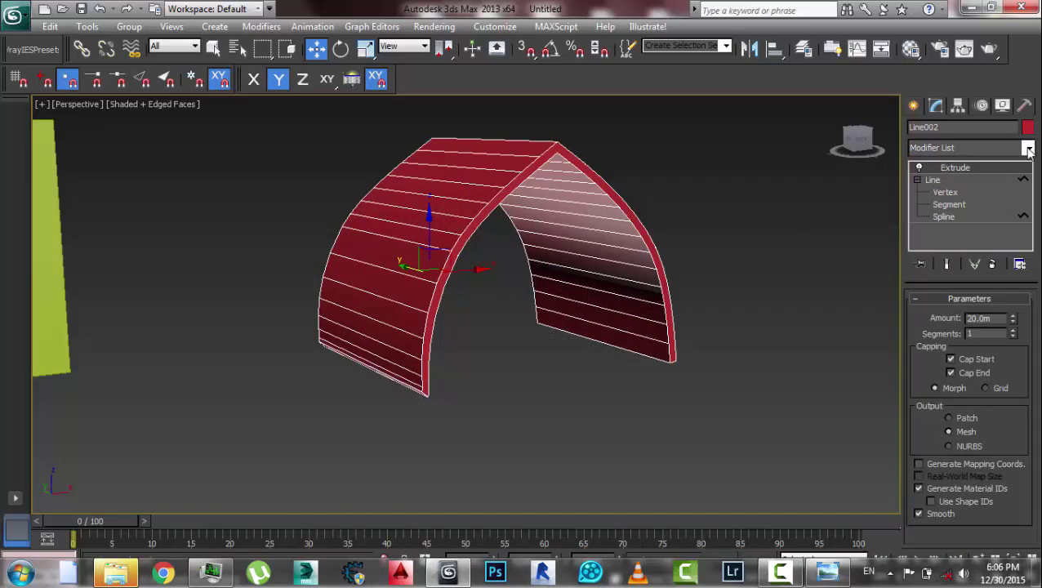
pyautogui.click(1029, 149)
pyautogui.scroll(-5, 1001, 165)
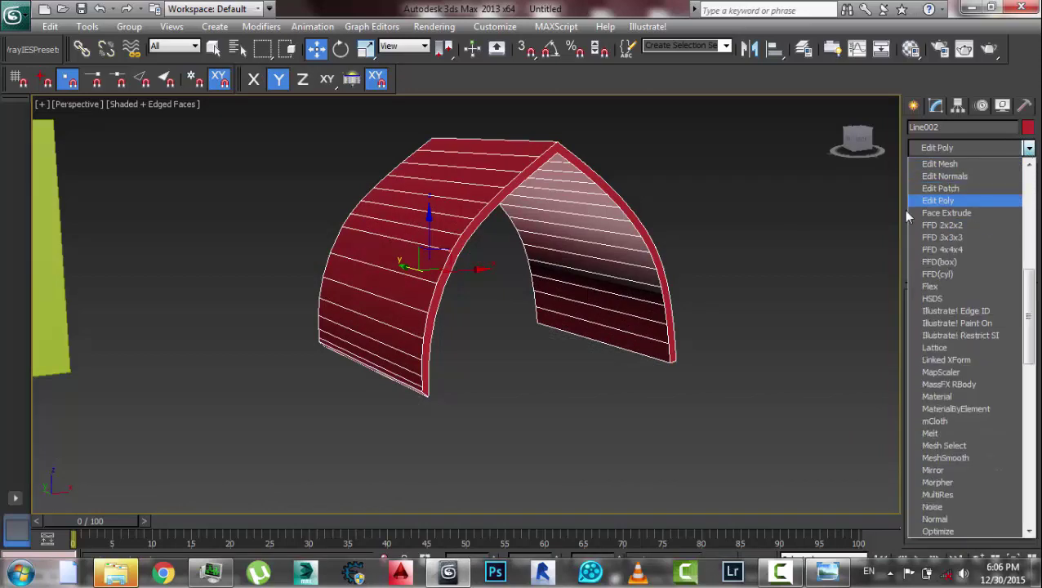
pyautogui.click(938, 200)
pyautogui.click(912, 106)
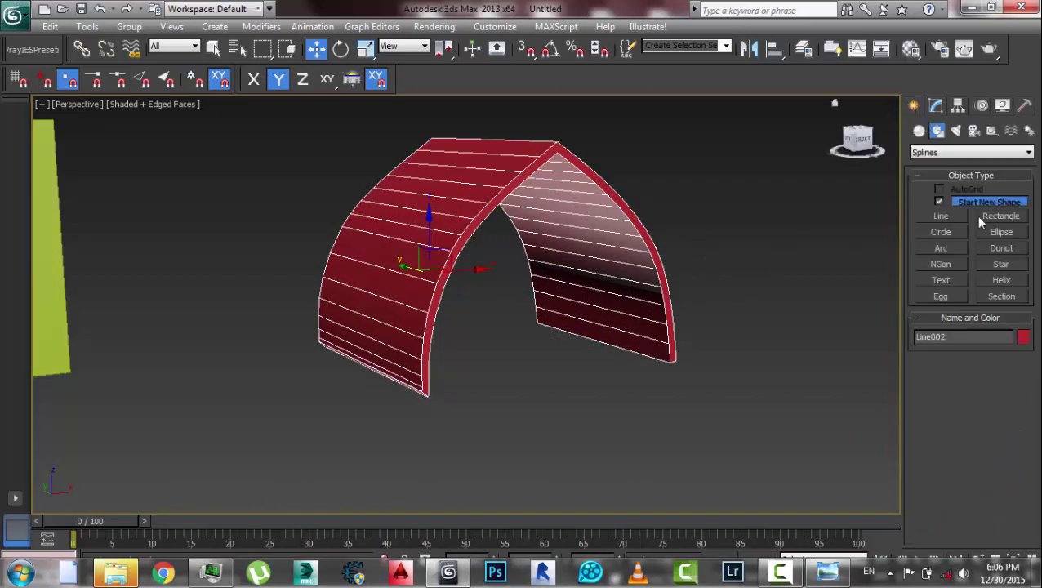
pyautogui.click(919, 131)
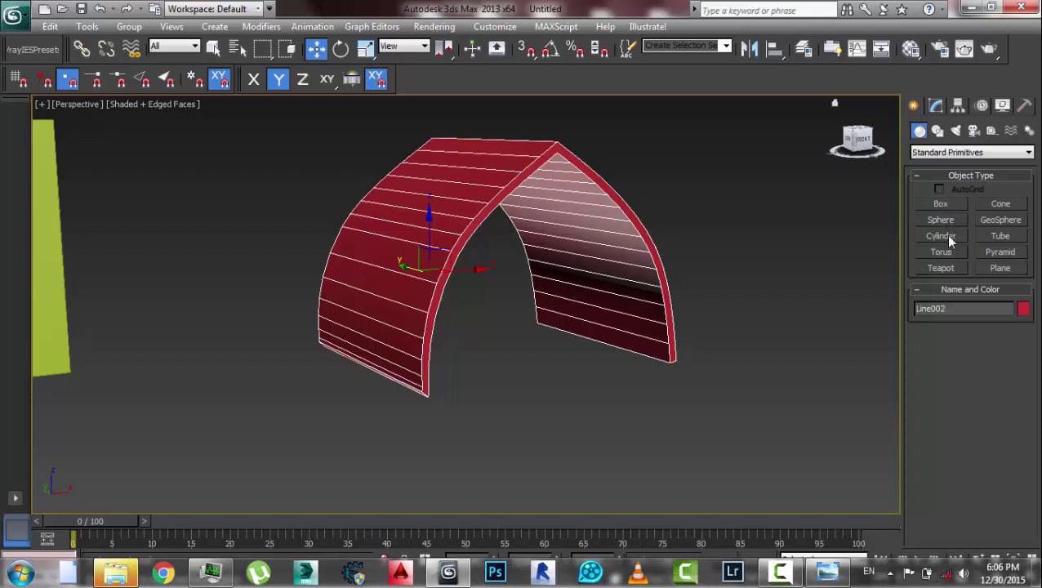
pyautogui.click(941, 236)
pyautogui.keyDown('alt'); pyautogui.moveTo(410, 263); pyautogui.dragTo(520, 299, button='middle'); pyautogui.keyUp('alt')
pyautogui.moveTo(447, 247); pyautogui.dragTo(460, 253)
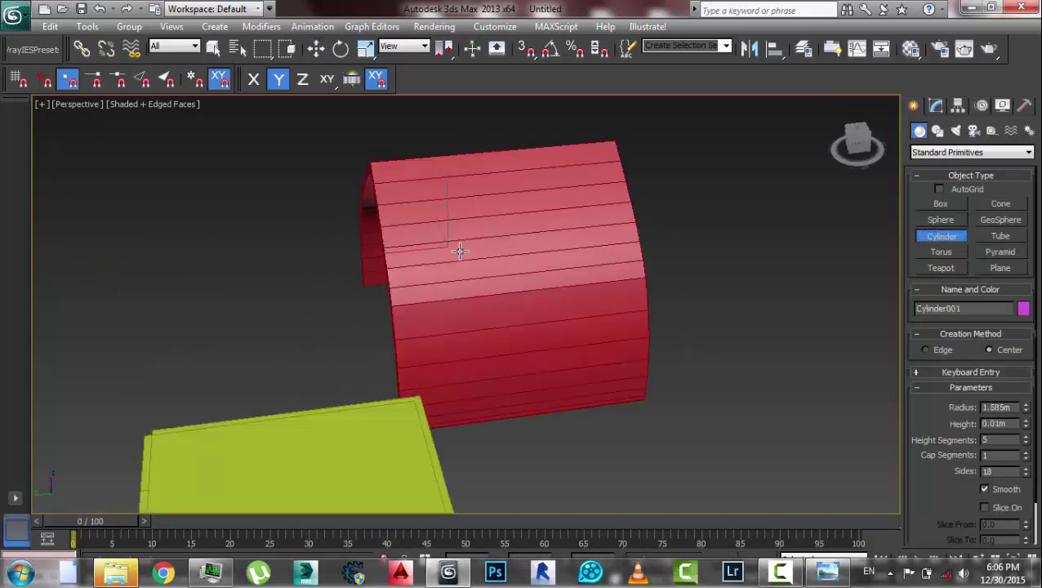
pyautogui.rightClick(793, 202)
# - Try drawing cylinders perpendicular to the arch's outer surface with AutoGrid, and delete the trial cylinder
pyautogui.moveTo(479, 269); pyautogui.dragTo(488, 268, button='middle')
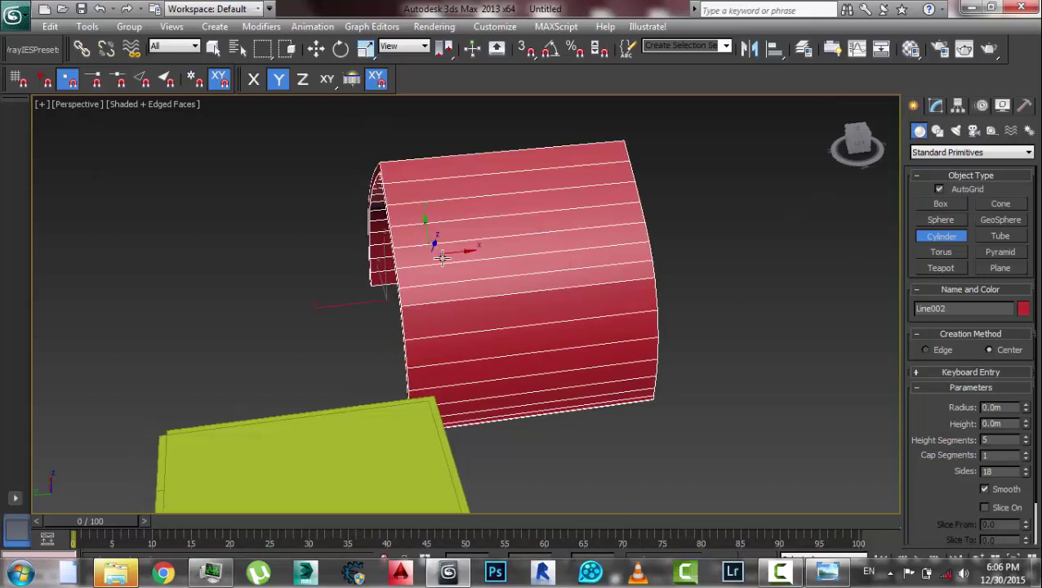
pyautogui.moveTo(441, 258)
pyautogui.mouseDown()
pyautogui.moveTo(431, 250)
pyautogui.moveTo(489, 257)
pyautogui.mouseUp()
pyautogui.click(516, 146)
pyautogui.rightClick(478, 259)
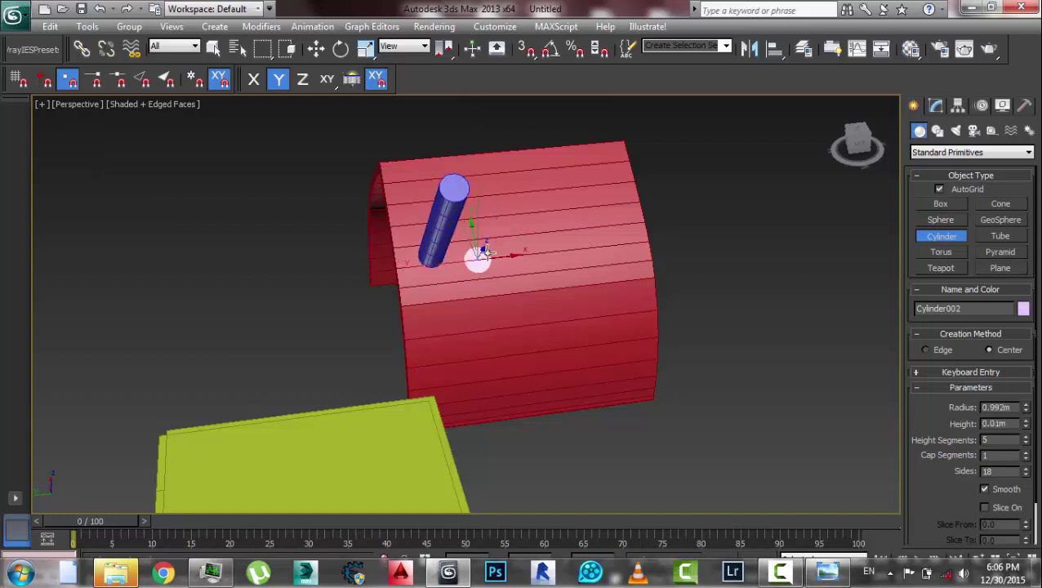
pyautogui.rightClick(500, 111)
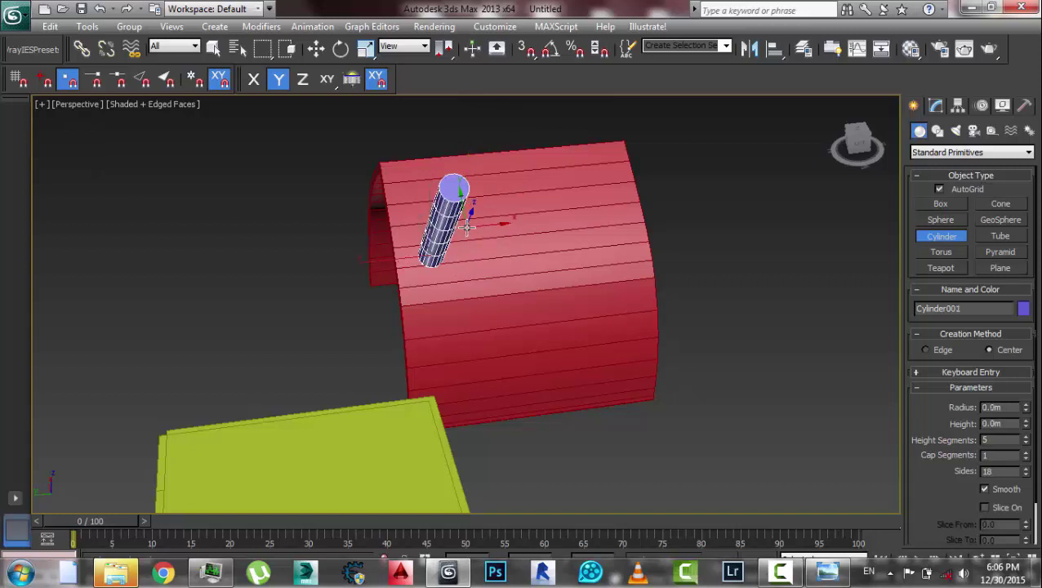
pyautogui.press('Delete')
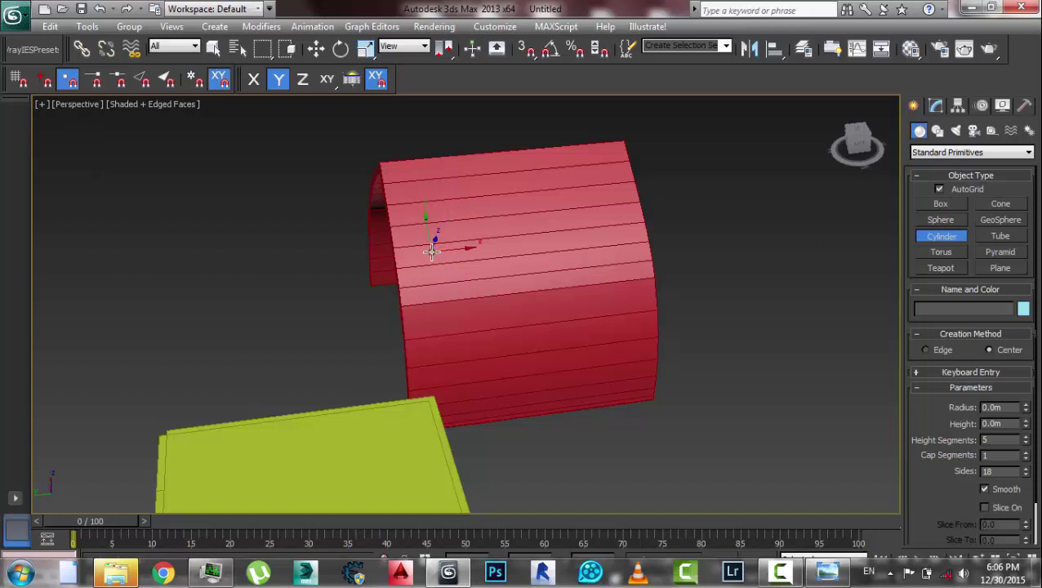
# - Draw a slim cylinder of about 0.5 m radius and 14.2 m height standing perpendicular on the arch's curved outer side
pyautogui.moveTo(431, 251); pyautogui.dragTo(435, 248)
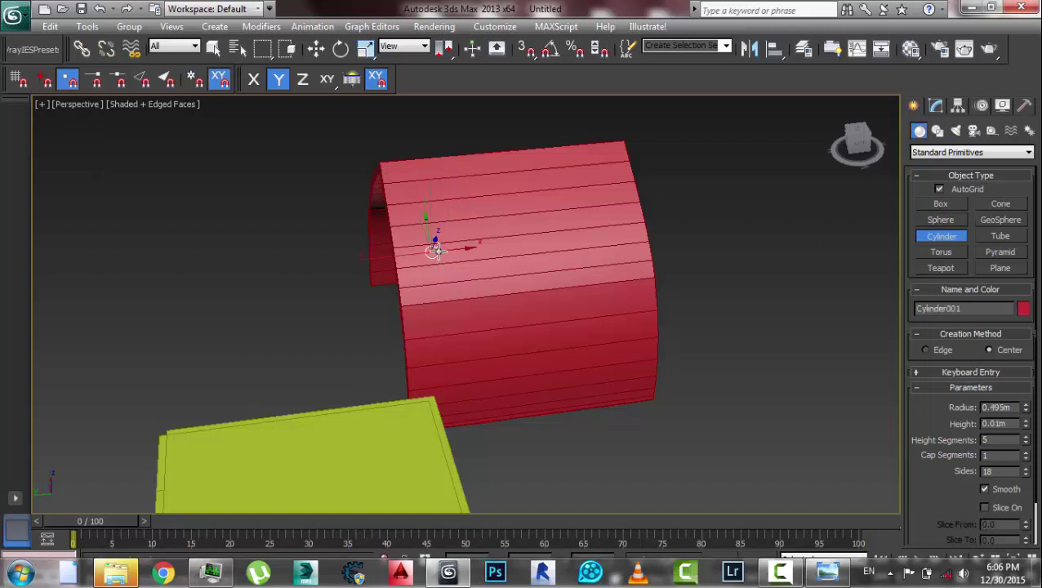
pyautogui.click(396, 181)
pyautogui.press('w')
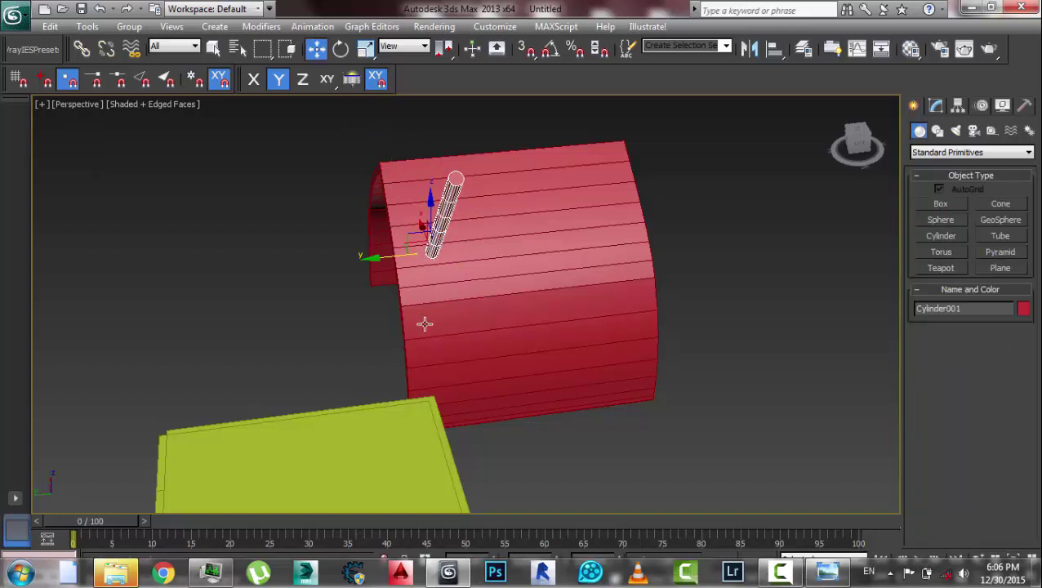
# - Clone the slim cylinder as copies until five cylinders are spread irregularly along the arch's side
pyautogui.keyDown('alt'); pyautogui.moveTo(442, 328); pyautogui.dragTo(373, 323, button='middle'); pyautogui.keyUp('alt')
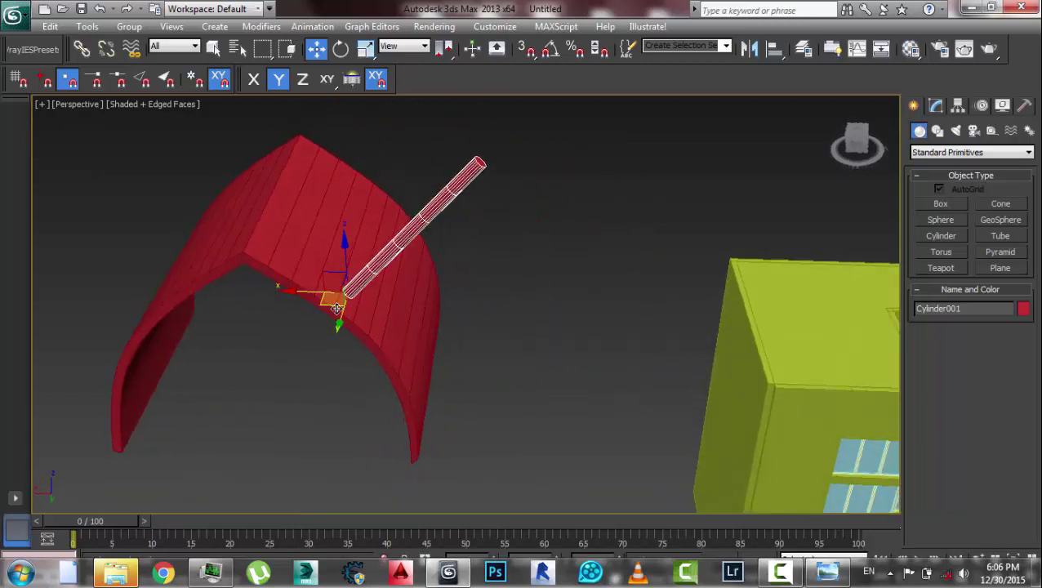
pyautogui.moveTo(337, 308)
pyautogui.keyDown('shift'); pyautogui.mouseDown()
pyautogui.moveTo(327, 284)
pyautogui.moveTo(296, 280)
pyautogui.moveTo(354, 324)
pyautogui.moveTo(394, 331)
pyautogui.mouseUp(); pyautogui.keyUp('shift')
pyautogui.press('Return')
pyautogui.click(522, 365)
pyautogui.press('Return')
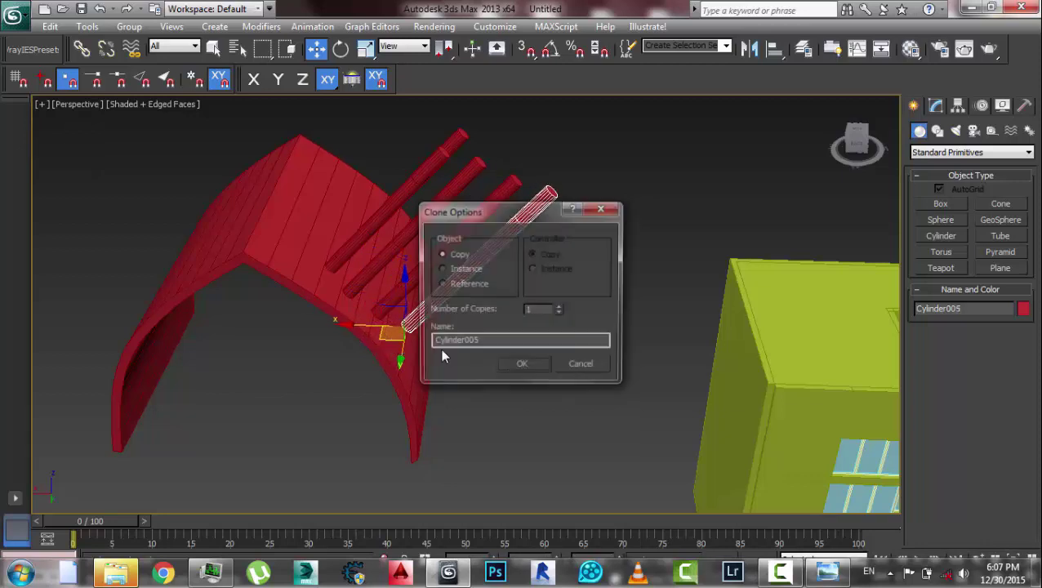
pyautogui.click(518, 367)
# - Select the two cylinders beyond the arch's edge, move them onto its side and copy them to form a second row of four
pyautogui.keyDown('alt'); pyautogui.moveTo(435, 379); pyautogui.dragTo(356, 384, button='middle'); pyautogui.keyUp('alt')
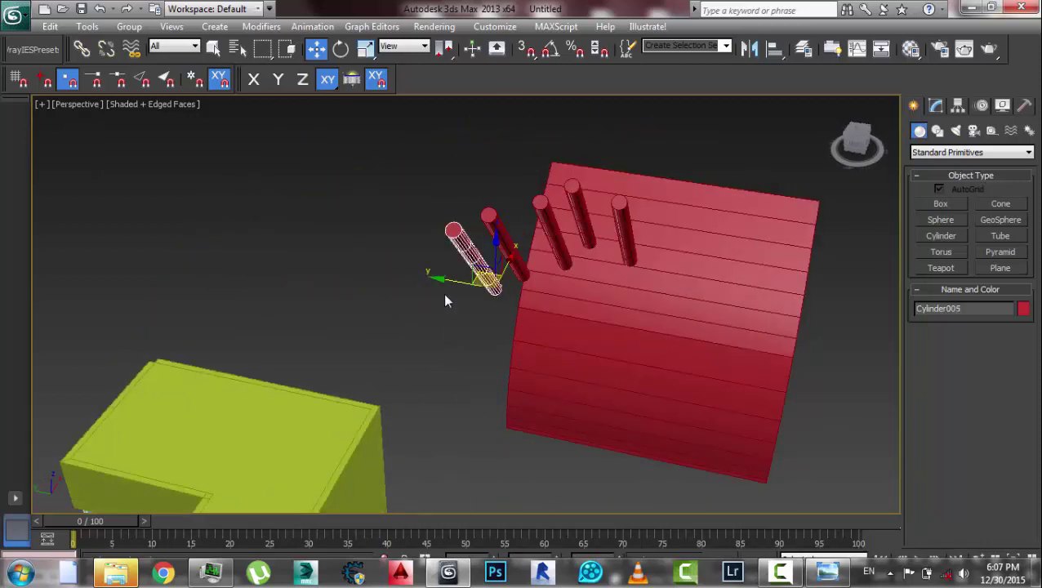
pyautogui.keyDown('ctrl'); pyautogui.click(494, 233); pyautogui.keyUp('ctrl')
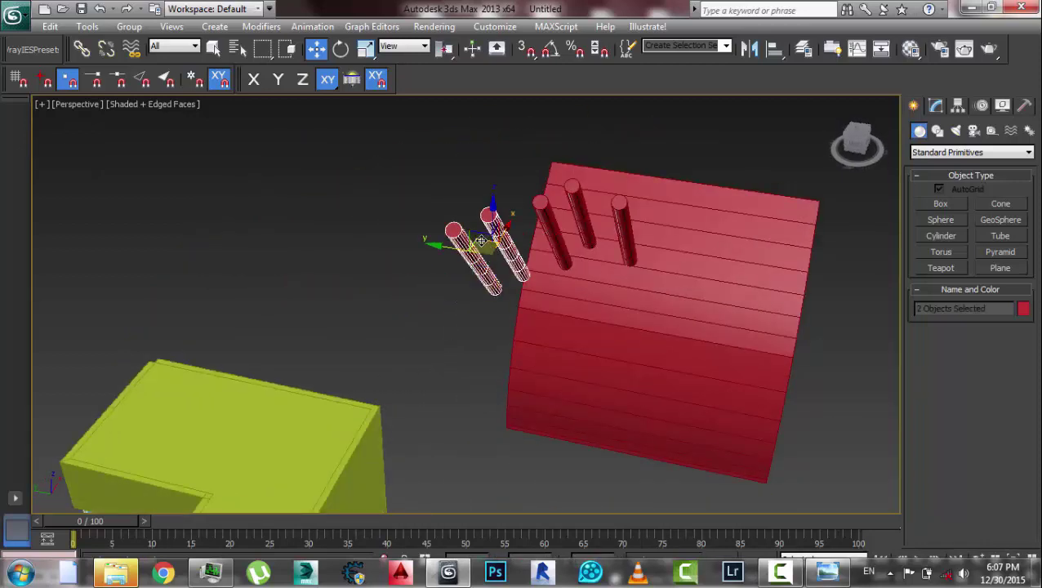
pyautogui.moveTo(487, 276)
pyautogui.mouseDown()
pyautogui.moveTo(563, 276)
pyautogui.moveTo(600, 302)
pyautogui.mouseUp()
pyautogui.click(524, 368)
pyautogui.click(564, 367)
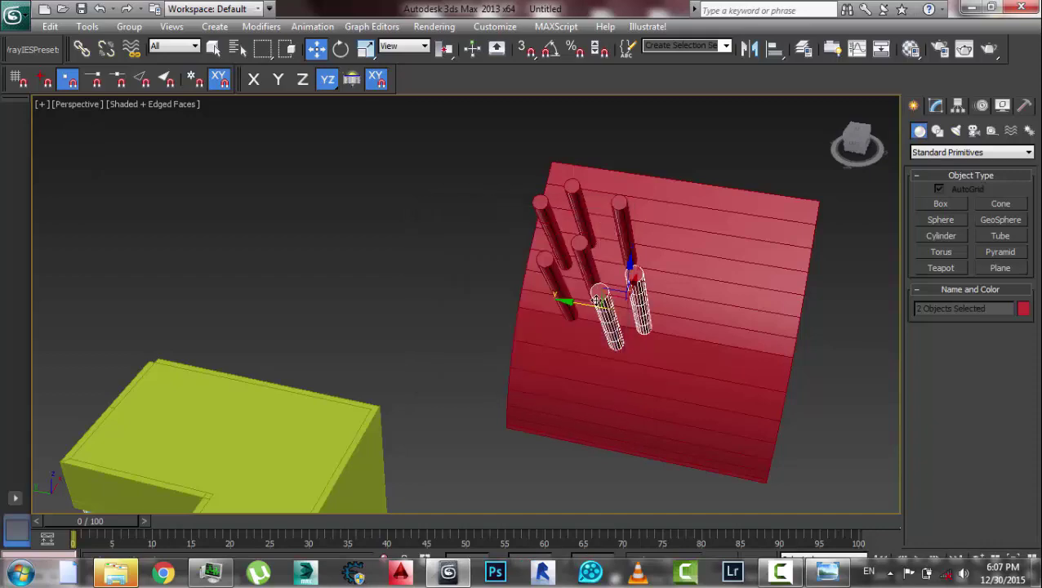
# - In the Front view, move the four-cylinder row and the upper three cylinders down so their ends cross the arch's curved side
pyautogui.press('t')
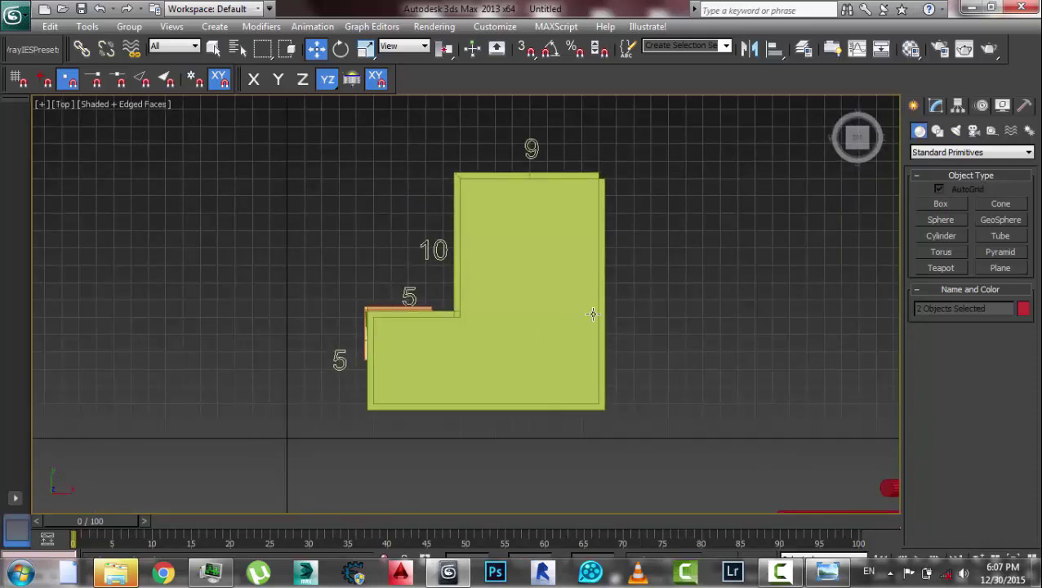
pyautogui.press('z')
pyautogui.scroll(-3, 543, 363)
pyautogui.moveTo(601, 367); pyautogui.dragTo(440, 297, button='middle')
pyautogui.press('f')
pyautogui.press('z')
pyautogui.scroll(-3, 499, 297)
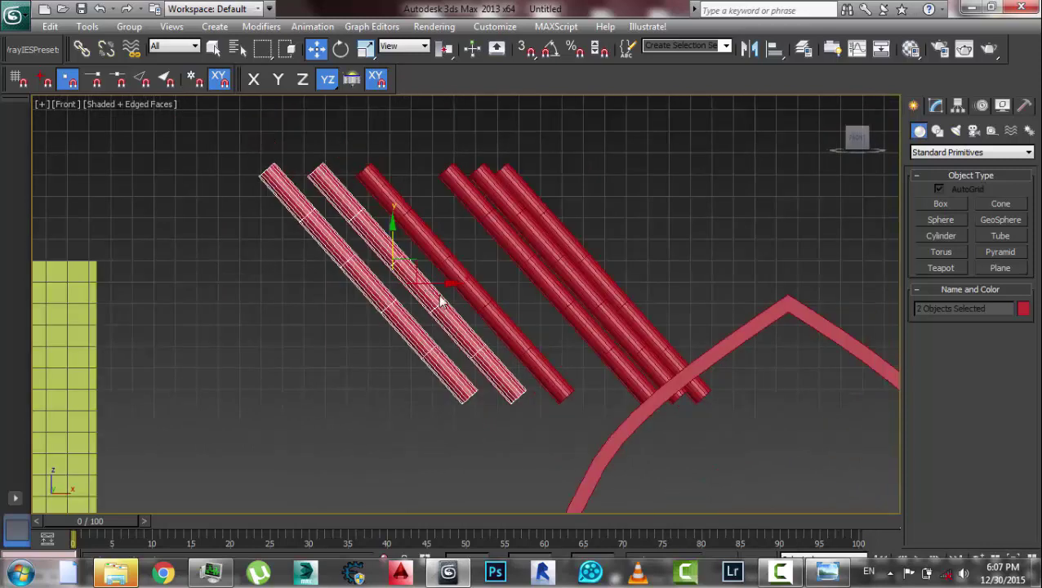
pyautogui.scroll(-3, 502, 292)
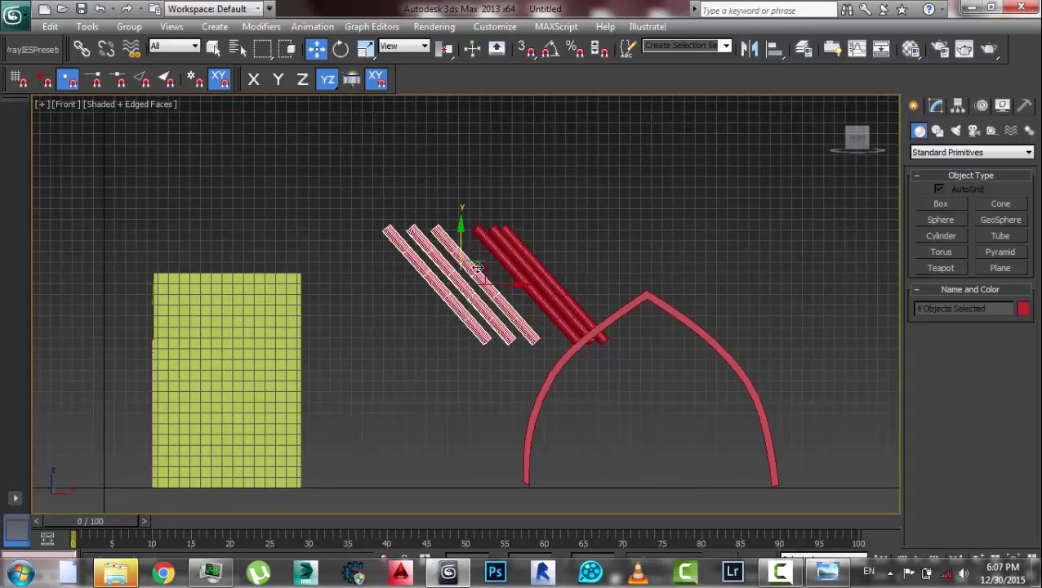
pyautogui.moveTo(477, 268); pyautogui.dragTo(539, 314)
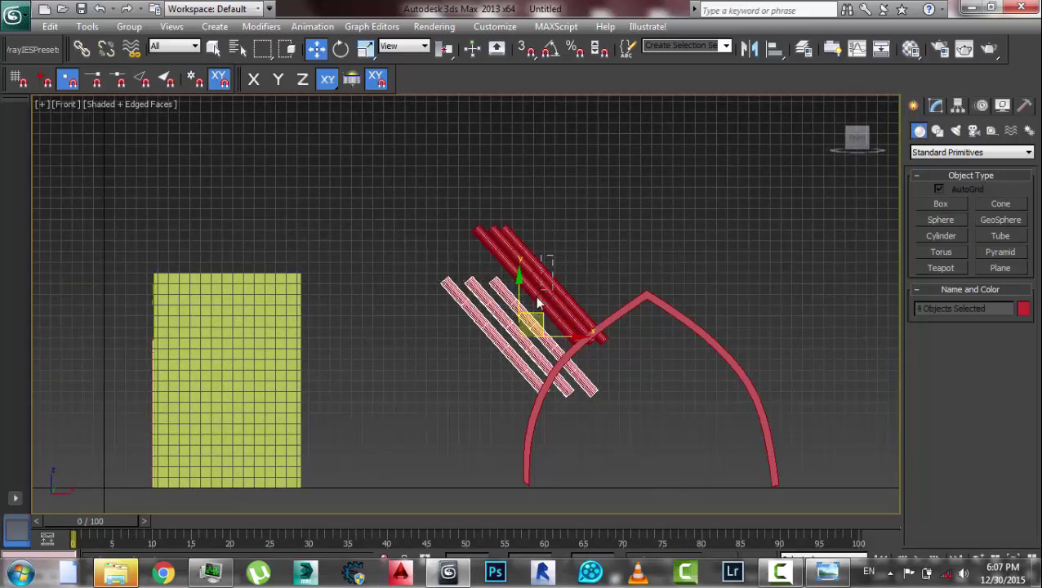
pyautogui.click(535, 304)
pyautogui.moveTo(568, 261); pyautogui.dragTo(583, 272)
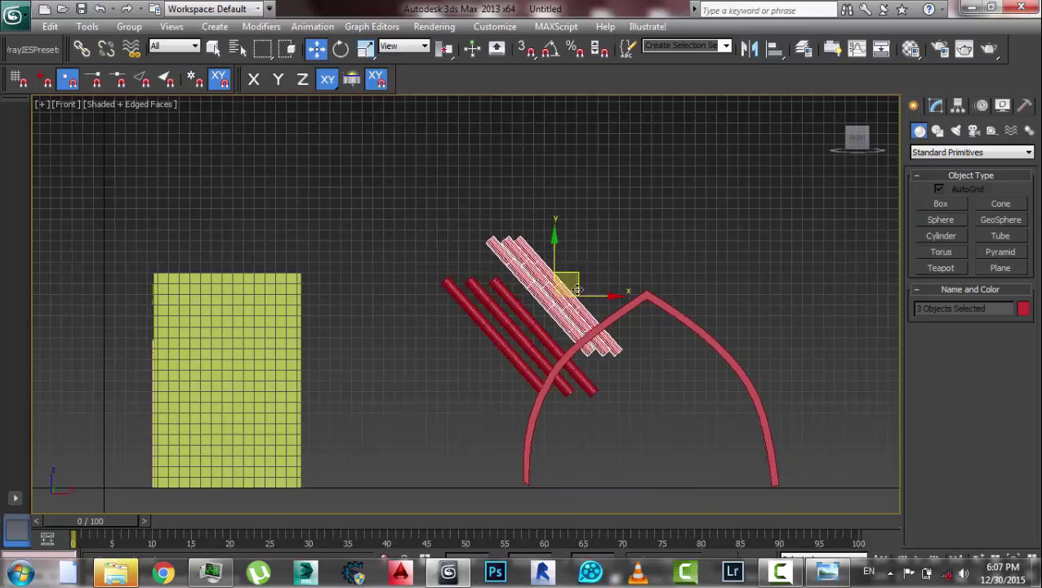
# - Copy the row of four cylinders down to the lower part of the arch's side as a third row
pyautogui.scroll(2, 562, 309)
pyautogui.moveTo(558, 316)
pyautogui.mouseDown()
pyautogui.moveTo(478, 357)
pyautogui.moveTo(467, 423)
pyautogui.moveTo(504, 439)
pyautogui.mouseUp()
pyautogui.click(539, 371)
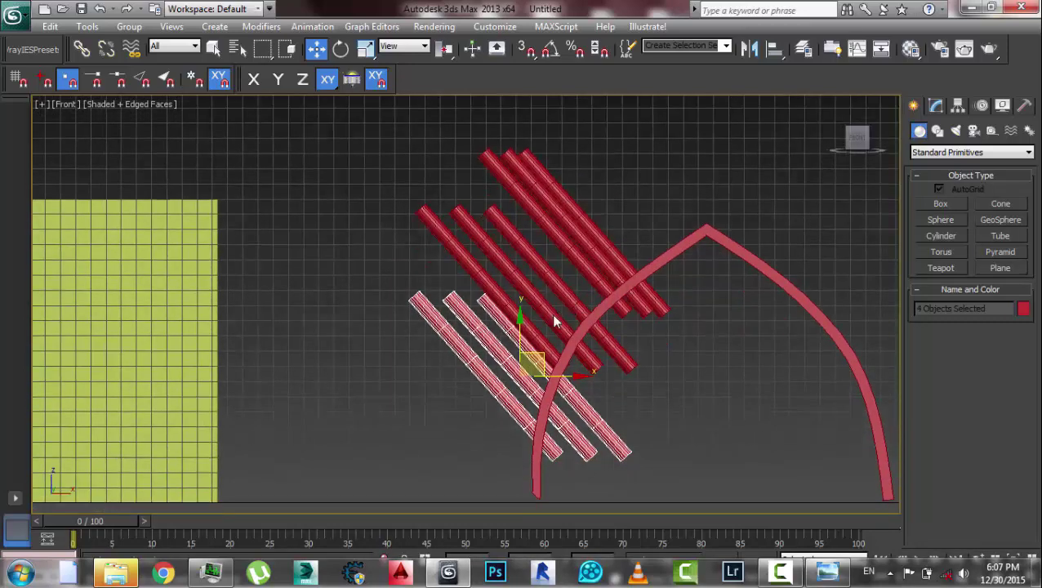
# - Convert one cylinder of the lowest row to an Editable Poly
pyautogui.press('p')
pyautogui.keyDown('alt'); pyautogui.moveTo(419, 357); pyautogui.dragTo(531, 372, button='middle'); pyautogui.keyUp('alt')
pyautogui.click(532, 371)
pyautogui.rightClick(533, 341)
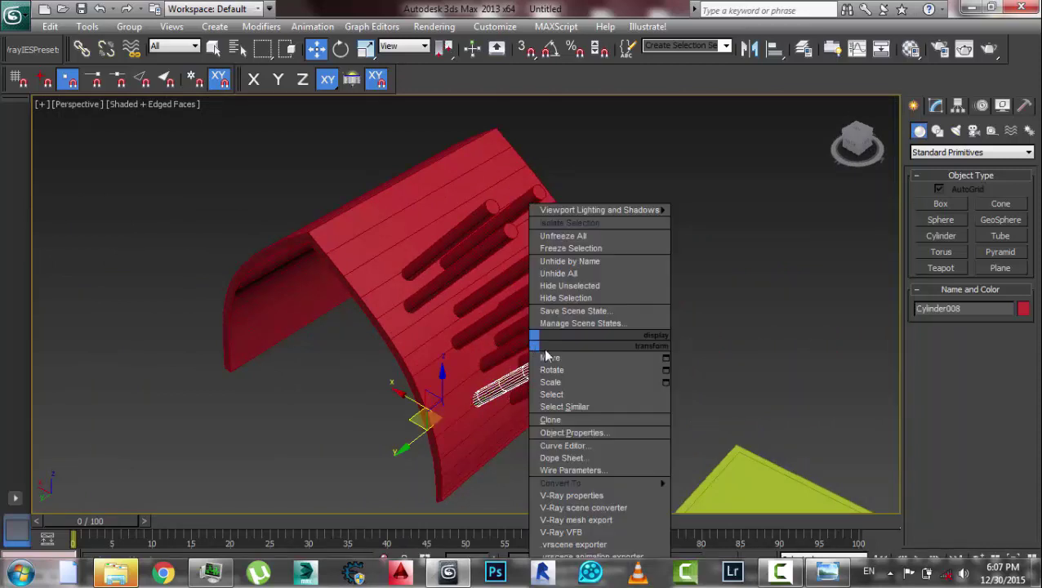
pyautogui.moveTo(631, 486)
pyautogui.click(734, 507)
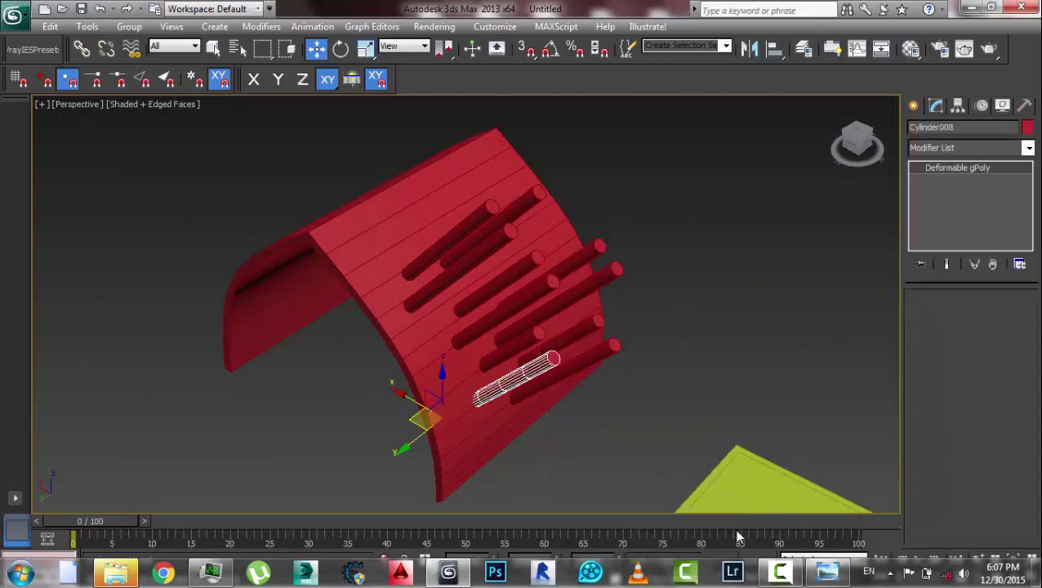
pyautogui.hotkey('ctrl', 'z')
pyautogui.rightClick(551, 344)
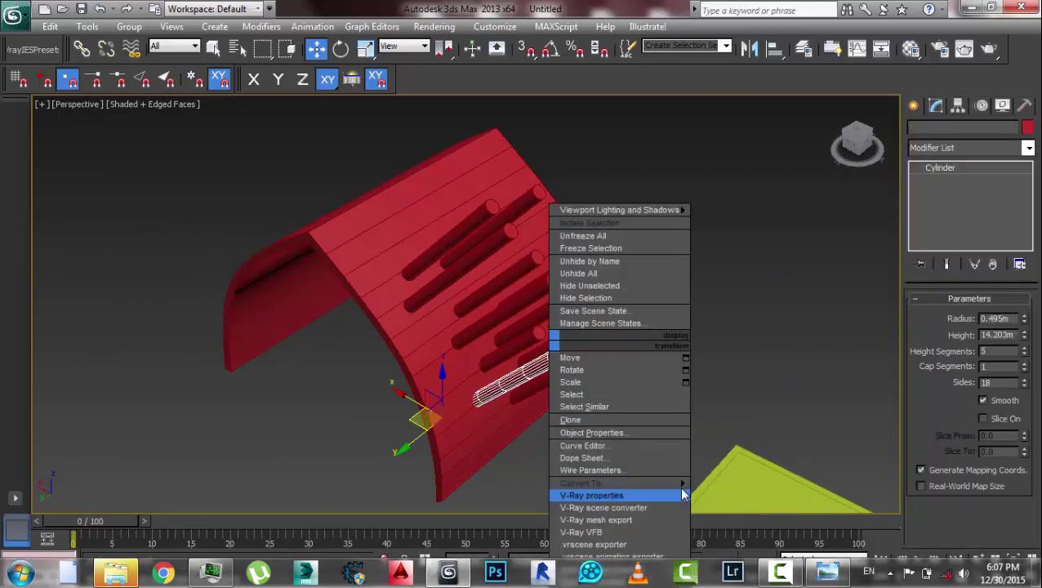
pyautogui.moveTo(685, 485)
pyautogui.click(729, 496)
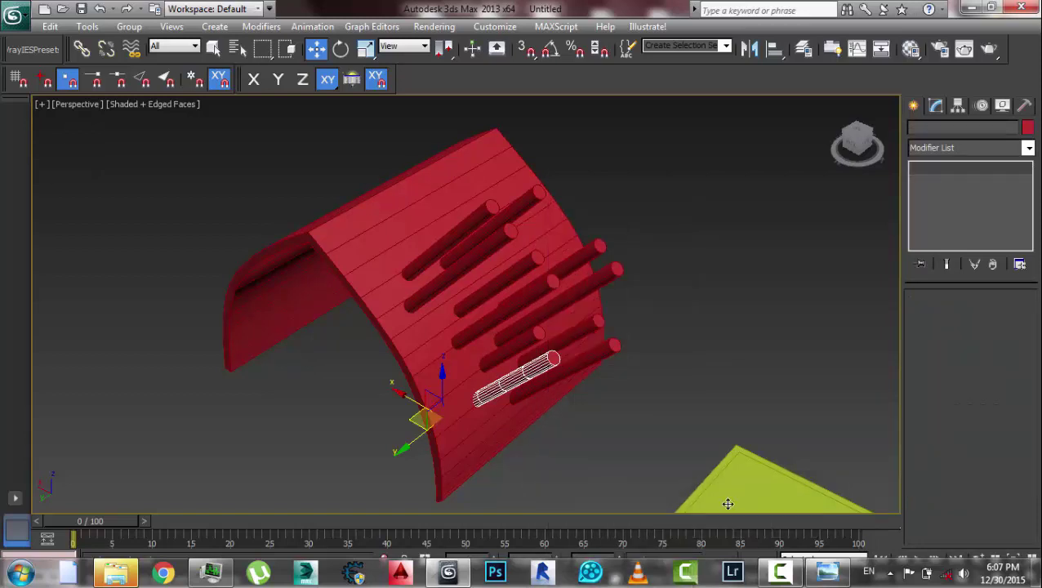
# - Attach the other ten cylinders to the converted cylinder so they form a single object
pyautogui.rightClick(539, 345)
pyautogui.click(517, 210)
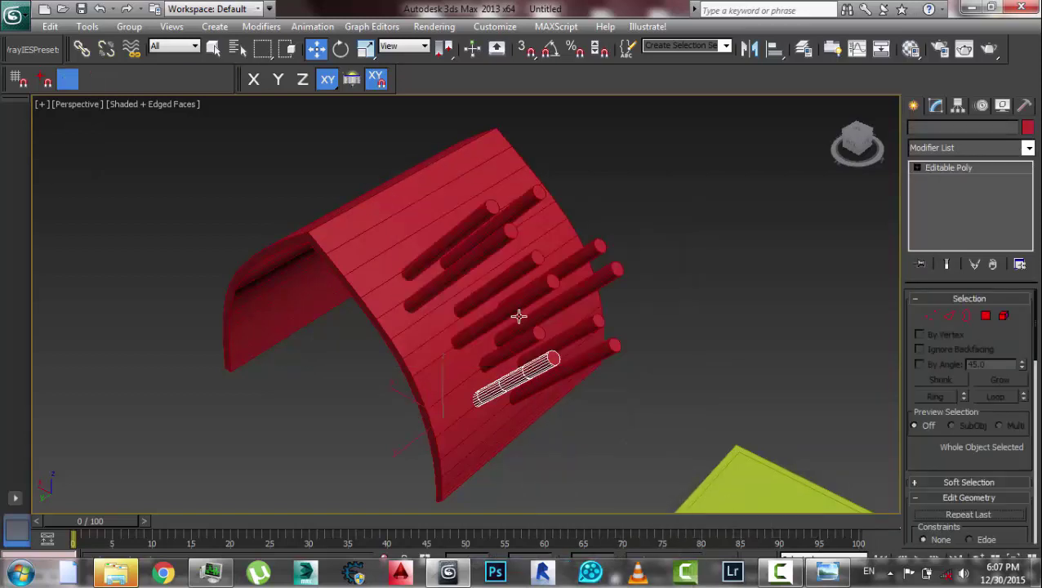
pyautogui.click(523, 343)
pyautogui.click(518, 276)
pyautogui.click(517, 271)
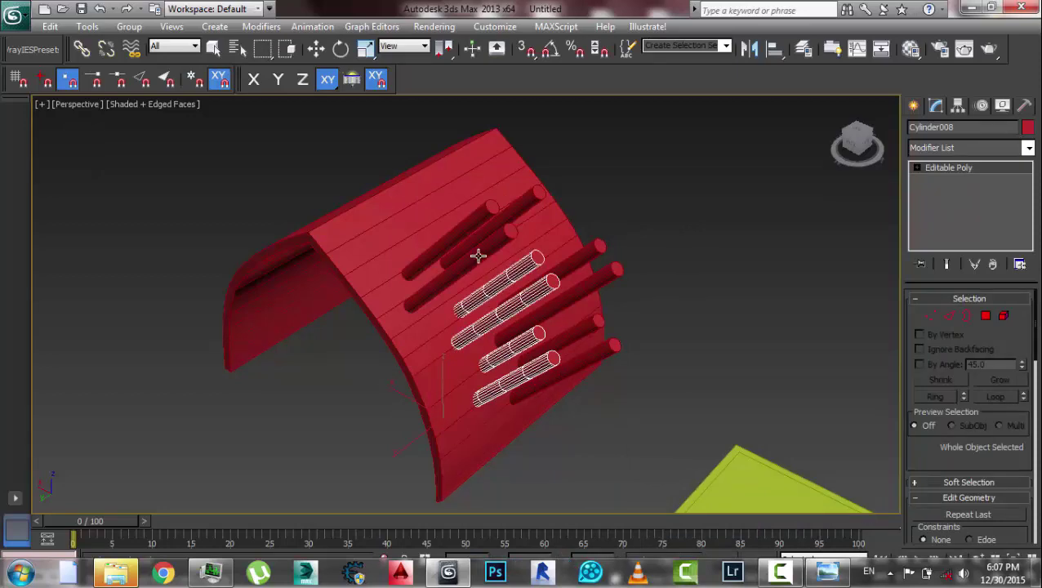
pyautogui.click(477, 255)
pyautogui.click(477, 235)
pyautogui.click(458, 228)
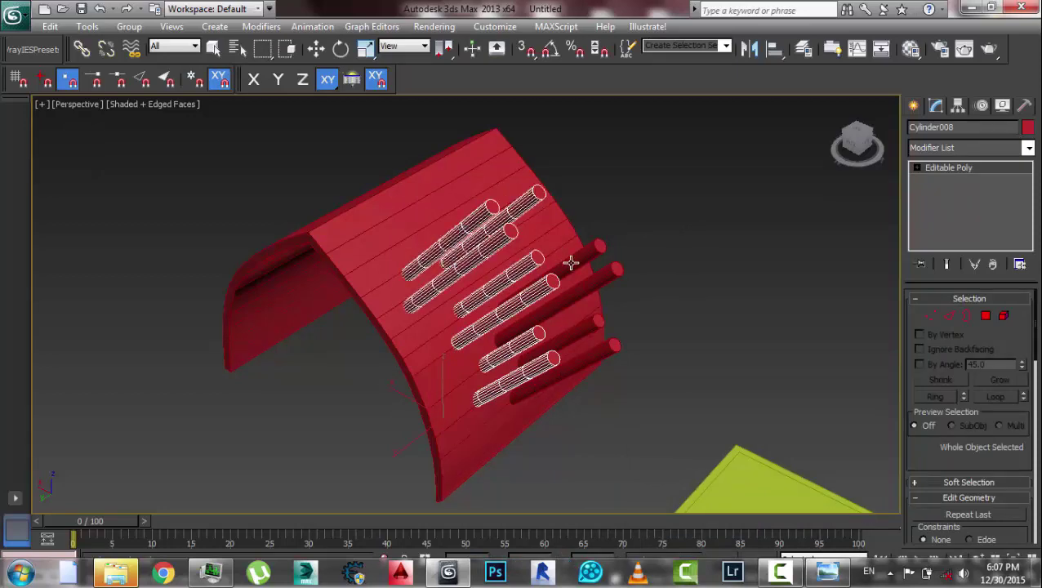
pyautogui.click(572, 262)
pyautogui.click(591, 292)
pyautogui.click(592, 326)
pyautogui.click(596, 353)
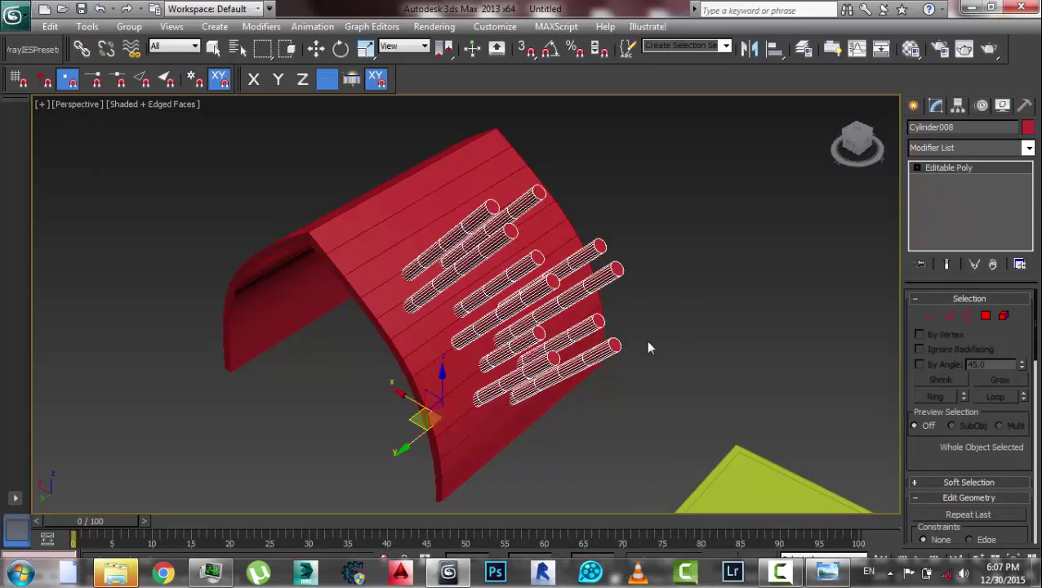
# - Move the attached cylinders in the YZ plane so they pass through the arch's curved wall
pyautogui.press('w')
pyautogui.keyDown('alt'); pyautogui.moveTo(647, 348); pyautogui.dragTo(472, 398, button='middle'); pyautogui.keyUp('alt')
pyautogui.moveTo(452, 394); pyautogui.dragTo(417, 404)
pyautogui.keyDown('alt'); pyautogui.moveTo(500, 395); pyautogui.dragTo(756, 281, button='middle'); pyautogui.keyUp('alt')
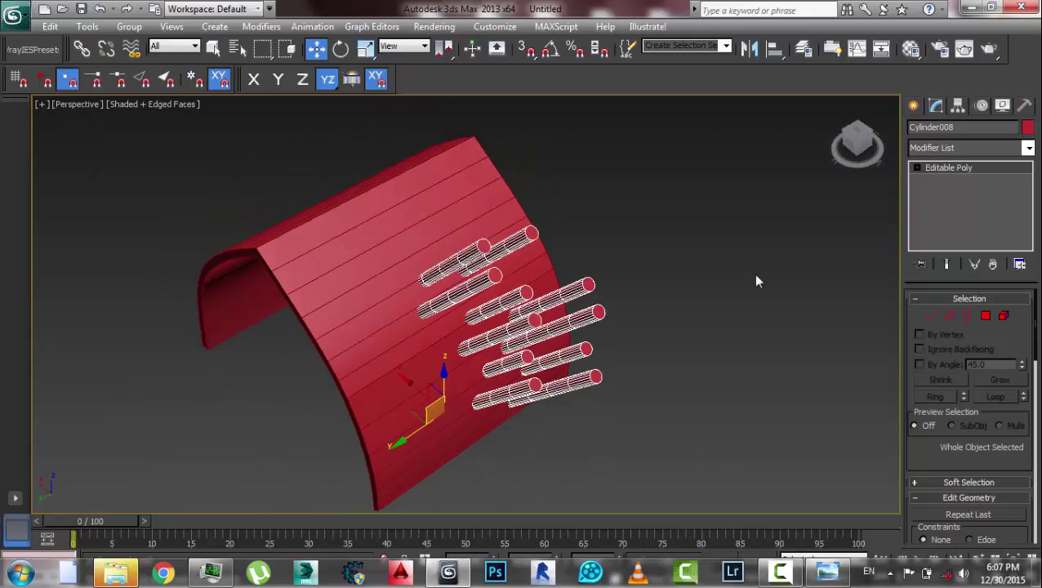
# - Subtract the attached cylinders from the arch shell with a ProBoolean compound object to cut the round openings
pyautogui.click(914, 106)
pyautogui.click(377, 222)
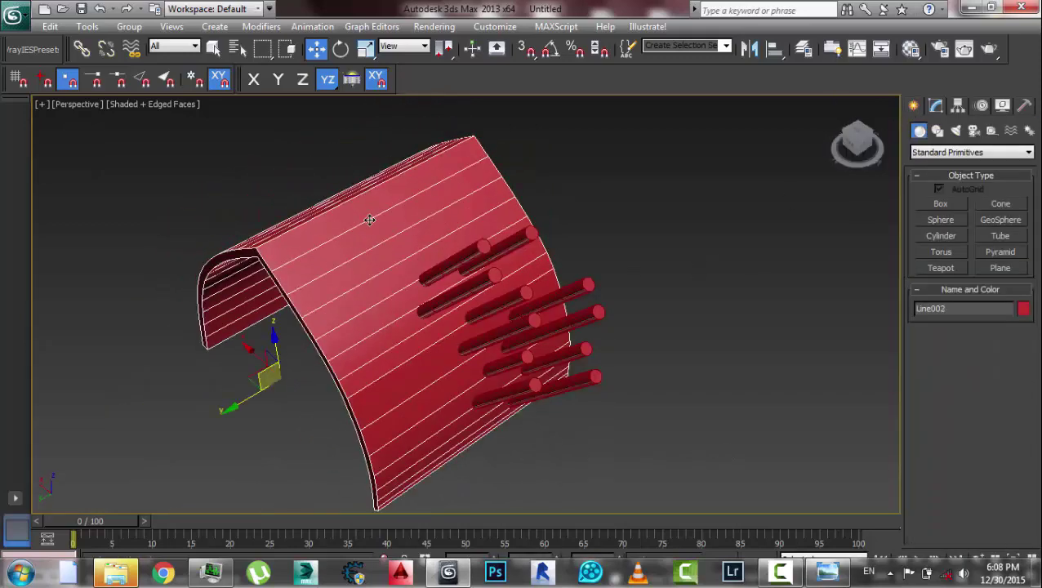
pyautogui.click(937, 153)
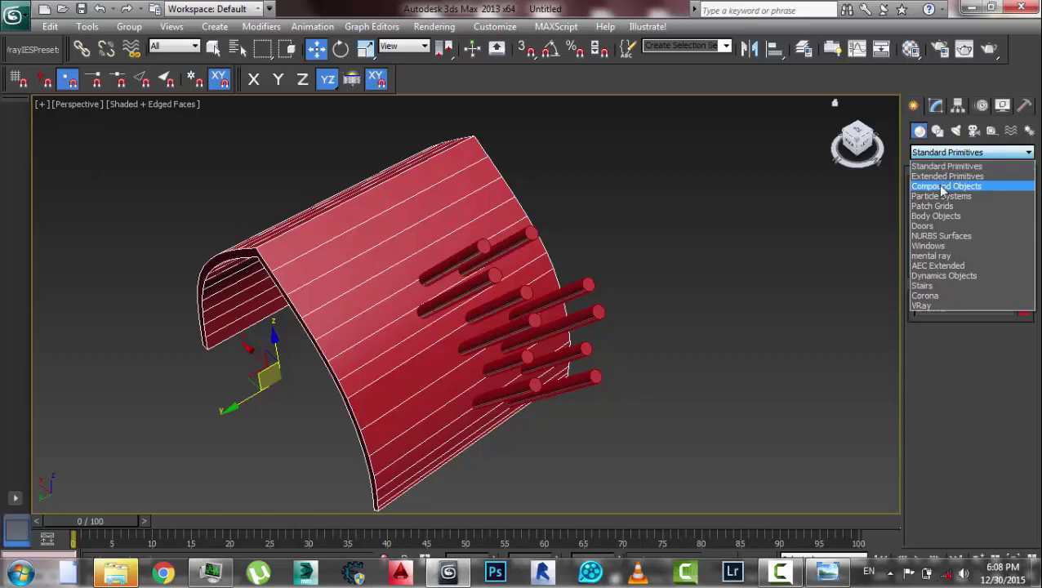
pyautogui.click(948, 186)
pyautogui.click(941, 252)
pyautogui.click(970, 365)
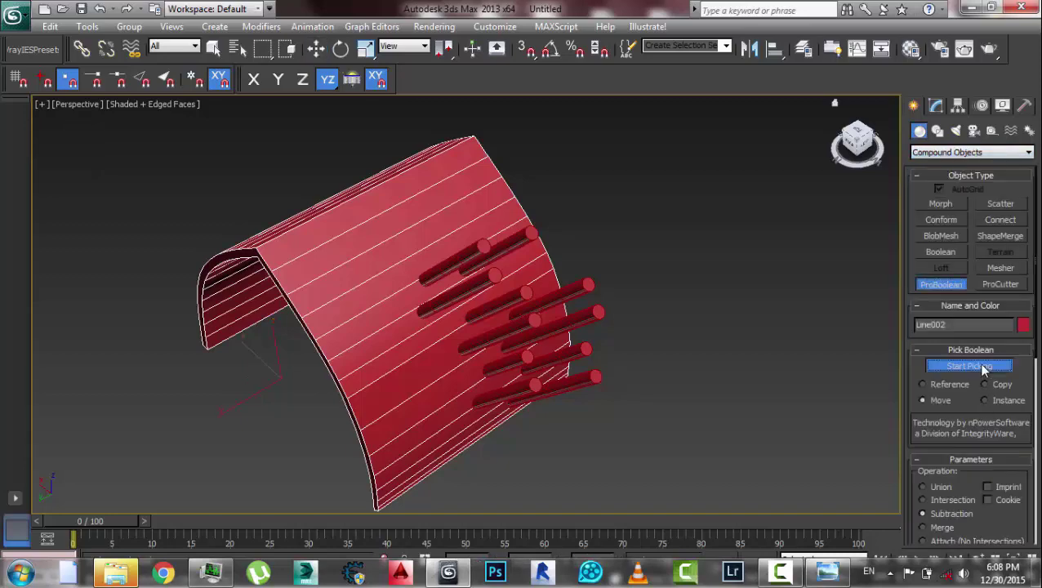
pyautogui.click(588, 285)
pyautogui.keyDown('alt'); pyautogui.moveTo(680, 351); pyautogui.dragTo(524, 263, button='middle'); pyautogui.keyUp('alt')
pyautogui.press('w')
# - Select every object in the scene, including the arch and the neighbouring building, and delete them all
pyautogui.scroll(-9, 458, 319)
pyautogui.moveTo(652, 228); pyautogui.dragTo(270, 335)
pyautogui.moveTo(307, 343); pyautogui.dragTo(423, 313, button='middle')
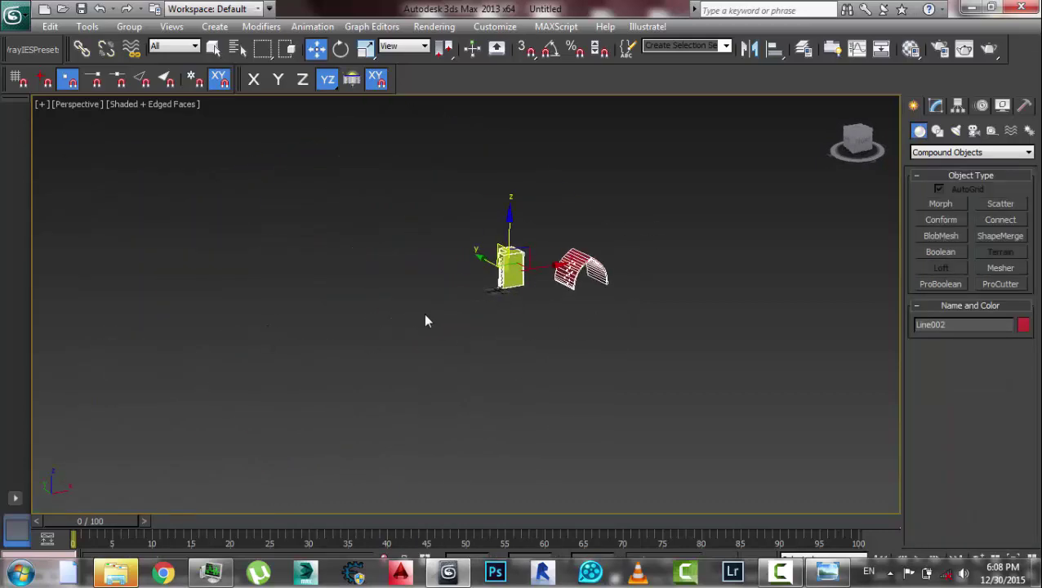
pyautogui.press('Delete')
pyautogui.moveTo(495, 308); pyautogui.dragTo(540, 306, button='middle')
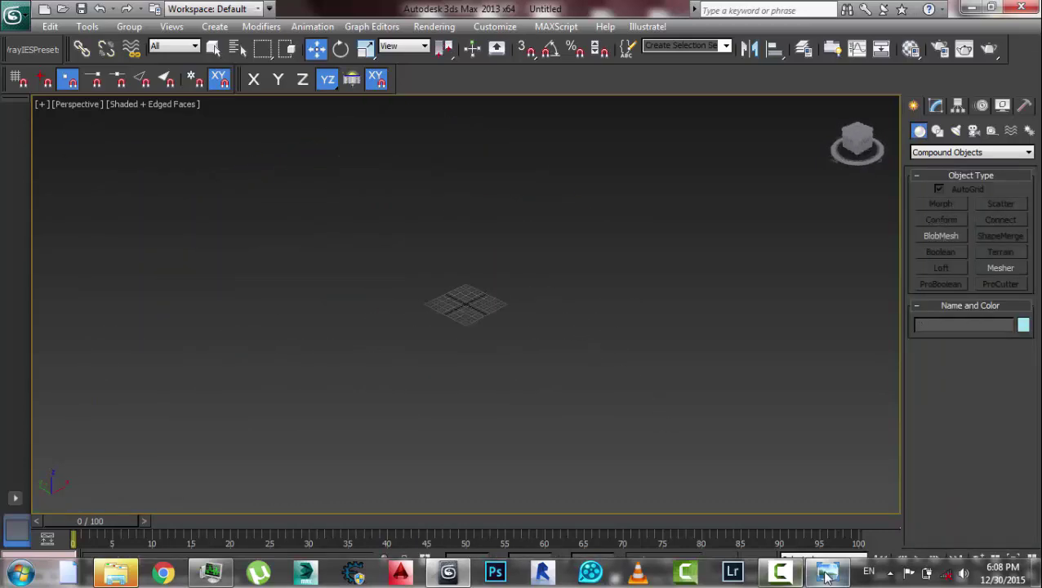
# - Browse the reference images in the Practice folder and view the white interior room with tall windows and coffered ceiling in Windows Photo Viewer
pyautogui.click(826, 572)
pyautogui.press('Right')
pyautogui.press('Right')
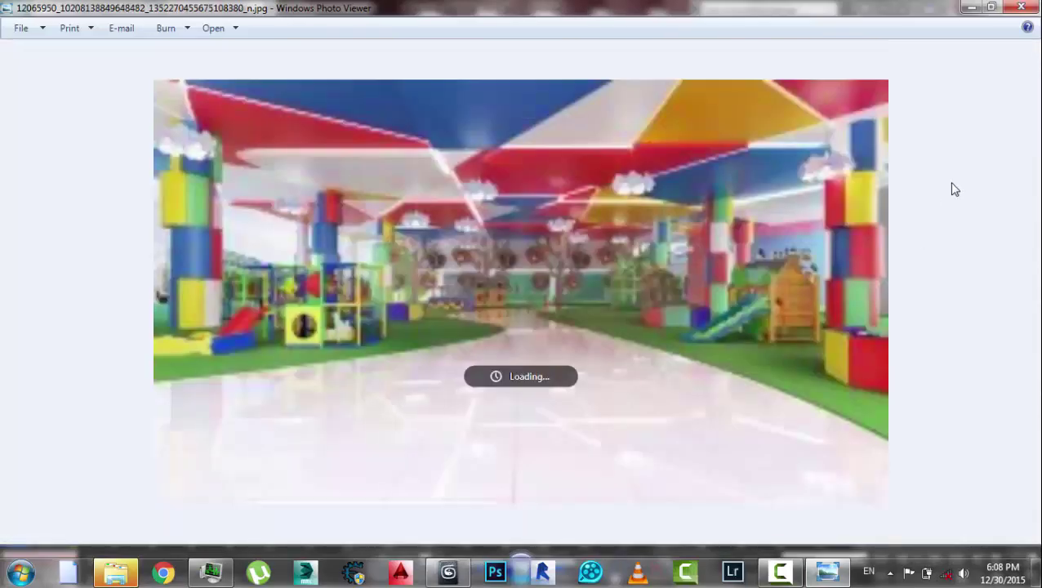
pyautogui.click(119, 574)
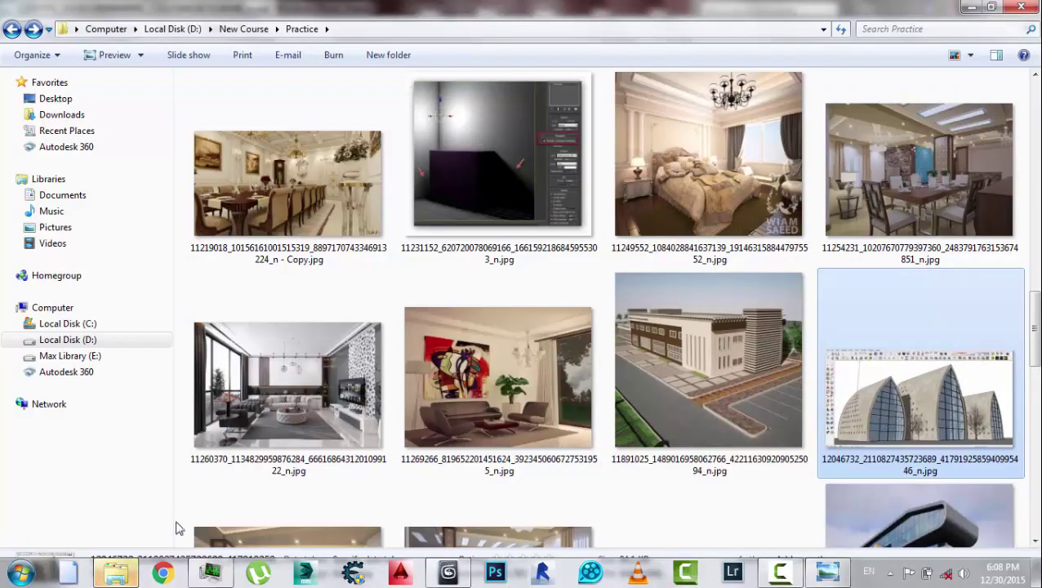
pyautogui.scroll(-5, 496, 344)
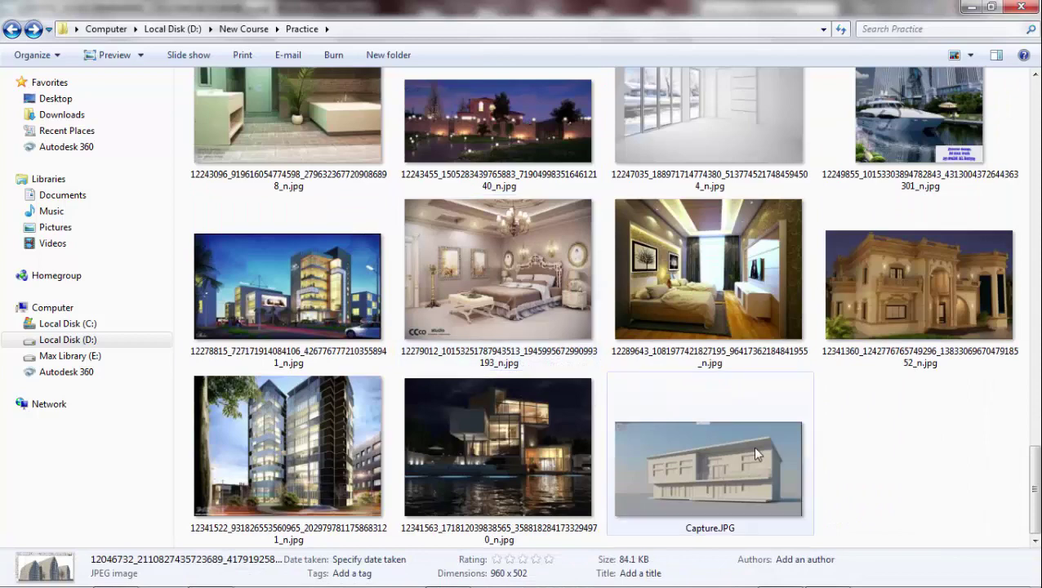
pyautogui.scroll(2, 752, 446)
pyautogui.click(734, 210)
pyautogui.doubleClick(734, 213)
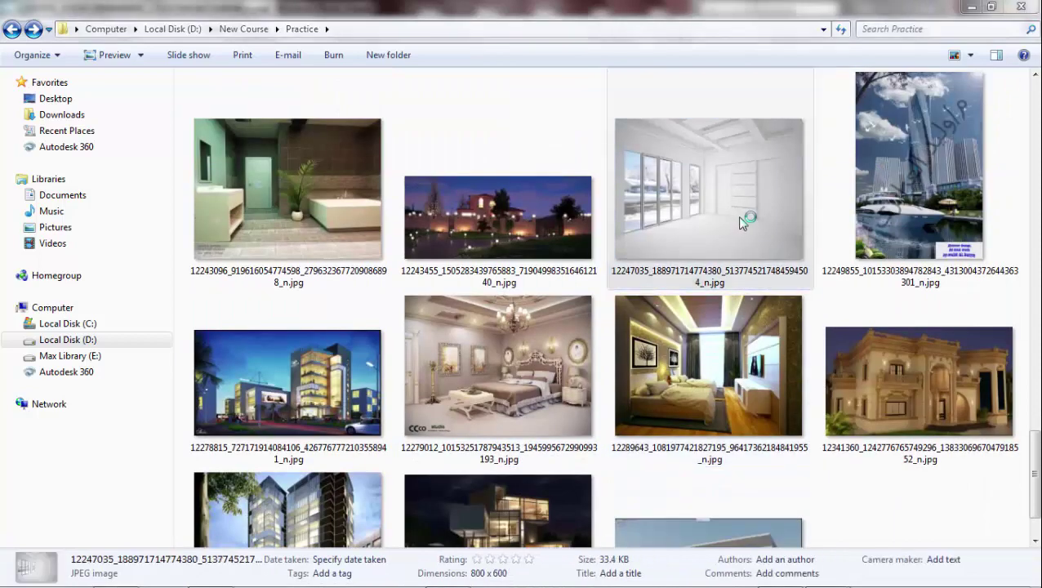
pyautogui.scroll(3, 627, 270)
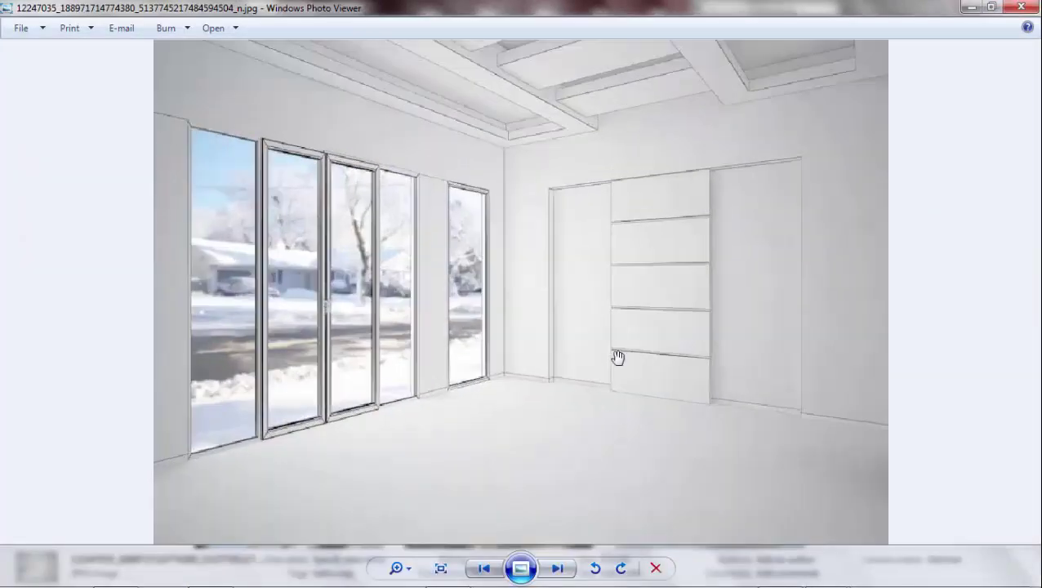
pyautogui.scroll(-3, 609, 364)
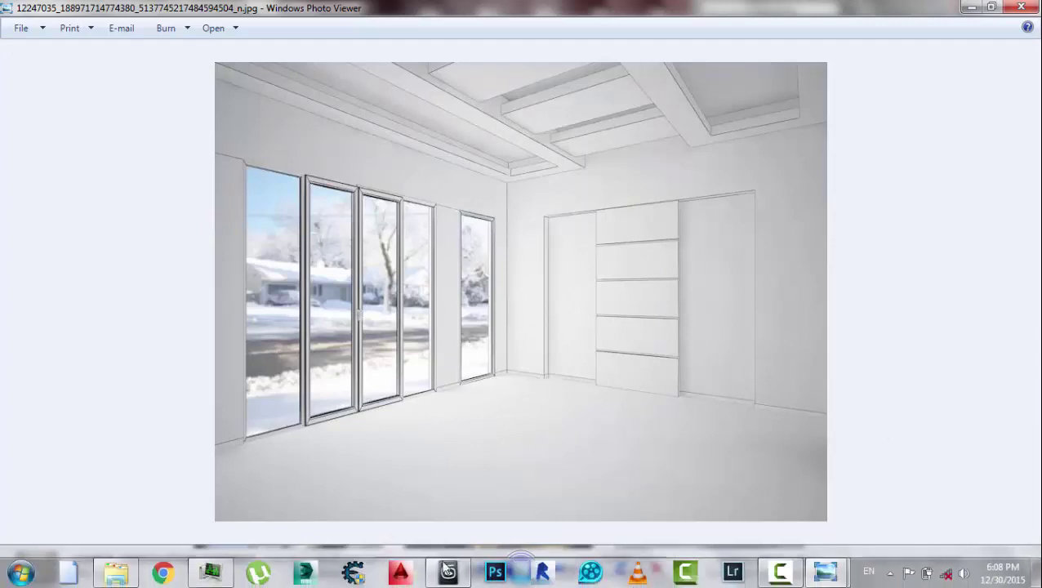
# - Return to 3ds Max, switch the viewport to the Top view and bring up the spline shapes for creation
pyautogui.click(447, 572)
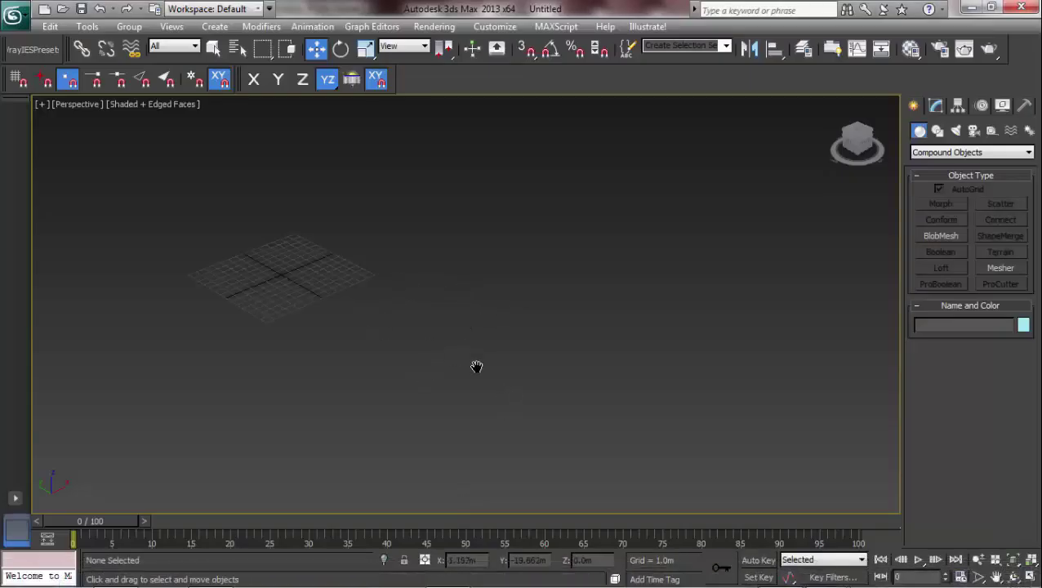
pyautogui.press('t')
pyautogui.moveTo(477, 365); pyautogui.dragTo(555, 343, button='middle')
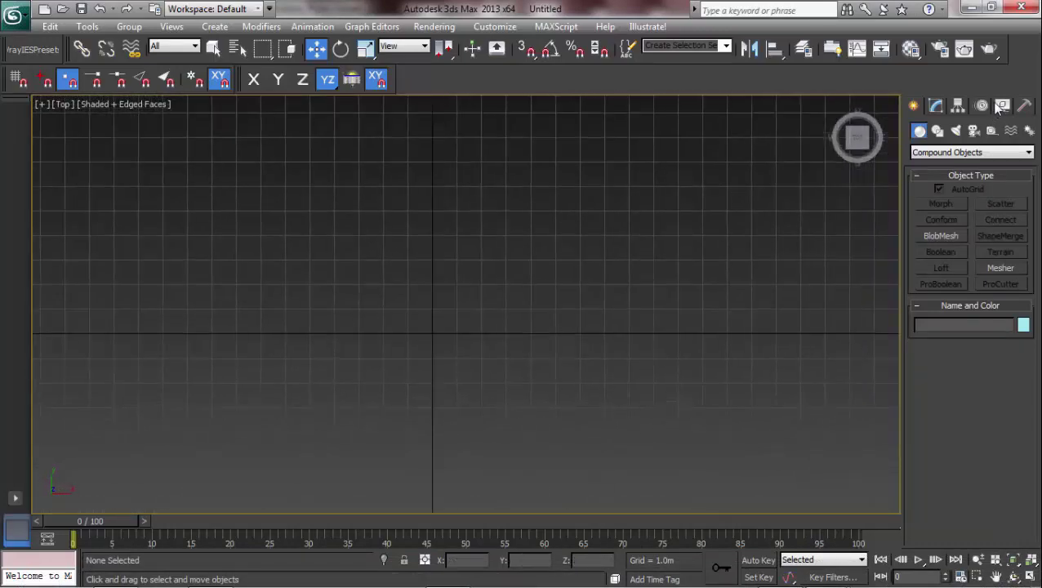
pyautogui.click(929, 153)
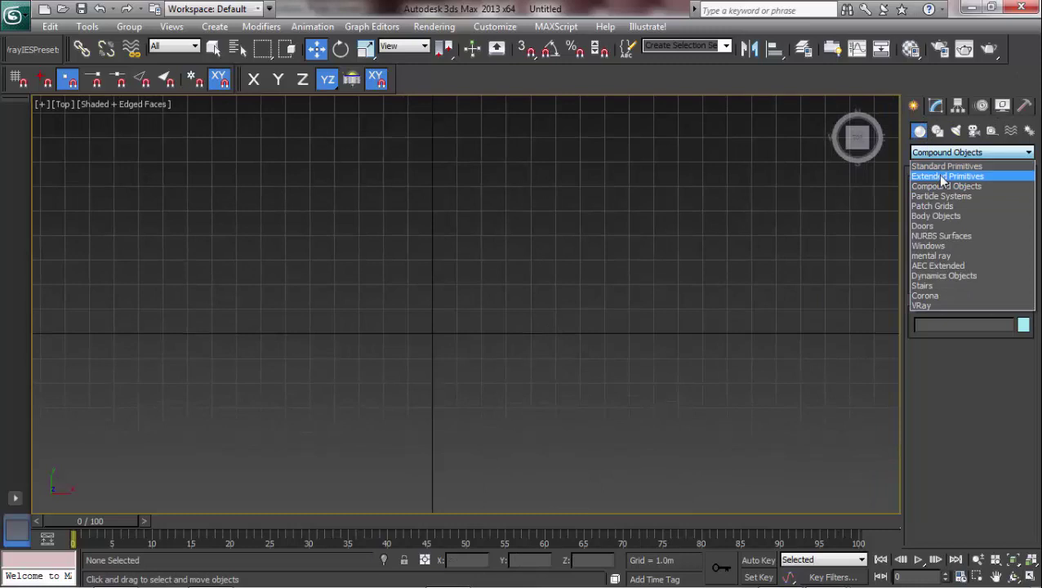
pyautogui.click(930, 162)
pyautogui.click(937, 130)
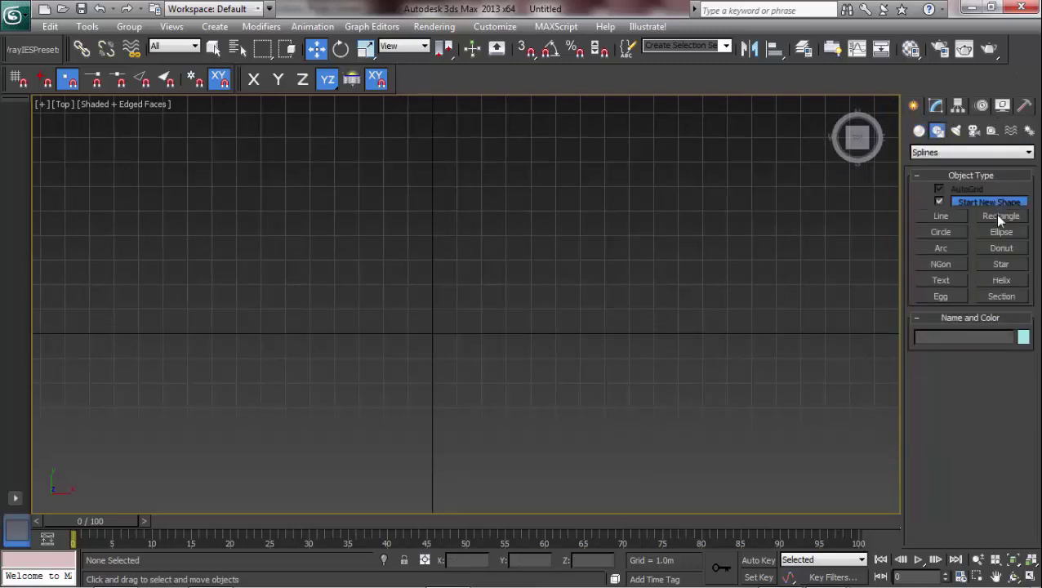
# - Draw a rectangle spline in the Top viewport and set its length to 6 m and width to 4 m
pyautogui.click(1000, 217)
pyautogui.moveTo(468, 184); pyautogui.dragTo(696, 332)
pyautogui.rightClick(737, 283)
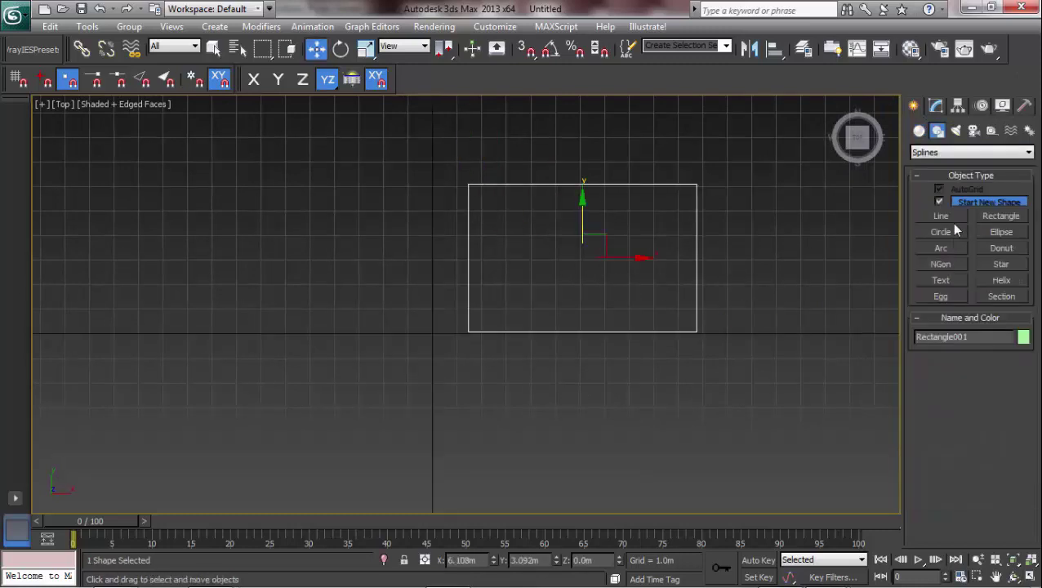
pyautogui.click(937, 106)
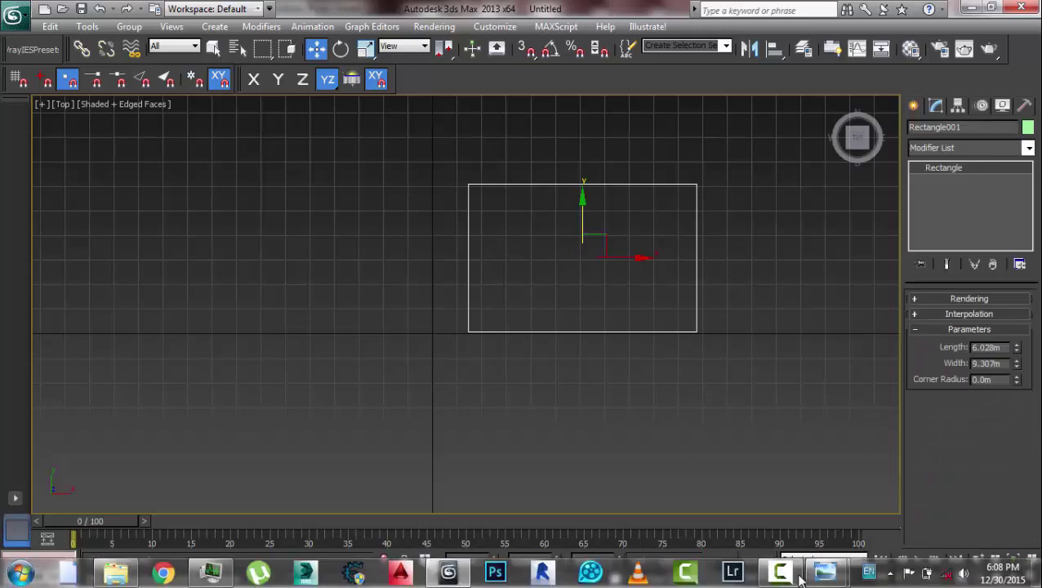
pyautogui.click(797, 579)
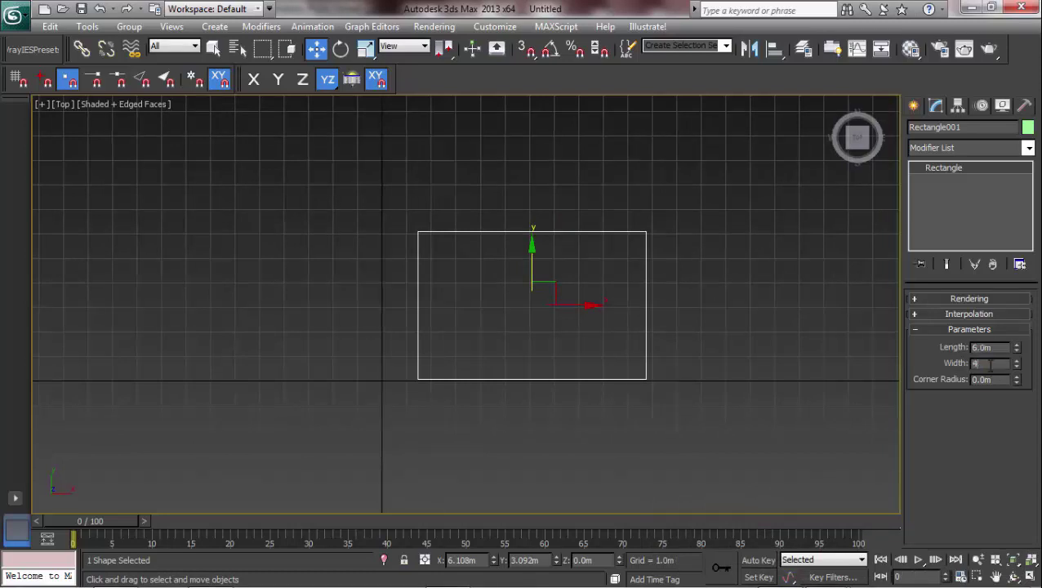
pyautogui.press('Return')
# - Apply an Extrude modifier to the rectangle with an amount of 3 m
pyautogui.scroll(3, 617, 277)
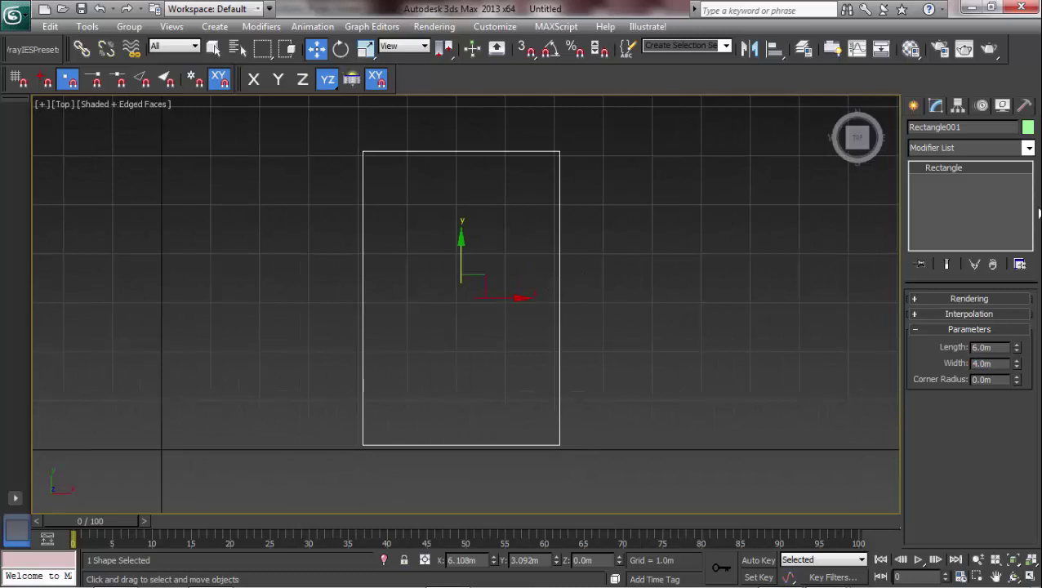
pyautogui.click(1028, 154)
pyautogui.press('e')
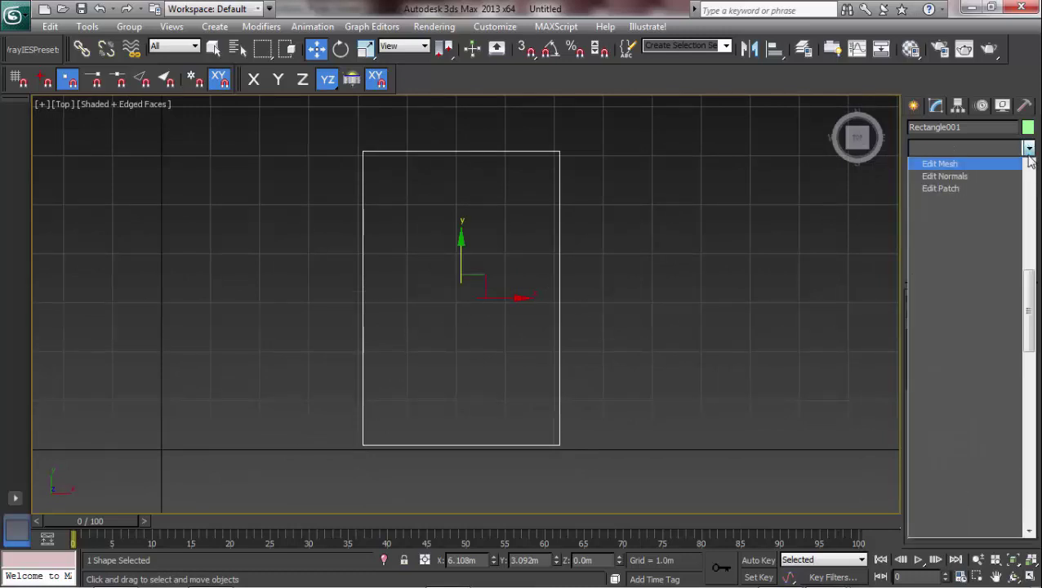
pyautogui.click(988, 225)
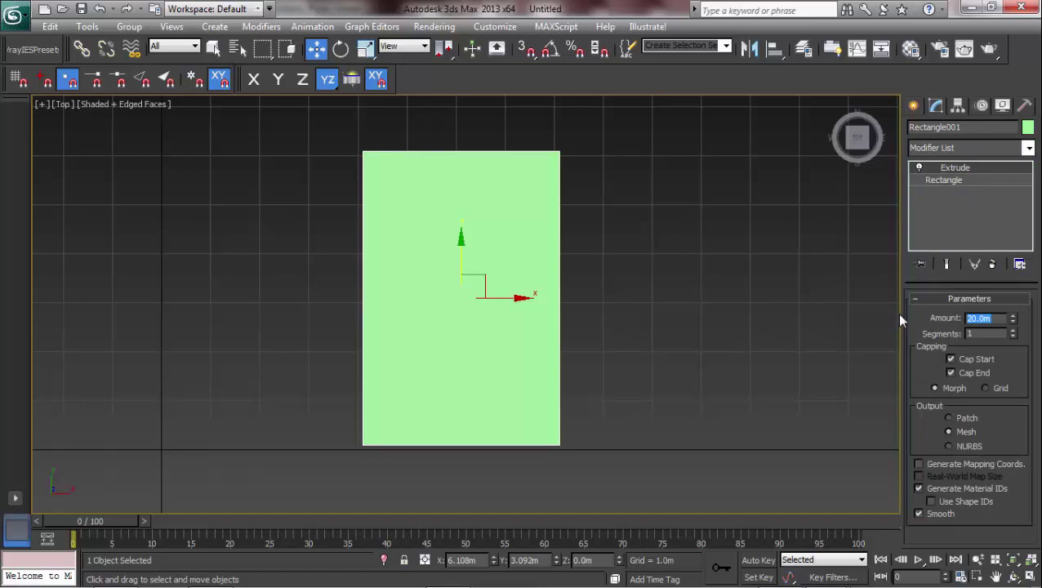
pyautogui.write('3')
pyautogui.press('Return')
# - Switch to the perspective view, add an Edit Poly modifier to the extruded box and expand its sub-object levels
pyautogui.moveTo(574, 309); pyautogui.dragTo(516, 300, button='middle')
pyautogui.scroll(-2, 518, 310)
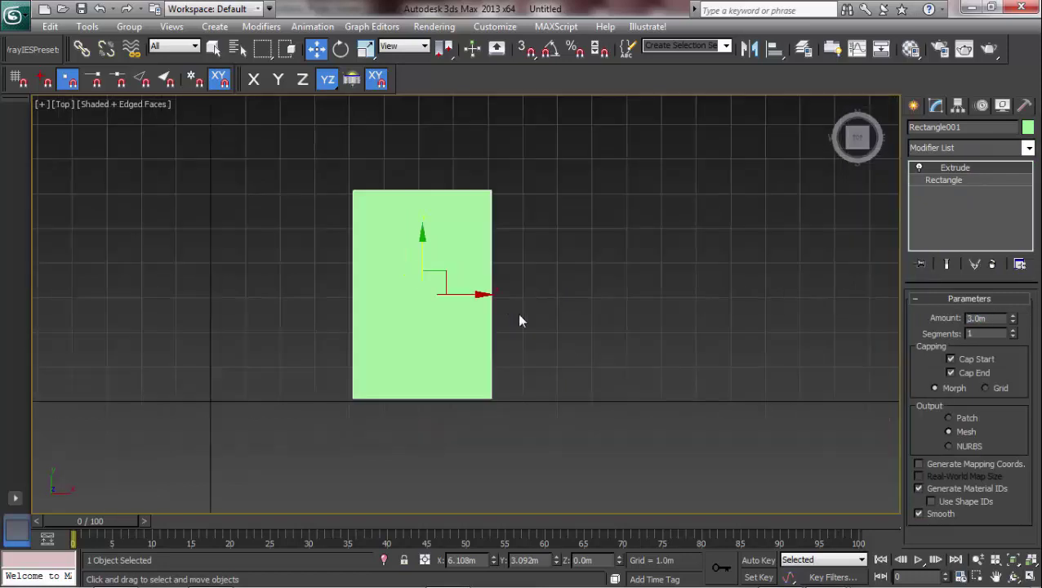
pyautogui.press('p')
pyautogui.scroll(3, 514, 320)
pyautogui.keyDown('alt'); pyautogui.moveTo(570, 347); pyautogui.dragTo(668, 263, button='middle'); pyautogui.keyUp('alt')
pyautogui.scroll(-3, 571, 279)
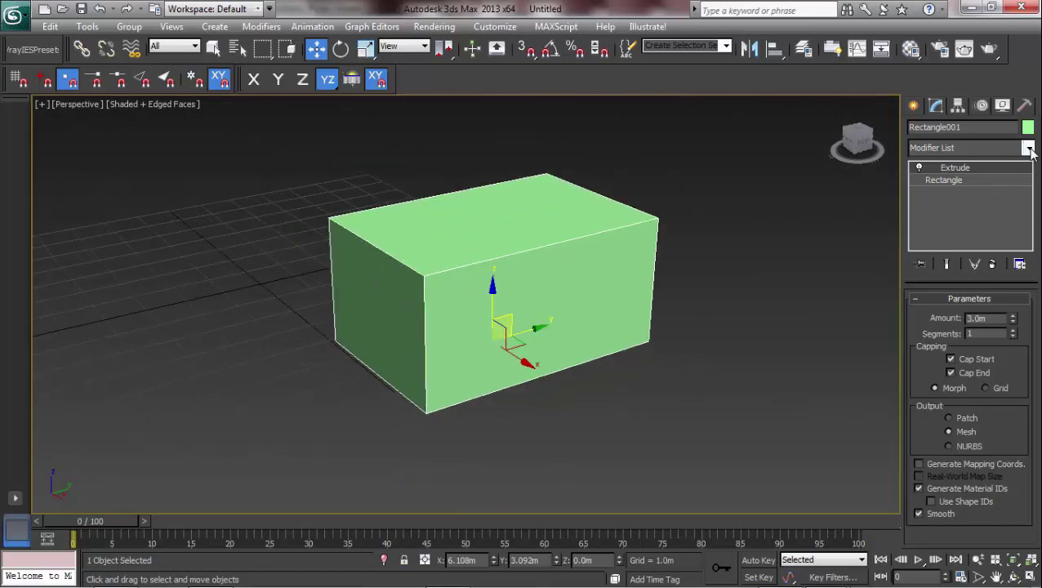
pyautogui.click(1030, 148)
pyautogui.scroll(-5, 980, 245)
pyautogui.click(994, 215)
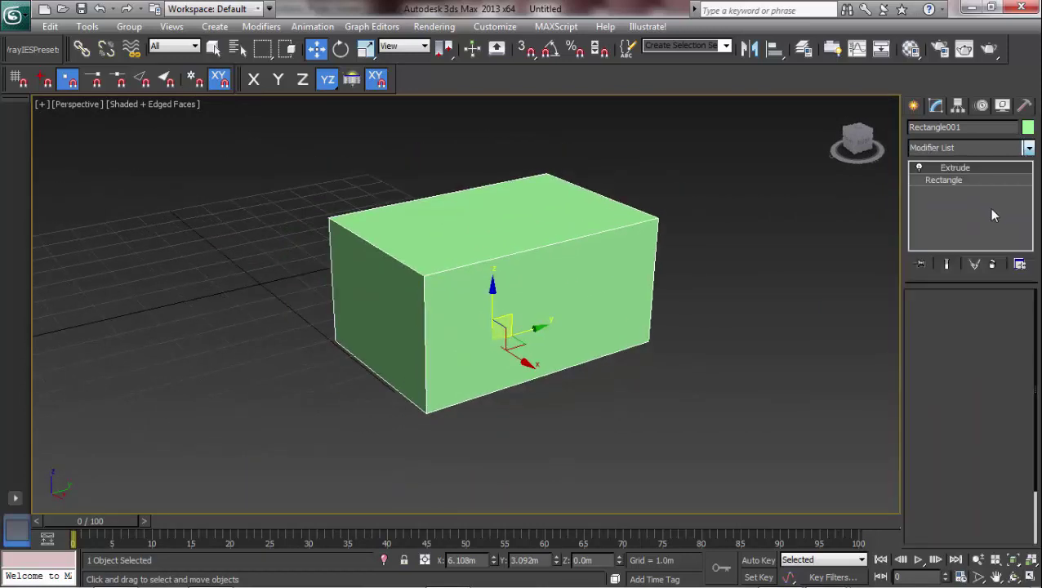
pyautogui.click(933, 168)
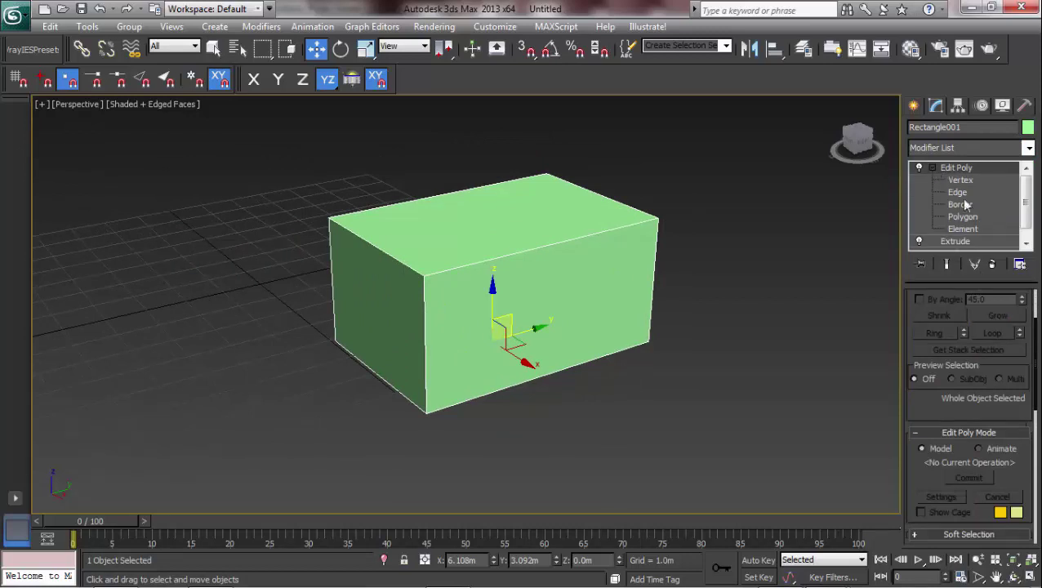
# - Delete the top and bottom polygons of the box so that only the four walls remain
pyautogui.click(964, 216)
pyautogui.click(591, 228)
pyautogui.moveTo(585, 235)
pyautogui.mouseDown(button='middle')
pyautogui.moveTo(593, 228)
pyautogui.moveTo(549, 228)
pyautogui.moveTo(589, 248)
pyautogui.mouseUp(button='middle')
pyautogui.press('Delete')
pyautogui.click(549, 228)
pyautogui.press('Delete')
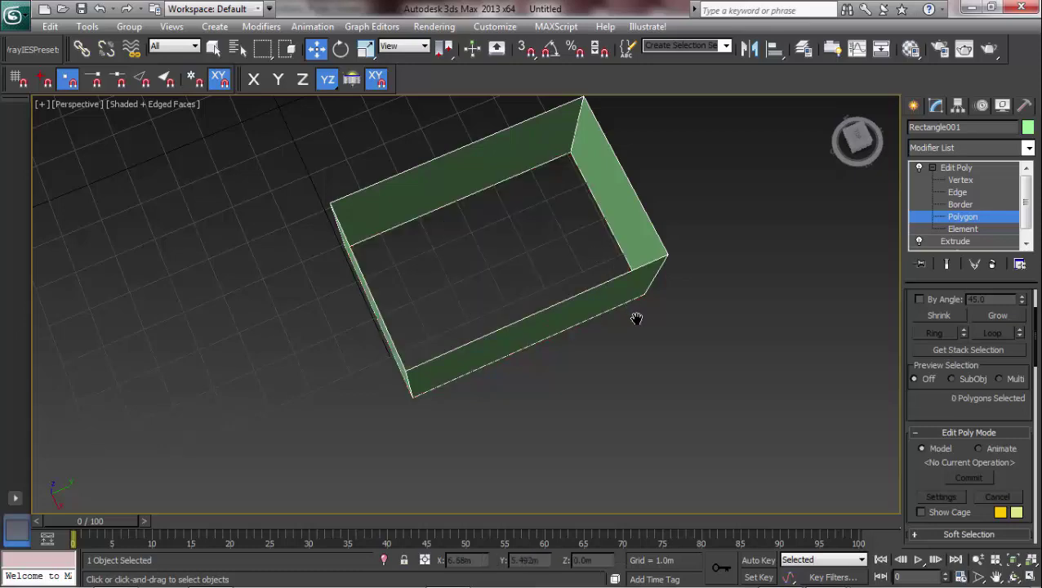
# - Examine the reference image of the white room with tall windows, and return to the model
pyautogui.keyDown('alt'); pyautogui.moveTo(634, 319); pyautogui.dragTo(758, 290, button='middle'); pyautogui.keyUp('alt')
pyautogui.scroll(2, 669, 291)
pyautogui.rightClick(758, 289)
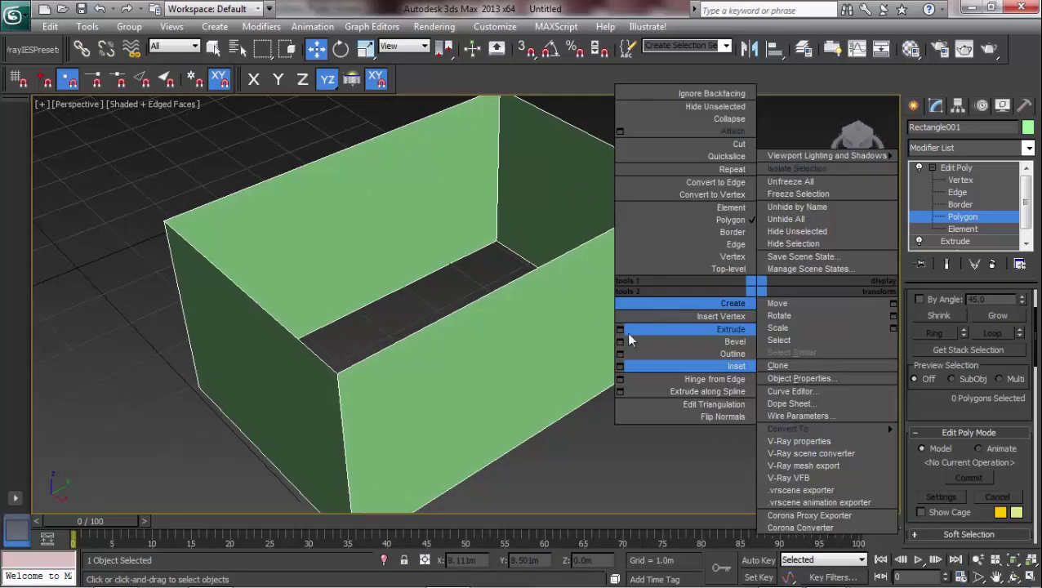
pyautogui.click(621, 437)
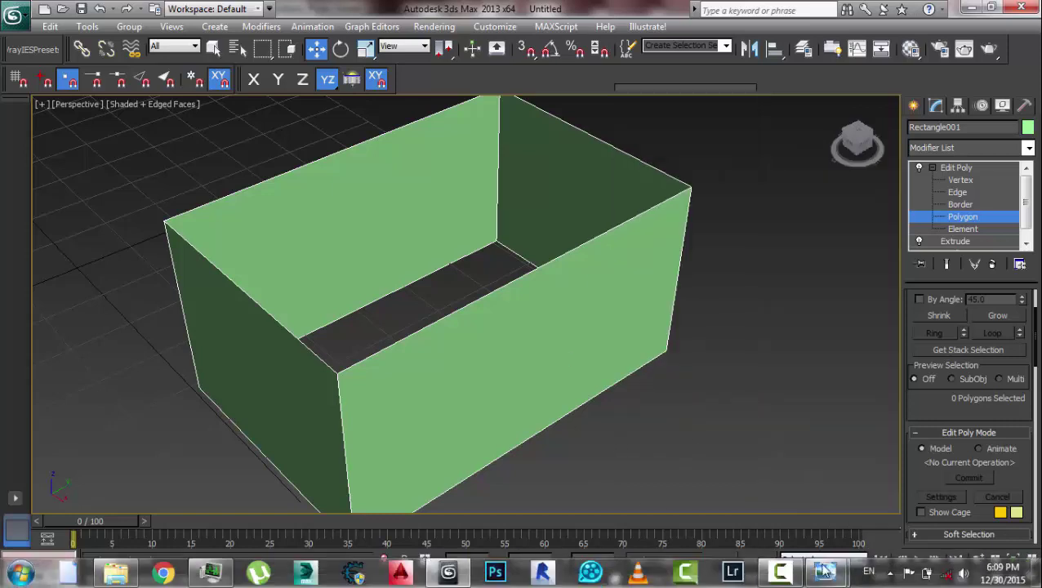
pyautogui.moveTo(825, 572)
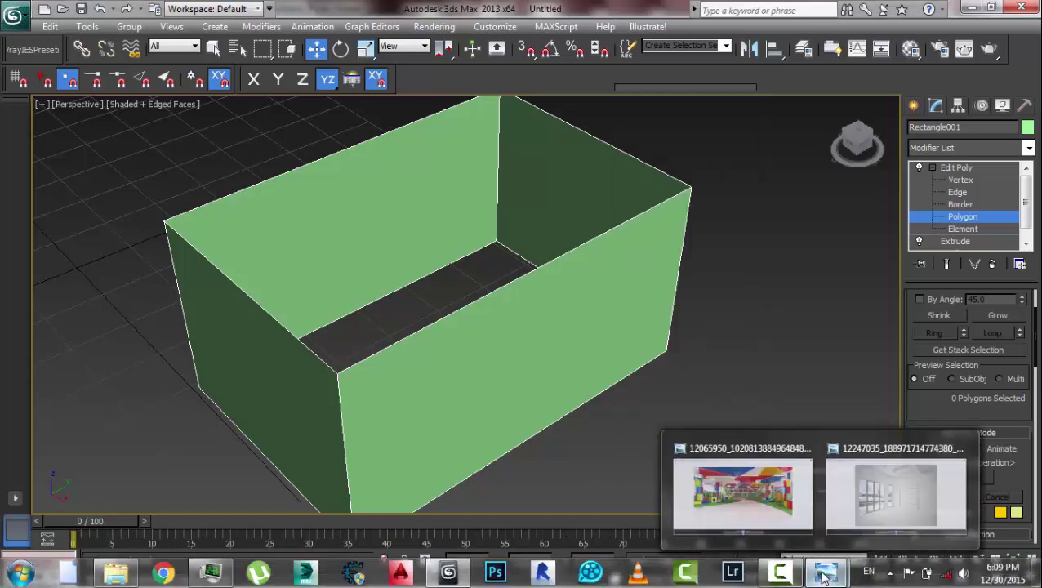
pyautogui.click(815, 445)
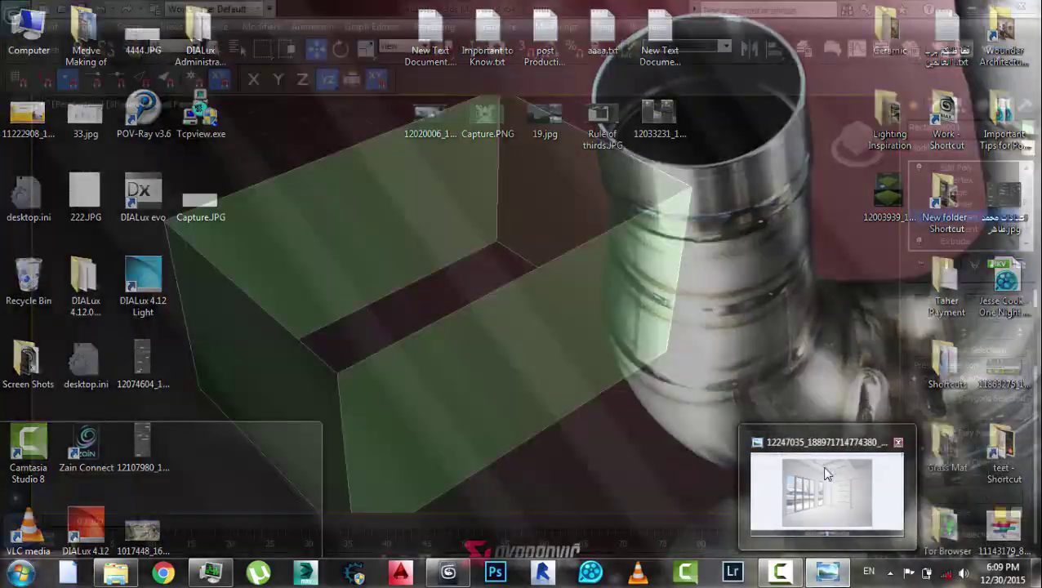
pyautogui.click(817, 490)
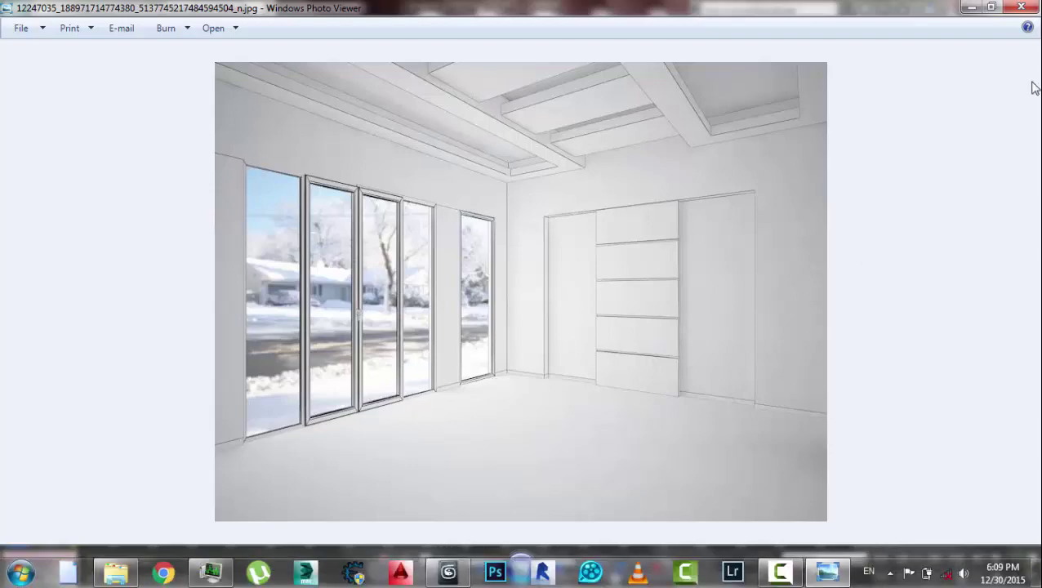
pyautogui.click(971, 7)
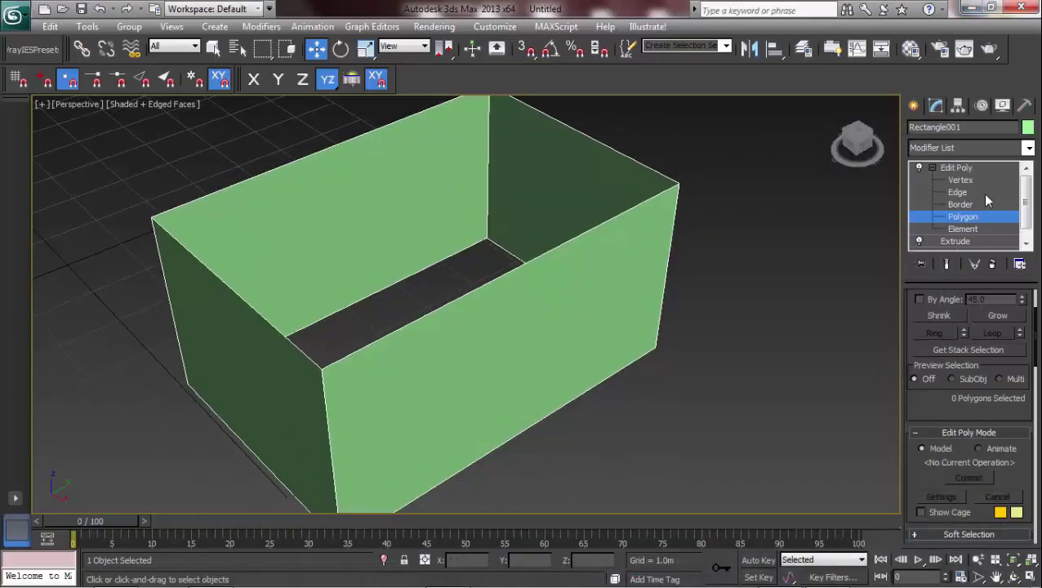
# - Select the top and bottom edges of the long front wall and connect them with one vertical edge
pyautogui.click(957, 192)
pyautogui.keyDown('alt'); pyautogui.moveTo(605, 379); pyautogui.dragTo(571, 271, button='middle'); pyautogui.keyUp('alt')
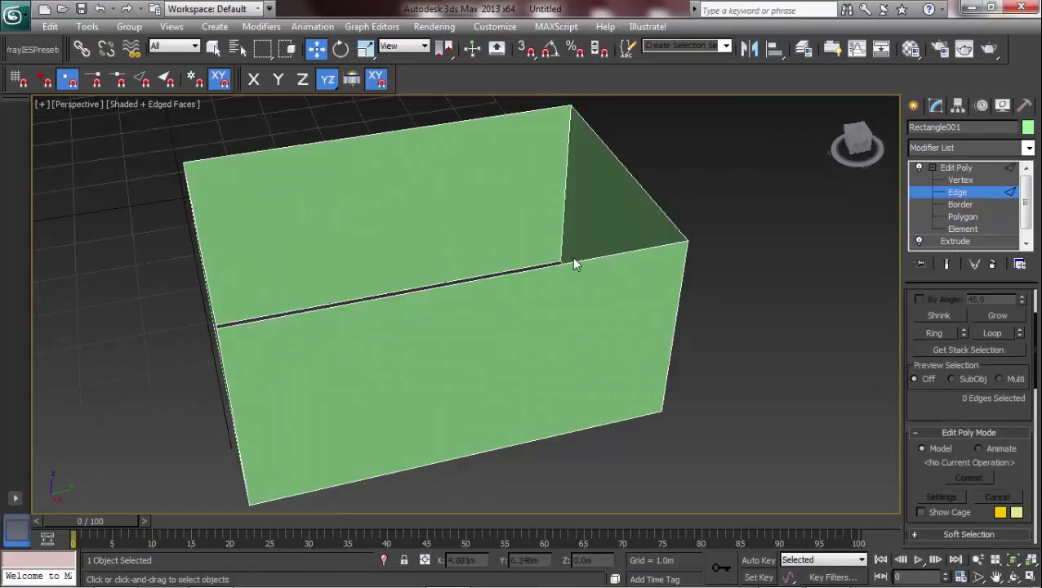
pyautogui.click(571, 264)
pyautogui.keyDown('ctrl'); pyautogui.click(567, 436); pyautogui.keyUp('ctrl')
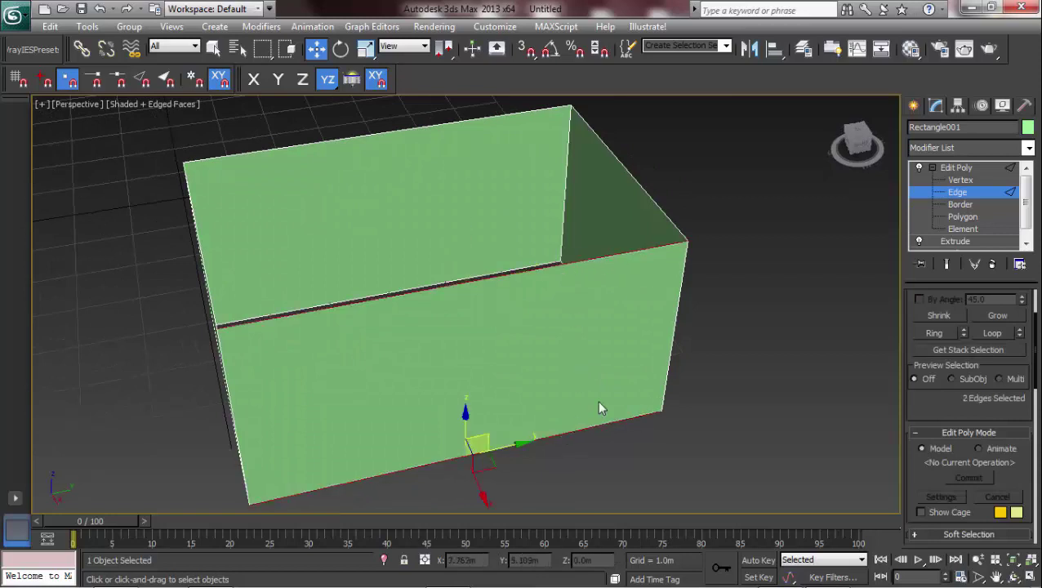
pyautogui.rightClick(600, 406)
pyautogui.click(570, 397)
pyautogui.scroll(-3, 496, 453)
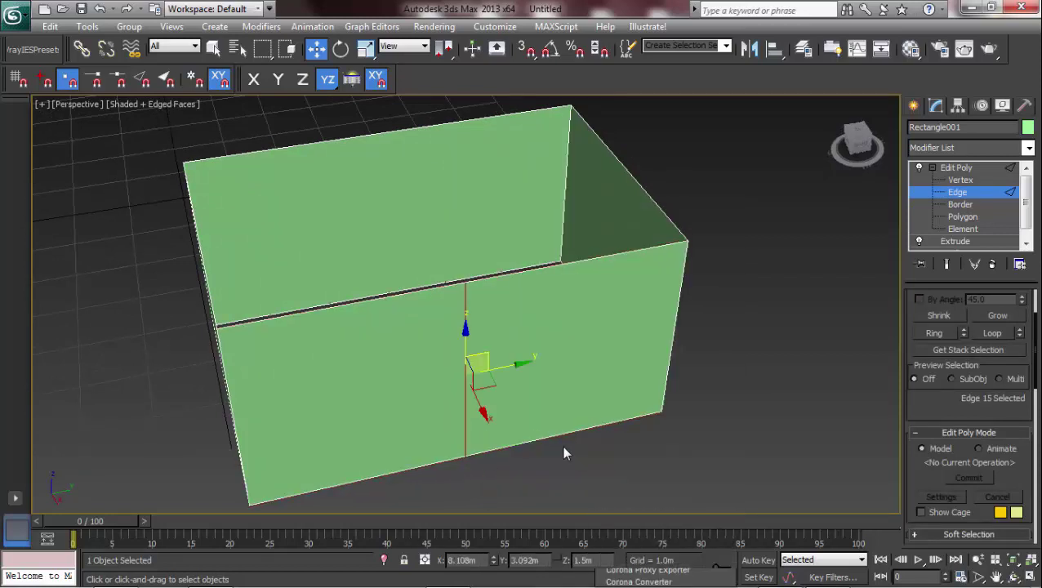
# - Turn on 3D snapping and move the new vertical edge along Y onto the far +Y corner of the wall
pyautogui.keyDown('alt'); pyautogui.moveTo(496, 453); pyautogui.dragTo(540, 399, button='middle'); pyautogui.keyUp('alt')
pyautogui.click(527, 51)
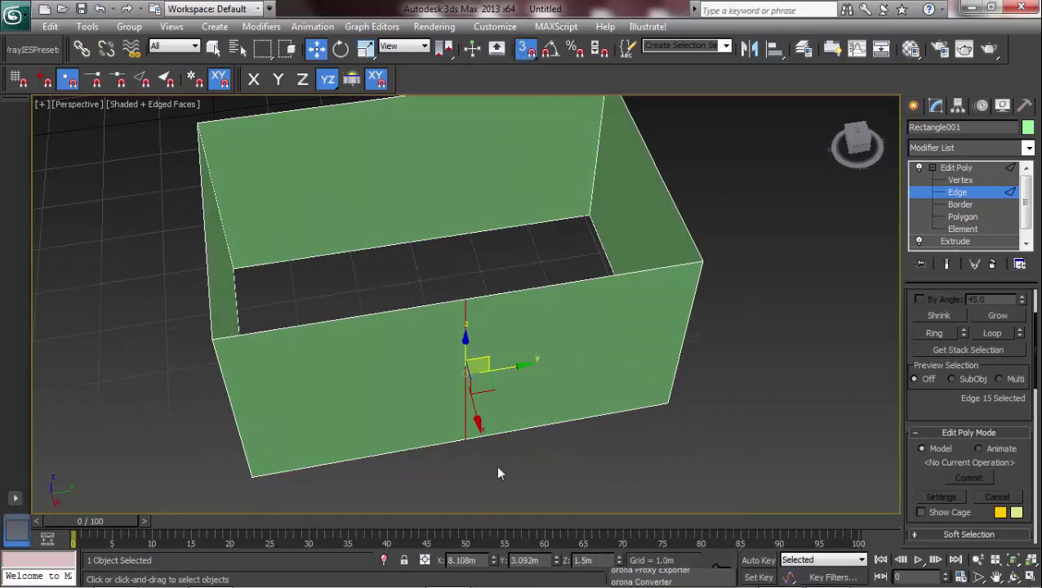
pyautogui.moveTo(508, 368); pyautogui.dragTo(692, 265)
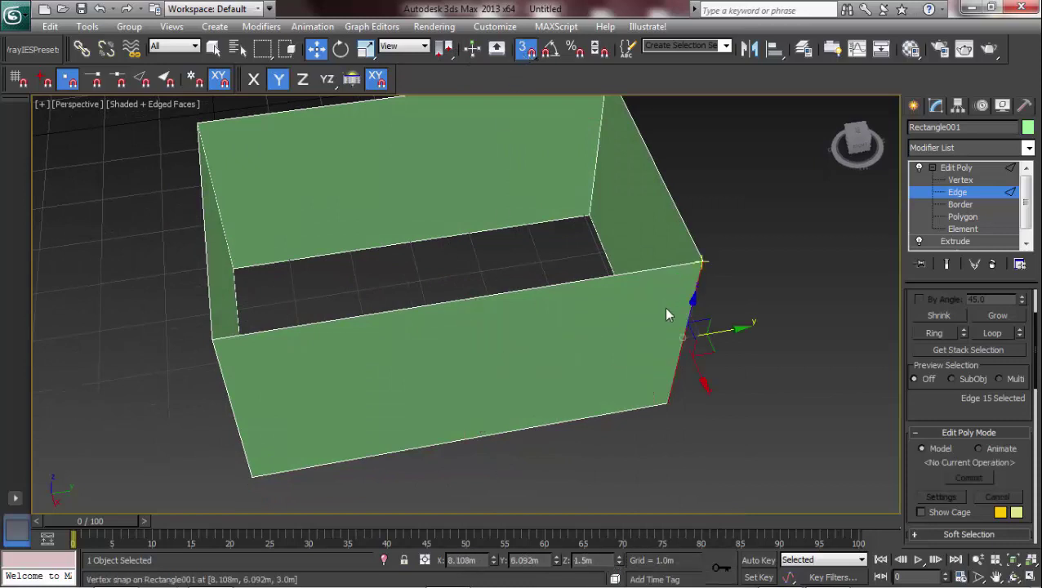
pyautogui.keyDown('alt'); pyautogui.moveTo(634, 372); pyautogui.dragTo(614, 268, button='middle'); pyautogui.keyUp('alt')
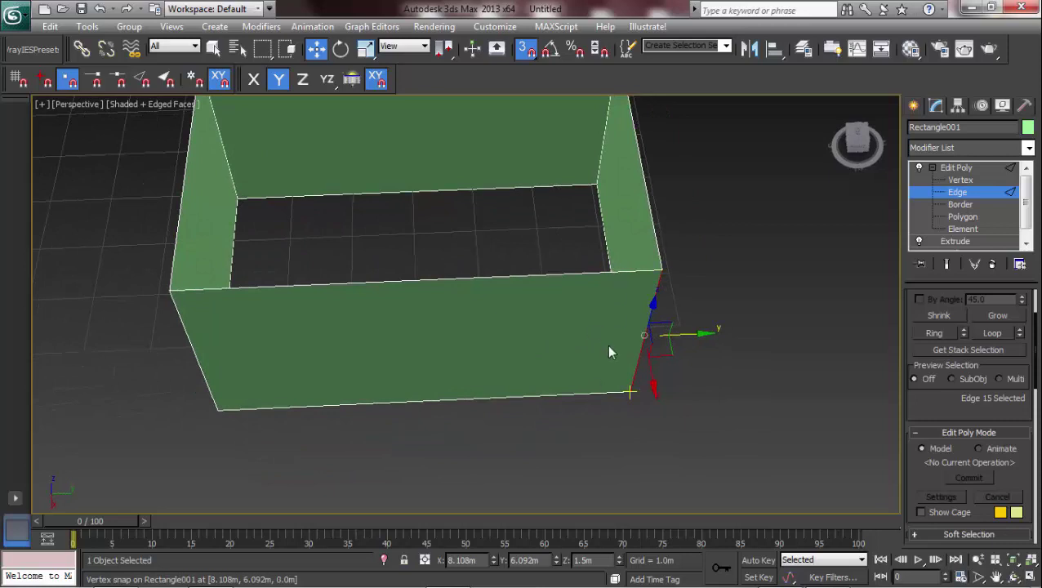
pyautogui.moveTo(609, 346); pyautogui.dragTo(619, 343, button='middle')
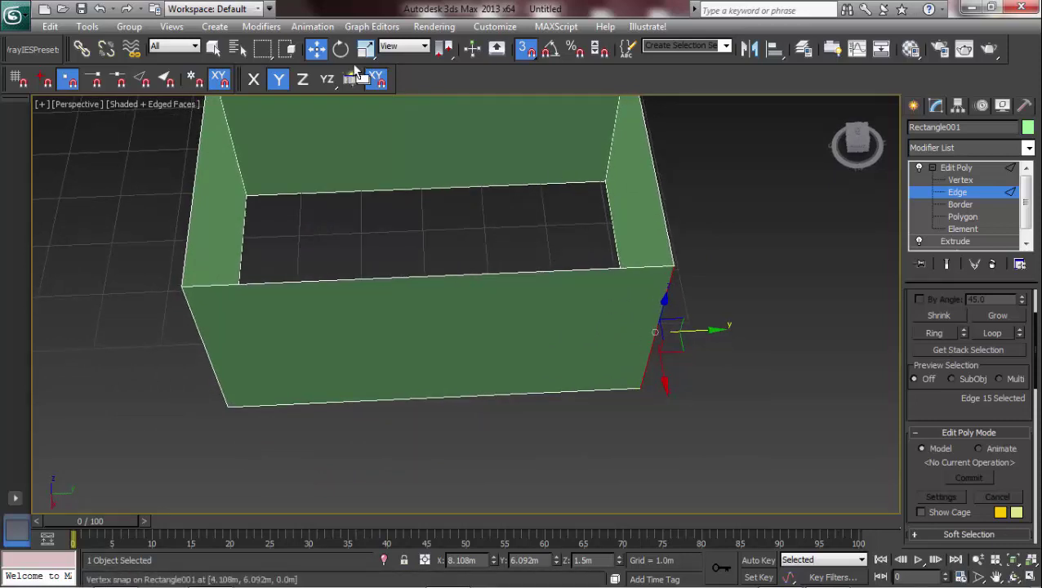
# - Offset the snapped vertical edge by -0.5 m along Y using the Move Transform Type-In
pyautogui.rightClick(314, 50)
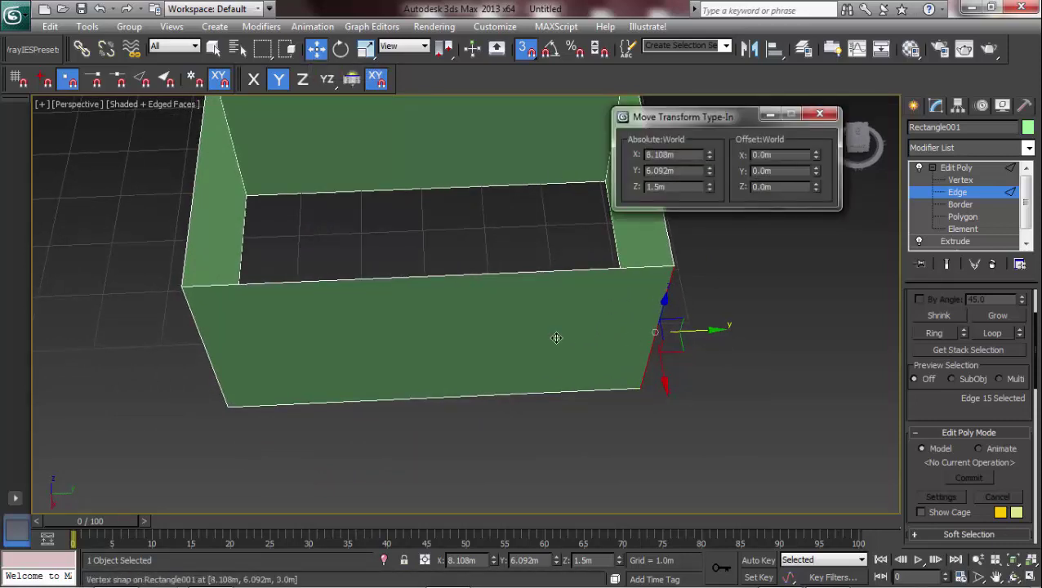
pyautogui.moveTo(557, 337); pyautogui.dragTo(212, 125, button='middle')
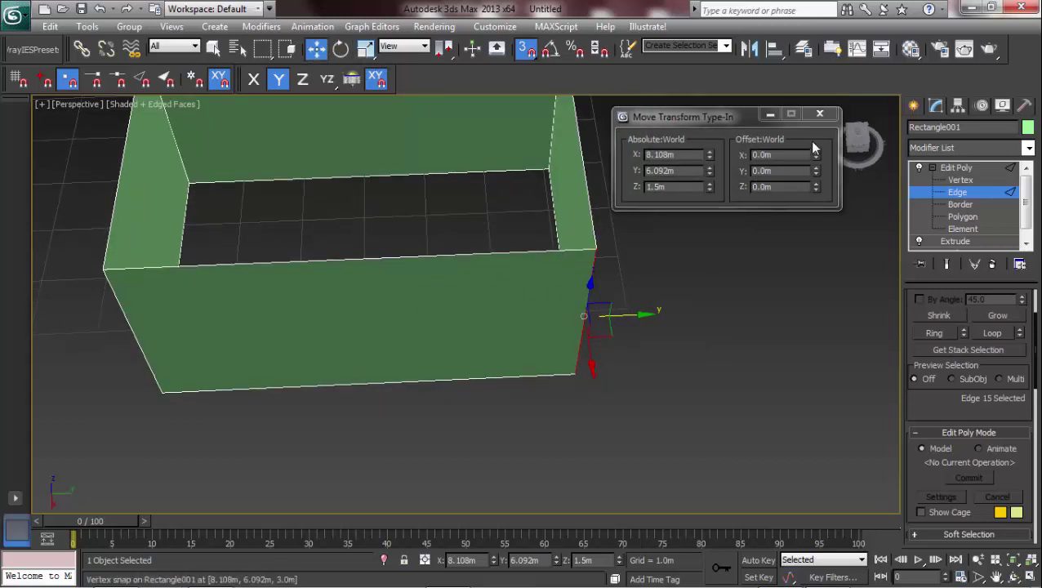
pyautogui.click(776, 171)
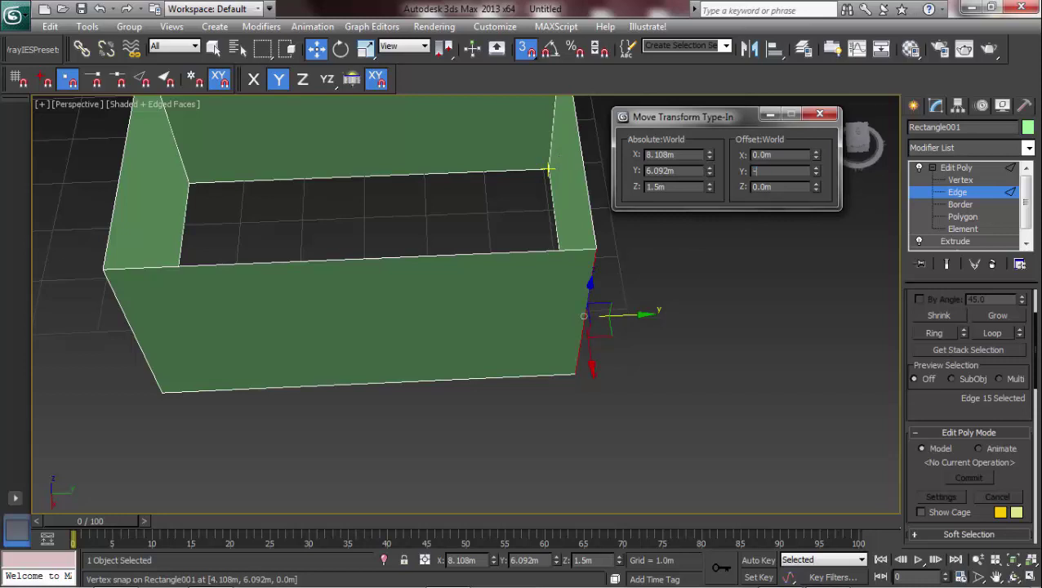
pyautogui.write('-0.5')
pyautogui.press('Return')
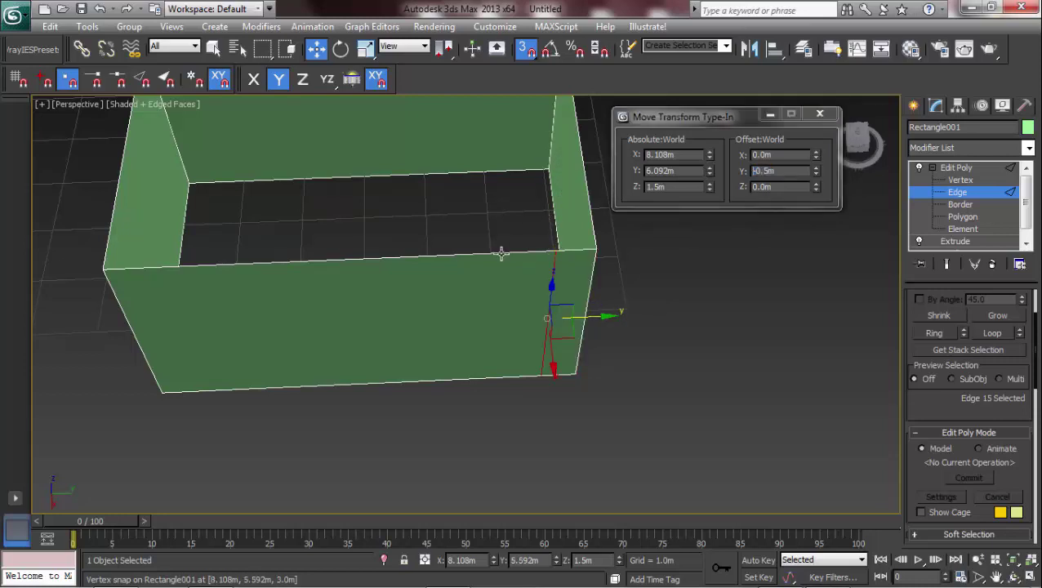
# - Connect the wall's larger top and bottom edges with a second vertical edge and snap it along Y onto the first one
pyautogui.moveTo(445, 401); pyautogui.dragTo(441, 227)
pyautogui.rightClick(441, 333)
pyautogui.click(428, 383)
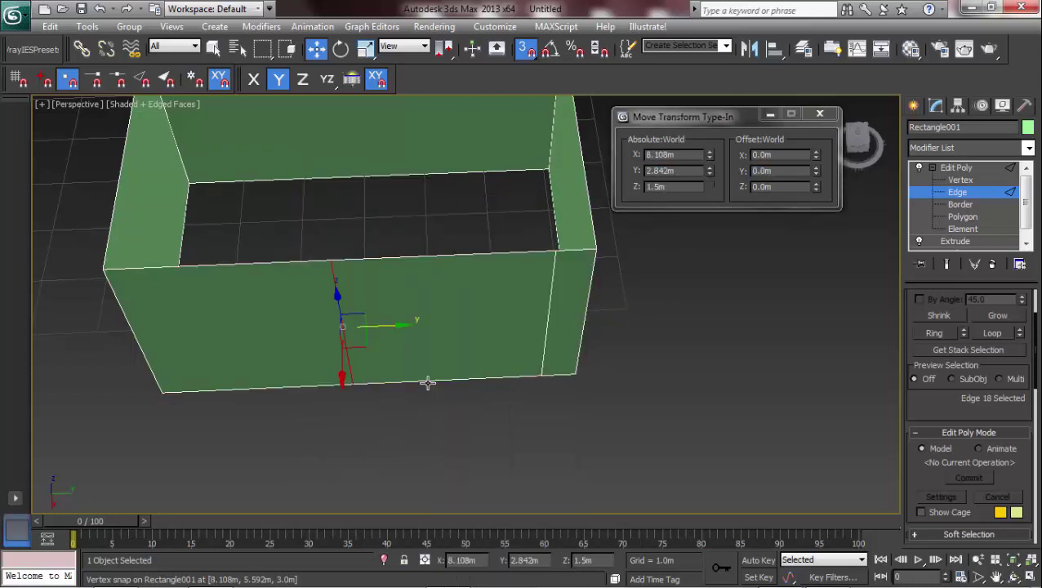
pyautogui.moveTo(391, 327); pyautogui.dragTo(543, 262)
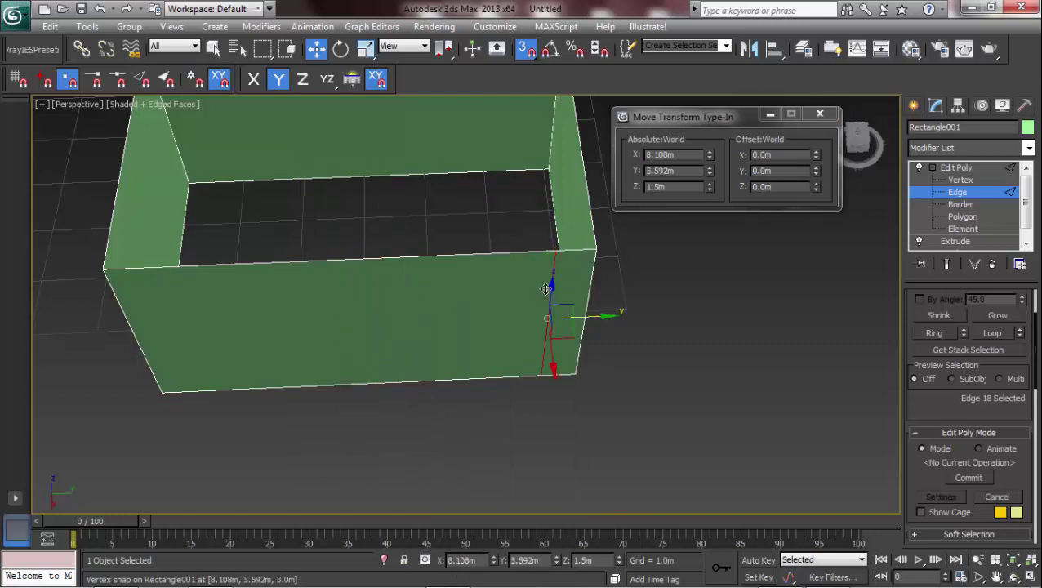
# - Try offsetting the second vertical edge by 1.2 m along Y, and undo the move
pyautogui.doubleClick(777, 172)
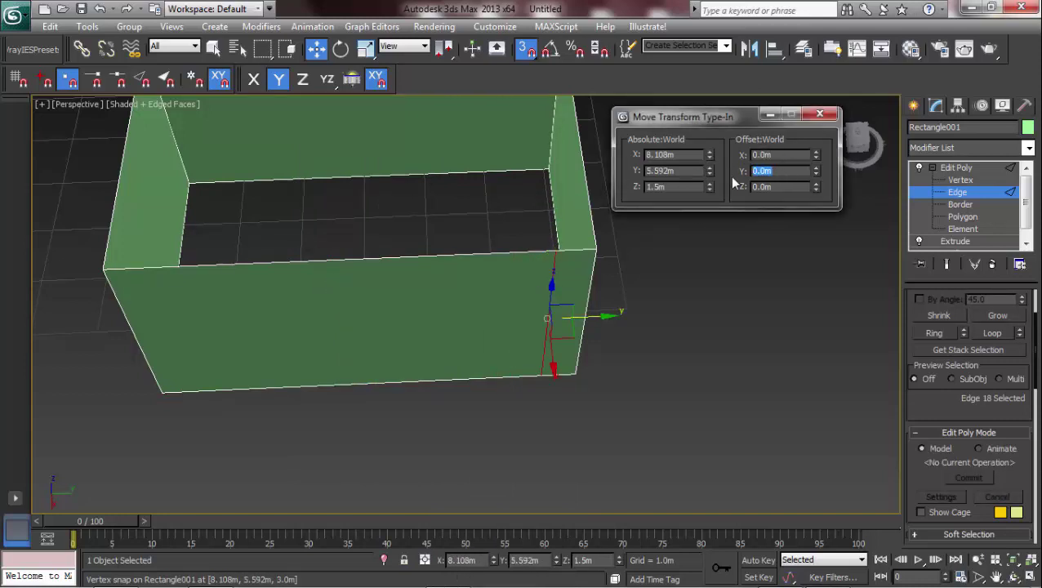
pyautogui.write('1.2')
pyautogui.press('Return')
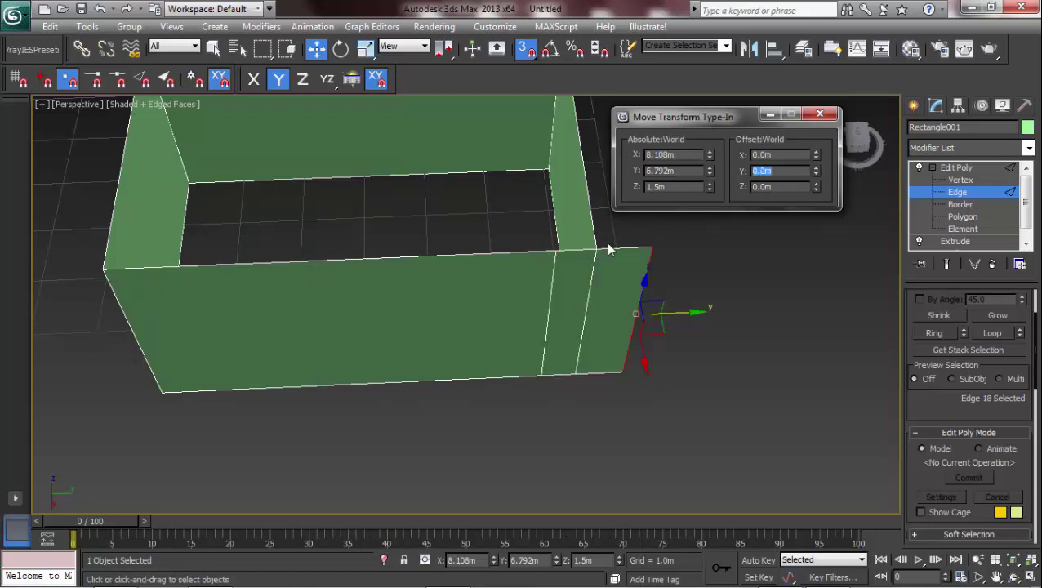
pyautogui.doubleClick(781, 172)
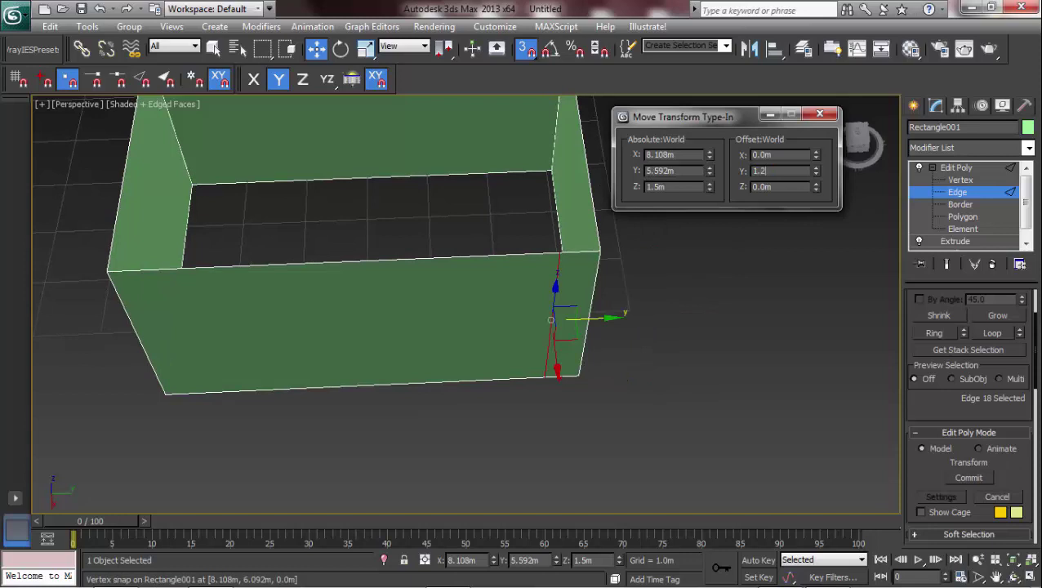
pyautogui.press('Return')
pyautogui.moveTo(603, 315); pyautogui.dragTo(607, 318, button='middle')
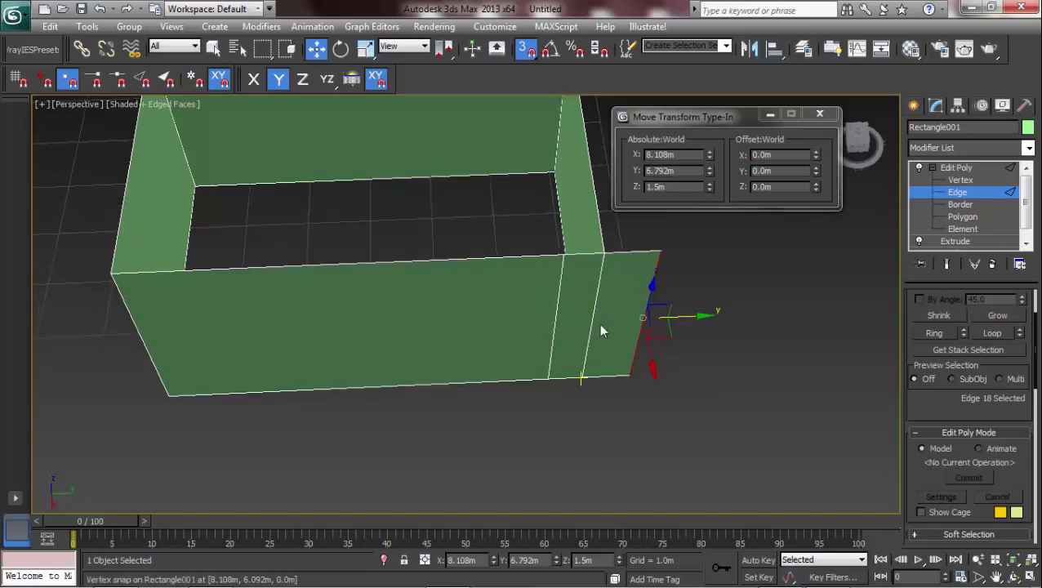
pyautogui.hotkey('ctrl', 'z')
# - Offset the second vertical edge by -1.2 m along Y using the Move Transform Type-In
pyautogui.doubleClick(780, 171)
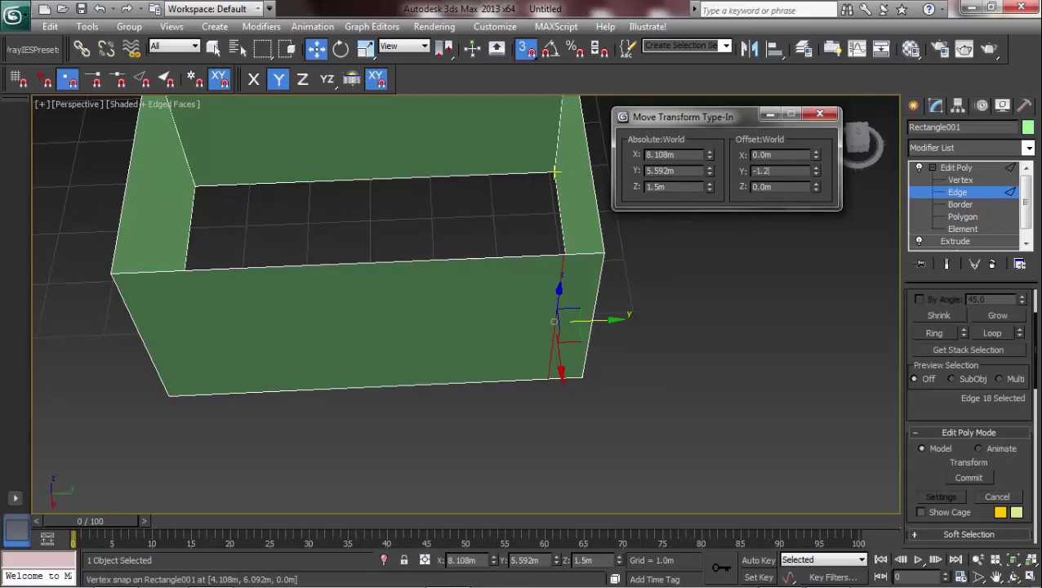
pyautogui.press('Return')
# - Connect the opposite long wall's top and bottom edges with a vertical edge, and check the reference image in Windows Photo Viewer
pyautogui.moveTo(547, 312); pyautogui.dragTo(580, 388, button='middle')
pyautogui.click(524, 215)
pyautogui.keyDown('ctrl'); pyautogui.click(508, 327); pyautogui.keyUp('ctrl')
pyautogui.rightClick(533, 282)
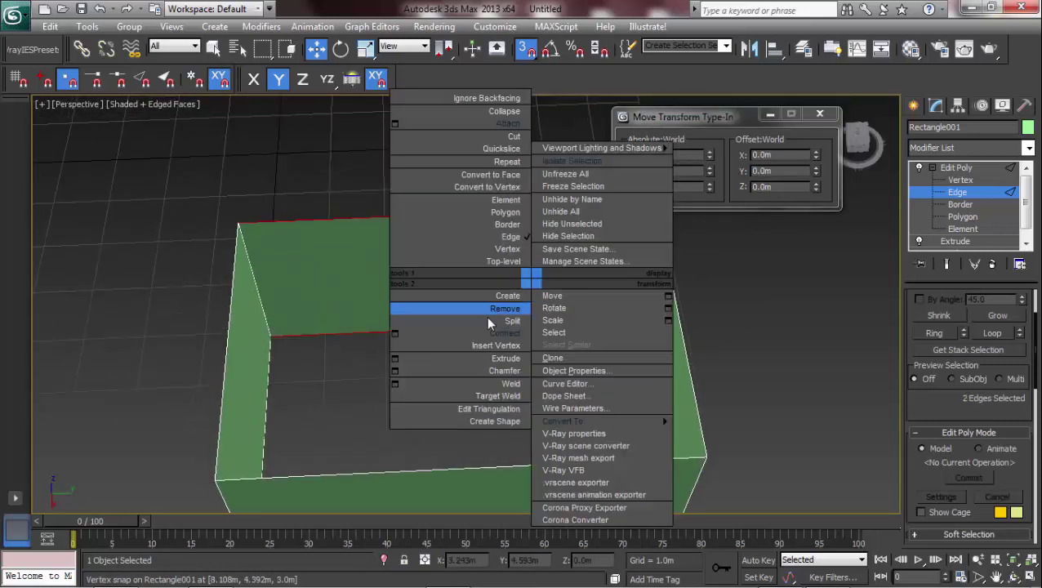
pyautogui.click(489, 333)
pyautogui.moveTo(791, 579)
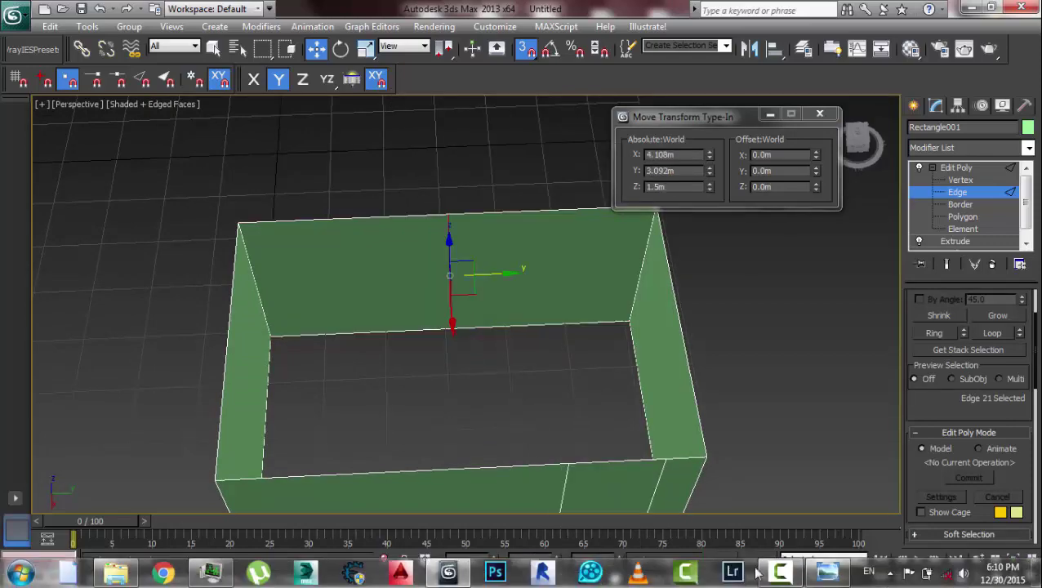
pyautogui.click(828, 576)
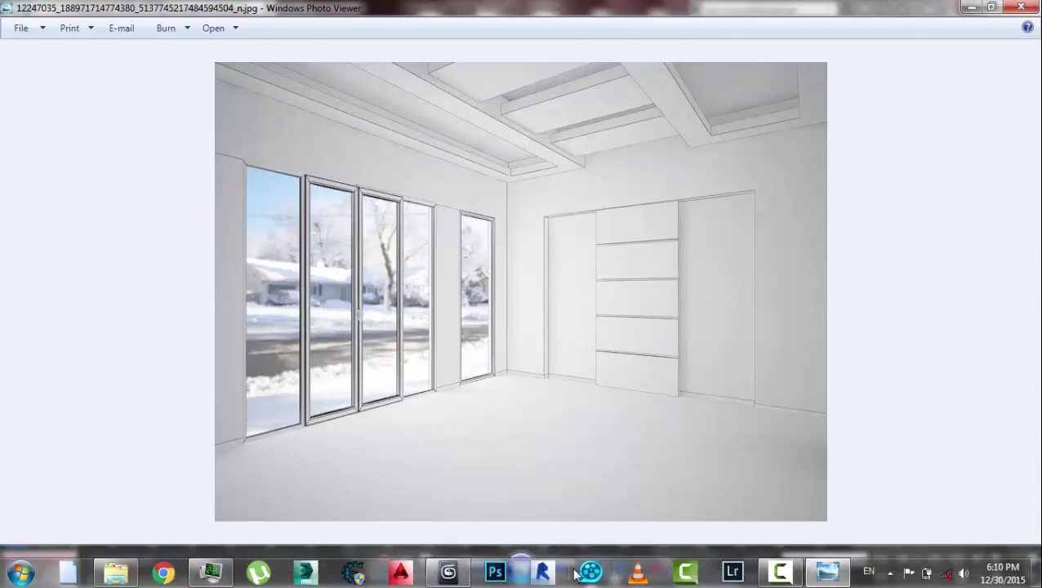
pyautogui.click(448, 572)
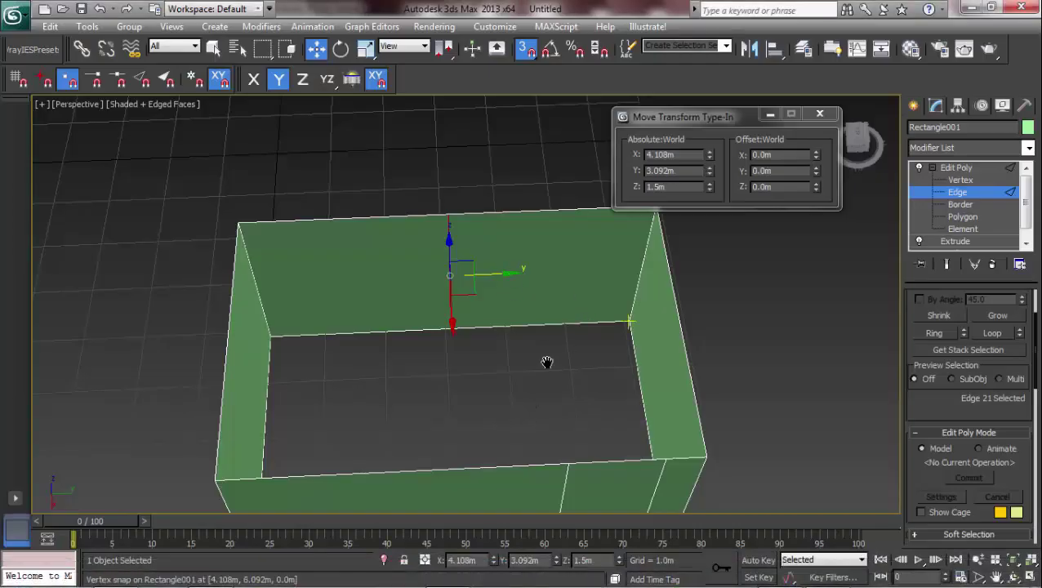
# - Snap the opposite wall's new vertical edge along Y onto the far +Y corner and offset it by -0.5 m along Y
pyautogui.moveTo(547, 362); pyautogui.dragTo(506, 406, button='middle')
pyautogui.scroll(2, 507, 406)
pyautogui.moveTo(424, 360); pyautogui.dragTo(686, 266)
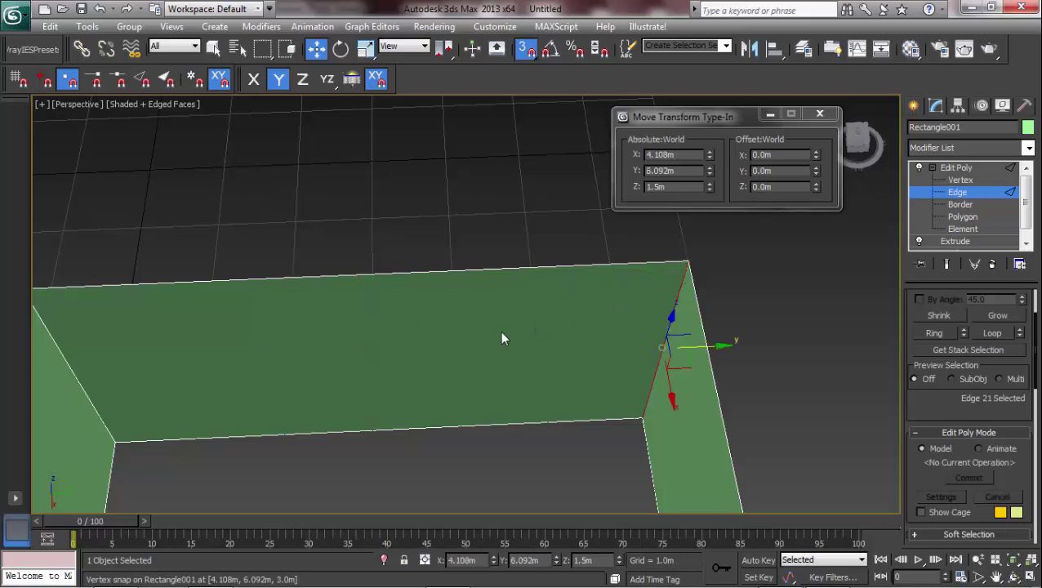
pyautogui.click(772, 171)
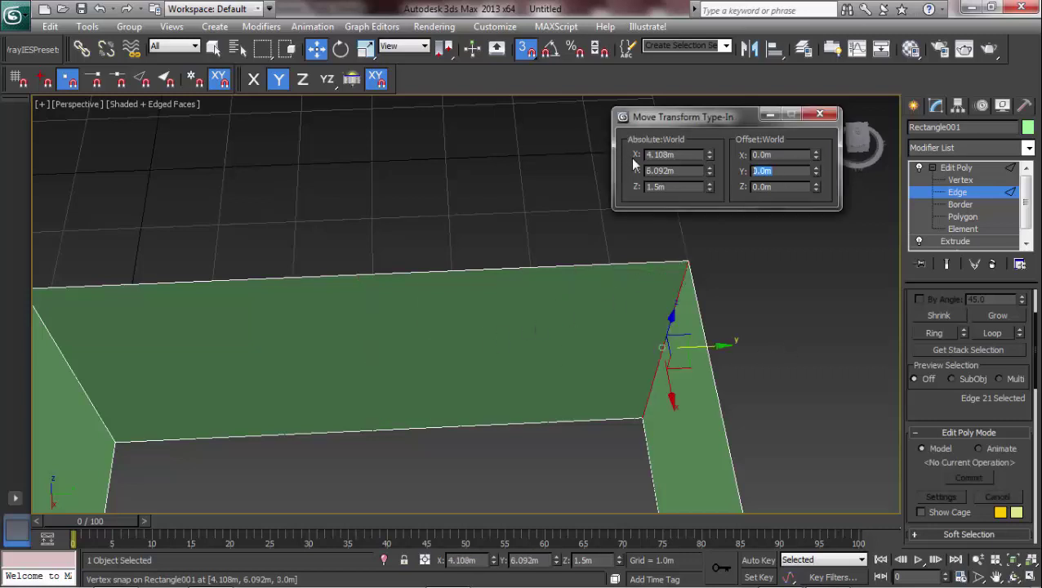
pyautogui.write('-.5')
pyautogui.press('Return')
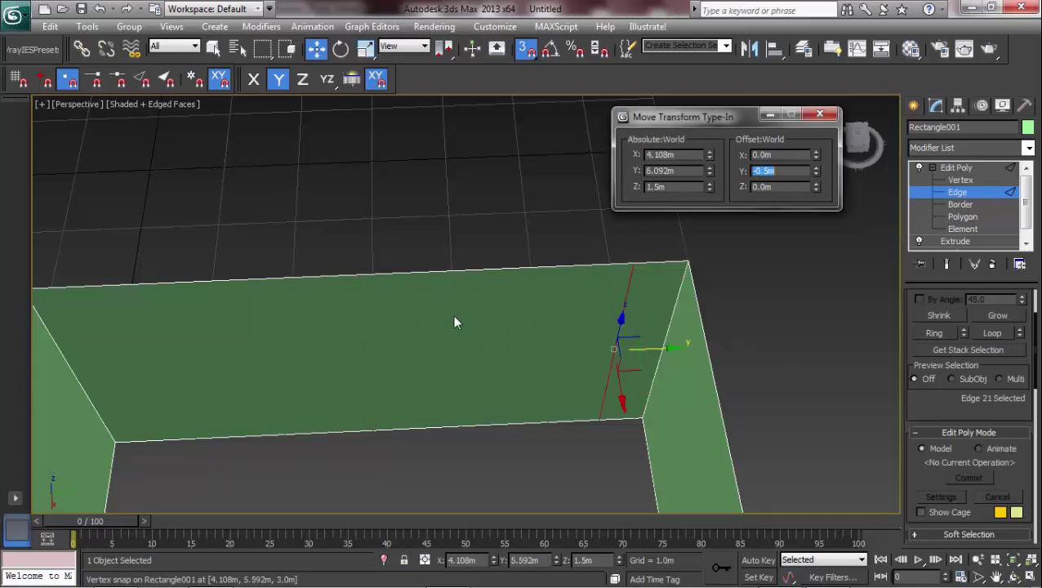
# - Connect the larger top and bottom edges of the opposite wall with another vertical edge and snap it along Y onto the -Y corner
pyautogui.moveTo(259, 282); pyautogui.dragTo(369, 264, button='middle')
pyautogui.moveTo(429, 235); pyautogui.dragTo(412, 433)
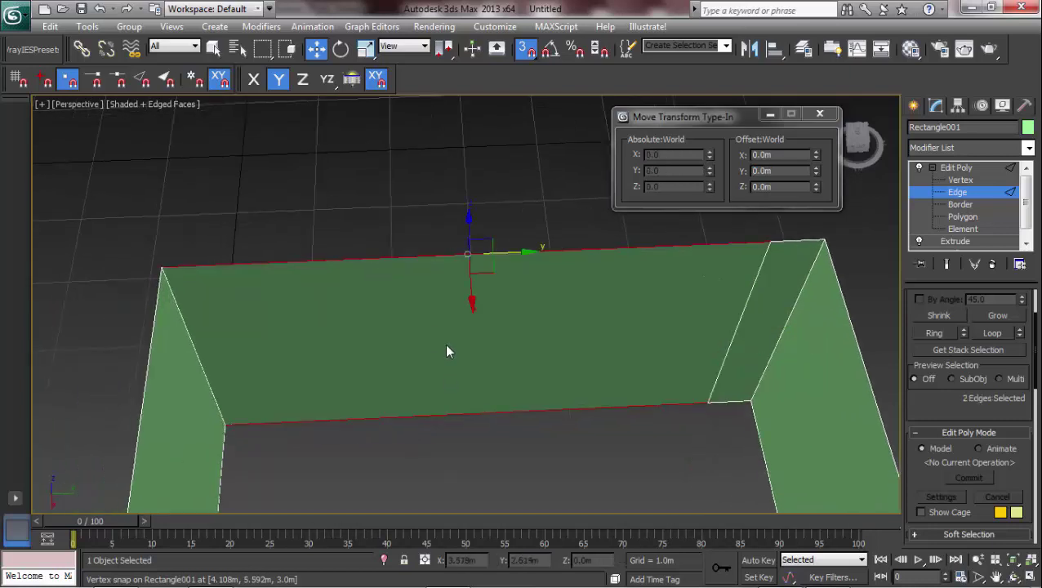
pyautogui.rightClick(446, 344)
pyautogui.click(422, 396)
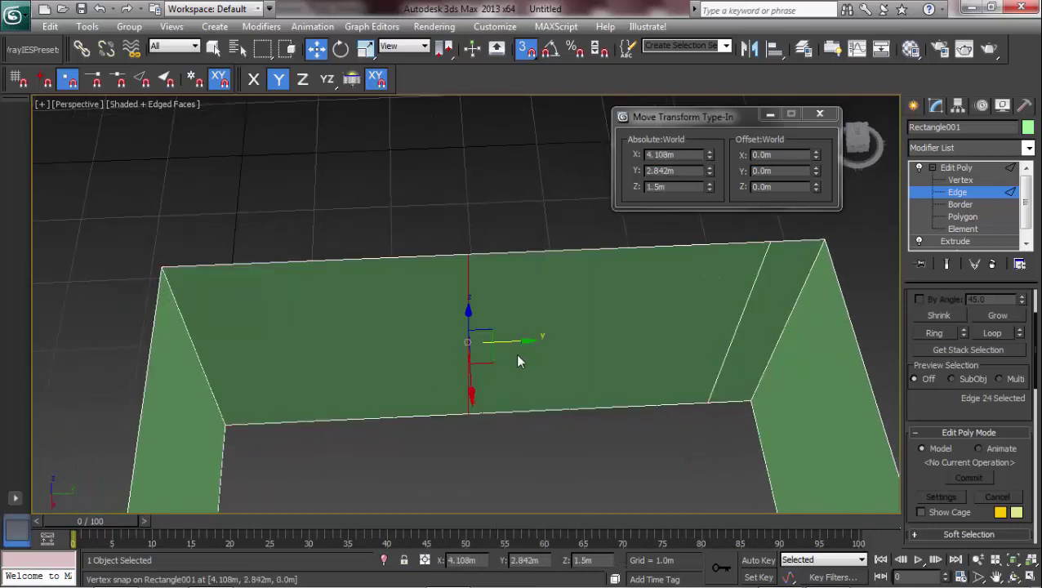
pyautogui.moveTo(515, 344); pyautogui.dragTo(257, 284)
pyautogui.moveTo(191, 273); pyautogui.dragTo(193, 274)
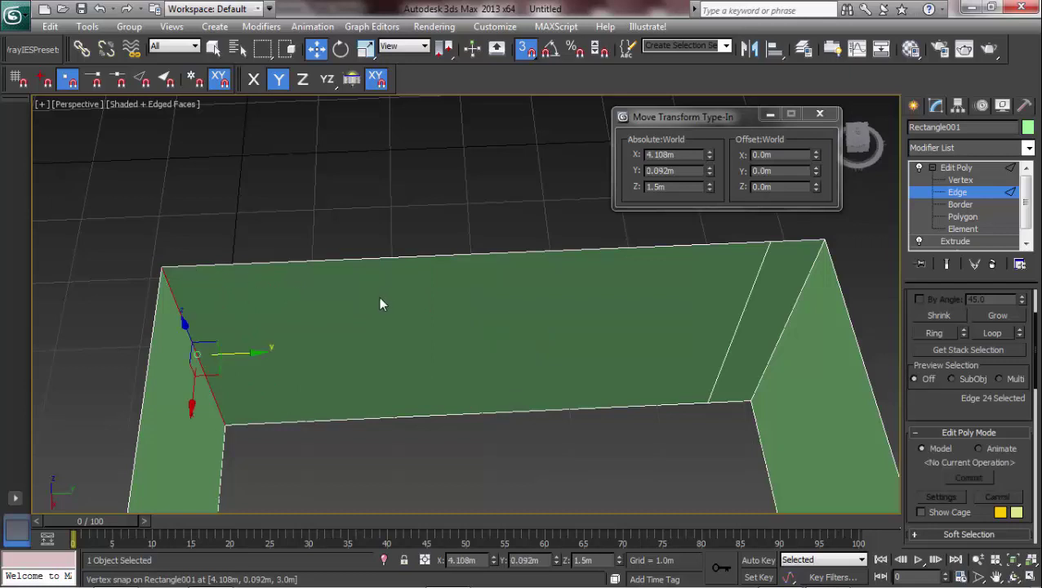
# - Offset the vertical edge at the -Y corner by 0.5 m along Y and clear the edge selection
pyautogui.doubleClick(768, 171)
pyautogui.write('/')
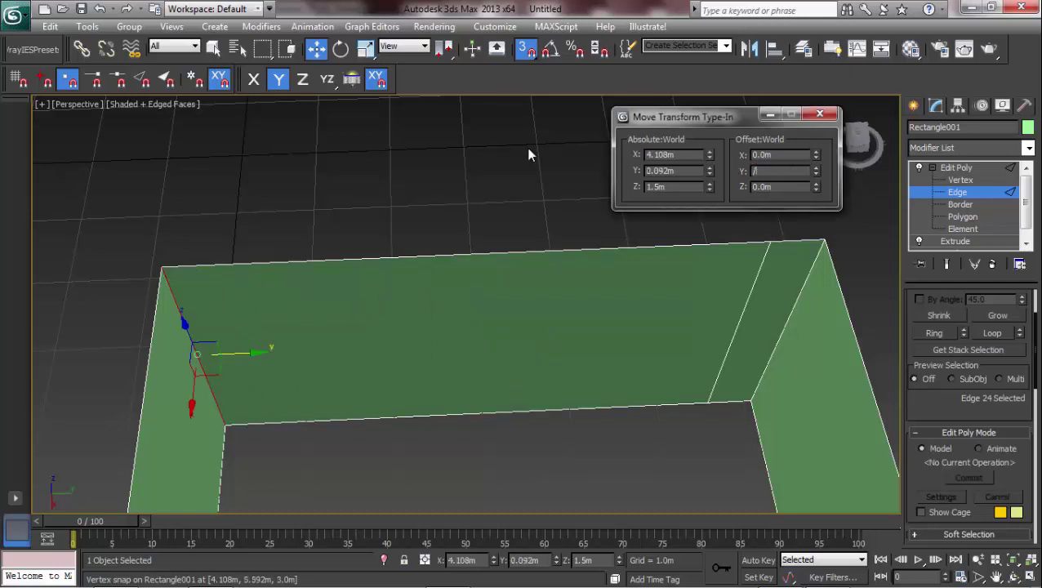
pyautogui.write('5')
pyautogui.press('Return')
pyautogui.moveTo(455, 308); pyautogui.dragTo(465, 286, button='middle')
pyautogui.click(523, 384)
# - Ring-select all vertical edges of the room and connect them with a horizontal edge loop around the walls
pyautogui.scroll(-5, 522, 384)
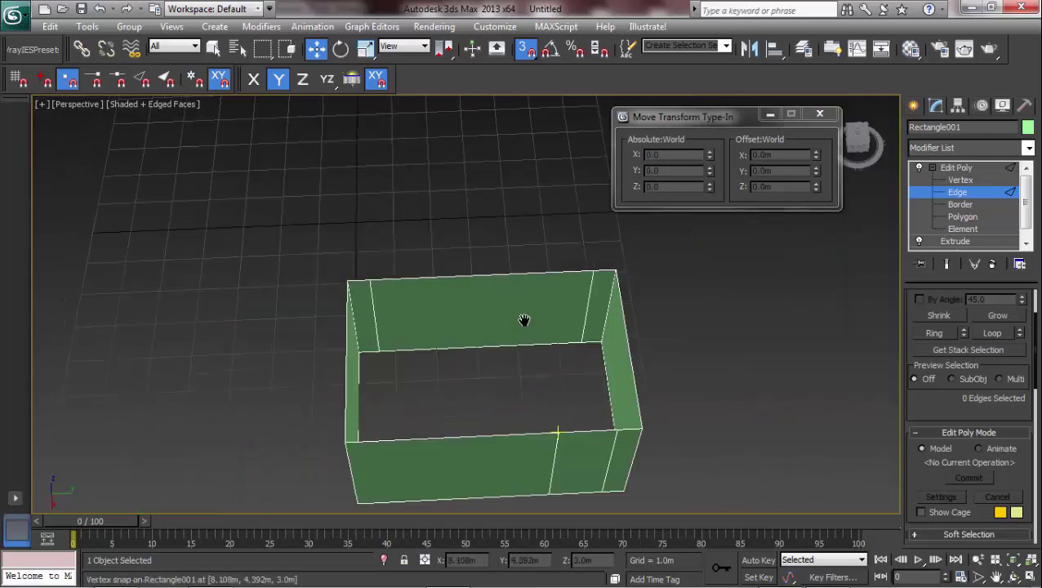
pyautogui.keyDown('alt'); pyautogui.moveTo(523, 385); pyautogui.dragTo(554, 333, button='middle'); pyautogui.keyUp('alt')
pyautogui.click(538, 350)
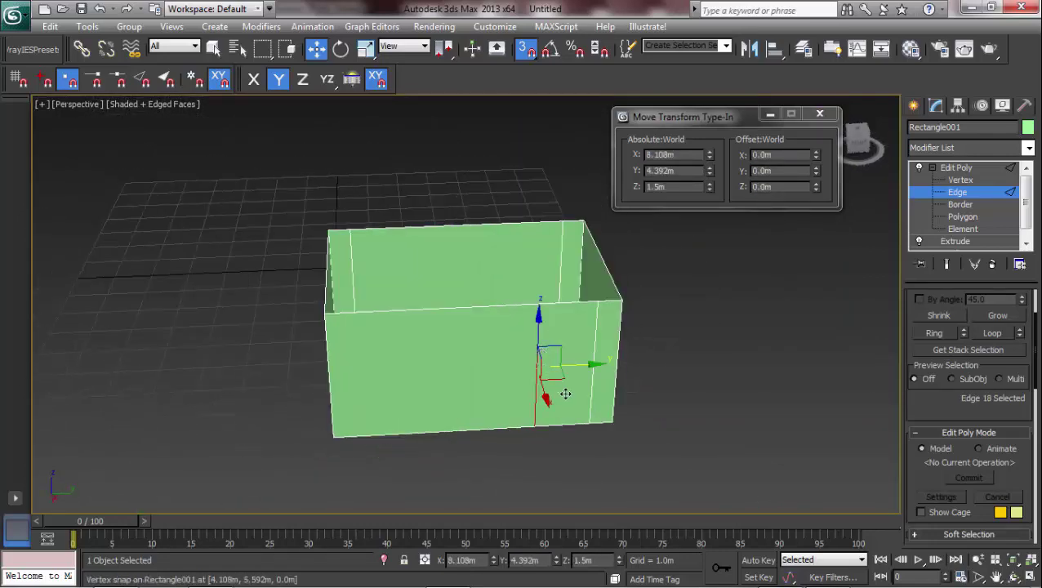
pyautogui.keyDown('alt'); pyautogui.moveTo(650, 388); pyautogui.dragTo(683, 393, button='middle'); pyautogui.keyUp('alt')
pyautogui.hotkey('alt', 'r')
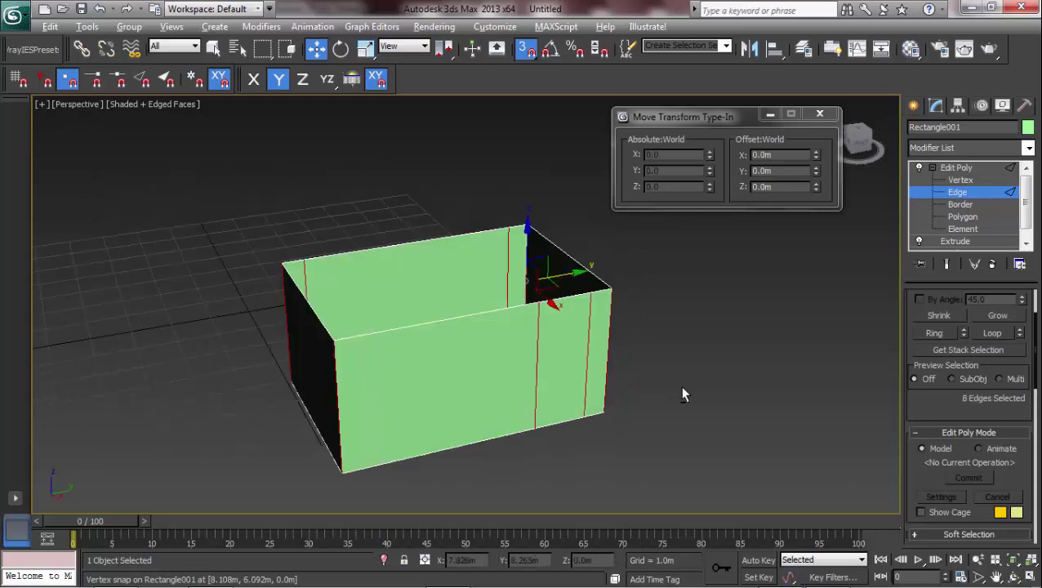
pyautogui.rightClick(626, 343)
pyautogui.click(596, 396)
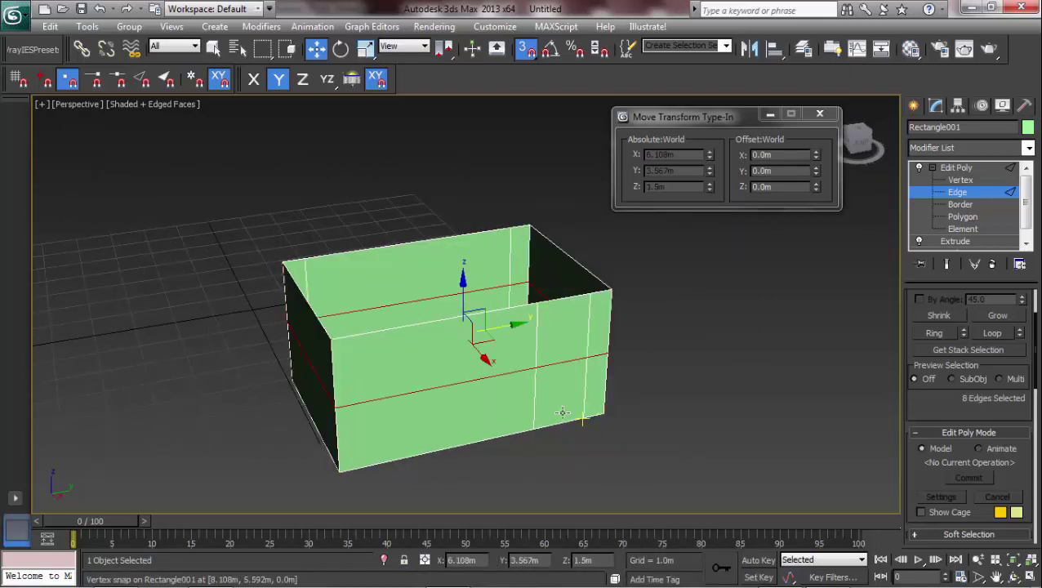
# - Move the horizontal edge loop up along Z, snapping it to the top of the walls
pyautogui.scroll(5, 539, 386)
pyautogui.moveTo(420, 319); pyautogui.dragTo(525, 315)
pyautogui.moveTo(559, 351); pyautogui.dragTo(525, 354, button='middle')
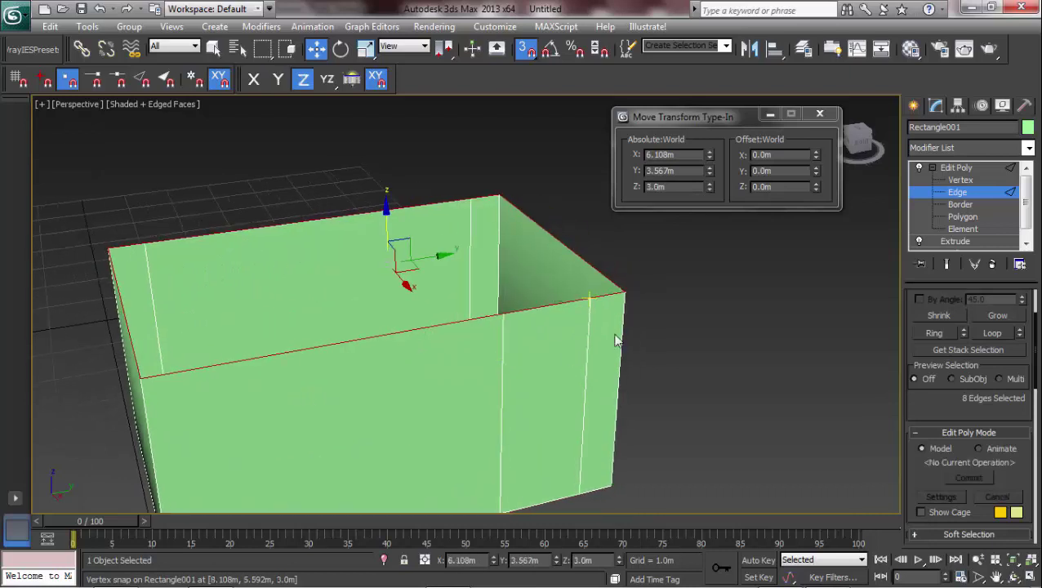
pyautogui.keyDown('alt'); pyautogui.moveTo(465, 408); pyautogui.dragTo(515, 356, button='middle'); pyautogui.keyUp('alt')
pyautogui.scroll(3, 522, 342)
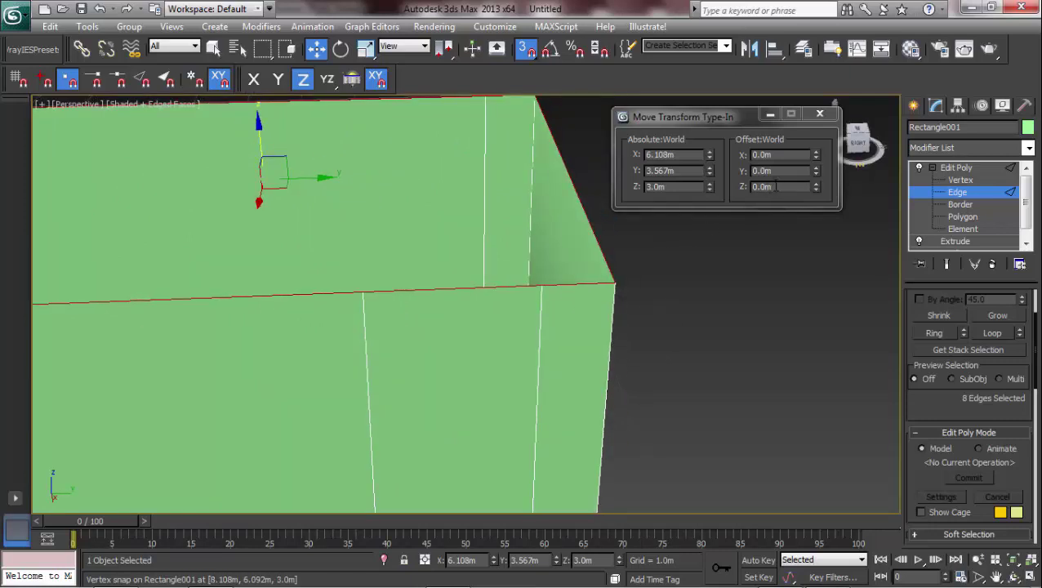
# - Offset the snapped horizontal loop by -0.88 m along Z, turn off snapping and clear the selection
pyautogui.click(776, 186)
pyautogui.write('-.')
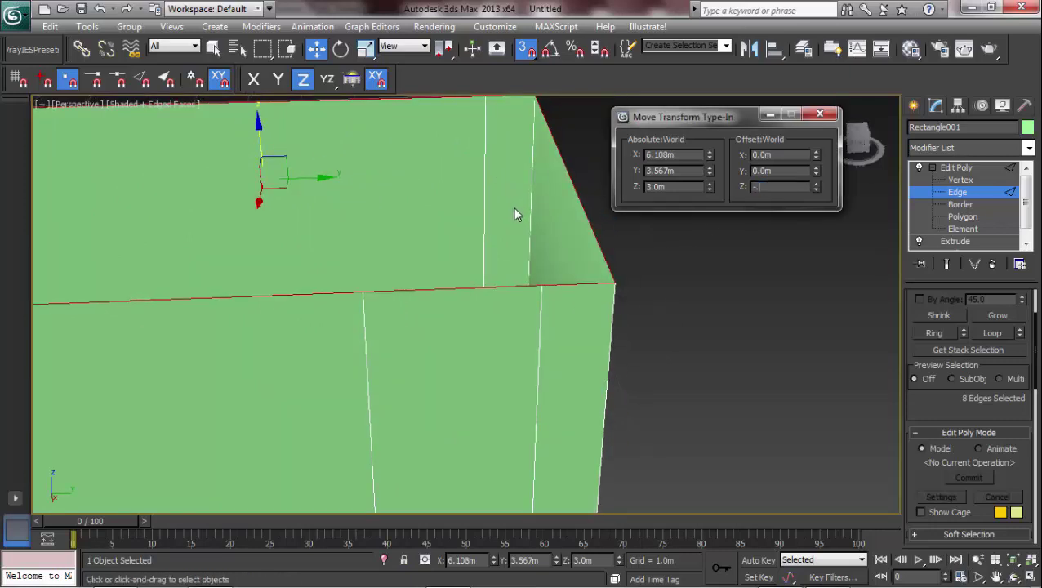
pyautogui.write('88')
pyautogui.press('Return')
pyautogui.scroll(-5, 507, 343)
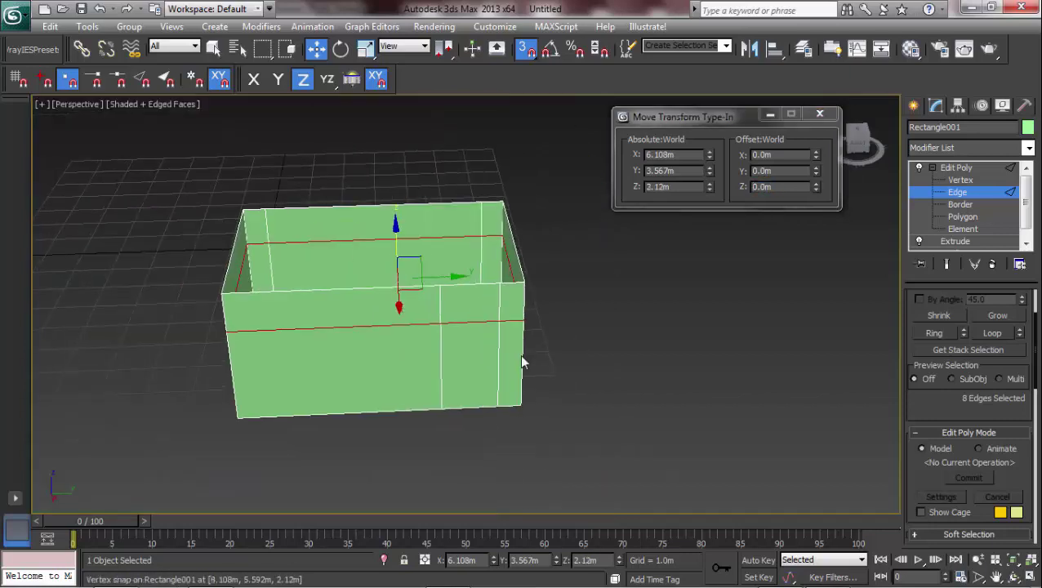
pyautogui.press('s')
pyautogui.keyDown('alt'); pyautogui.moveTo(568, 390); pyautogui.dragTo(603, 381, button='middle'); pyautogui.keyUp('alt')
pyautogui.click(603, 382)
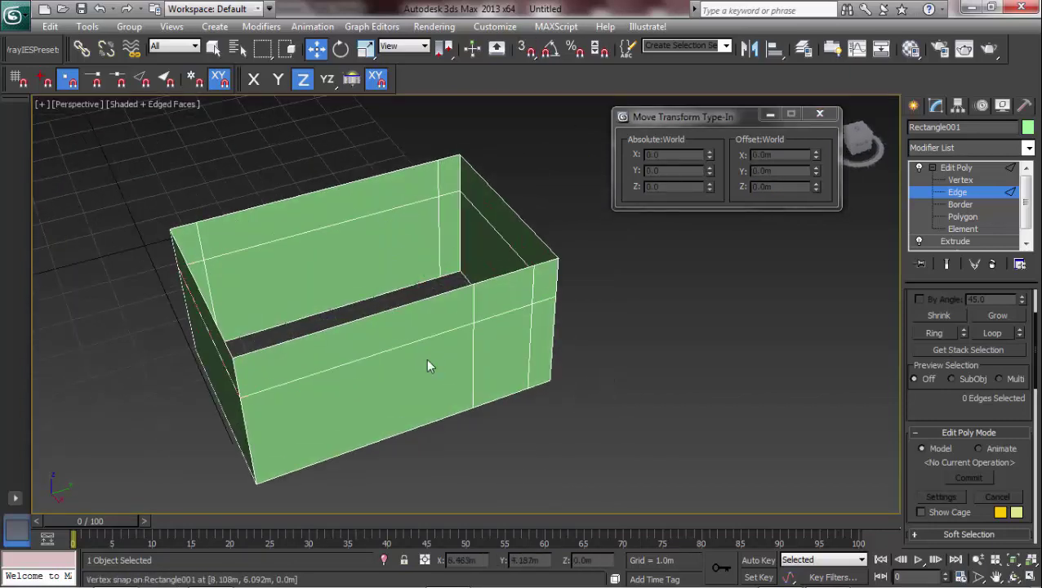
# - Detach the narrow polygon between the first wall's two vertical edges, below the horizontal loop, as a separate piece
pyautogui.keyDown('alt'); pyautogui.moveTo(431, 365); pyautogui.dragTo(560, 358, button='middle'); pyautogui.keyUp('alt')
pyautogui.click(963, 217)
pyautogui.click(495, 348)
pyautogui.keyDown('ctrl'); pyautogui.click(468, 299); pyautogui.keyUp('ctrl')
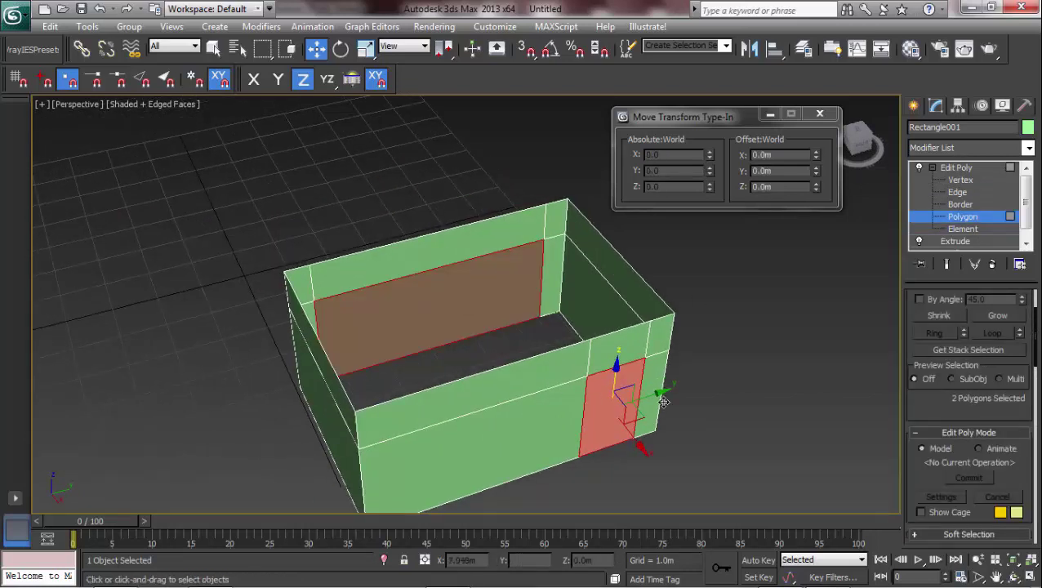
pyautogui.click(747, 399)
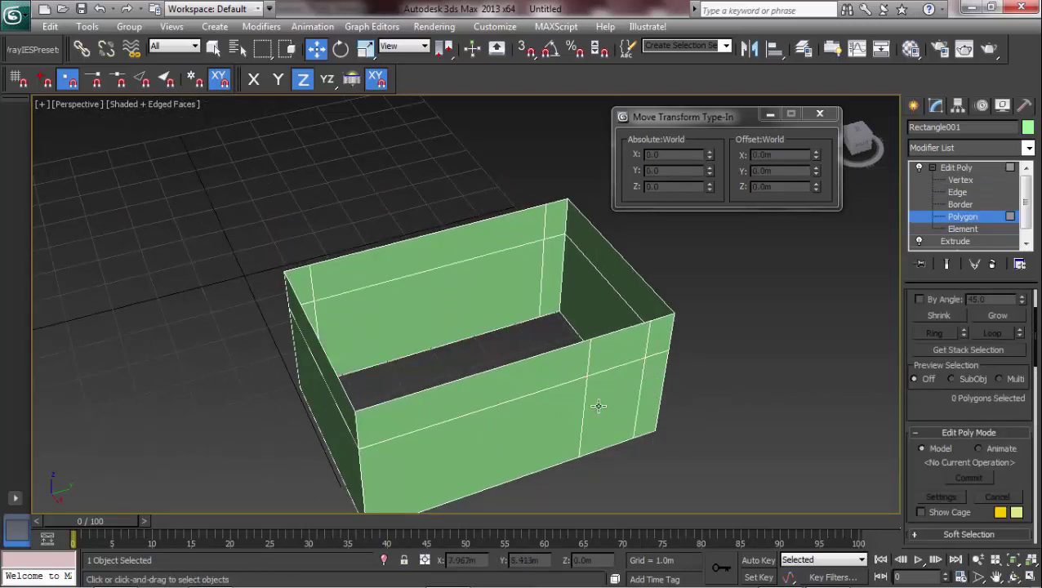
pyautogui.click(600, 406)
pyautogui.scroll(-10, 934, 372)
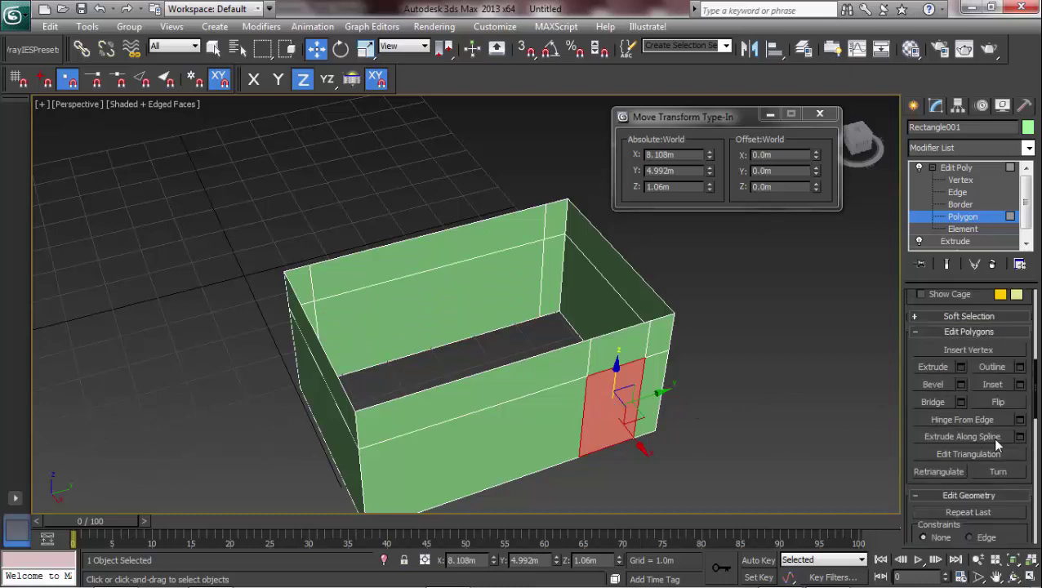
pyautogui.click(993, 470)
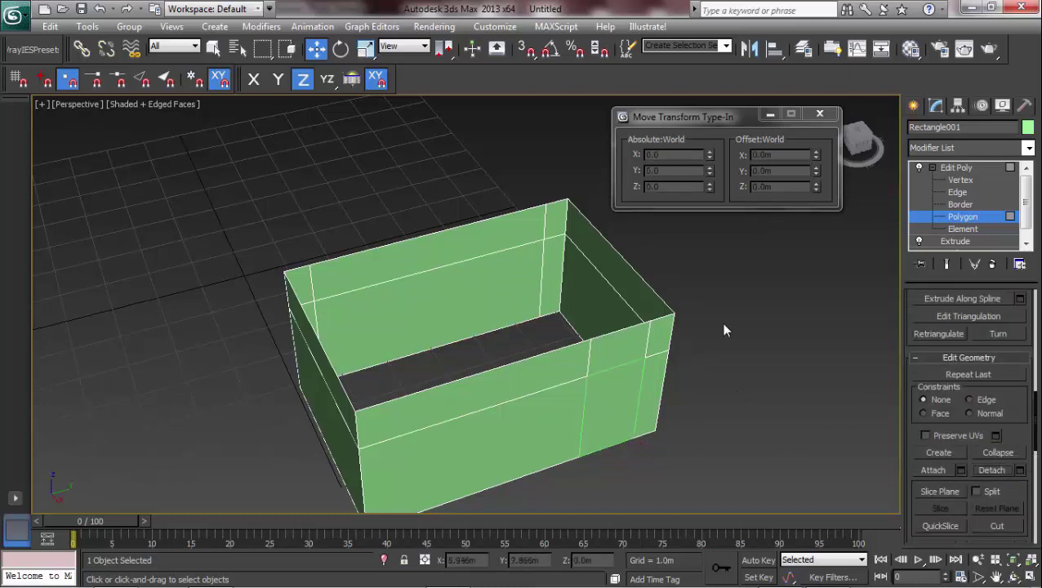
# - Detach the large central polygon below the horizontal loop on the opposite long wall
pyautogui.moveTo(721, 322); pyautogui.dragTo(807, 351, button='middle')
pyautogui.click(525, 330)
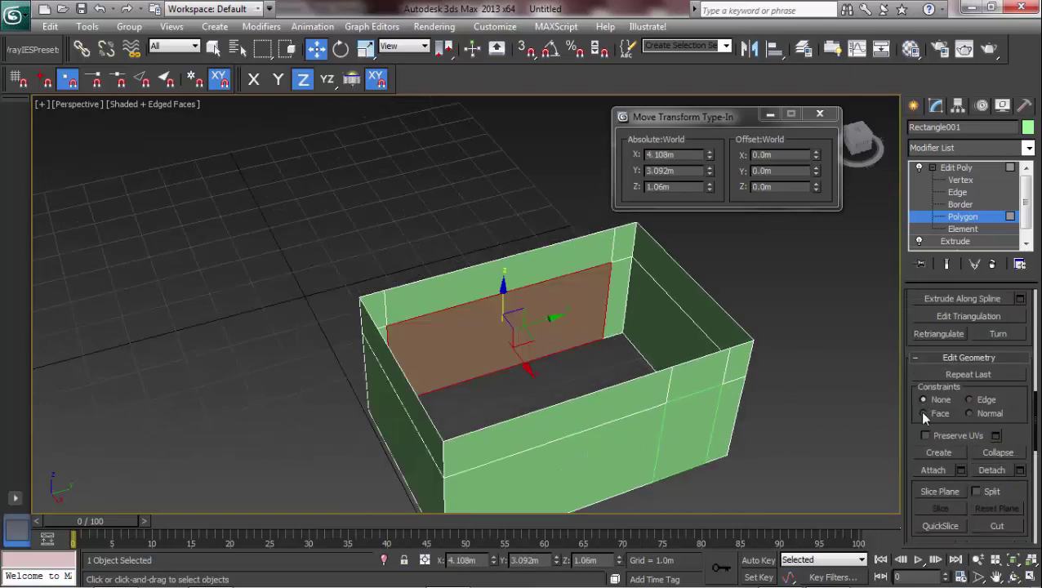
pyautogui.click(993, 474)
pyautogui.moveTo(672, 344); pyautogui.dragTo(647, 343, button='middle')
pyautogui.keyDown('alt'); pyautogui.moveTo(756, 337); pyautogui.dragTo(732, 338, button='middle'); pyautogui.keyUp('alt')
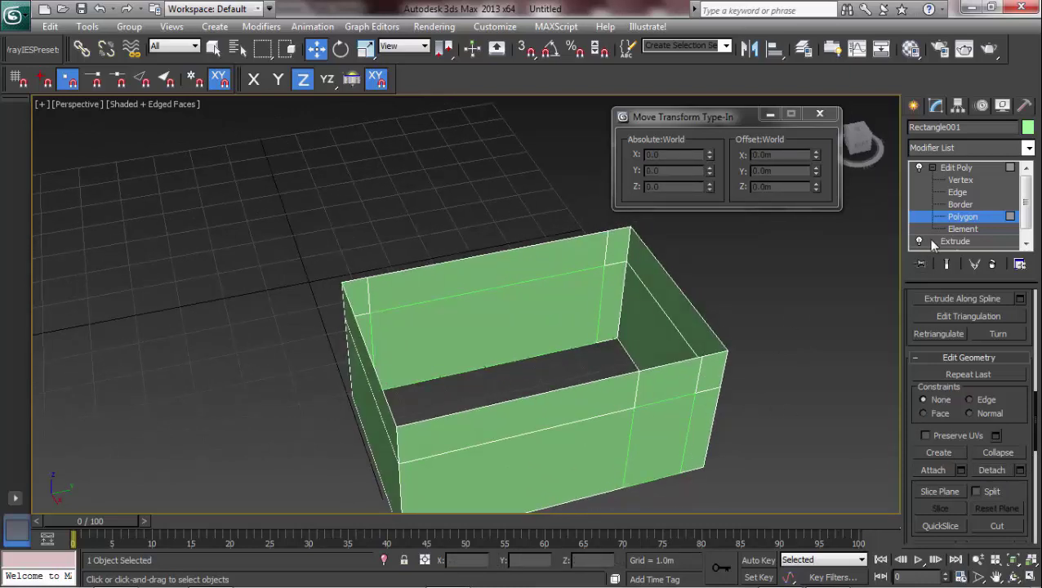
# - Leave polygon editing and apply a Shell modifier to the room walls
pyautogui.click(939, 219)
pyautogui.moveTo(482, 384); pyautogui.dragTo(485, 348, button='middle')
pyautogui.click(1028, 148)
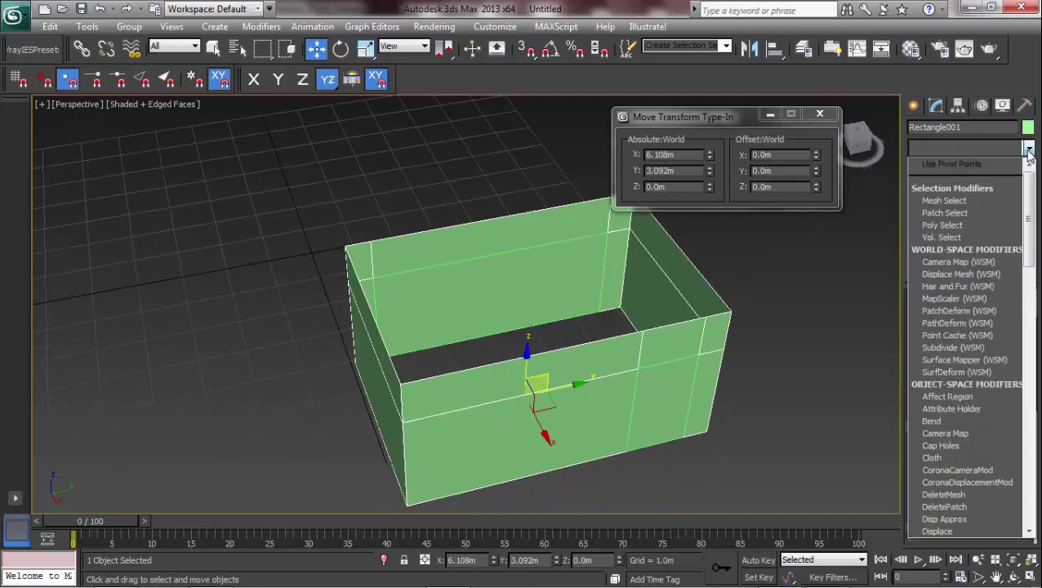
pyautogui.write('sh')
pyautogui.click(961, 166)
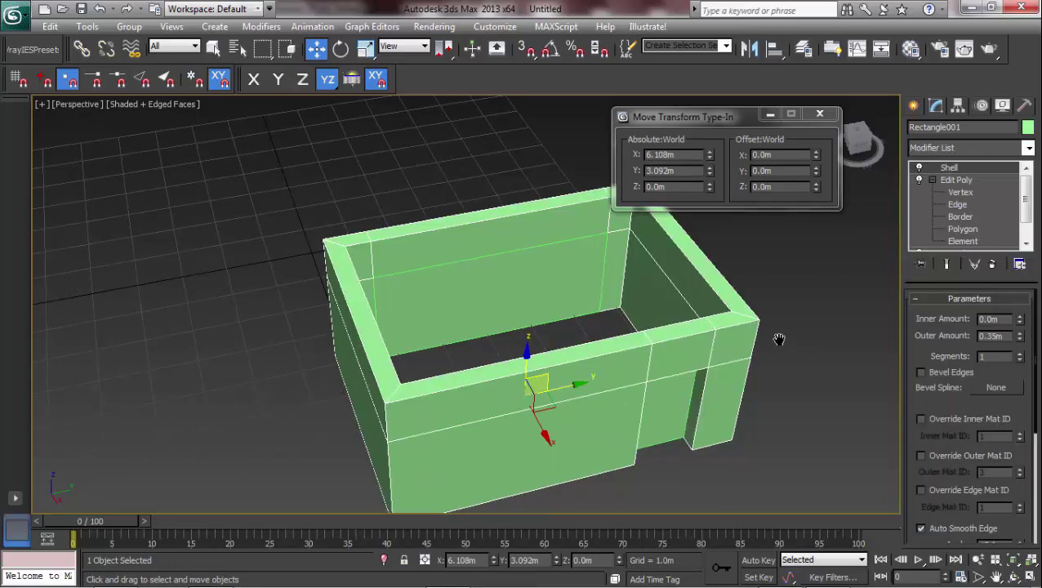
pyautogui.keyDown('alt'); pyautogui.moveTo(779, 337); pyautogui.dragTo(777, 335, button='middle'); pyautogui.keyUp('alt')
# - Set the Shell's outer amount to 0.2 m
pyautogui.doubleClick(1003, 335)
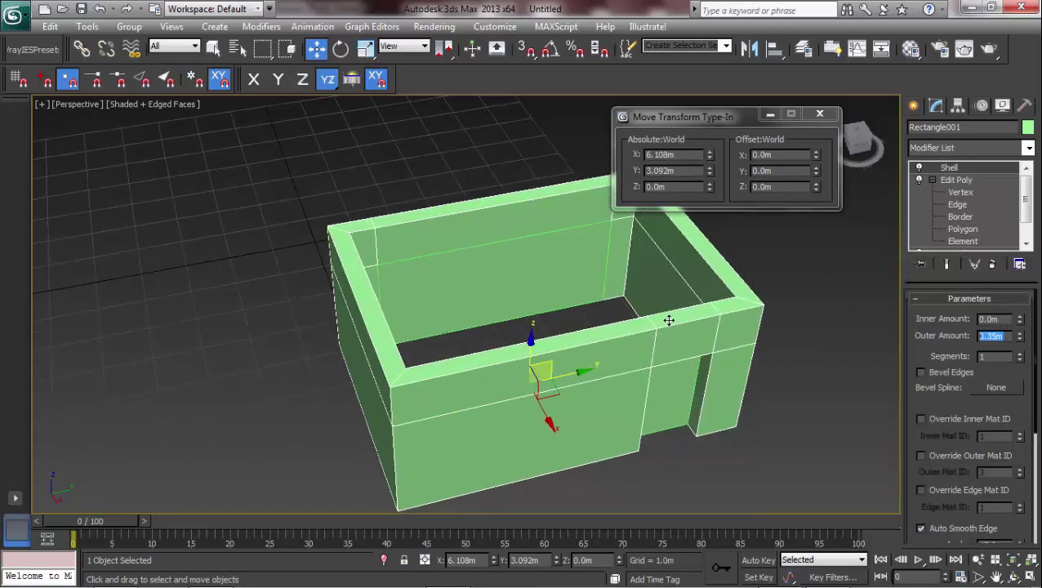
pyautogui.write('1')
pyautogui.press('Return')
pyautogui.scroll(4, 672, 323)
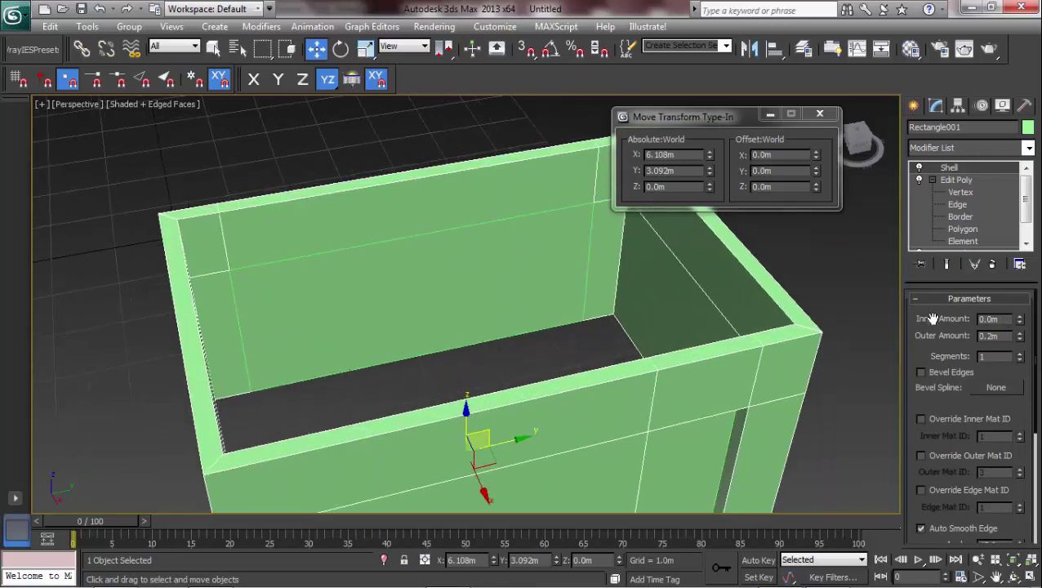
pyautogui.moveTo(771, 375); pyautogui.dragTo(731, 368, button='middle')
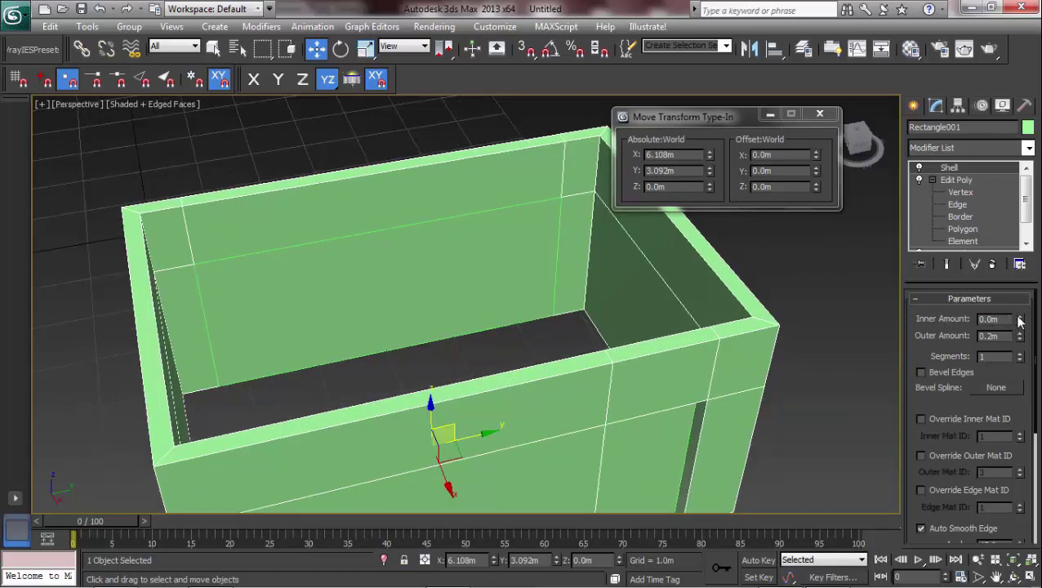
# - Try a Shell inner amount of 0.34 m, and reset both the inner and outer amounts to zero
pyautogui.moveTo(1019, 322)
pyautogui.mouseDown()
pyautogui.moveTo(1001, 282)
pyautogui.moveTo(1005, 317)
pyautogui.mouseUp()
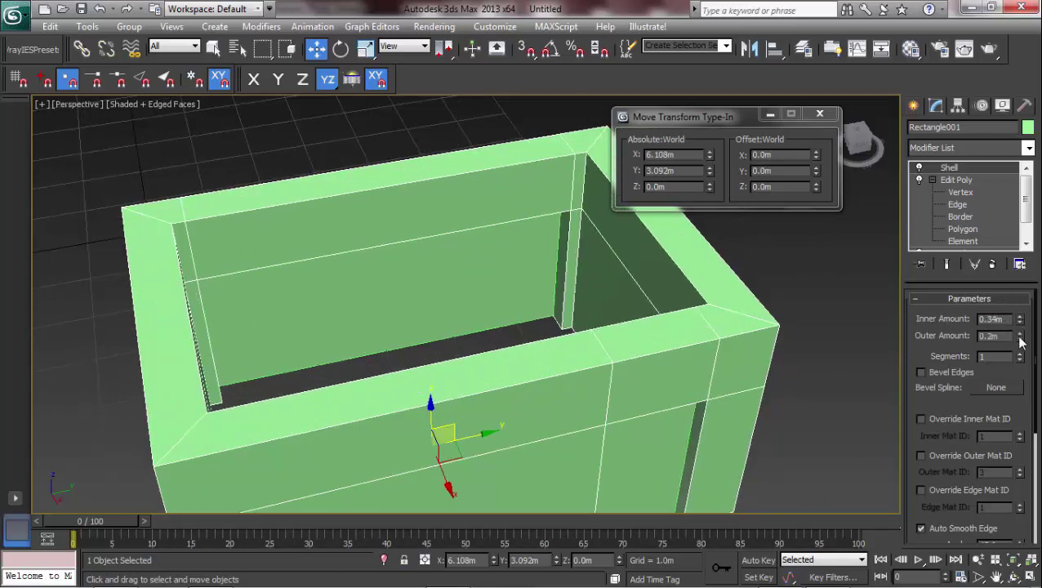
pyautogui.rightClick(1019, 338)
pyautogui.rightClick(1020, 321)
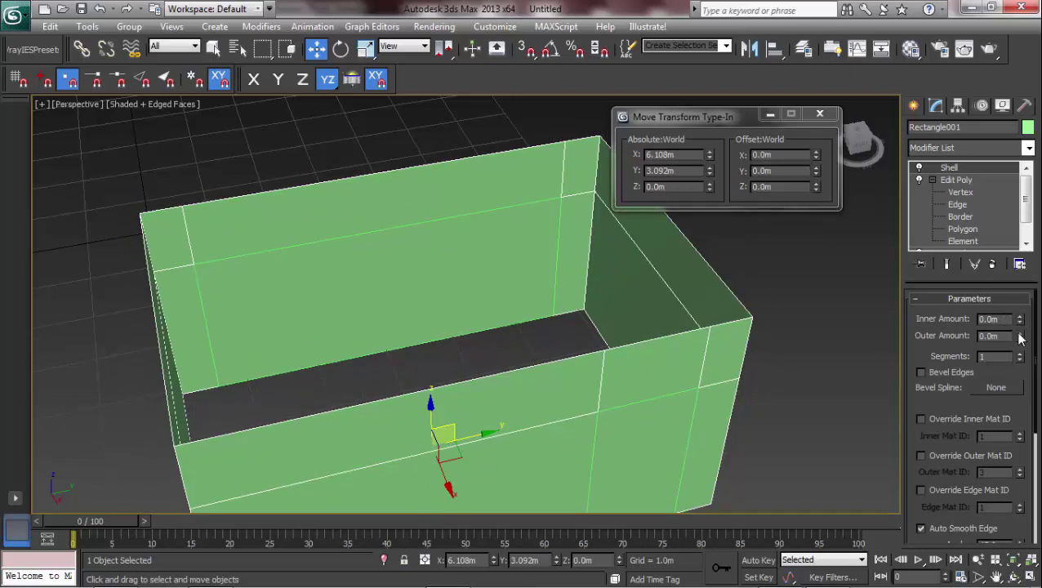
# - Try raising the Shell's outer amount to 0.6 m, and undo the change
pyautogui.moveTo(1020, 338); pyautogui.dragTo(1025, 286)
pyautogui.moveTo(788, 347); pyautogui.dragTo(789, 334, button='middle')
pyautogui.hotkey('ctrl', 'z')
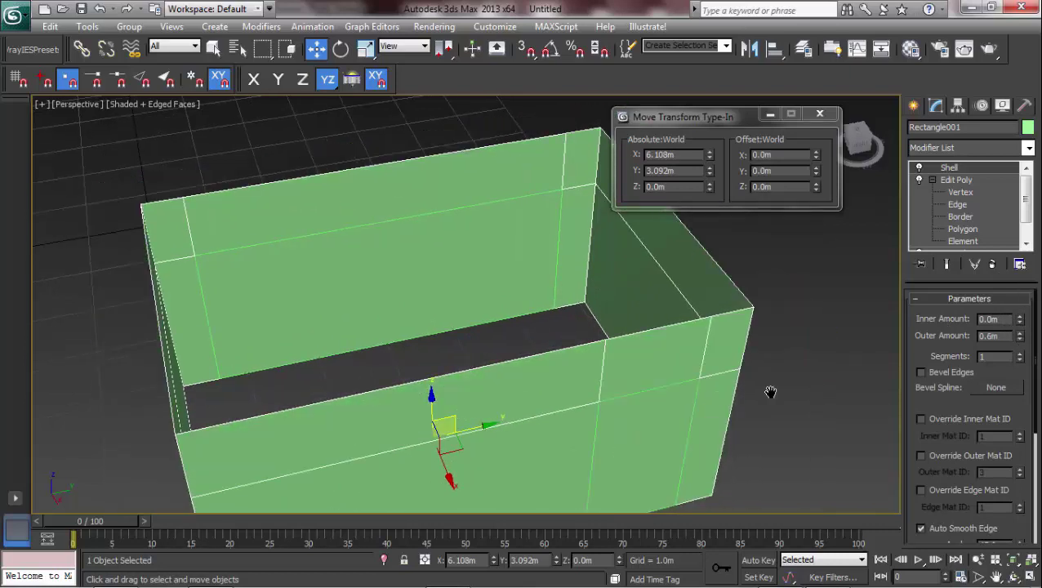
# - Set the Shell's inner amount to 0.2 m on the room walls and close the move transform dialog
pyautogui.moveTo(770, 392); pyautogui.dragTo(774, 381, button='middle')
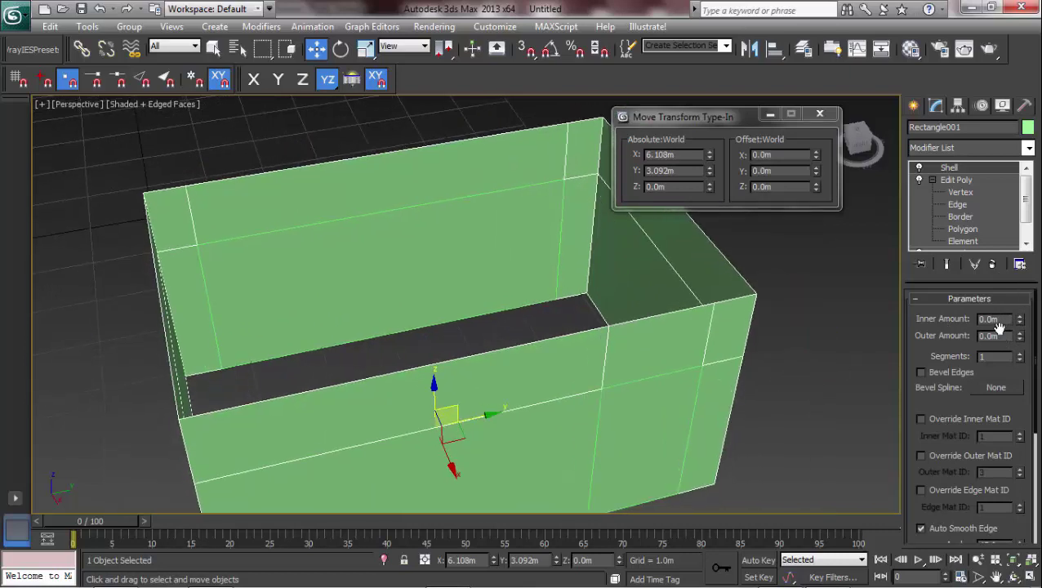
pyautogui.write('0.2')
pyautogui.press('Return')
pyautogui.keyDown('alt'); pyautogui.moveTo(630, 379); pyautogui.dragTo(513, 373, button='middle'); pyautogui.keyUp('alt')
pyautogui.click(820, 114)
# - Select the separate panel filling the large opening in the long wall and enter edge editing
pyautogui.moveTo(537, 300); pyautogui.dragTo(553, 347, button='middle')
pyautogui.click(442, 302)
pyautogui.click(416, 315)
pyautogui.moveTo(480, 290); pyautogui.dragTo(486, 273, button='middle')
pyautogui.moveTo(562, 417); pyautogui.dragTo(572, 420)
pyautogui.keyDown('alt'); pyautogui.moveTo(571, 419); pyautogui.dragTo(626, 351, button='middle'); pyautogui.keyUp('alt')
pyautogui.click(951, 318)
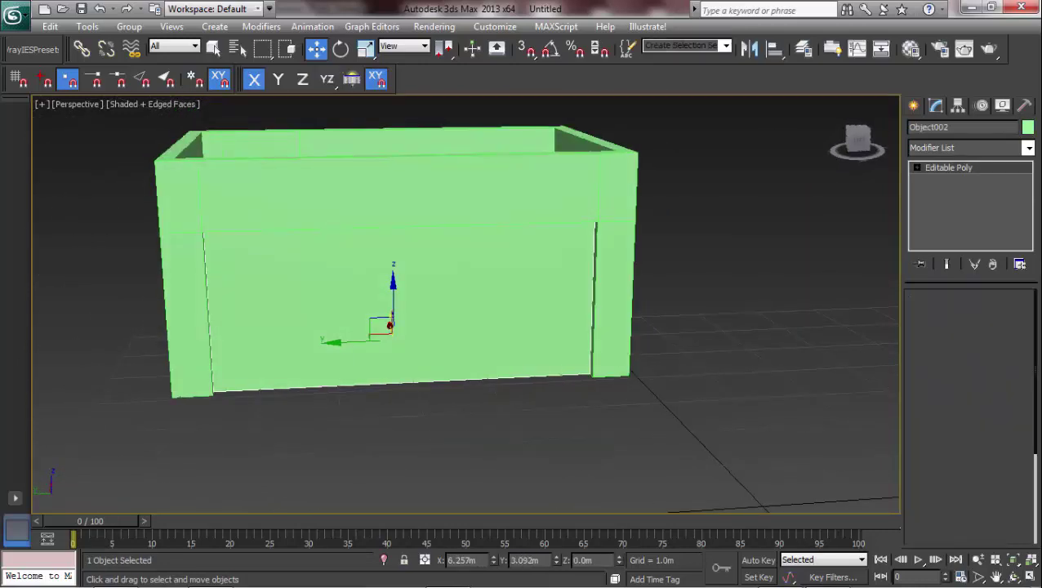
pyautogui.click(840, 576)
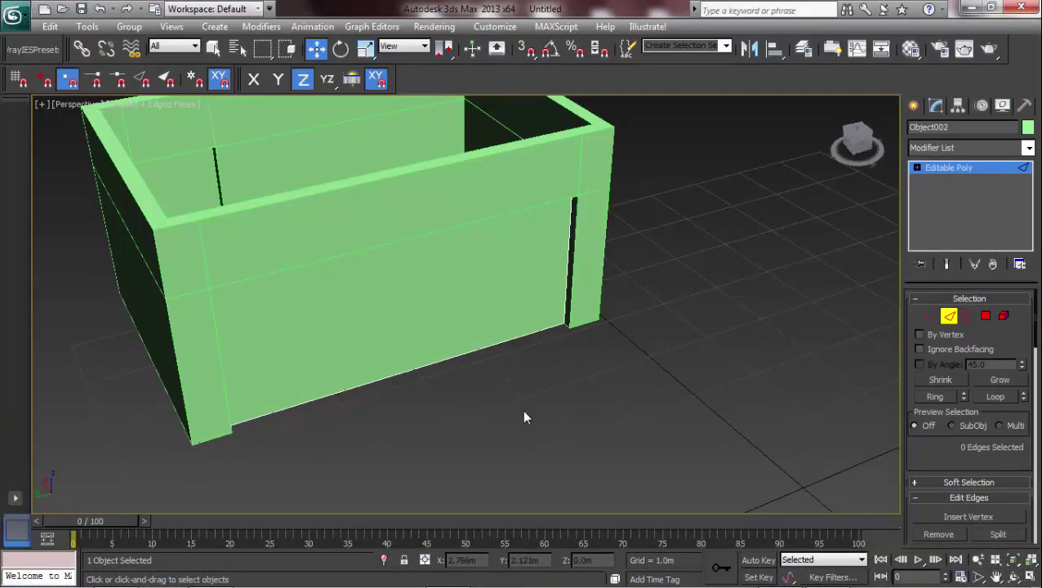
# - Select the panel's bottom and top edges and isolate the panel from the rest of the room
pyautogui.moveTo(524, 413); pyautogui.dragTo(499, 442, button='middle')
pyautogui.click(441, 384)
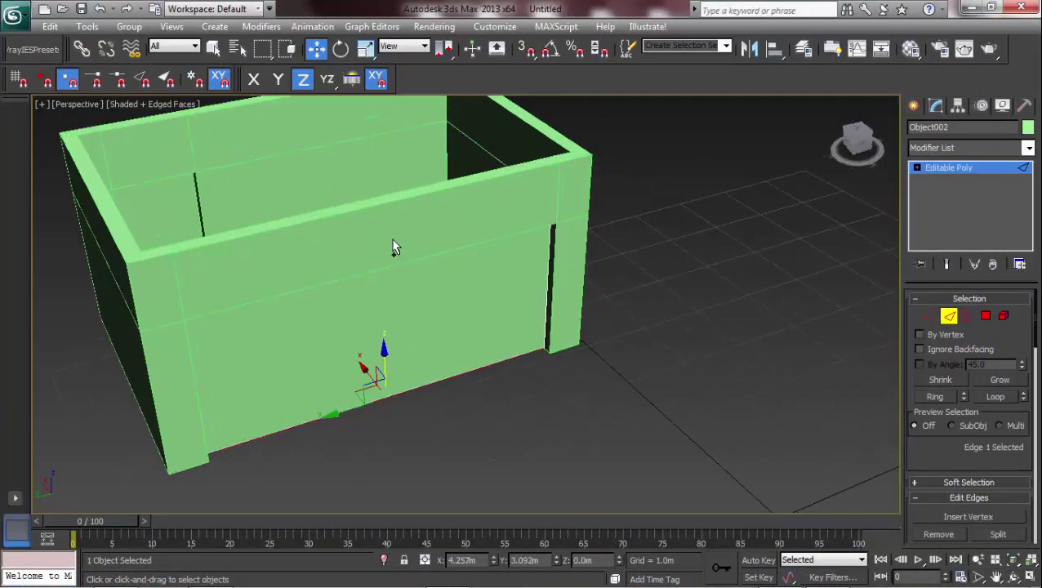
pyautogui.keyDown('ctrl'); pyautogui.click(398, 378); pyautogui.keyUp('ctrl')
pyautogui.keyDown('alt'); pyautogui.moveTo(433, 309); pyautogui.dragTo(413, 219, button='middle'); pyautogui.keyUp('alt')
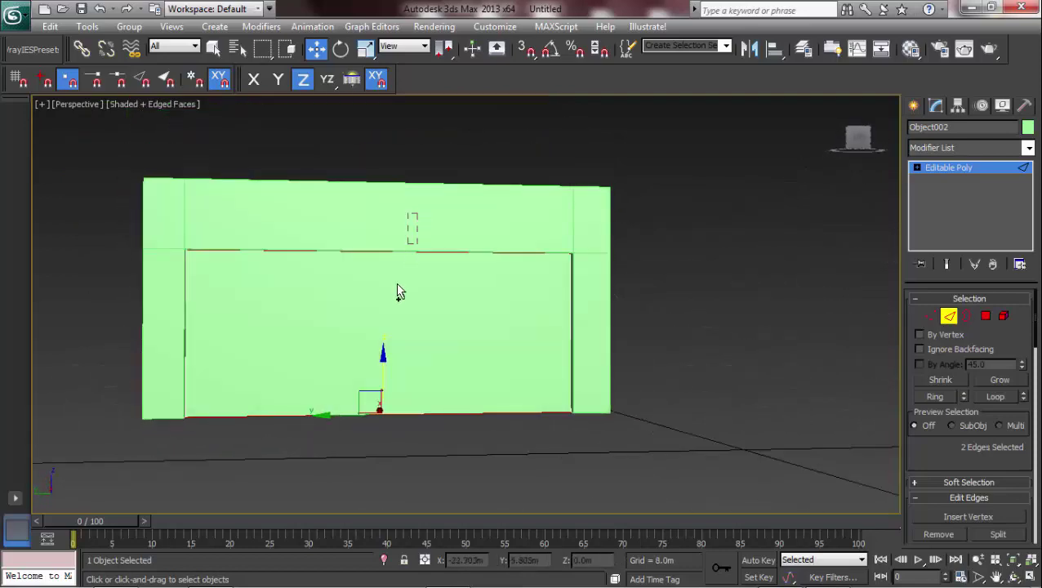
pyautogui.keyDown('alt'); pyautogui.moveTo(453, 376); pyautogui.dragTo(582, 373, button='middle'); pyautogui.keyUp('alt')
pyautogui.rightClick(554, 343)
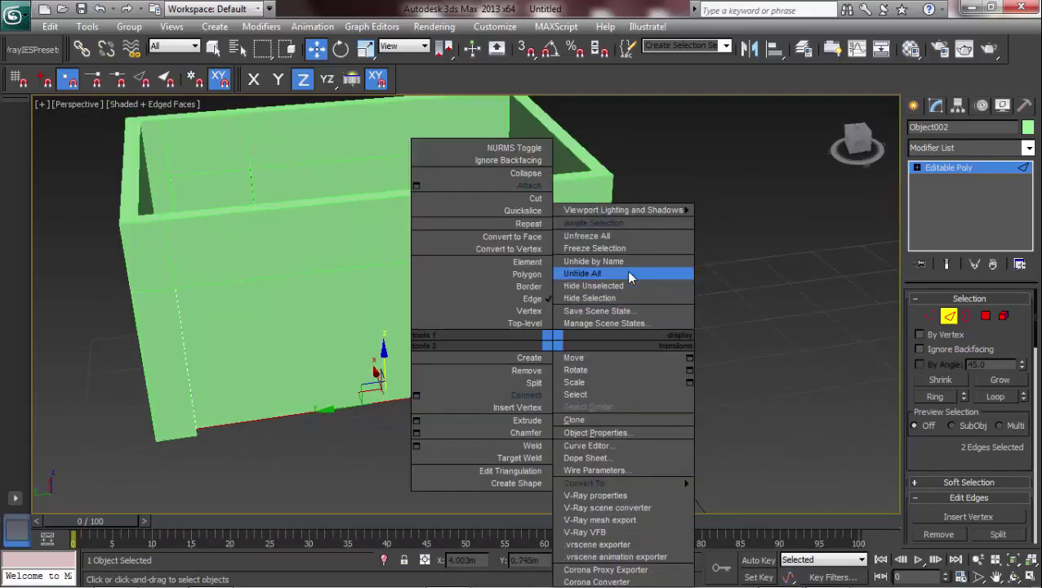
pyautogui.click(606, 222)
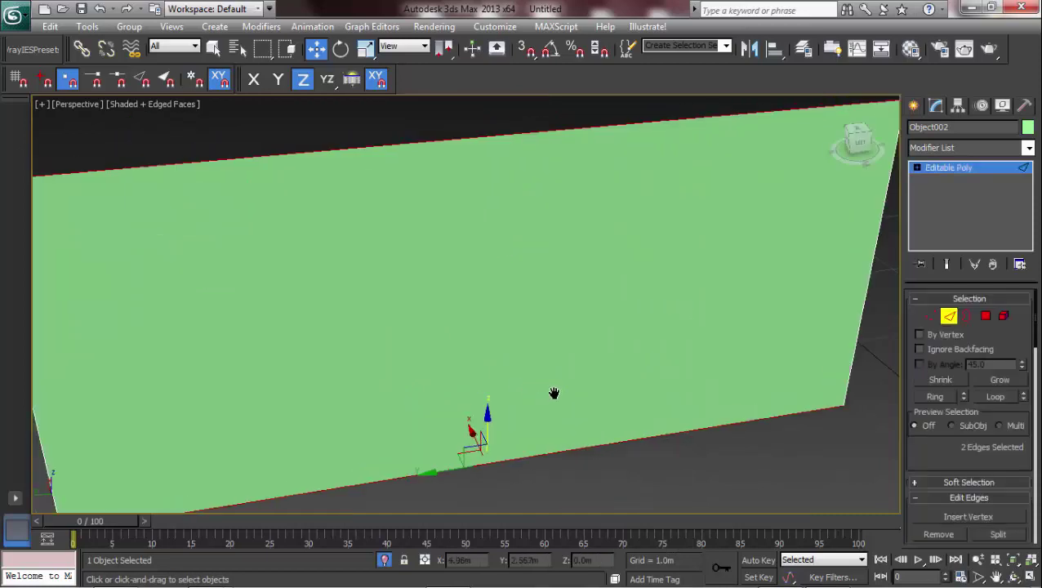
pyautogui.rightClick(571, 341)
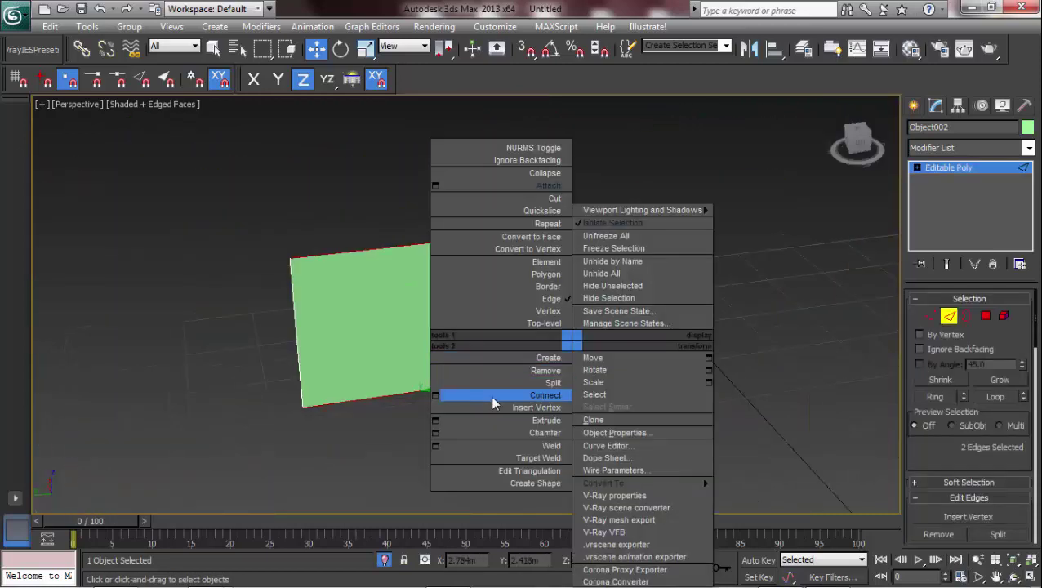
pyautogui.click(436, 395)
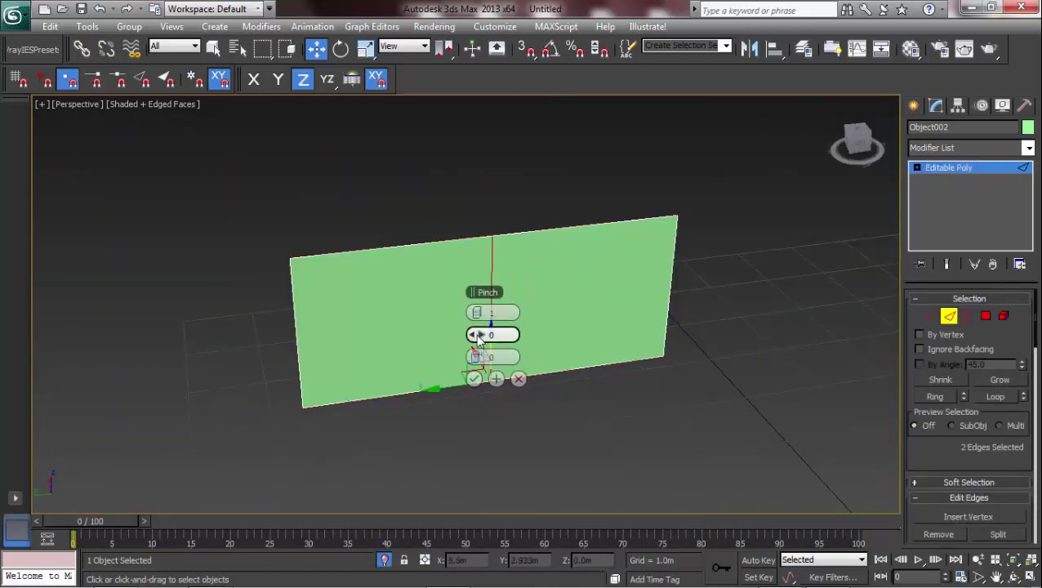
pyautogui.click(480, 313)
pyautogui.click(479, 314)
pyautogui.click(479, 313)
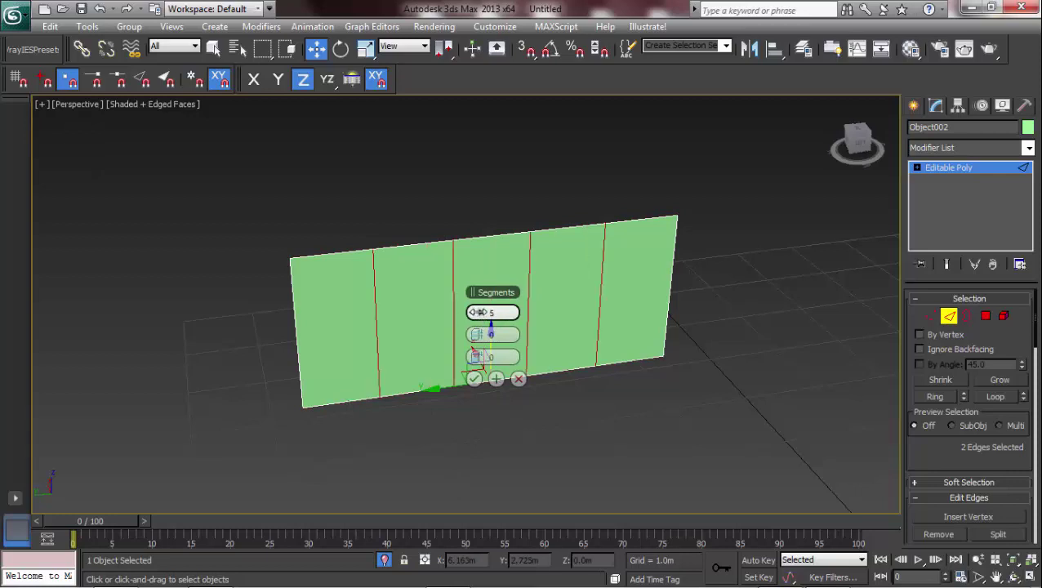
pyautogui.moveTo(429, 424); pyautogui.dragTo(409, 416, button='middle')
pyautogui.moveTo(326, 281); pyautogui.dragTo(399, 301, button='middle')
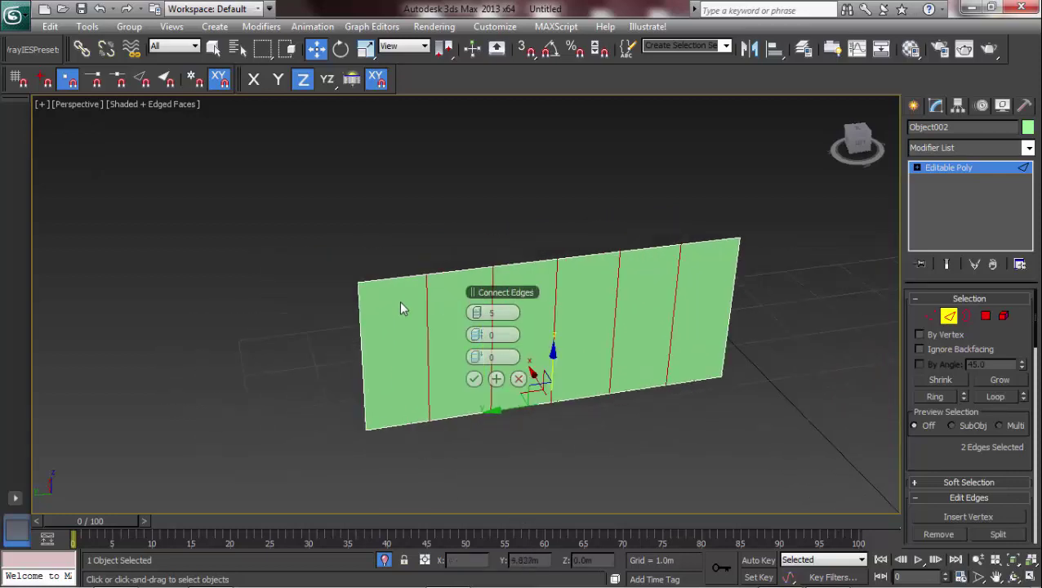
pyautogui.click(517, 378)
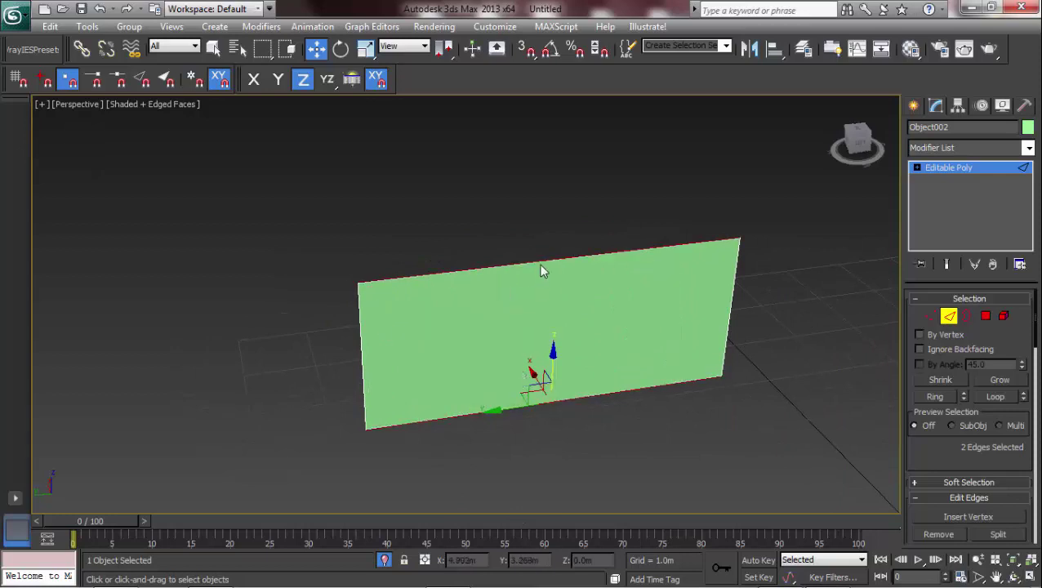
pyautogui.rightClick(475, 279)
pyautogui.click(515, 330)
pyautogui.hotkey('ctrl', 'z')
# - Try connecting the two edges with 1 segment and moving the new edge along Y with vertex snapping, and undo it all
pyautogui.rightClick(571, 349)
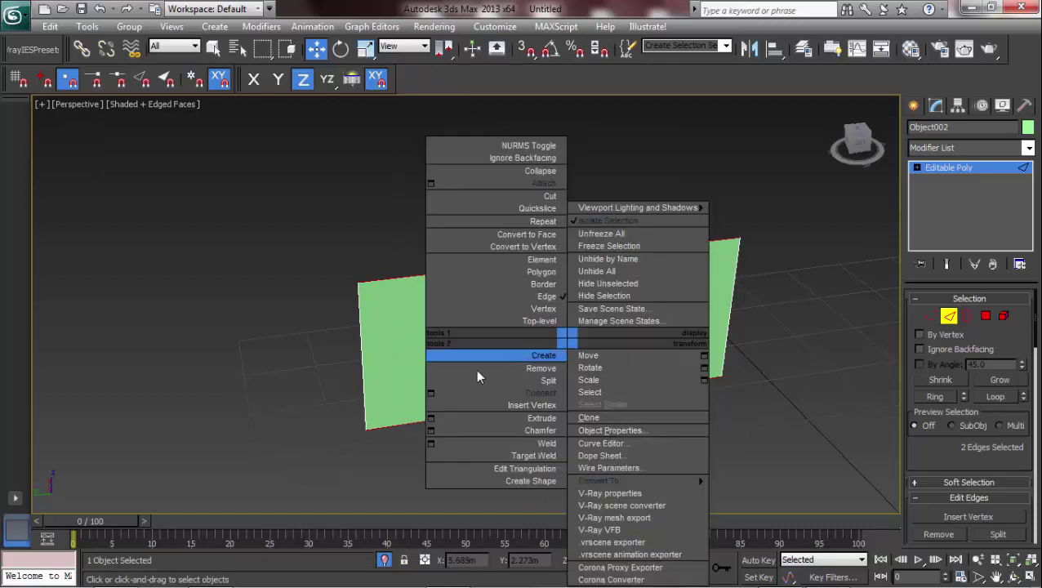
pyautogui.click(432, 393)
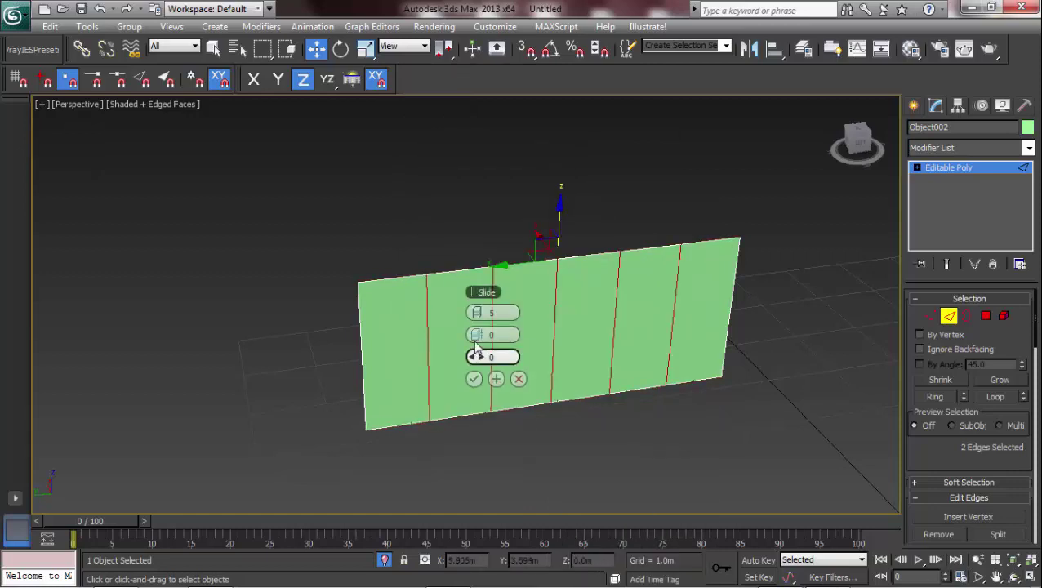
pyautogui.moveTo(478, 319); pyautogui.dragTo(478, 352)
pyautogui.click(474, 379)
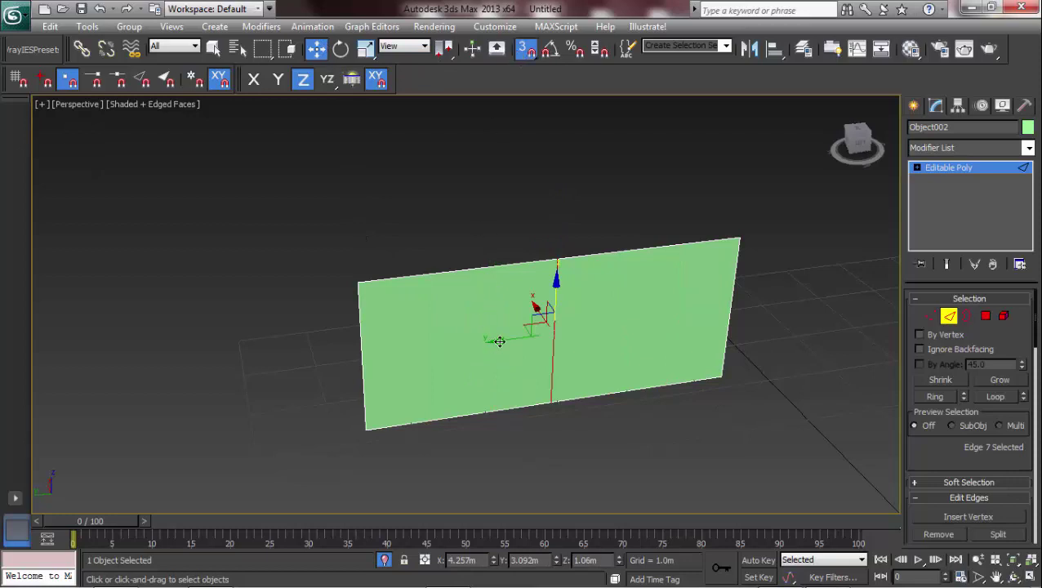
pyautogui.moveTo(500, 342); pyautogui.dragTo(380, 296)
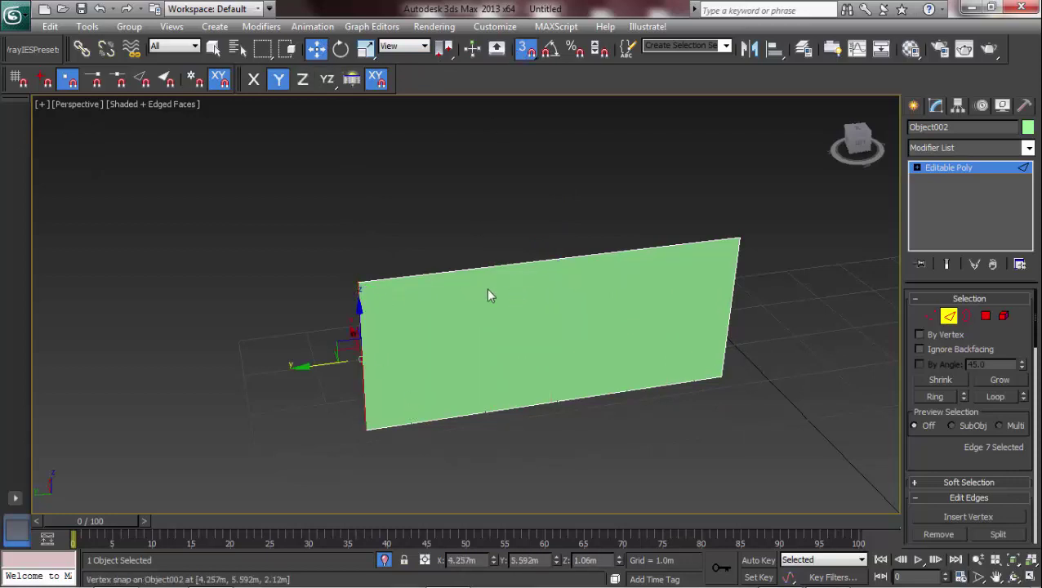
pyautogui.moveTo(609, 228); pyautogui.dragTo(601, 215, button='middle')
pyautogui.moveTo(505, 319); pyautogui.dragTo(516, 345, button='middle')
pyautogui.moveTo(519, 346); pyautogui.dragTo(583, 372)
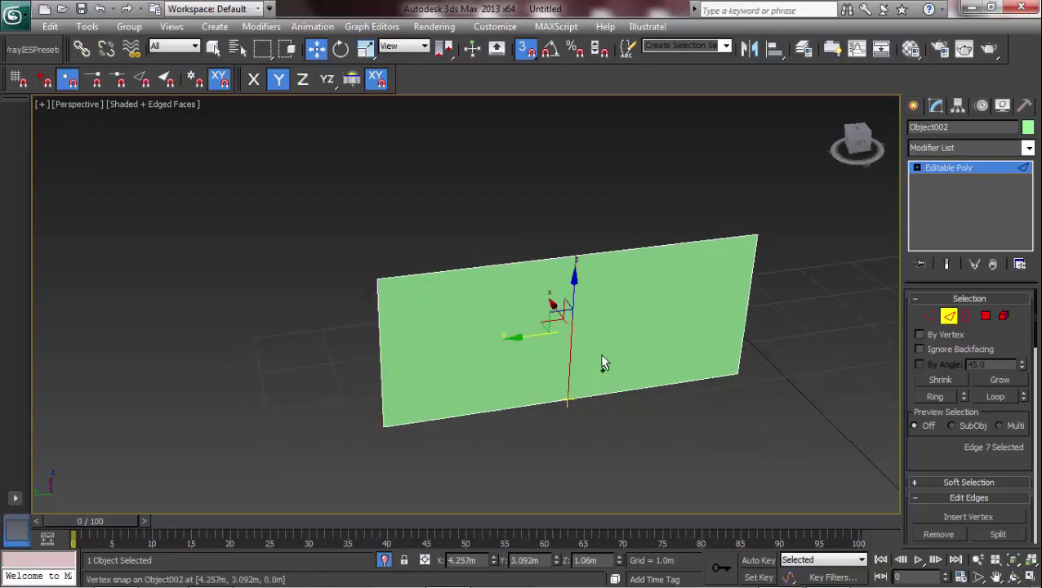
pyautogui.hotkey('ctrl', 'z')
pyautogui.hotkey('ctrl', 'z')
pyautogui.hotkey('ctrl', 'z')
# - Connect the panel's top and bottom edges with 5 segments to divide it into six vertical sections
pyautogui.moveTo(600, 354); pyautogui.dragTo(598, 345, button='middle')
pyautogui.rightClick(580, 316)
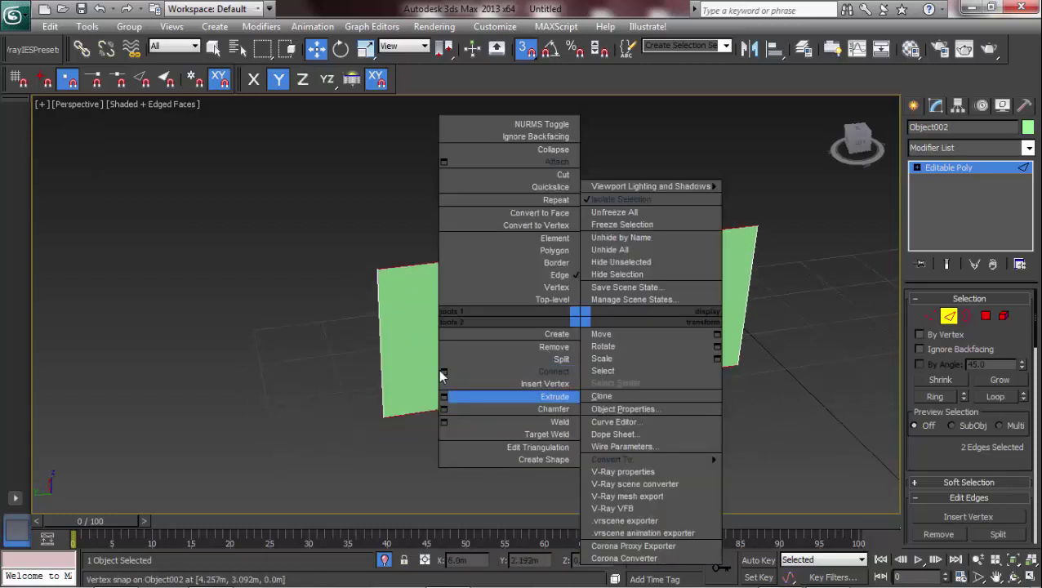
pyautogui.click(444, 372)
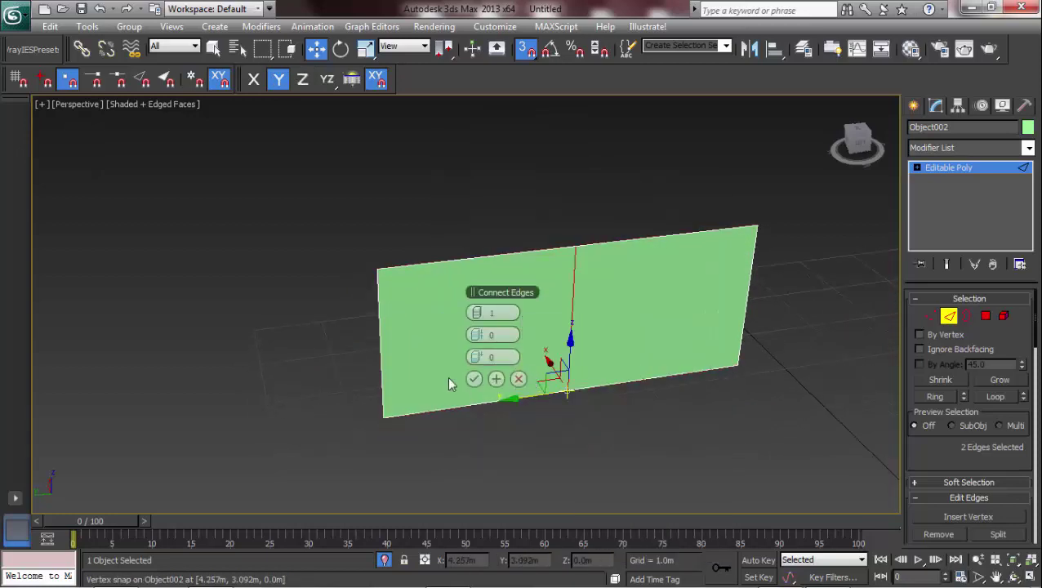
pyautogui.click(479, 313)
pyautogui.click(479, 313)
pyautogui.click(479, 313)
pyautogui.click(480, 313)
pyautogui.click(480, 313)
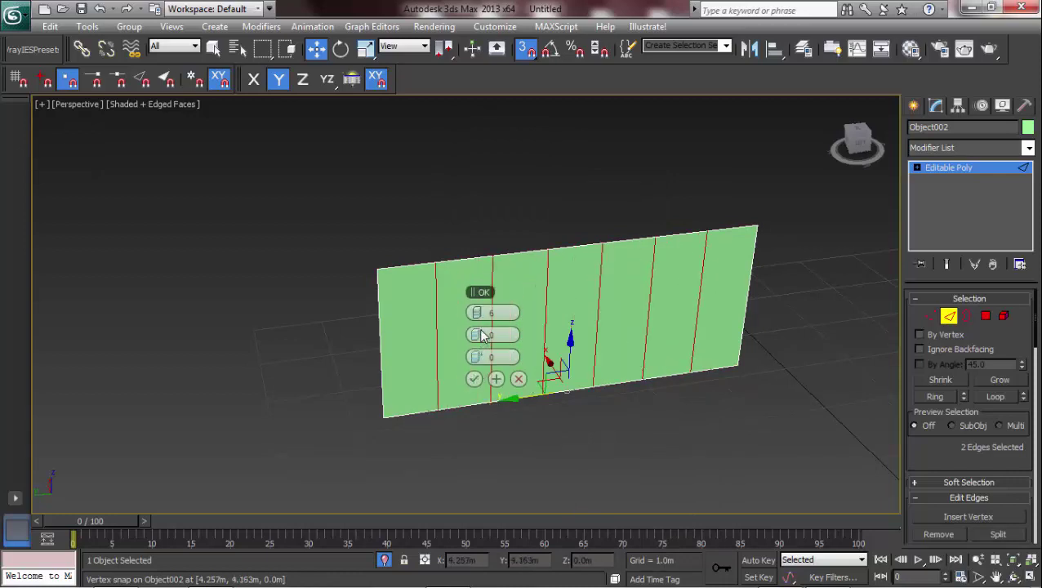
pyautogui.moveTo(477, 313); pyautogui.dragTo(477, 317)
pyautogui.click(474, 379)
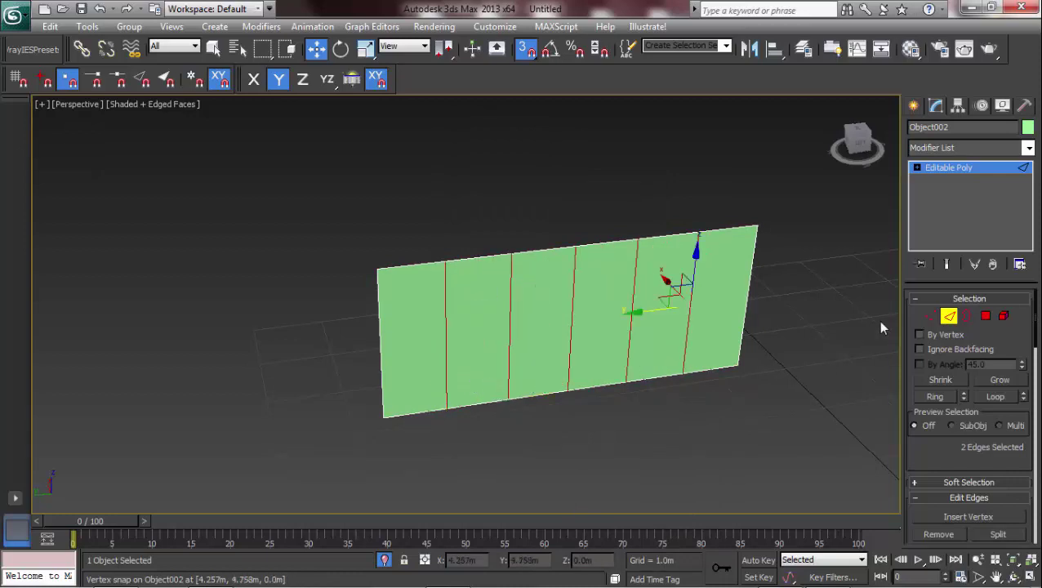
# - Select all the panel's polygons and inset them By Polygon with an amount of 0.05 m
pyautogui.click(986, 316)
pyautogui.hotkey('ctrl', 'a')
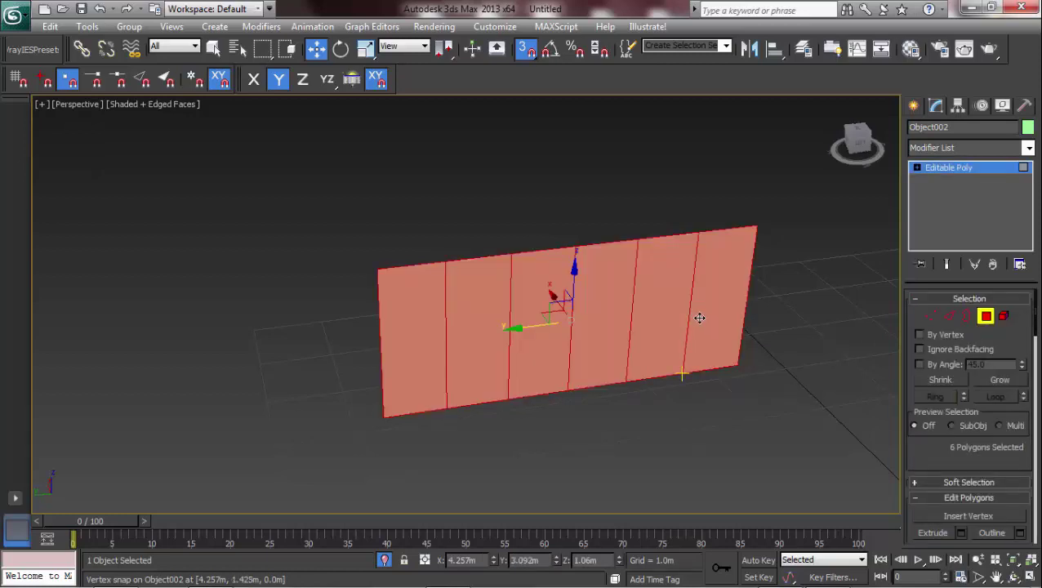
pyautogui.keyDown('alt'); pyautogui.moveTo(736, 343); pyautogui.dragTo(647, 333, button='middle'); pyautogui.keyUp('alt')
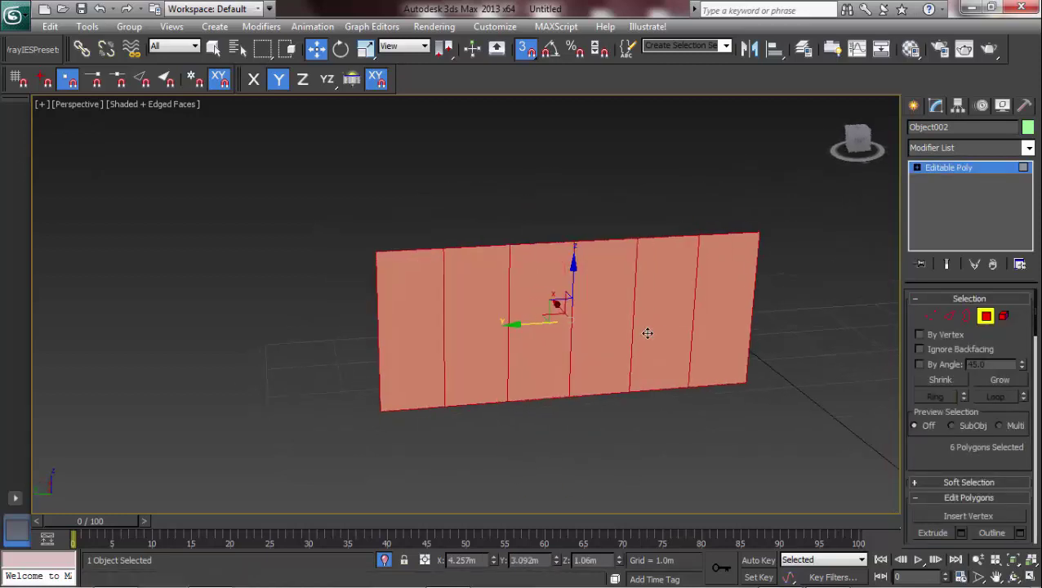
pyautogui.rightClick(645, 331)
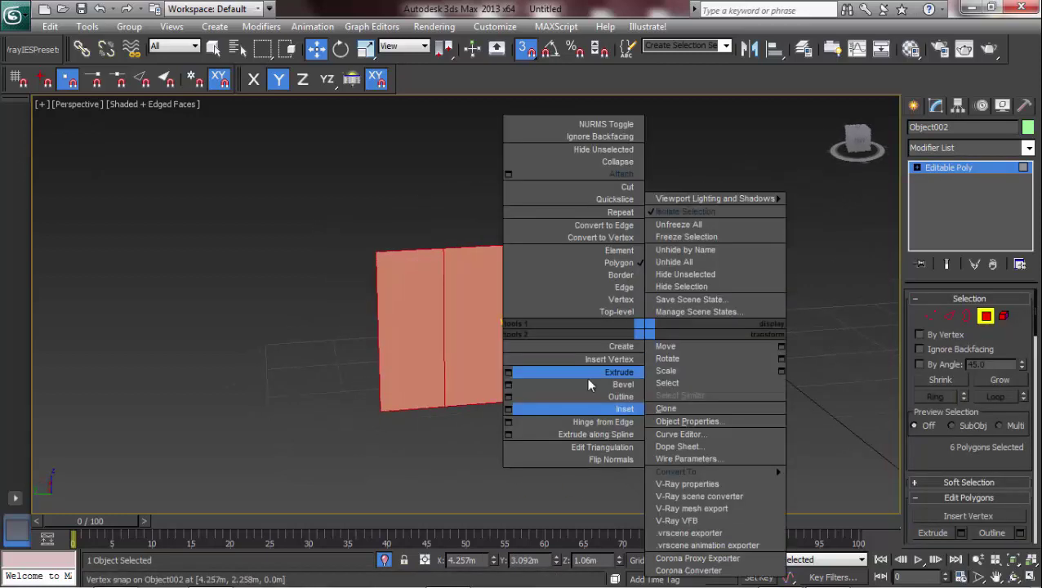
pyautogui.click(509, 408)
pyautogui.moveTo(379, 375); pyautogui.dragTo(376, 385, button='middle')
pyautogui.scroll(3, 376, 384)
pyautogui.rightClick(478, 334)
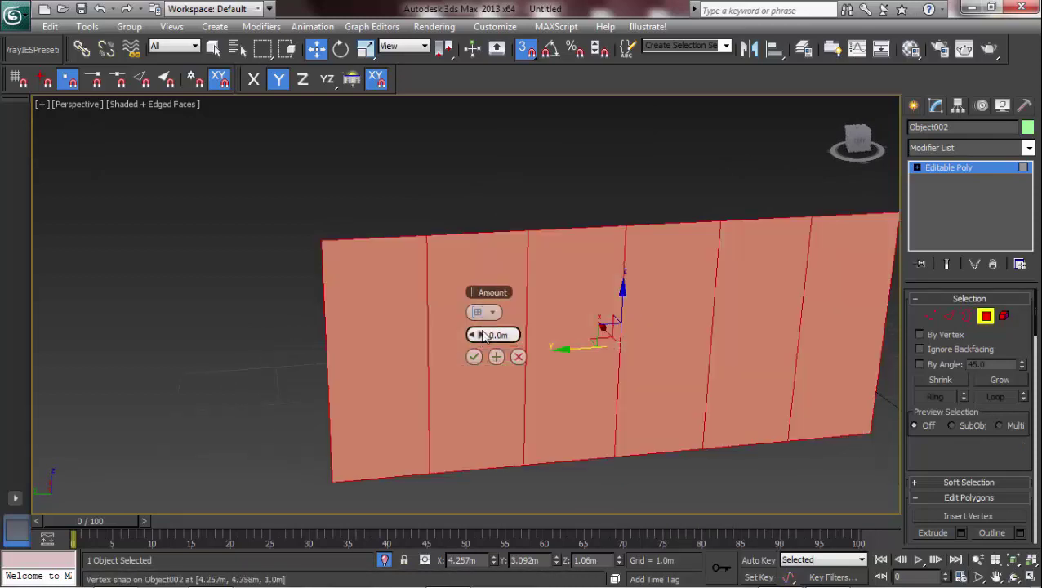
pyautogui.click(492, 312)
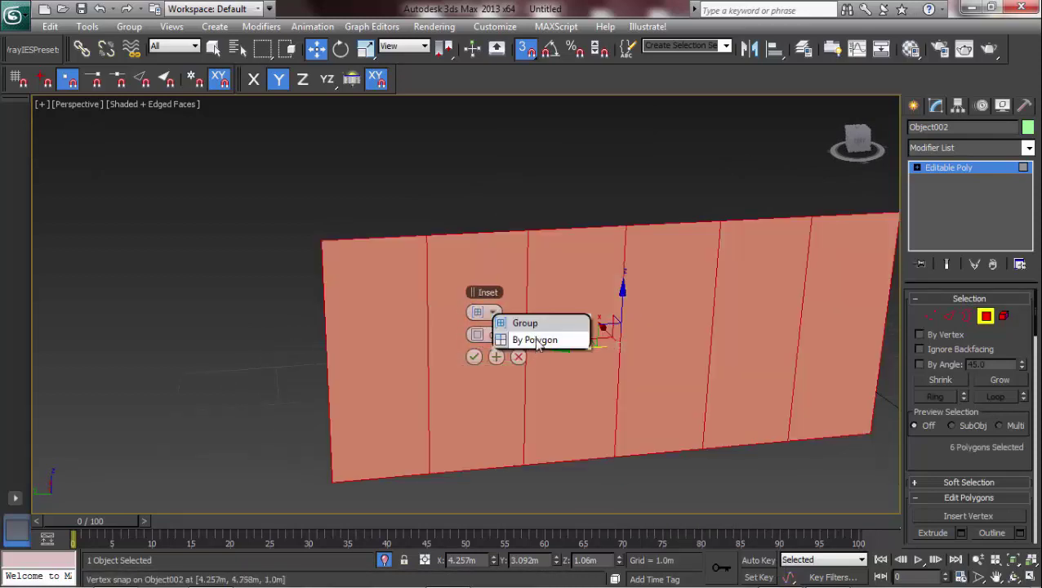
pyautogui.click(535, 340)
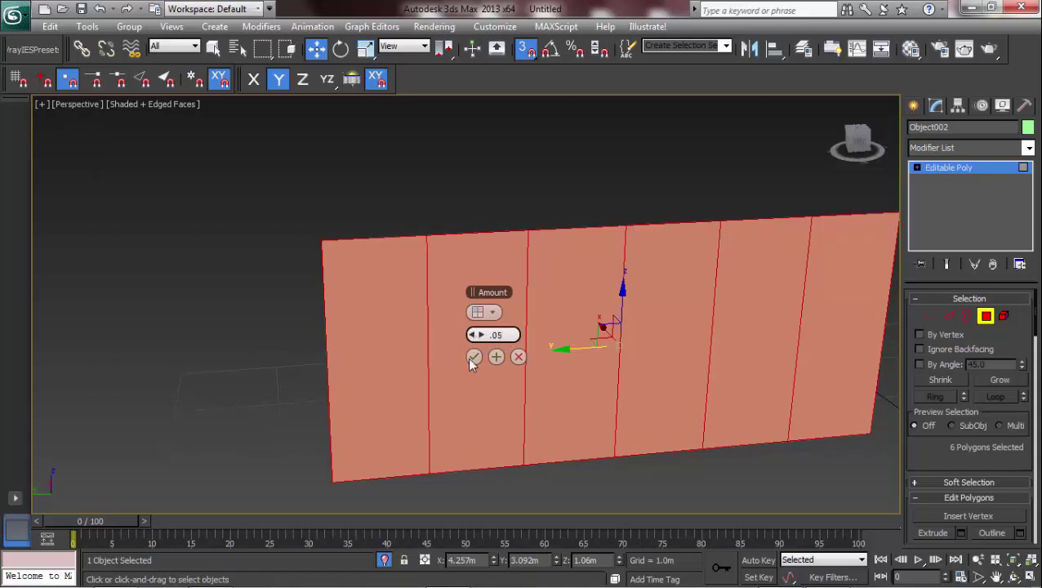
pyautogui.press('Return')
pyautogui.click(474, 360)
# - Detach the six inner inset polygons from the window frame as a separate object
pyautogui.keyDown('alt'); pyautogui.moveTo(518, 391); pyautogui.dragTo(531, 315, button='middle'); pyautogui.keyUp('alt')
pyautogui.scroll(-5, 947, 399)
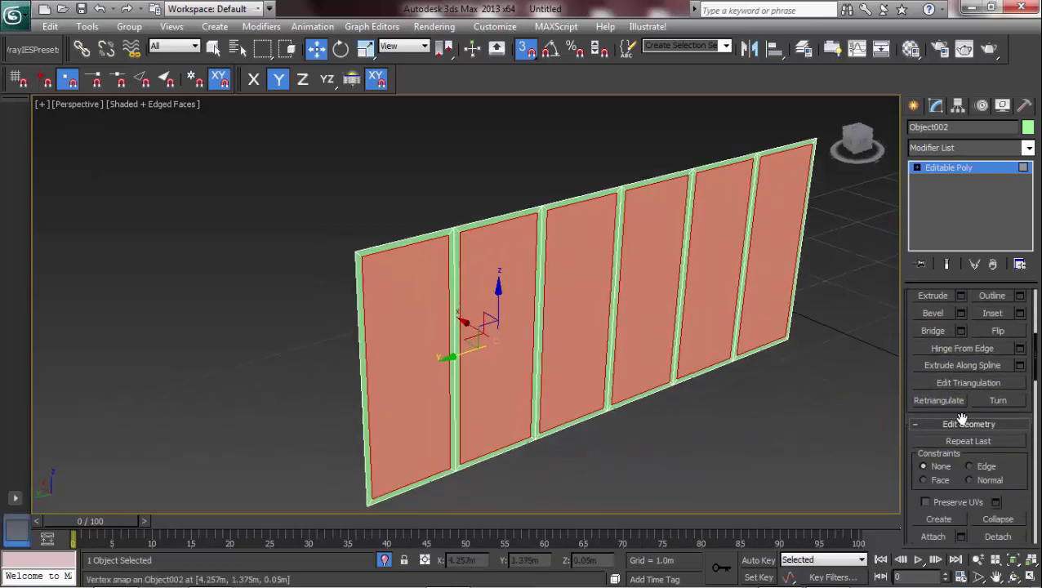
pyautogui.scroll(-3, 963, 419)
pyautogui.click(998, 444)
pyautogui.click(616, 306)
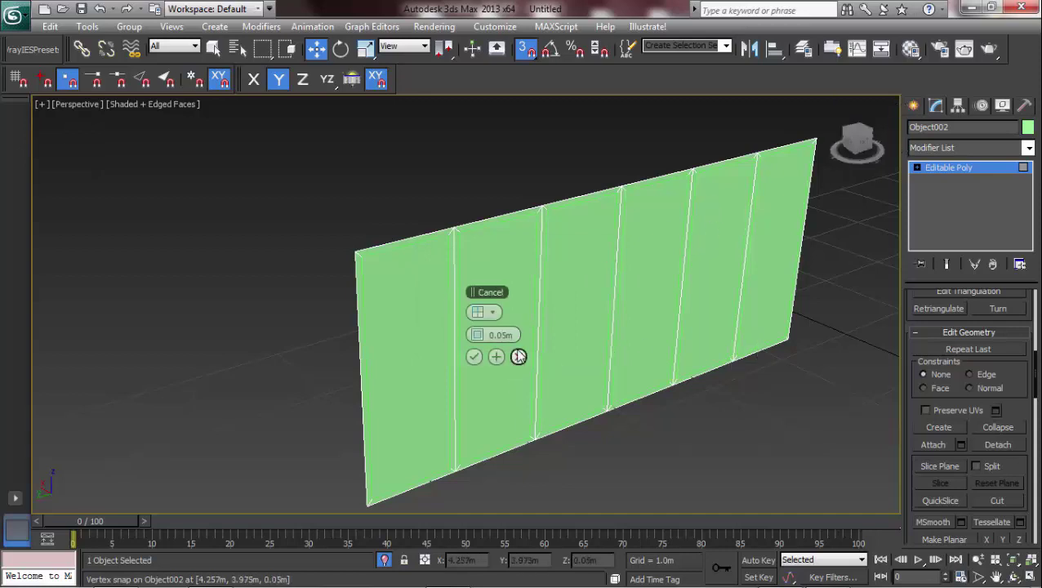
# - Leave polygon editing, select the remaining window frame, and apply a Shell modifier to it
pyautogui.click(914, 106)
pyautogui.click(819, 395)
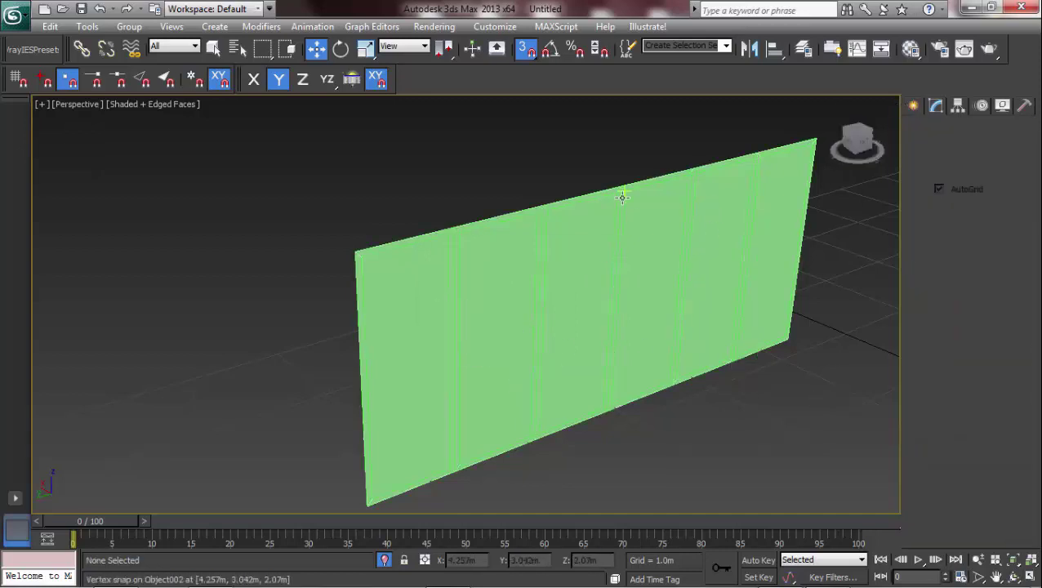
pyautogui.click(622, 192)
pyautogui.click(935, 105)
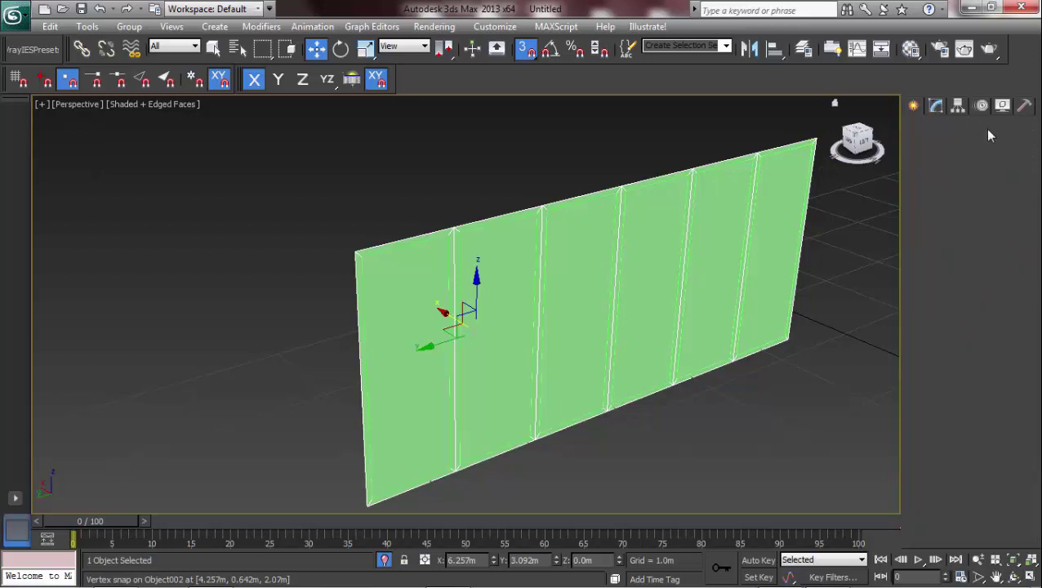
pyautogui.click(1028, 148)
pyautogui.scroll(-10, 972, 245)
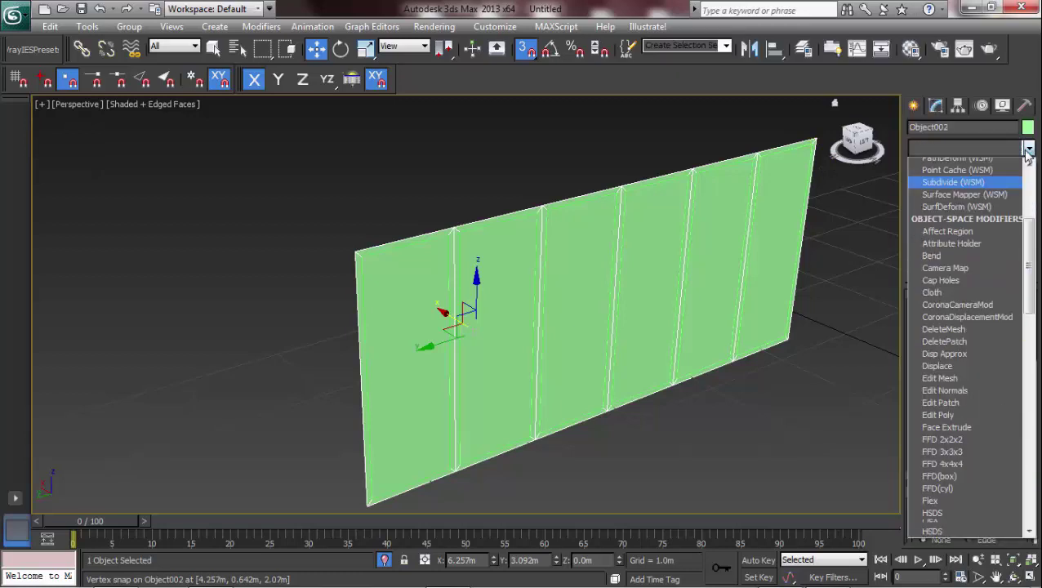
pyautogui.click(970, 164)
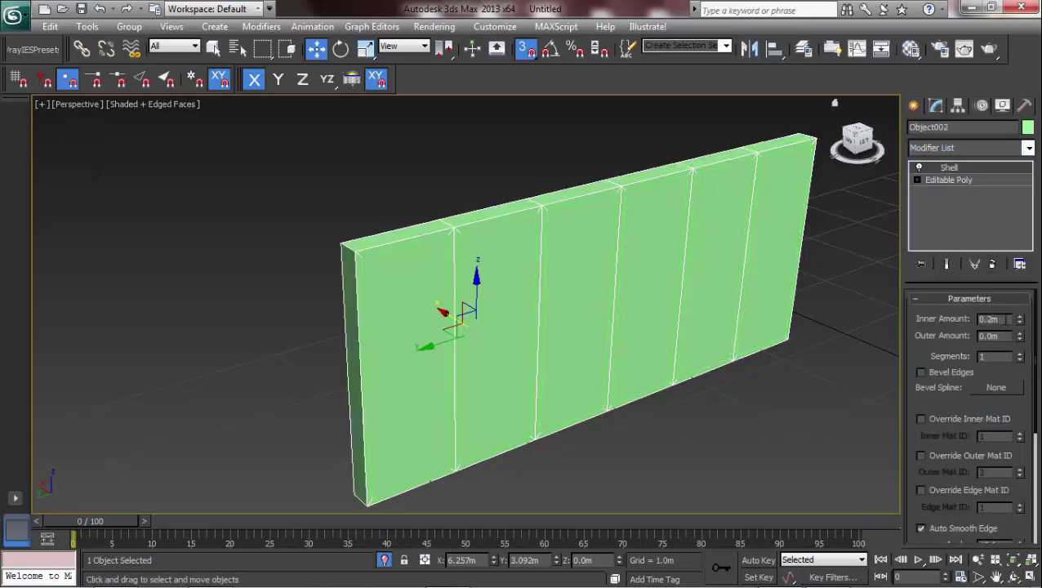
# - Set the frame Shell's inner amount to 0.1 m and select the detached window panes
pyautogui.doubleClick(1003, 319)
pyautogui.write('0.1')
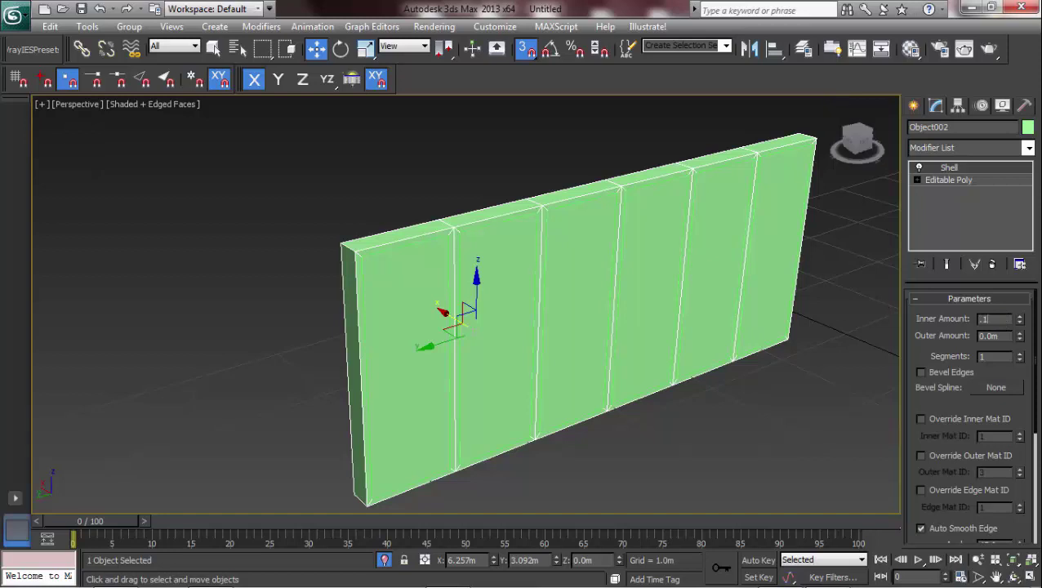
pyautogui.press('Return')
pyautogui.click(513, 246)
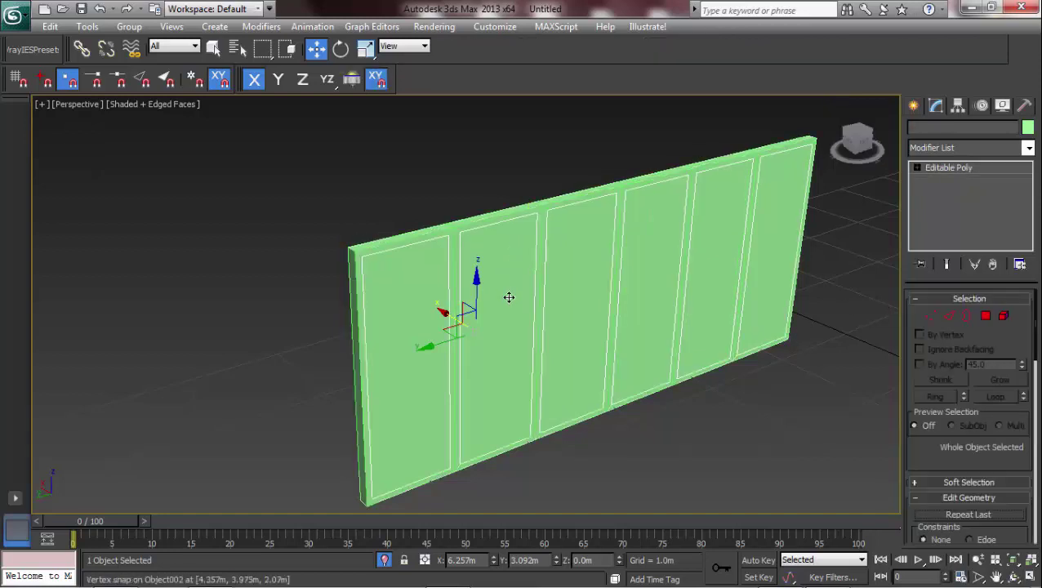
# - Apply a Shell modifier to the detached window panes and set its inner amount to 0.02 m
pyautogui.press('s')
pyautogui.click(1027, 151)
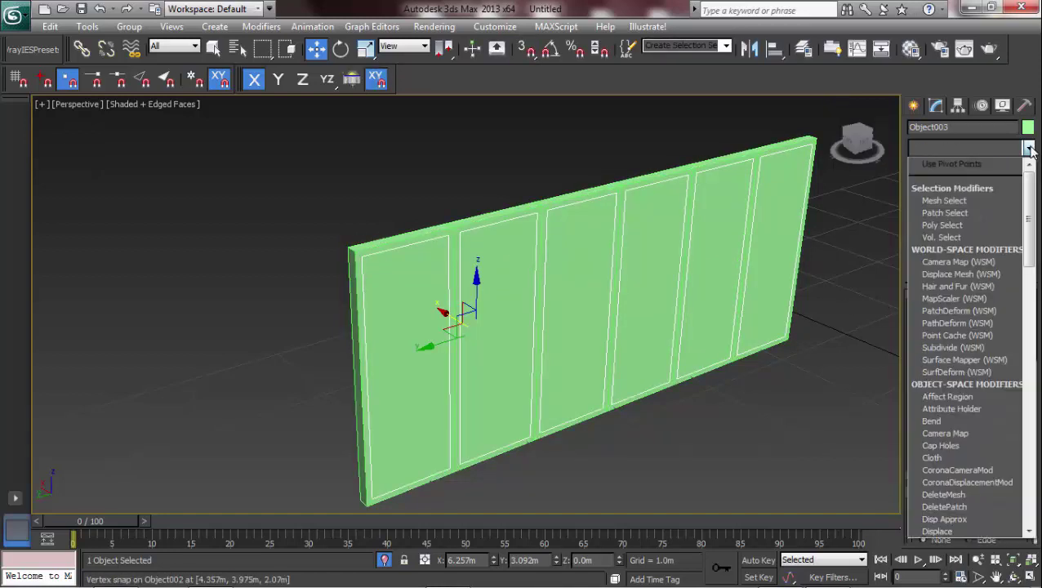
pyautogui.write('sh')
pyautogui.press('Return')
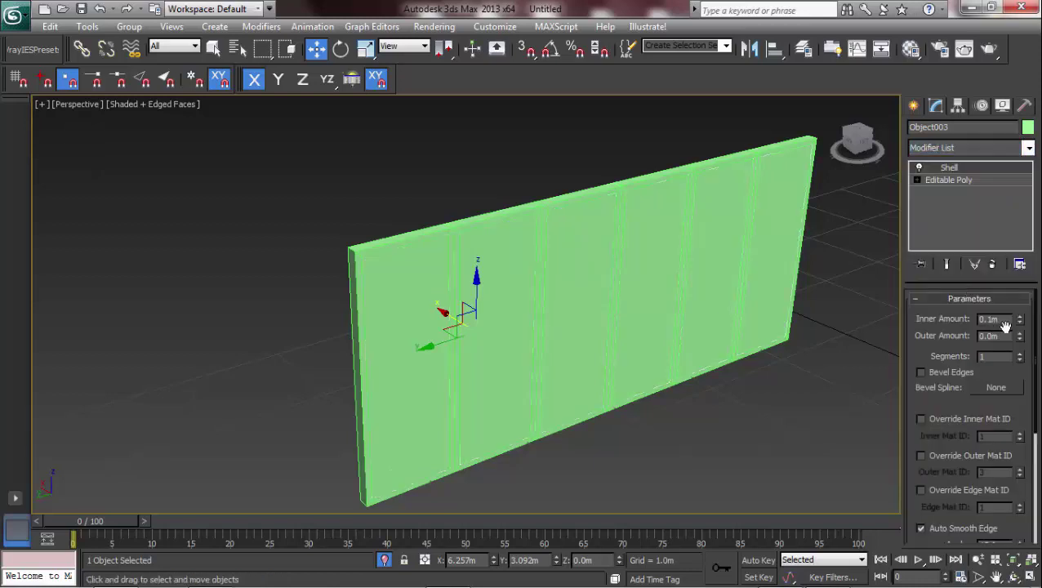
pyautogui.doubleClick(990, 318)
pyautogui.write('.02')
pyautogui.press('Return')
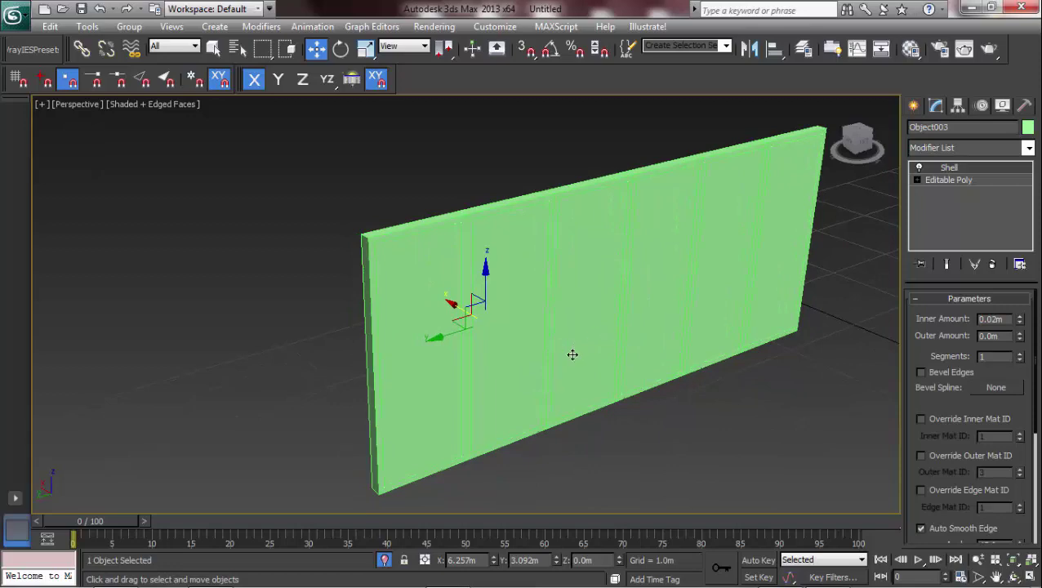
# - Change the window panes' object color to a light blue from the basic colors
pyautogui.keyDown('alt'); pyautogui.moveTo(573, 355); pyautogui.dragTo(766, 273, button='middle'); pyautogui.keyUp('alt')
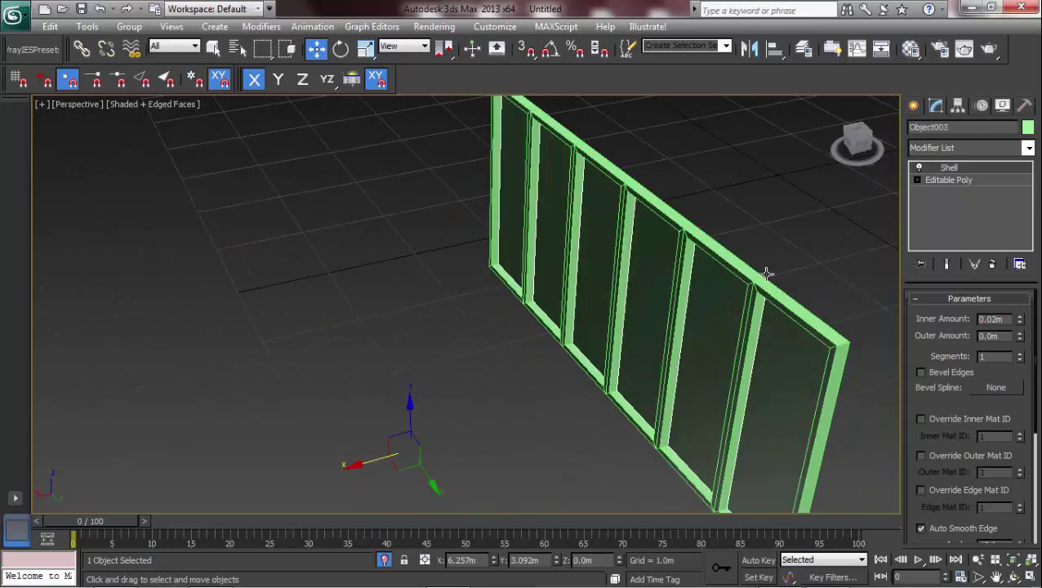
pyautogui.click(1028, 127)
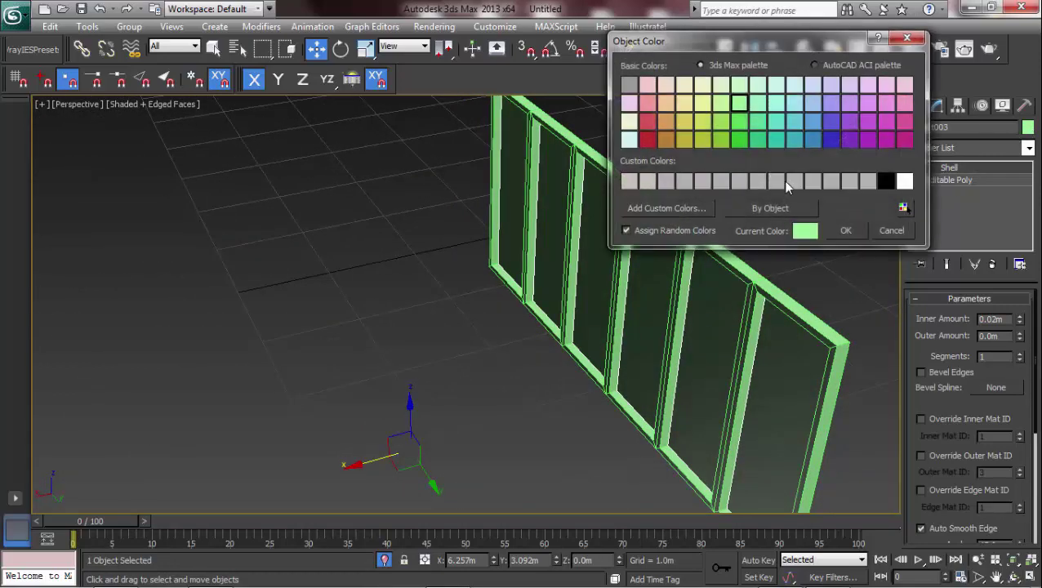
pyautogui.click(794, 125)
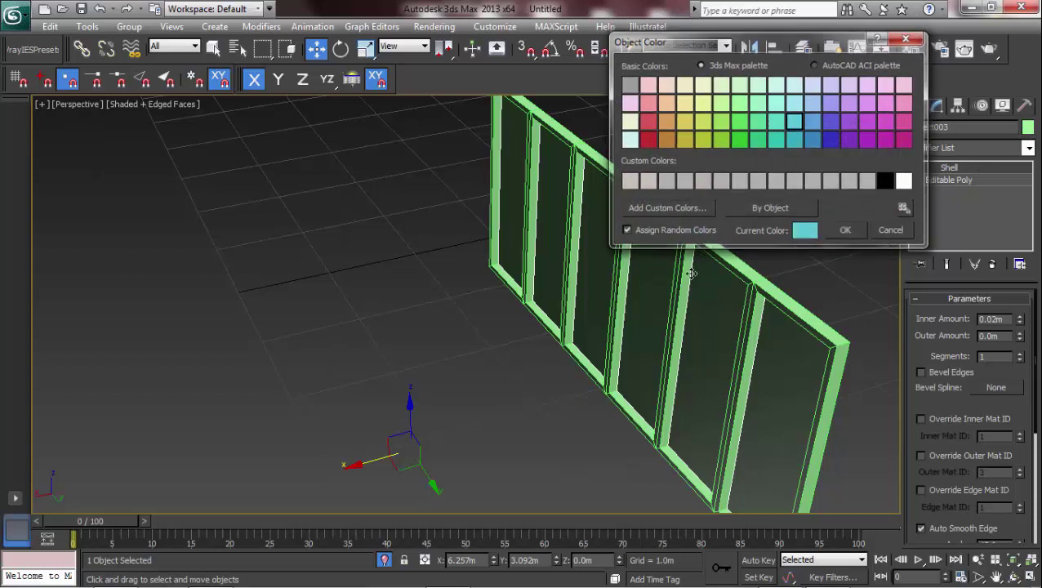
pyautogui.click(846, 231)
# - Select both the window frame and the panes and center their pivots to the objects
pyautogui.keyDown('alt'); pyautogui.moveTo(596, 319); pyautogui.dragTo(568, 324, button='middle'); pyautogui.keyUp('alt')
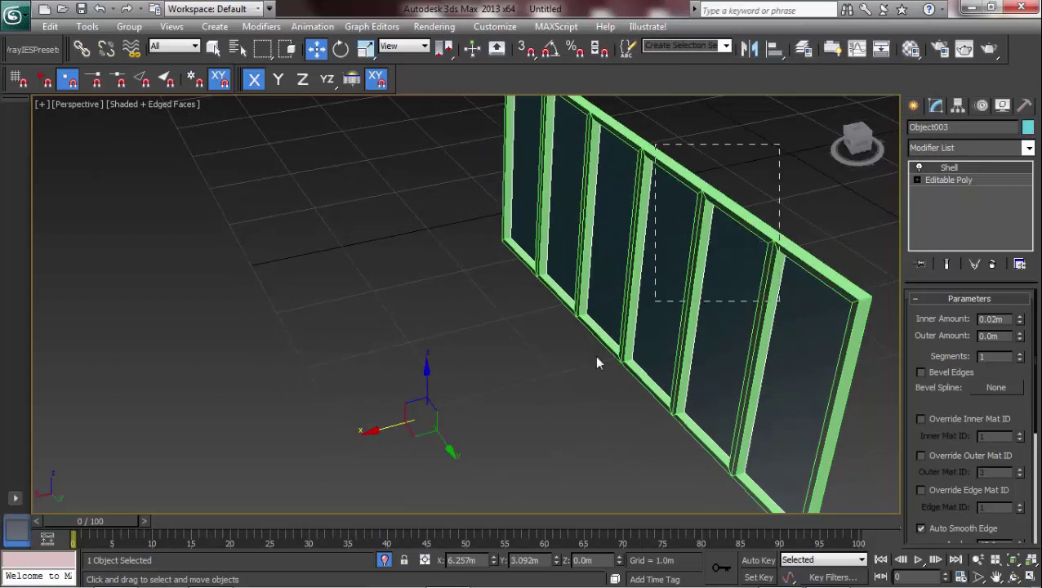
pyautogui.moveTo(597, 364); pyautogui.dragTo(585, 375)
pyautogui.click(958, 105)
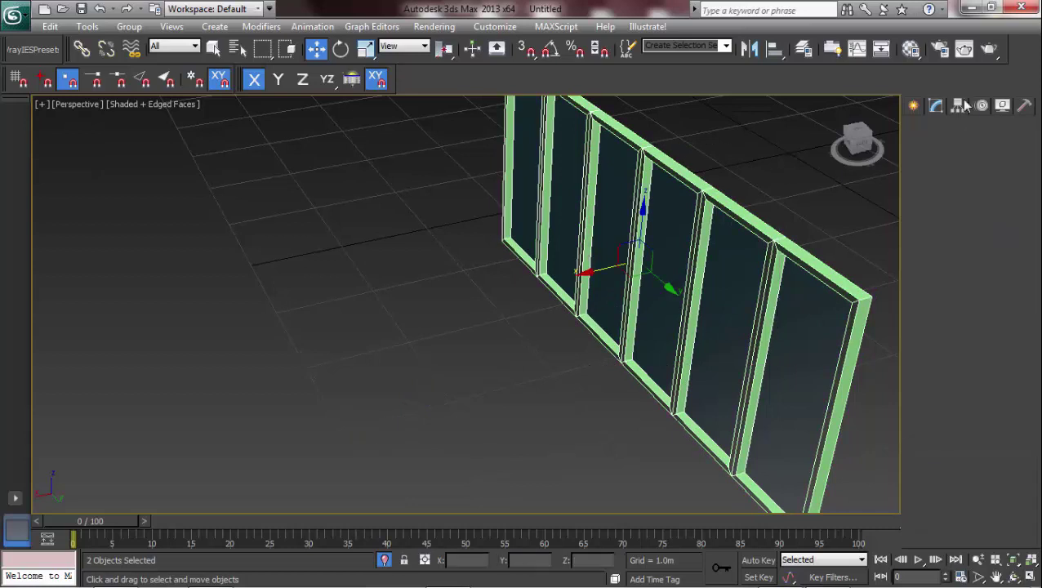
pyautogui.click(971, 201)
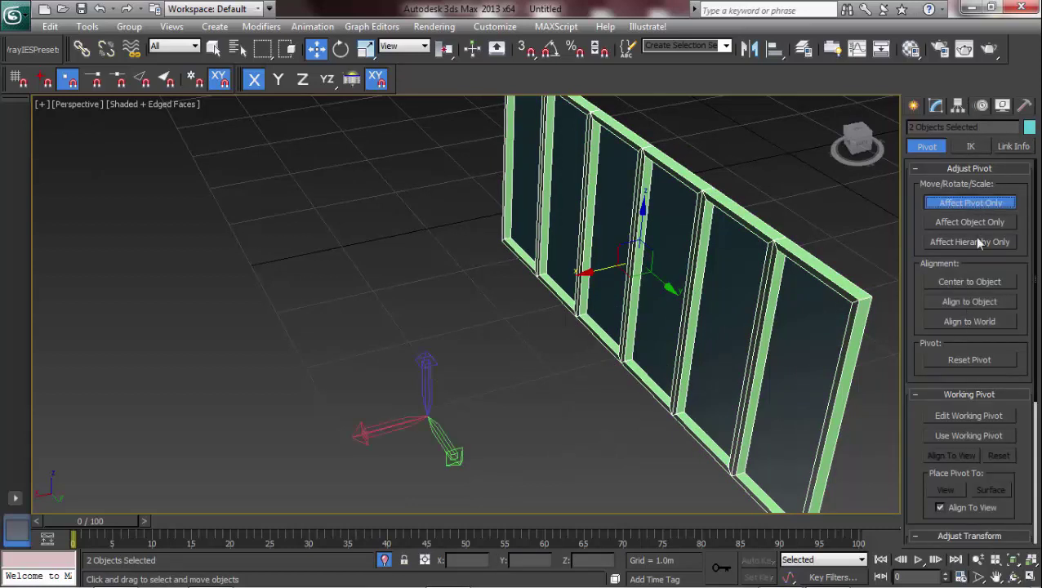
pyautogui.click(953, 279)
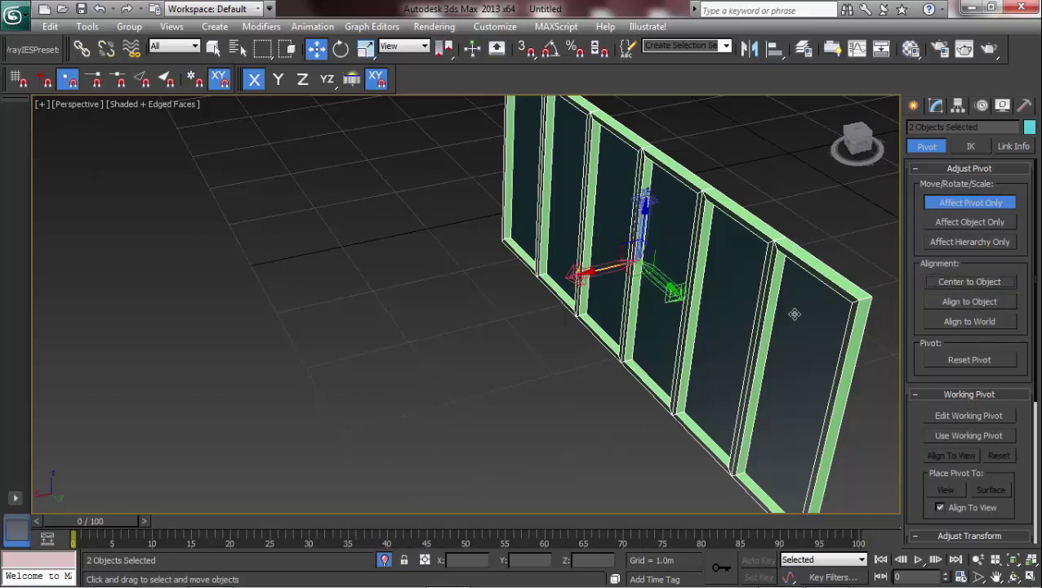
pyautogui.click(915, 106)
# - Select only the panes and move them about 0.04 m along X to sit within the frame's depth
pyautogui.click(803, 187)
pyautogui.click(669, 250)
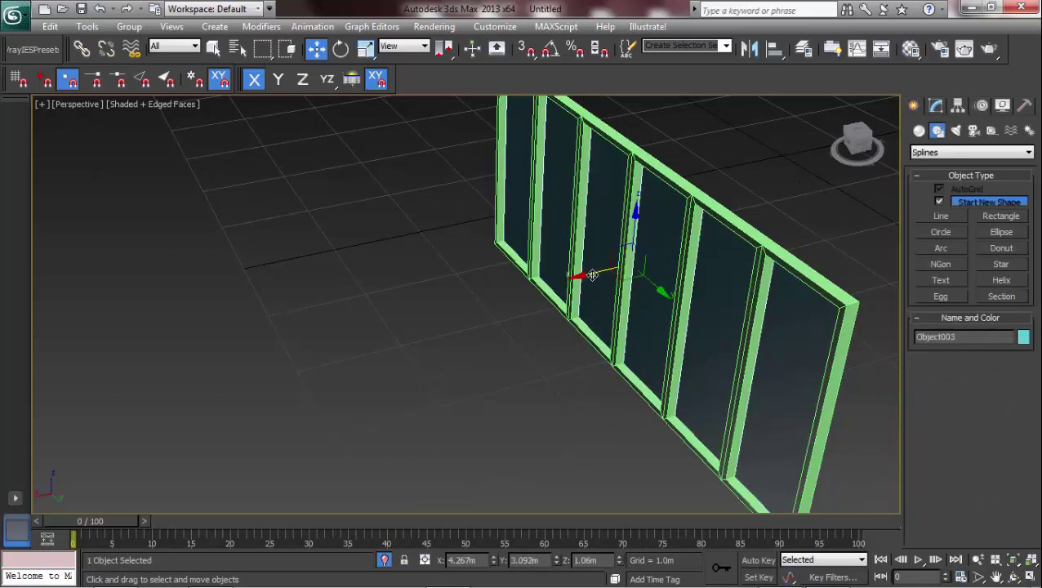
pyautogui.moveTo(593, 274)
pyautogui.mouseDown()
pyautogui.moveTo(584, 276)
pyautogui.moveTo(600, 273)
pyautogui.mouseUp()
pyautogui.keyDown('alt'); pyautogui.moveTo(741, 291); pyautogui.dragTo(638, 285, button='middle'); pyautogui.keyUp('alt')
pyautogui.moveTo(596, 278); pyautogui.dragTo(595, 282)
pyautogui.keyDown('alt'); pyautogui.moveTo(589, 334); pyautogui.dragTo(681, 342, button='middle'); pyautogui.keyUp('alt')
pyautogui.scroll(-4, 682, 342)
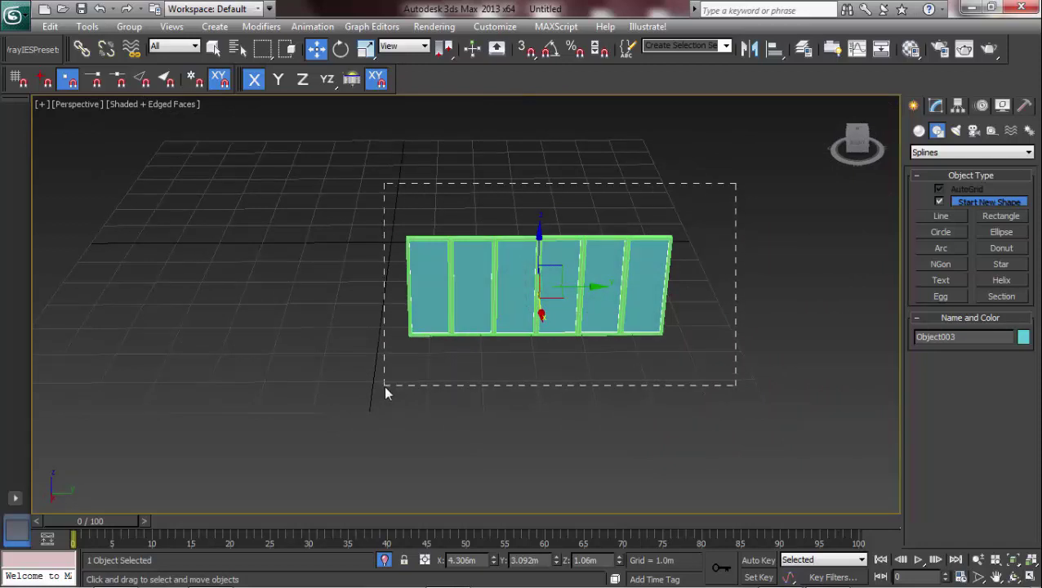
# - Select the frame and panes together and group them under the name Window
pyautogui.moveTo(384, 385); pyautogui.dragTo(385, 385)
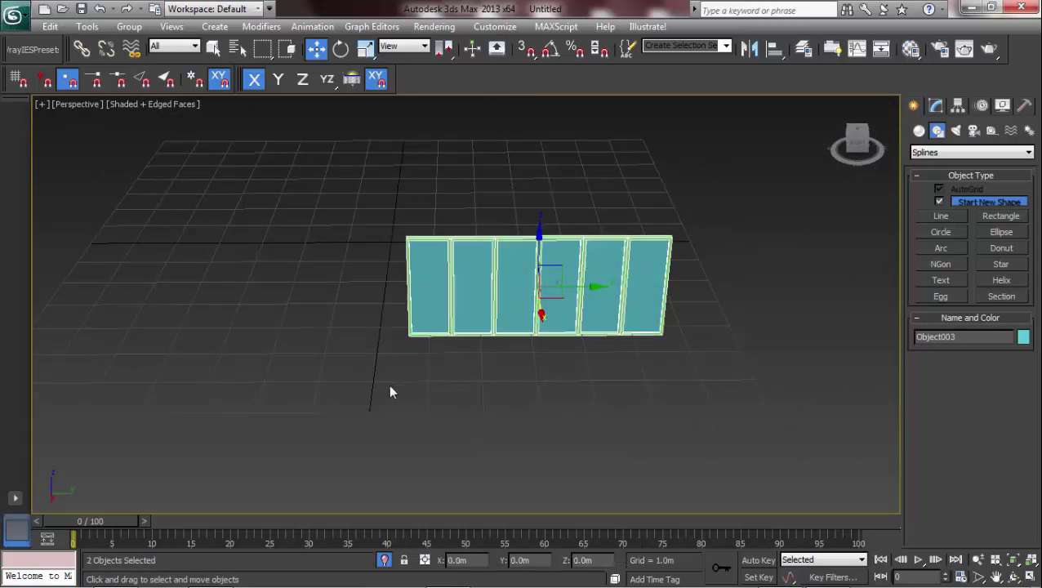
pyautogui.click(130, 26)
pyautogui.click(147, 42)
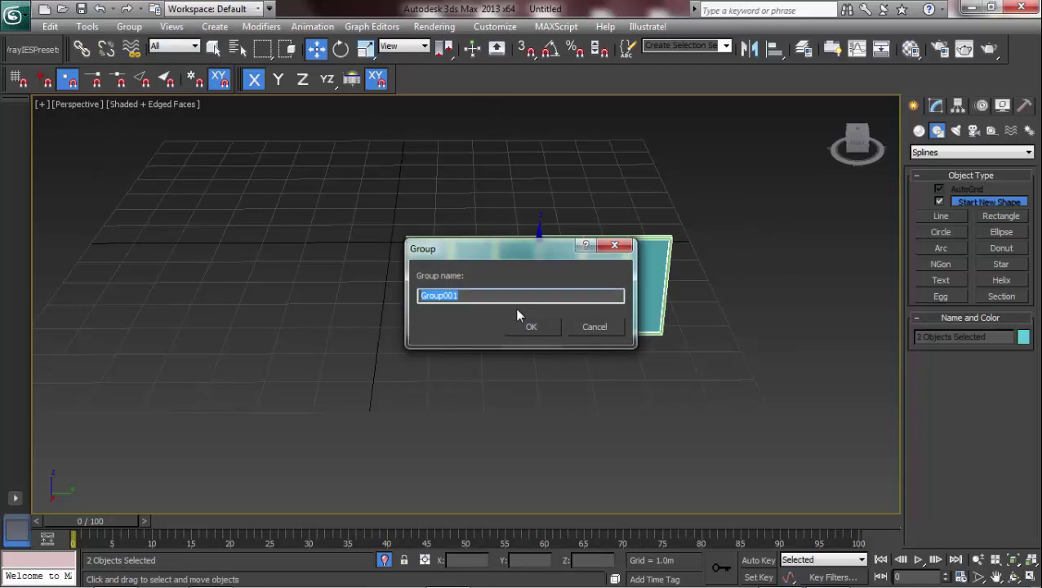
pyautogui.write('Window')
pyautogui.press('Return')
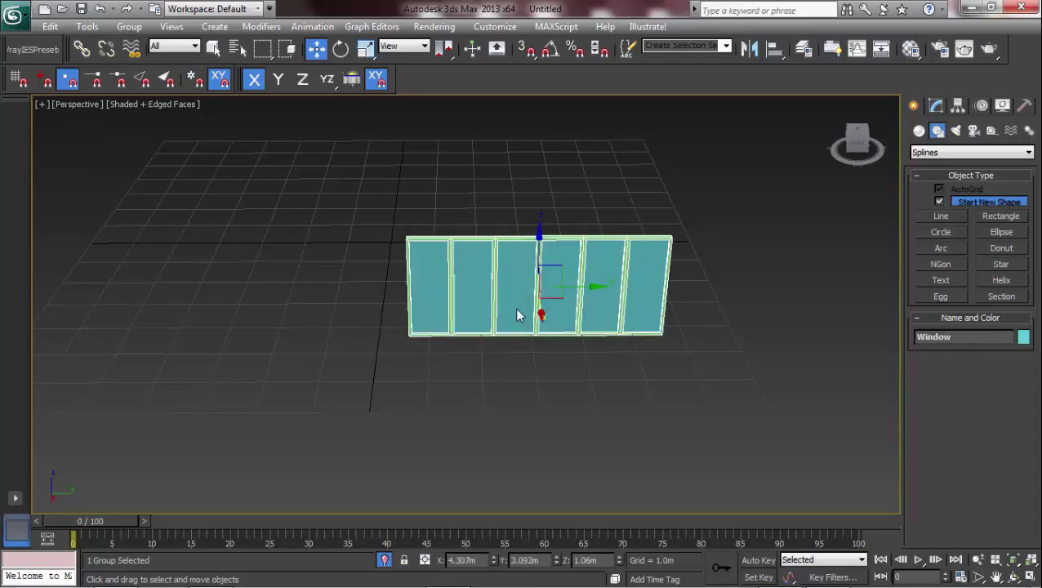
# - Exit isolation and nudge the Window group along X within its wall opening
pyautogui.click(384, 560)
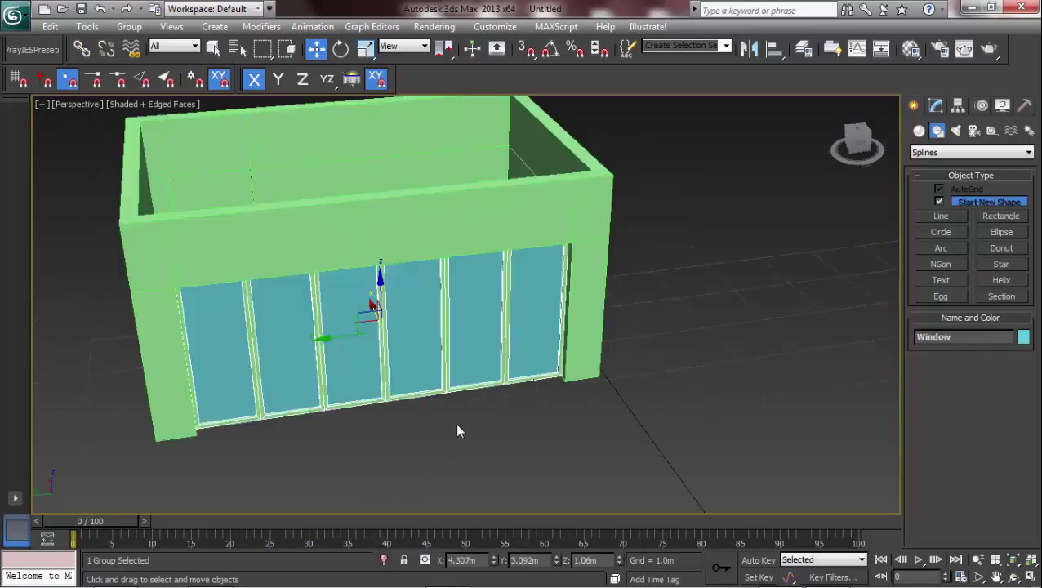
pyautogui.keyDown('alt'); pyautogui.moveTo(459, 426); pyautogui.dragTo(540, 329, button='middle'); pyautogui.keyUp('alt')
pyautogui.moveTo(513, 321); pyautogui.dragTo(500, 314)
# - Select the flat single panel in the room's other wall opening and isolate it
pyautogui.moveTo(556, 343); pyautogui.dragTo(508, 464, button='middle')
pyautogui.scroll(-5, 559, 366)
pyautogui.scroll(3, 549, 360)
pyautogui.click(570, 379)
pyautogui.scroll(-3, 538, 477)
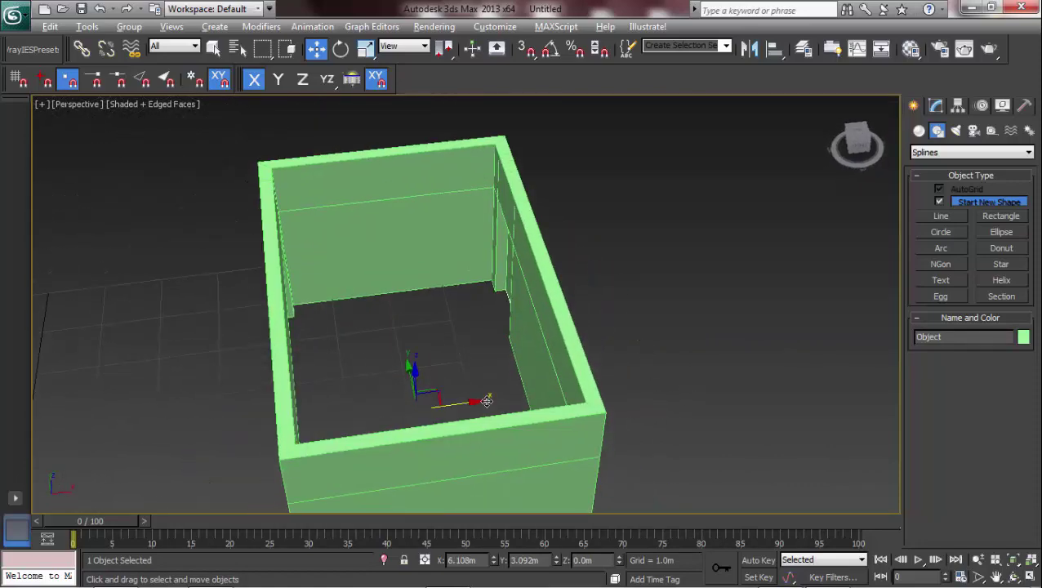
pyautogui.hotkey('alt', 'q')
pyautogui.keyDown('alt'); pyautogui.moveTo(495, 413); pyautogui.dragTo(411, 374, button='middle'); pyautogui.keyUp('alt')
# - Enter Edge level on the isolated panel and select its two vertical side edges
pyautogui.click(936, 108)
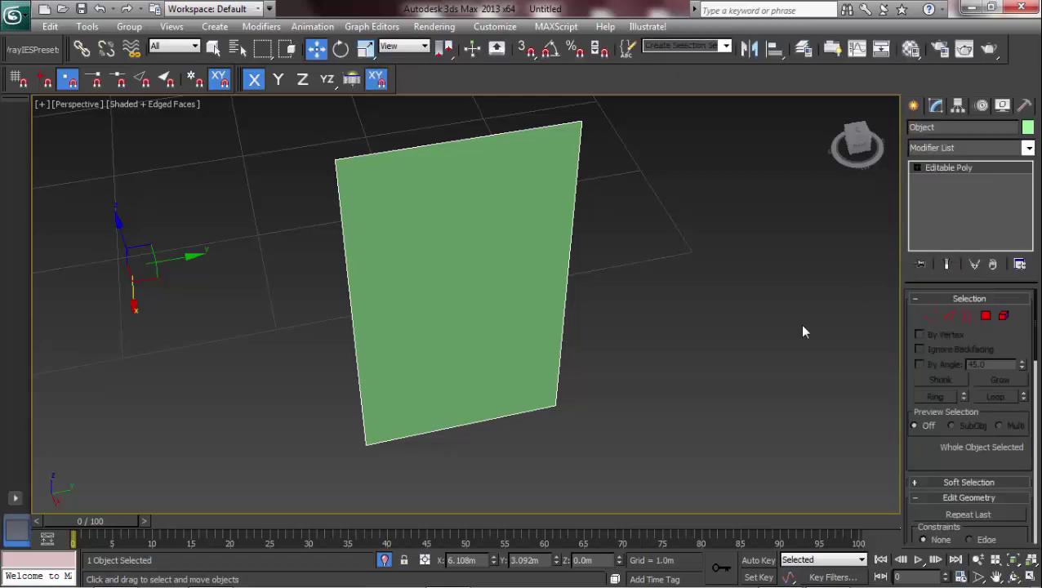
pyautogui.click(949, 318)
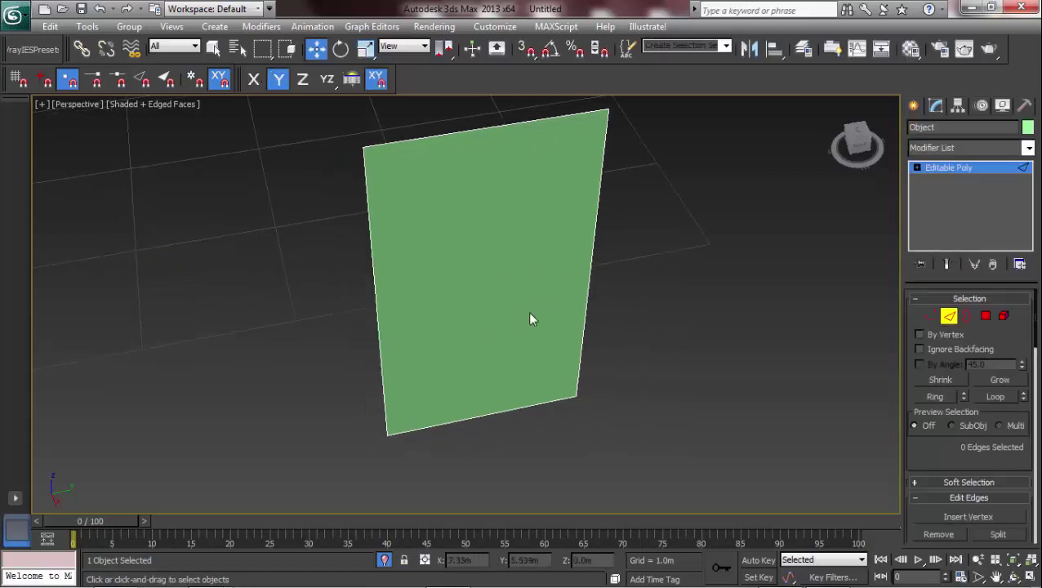
pyautogui.scroll(-4, 528, 317)
pyautogui.scroll(5, 528, 319)
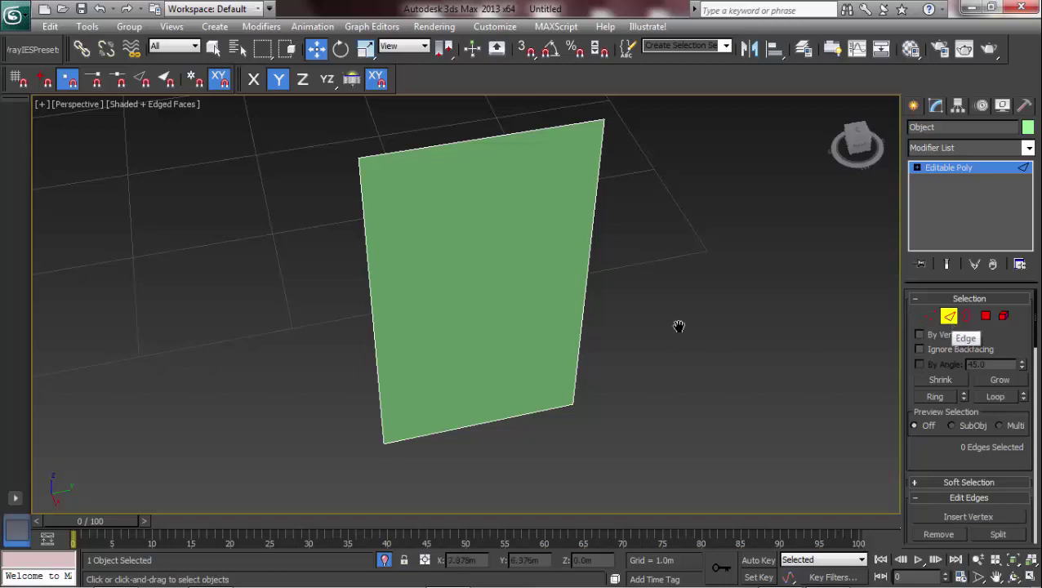
pyautogui.moveTo(679, 326); pyautogui.dragTo(681, 322, button='middle')
pyautogui.moveTo(401, 287); pyautogui.dragTo(345, 289)
pyautogui.rightClick(552, 284)
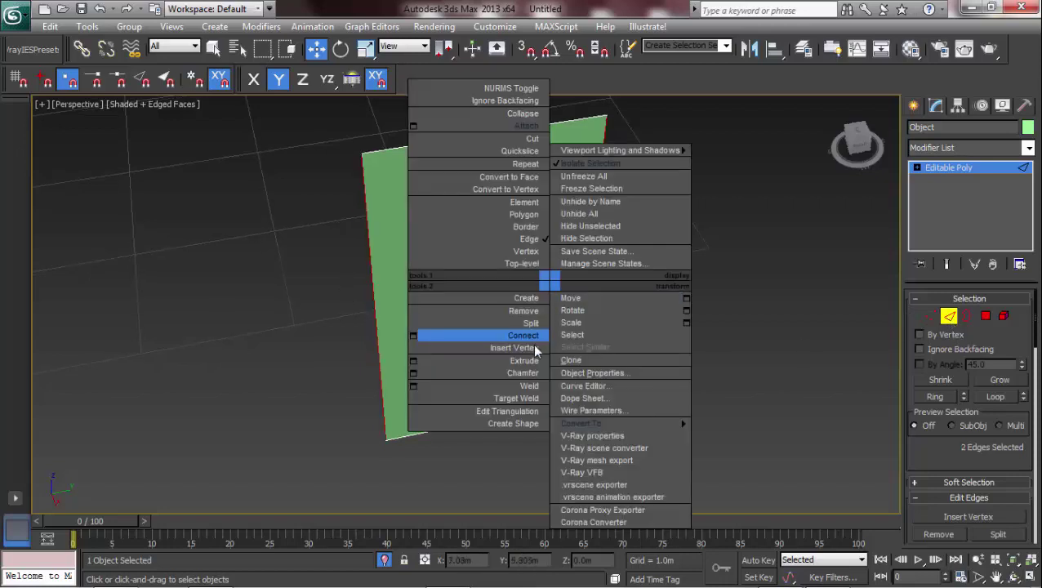
pyautogui.click(527, 349)
pyautogui.keyDown('alt'); pyautogui.moveTo(517, 358); pyautogui.dragTo(474, 308, button='middle'); pyautogui.keyUp('alt')
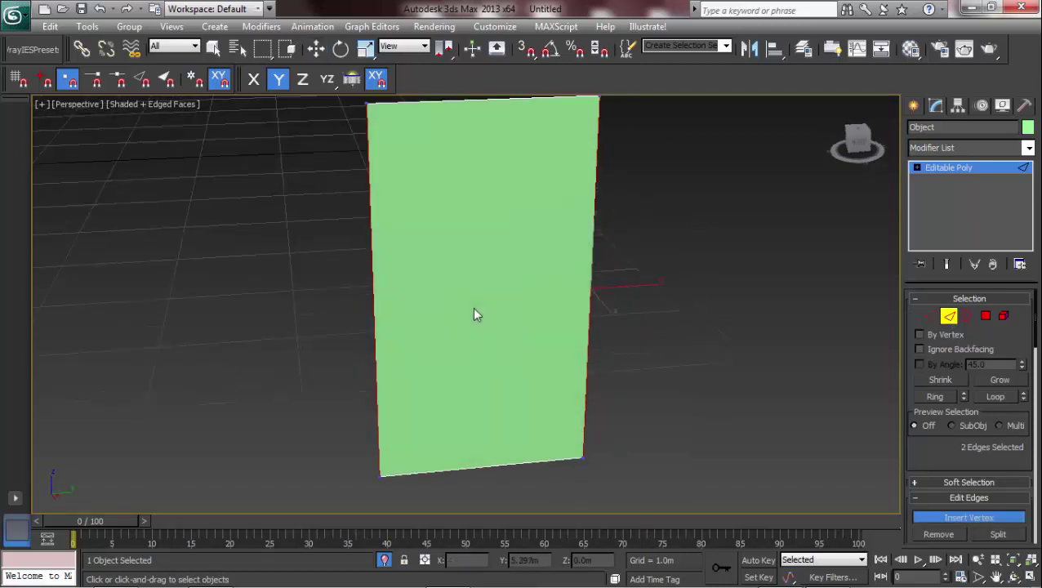
pyautogui.press('w')
# - Connect the two vertical side edges and lower the new horizontal edge to a height of about 0.6 m
pyautogui.rightClick(650, 314)
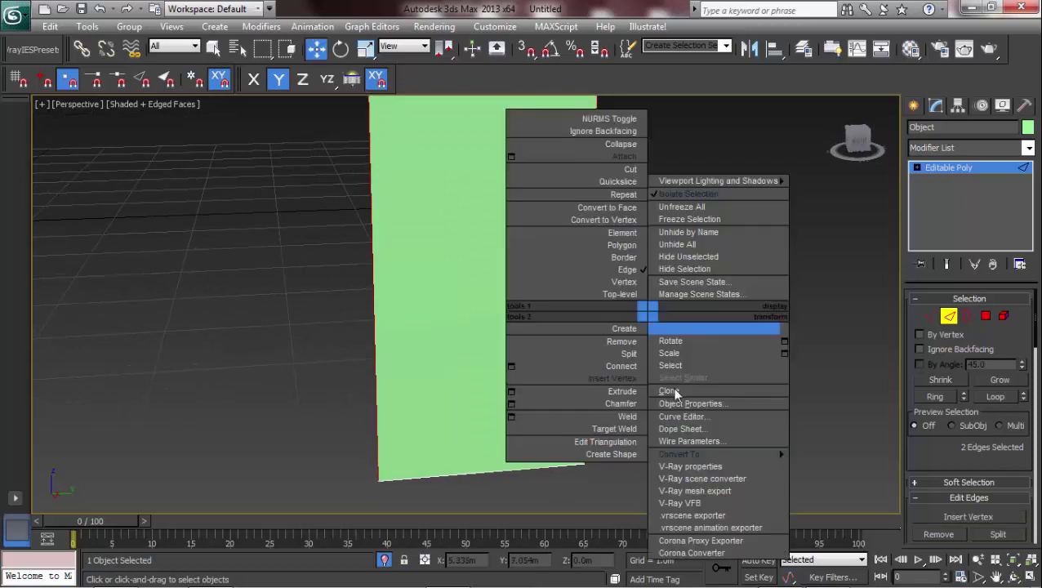
pyautogui.click(620, 372)
pyautogui.moveTo(484, 265); pyautogui.dragTo(490, 345)
pyautogui.scroll(-3, 500, 354)
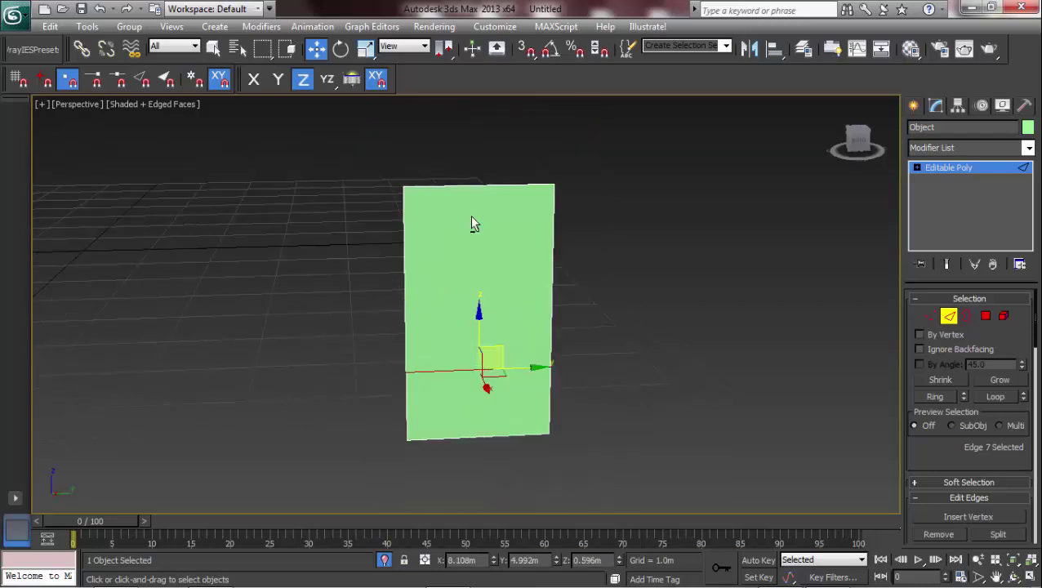
# - Select the panel's three horizontal edges and connect them with a vertical edge line down the middle
pyautogui.rightClick(493, 399)
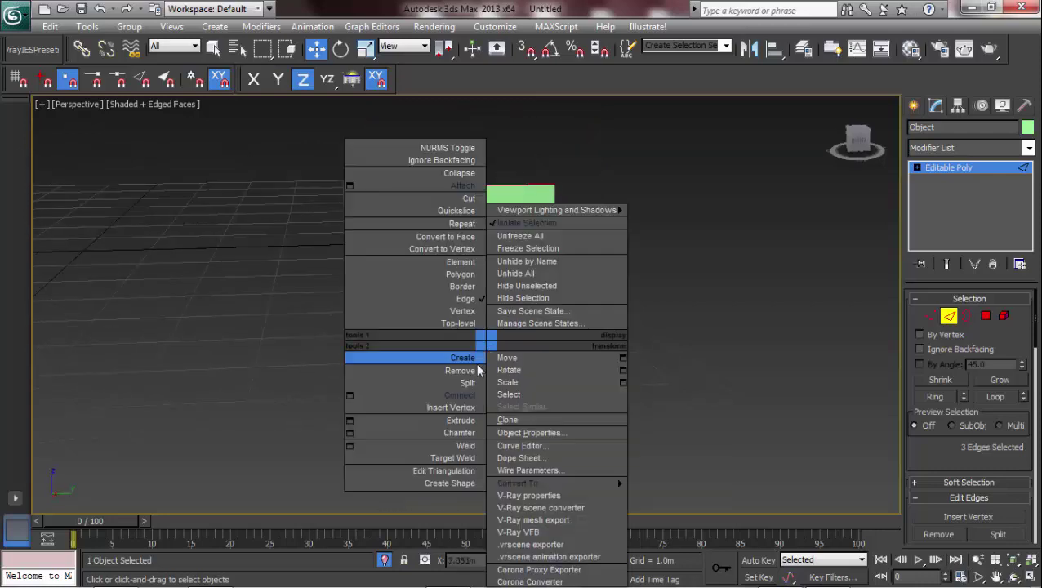
pyautogui.click(409, 396)
pyautogui.keyDown('alt'); pyautogui.moveTo(494, 407); pyautogui.dragTo(569, 418, button='middle'); pyautogui.keyUp('alt')
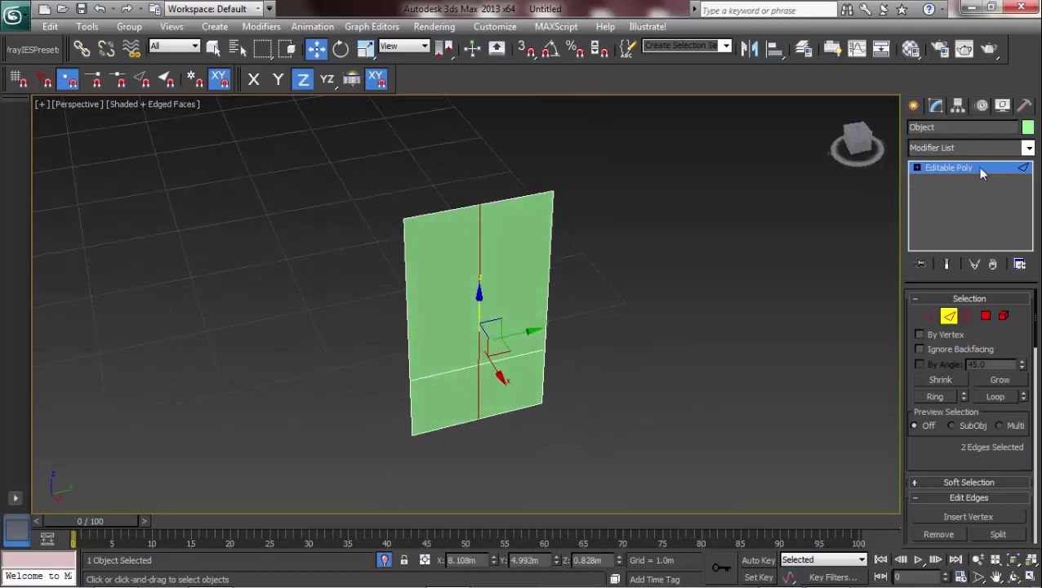
# - Apply a Shell modifier to the divided panel and set its inner amount to 0.1 m
pyautogui.click(1030, 148)
pyautogui.write('sh')
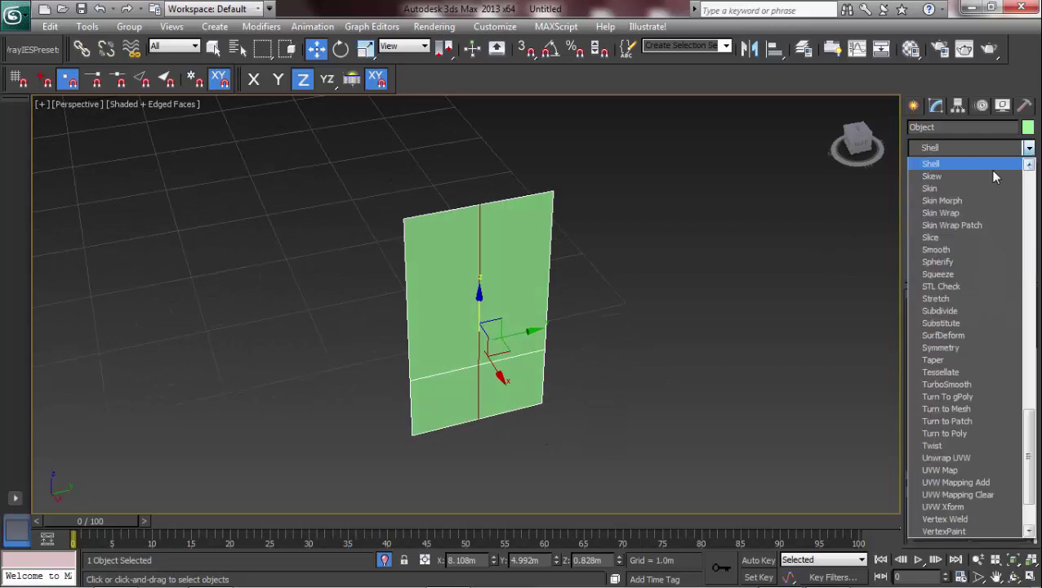
pyautogui.press('Return')
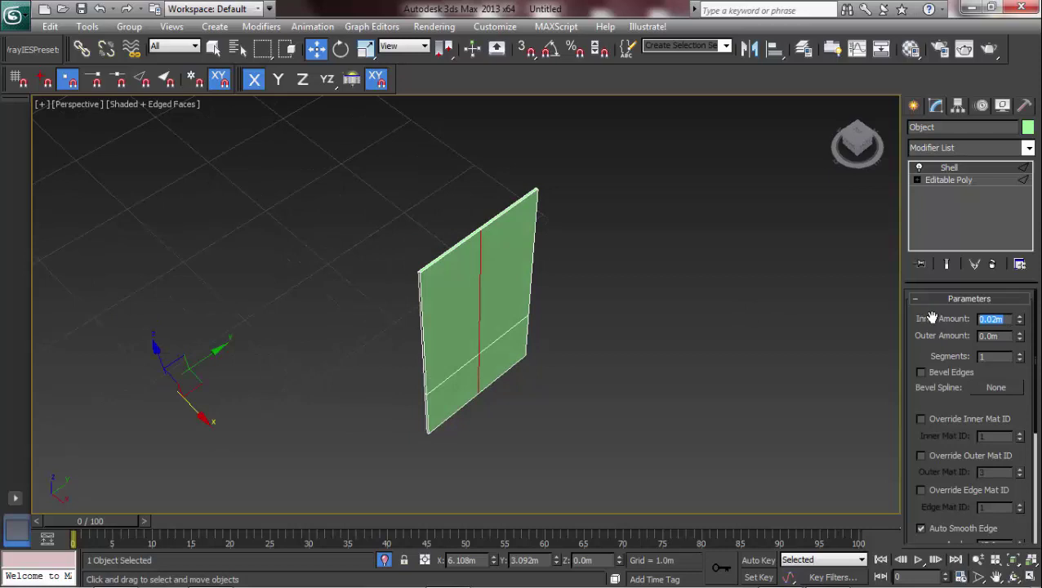
pyautogui.write('.1')
pyautogui.press('Return')
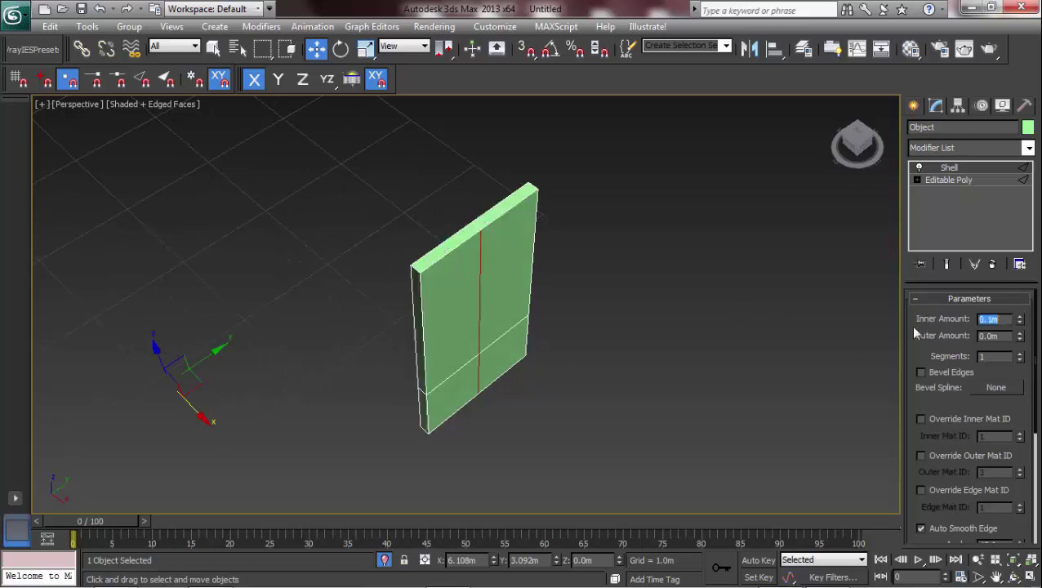
# - Add an Edit Poly modifier above the panel's Shell and enter its Polygon level
pyautogui.moveTo(699, 317); pyautogui.dragTo(730, 310, button='middle')
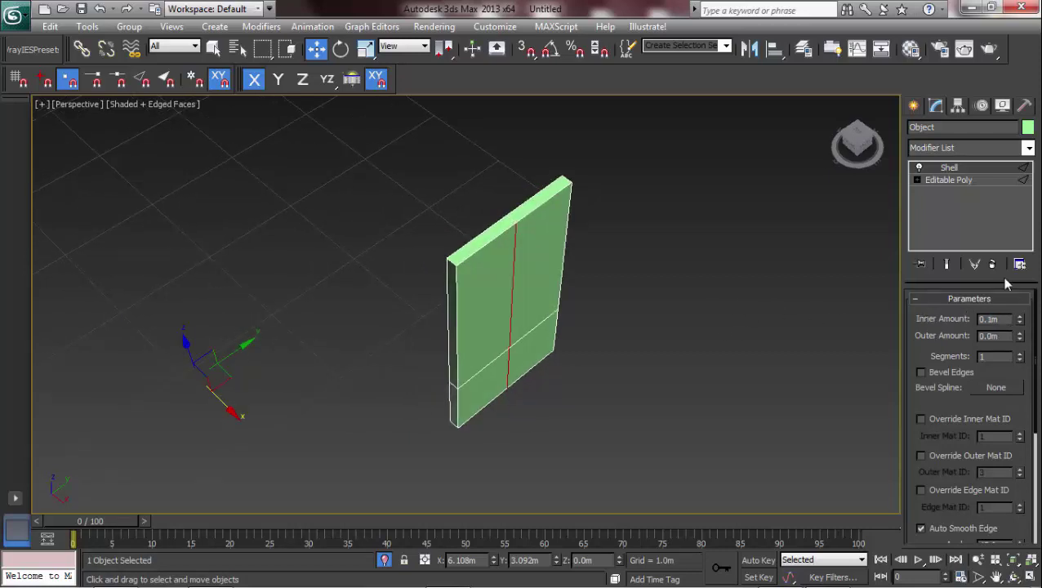
pyautogui.click(1030, 148)
pyautogui.scroll(-10, 990, 183)
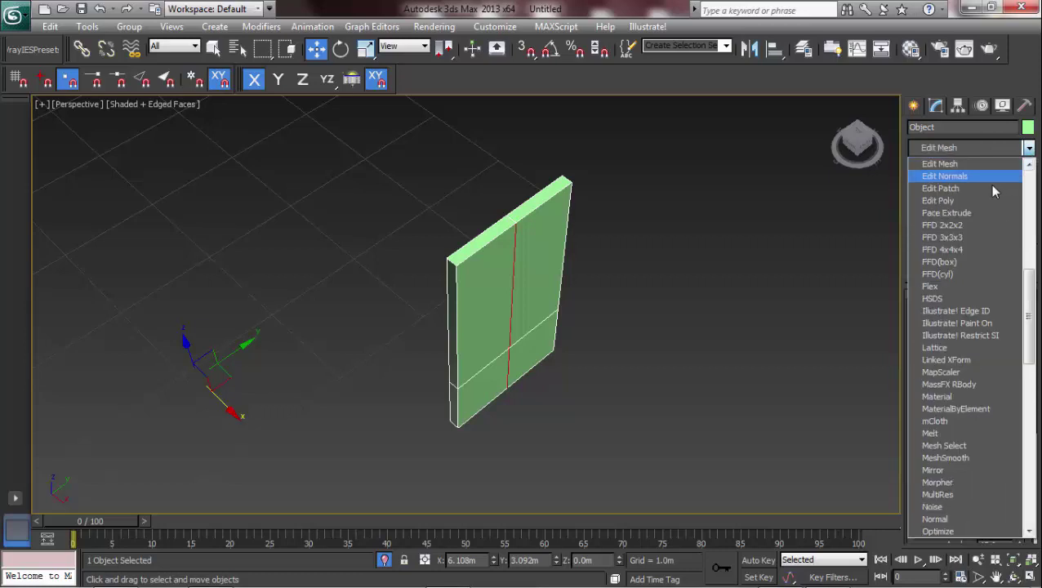
pyautogui.click(989, 201)
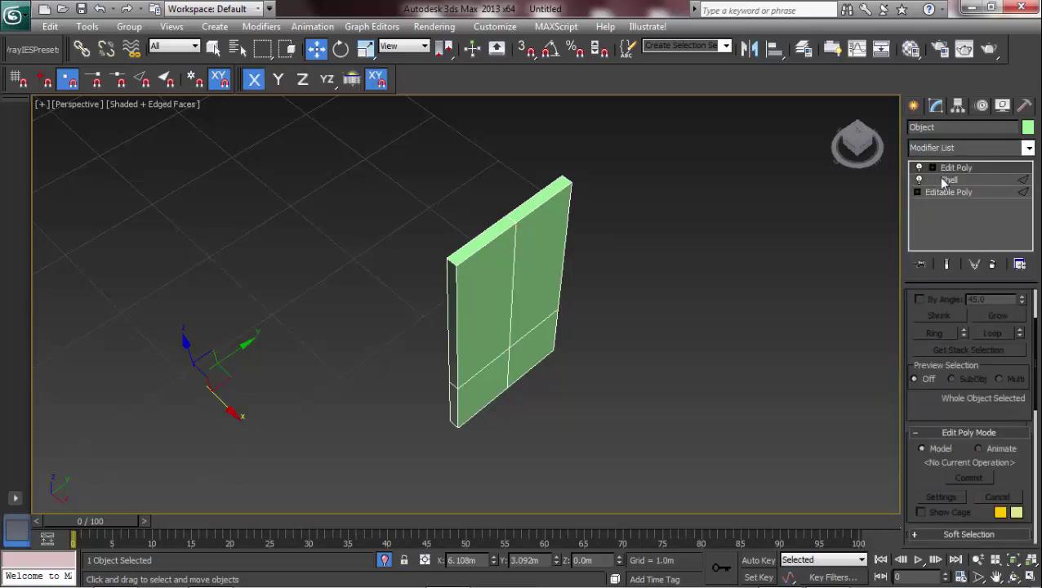
pyautogui.click(932, 167)
pyautogui.click(971, 218)
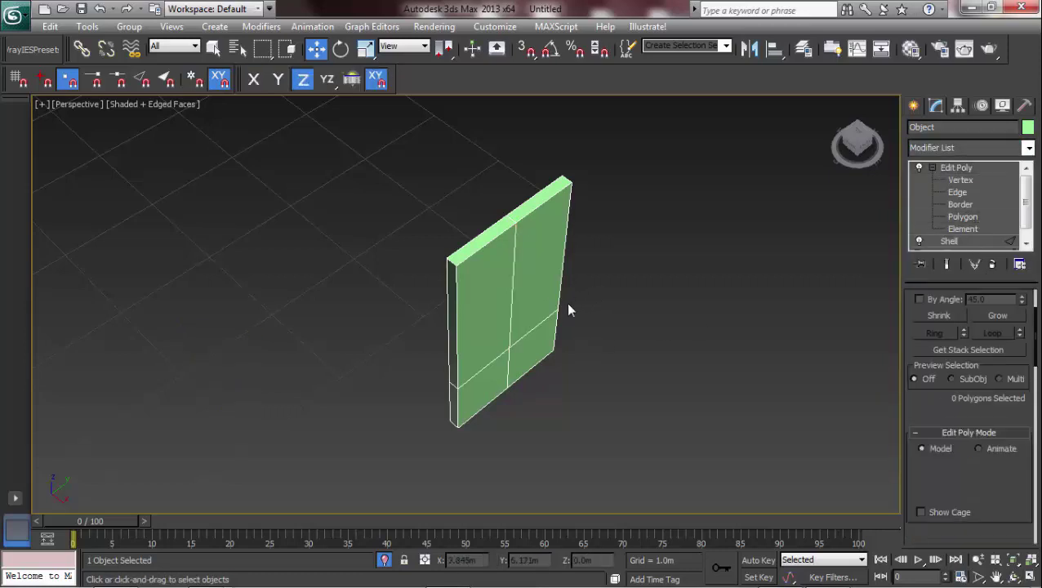
# - Select all four panel faces on the front of the door and the four matching faces on its back
pyautogui.click(553, 284)
pyautogui.keyDown('ctrl'); pyautogui.click(492, 343); pyautogui.keyUp('ctrl')
pyautogui.keyDown('ctrl'); pyautogui.click(532, 354); pyautogui.keyUp('ctrl')
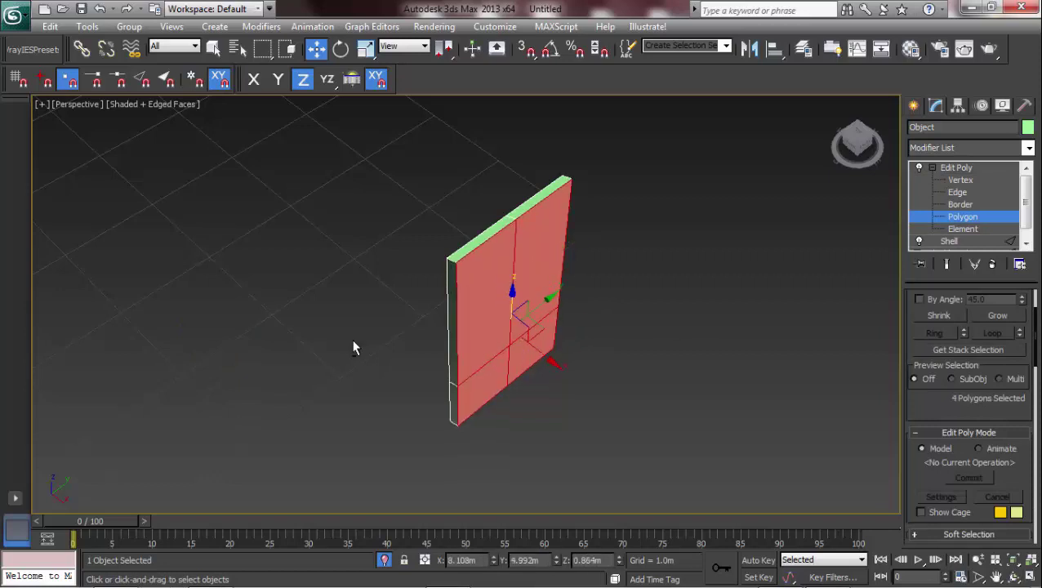
pyautogui.keyDown('alt'); pyautogui.moveTo(365, 343); pyautogui.dragTo(612, 322, button='middle'); pyautogui.keyUp('alt')
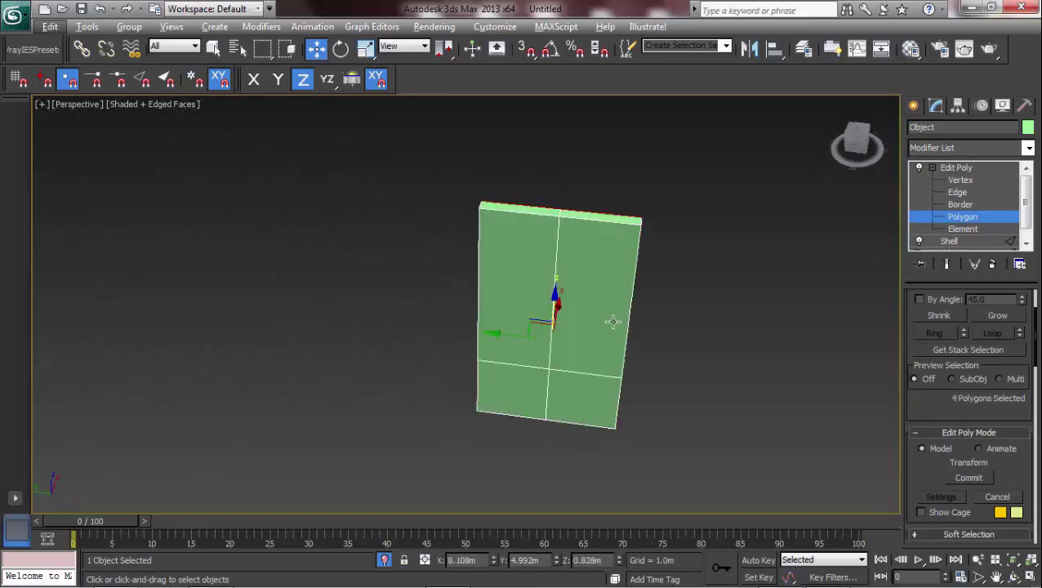
pyautogui.keyDown('ctrl'); pyautogui.click(611, 322); pyautogui.keyUp('ctrl')
pyautogui.keyDown('ctrl'); pyautogui.click(525, 296); pyautogui.keyUp('ctrl')
pyautogui.keyDown('ctrl'); pyautogui.click(535, 380); pyautogui.keyUp('ctrl')
pyautogui.keyDown('ctrl'); pyautogui.click(577, 386); pyautogui.keyUp('ctrl')
pyautogui.keyDown('alt'); pyautogui.moveTo(577, 386); pyautogui.dragTo(598, 314, button='middle'); pyautogui.keyUp('alt')
pyautogui.scroll(3, 515, 239)
pyautogui.moveTo(513, 241); pyautogui.dragTo(488, 214, button='middle')
pyautogui.scroll(2, 488, 214)
# - Inset the eight selected faces as a group by 0.05 m to form an outer border
pyautogui.rightClick(684, 275)
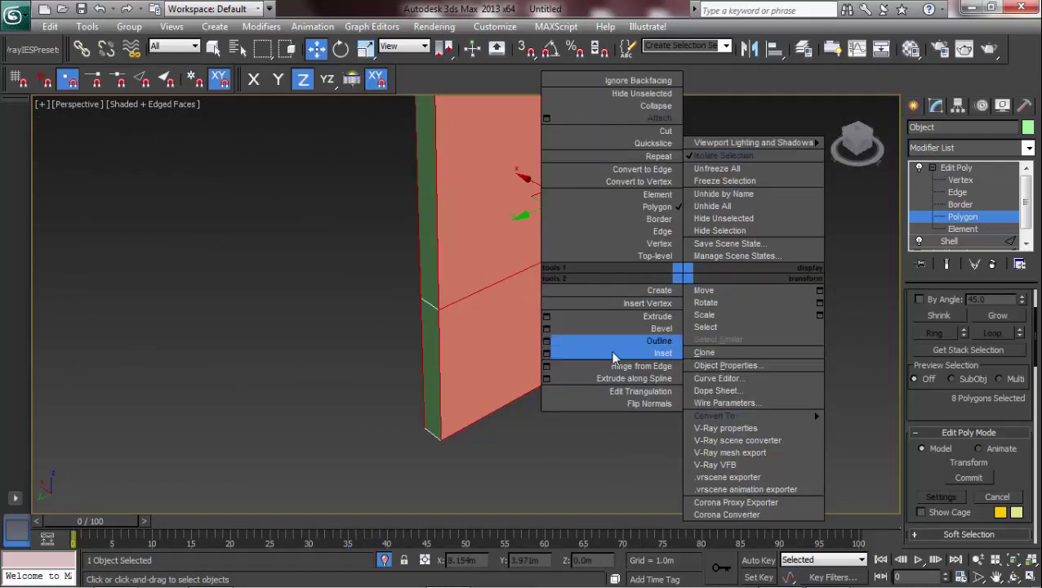
pyautogui.click(547, 352)
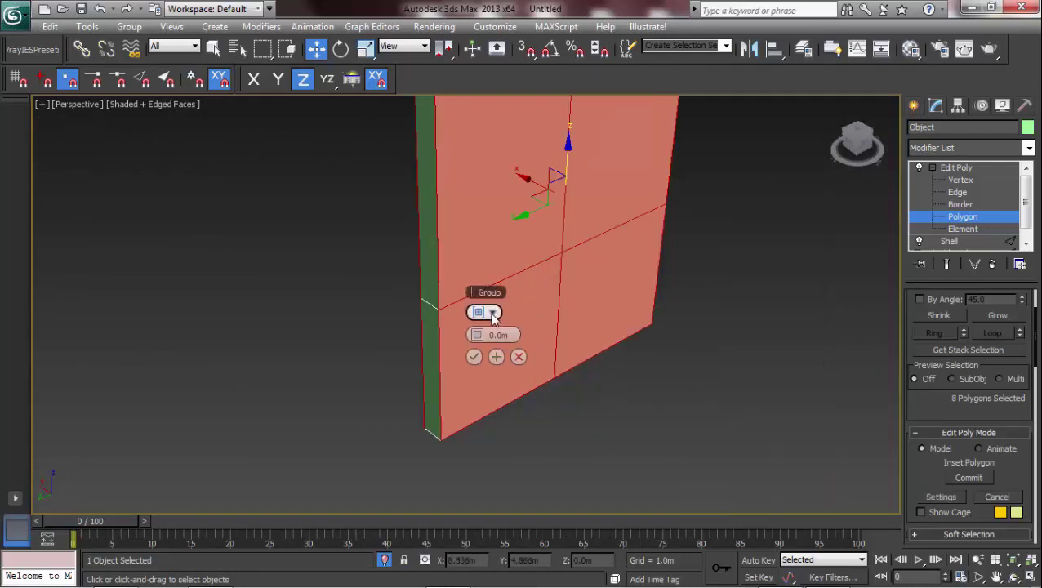
pyautogui.moveTo(479, 336); pyautogui.dragTo(471, 361)
pyautogui.click(473, 359)
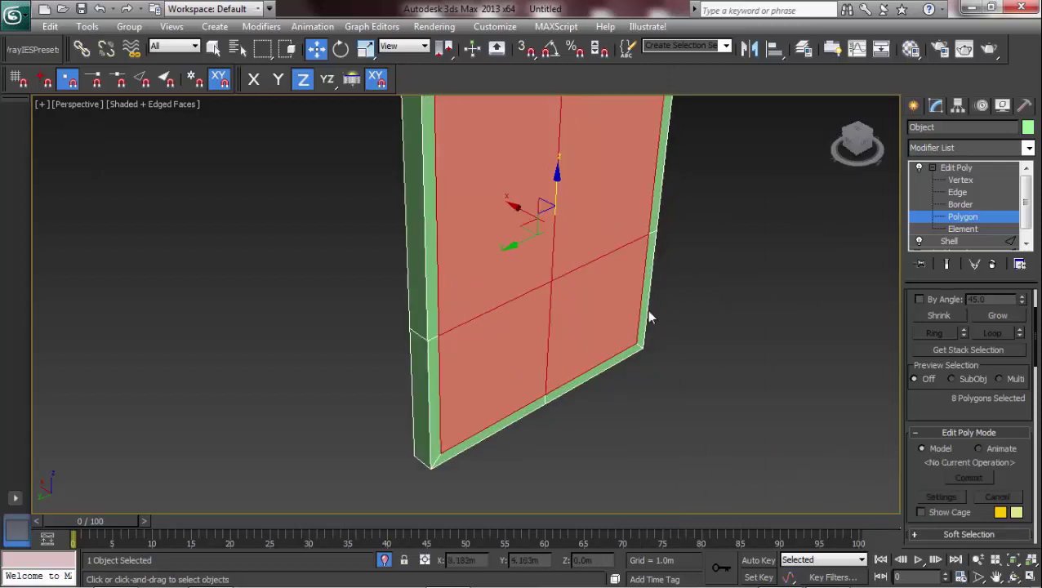
# - Inset the eight selected faces again by 0.05 m, this time by polygon, to frame each door panel separately
pyautogui.rightClick(647, 309)
pyautogui.click(508, 387)
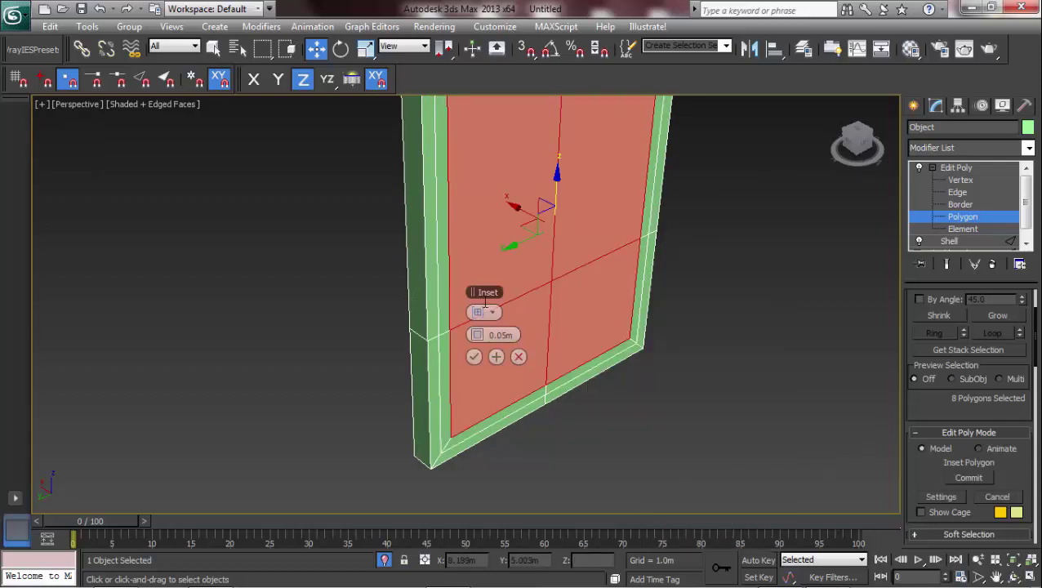
pyautogui.click(495, 315)
pyautogui.moveTo(562, 317); pyautogui.dragTo(565, 315, button='middle')
pyautogui.hotkey('ctrl', 'z')
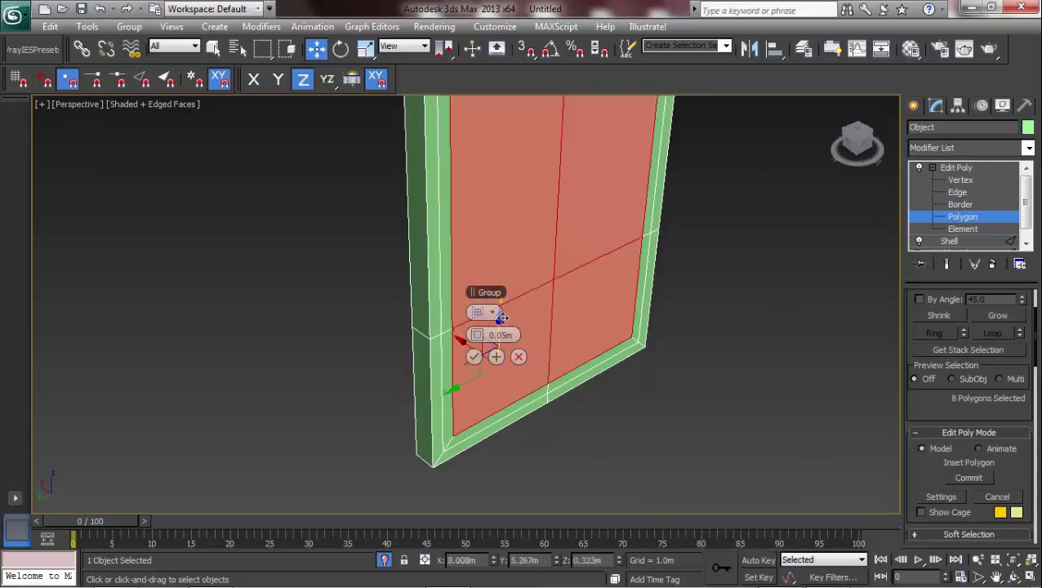
pyautogui.click(494, 315)
pyautogui.click(490, 340)
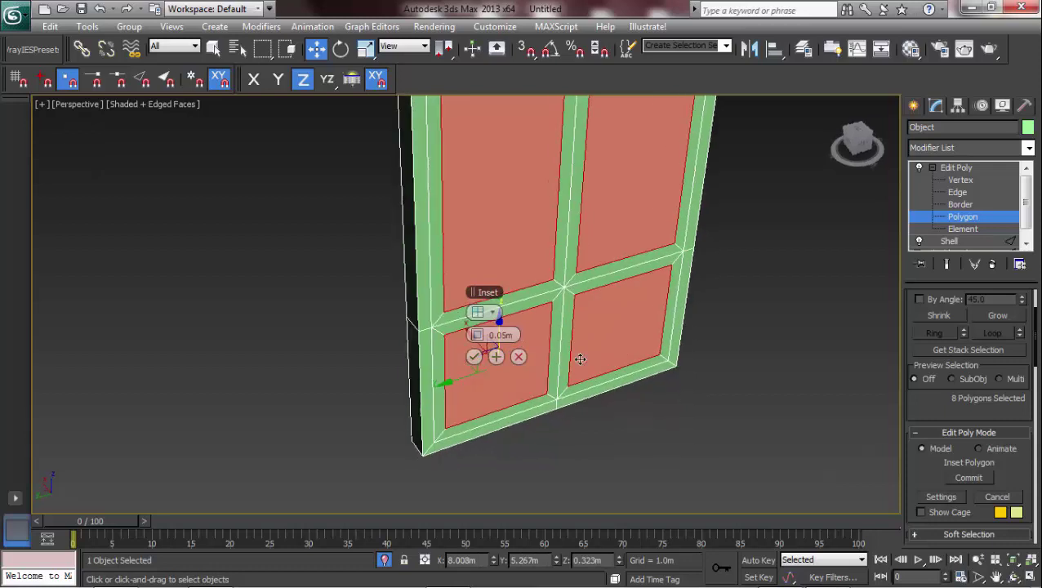
pyautogui.click(473, 356)
pyautogui.moveTo(546, 344); pyautogui.dragTo(539, 440, button='middle')
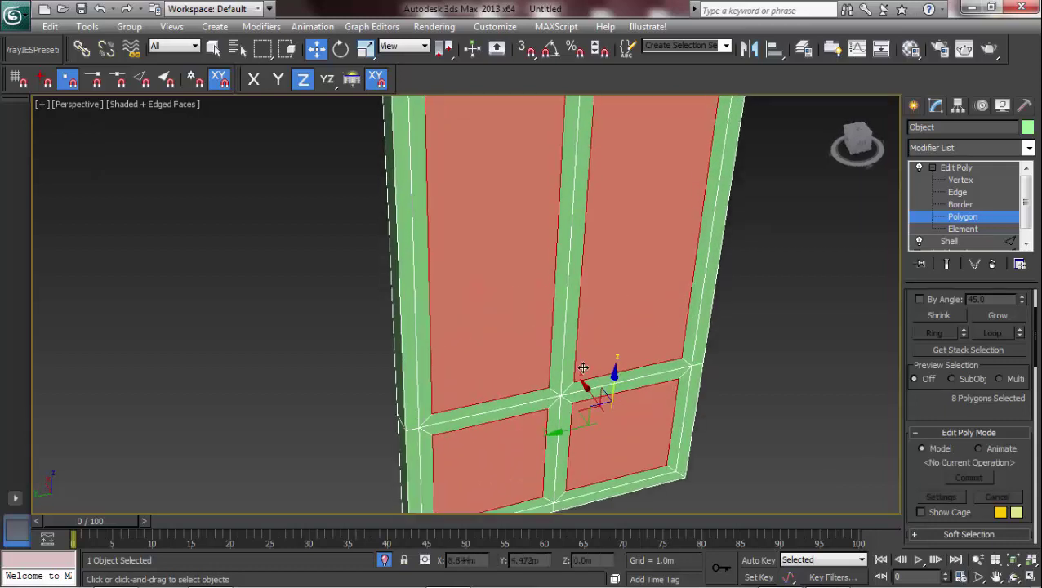
# - Bevel the eight framed panel faces inward with a height of -0.02 m and an outline of -0.03 m
pyautogui.scroll(2, 582, 384)
pyautogui.keyDown('alt'); pyautogui.moveTo(582, 384); pyautogui.dragTo(663, 352, button='middle'); pyautogui.keyUp('alt')
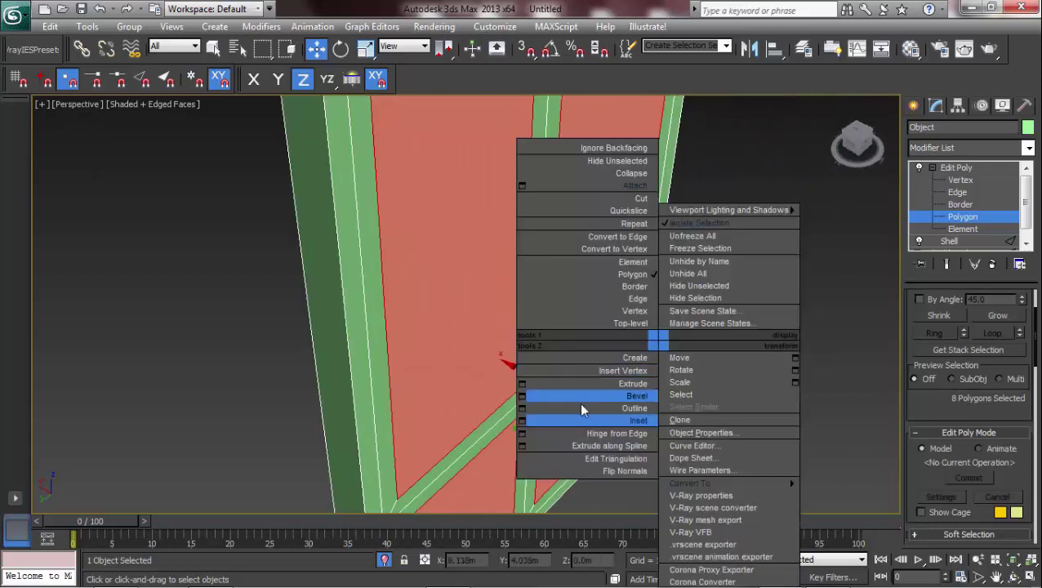
pyautogui.rightClick(660, 342)
pyautogui.click(525, 408)
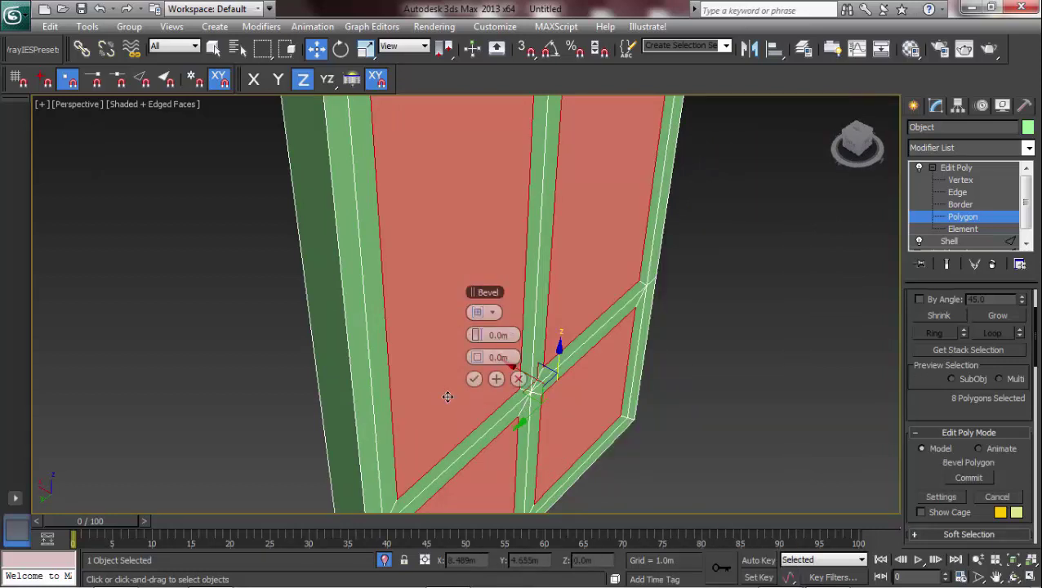
pyautogui.keyDown('alt'); pyautogui.moveTo(422, 352); pyautogui.dragTo(359, 350, button='middle'); pyautogui.keyUp('alt')
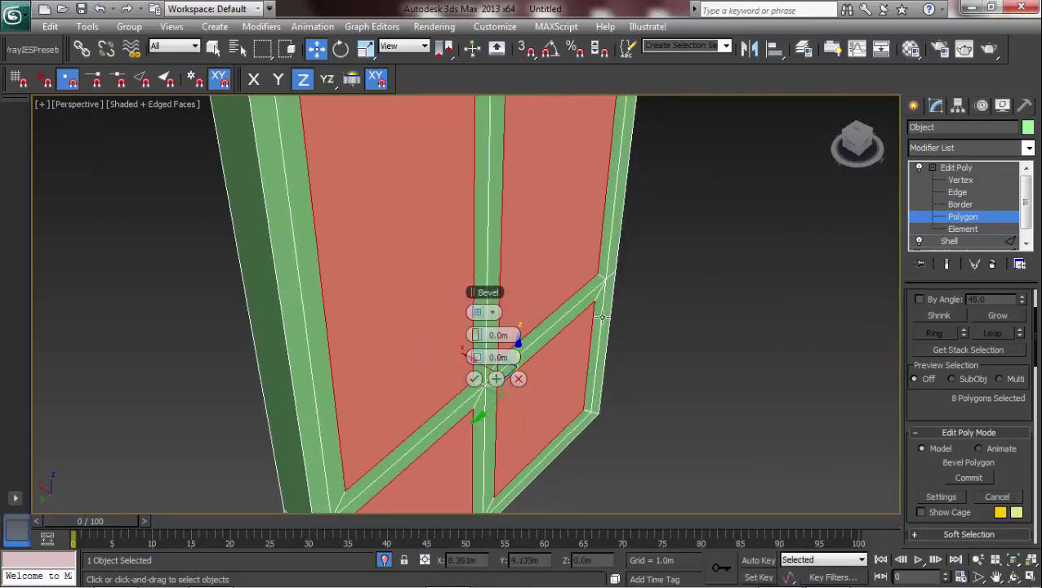
pyautogui.keyDown('alt'); pyautogui.moveTo(601, 317); pyautogui.dragTo(576, 260, button='middle'); pyautogui.keyUp('alt')
pyautogui.keyDown('alt'); pyautogui.moveTo(575, 299); pyautogui.dragTo(522, 347, button='middle'); pyautogui.keyUp('alt')
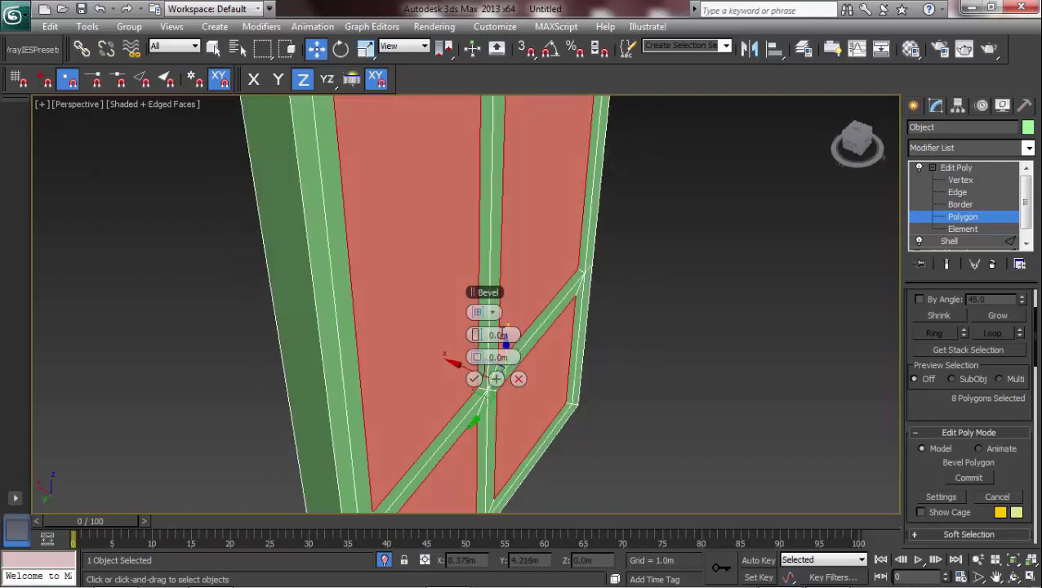
pyautogui.moveTo(471, 337); pyautogui.dragTo(458, 362)
pyautogui.rightClick(482, 336)
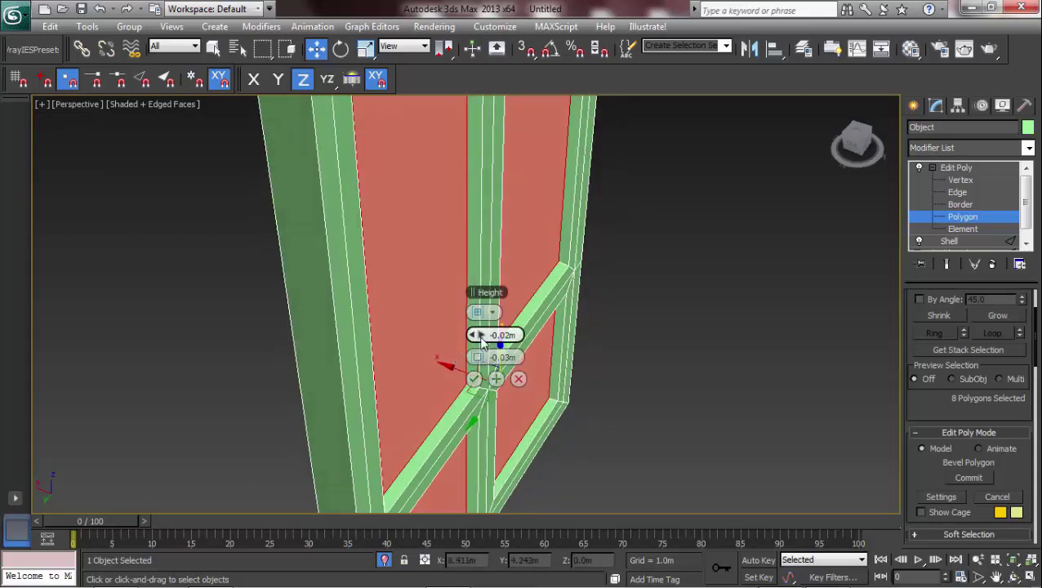
# - Change the bevel's outline to -0.06 m, keeping the height at -0.02 m, and apply it
pyautogui.moveTo(414, 372)
pyautogui.keyDown('alt'); pyautogui.mouseDown(button='middle')
pyautogui.moveTo(502, 351)
pyautogui.moveTo(417, 353)
pyautogui.mouseUp(button='middle'); pyautogui.keyUp('alt')
pyautogui.moveTo(472, 343); pyautogui.dragTo(471, 360)
pyautogui.rightClick(481, 341)
pyautogui.keyDown('alt'); pyautogui.moveTo(386, 402); pyautogui.dragTo(327, 392, button='middle'); pyautogui.keyUp('alt')
pyautogui.scroll(-5, 329, 414)
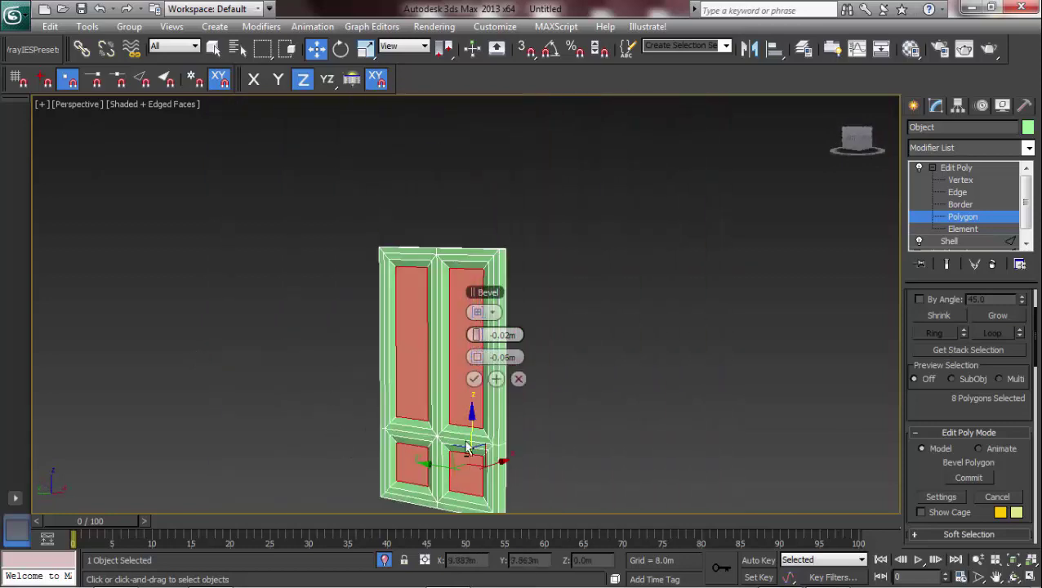
pyautogui.keyDown('alt'); pyautogui.moveTo(466, 443); pyautogui.dragTo(489, 437, button='middle'); pyautogui.keyUp('alt')
pyautogui.scroll(4, 470, 423)
pyautogui.click(473, 379)
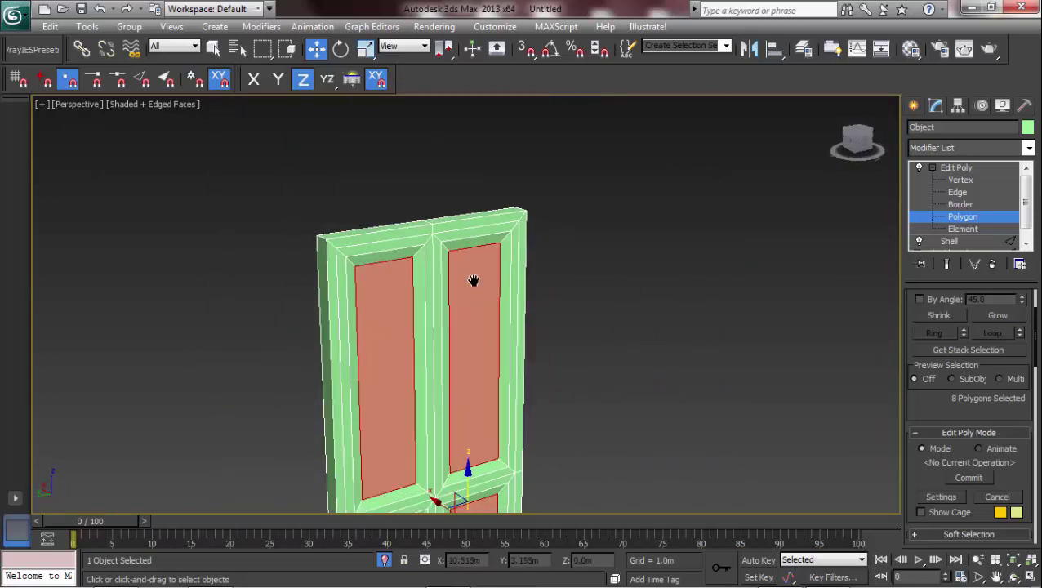
# - Bevel the recessed panel faces back outward with a height of 0.01 m and an outline of -0.03 m
pyautogui.scroll(6, 477, 344)
pyautogui.rightClick(558, 385)
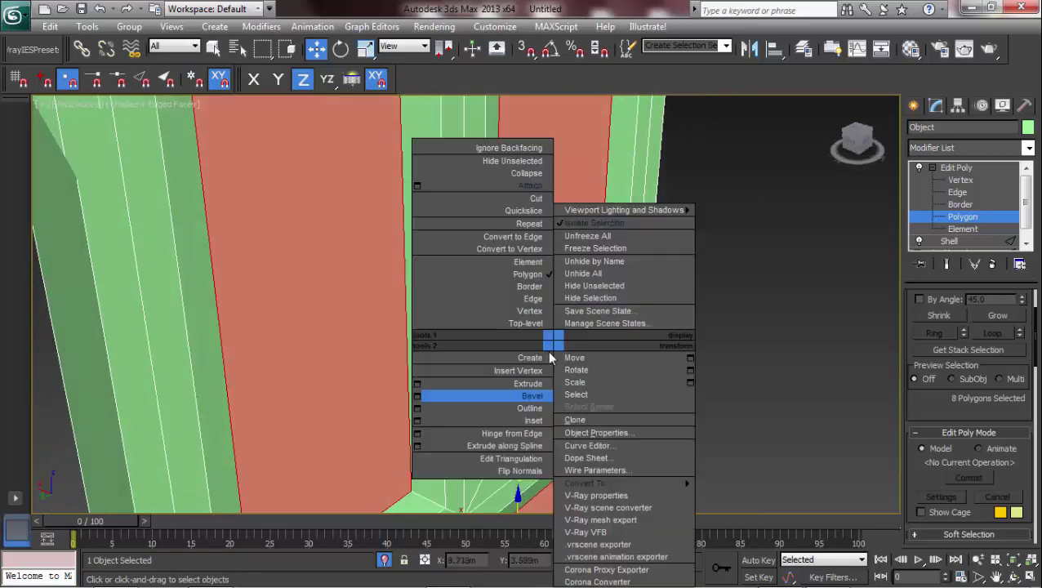
pyautogui.click(418, 397)
pyautogui.keyDown('alt'); pyautogui.moveTo(338, 412); pyautogui.dragTo(277, 347, button='middle'); pyautogui.keyUp('alt')
pyautogui.moveTo(470, 335); pyautogui.dragTo(479, 333)
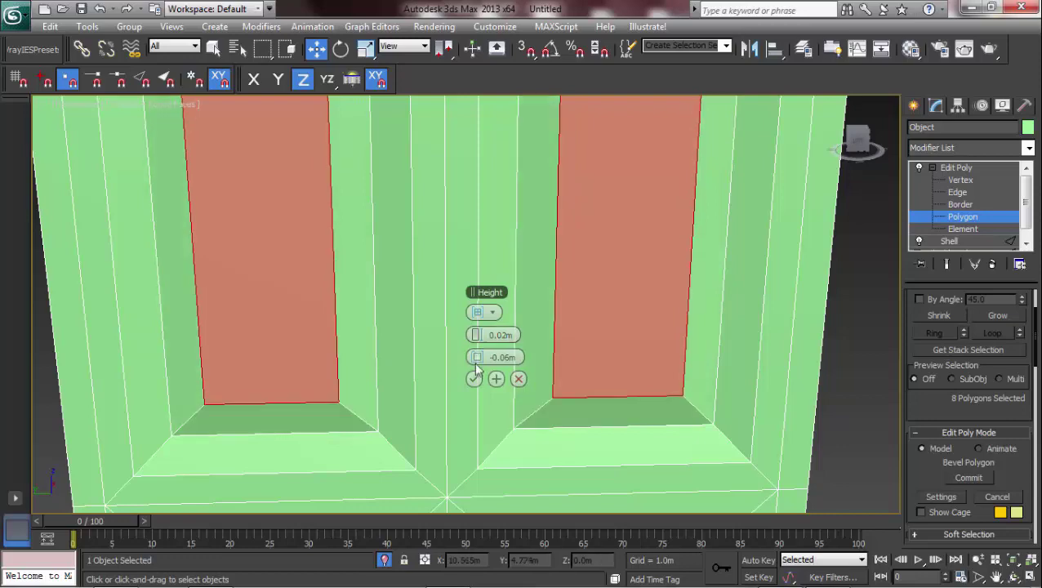
pyautogui.keyDown('alt'); pyautogui.moveTo(478, 371); pyautogui.dragTo(486, 392, button='middle'); pyautogui.keyUp('alt')
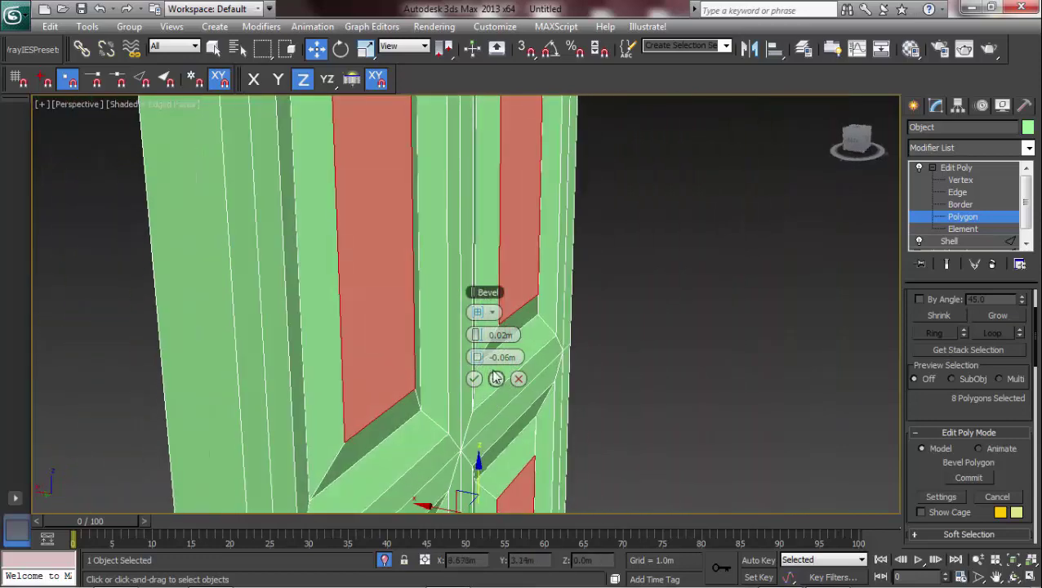
pyautogui.moveTo(480, 337); pyautogui.dragTo(481, 360)
pyautogui.click(480, 357)
pyautogui.keyDown('alt'); pyautogui.moveTo(408, 415); pyautogui.dragTo(386, 415, button='middle'); pyautogui.keyUp('alt')
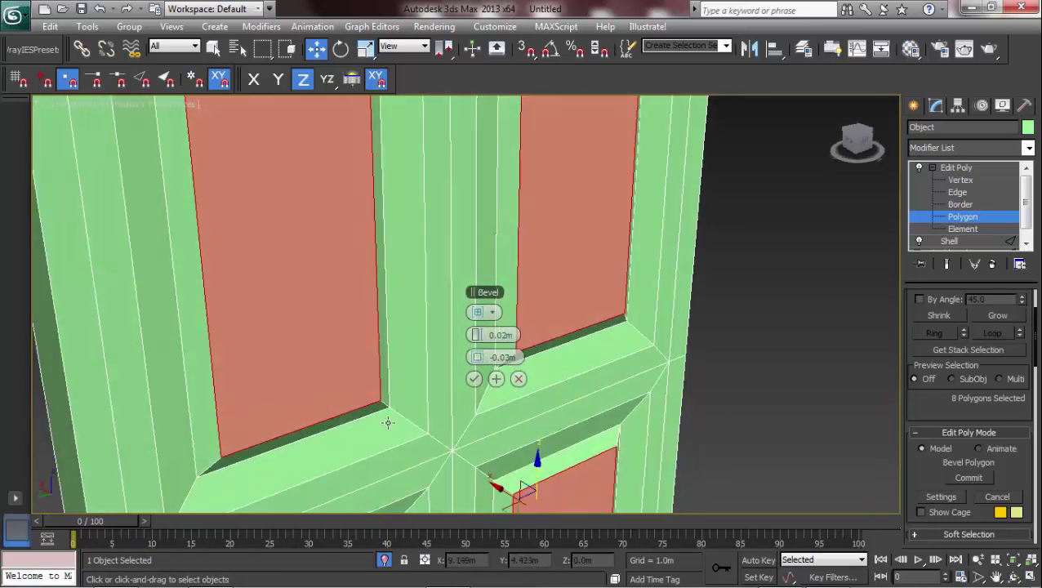
pyautogui.click(474, 378)
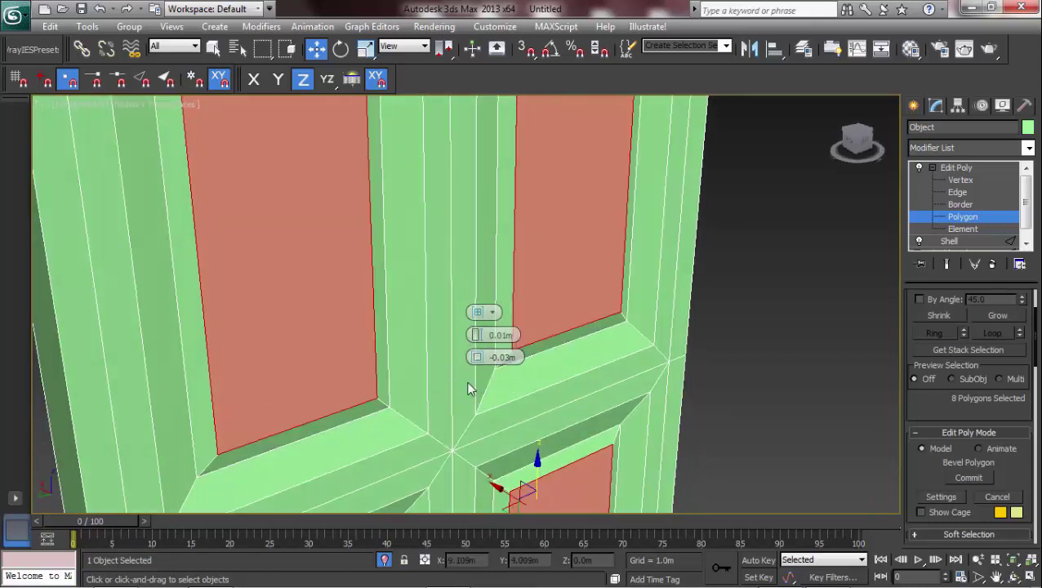
# - Inset each of the eight raised panel faces by polygon by 0.05 m
pyautogui.keyDown('alt'); pyautogui.moveTo(465, 373); pyautogui.dragTo(441, 383, button='middle'); pyautogui.keyUp('alt')
pyautogui.rightClick(556, 295)
pyautogui.click(441, 375)
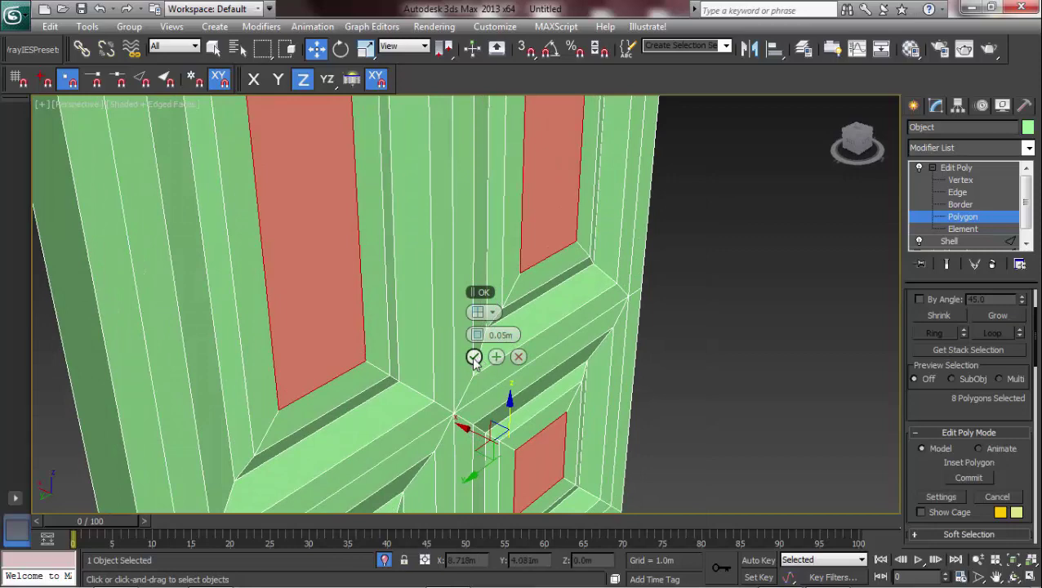
pyautogui.click(474, 363)
# - Add one more bevel to the innermost panel faces, with a height of 0.01 m and an outline of -0.03 m
pyautogui.rightClick(464, 310)
pyautogui.click(336, 370)
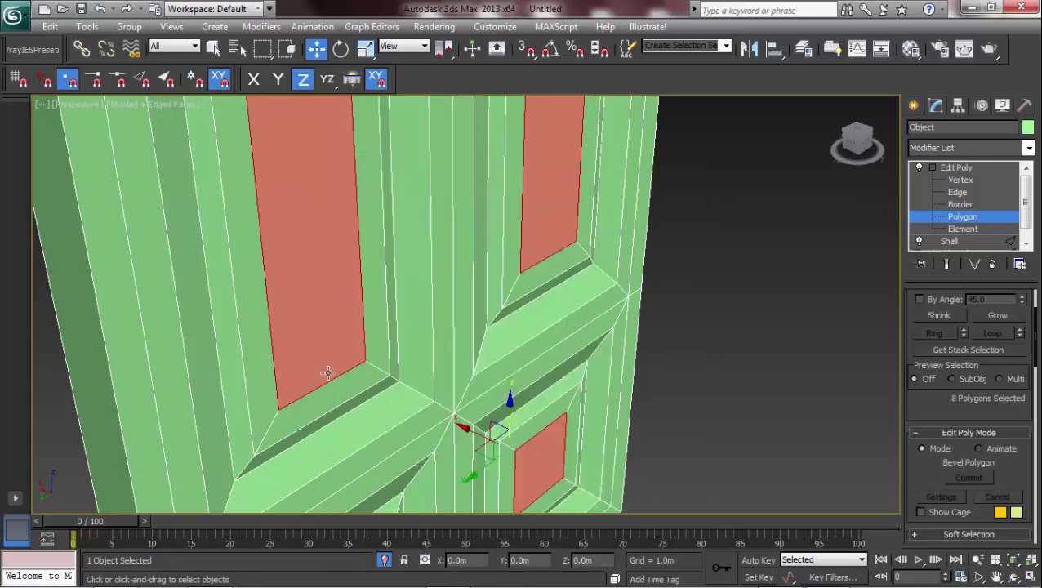
pyautogui.moveTo(327, 373); pyautogui.dragTo(341, 392)
pyautogui.scroll(-3, 376, 405)
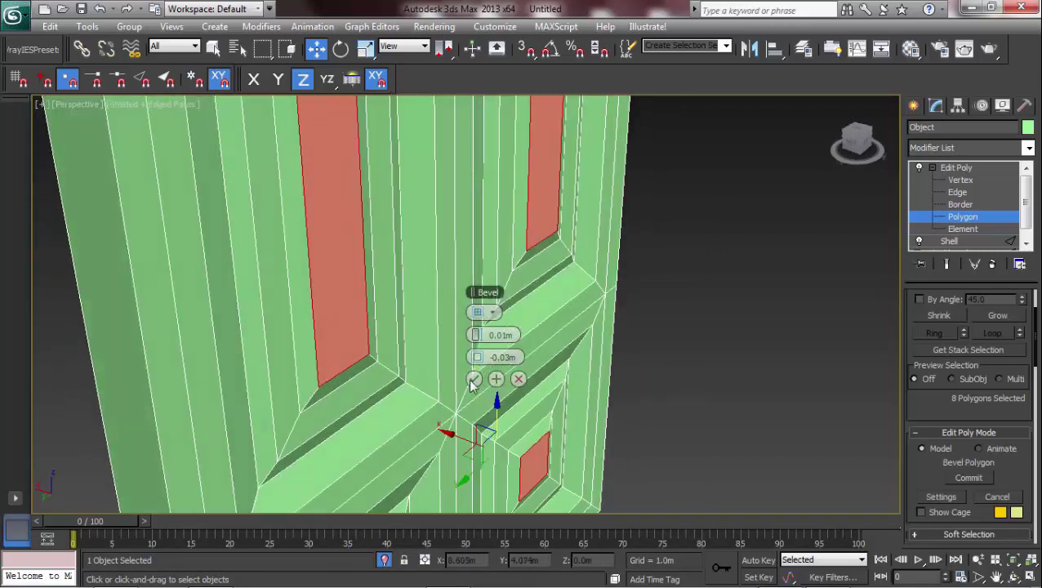
pyautogui.click(474, 378)
# - Leave the Polygon level and deselect the finished door
pyautogui.scroll(-2, 511, 375)
pyautogui.keyDown('alt'); pyautogui.moveTo(513, 375); pyautogui.dragTo(474, 405, button='middle'); pyautogui.keyUp('alt')
pyautogui.click(952, 221)
pyautogui.click(576, 392)
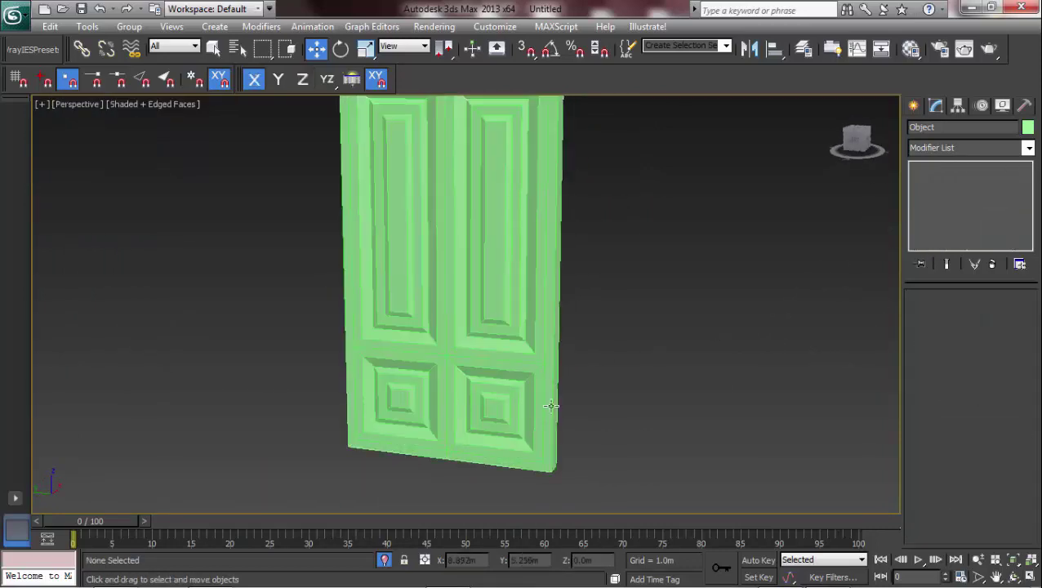
# - Select the door and center its pivot to the object
pyautogui.keyDown('alt'); pyautogui.moveTo(554, 405); pyautogui.dragTo(516, 407, button='middle'); pyautogui.keyUp('alt')
pyautogui.click(463, 302)
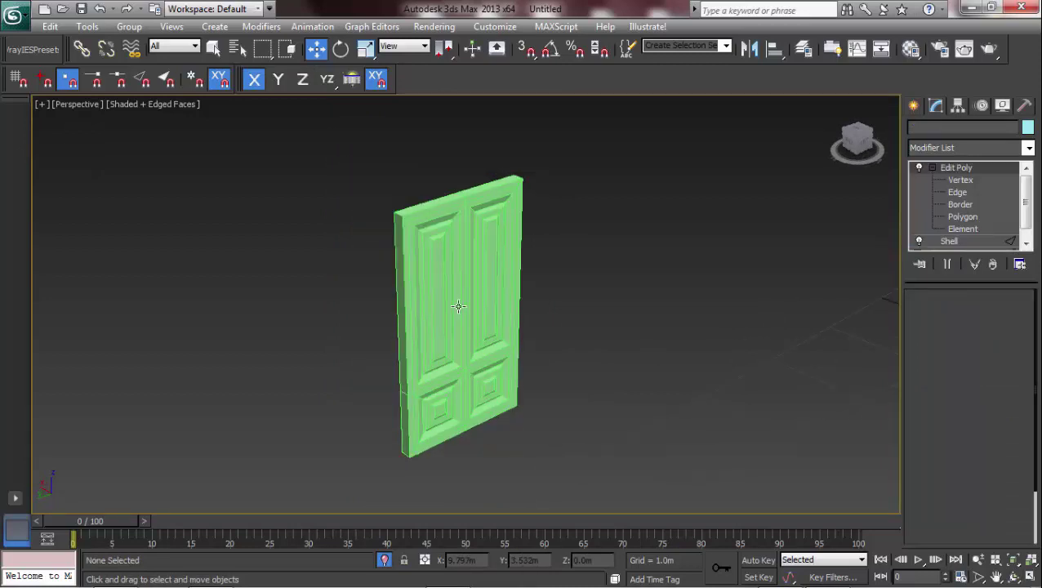
pyautogui.click(384, 560)
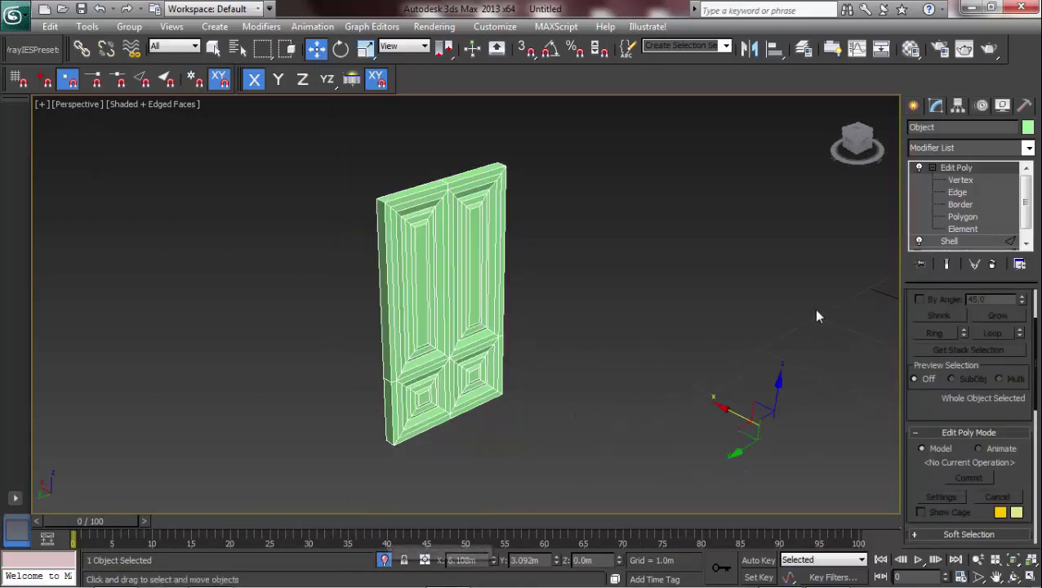
pyautogui.click(960, 107)
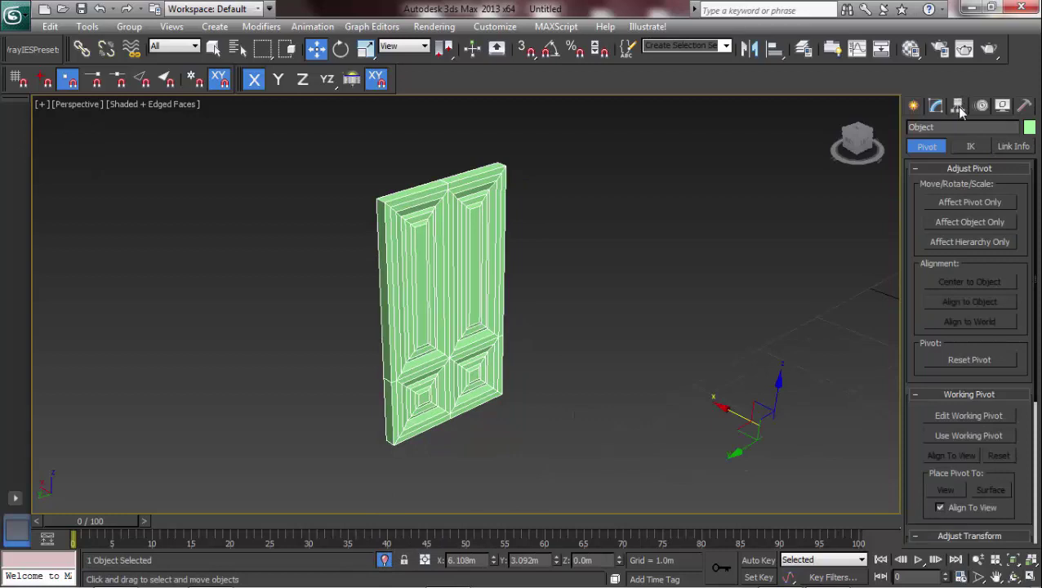
pyautogui.click(975, 204)
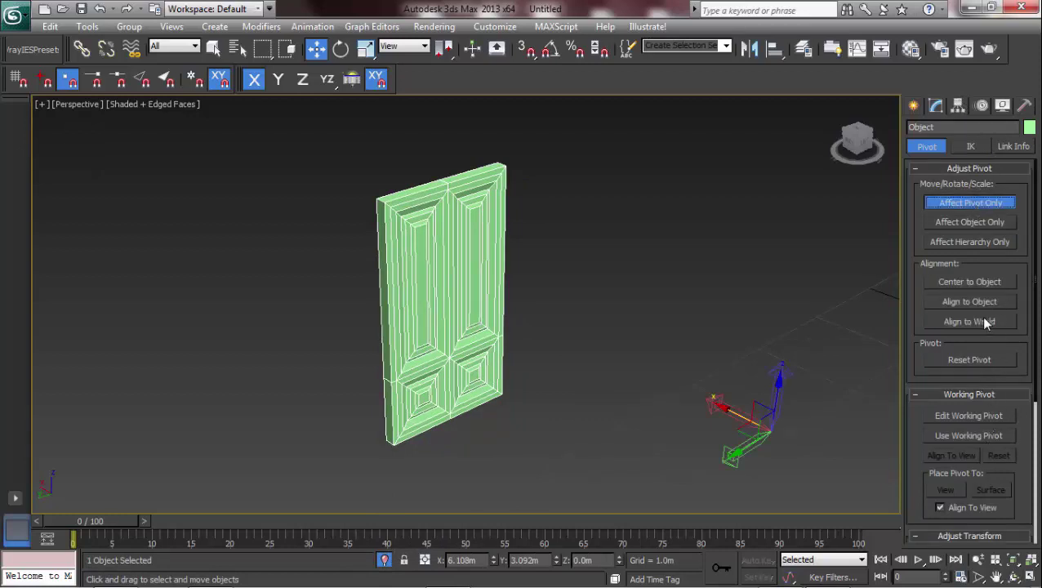
pyautogui.click(980, 278)
pyautogui.click(914, 107)
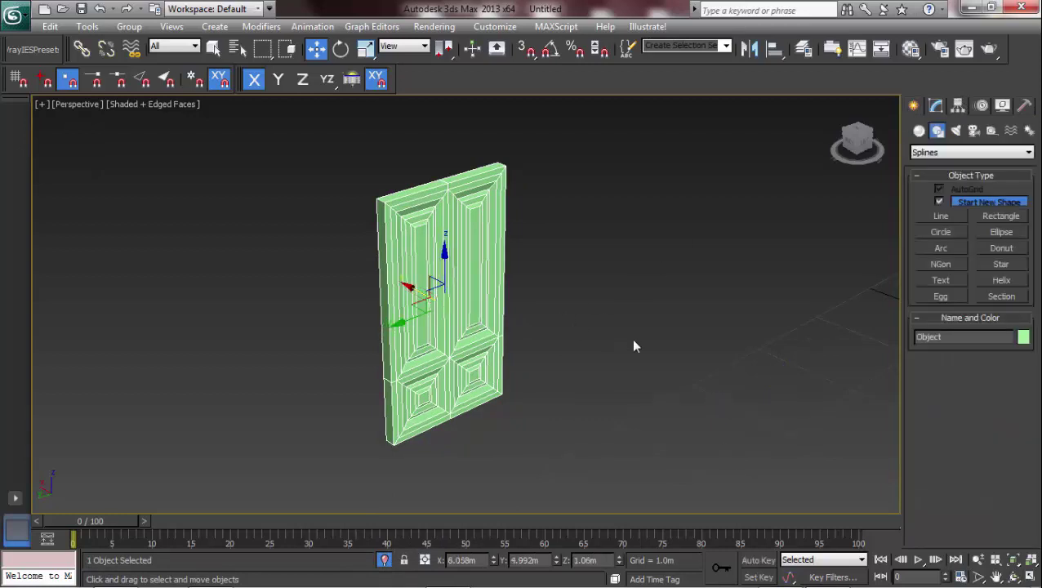
# - End the isolation to show the whole room again and select the door in its opening
pyautogui.click(385, 560)
pyautogui.keyDown('alt'); pyautogui.moveTo(426, 369); pyautogui.dragTo(503, 369, button='middle'); pyautogui.keyUp('alt')
pyautogui.click(514, 352)
pyautogui.scroll(1, 528, 296)
pyautogui.click(538, 266)
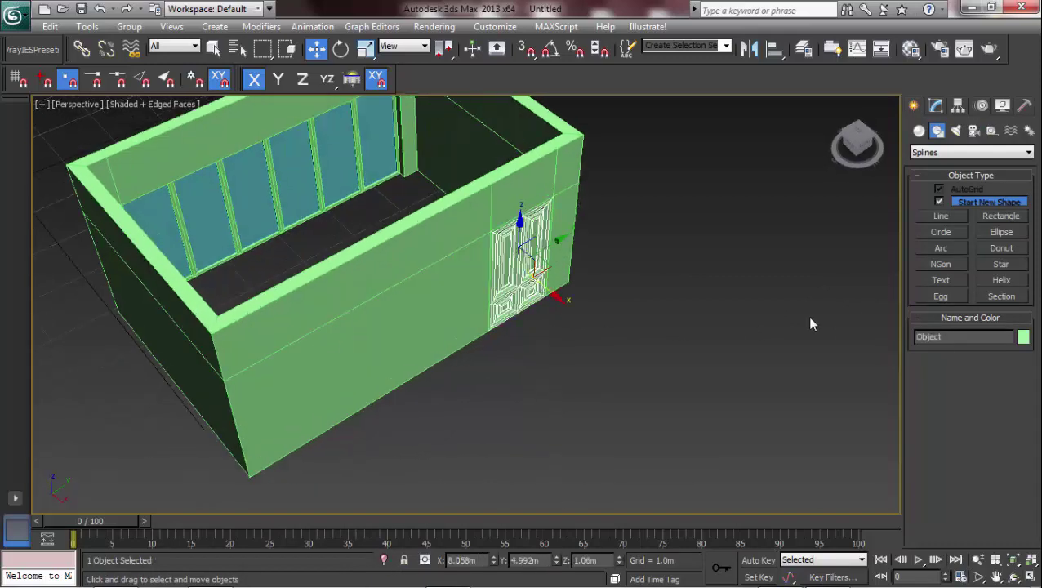
# - Change the door's object color to light orange-brown
pyautogui.press('z')
pyautogui.click(1023, 338)
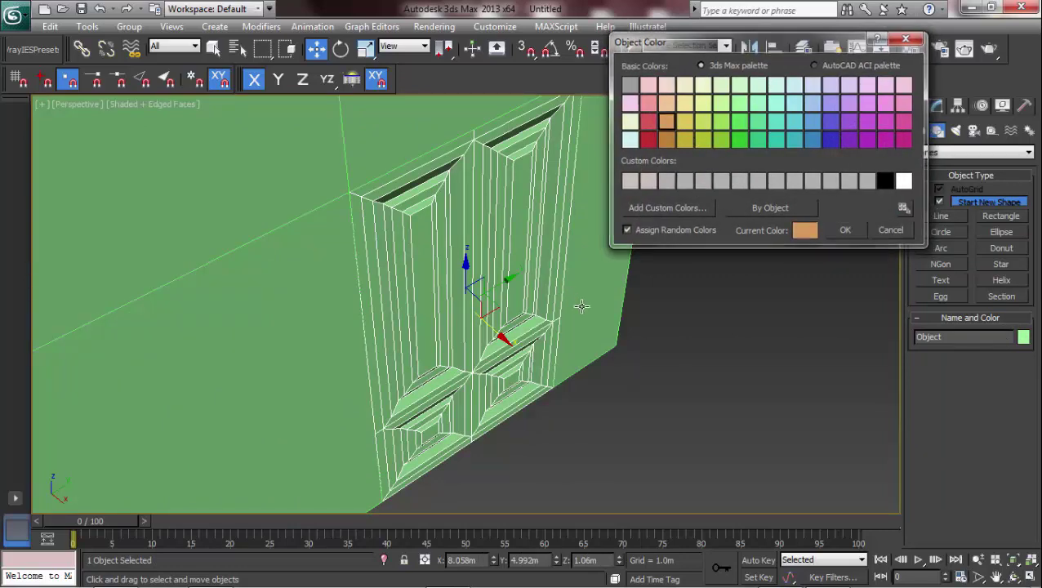
pyautogui.click(840, 232)
# - Move the door along the X axis into its wall opening, to X 7.99 m, and deselect it
pyautogui.moveTo(504, 342); pyautogui.dragTo(494, 333)
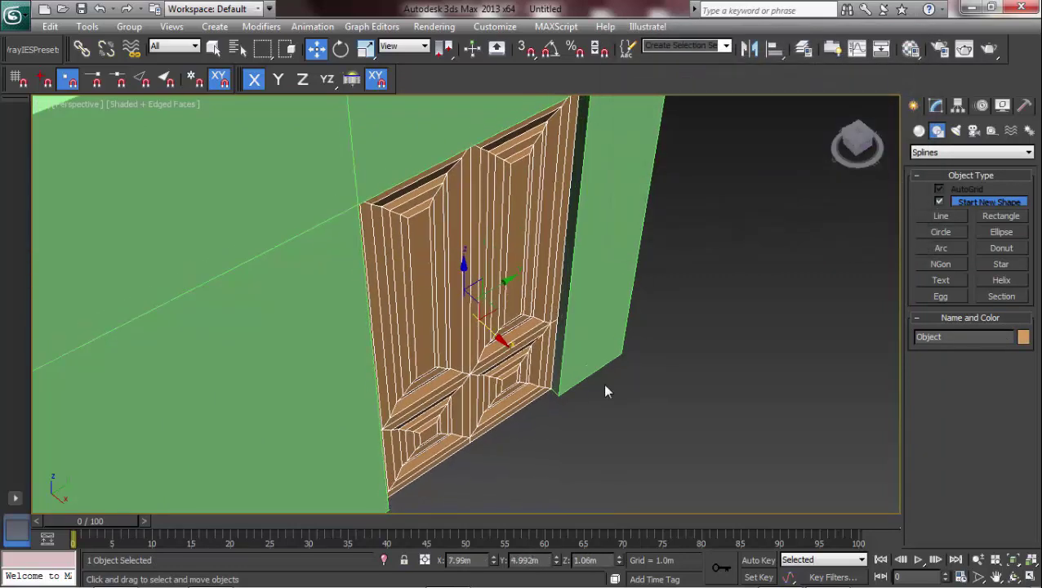
pyautogui.click(603, 384)
pyautogui.keyDown('alt'); pyautogui.moveTo(470, 393); pyautogui.dragTo(464, 313, button='middle'); pyautogui.keyUp('alt')
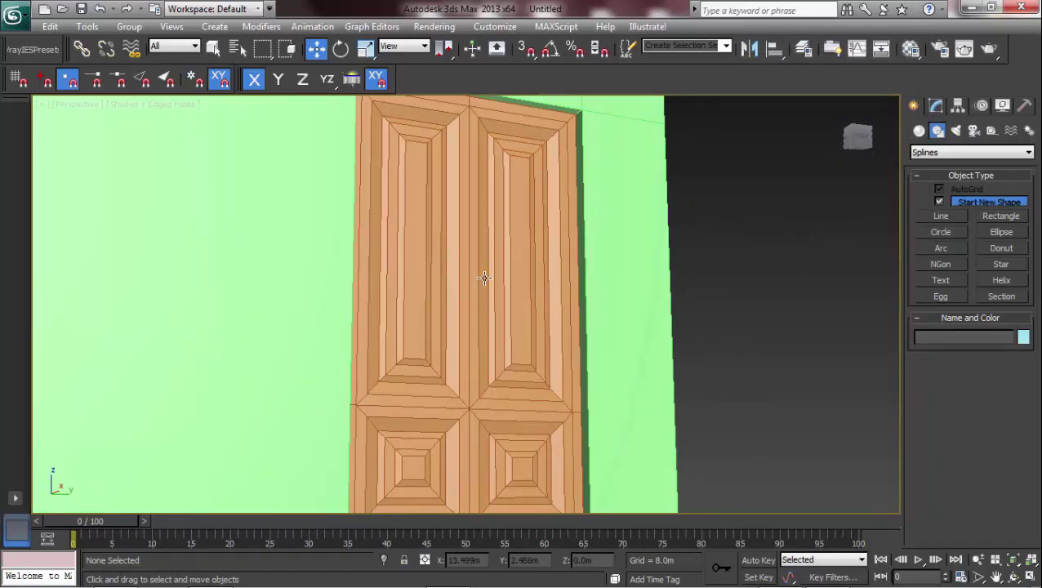
pyautogui.moveTo(484, 277); pyautogui.dragTo(547, 250, button='middle')
pyautogui.scroll(-3, 533, 311)
pyautogui.keyDown('alt'); pyautogui.moveTo(533, 310); pyautogui.dragTo(415, 356, button='middle'); pyautogui.keyUp('alt')
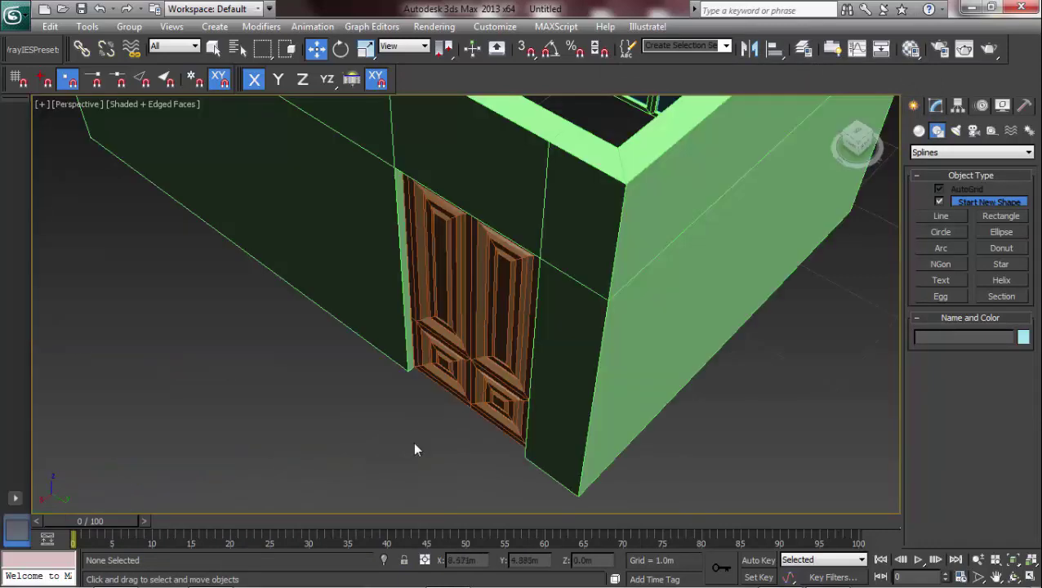
# - Switch to the reference interior image in Windows Photo Viewer, examine its walls and beamed ceiling, and return to 3ds Max
pyautogui.scroll(-8, 415, 449)
pyautogui.keyDown('alt'); pyautogui.moveTo(540, 433); pyautogui.dragTo(574, 477, button='middle'); pyautogui.keyUp('alt')
pyautogui.moveTo(779, 576)
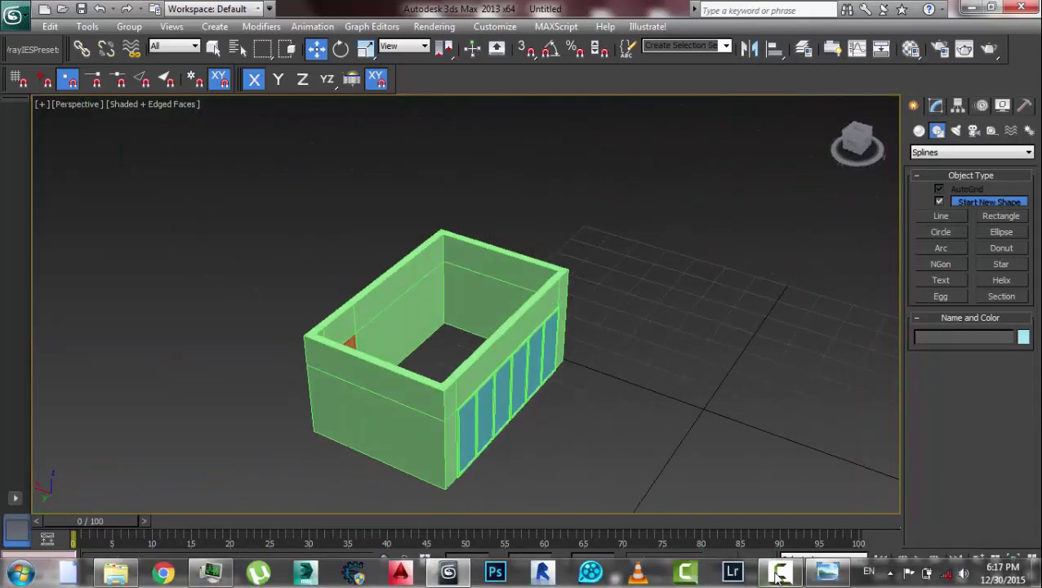
pyautogui.click(825, 573)
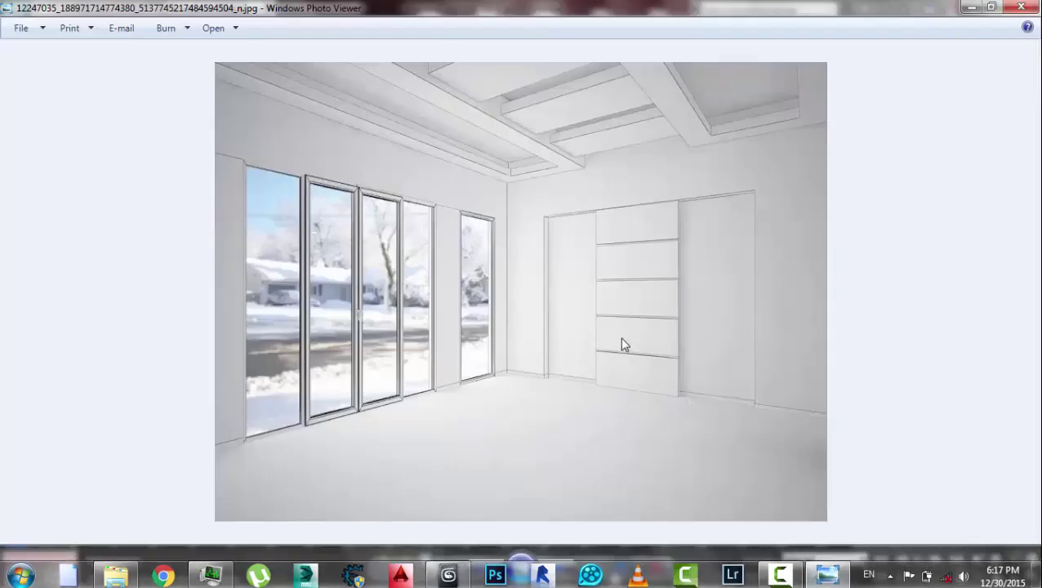
pyautogui.scroll(3, 624, 343)
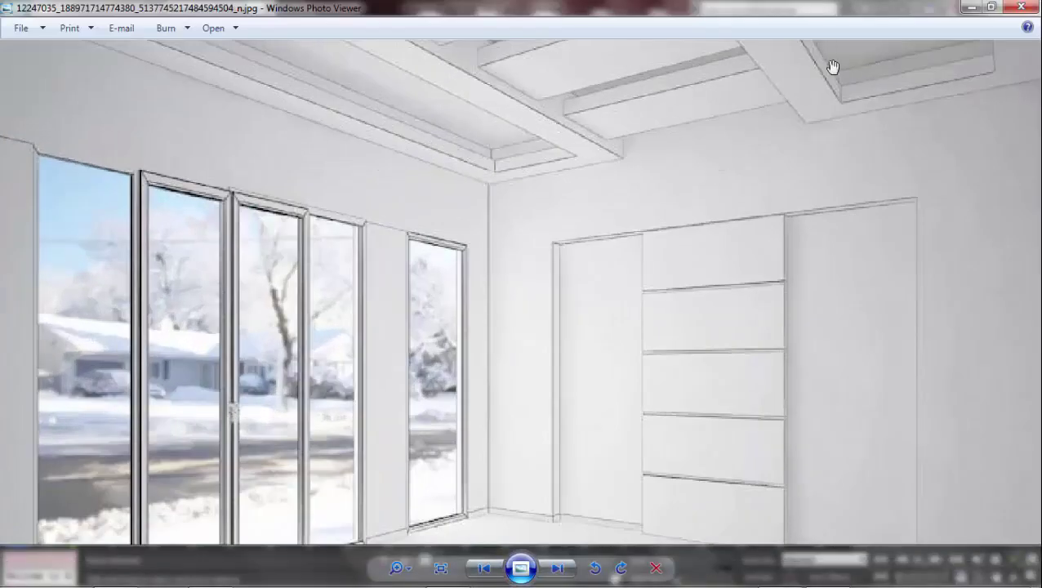
pyautogui.scroll(-3, 503, 238)
pyautogui.moveTo(705, 549)
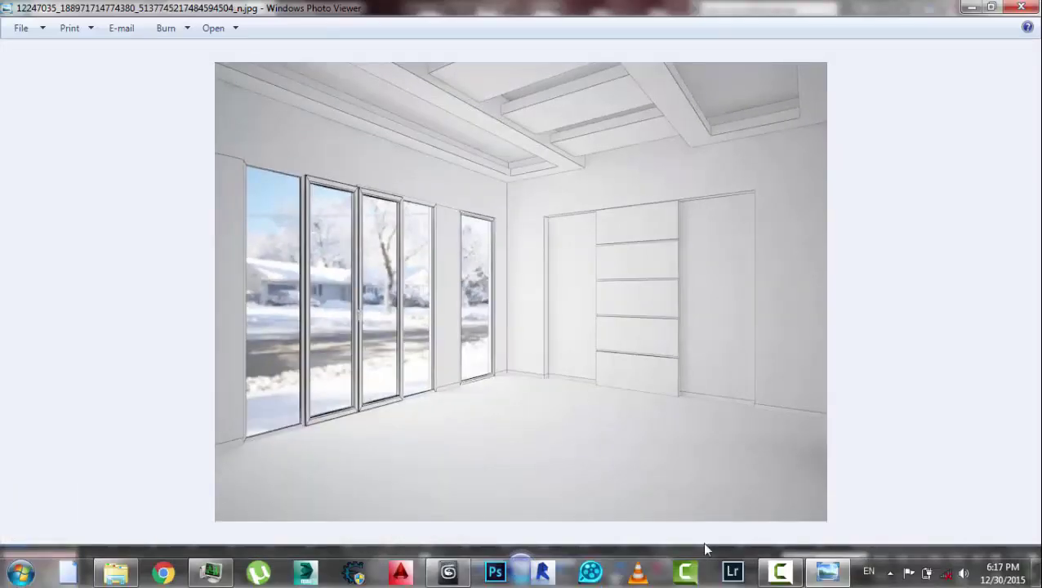
pyautogui.click(444, 576)
# - Draw a box over the whole room from outer wall corner to outer corner using vertex snapping, 6 by 4 m and about 0.38 m high
pyautogui.keyDown('alt'); pyautogui.moveTo(507, 384); pyautogui.dragTo(768, 384, button='middle'); pyautogui.keyUp('alt')
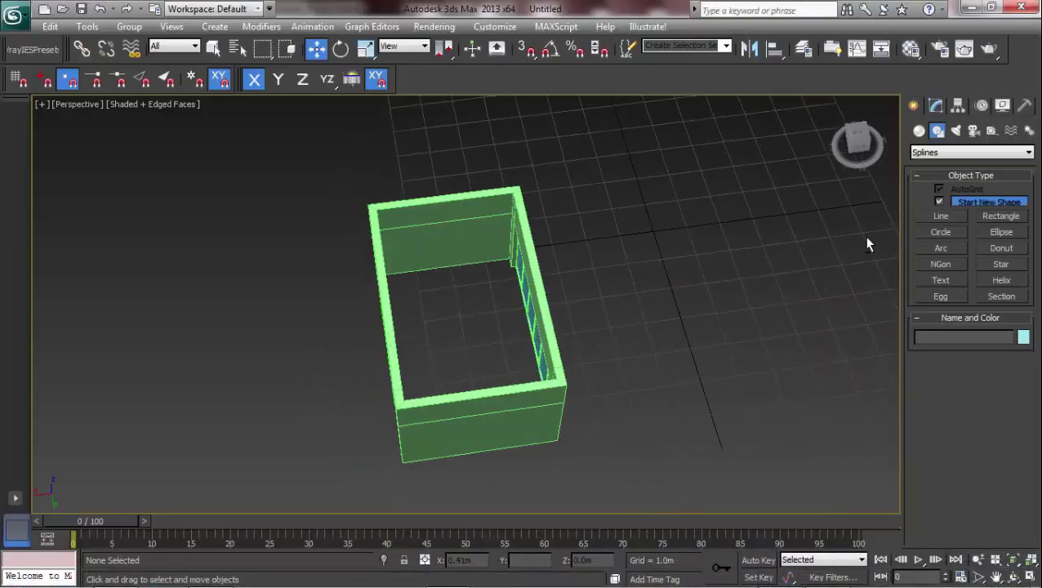
pyautogui.click(919, 130)
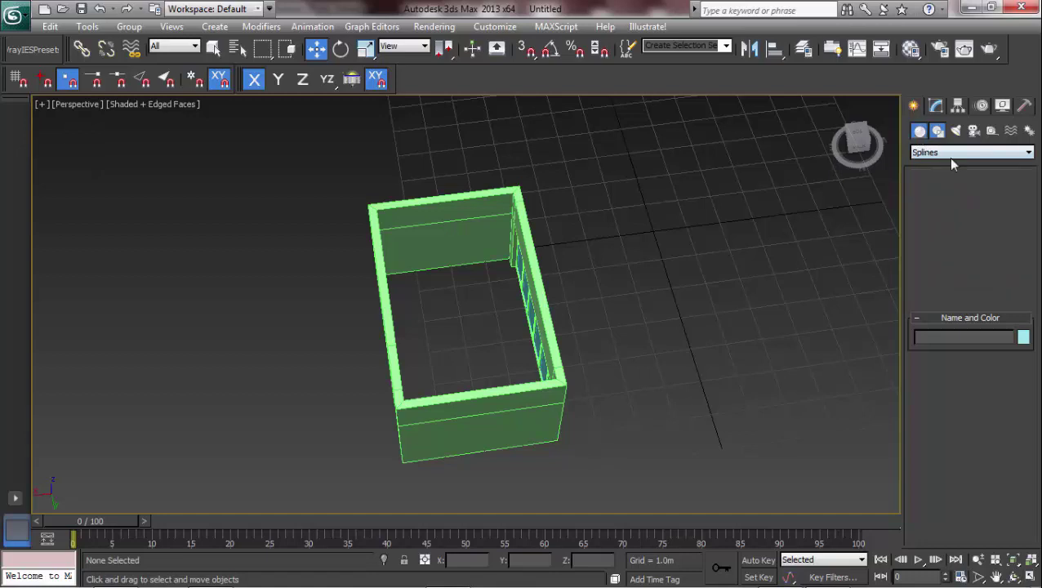
pyautogui.click(941, 202)
pyautogui.moveTo(594, 296); pyautogui.dragTo(673, 298, button='middle')
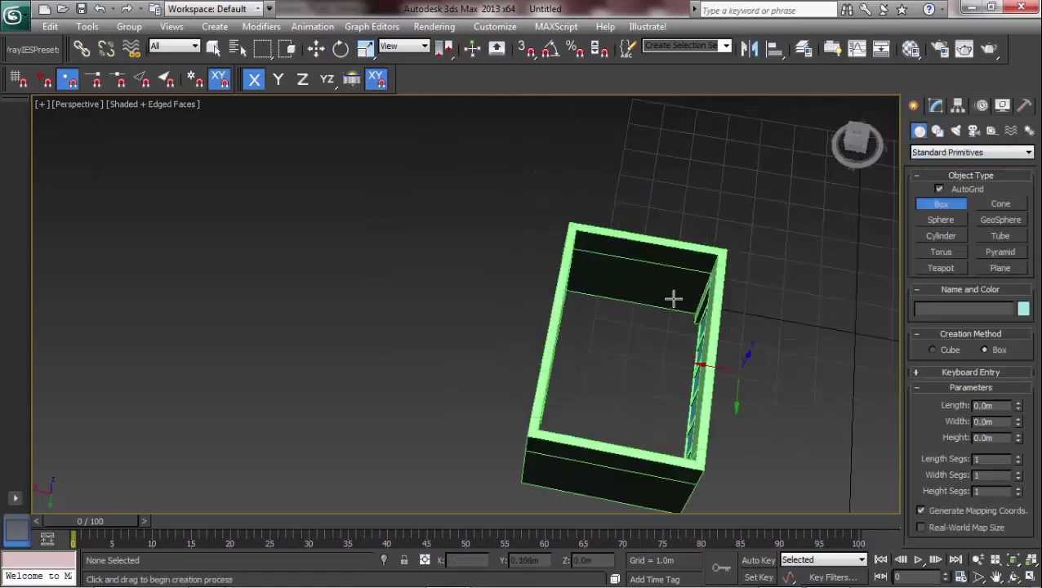
pyautogui.moveTo(708, 268); pyautogui.dragTo(672, 236, button='middle')
pyautogui.press('s')
pyautogui.keyDown('alt'); pyautogui.moveTo(726, 307); pyautogui.dragTo(733, 304, button='middle'); pyautogui.keyUp('alt')
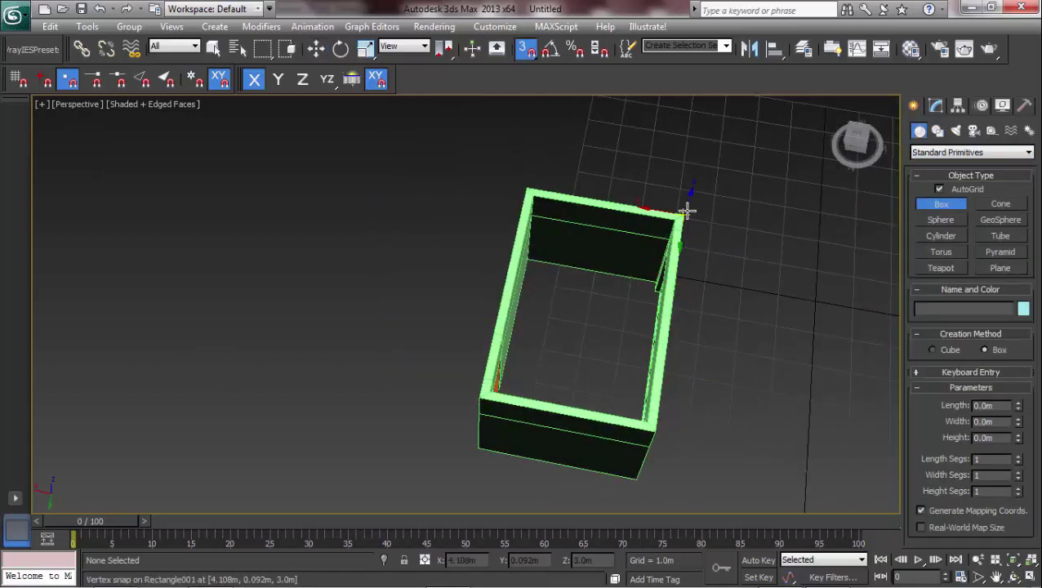
pyautogui.moveTo(686, 211)
pyautogui.mouseDown()
pyautogui.moveTo(639, 244)
pyautogui.moveTo(552, 366)
pyautogui.moveTo(493, 415)
pyautogui.moveTo(479, 398)
pyautogui.mouseUp()
pyautogui.click(503, 356)
pyautogui.rightClick(594, 418)
pyautogui.keyDown('alt'); pyautogui.moveTo(629, 364); pyautogui.dragTo(558, 337, button='middle'); pyautogui.keyUp('alt')
pyautogui.scroll(2, 666, 354)
# - Examine the beams and recesses of the ceiling close up in the reference image, and return to the model
pyautogui.click(937, 106)
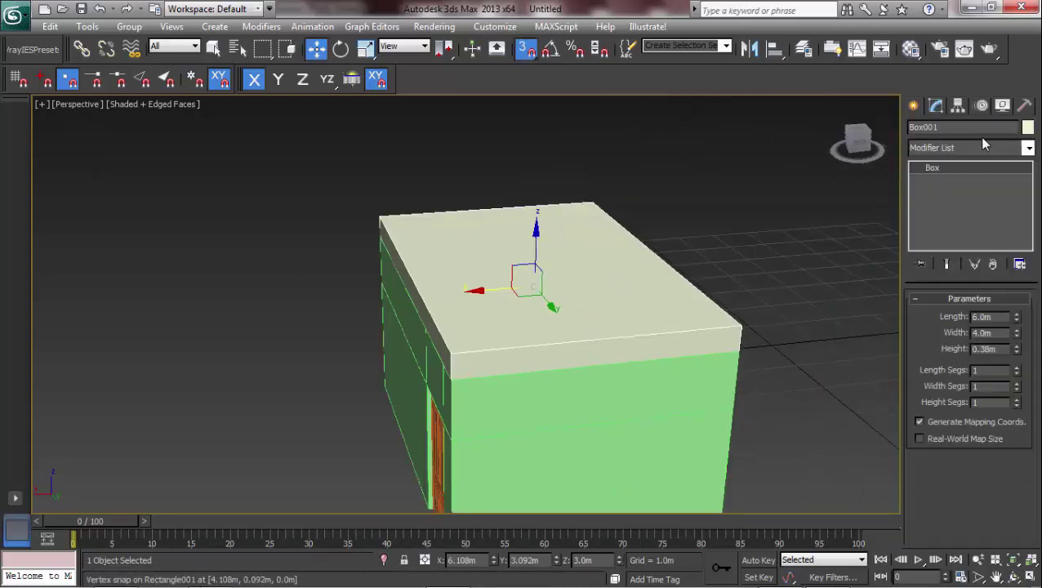
pyautogui.click(829, 571)
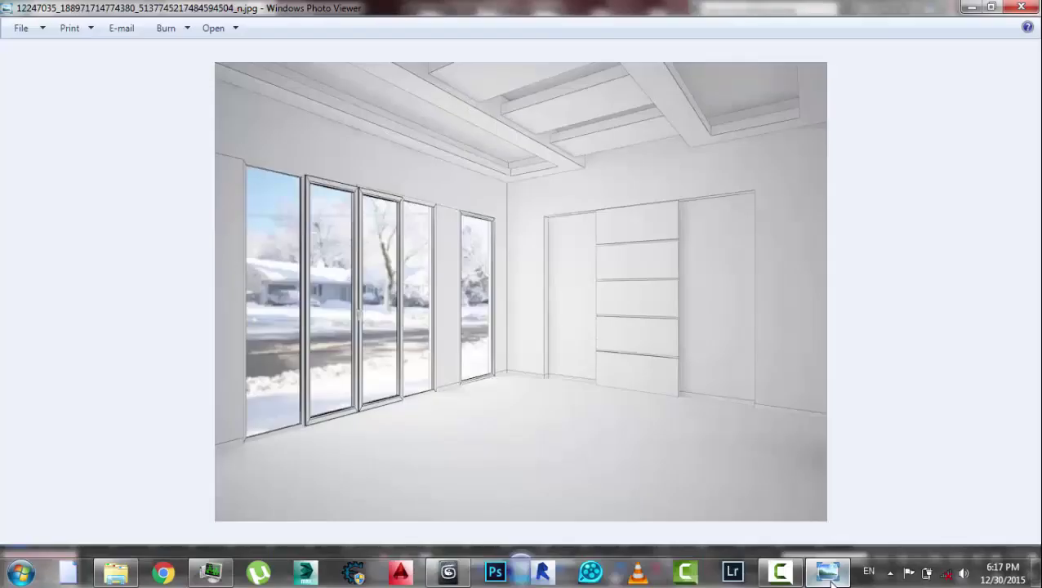
pyautogui.scroll(4, 503, 249)
pyautogui.moveTo(499, 112); pyautogui.dragTo(524, 291)
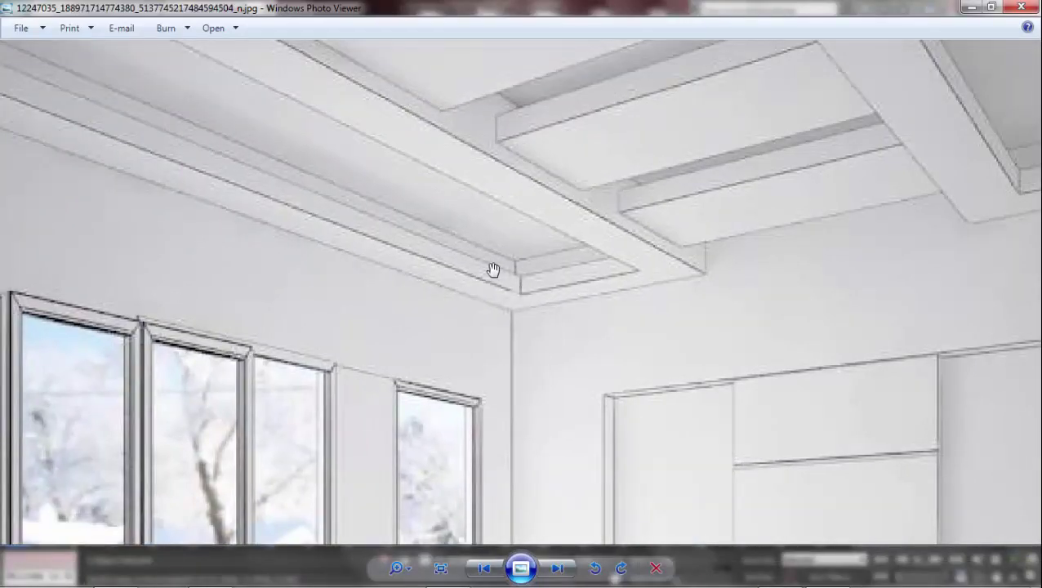
pyautogui.click(824, 573)
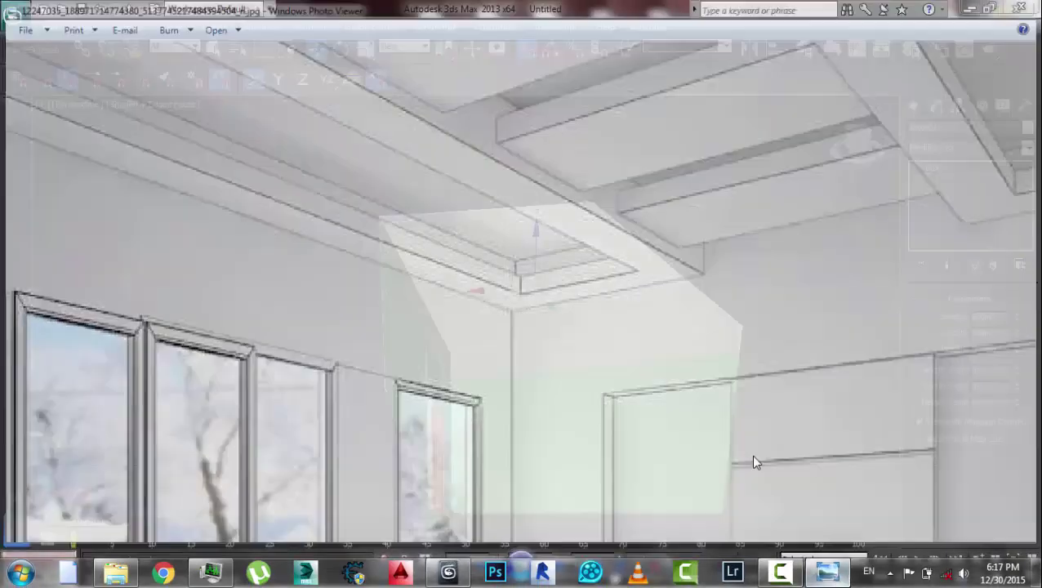
# - Set the roof box's height to 0.2 m and delete the box
pyautogui.doubleClick(998, 349)
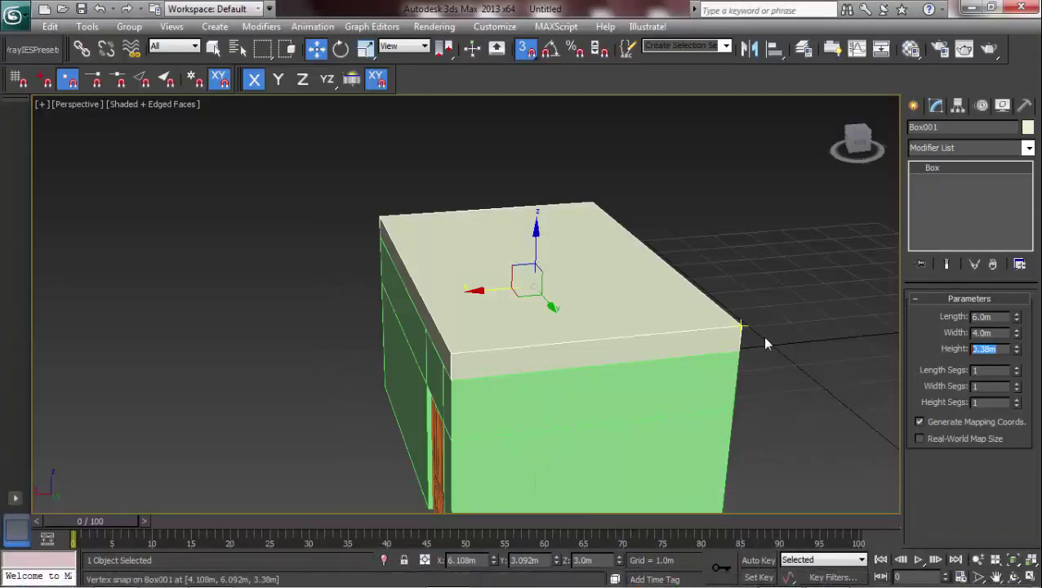
pyautogui.write('.2')
pyautogui.press('Return')
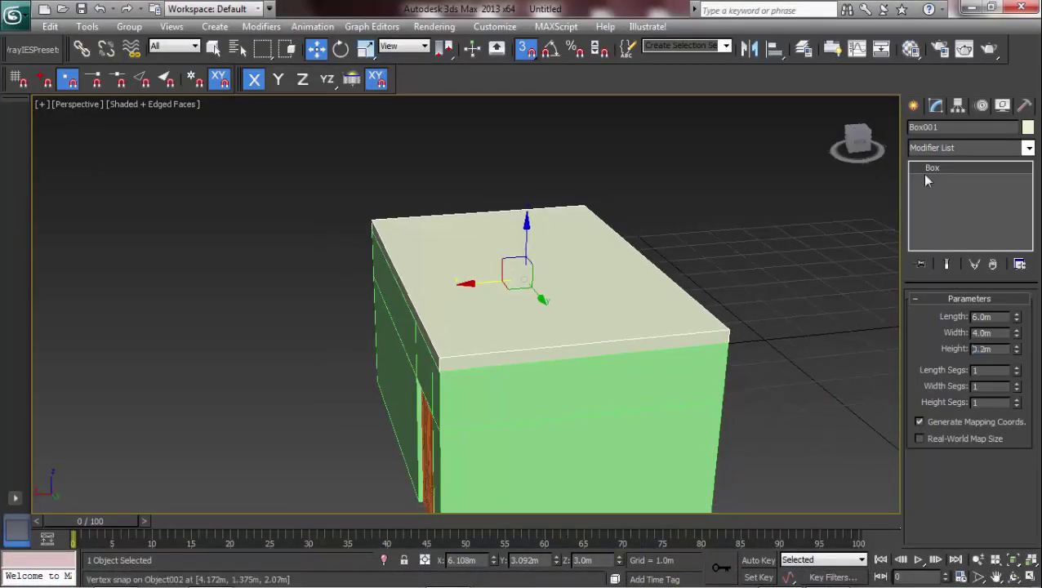
pyautogui.moveTo(772, 253); pyautogui.dragTo(772, 247, button='middle')
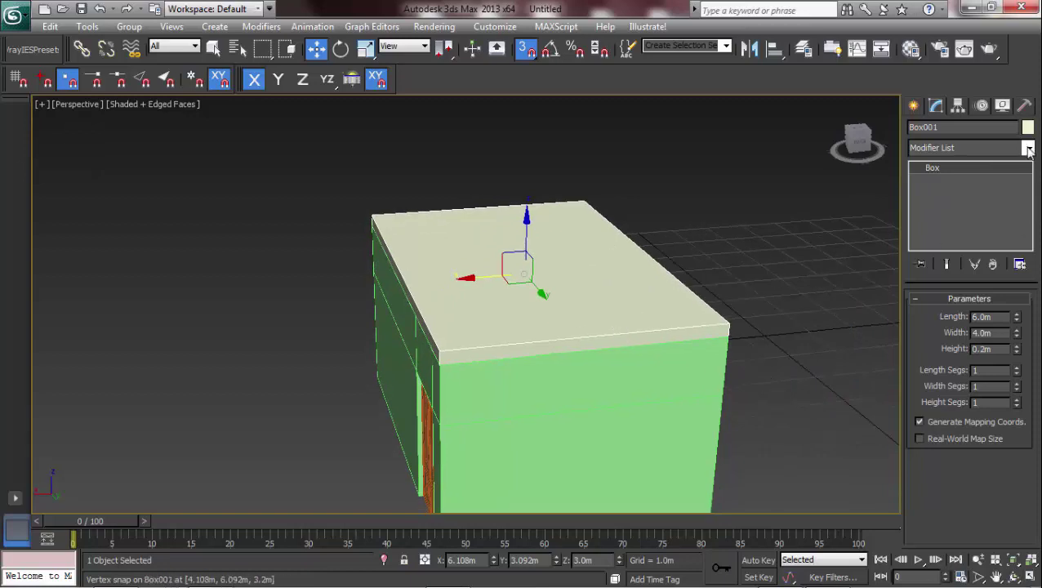
pyautogui.scroll(4, 572, 303)
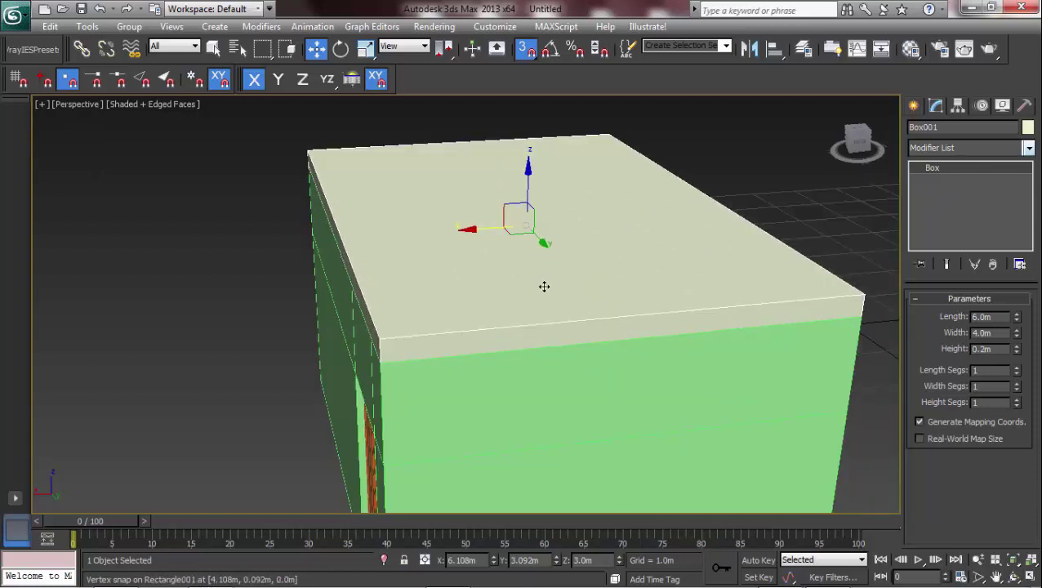
pyautogui.press('Delete')
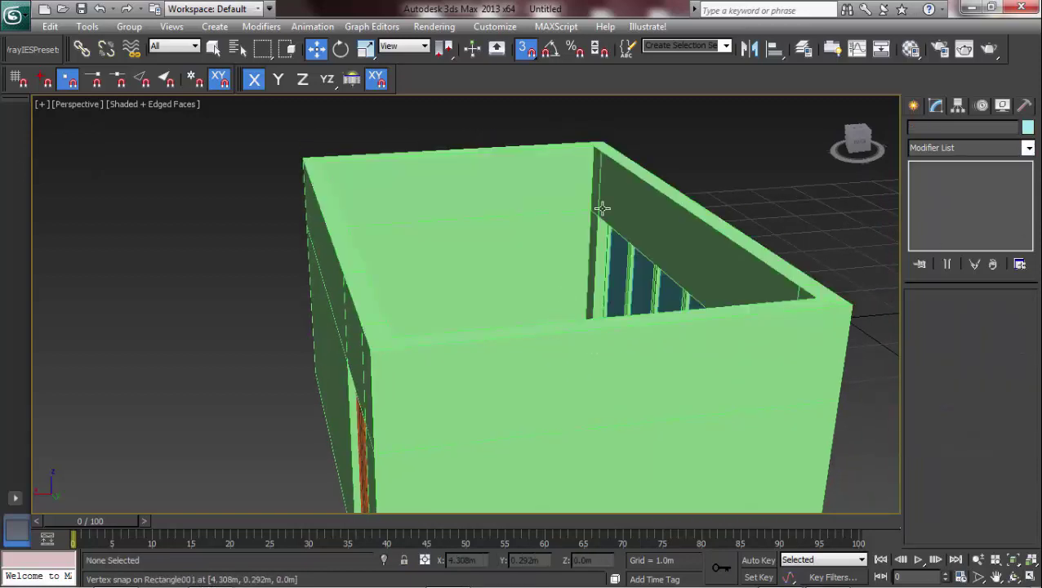
# - Draw a ceiling box between the inner wall faces at the top of the room, about 4.84 by 3.64 m, extending downward
pyautogui.keyDown('alt'); pyautogui.moveTo(575, 260); pyautogui.dragTo(421, 386, button='middle'); pyautogui.keyUp('alt')
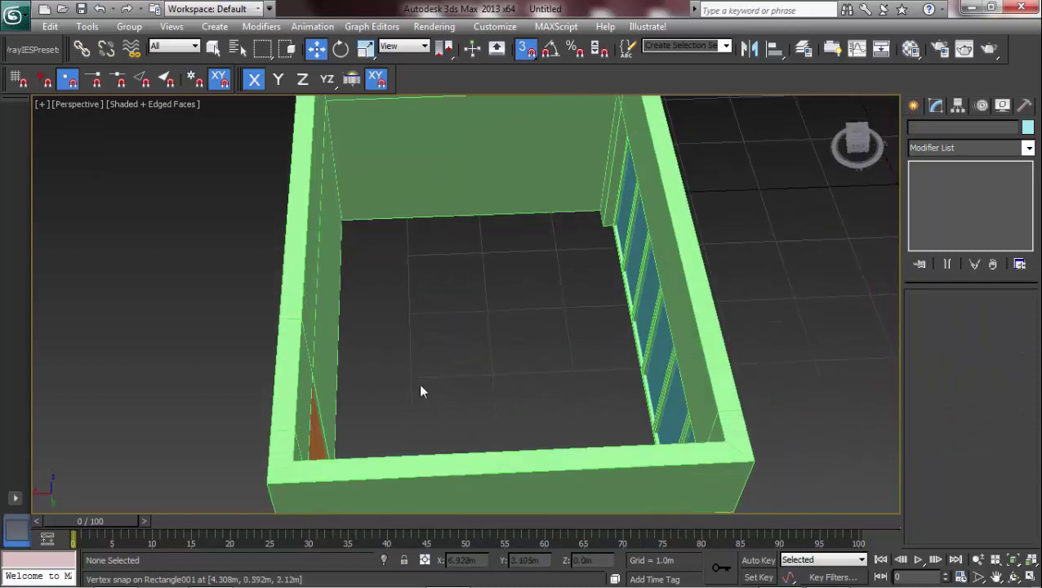
pyautogui.scroll(-4, 472, 395)
pyautogui.click(911, 106)
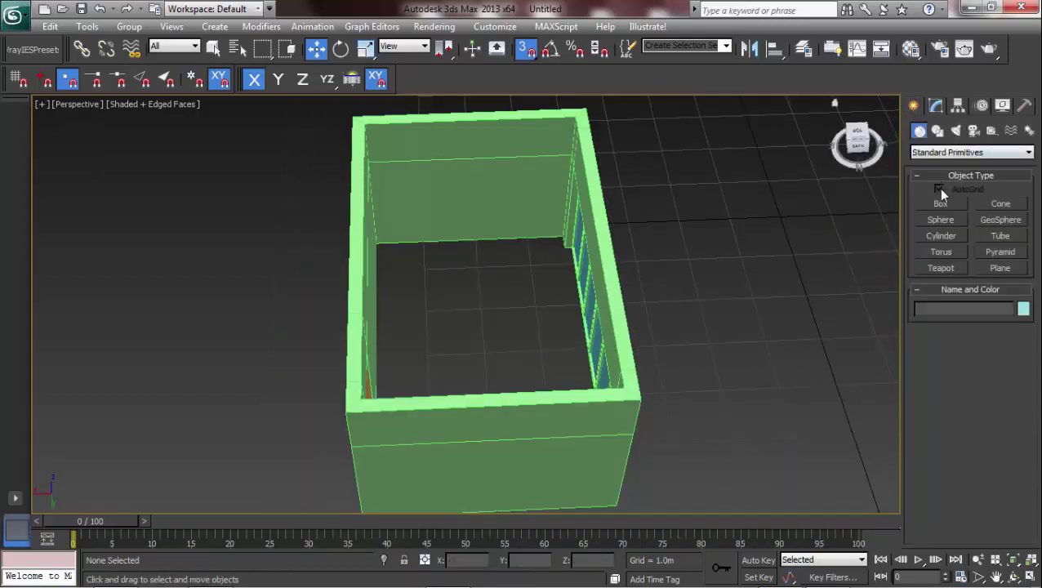
pyautogui.moveTo(576, 118)
pyautogui.mouseDown()
pyautogui.moveTo(353, 398)
pyautogui.moveTo(363, 397)
pyautogui.mouseUp()
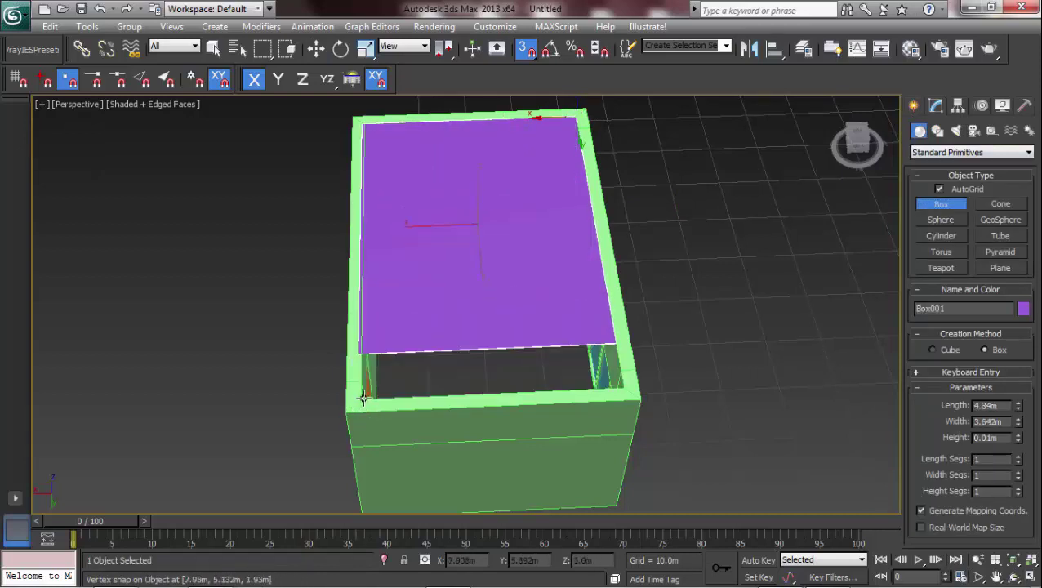
pyautogui.keyDown('alt'); pyautogui.moveTo(612, 400); pyautogui.dragTo(663, 358, button='middle'); pyautogui.keyUp('alt')
pyautogui.click(577, 202)
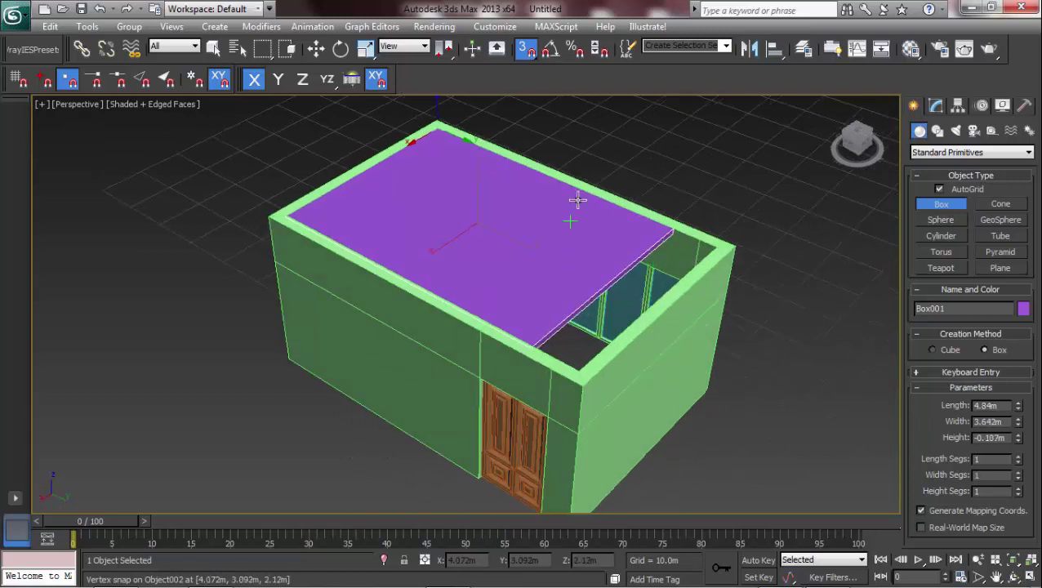
pyautogui.press('w')
# - Set the ceiling box's height to -0.2 m
pyautogui.click(936, 106)
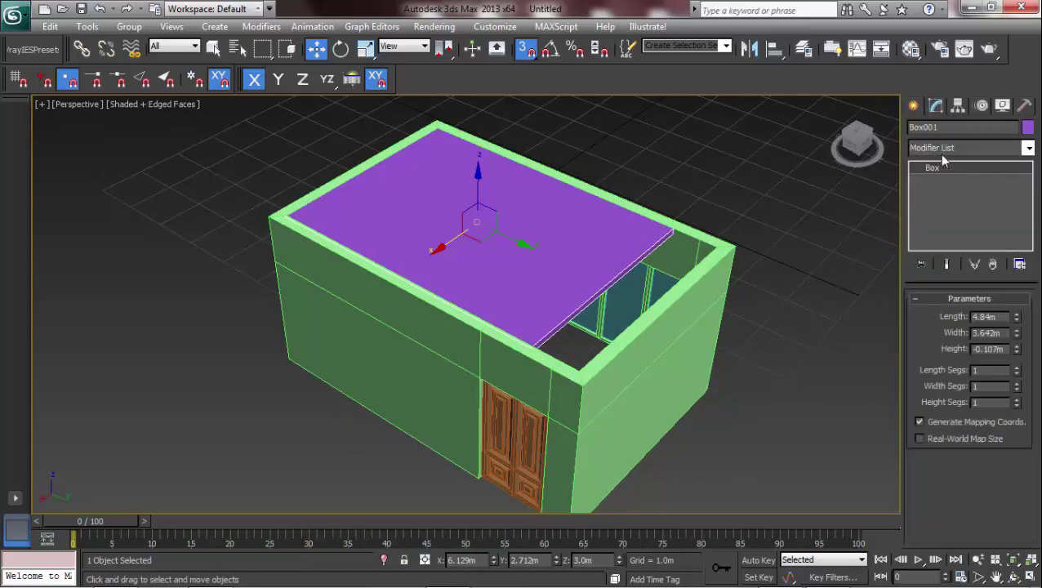
pyautogui.click(998, 354)
pyautogui.write('-0.2')
pyautogui.press('Return')
# - Apply an Edit Poly modifier to the ceiling box
pyautogui.moveTo(680, 245); pyautogui.dragTo(670, 235, button='middle')
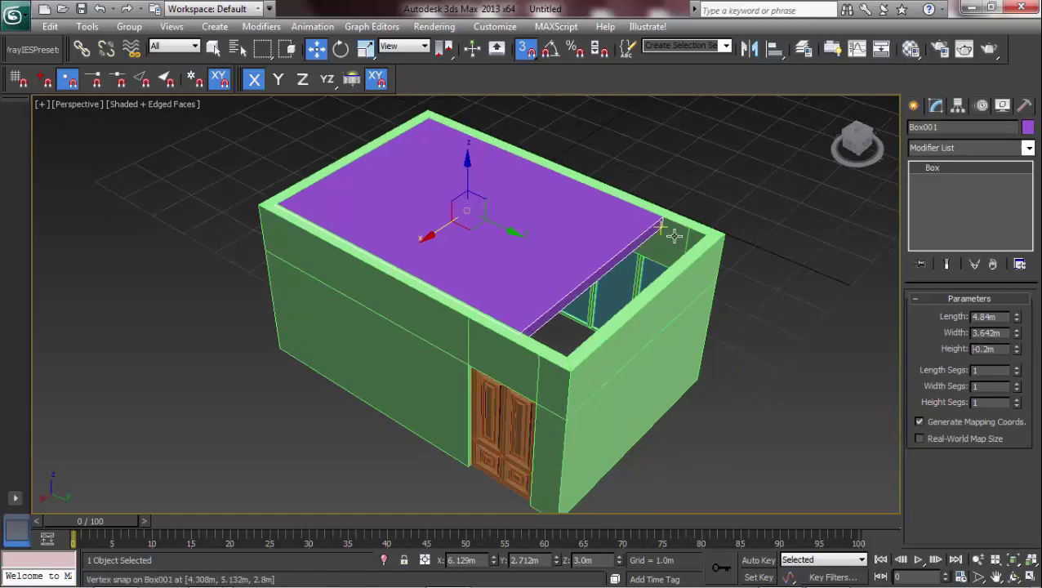
pyautogui.scroll(2, 670, 234)
pyautogui.click(1028, 148)
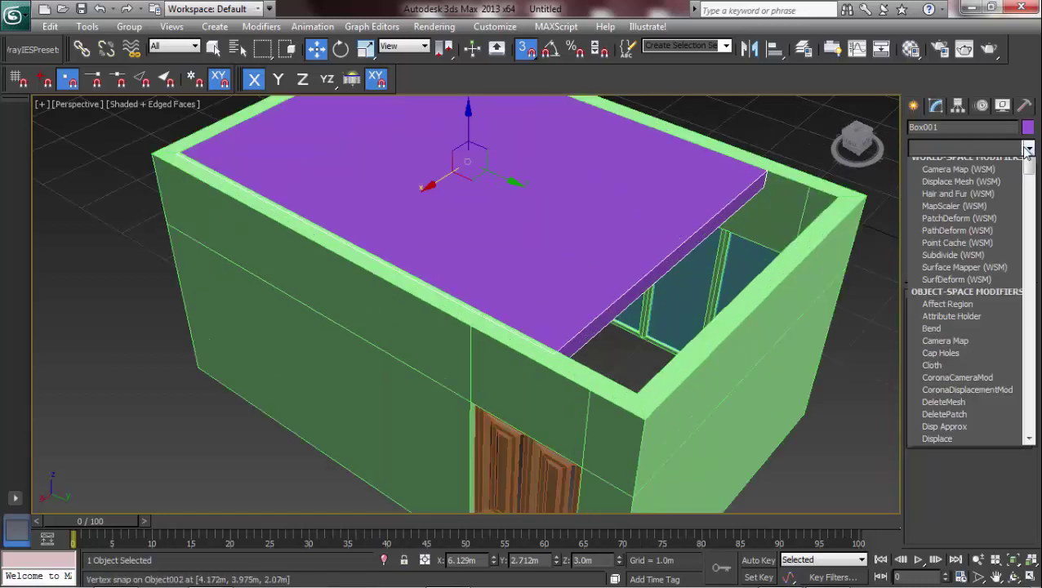
pyautogui.press('e')
pyautogui.click(980, 200)
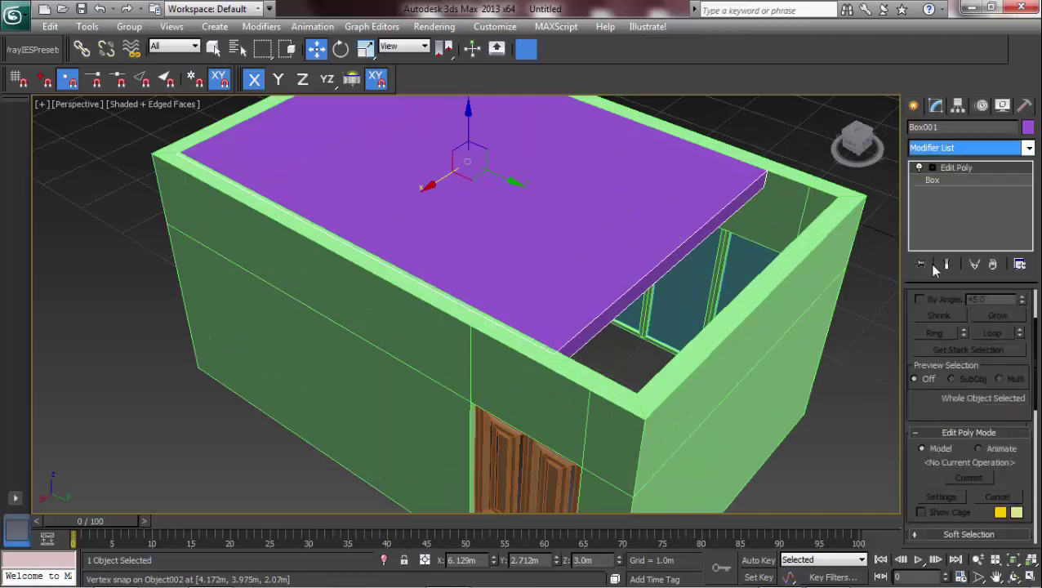
# - Move the ceiling box's four vertices at the open end along Y to snap to the inner wall corner, Y 5.892 m, and leave vertex editing
pyautogui.click(933, 168)
pyautogui.click(958, 192)
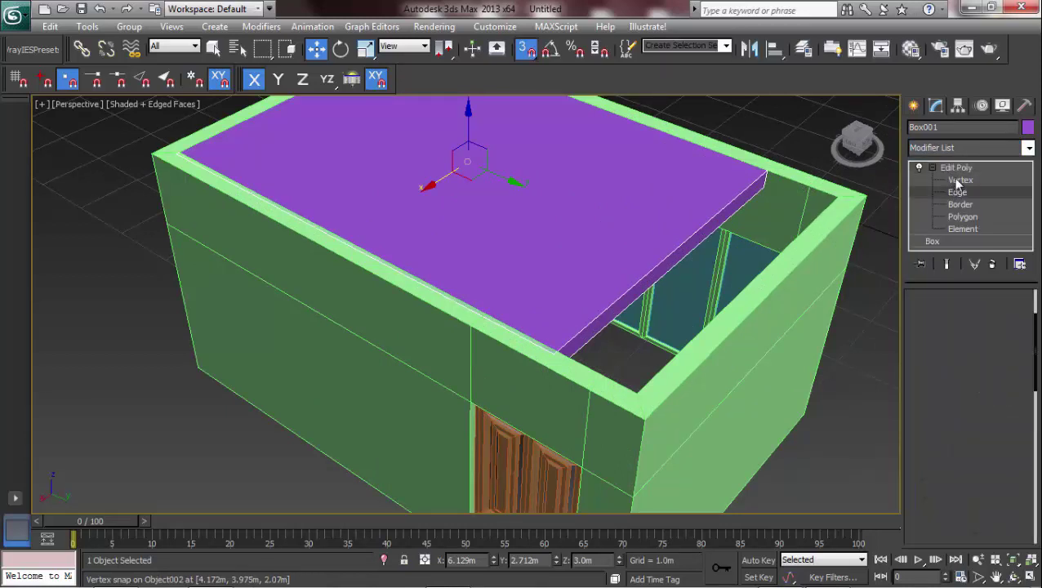
pyautogui.click(958, 181)
pyautogui.keyDown('alt'); pyautogui.moveTo(633, 298); pyautogui.dragTo(663, 251, button='middle'); pyautogui.keyUp('alt')
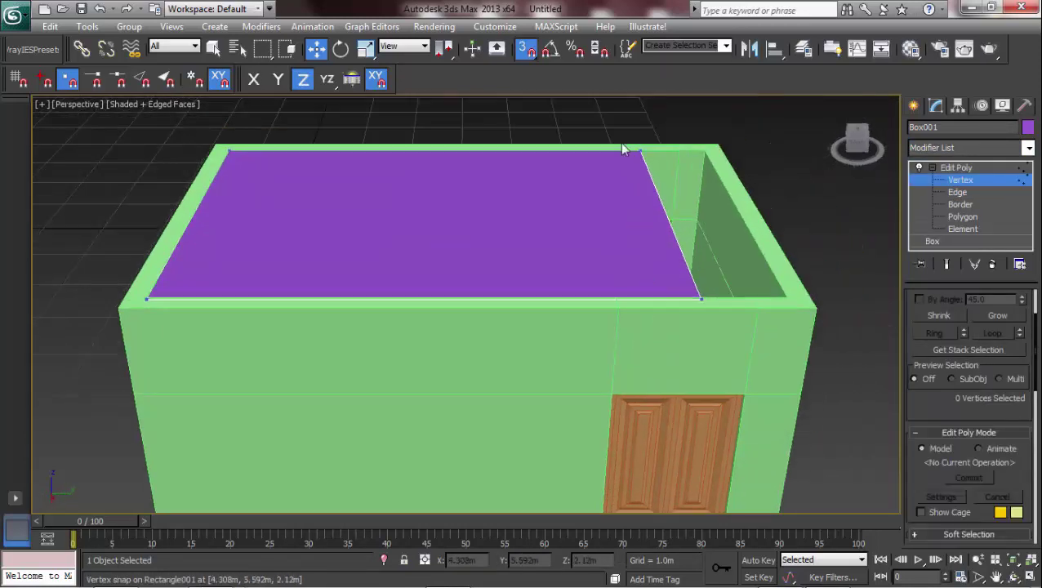
pyautogui.moveTo(609, 116); pyautogui.dragTo(767, 369)
pyautogui.keyDown('alt'); pyautogui.moveTo(733, 370); pyautogui.dragTo(713, 367, button='middle'); pyautogui.keyUp('alt')
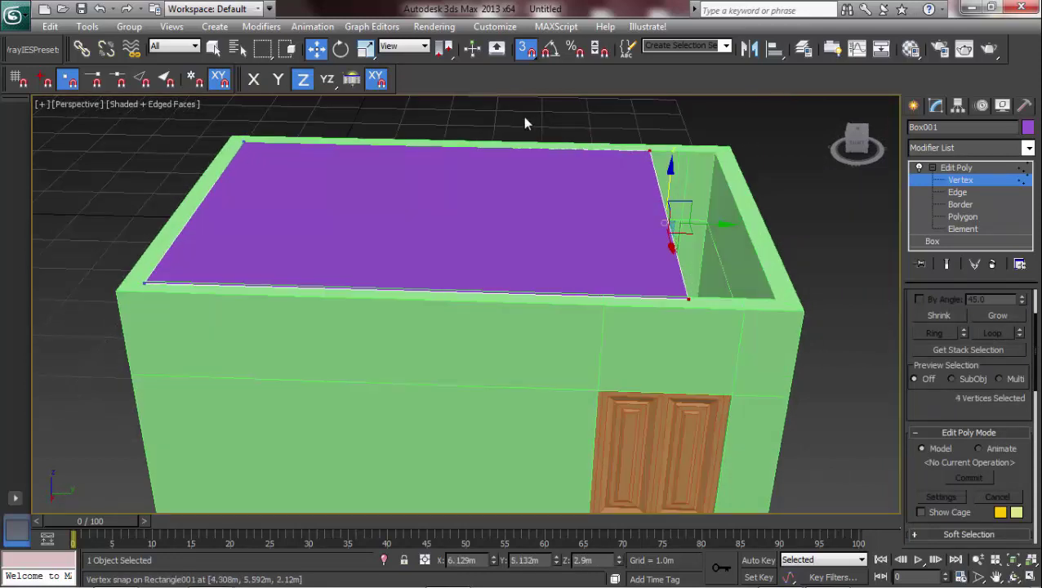
pyautogui.moveTo(696, 227); pyautogui.dragTo(767, 286)
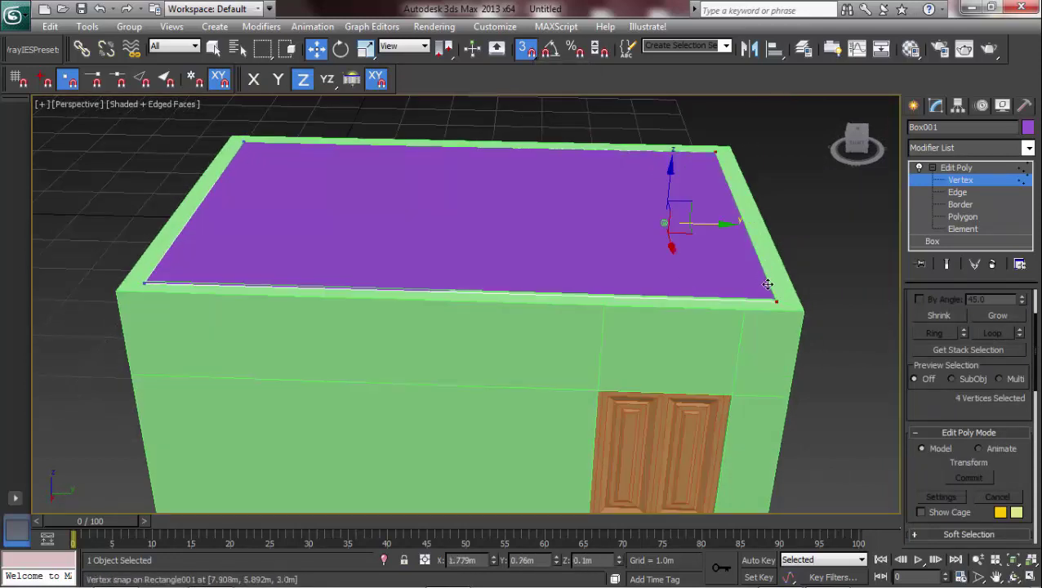
pyautogui.keyDown('alt'); pyautogui.moveTo(765, 321); pyautogui.dragTo(684, 321, button='middle'); pyautogui.keyUp('alt')
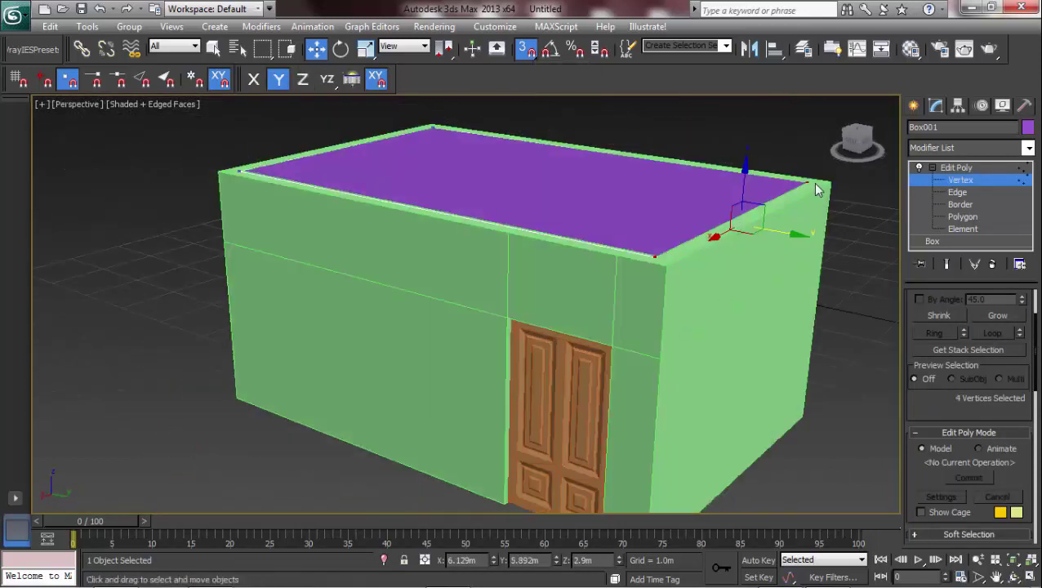
pyautogui.press('1')
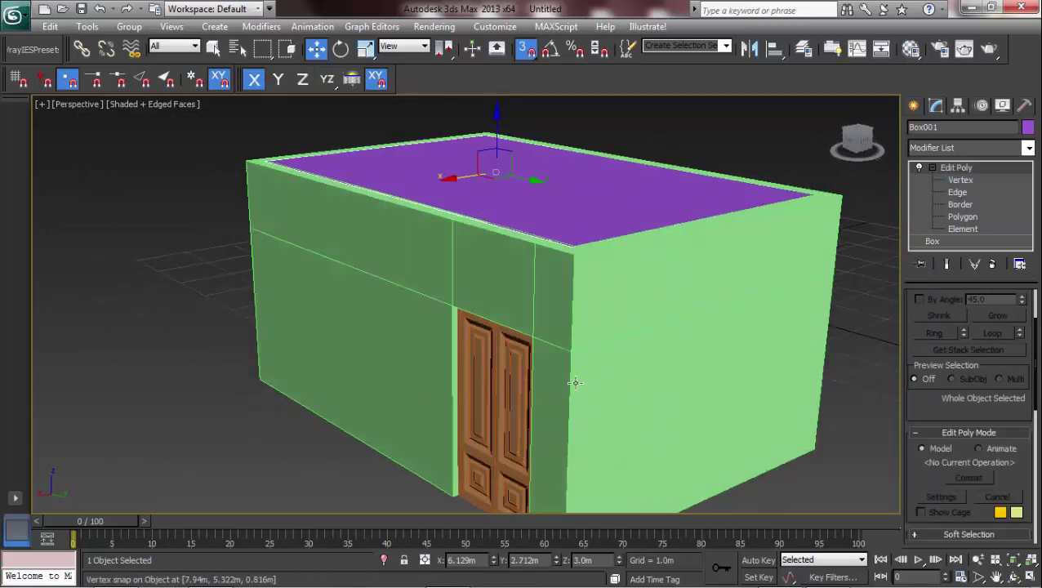
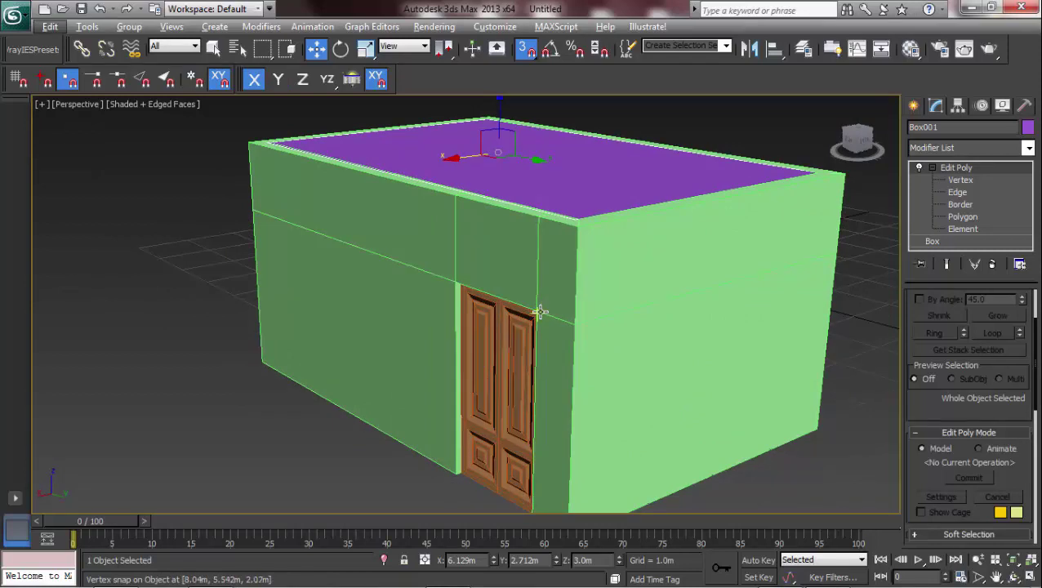
# - Isolate the ceiling box and enter edge editing on its underside, checking the ceiling layout in the reference image
pyautogui.hotkey('alt', 'q')
pyautogui.keyDown('alt'); pyautogui.moveTo(561, 321); pyautogui.dragTo(504, 260, button='middle'); pyautogui.keyUp('alt')
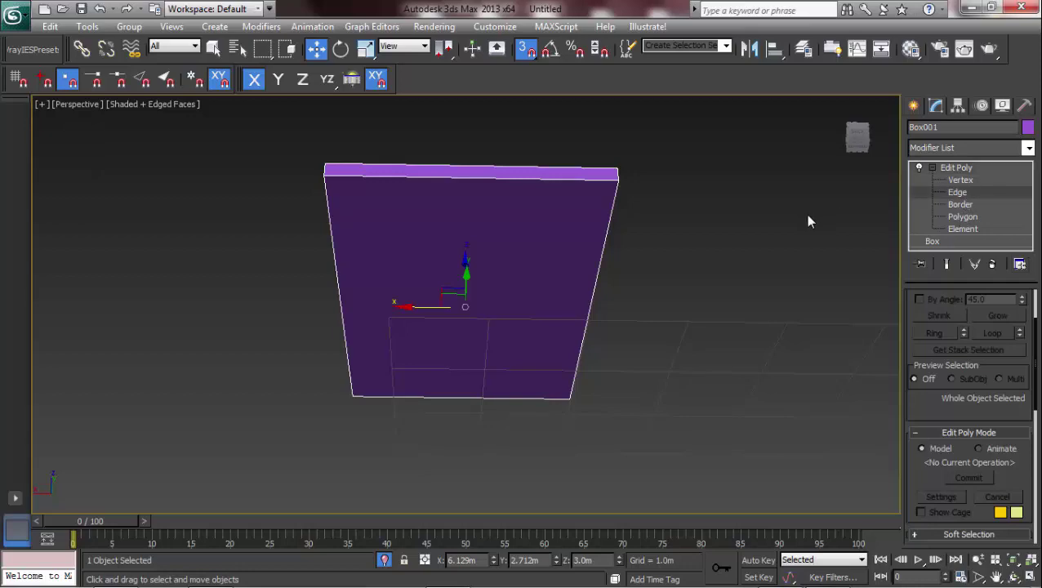
pyautogui.press('2')
pyautogui.click(825, 574)
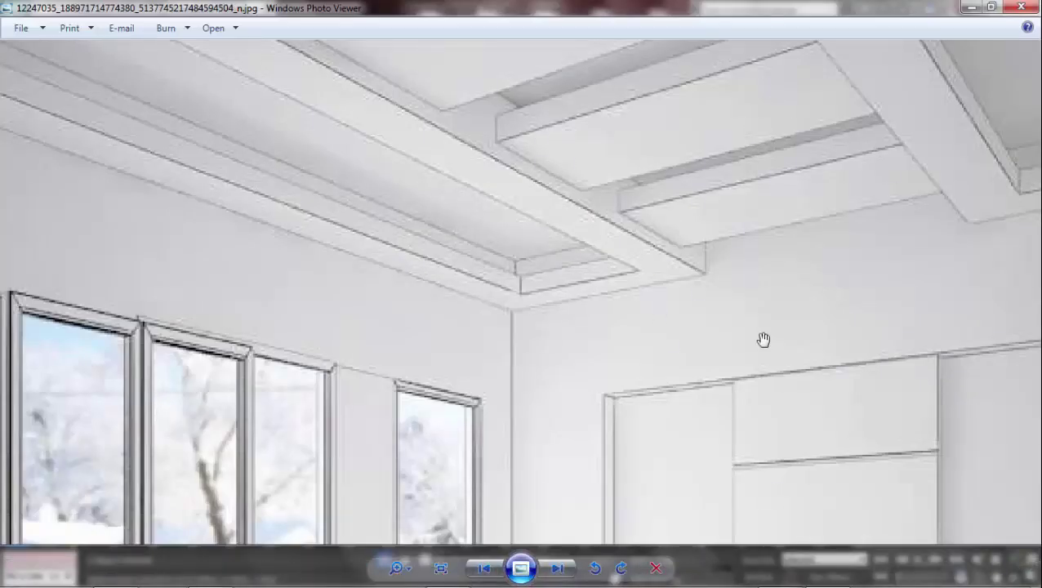
pyautogui.click(446, 575)
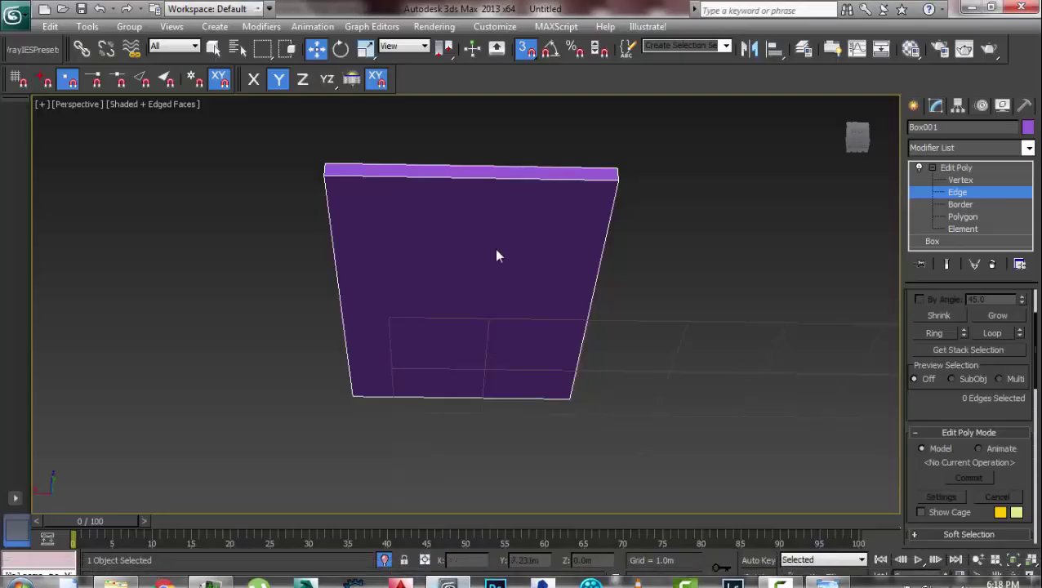
# - Connect the ceiling box's four crosswise edges with 2 segments to divide it into three lengthwise strips, and turn off snapping
pyautogui.moveTo(467, 455); pyautogui.dragTo(469, 424)
pyautogui.keyDown('alt'); pyautogui.moveTo(379, 269); pyautogui.dragTo(648, 357, button='middle'); pyautogui.keyUp('alt')
pyautogui.rightClick(645, 347)
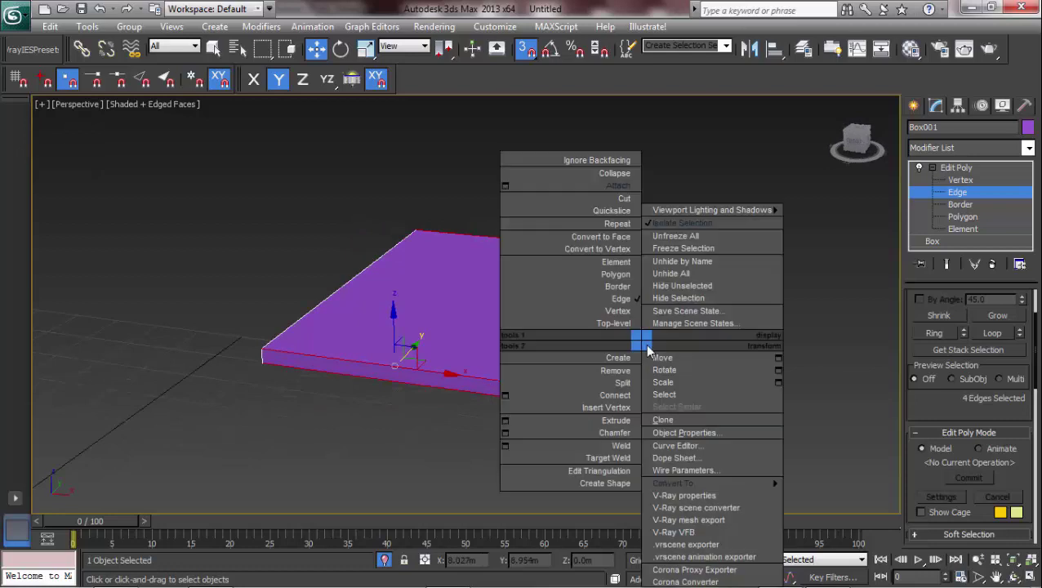
pyautogui.click(515, 394)
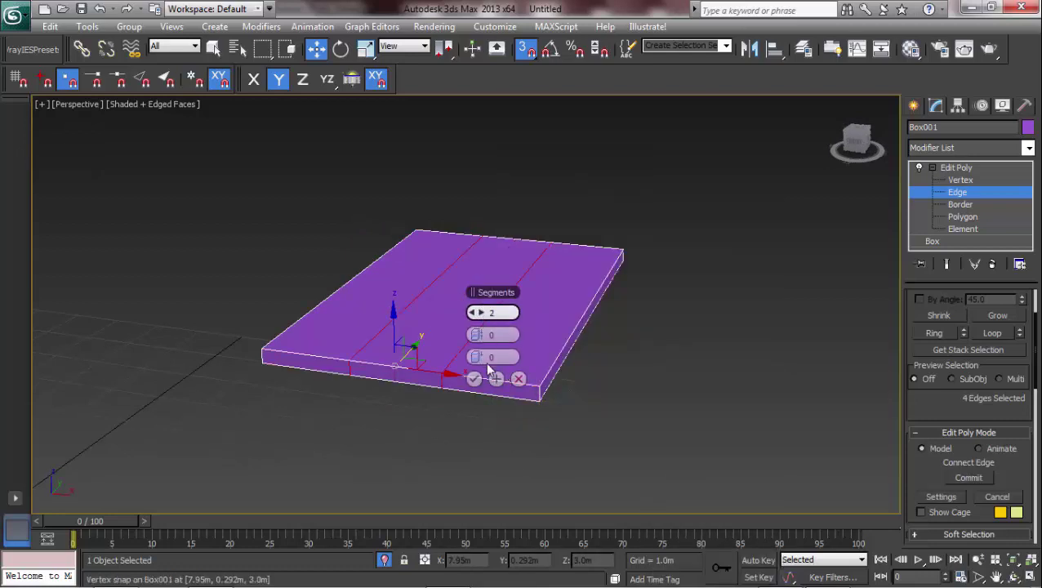
pyautogui.click(474, 378)
pyautogui.press('s')
# - Delete the polygons of the ceiling box's middle strip, leaving two separate lengthwise slabs
pyautogui.keyDown('alt'); pyautogui.moveTo(574, 398); pyautogui.dragTo(735, 326, button='middle'); pyautogui.keyUp('alt')
pyautogui.click(1000, 216)
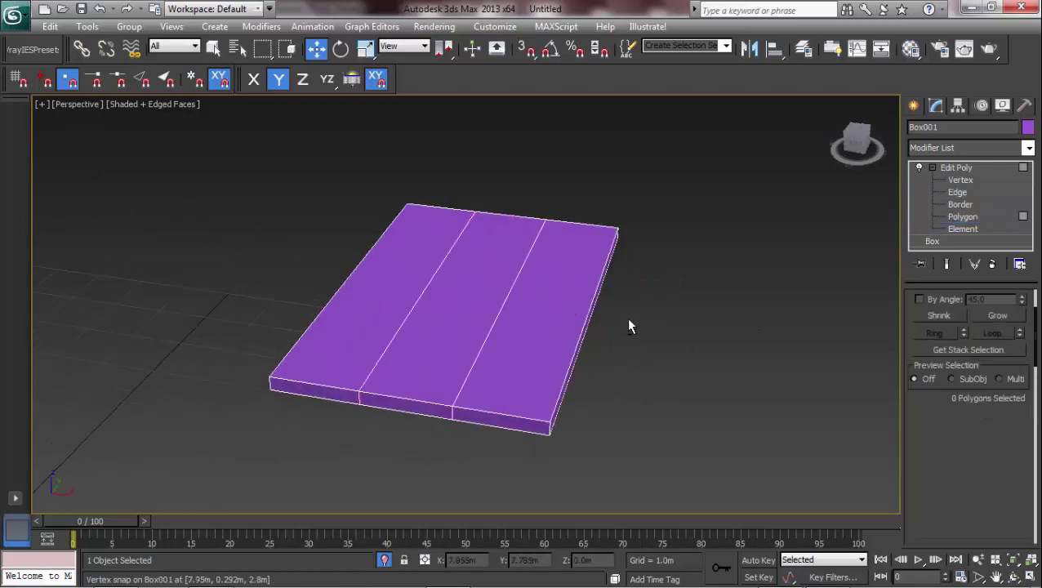
pyautogui.keyDown('alt'); pyautogui.moveTo(633, 323); pyautogui.dragTo(645, 317, button='middle'); pyautogui.keyUp('alt')
pyautogui.moveTo(482, 224); pyautogui.dragTo(466, 397)
pyautogui.press('Delete')
pyautogui.scroll(5, 491, 335)
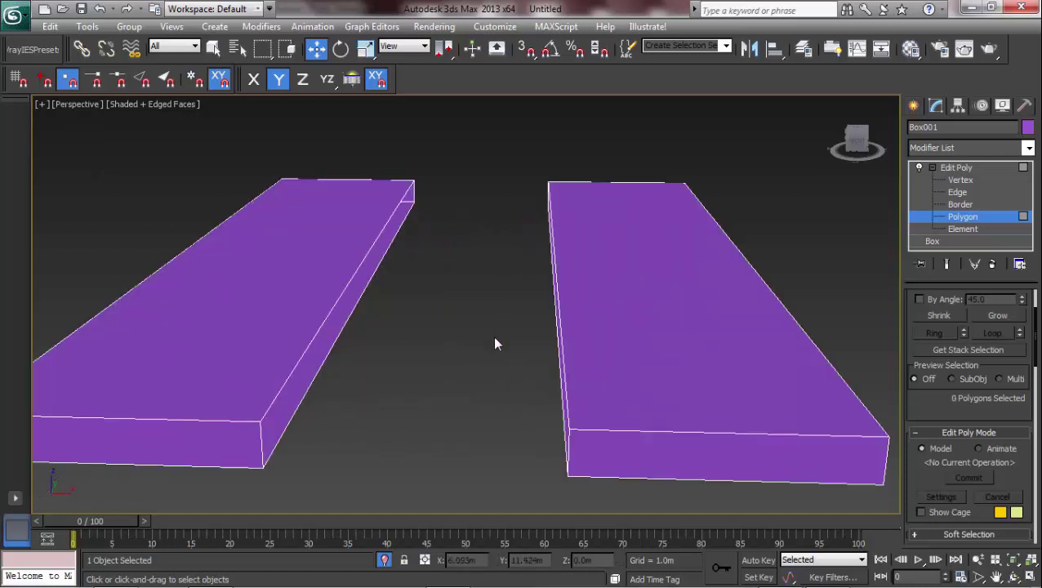
pyautogui.click(959, 192)
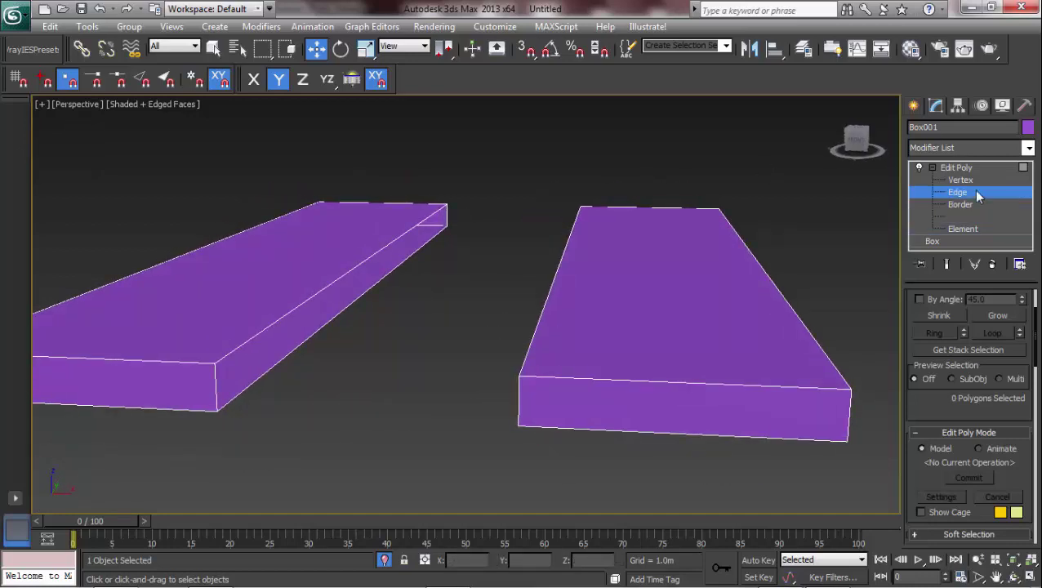
pyautogui.doubleClick(393, 243)
pyautogui.keyDown('alt'); pyautogui.moveTo(394, 243); pyautogui.dragTo(401, 285, button='middle'); pyautogui.keyUp('alt')
pyautogui.click(402, 285)
pyautogui.click(381, 256)
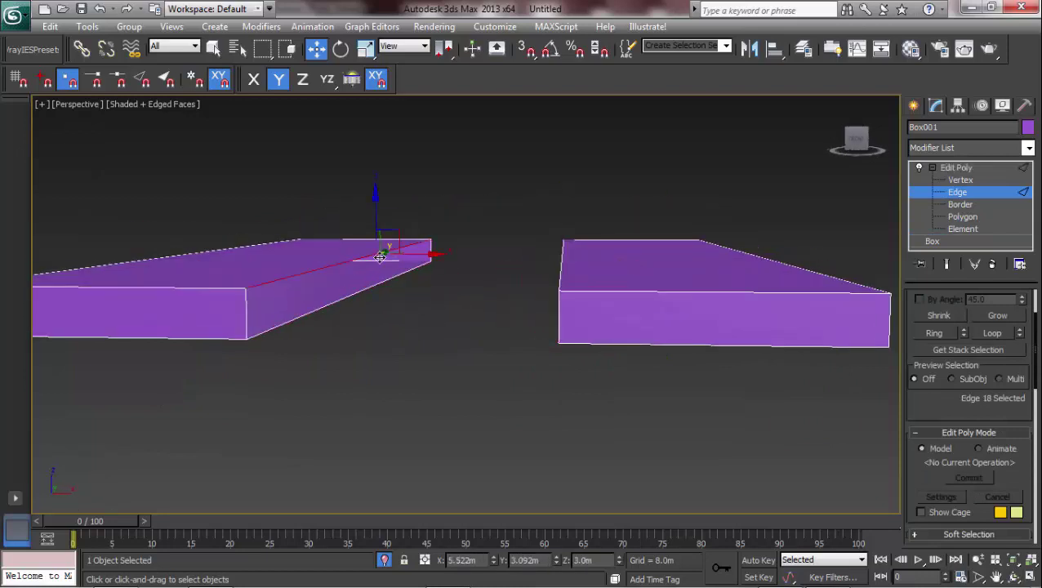
pyautogui.keyDown('ctrl'); pyautogui.click(381, 281); pyautogui.keyUp('ctrl')
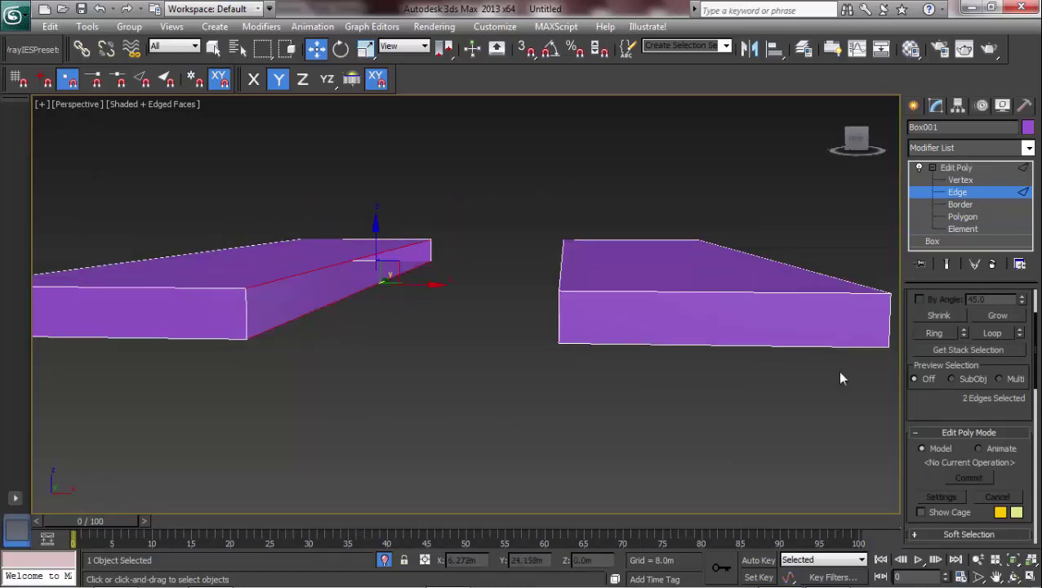
pyautogui.click(467, 438)
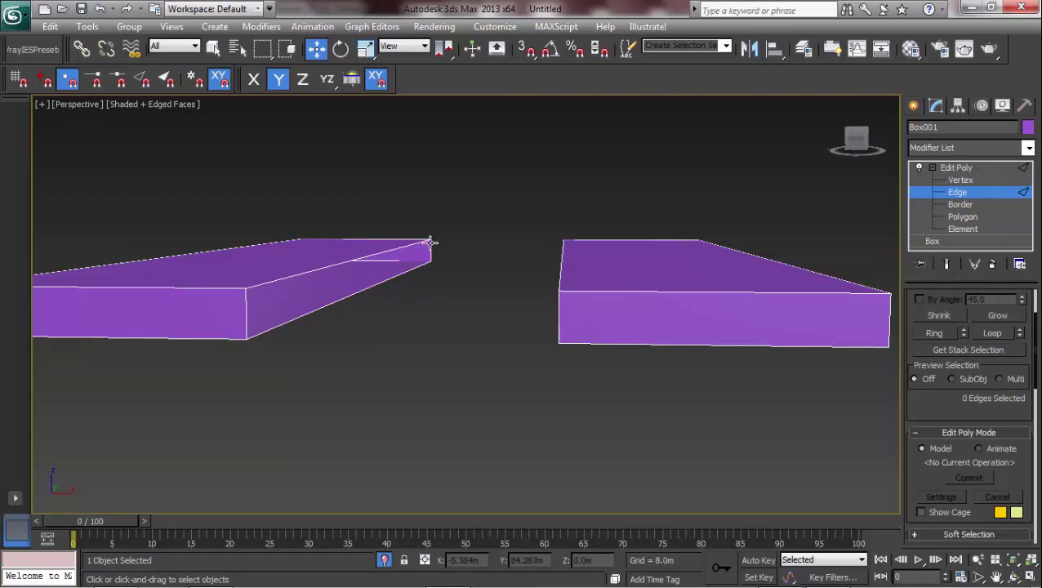
pyautogui.moveTo(431, 241); pyautogui.dragTo(433, 229, button='middle')
# - Cap the open border along the inner side of the left ceiling slab
pyautogui.click(962, 205)
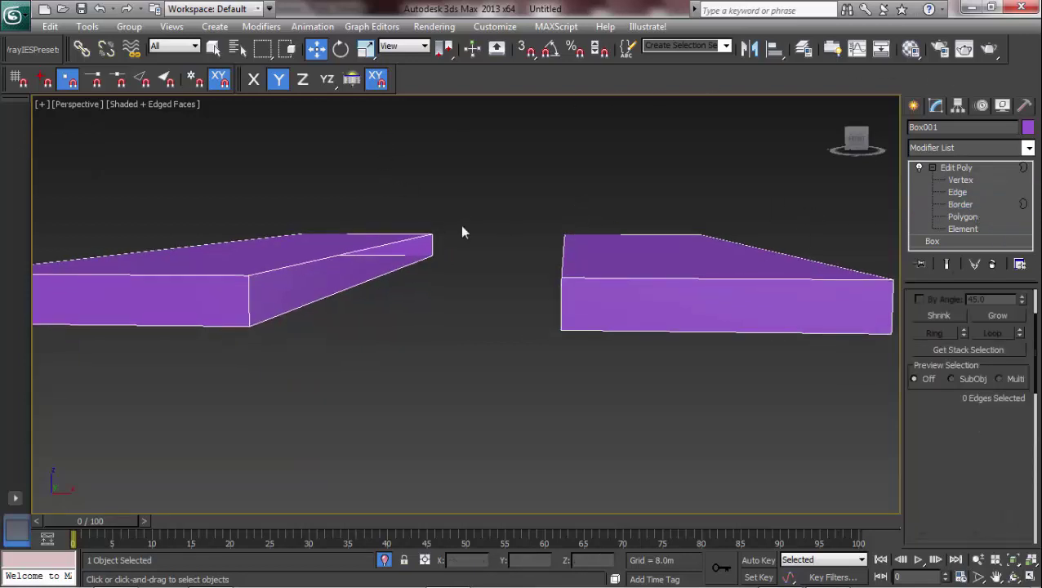
pyautogui.click(359, 281)
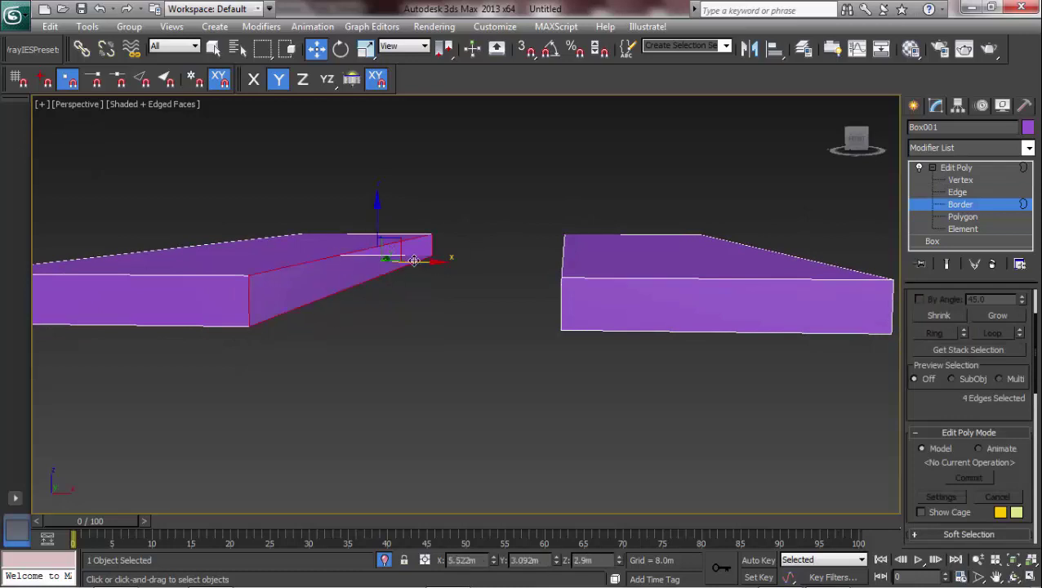
pyautogui.keyDown('alt'); pyautogui.moveTo(335, 270); pyautogui.dragTo(758, 331, button='middle'); pyautogui.keyUp('alt')
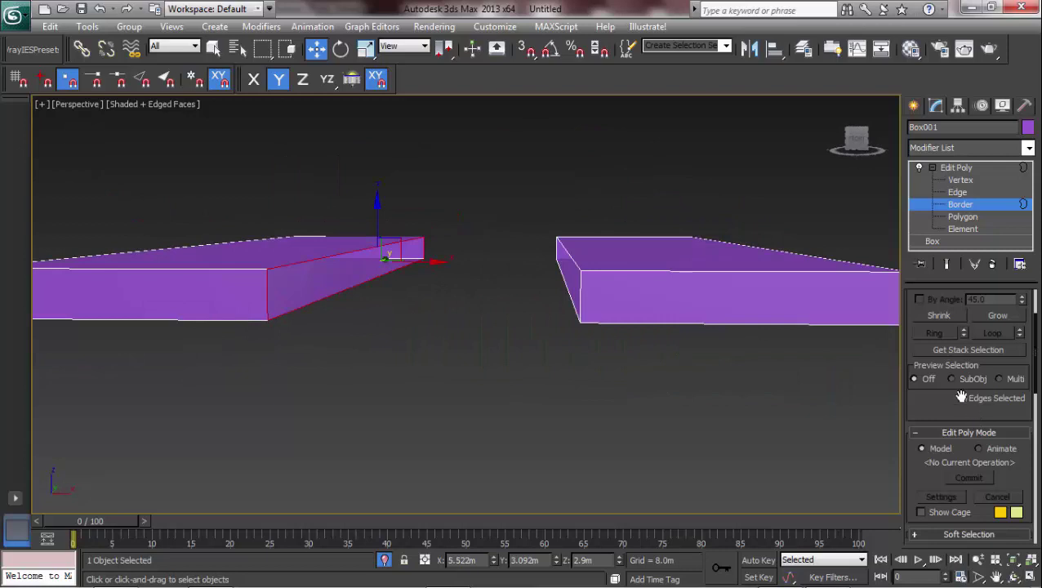
pyautogui.scroll(-10, 962, 397)
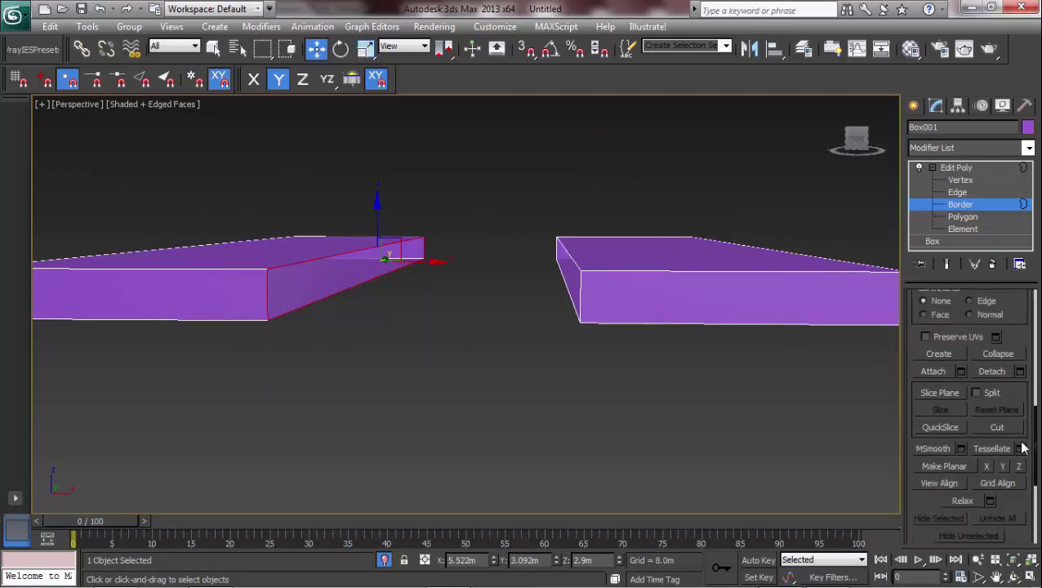
pyautogui.scroll(-5, 1023, 448)
pyautogui.click(999, 474)
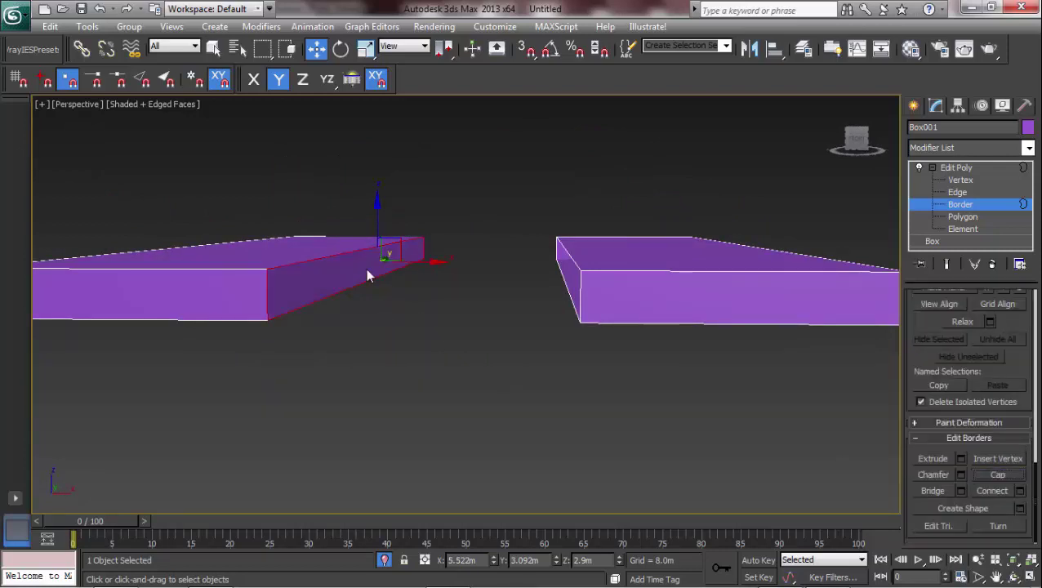
# - Cap the open border along the inner side of the right ceiling slab
pyautogui.keyDown('alt'); pyautogui.moveTo(576, 382); pyautogui.dragTo(629, 298, button='middle'); pyautogui.keyUp('alt')
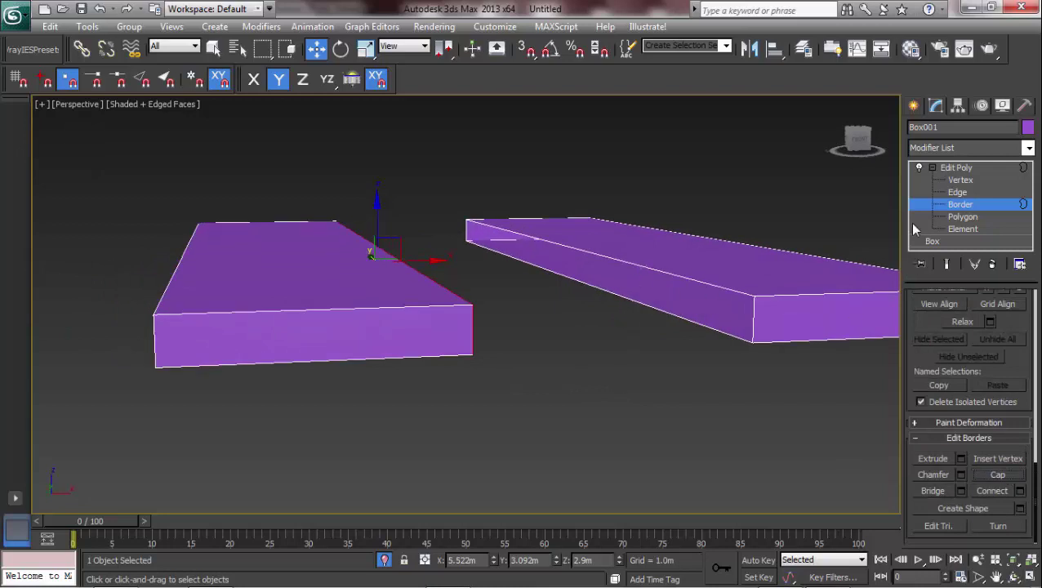
pyautogui.click(703, 281)
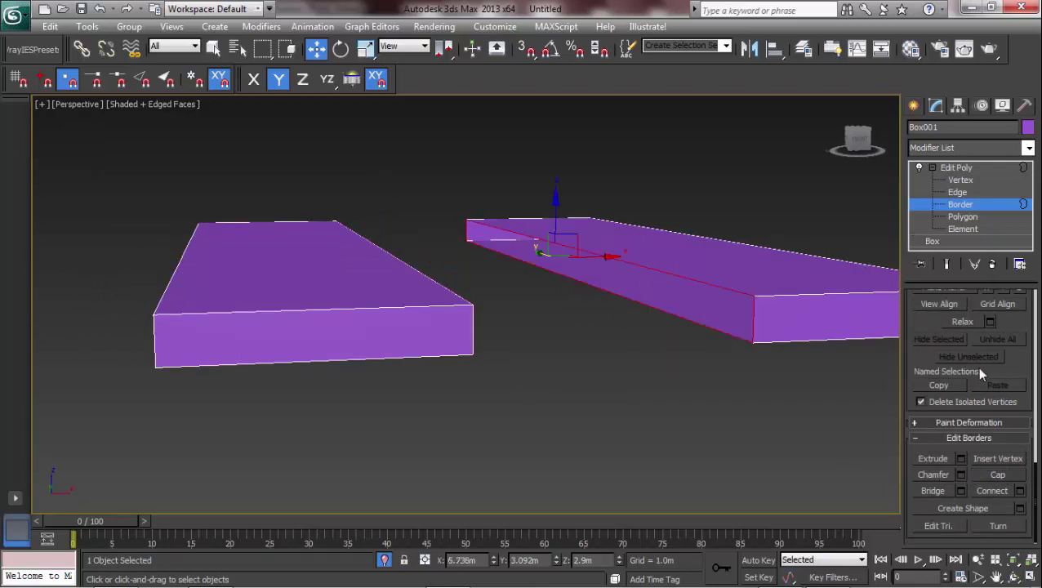
pyautogui.click(1000, 476)
pyautogui.keyDown('alt'); pyautogui.moveTo(583, 350); pyautogui.dragTo(885, 227, button='middle'); pyautogui.keyUp('alt')
# - Inset the top and bottom polygons of both ceiling slabs by 0.1 m as groups
pyautogui.click(963, 217)
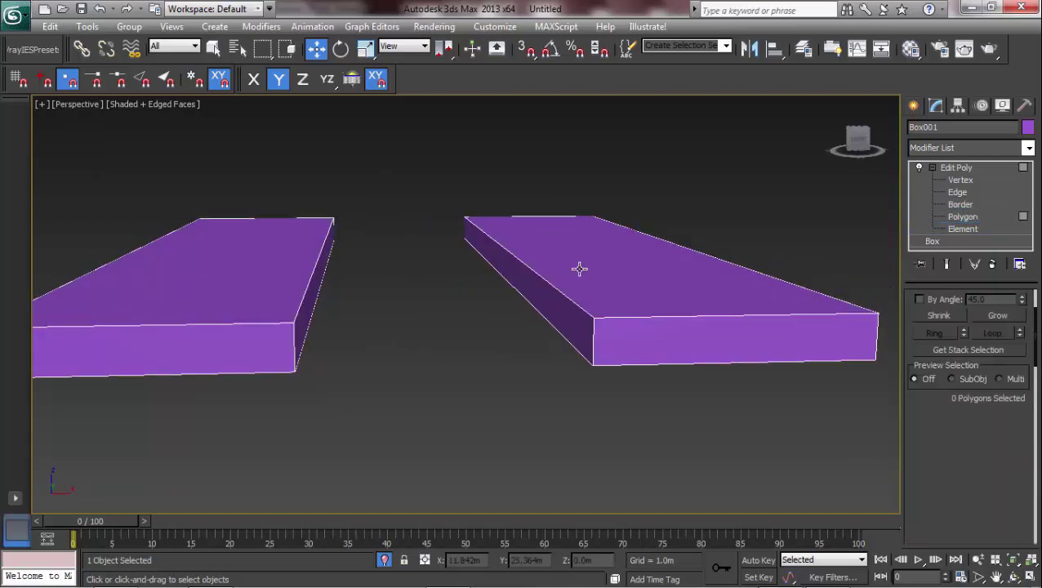
pyautogui.keyDown('alt'); pyautogui.moveTo(580, 269); pyautogui.dragTo(549, 337, button='middle'); pyautogui.keyUp('alt')
pyautogui.click(567, 287)
pyautogui.keyDown('ctrl'); pyautogui.click(293, 293); pyautogui.keyUp('ctrl')
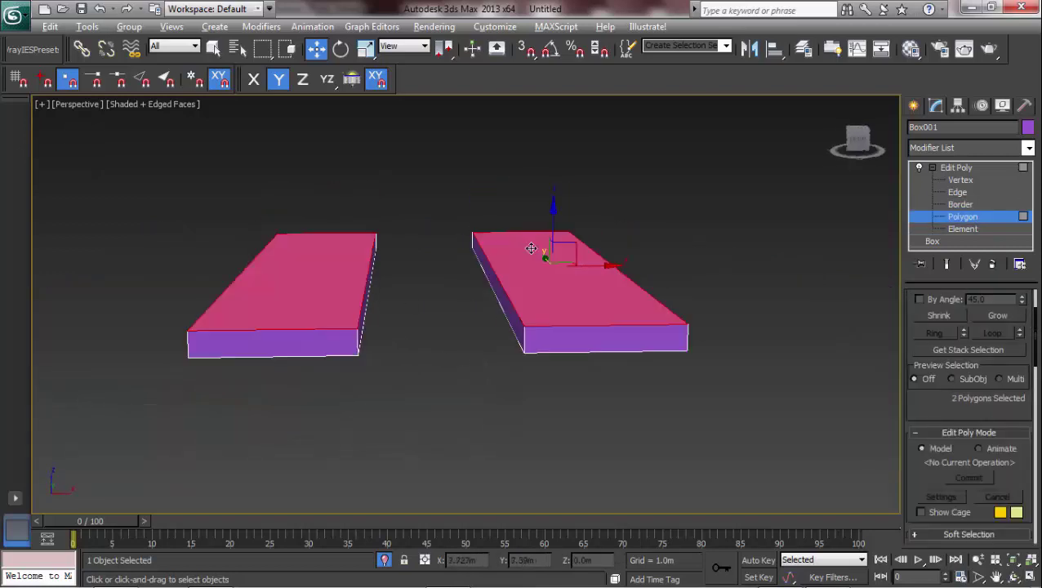
pyautogui.keyDown('alt'); pyautogui.moveTo(292, 293); pyautogui.dragTo(549, 200, button='middle'); pyautogui.keyUp('alt')
pyautogui.keyDown('ctrl'); pyautogui.click(549, 200); pyautogui.keyUp('ctrl')
pyautogui.keyDown('ctrl'); pyautogui.click(329, 209); pyautogui.keyUp('ctrl')
pyautogui.keyDown('alt'); pyautogui.moveTo(329, 209); pyautogui.dragTo(468, 325, button='middle'); pyautogui.keyUp('alt')
pyautogui.rightClick(465, 324)
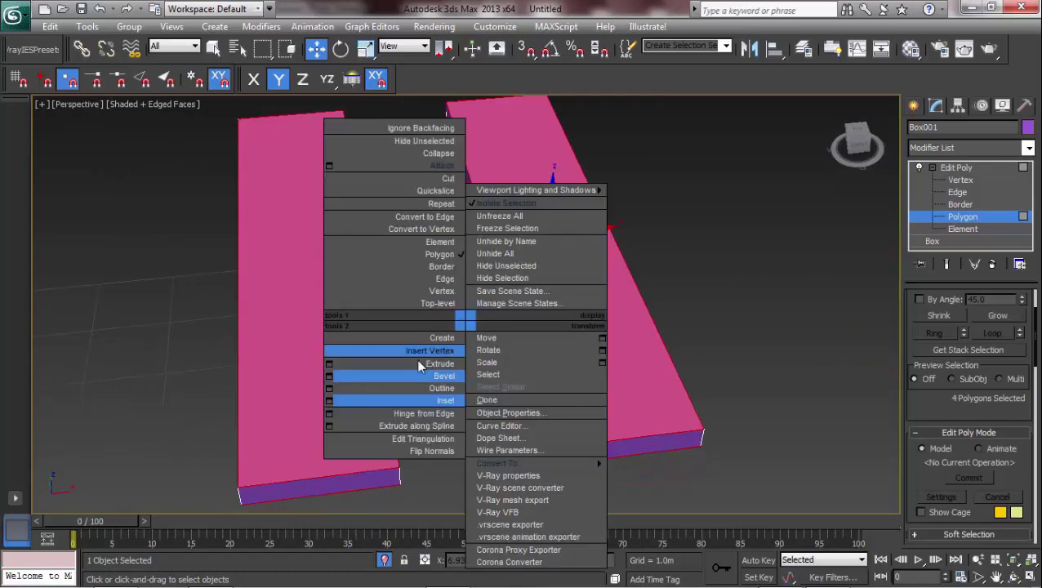
pyautogui.click(330, 402)
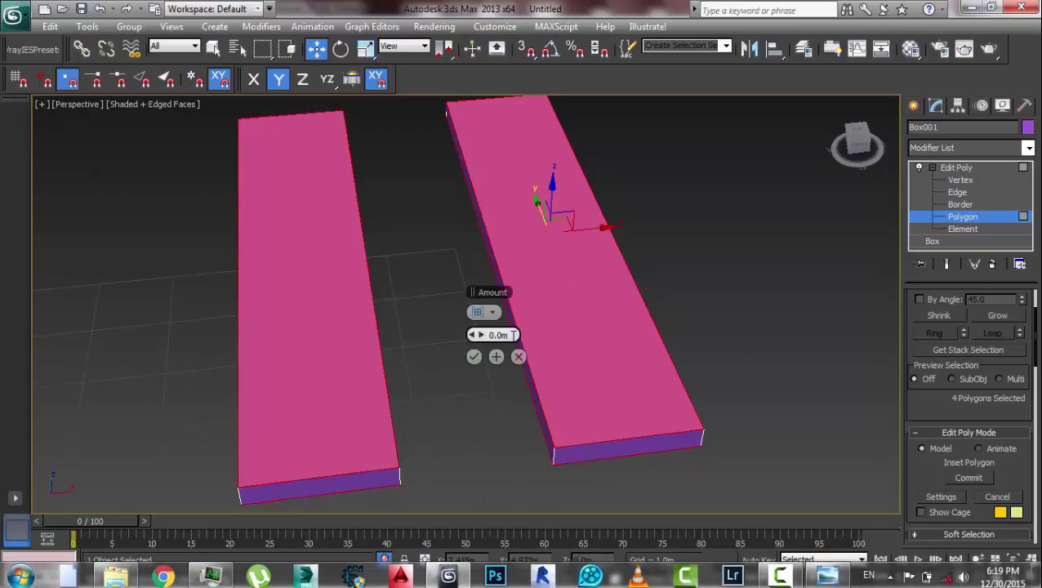
pyautogui.write('.1')
pyautogui.press('Return')
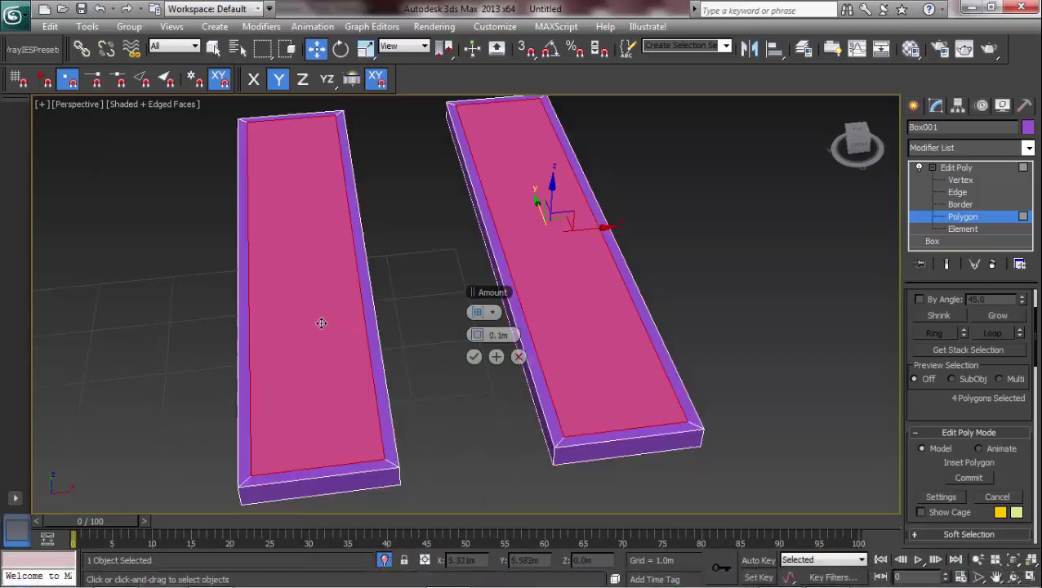
pyautogui.click(474, 358)
# - Bridge the inset top and bottom polygons to open a rectangular hole through each slab, checking the ceiling in the reference image
pyautogui.moveTo(484, 361); pyautogui.dragTo(497, 350, button='middle')
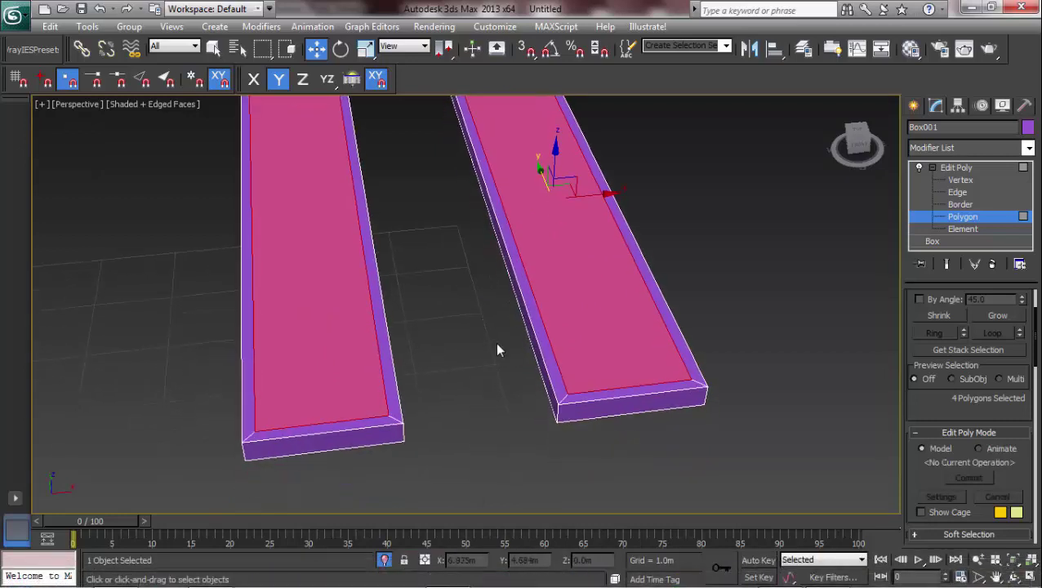
pyautogui.moveTo(559, 385); pyautogui.dragTo(559, 388, button='middle')
pyautogui.moveTo(740, 565)
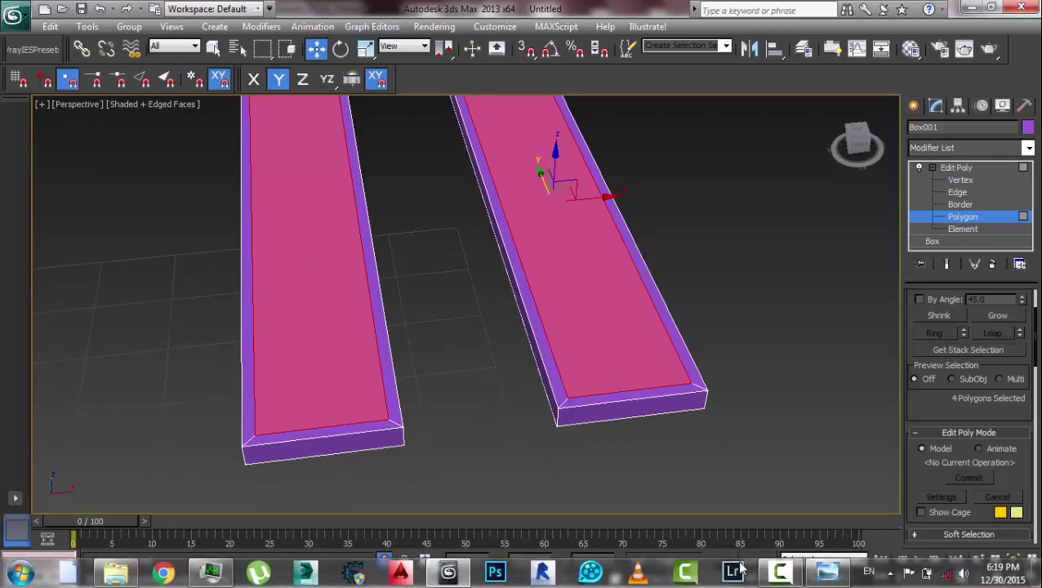
pyautogui.click(843, 575)
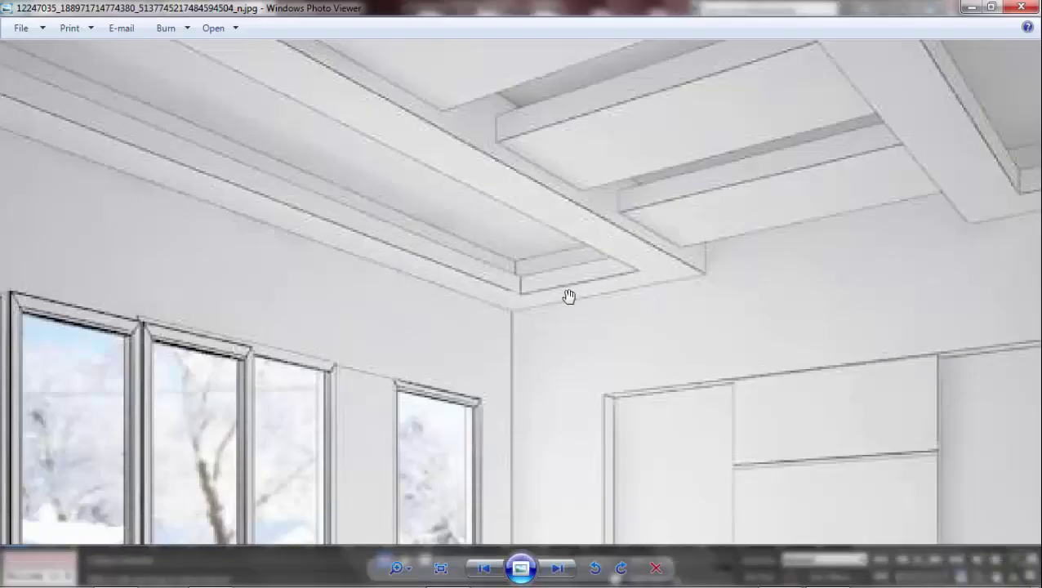
pyautogui.click(843, 575)
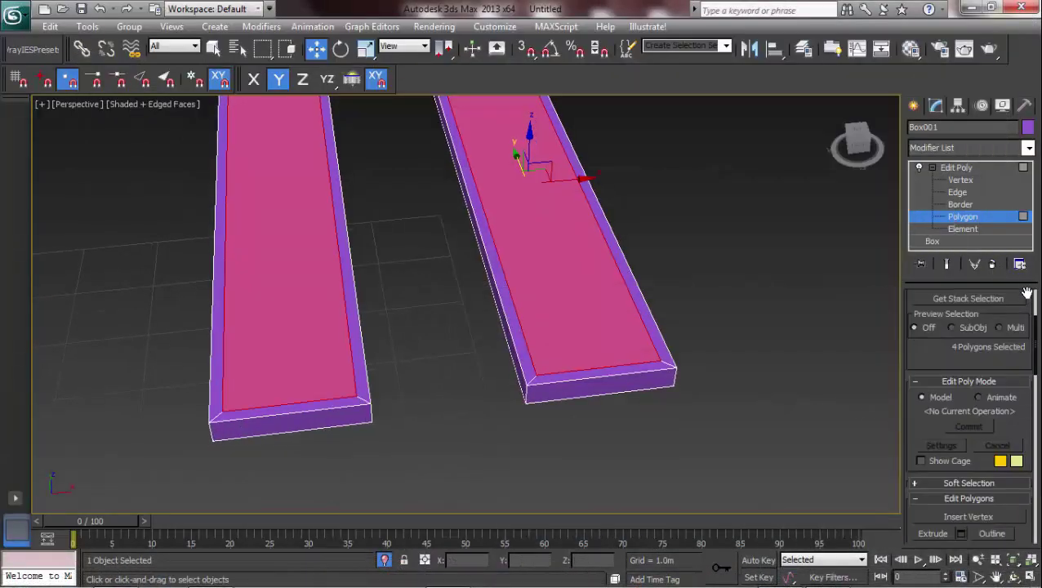
pyautogui.scroll(-5, 1038, 455)
pyautogui.moveTo(397, 358); pyautogui.dragTo(362, 440, button='middle')
pyautogui.click(618, 376)
pyautogui.click(961, 179)
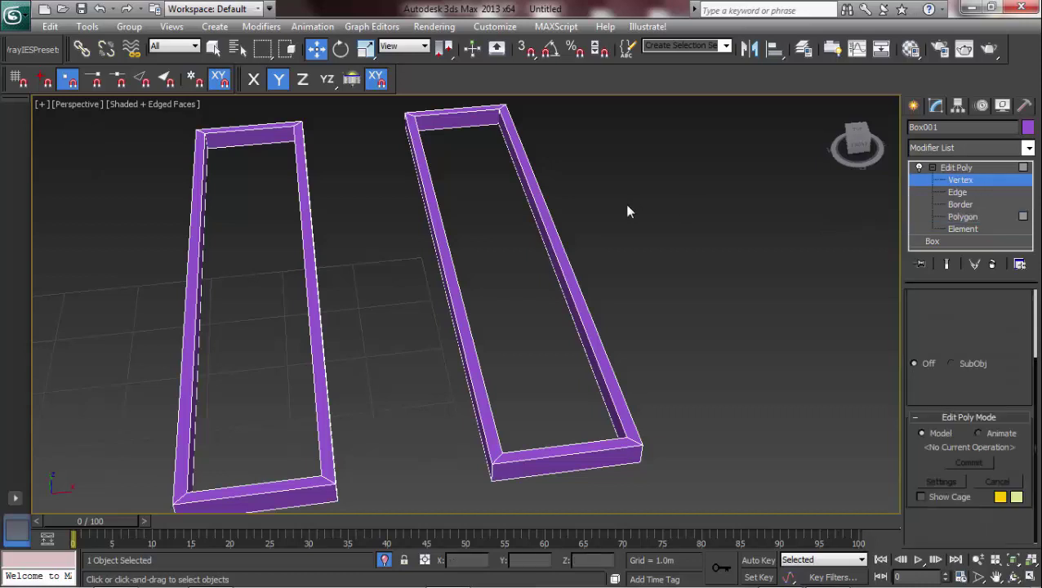
pyautogui.moveTo(629, 209); pyautogui.dragTo(747, 400, button='middle')
pyautogui.scroll(3, 515, 314)
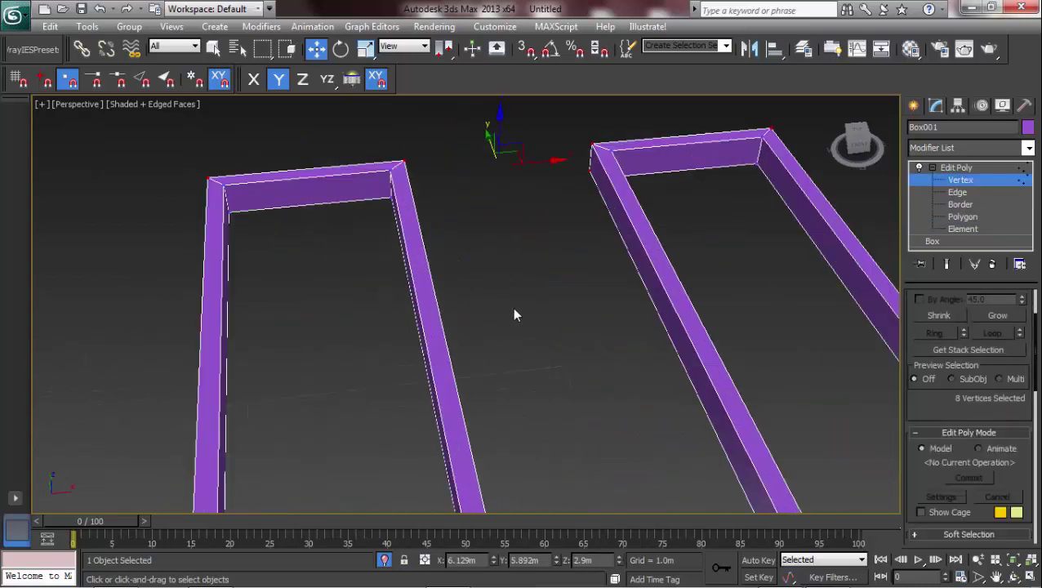
# - Enter edge editing on the ceiling frames and examine the stepped corner of the ceiling recess in the reference image
pyautogui.click(960, 204)
pyautogui.click(957, 192)
pyautogui.moveTo(794, 578)
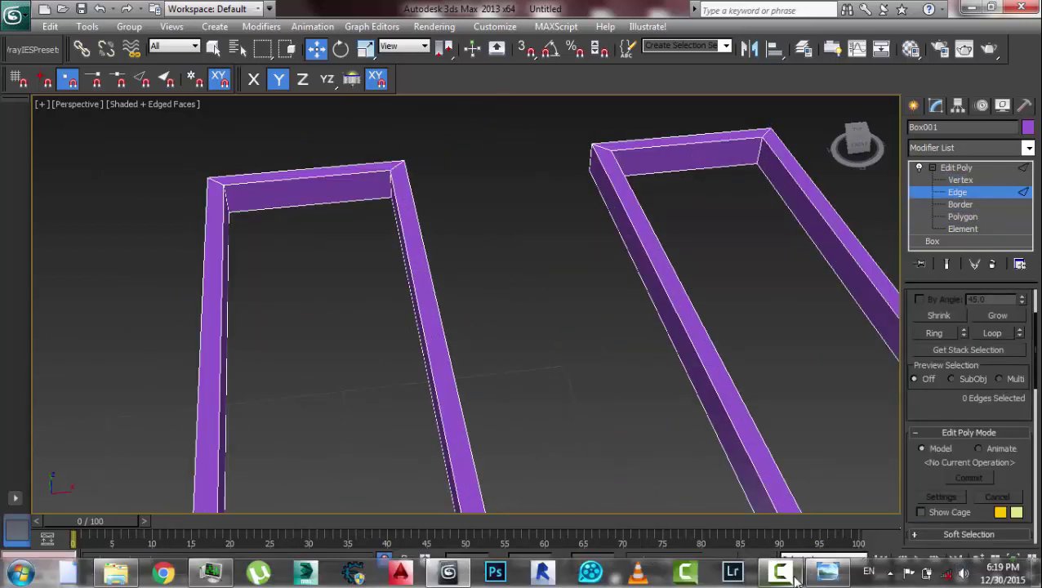
pyautogui.click(827, 575)
pyautogui.scroll(3, 614, 237)
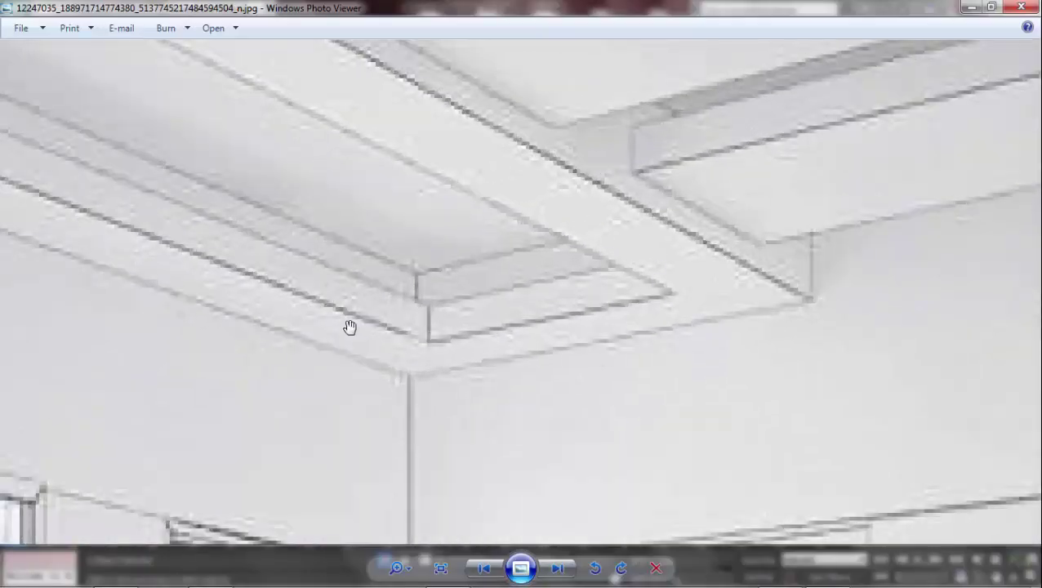
pyautogui.moveTo(766, 577)
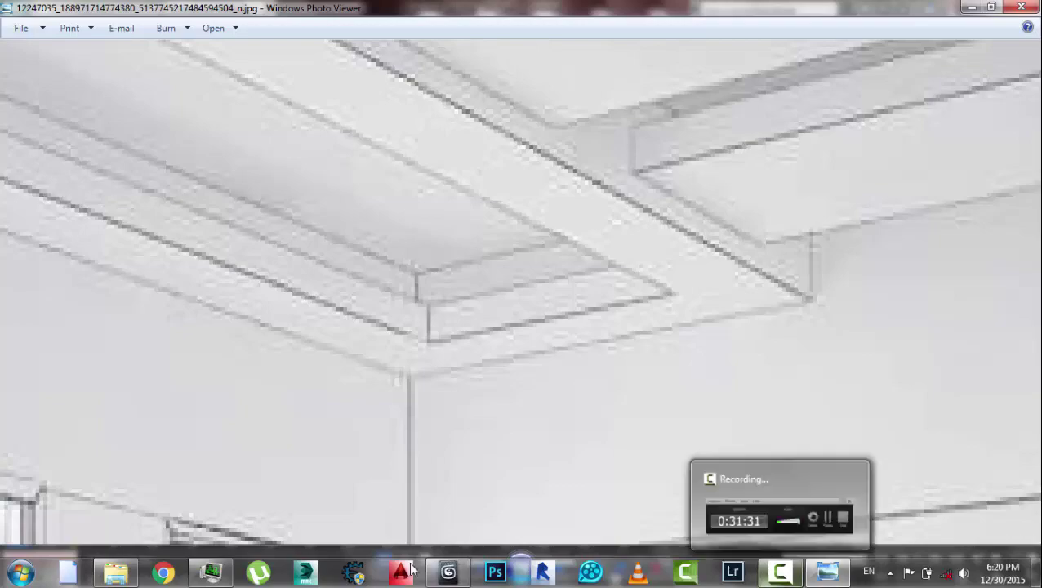
pyautogui.click(448, 571)
# - Connect the ring of vertical corner edges inside the left ceiling frame with one segment
pyautogui.moveTo(475, 319); pyautogui.dragTo(468, 299, button='middle')
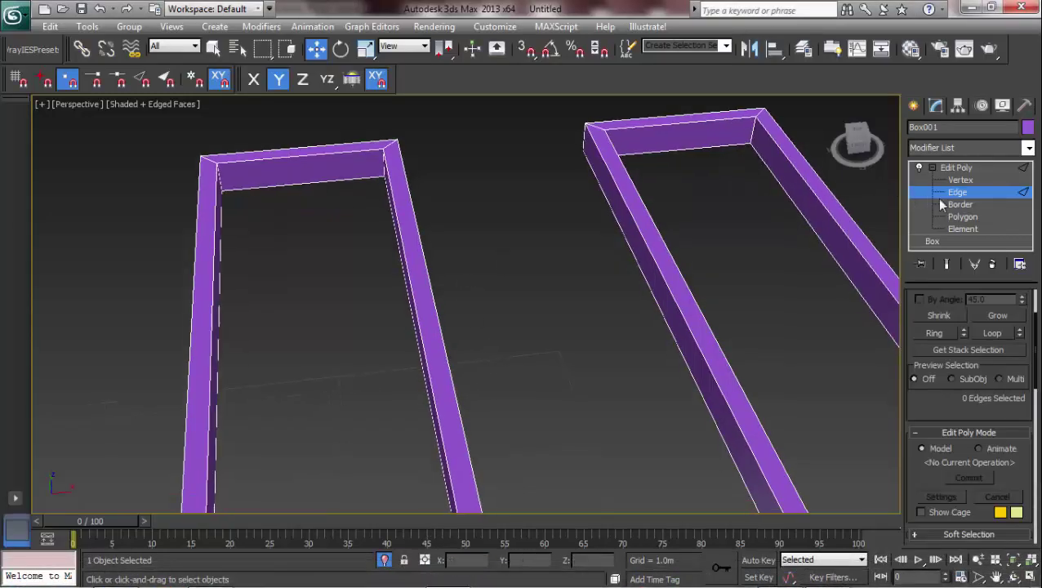
pyautogui.moveTo(402, 242); pyautogui.dragTo(493, 305, button='middle')
pyautogui.scroll(3, 494, 305)
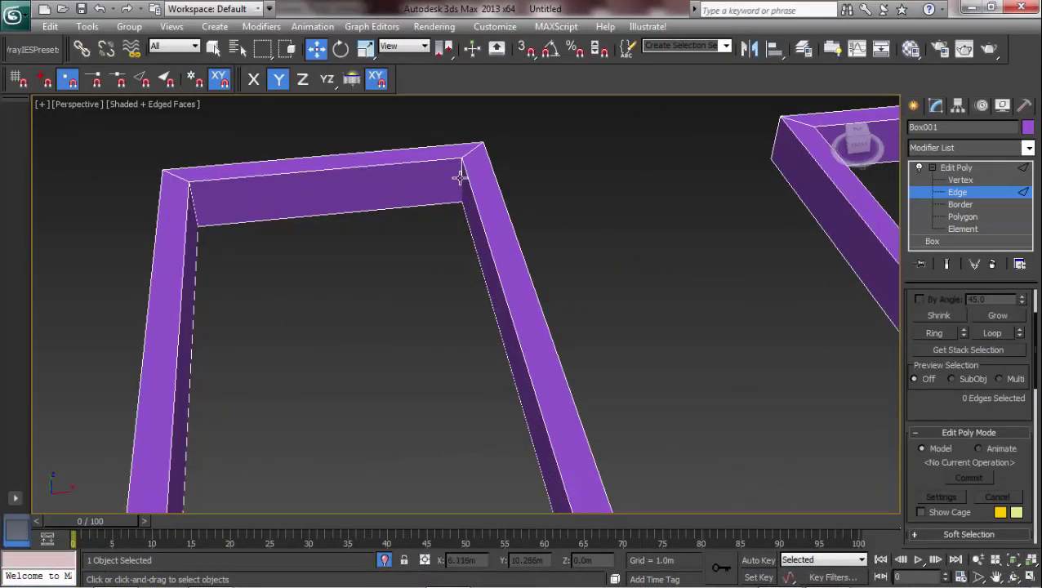
pyautogui.click(460, 178)
pyautogui.keyDown('alt'); pyautogui.moveTo(455, 300); pyautogui.dragTo(443, 288, button='middle'); pyautogui.keyUp('alt')
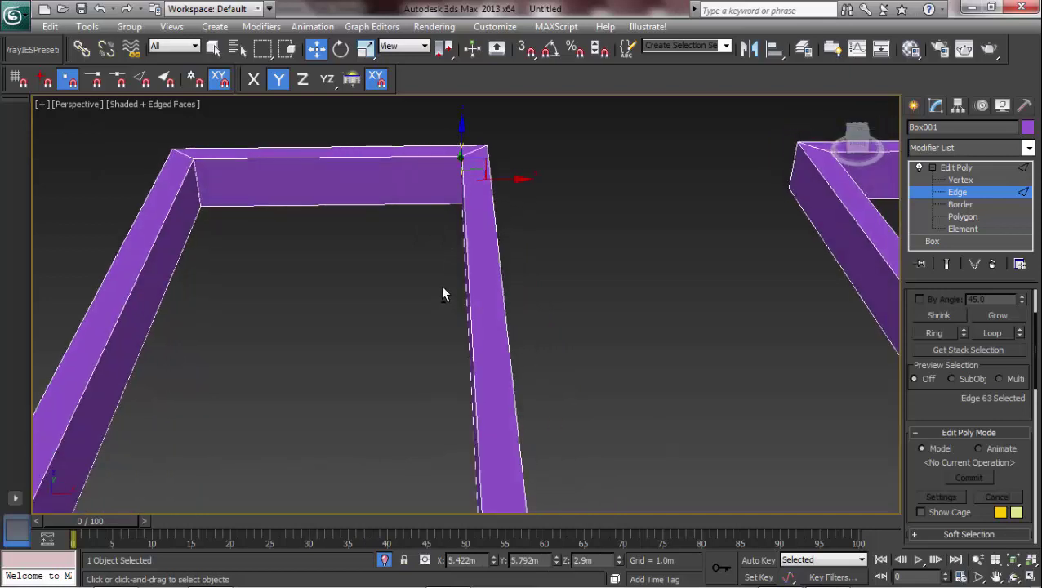
pyautogui.hotkey('alt', 'r')
pyautogui.moveTo(508, 305); pyautogui.dragTo(457, 303, button='middle')
pyautogui.rightClick(323, 190)
pyautogui.click(305, 242)
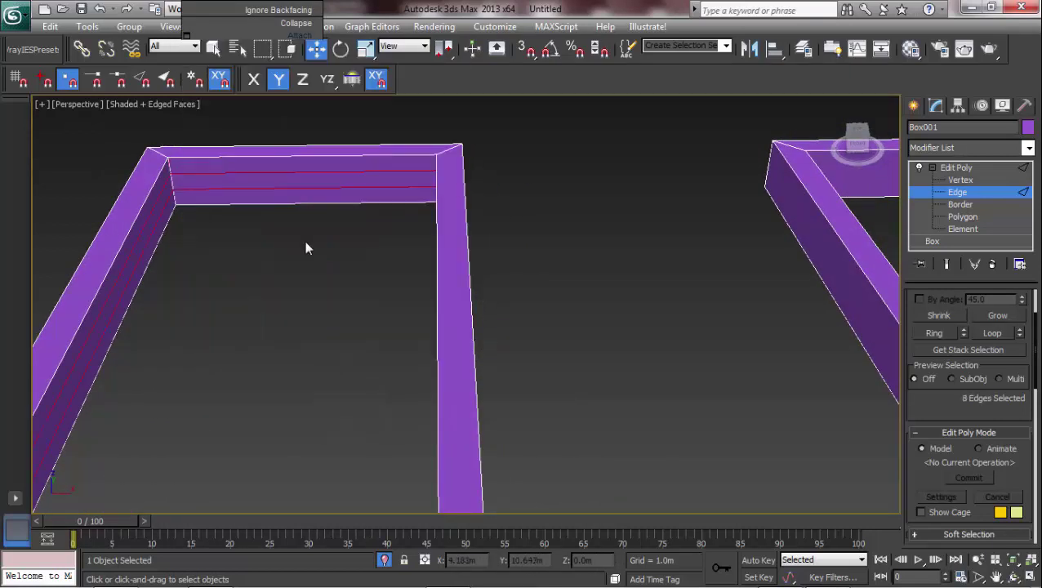
pyautogui.rightClick(320, 218)
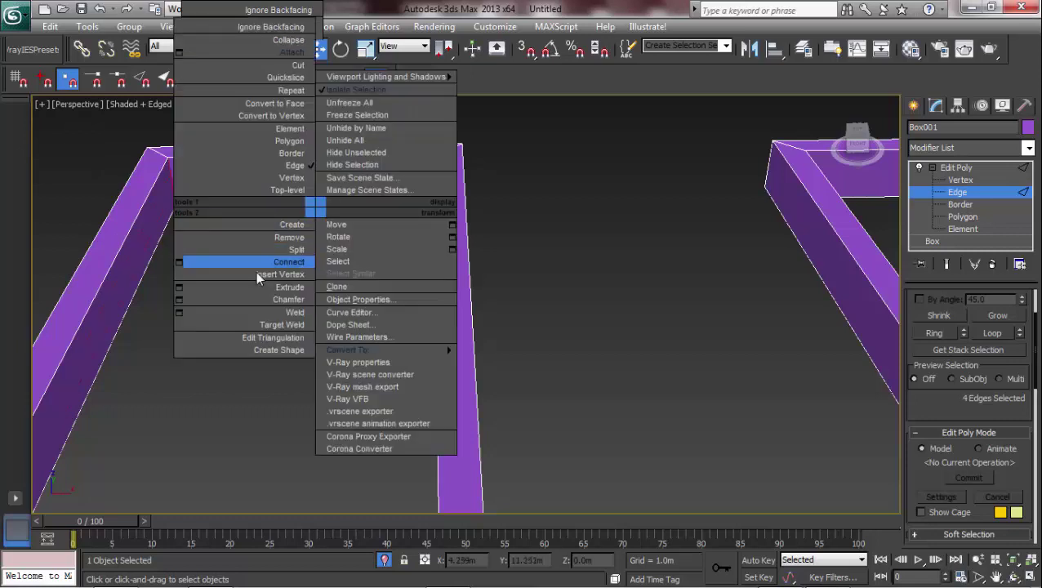
pyautogui.click(178, 263)
pyautogui.click(473, 313)
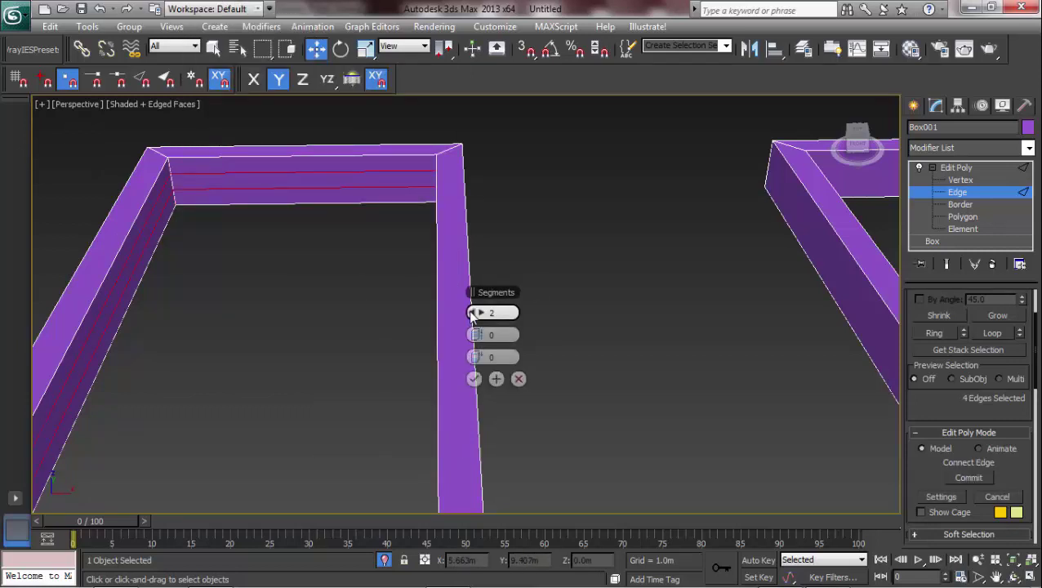
pyautogui.click(474, 380)
pyautogui.keyDown('alt'); pyautogui.moveTo(493, 363); pyautogui.dragTo(506, 318, button='middle'); pyautogui.keyUp('alt')
# - Extrude the four lower inner polygons of the left ceiling frame by 0.1 m along local normals
pyautogui.press('super')
pyautogui.click(954, 219)
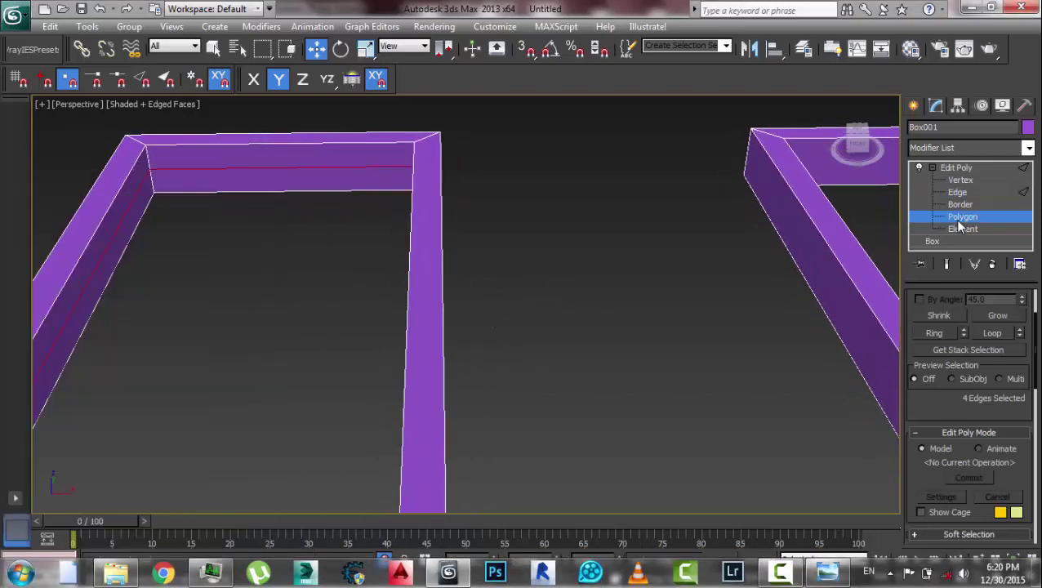
pyautogui.keyDown('alt'); pyautogui.moveTo(332, 317); pyautogui.dragTo(335, 294, button='middle'); pyautogui.keyUp('alt')
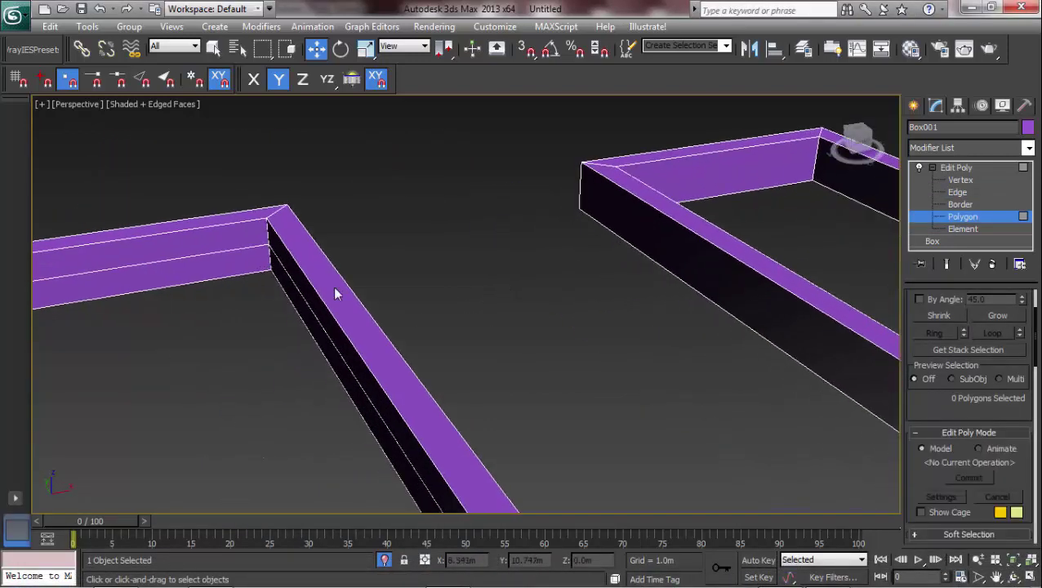
pyautogui.click(280, 284)
pyautogui.keyDown('ctrl'); pyautogui.click(236, 268); pyautogui.keyUp('ctrl')
pyautogui.keyDown('alt'); pyautogui.moveTo(233, 321); pyautogui.dragTo(376, 222, button='middle'); pyautogui.keyUp('alt')
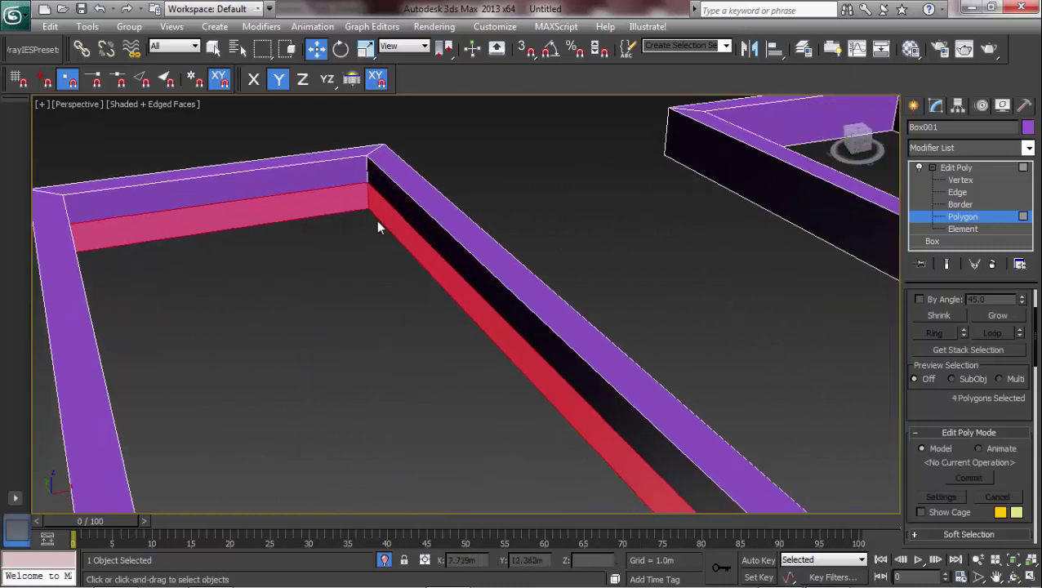
pyautogui.rightClick(377, 220)
pyautogui.click(236, 261)
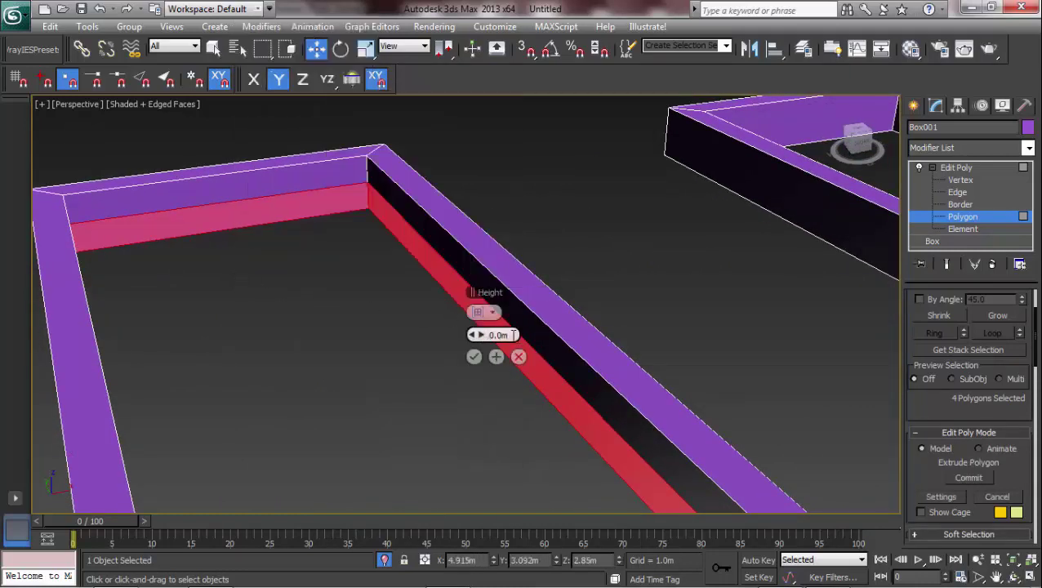
pyautogui.write('0.1')
pyautogui.press('Return')
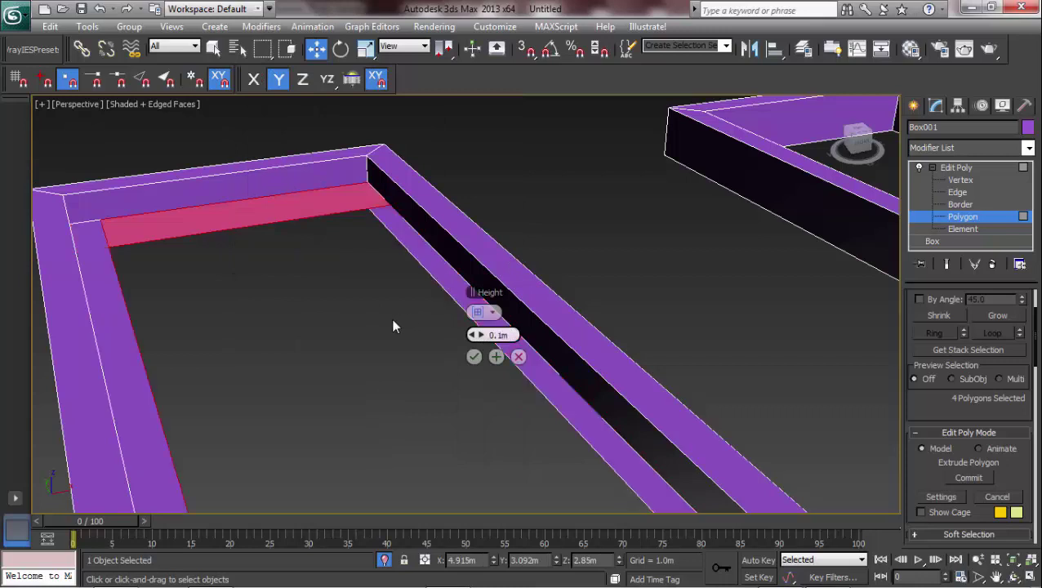
pyautogui.click(490, 312)
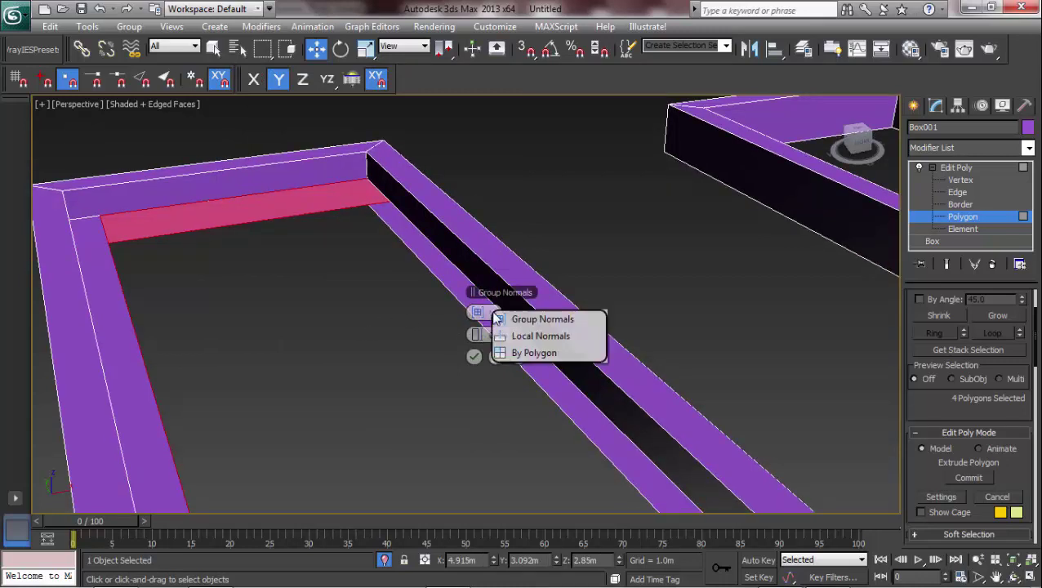
pyautogui.click(548, 336)
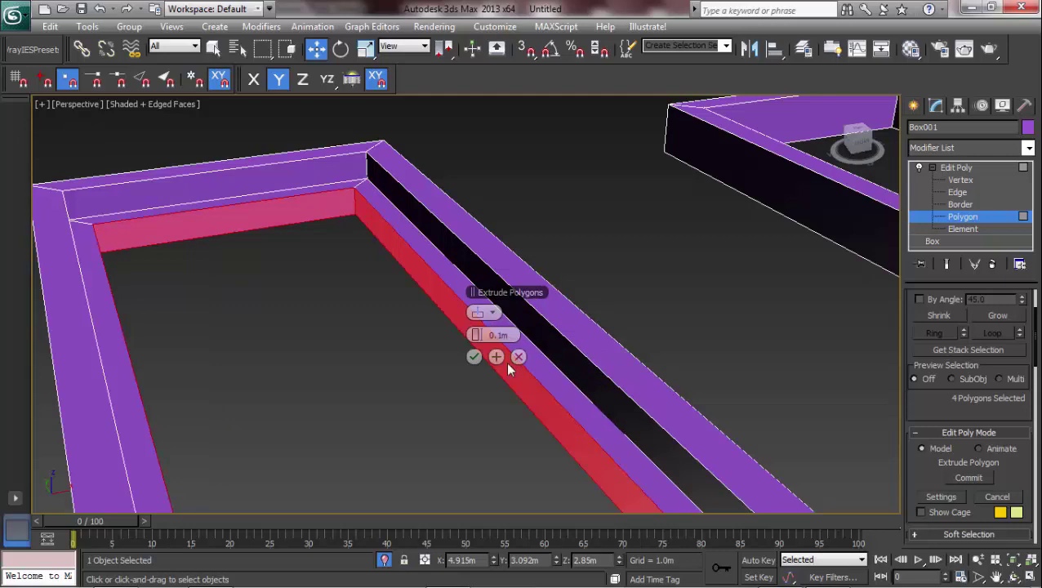
pyautogui.click(473, 357)
# - Leave polygon editing, end the isolation of the ceiling frames, and check the ceiling panels in the reference image
pyautogui.scroll(-8, 200, 212)
pyautogui.scroll(2, 405, 285)
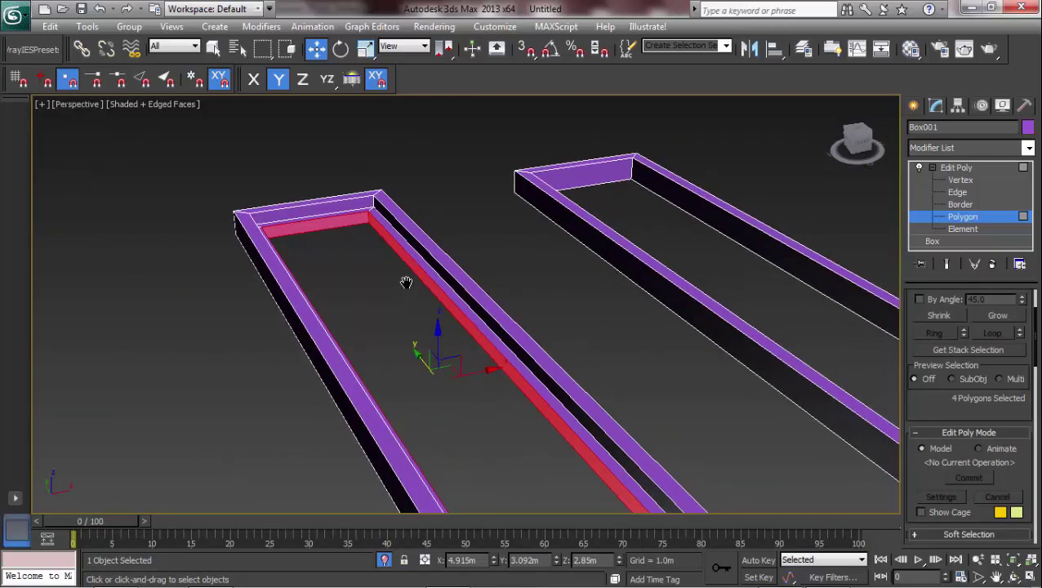
pyautogui.scroll(-4, 505, 317)
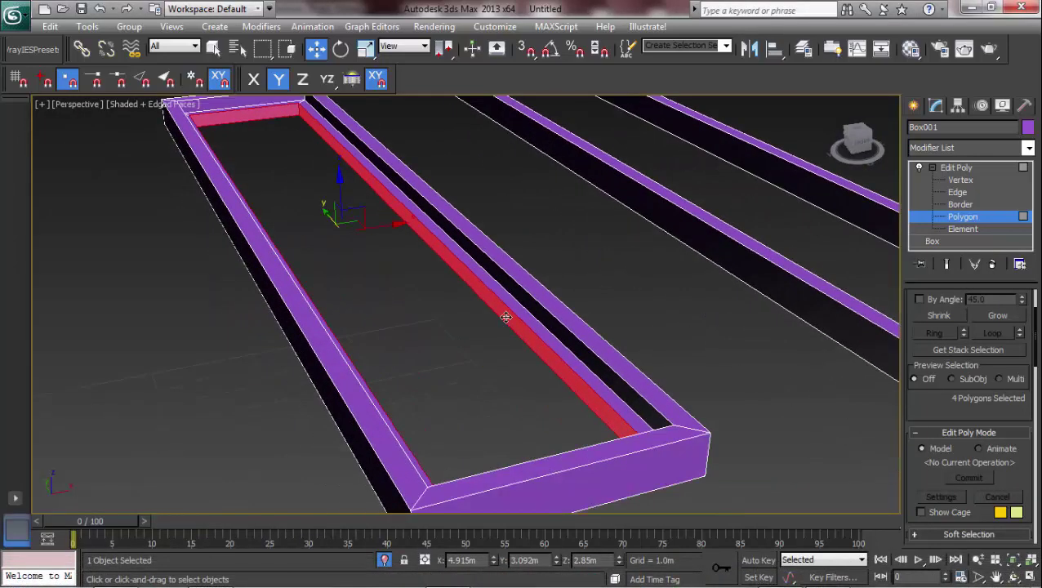
pyautogui.keyDown('alt'); pyautogui.moveTo(483, 337); pyautogui.dragTo(467, 334, button='middle'); pyautogui.keyUp('alt')
pyautogui.scroll(3, 500, 321)
pyautogui.moveTo(591, 282); pyautogui.dragTo(525, 296, button='middle')
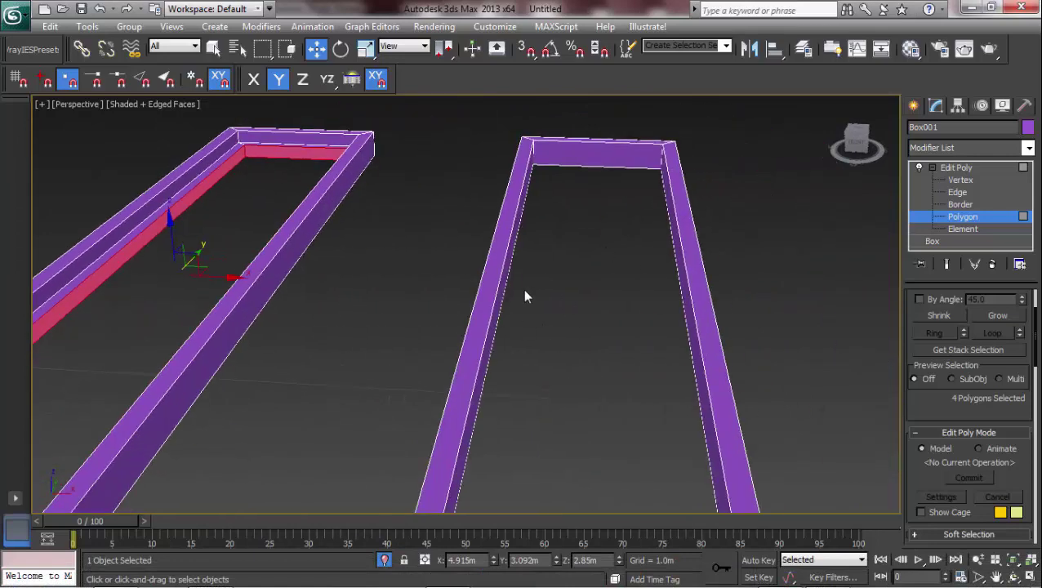
pyautogui.click(976, 217)
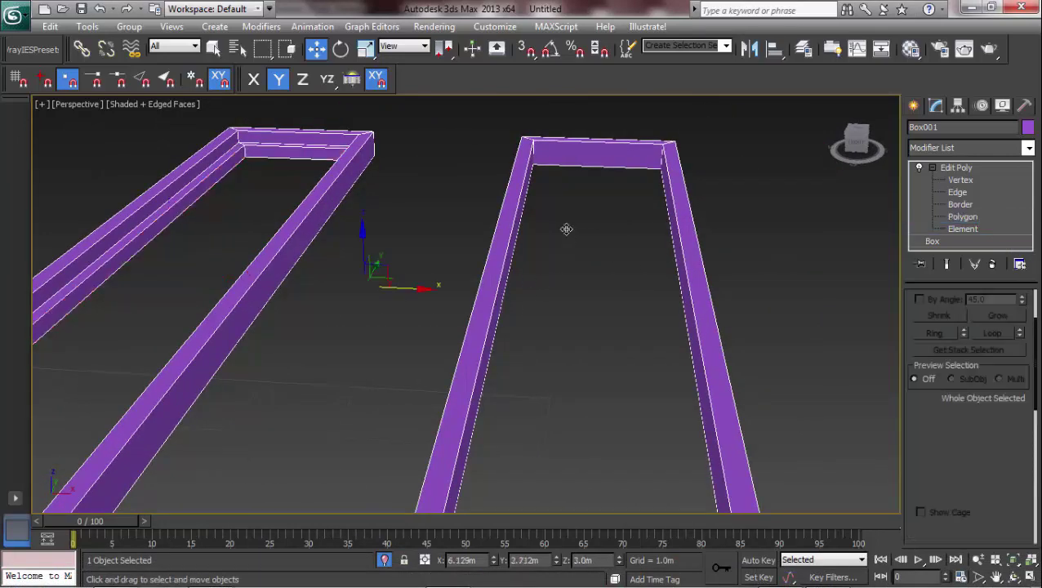
pyautogui.scroll(-5, 565, 228)
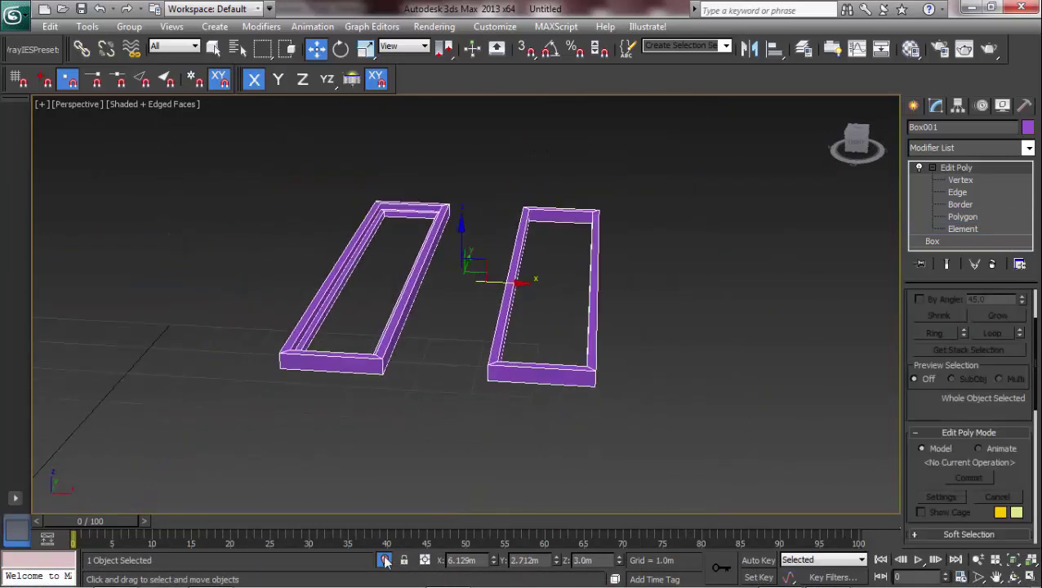
pyautogui.click(384, 560)
pyautogui.keyDown('alt'); pyautogui.moveTo(641, 385); pyautogui.dragTo(850, 433, button='middle'); pyautogui.keyUp('alt')
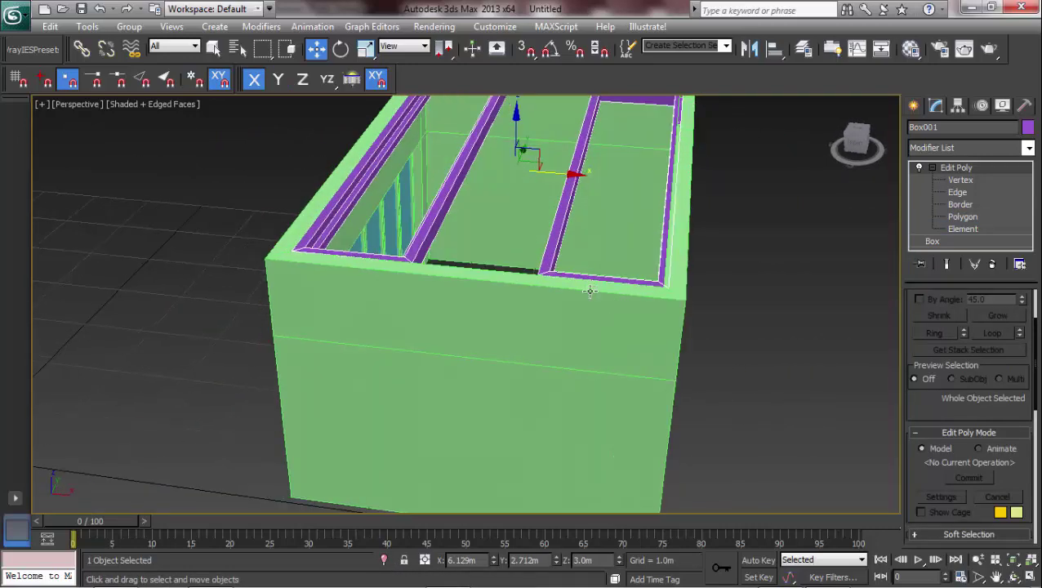
pyautogui.moveTo(591, 290); pyautogui.dragTo(575, 344, button='middle')
pyautogui.click(825, 574)
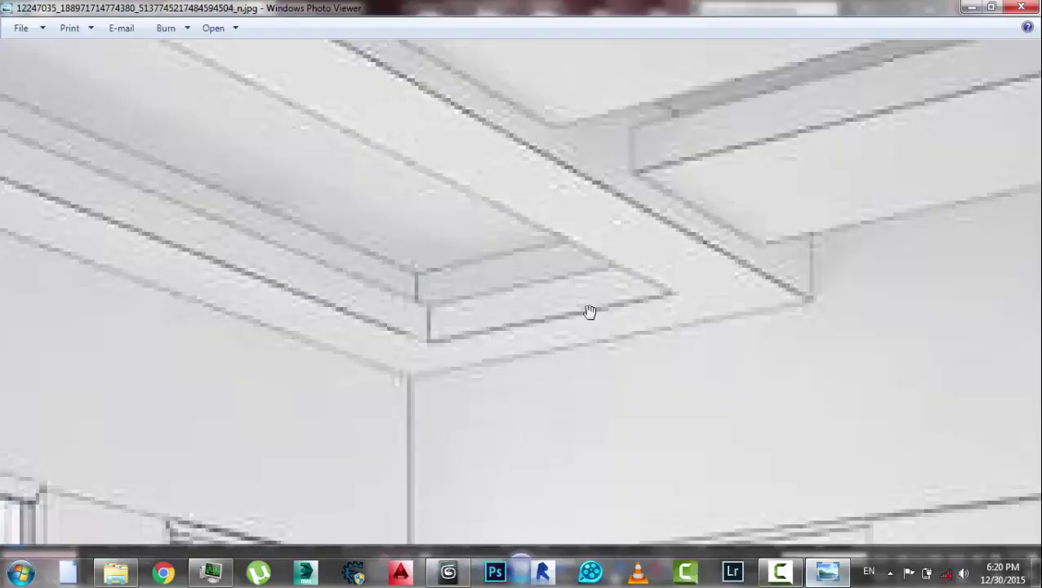
pyautogui.scroll(-4, 707, 242)
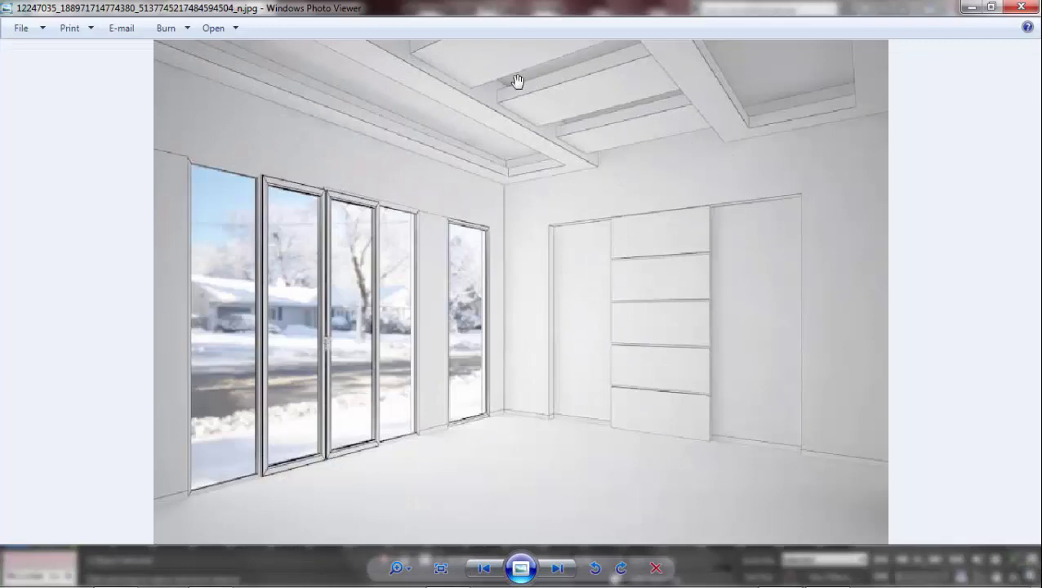
pyautogui.moveTo(525, 569)
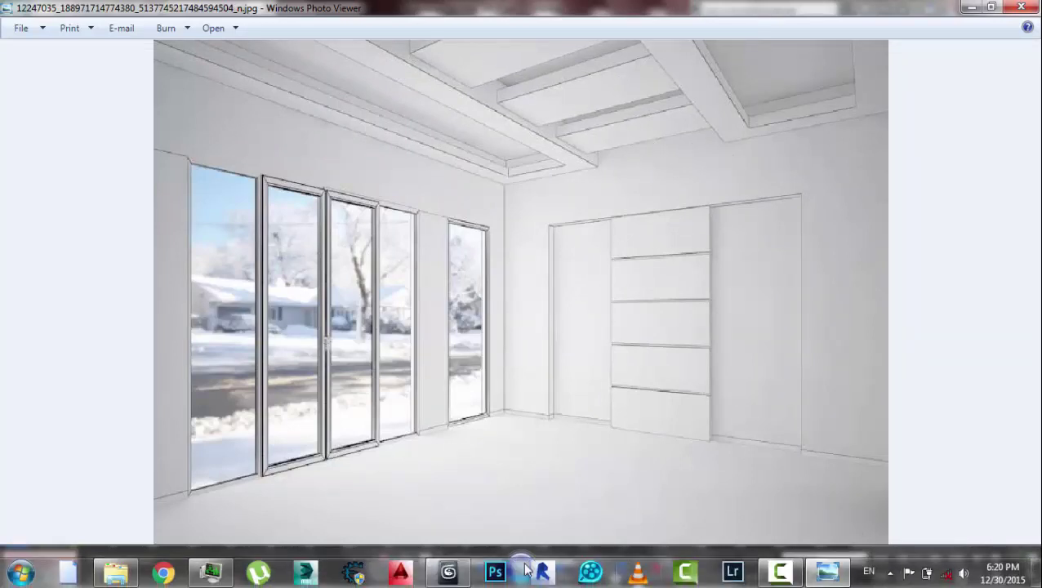
pyautogui.click(433, 576)
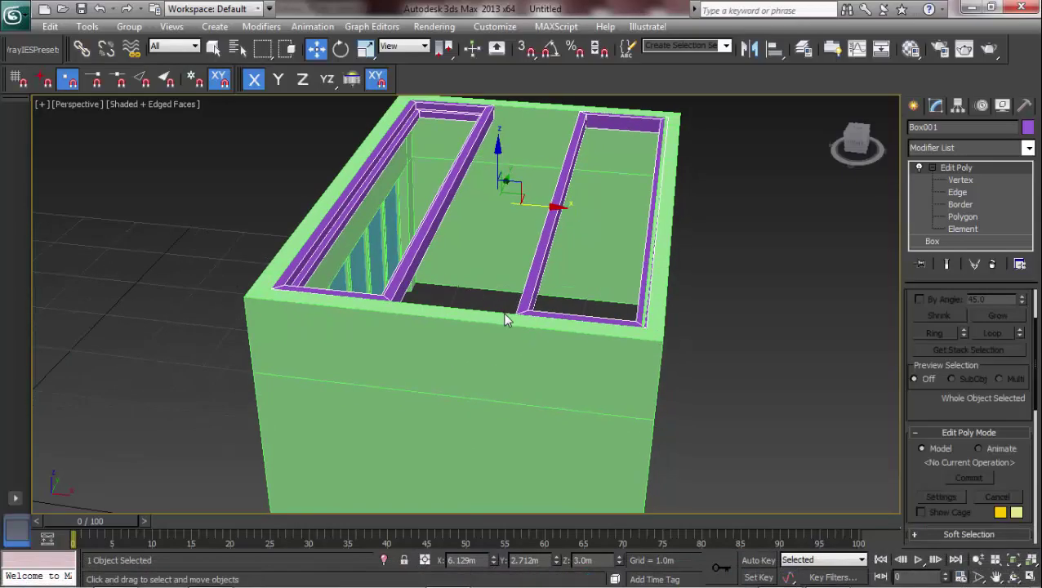
# - Start a standard box in the top view with AutoGrid turned off, framing the gap between the two ceiling frames
pyautogui.press('t')
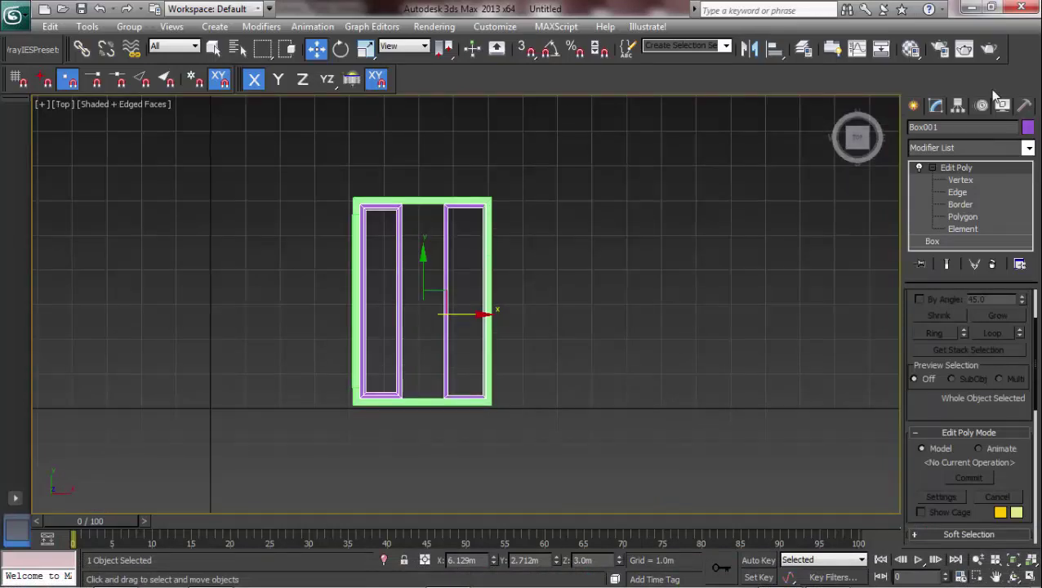
pyautogui.click(915, 107)
pyautogui.click(941, 205)
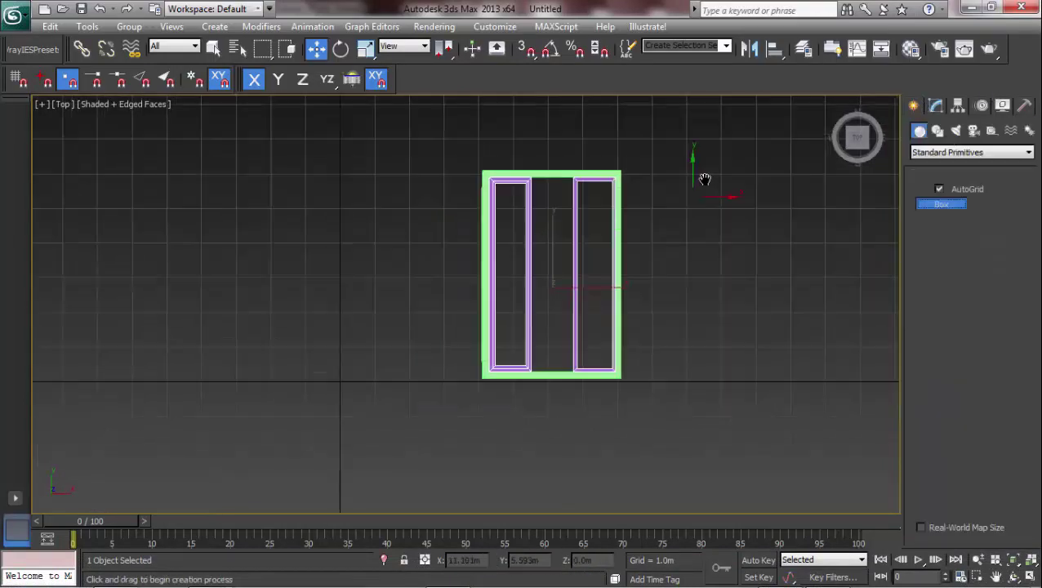
pyautogui.scroll(6, 645, 170)
pyautogui.scroll(2, 646, 170)
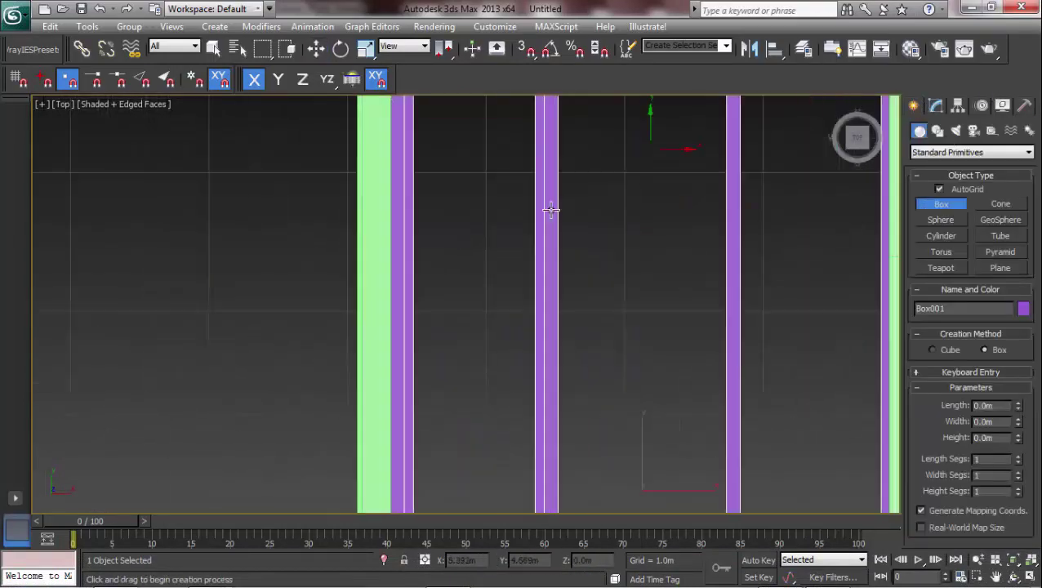
pyautogui.moveTo(608, 277); pyautogui.dragTo(491, 383, button='middle')
pyautogui.click(968, 189)
pyautogui.moveTo(615, 217); pyautogui.dragTo(604, 211, button='middle')
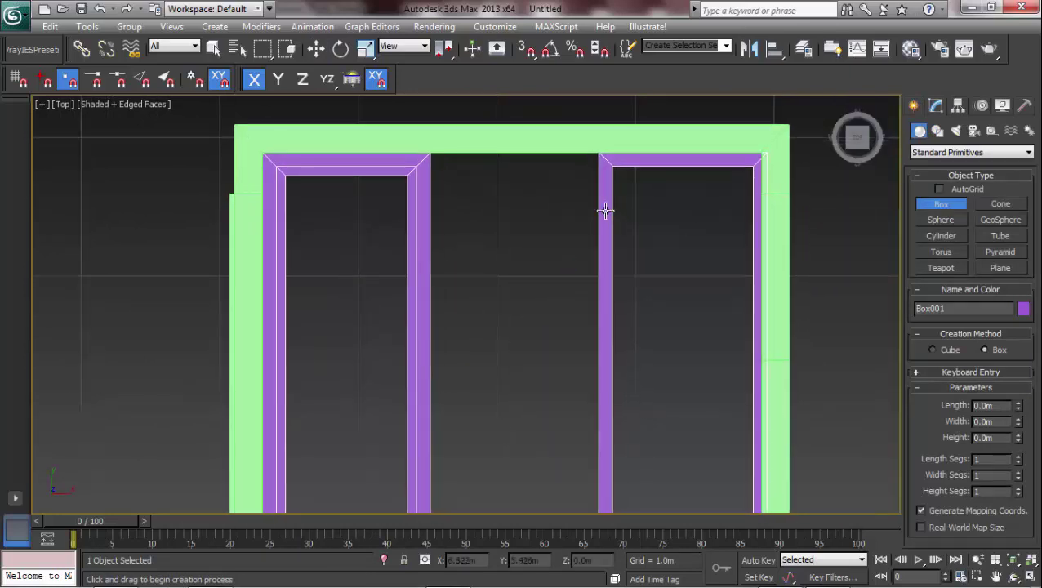
pyautogui.moveTo(594, 197); pyautogui.dragTo(434, 263)
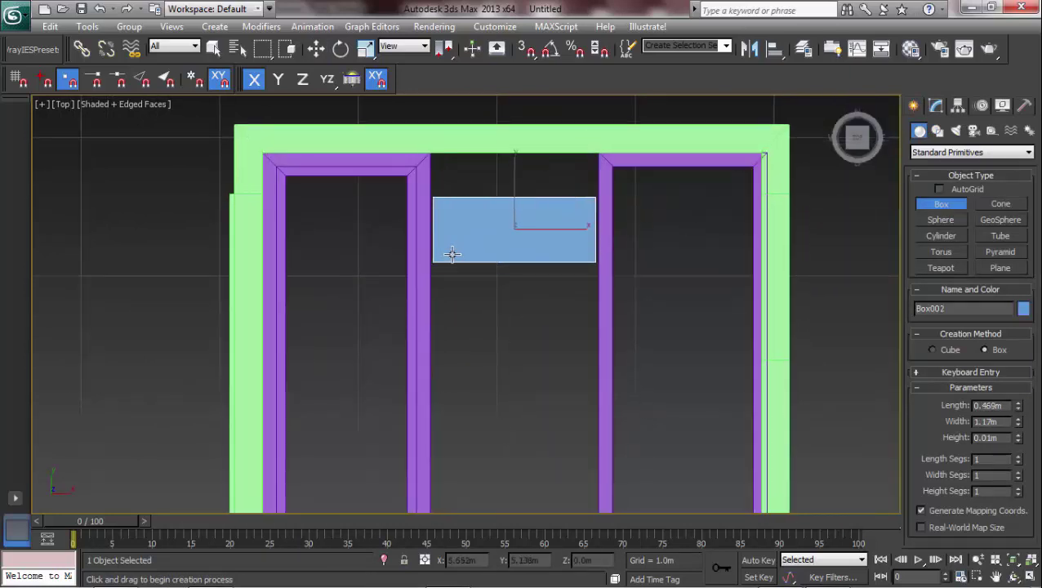
pyautogui.hotkey('ctrl', 'z')
pyautogui.click(936, 106)
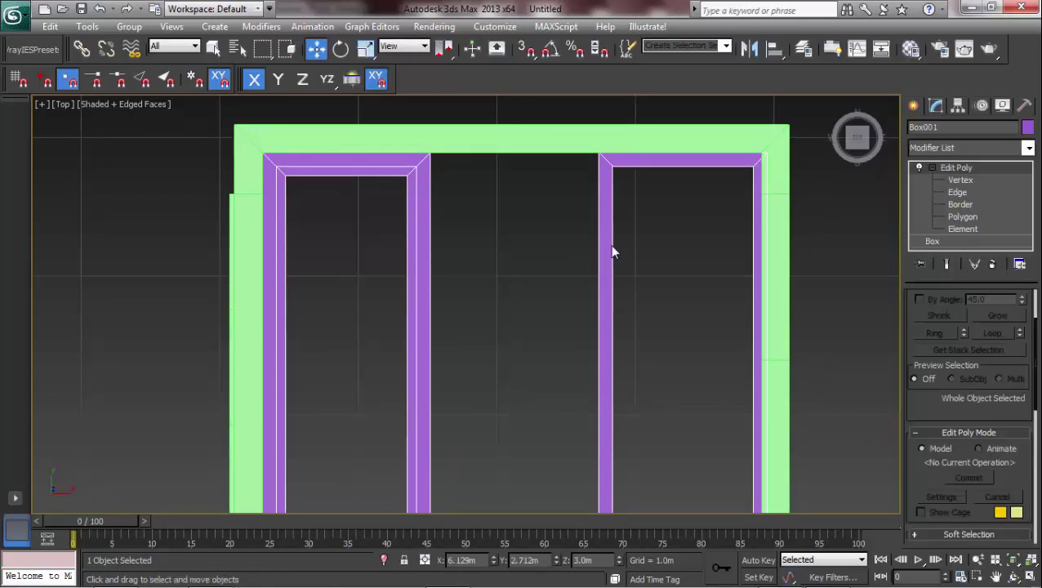
# - Create a box about 0.475 m long, 1.066 m wide and 0.133 m high between the two ceiling frames
pyautogui.click(913, 105)
pyautogui.click(956, 204)
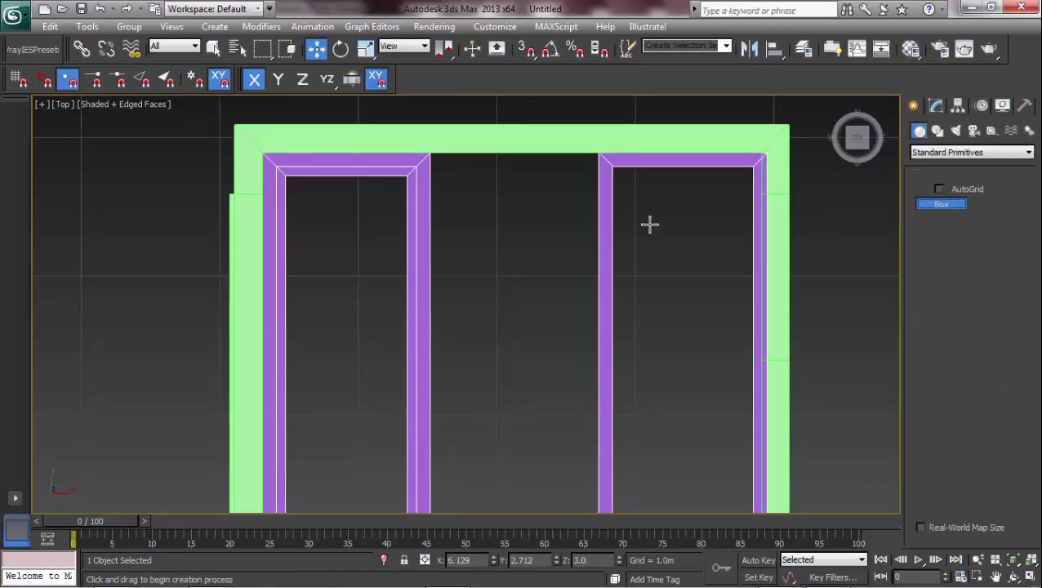
pyautogui.moveTo(588, 211); pyautogui.dragTo(441, 276)
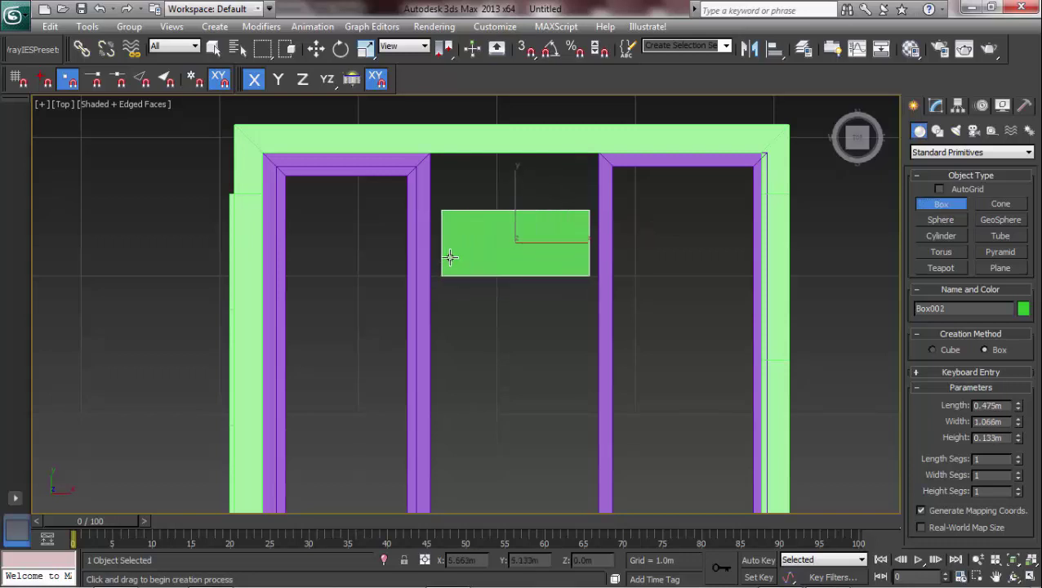
pyautogui.rightClick(776, 229)
pyautogui.click(934, 108)
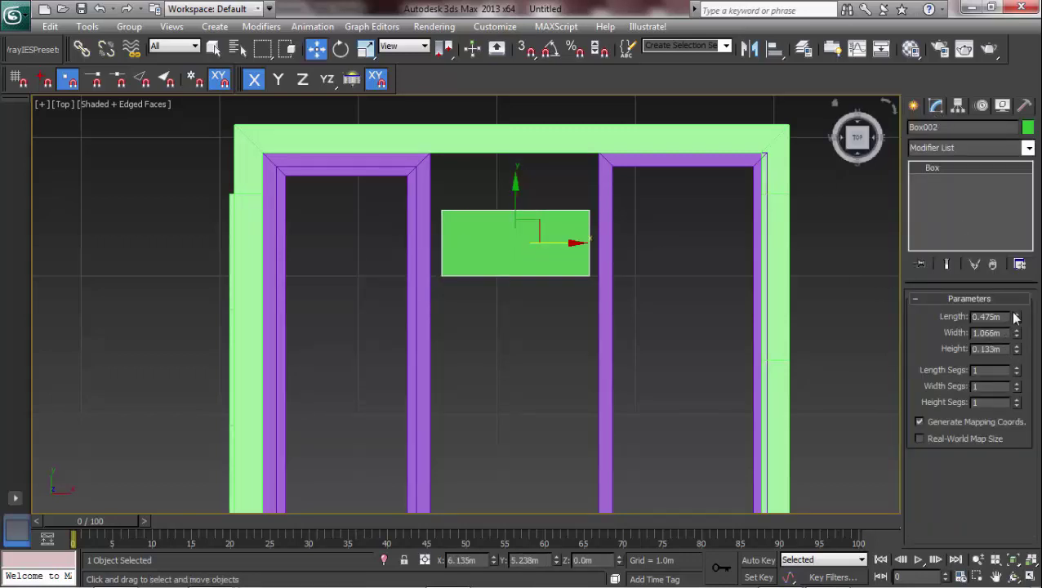
# - Set the new box's length to 0.5 m
pyautogui.moveTo(1017, 321)
pyautogui.mouseDown()
pyautogui.moveTo(1017, 155)
pyautogui.moveTo(1016, 302)
pyautogui.mouseUp()
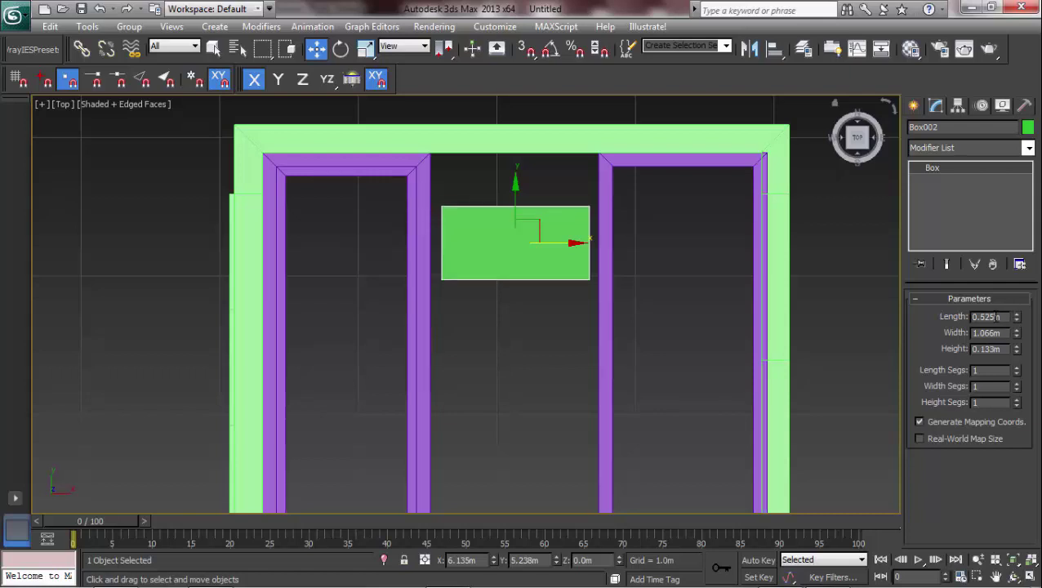
pyautogui.press('BackSpace')
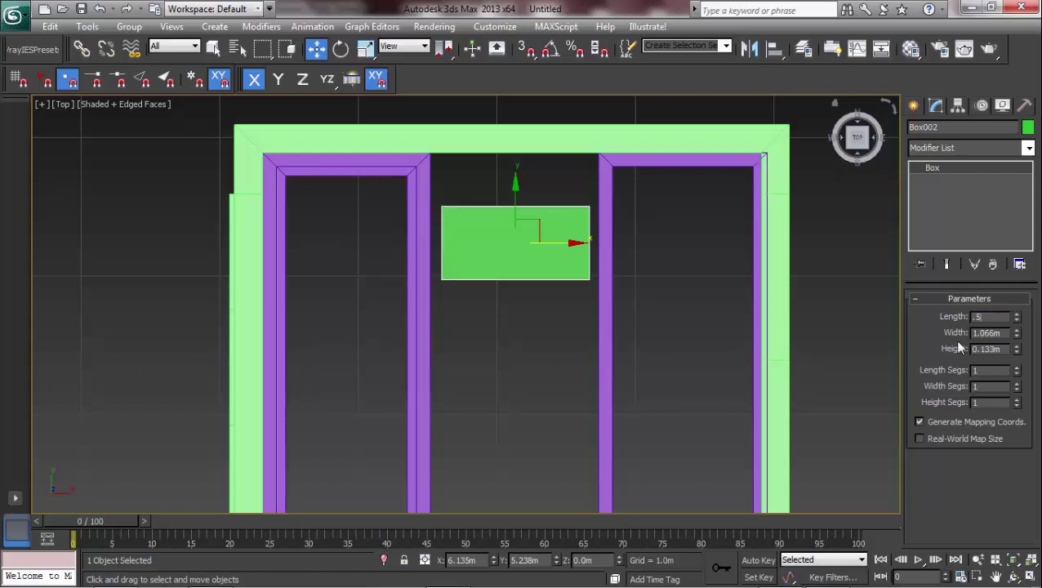
pyautogui.write('.5')
pyautogui.press('Return')
pyautogui.moveTo(710, 309); pyautogui.dragTo(719, 312, button='middle')
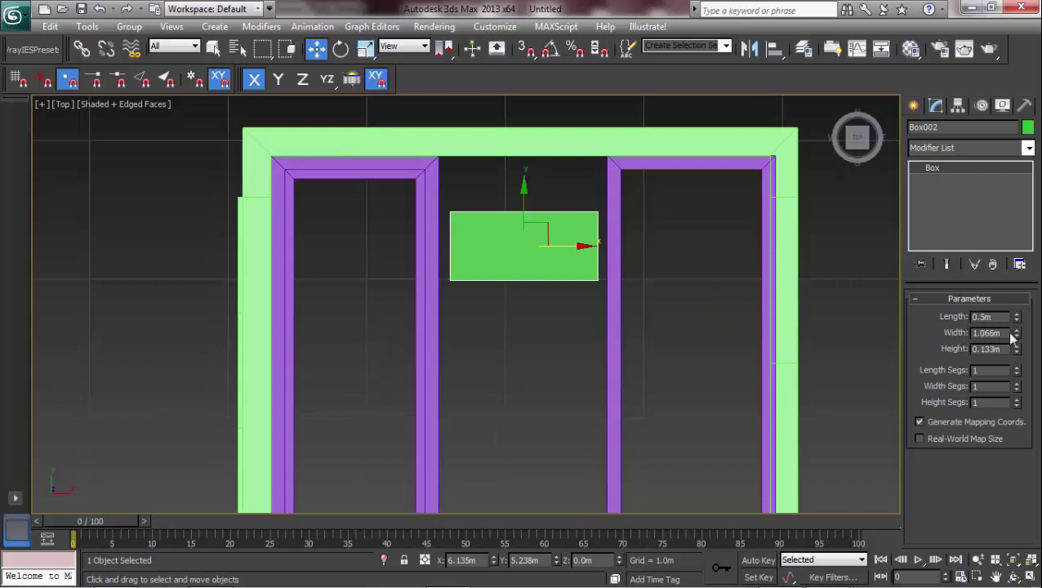
# - Widen the box to about 1.205 m to span the gap between the ceiling frames and set its height to 0.2 m
pyautogui.moveTo(1018, 334); pyautogui.dragTo(1012, 319)
pyautogui.moveTo(628, 260); pyautogui.dragTo(646, 292, button='middle')
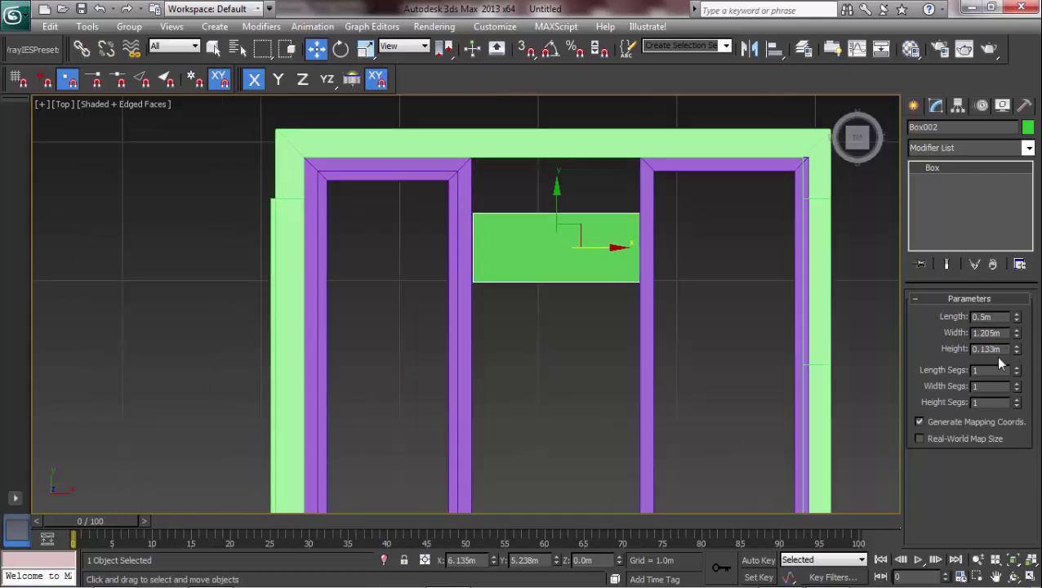
pyautogui.write('.')
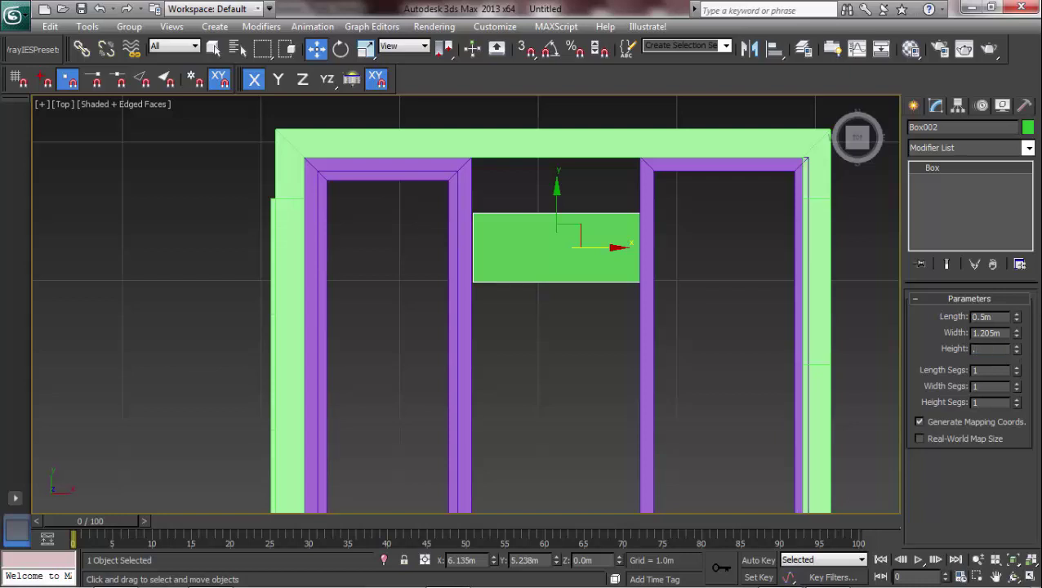
pyautogui.write('2')
pyautogui.press('Return')
# - Add an Edit Poly modifier to the box and enter vertex editing
pyautogui.scroll(2, 645, 245)
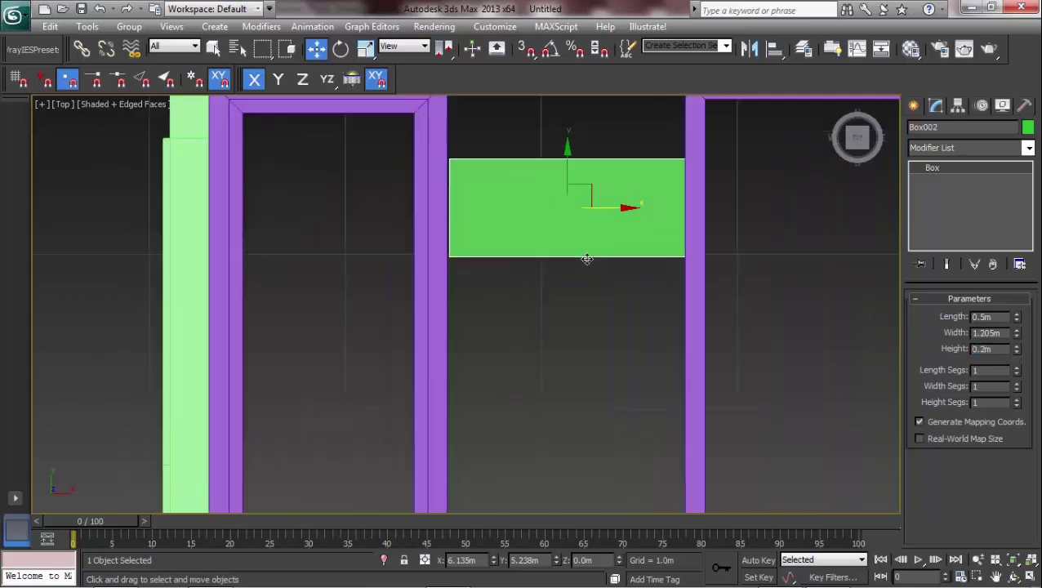
pyautogui.scroll(1, 586, 259)
pyautogui.click(974, 148)
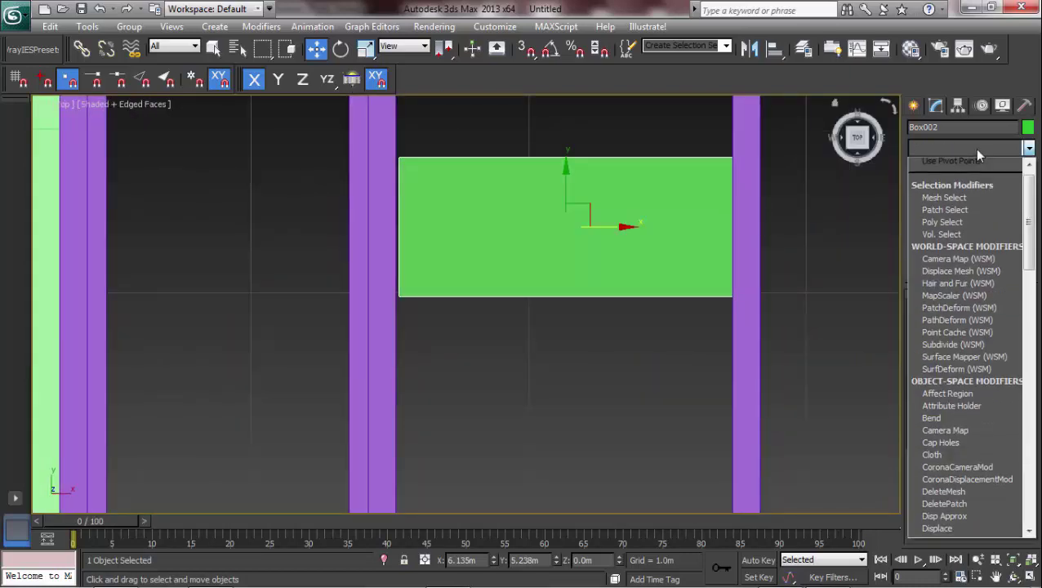
pyautogui.scroll(-10, 968, 180)
pyautogui.click(943, 202)
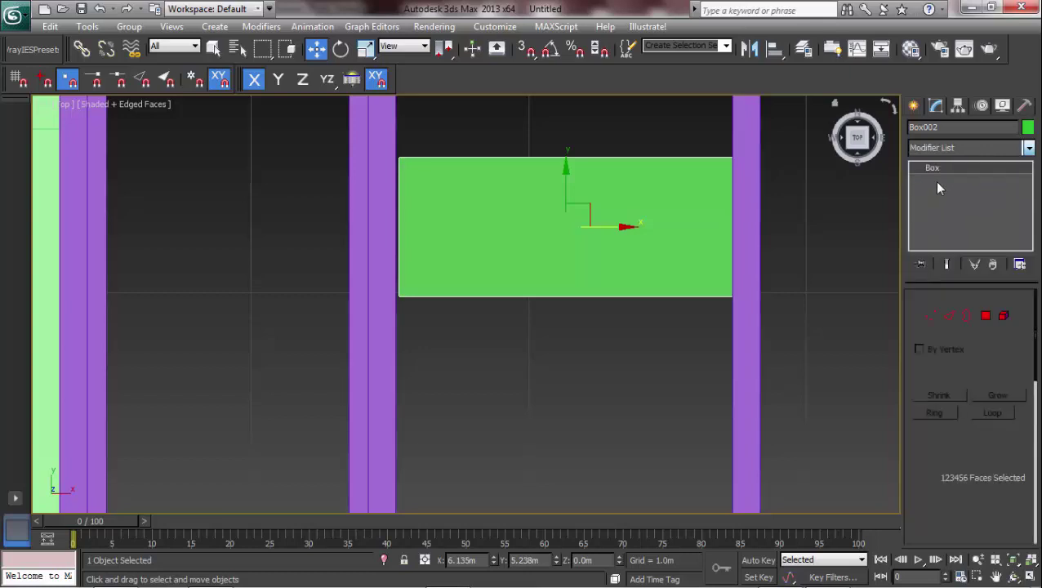
pyautogui.click(933, 169)
pyautogui.click(959, 181)
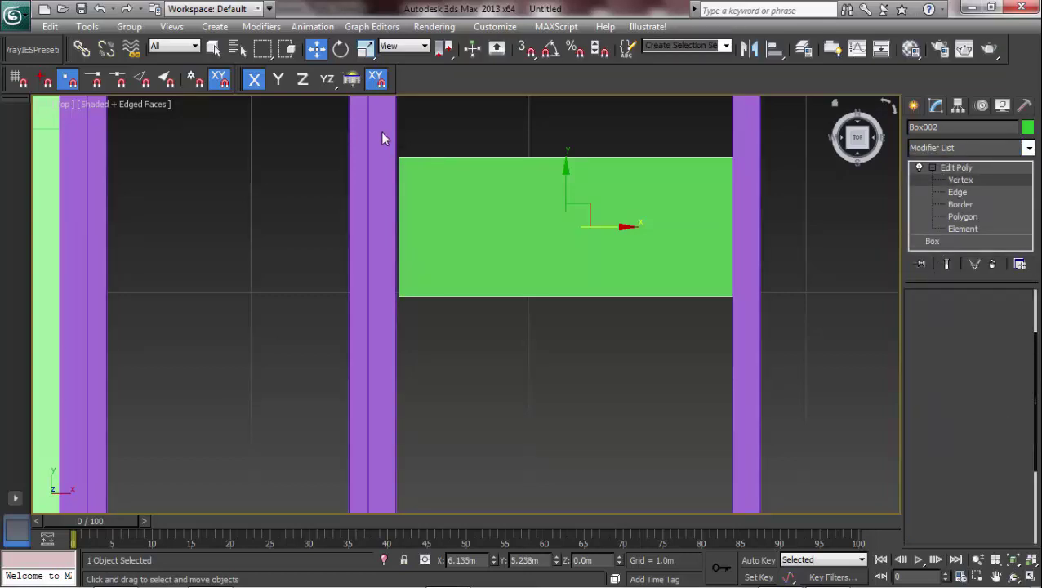
# - Move the vertices at both ends of the box along X to meet the sides of the adjoining ceiling frames
pyautogui.moveTo(398, 126); pyautogui.dragTo(462, 327)
pyautogui.moveTo(467, 317); pyautogui.dragTo(500, 346, button='middle')
pyautogui.moveTo(504, 273); pyautogui.dragTo(504, 273)
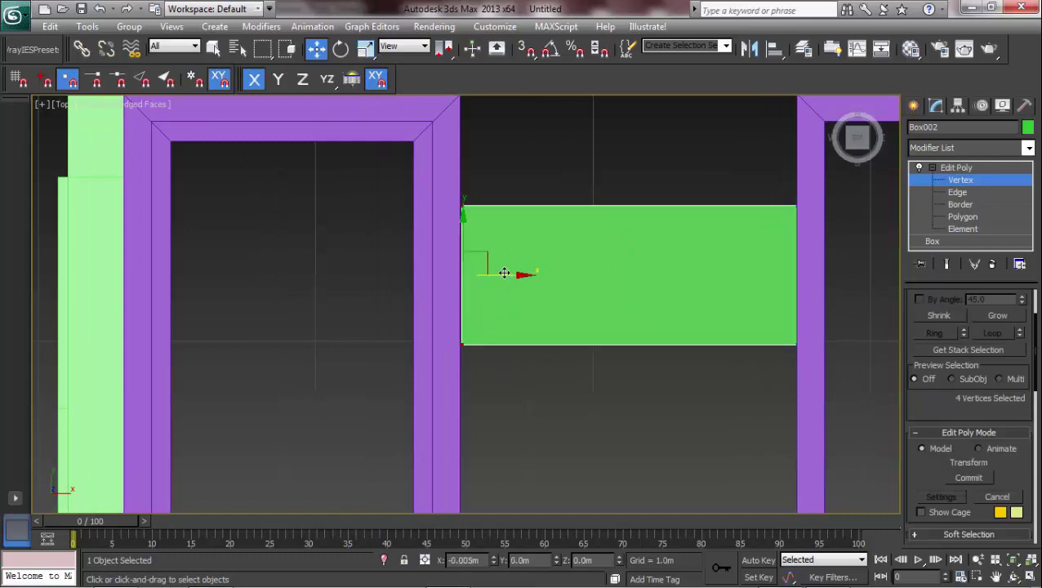
pyautogui.moveTo(739, 186); pyautogui.dragTo(538, 218, button='middle')
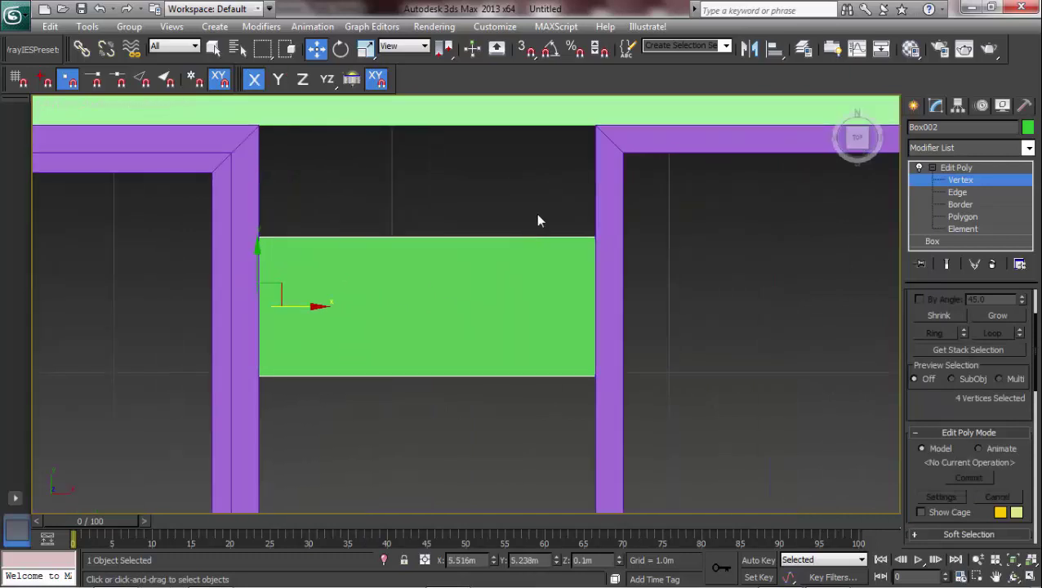
pyautogui.moveTo(631, 308); pyautogui.dragTo(629, 310)
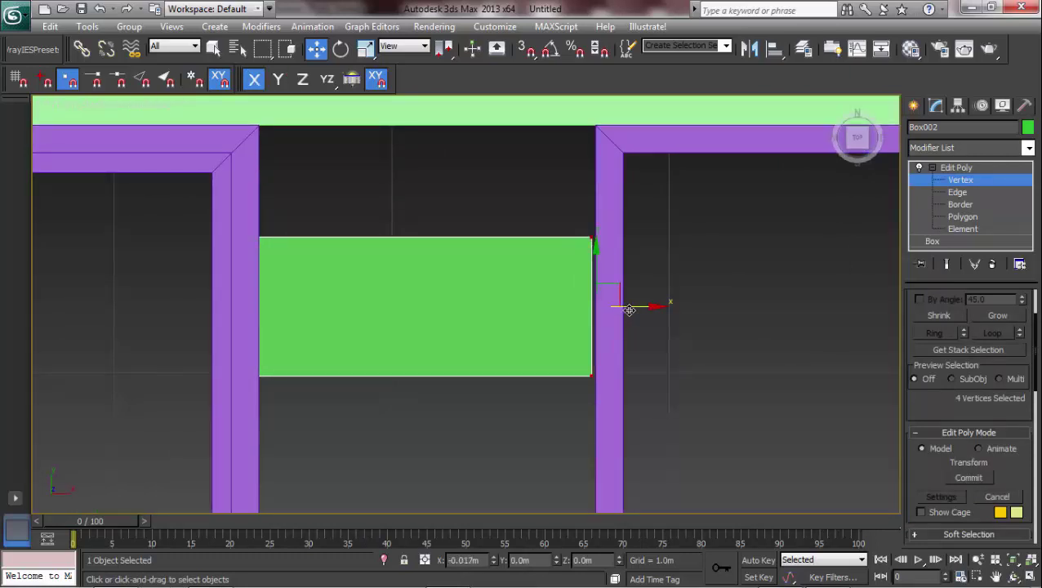
# - Select the four Y-direction edges at the two ends of the box and isolate it
pyautogui.click(971, 193)
pyautogui.moveTo(669, 281); pyautogui.dragTo(665, 279, button='middle')
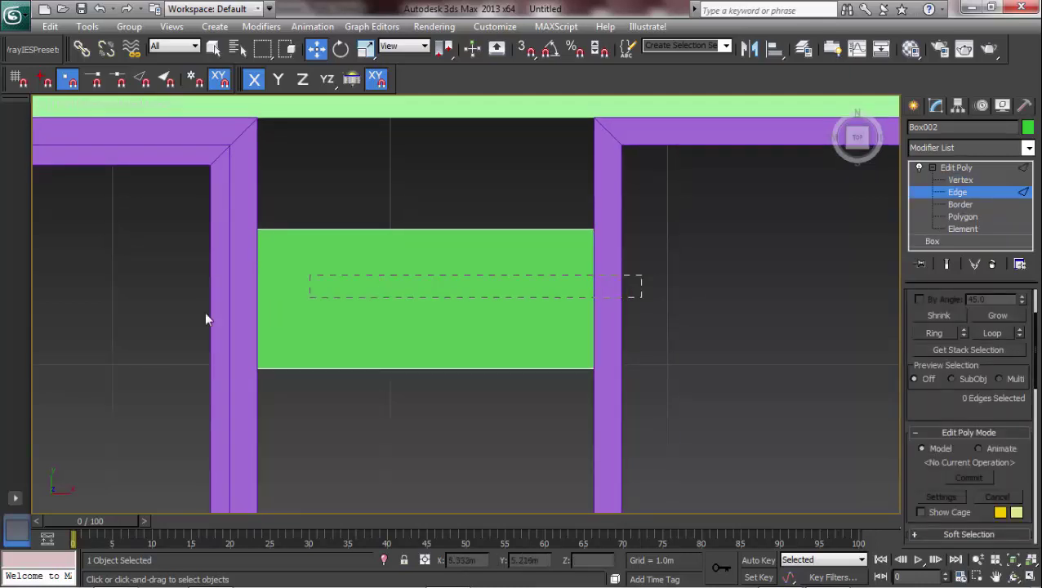
pyautogui.moveTo(206, 320); pyautogui.dragTo(197, 315)
pyautogui.scroll(-2, 406, 400)
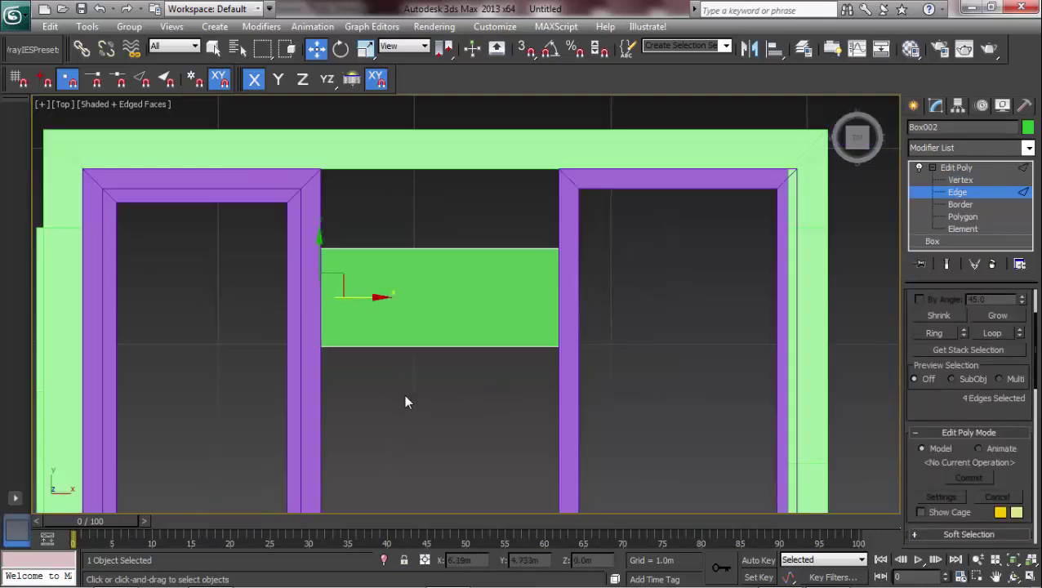
pyautogui.moveTo(404, 377); pyautogui.dragTo(405, 357, button='middle')
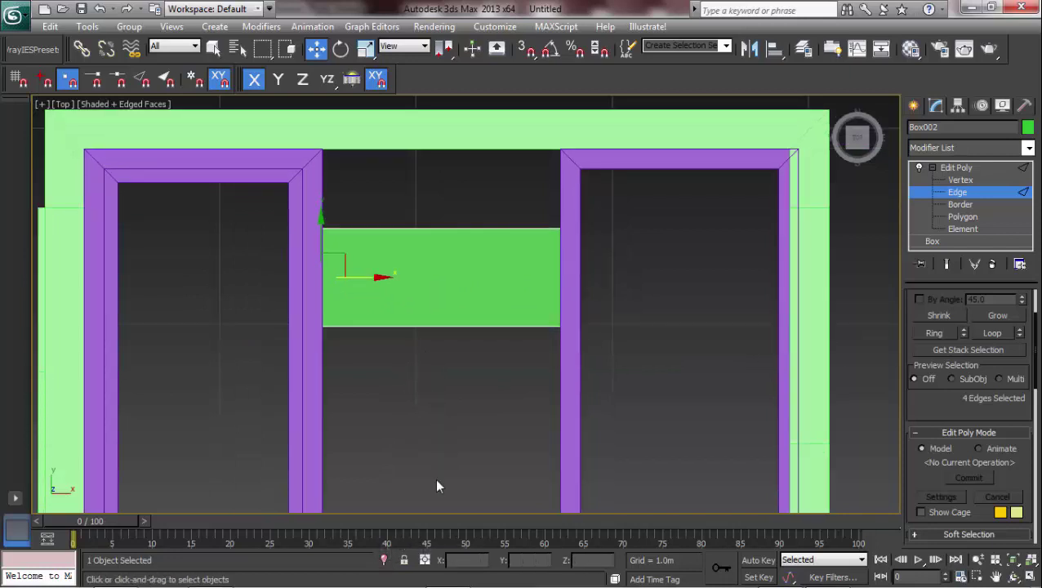
pyautogui.moveTo(439, 441); pyautogui.dragTo(442, 415, button='middle')
pyautogui.press('2')
pyautogui.moveTo(833, 564)
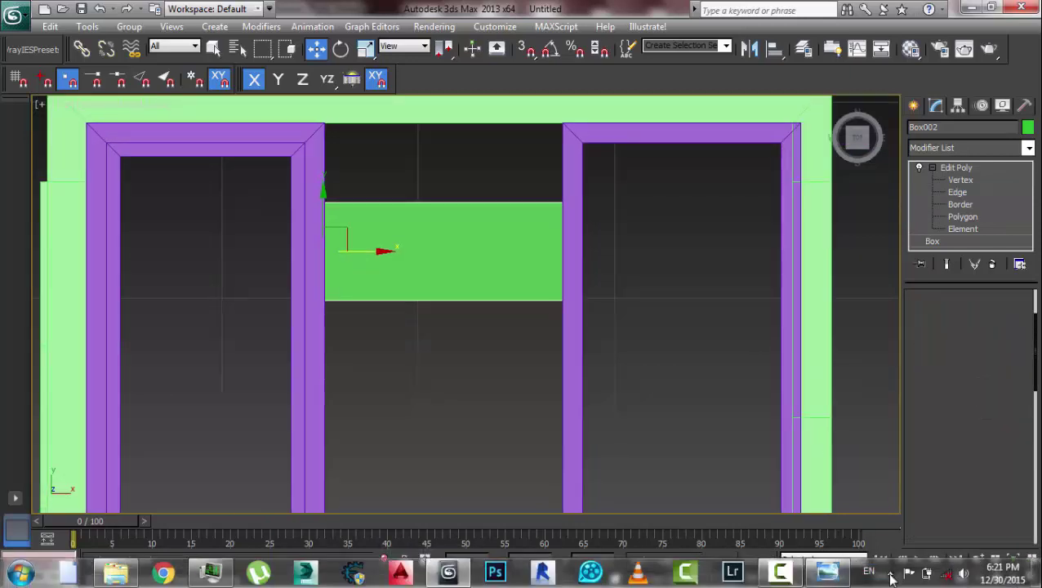
pyautogui.press('2')
pyautogui.press('z')
# - Disable the f.lux screen tinting until sunrise
pyautogui.click(890, 571)
pyautogui.rightClick(889, 495)
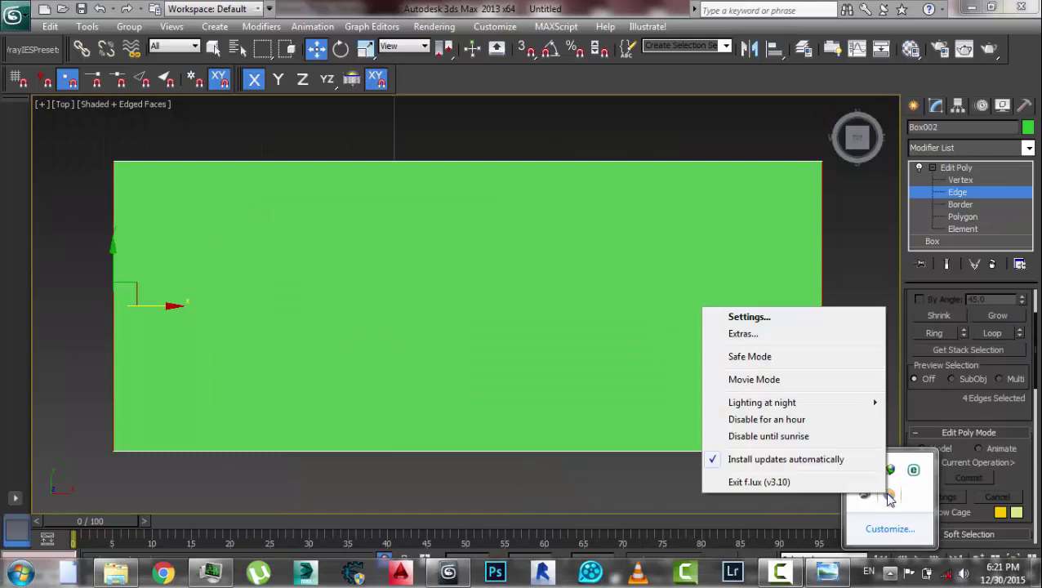
pyautogui.click(823, 436)
# - Reduce the base box's height to 0.1 m beneath the Edit Poly modifier, viewing it in perspective
pyautogui.scroll(-1, 460, 328)
pyautogui.moveTo(552, 310); pyautogui.dragTo(462, 341, button='middle')
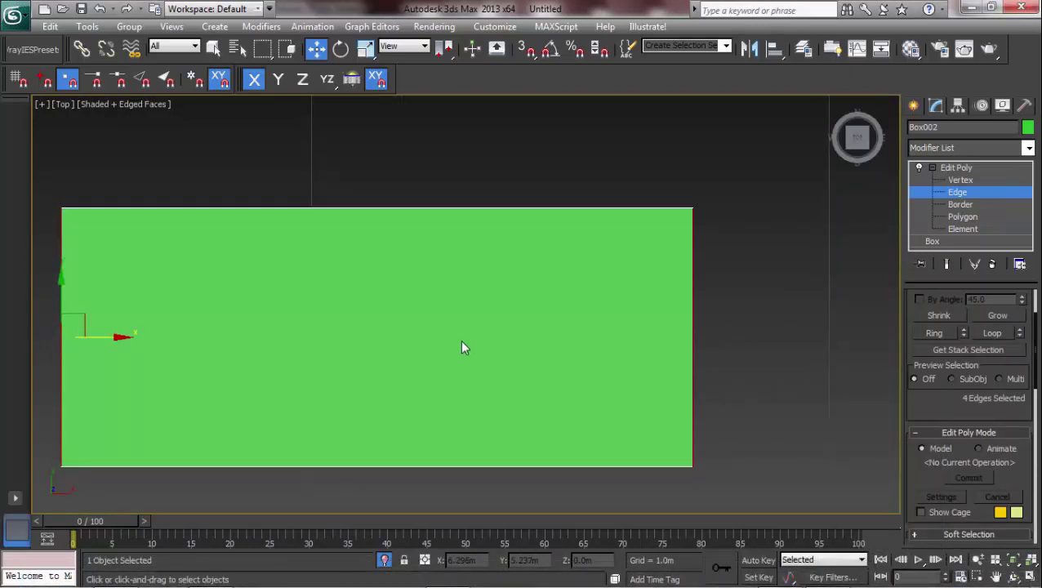
pyautogui.press('p')
pyautogui.keyDown('alt'); pyautogui.moveTo(375, 380); pyautogui.dragTo(501, 308, button='middle'); pyautogui.keyUp('alt')
pyautogui.keyDown('alt'); pyautogui.moveTo(490, 390); pyautogui.dragTo(515, 368, button='middle'); pyautogui.keyUp('alt')
pyautogui.click(932, 241)
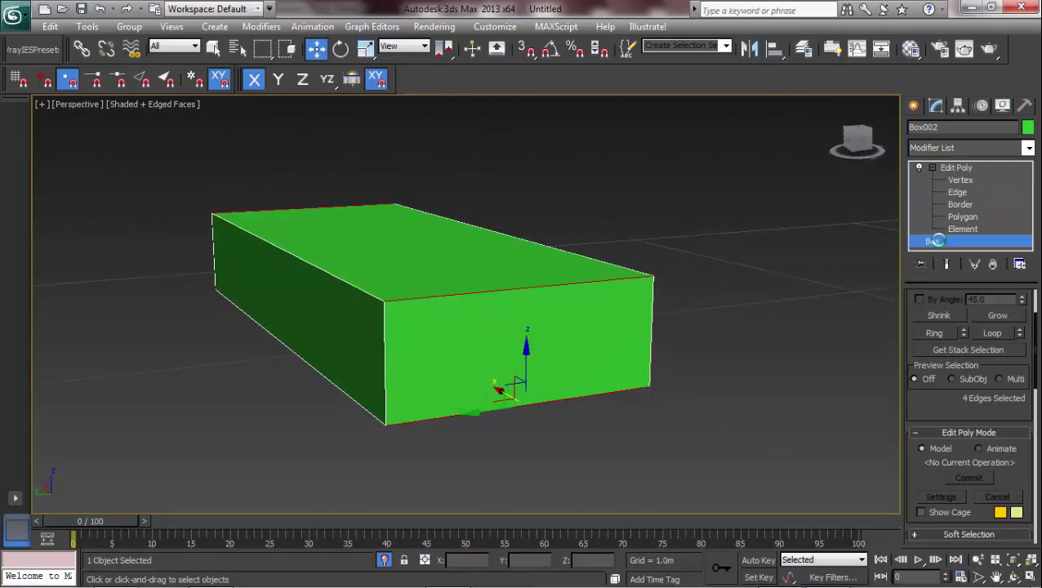
pyautogui.click(589, 344)
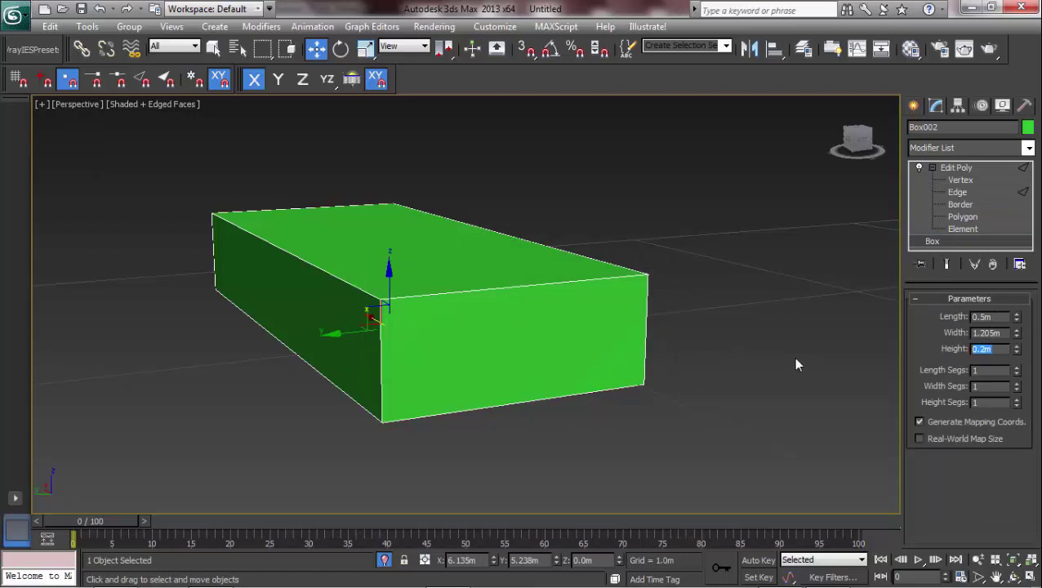
pyautogui.write('.')
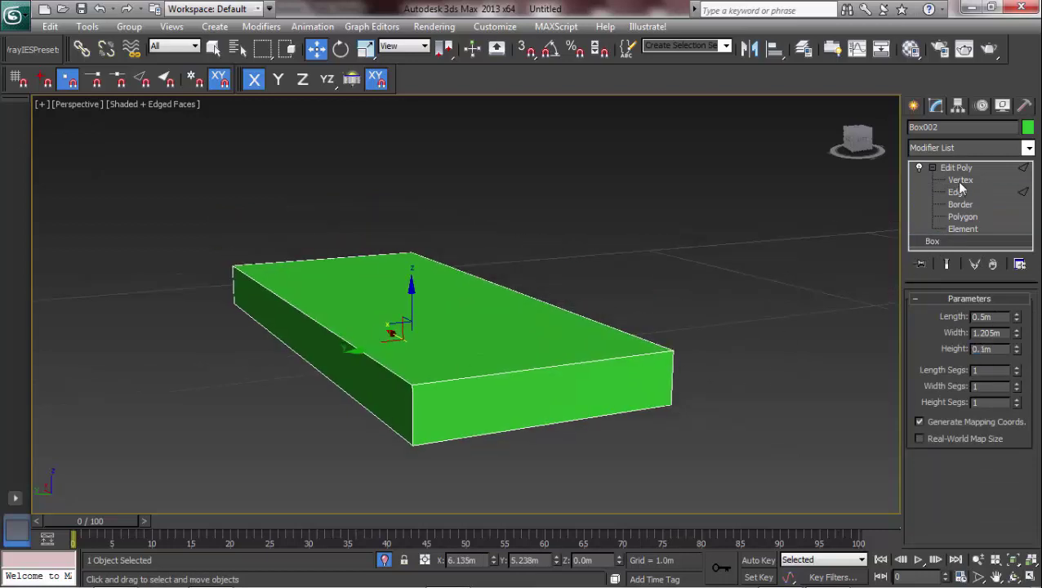
# - Return to edge editing and connect the selected end edges with one segment running lengthwise through the middle of the box
pyautogui.click(964, 173)
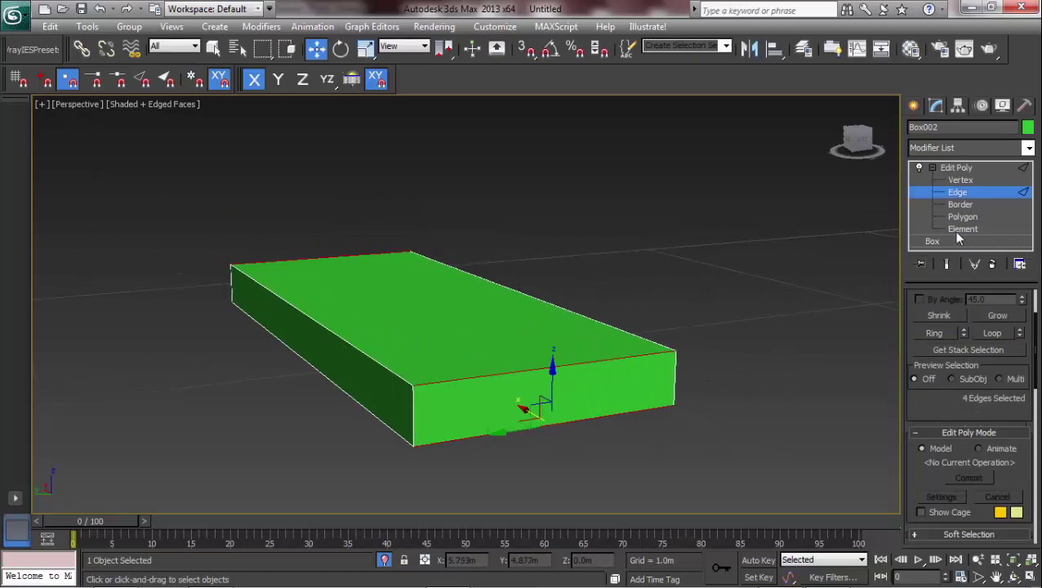
pyautogui.keyDown('alt'); pyautogui.moveTo(678, 331); pyautogui.dragTo(505, 340, button='middle'); pyautogui.keyUp('alt')
pyautogui.rightClick(507, 341)
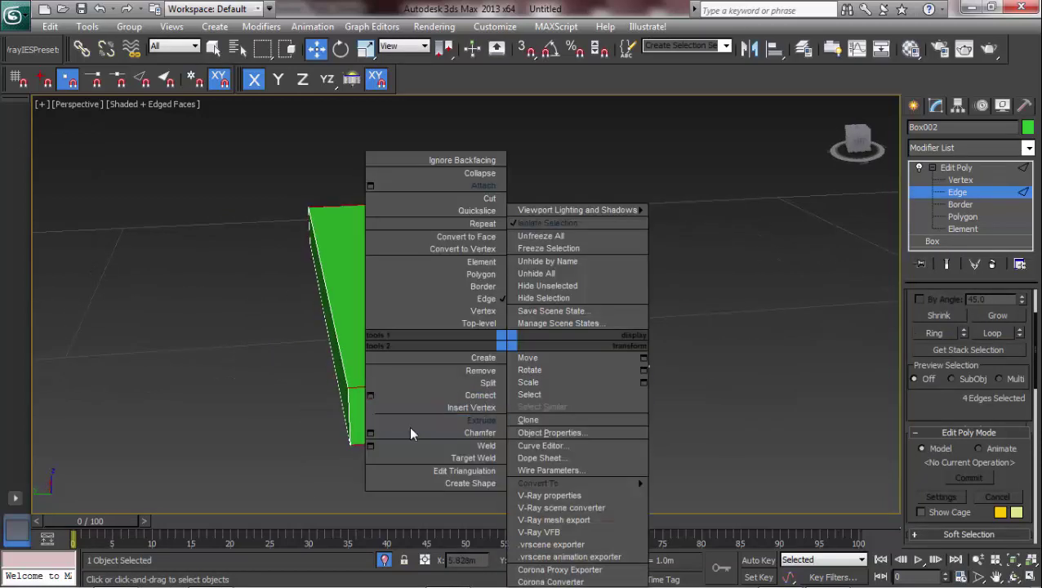
pyautogui.click(371, 394)
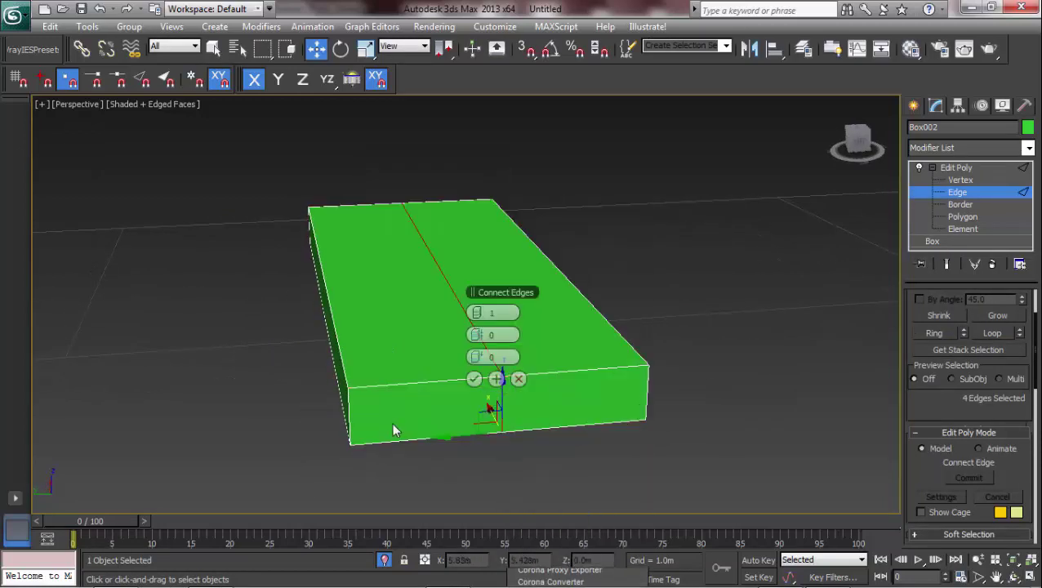
pyautogui.click(474, 380)
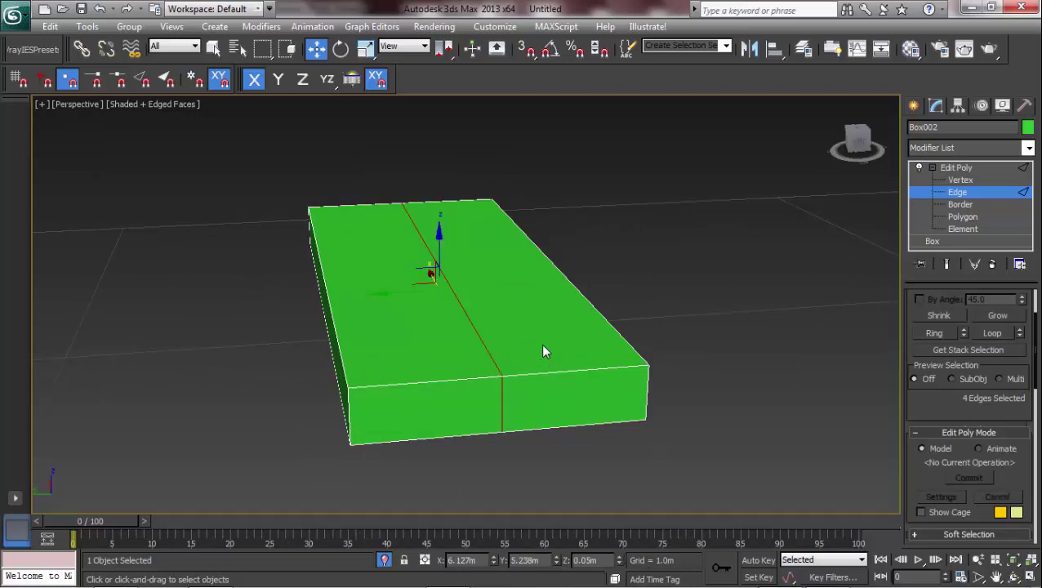
# - Chamfer the middle edge loop by about 0.08 m to form a central strip
pyautogui.rightClick(539, 342)
pyautogui.click(402, 433)
pyautogui.moveTo(482, 312); pyautogui.dragTo(482, 301)
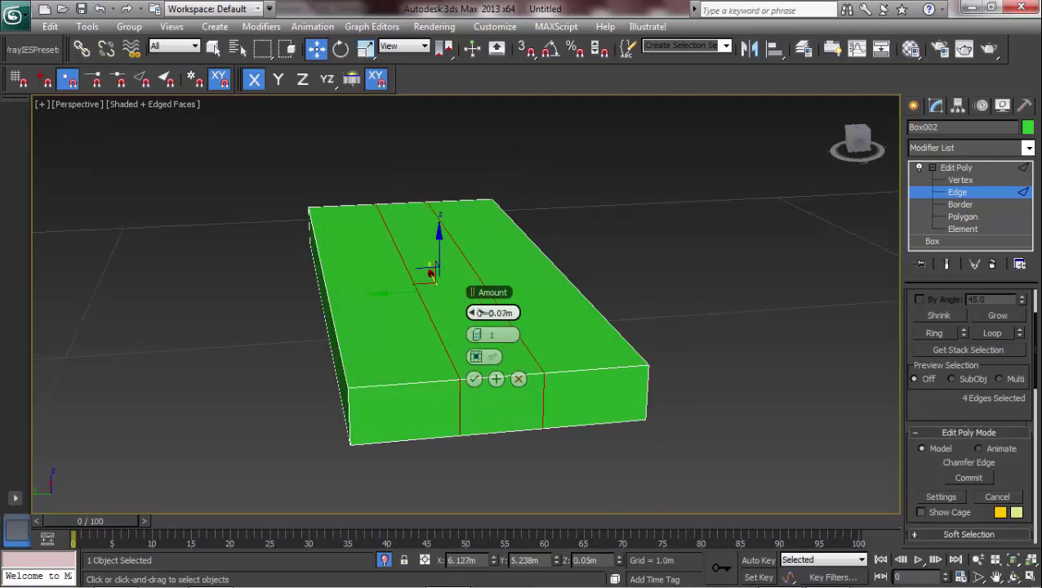
pyautogui.click(474, 379)
# - Extrude the central strip's top polygon upward by 0.1 m
pyautogui.click(963, 216)
pyautogui.click(477, 302)
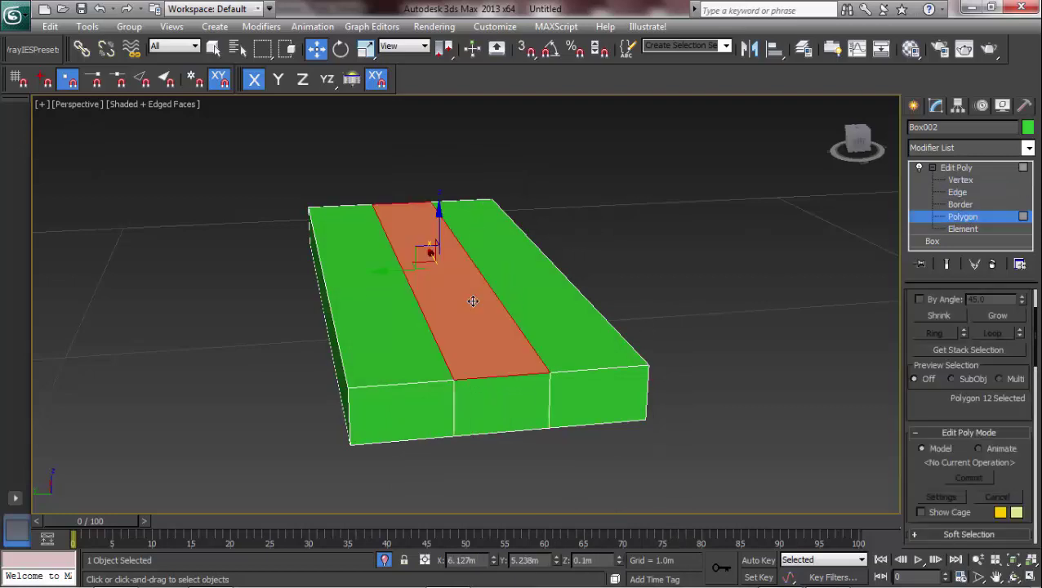
pyautogui.rightClick(482, 313)
pyautogui.click(356, 348)
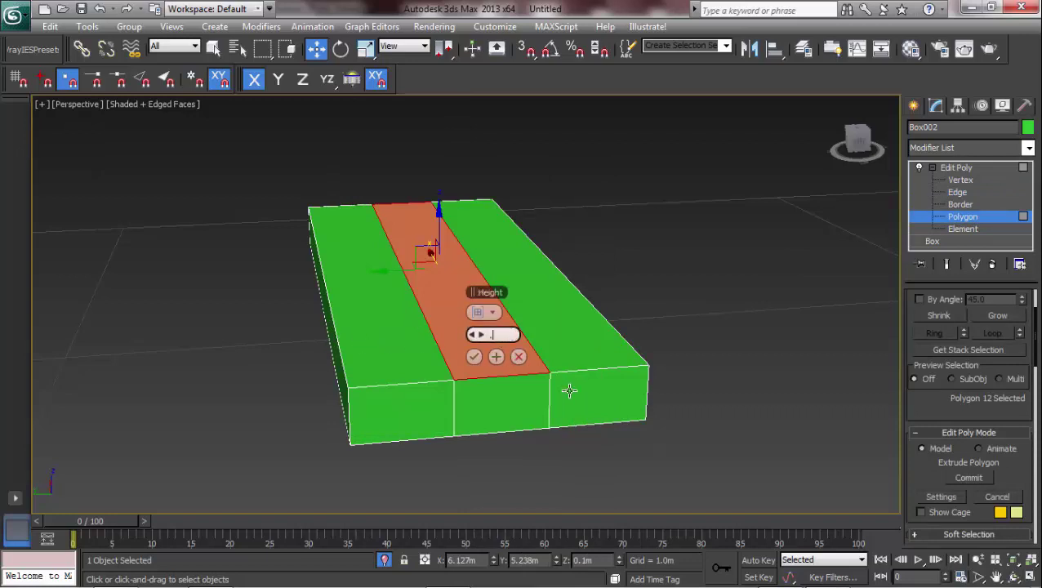
pyautogui.press('Return')
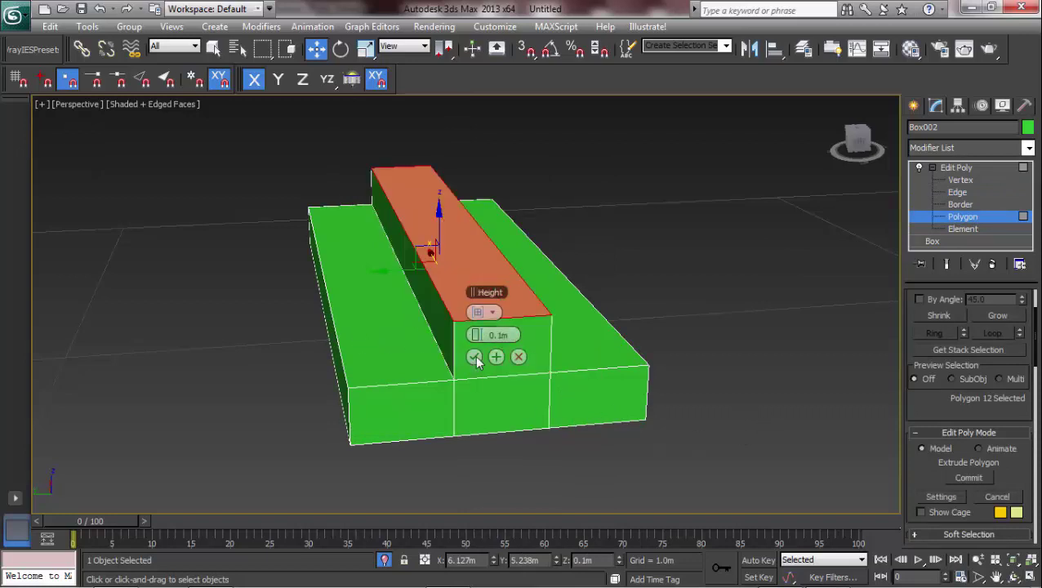
pyautogui.click(474, 357)
# - Leave polygon editing, end the isolation, and raise the stepped panel to about 2.919 m in Z between the ceiling frames
pyautogui.keyDown('alt'); pyautogui.moveTo(490, 365); pyautogui.dragTo(664, 388, button='middle'); pyautogui.keyUp('alt')
pyautogui.click(968, 217)
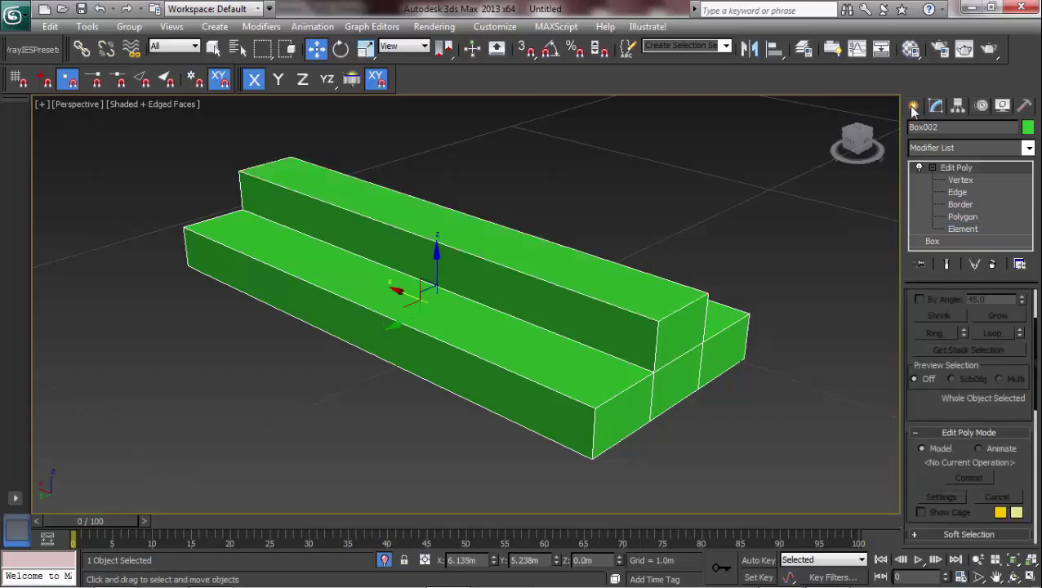
pyautogui.click(914, 106)
pyautogui.keyDown('alt'); pyautogui.moveTo(633, 315); pyautogui.dragTo(532, 327, button='middle'); pyautogui.keyUp('alt')
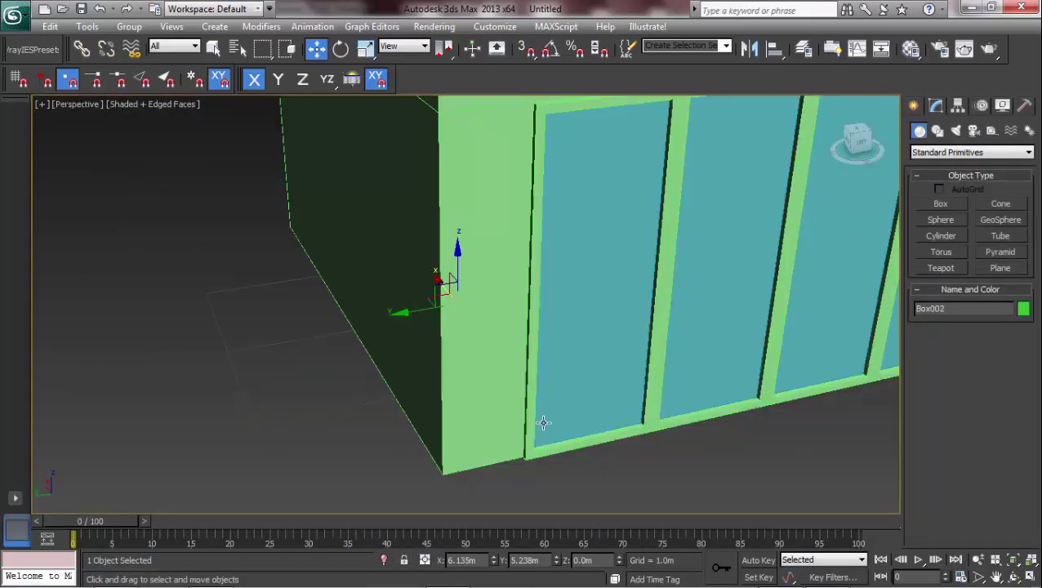
pyautogui.keyDown('alt'); pyautogui.moveTo(623, 428); pyautogui.dragTo(476, 300, button='middle'); pyautogui.keyUp('alt')
pyautogui.moveTo(463, 274); pyautogui.dragTo(463, 180)
pyautogui.press('z')
pyautogui.scroll(-3, 523, 281)
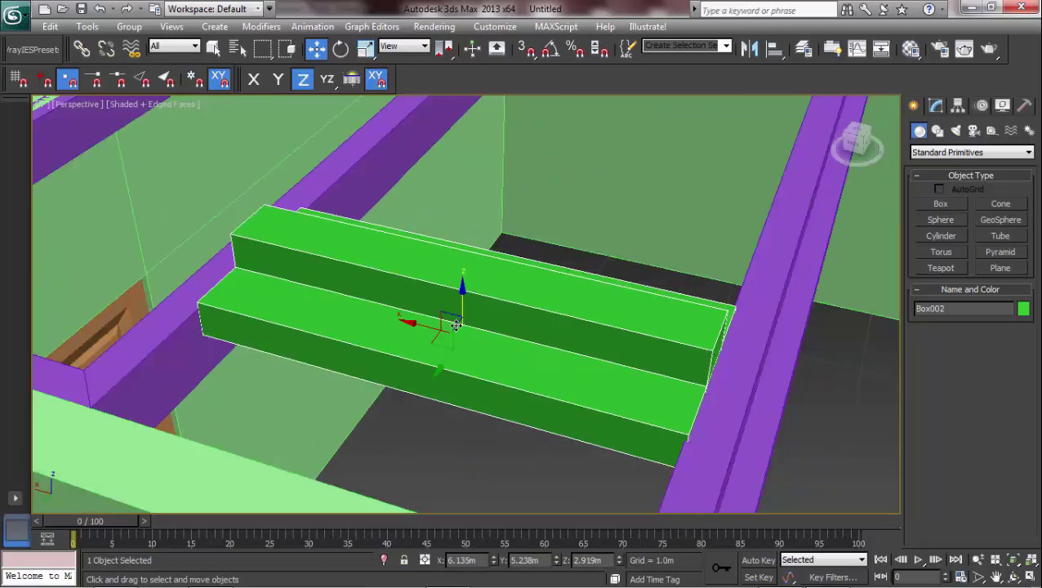
# - Using vertex snapping, lower the panel to 2.8 m in Z so its raised strip is level with the ceiling frames' top
pyautogui.moveTo(466, 349); pyautogui.dragTo(357, 333, button='middle')
pyautogui.moveTo(427, 307); pyautogui.dragTo(475, 281, button='middle')
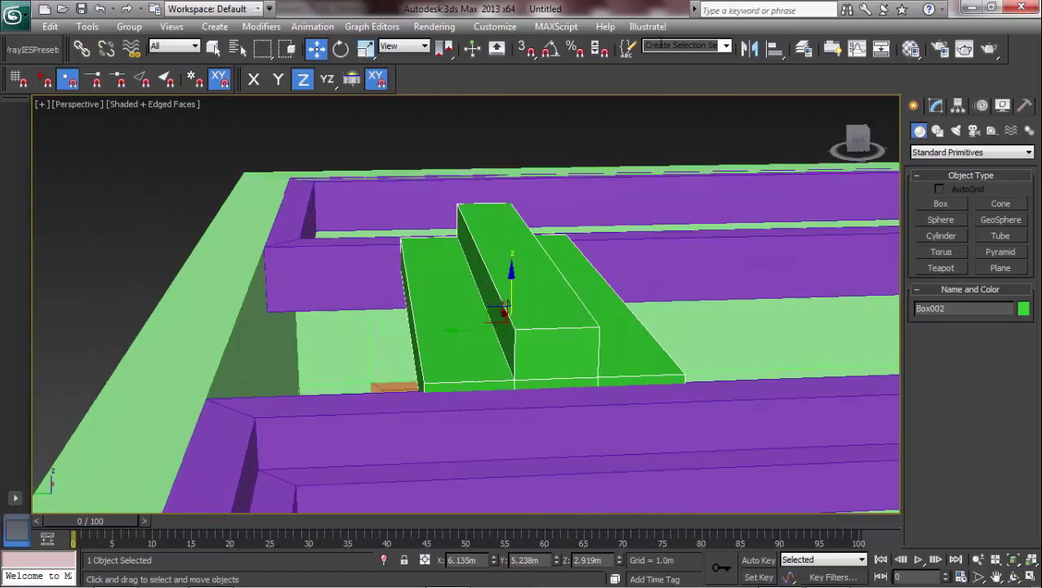
pyautogui.moveTo(541, 260); pyautogui.dragTo(562, 246, button='middle')
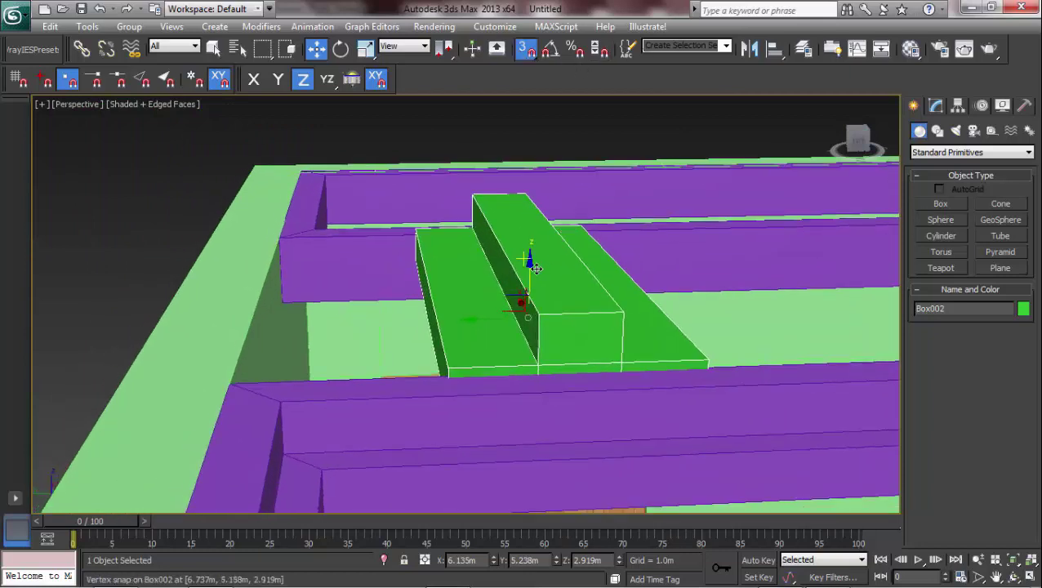
pyautogui.moveTo(529, 268); pyautogui.dragTo(318, 254)
pyautogui.moveTo(539, 307); pyautogui.dragTo(549, 302, button='middle')
pyautogui.moveTo(456, 321); pyautogui.dragTo(378, 352)
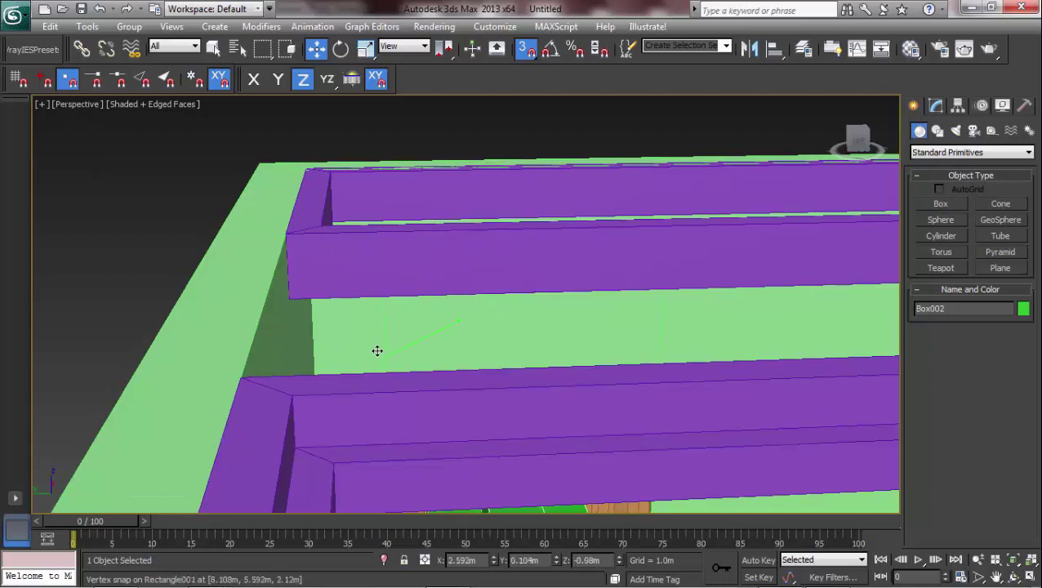
pyautogui.moveTo(255, 374); pyautogui.dragTo(241, 378)
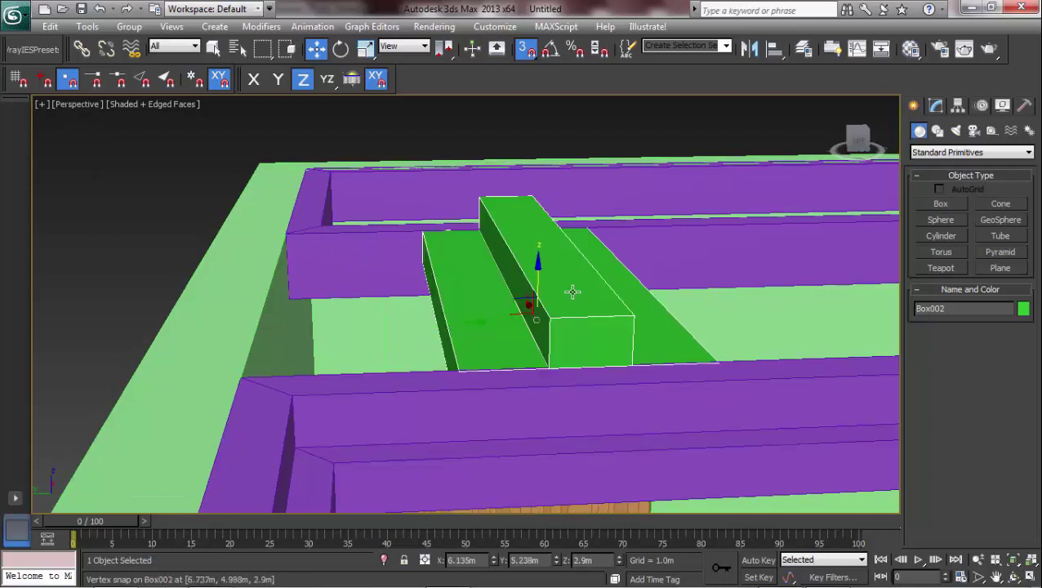
pyautogui.keyDown('alt'); pyautogui.moveTo(576, 320); pyautogui.dragTo(525, 277, button='middle'); pyautogui.keyUp('alt')
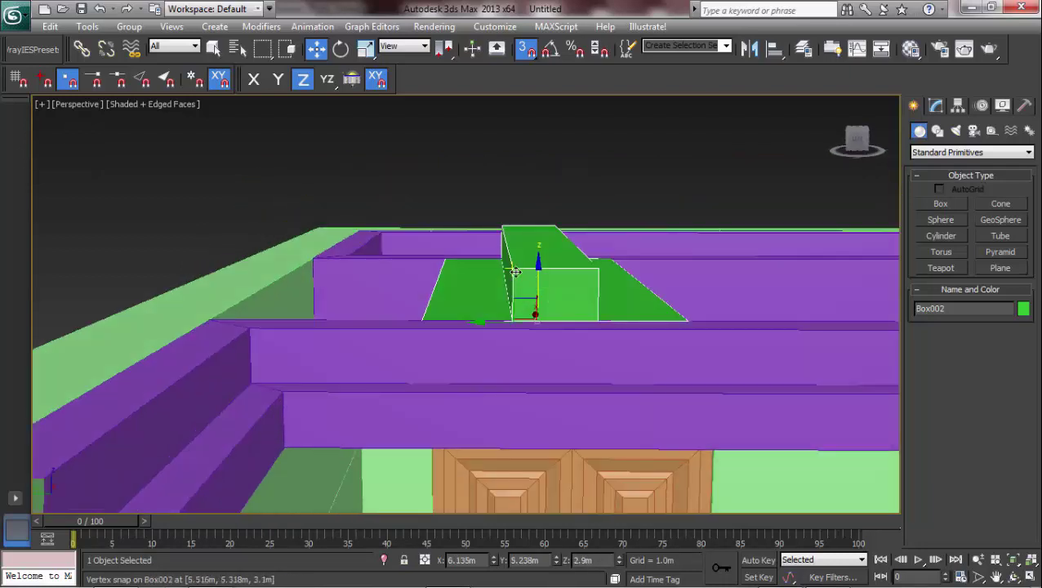
pyautogui.moveTo(473, 279); pyautogui.dragTo(208, 326)
pyautogui.keyDown('alt'); pyautogui.moveTo(652, 335); pyautogui.dragTo(476, 391, button='middle'); pyautogui.keyUp('alt')
pyautogui.scroll(-5, 554, 312)
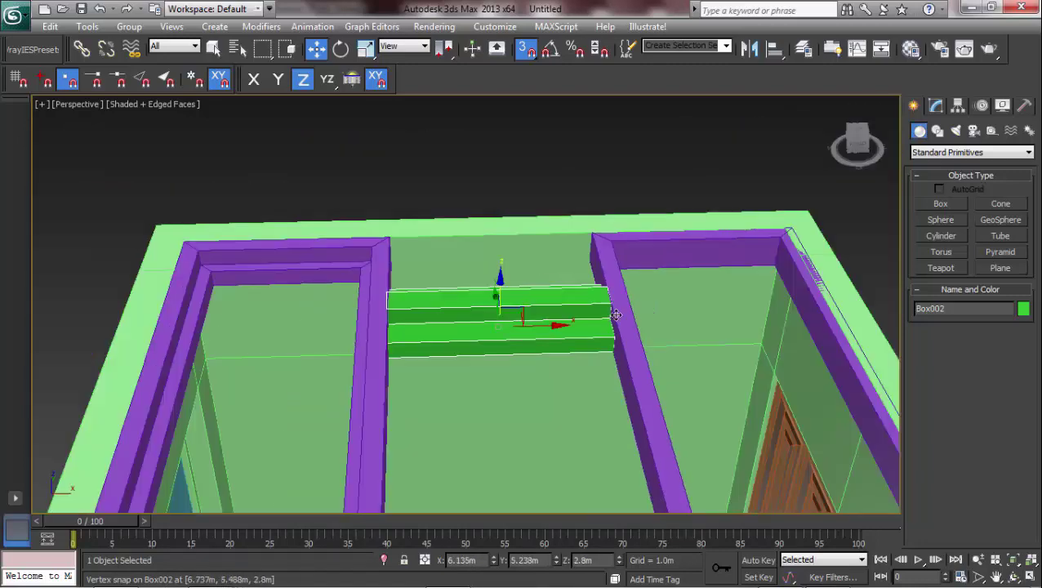
# - Turn snapping off and clone the panel along Y as five instances spaced about 0.842 m apart
pyautogui.press('s')
pyautogui.keyDown('alt'); pyautogui.moveTo(571, 316); pyautogui.dragTo(443, 359, button='middle'); pyautogui.keyUp('alt')
pyautogui.keyDown('shift'); pyautogui.moveTo(392, 309); pyautogui.dragTo(462, 308); pyautogui.keyUp('shift')
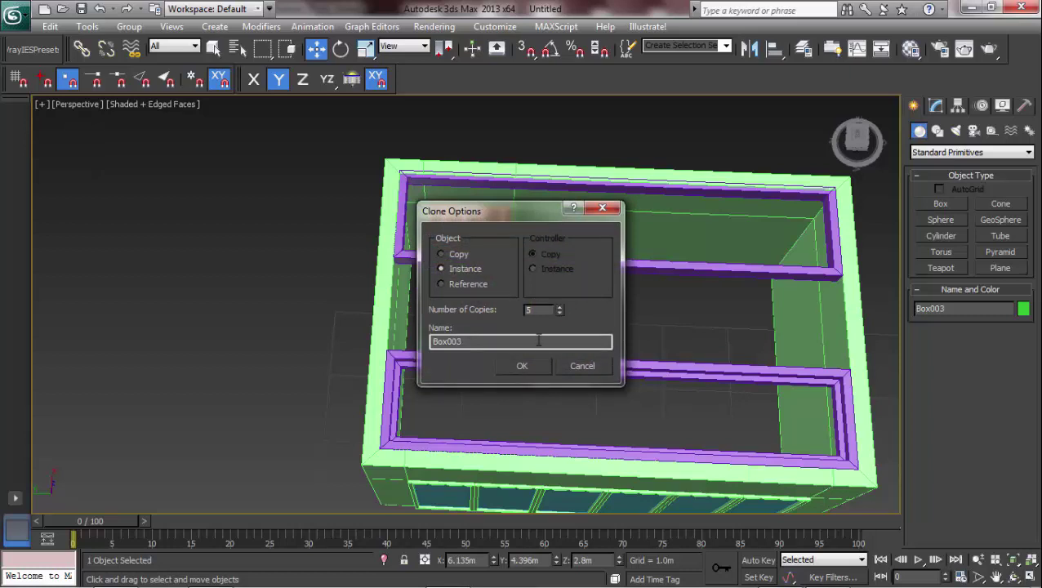
pyautogui.click(526, 365)
pyautogui.moveTo(721, 423); pyautogui.dragTo(564, 399, button='middle')
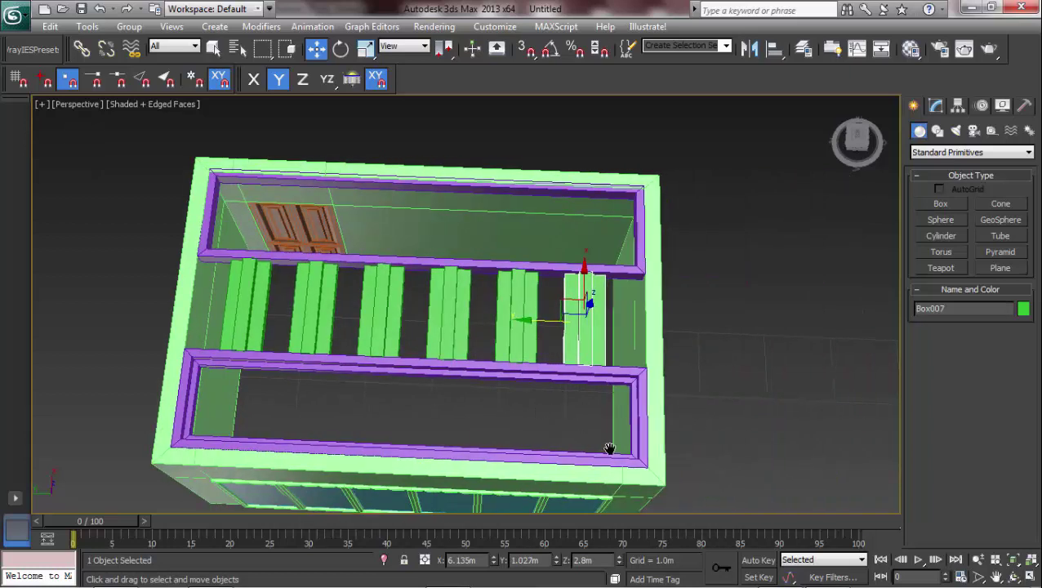
# - Inspect the row of ceiling panels between the frames and compare it with the reference image
pyautogui.keyDown('alt'); pyautogui.moveTo(609, 447); pyautogui.dragTo(493, 330, button='middle'); pyautogui.keyUp('alt')
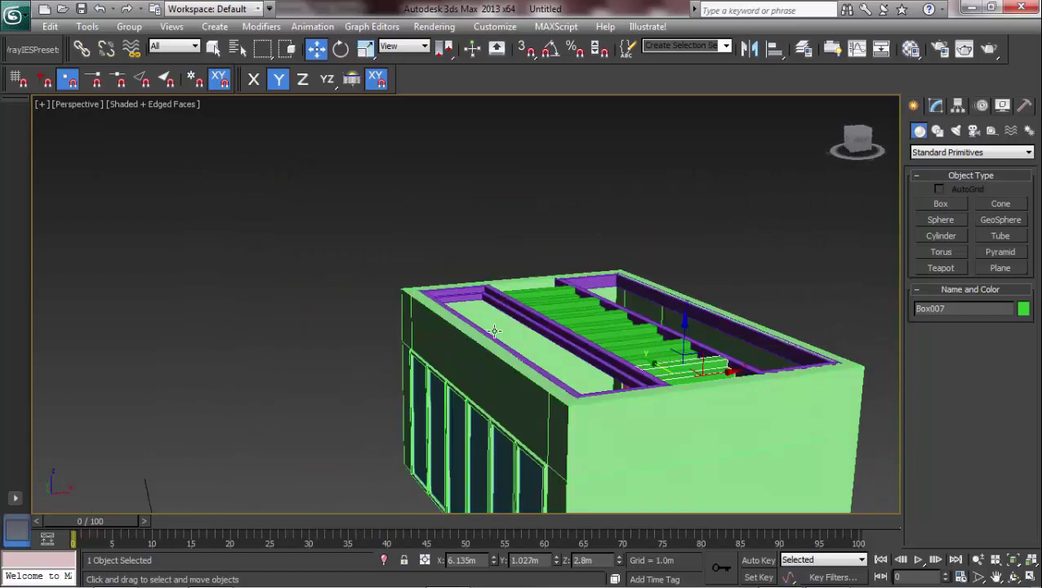
pyautogui.scroll(1, 569, 325)
pyautogui.moveTo(735, 368); pyautogui.dragTo(576, 335, button='middle')
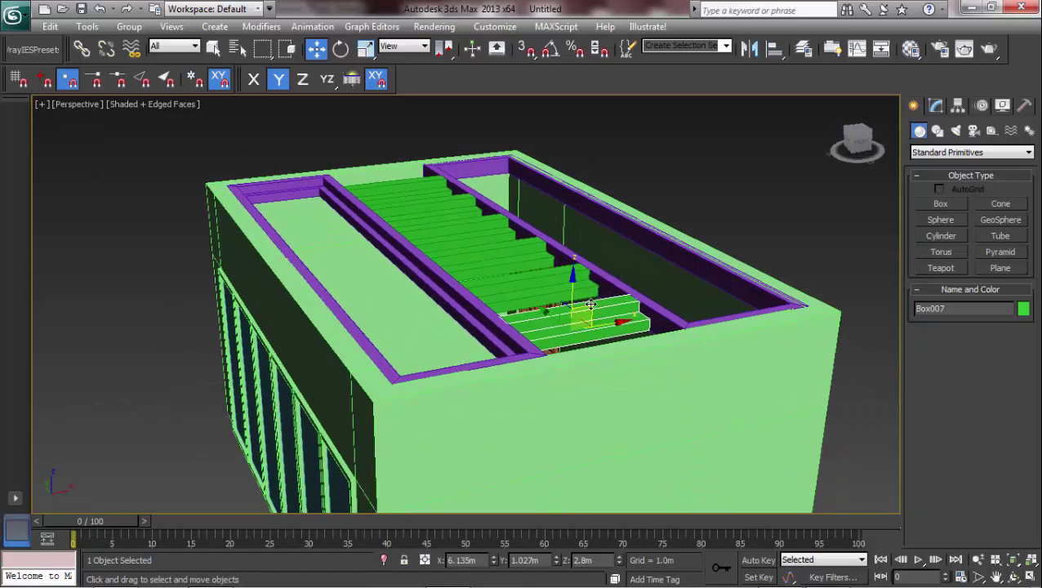
pyautogui.moveTo(661, 350); pyautogui.dragTo(642, 319, button='middle')
pyautogui.moveTo(799, 583)
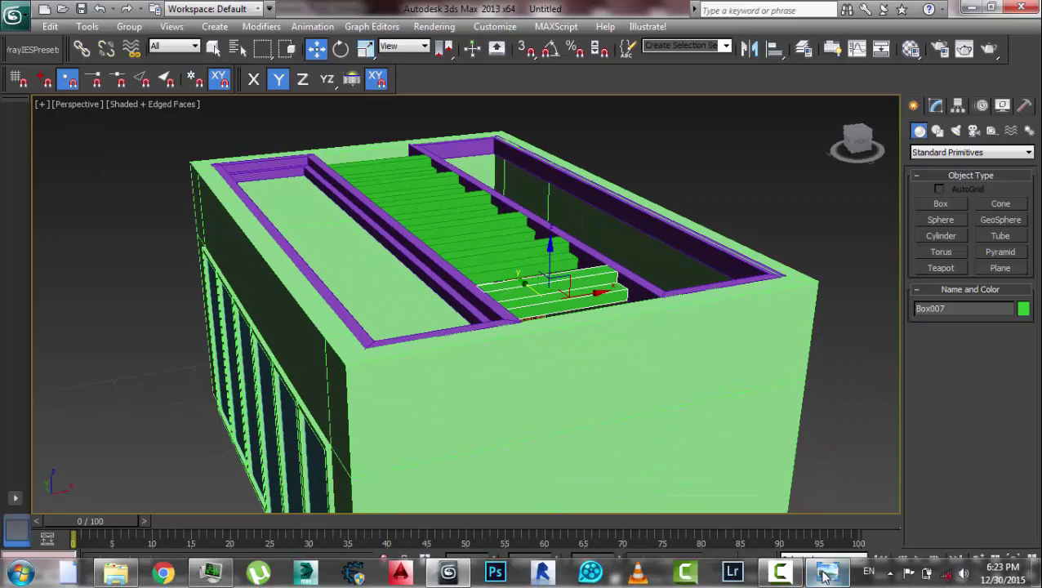